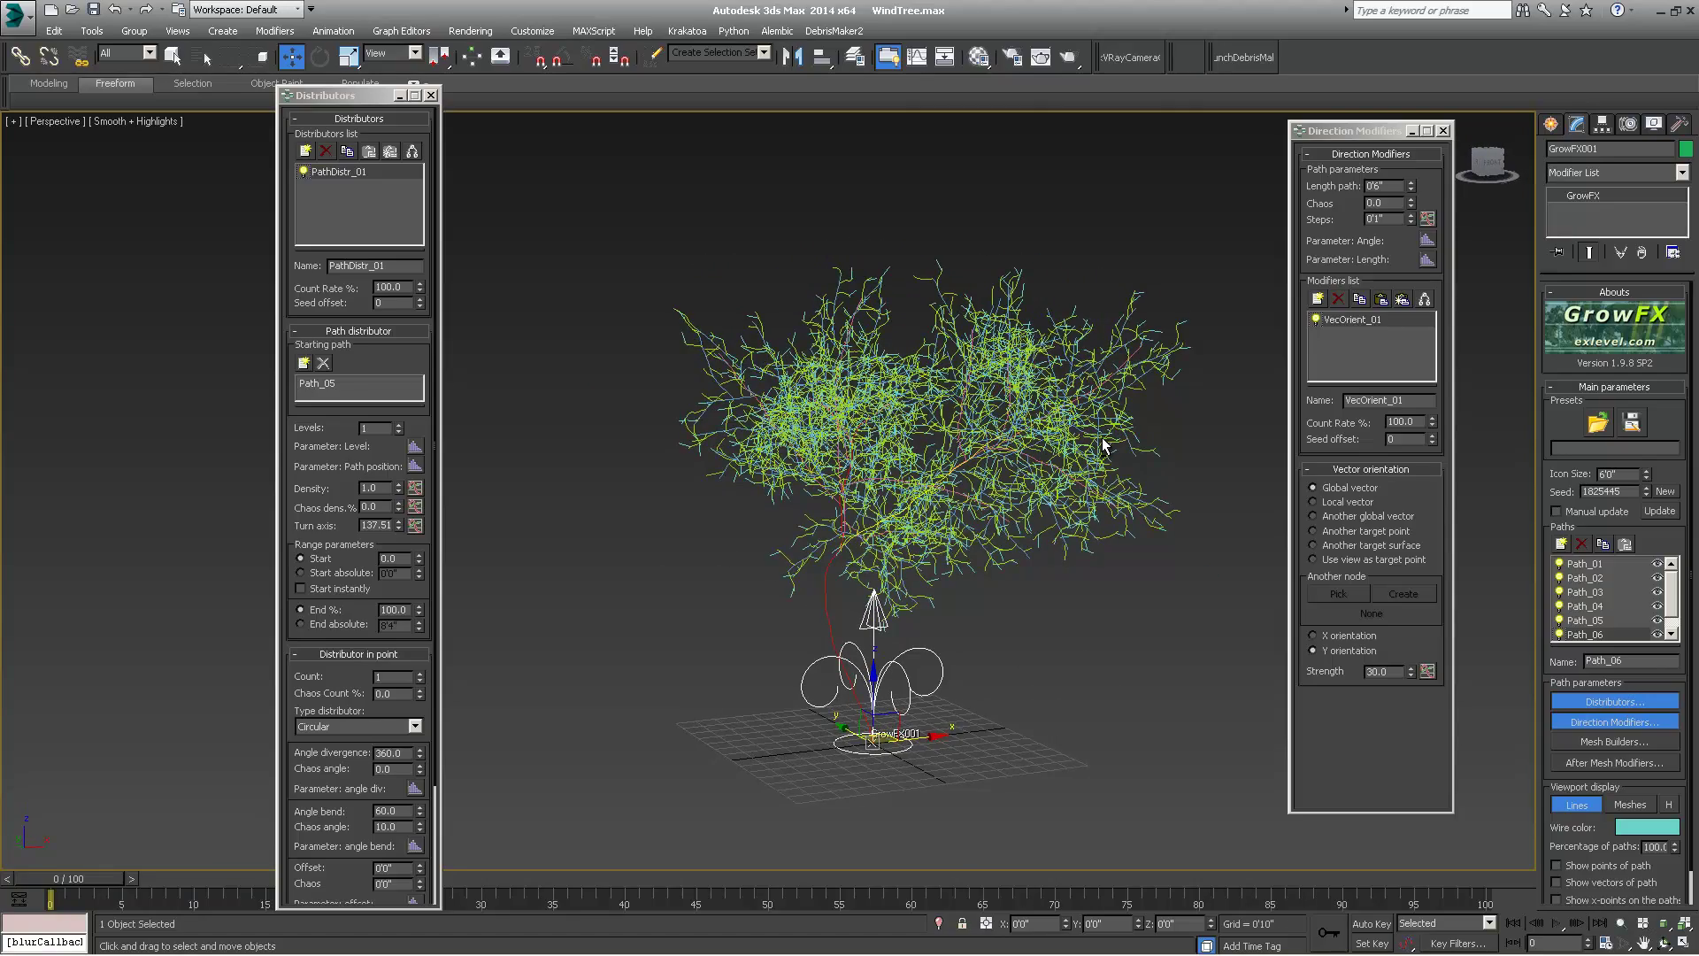
{"action": "scroll", "coordinate": [817, 506], "scroll_direction": "down", "scroll_amount": 3}
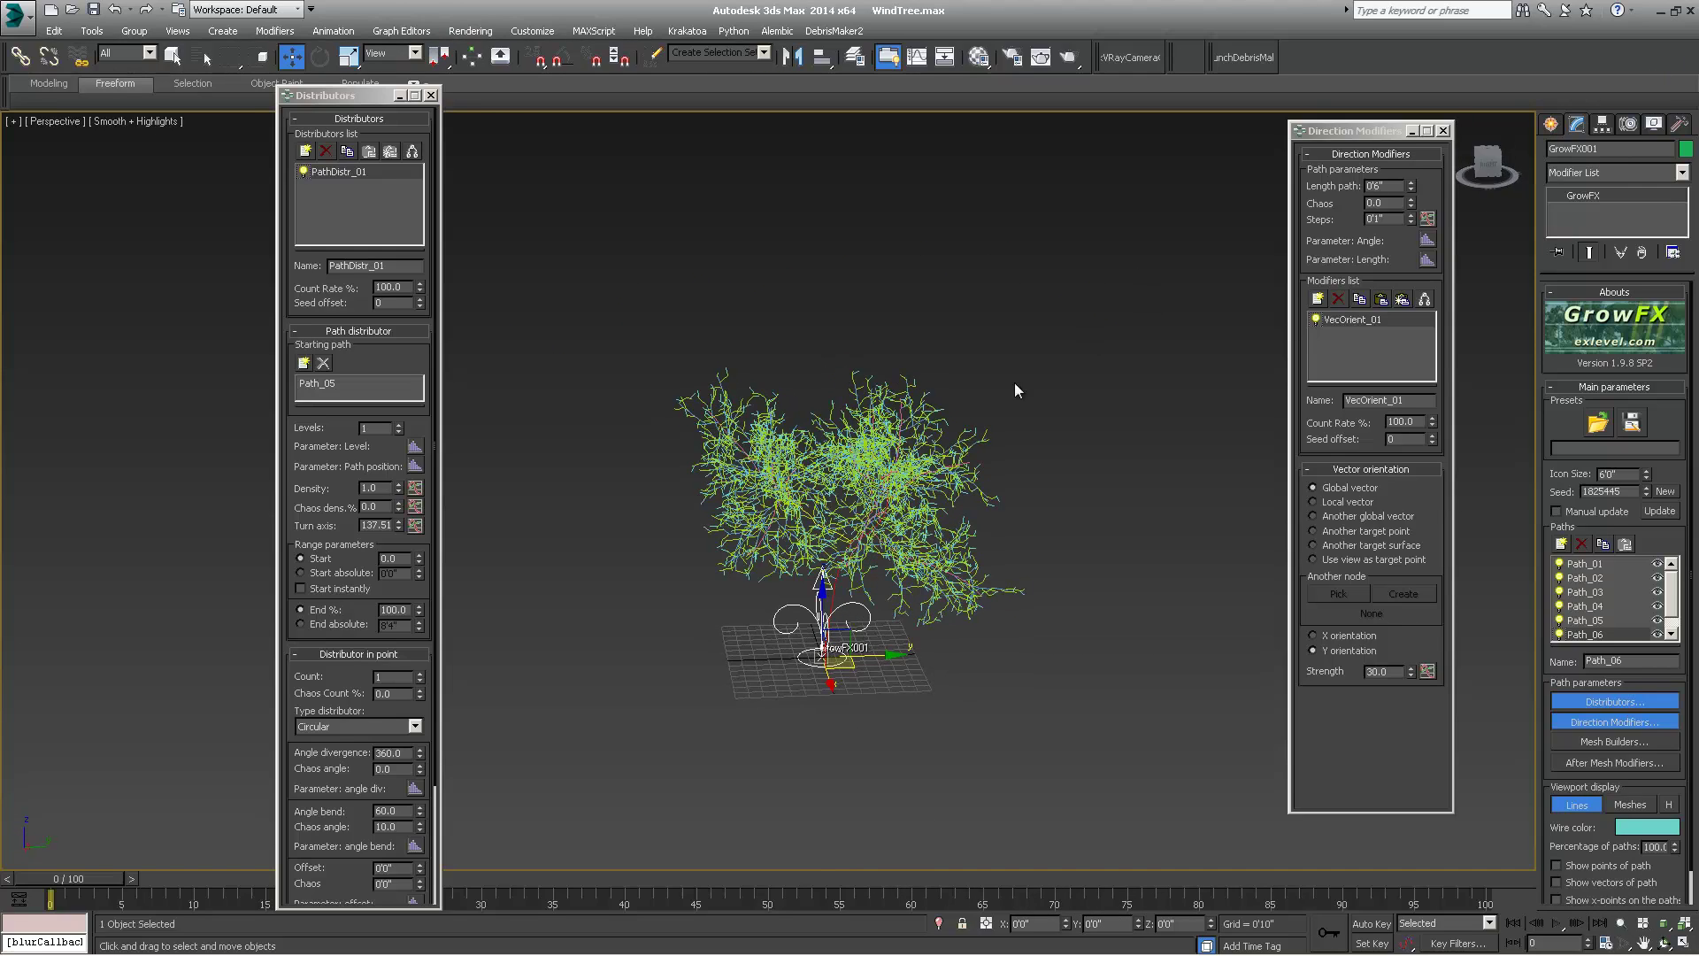
{"action": "scroll", "coordinate": [802, 483], "scroll_direction": "up", "scroll_amount": 3}
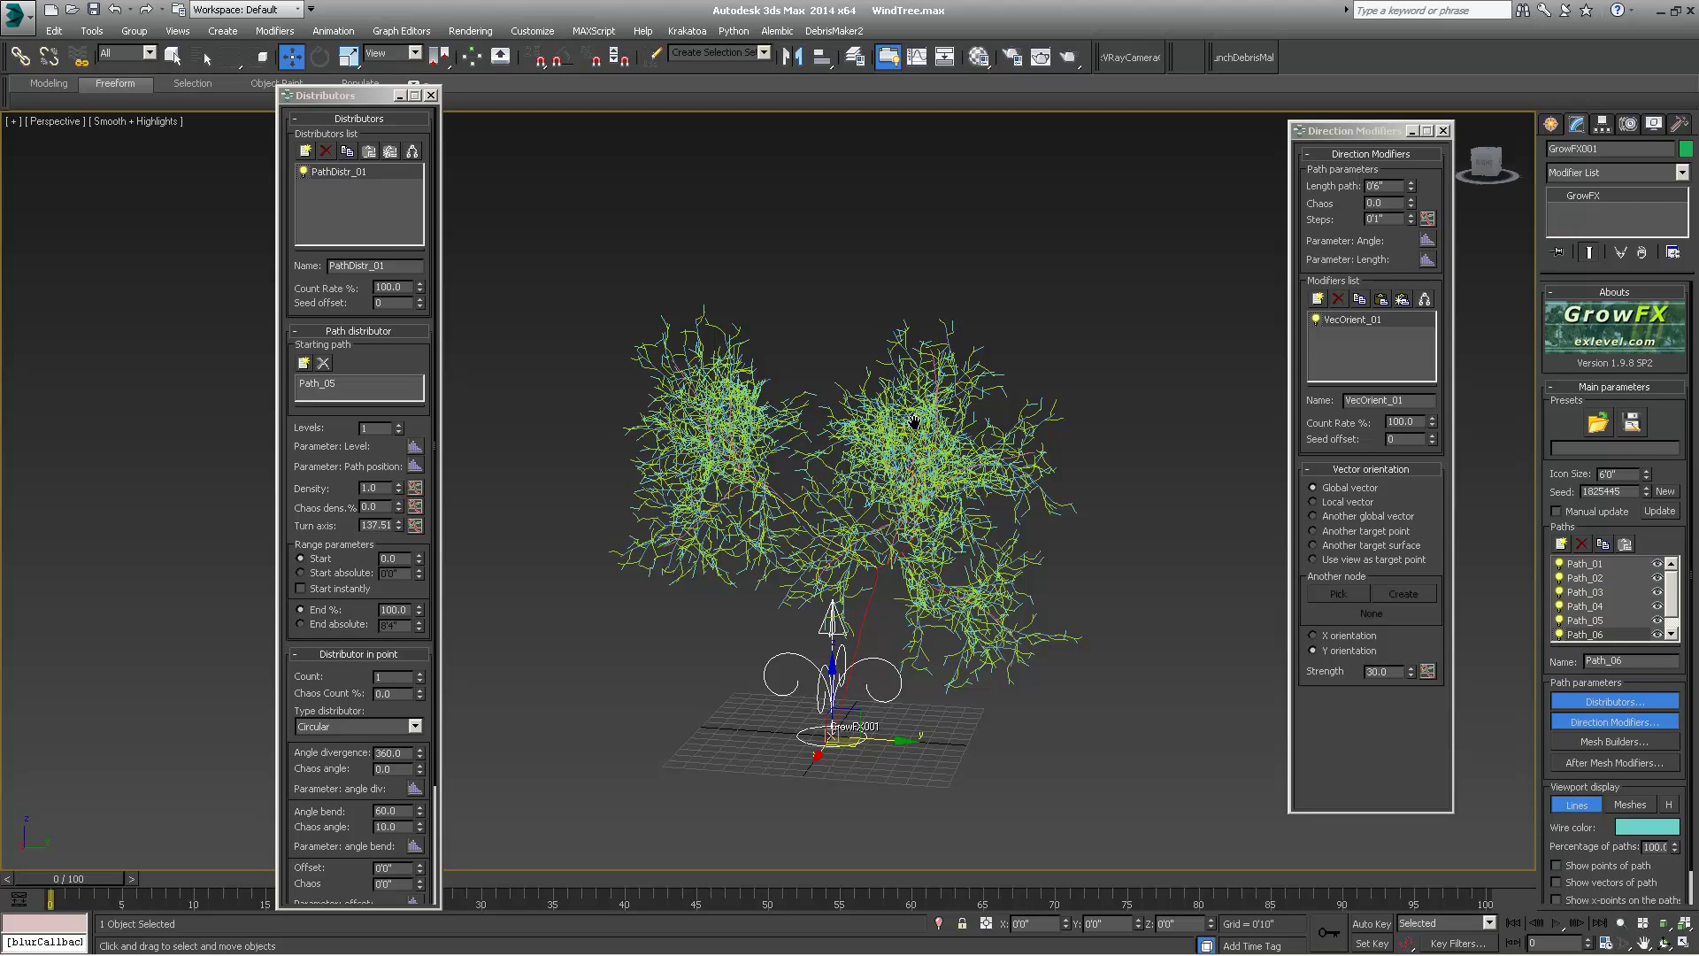
{"action": "scroll", "coordinate": [919, 419], "scroll_direction": "down", "scroll_amount": 3}
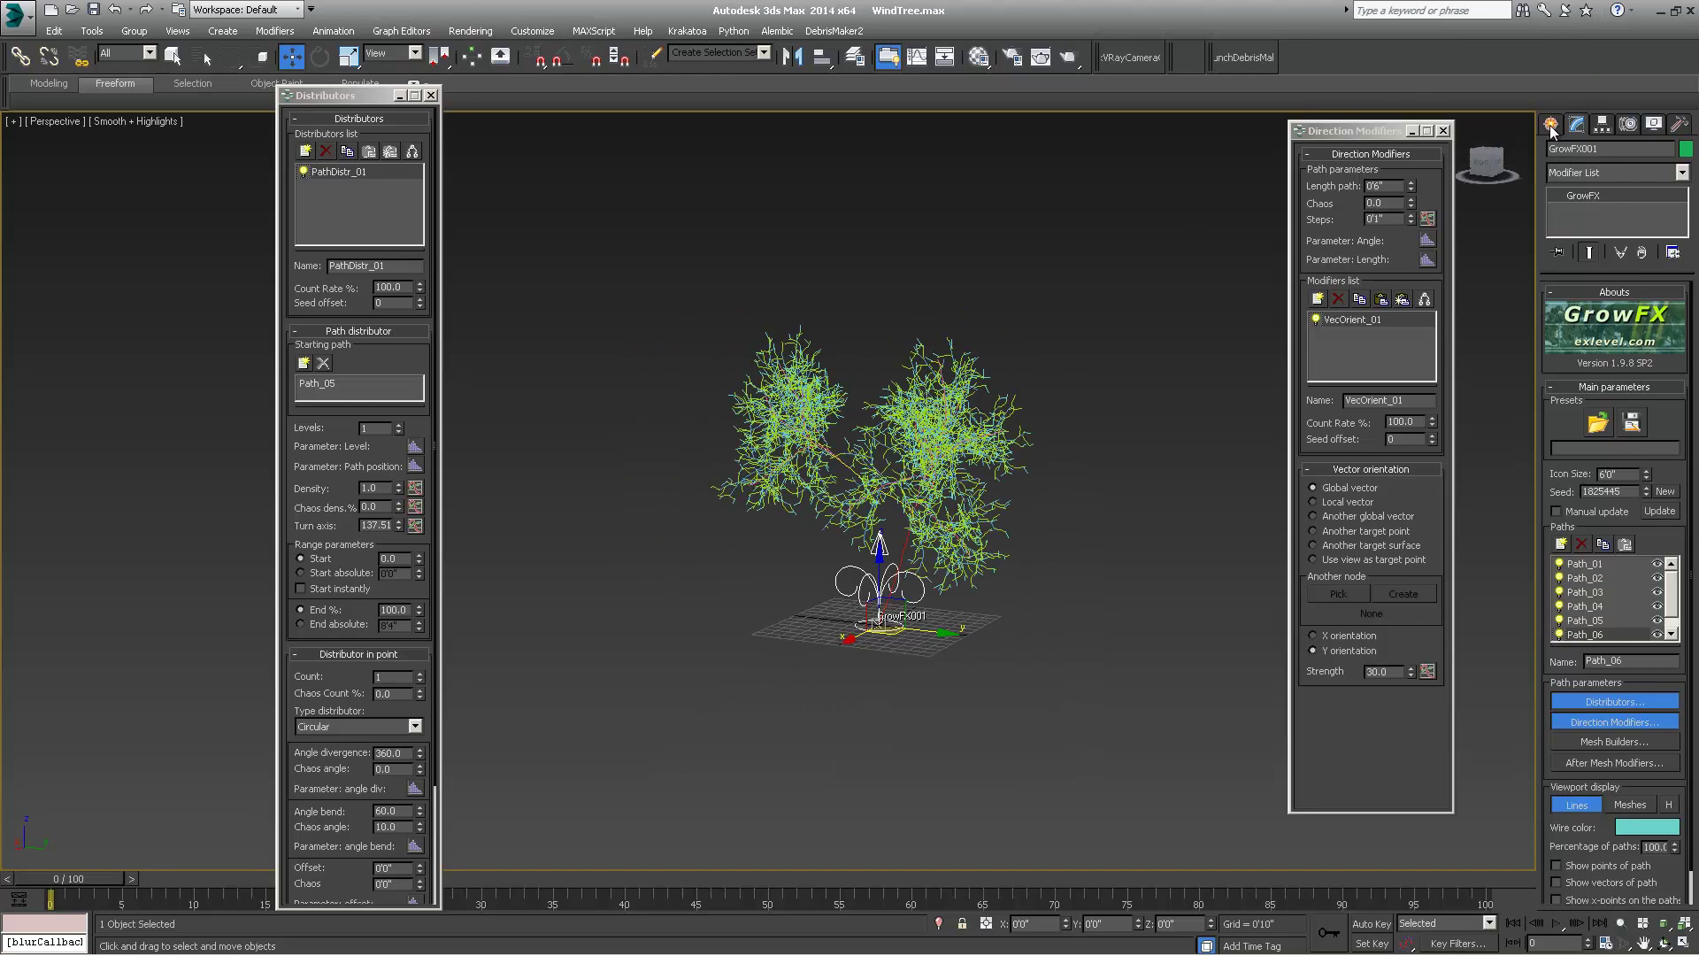
- Create an Exlevel Wind helper on the ground beside the GrowFX tree
{"action": "left_click", "coordinate": [1549, 125]}
{"action": "left_click", "coordinate": [1640, 152]}
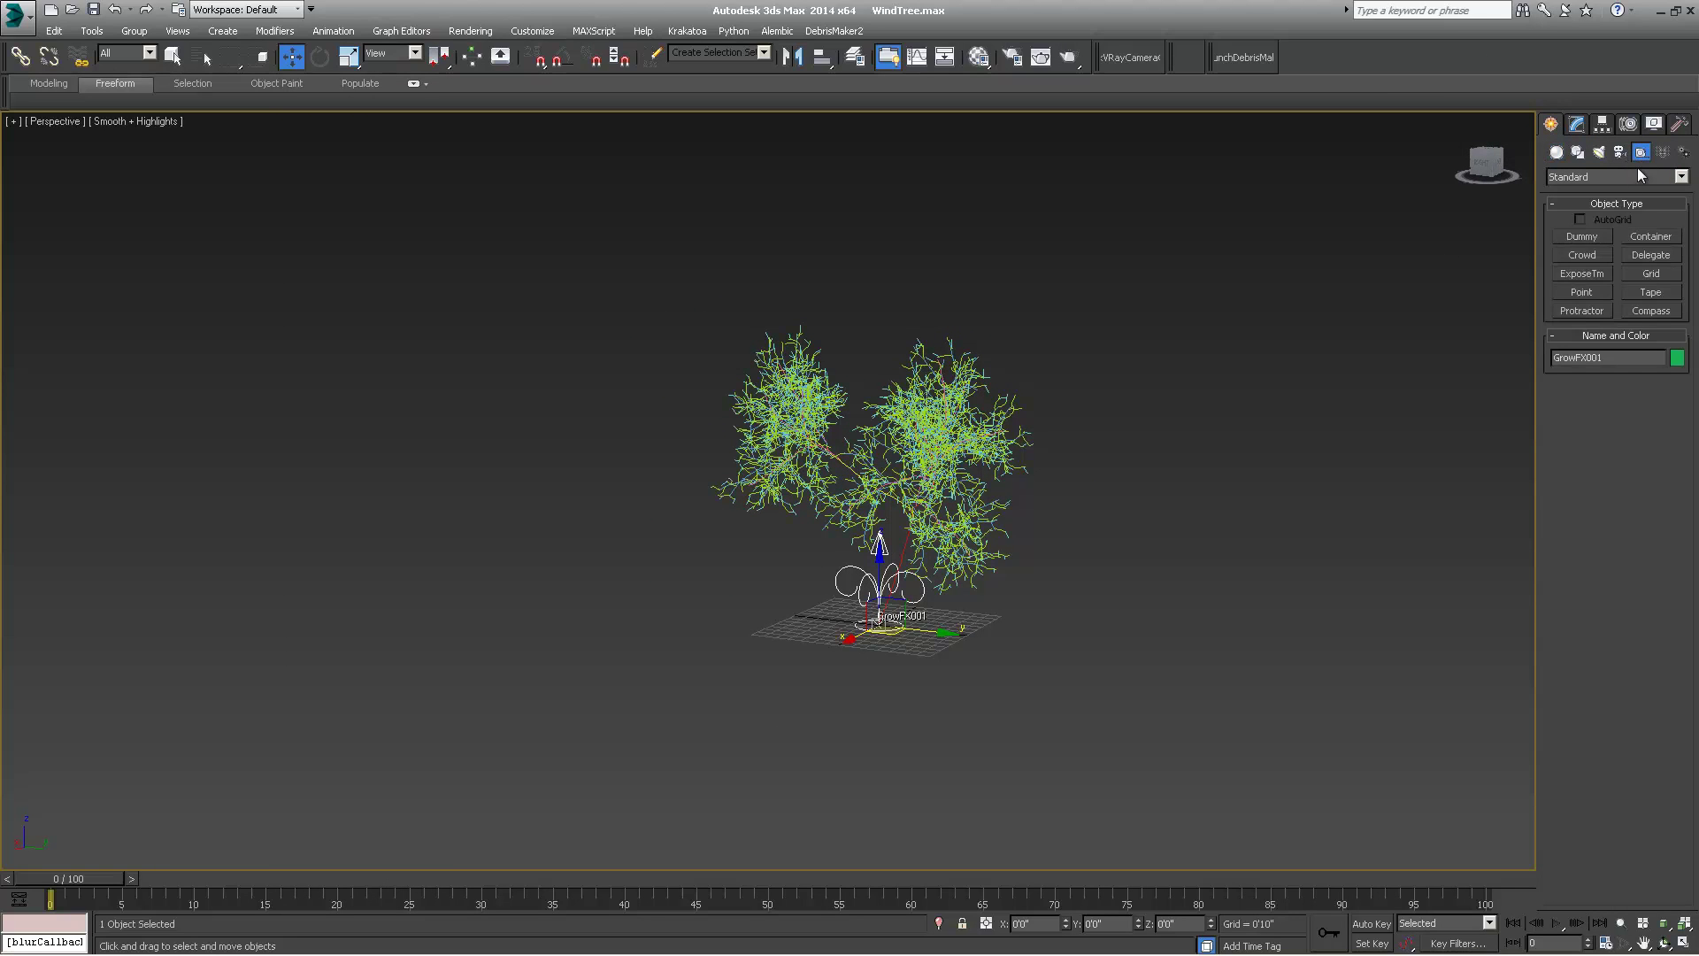
{"action": "left_click", "coordinate": [1620, 178]}
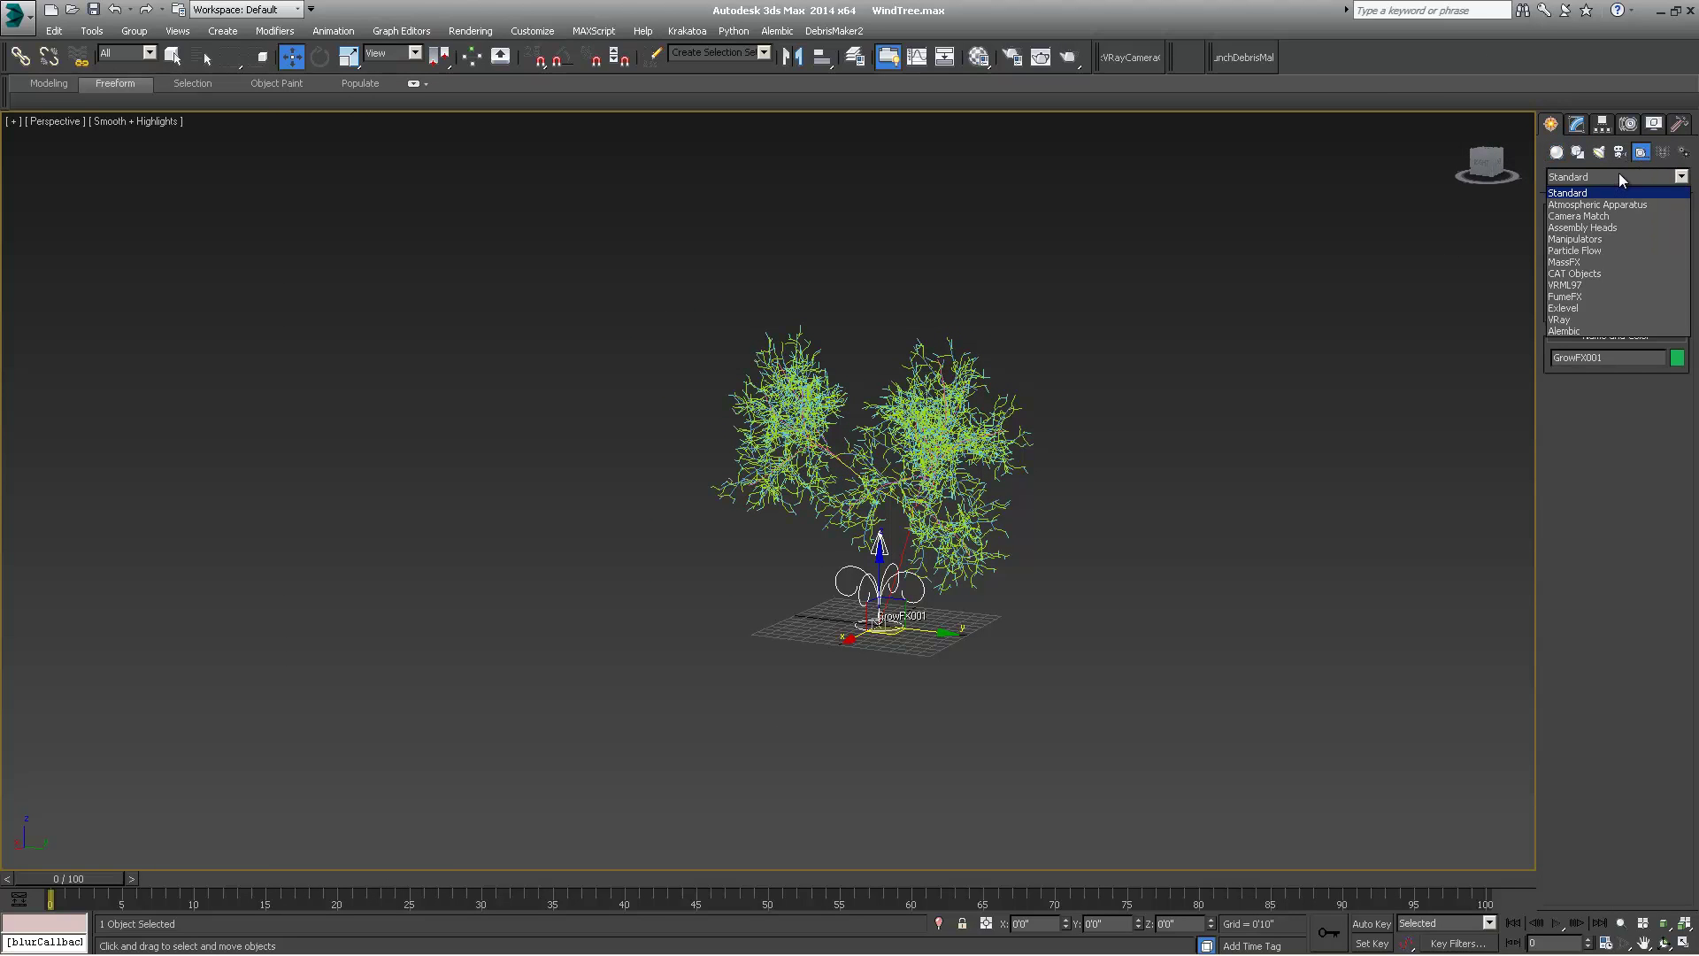
{"action": "left_click", "coordinate": [1508, 76]}
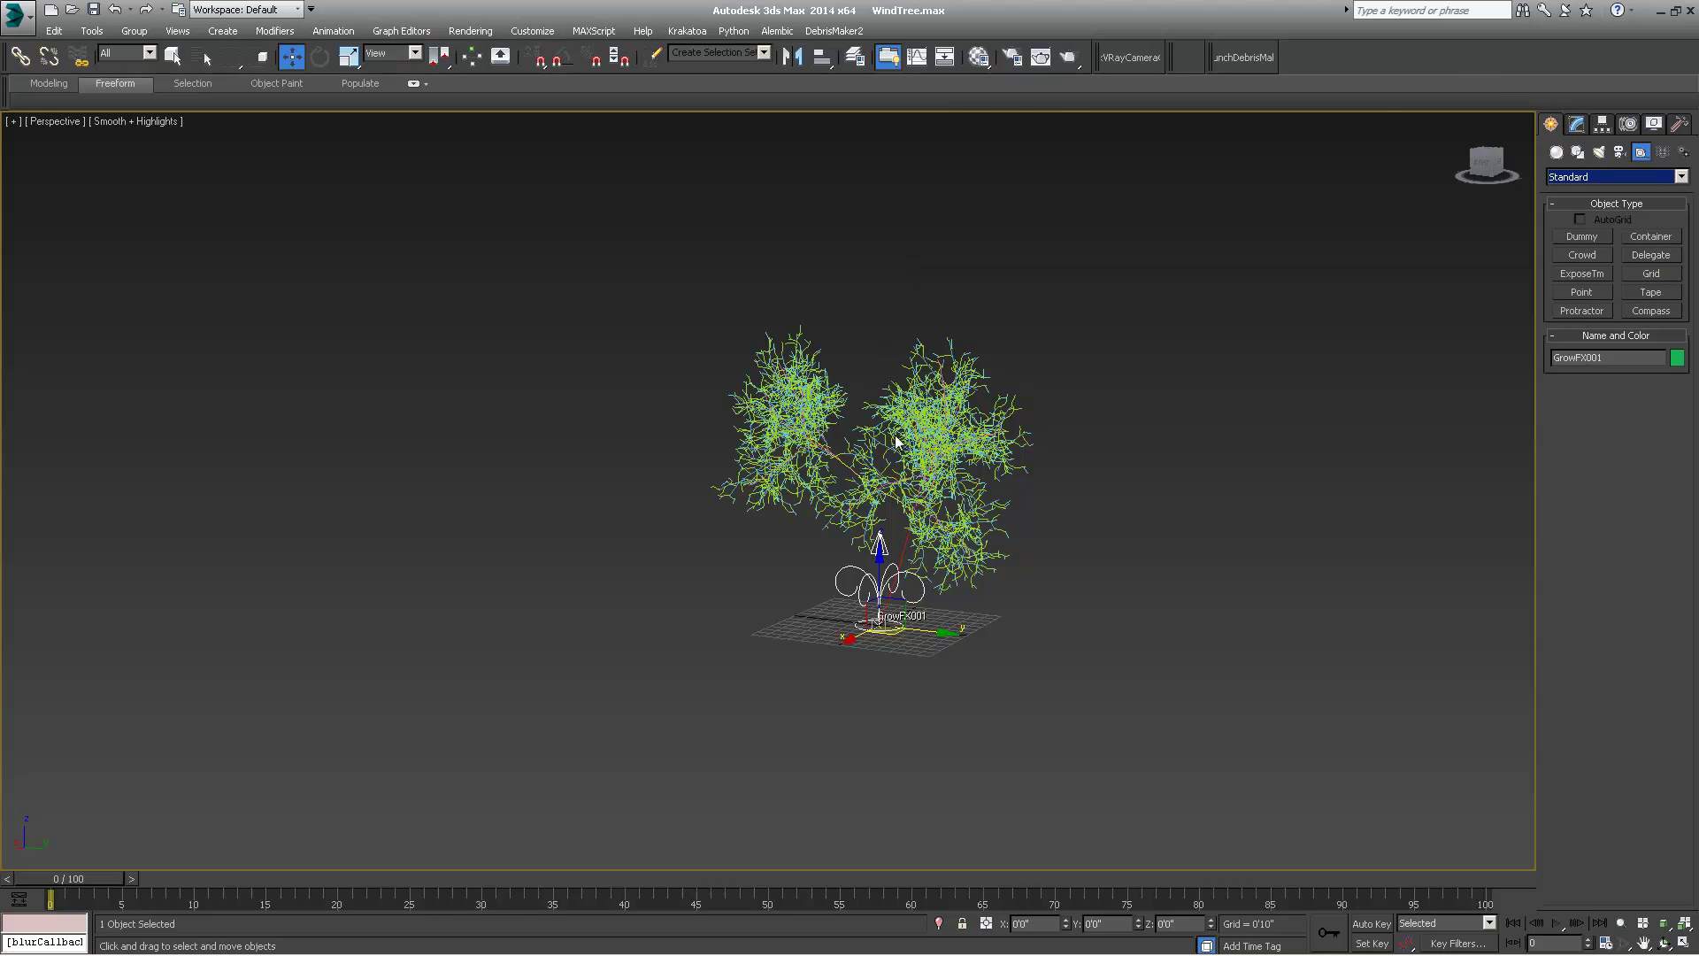
{"action": "middle_click_drag", "start_coordinate": [916, 454], "coordinate": [984, 502], "text": "alt"}
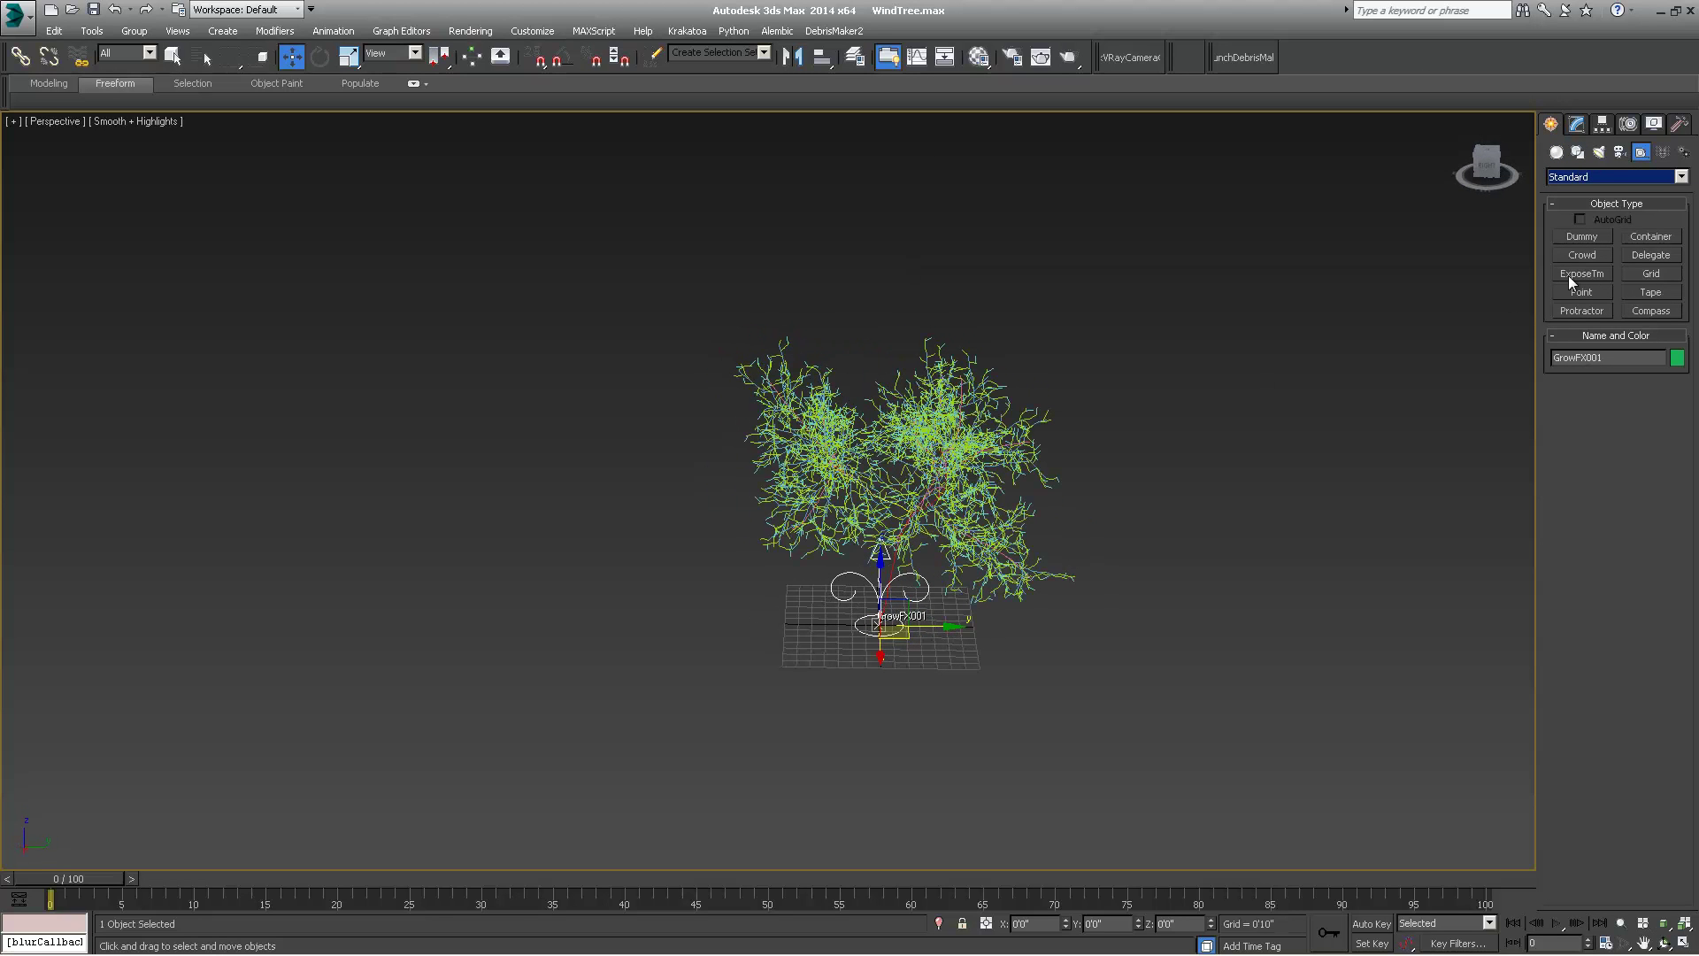
{"action": "left_click", "coordinate": [1596, 181]}
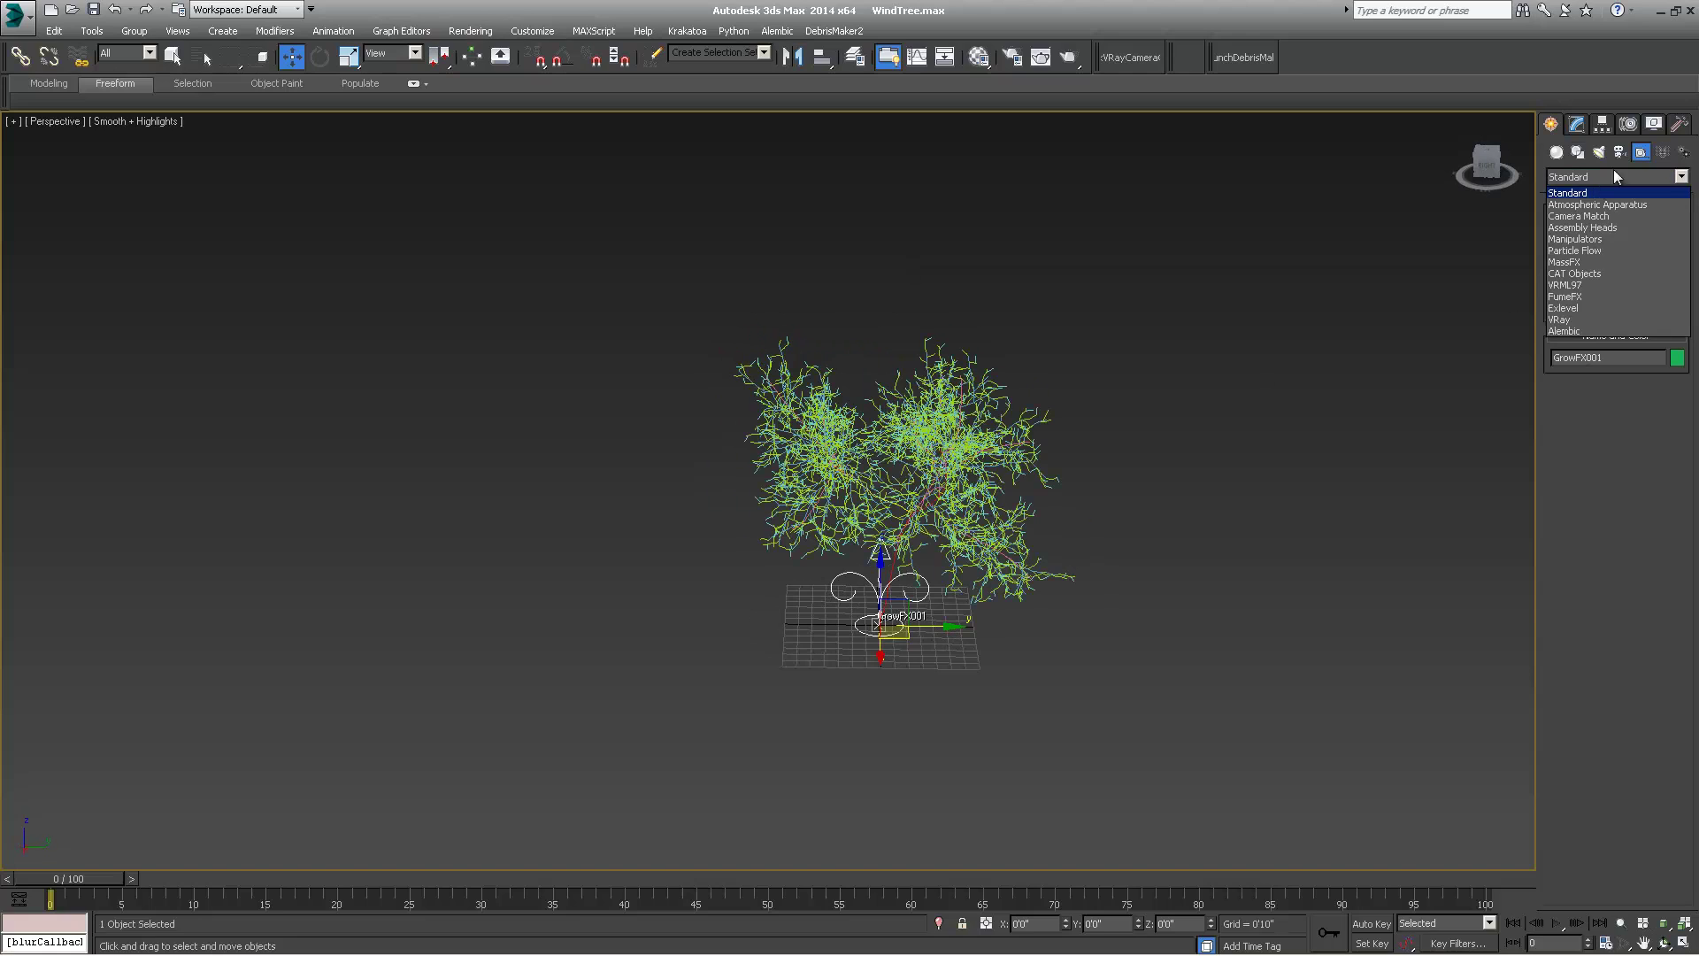
{"action": "left_click", "coordinate": [1575, 307]}
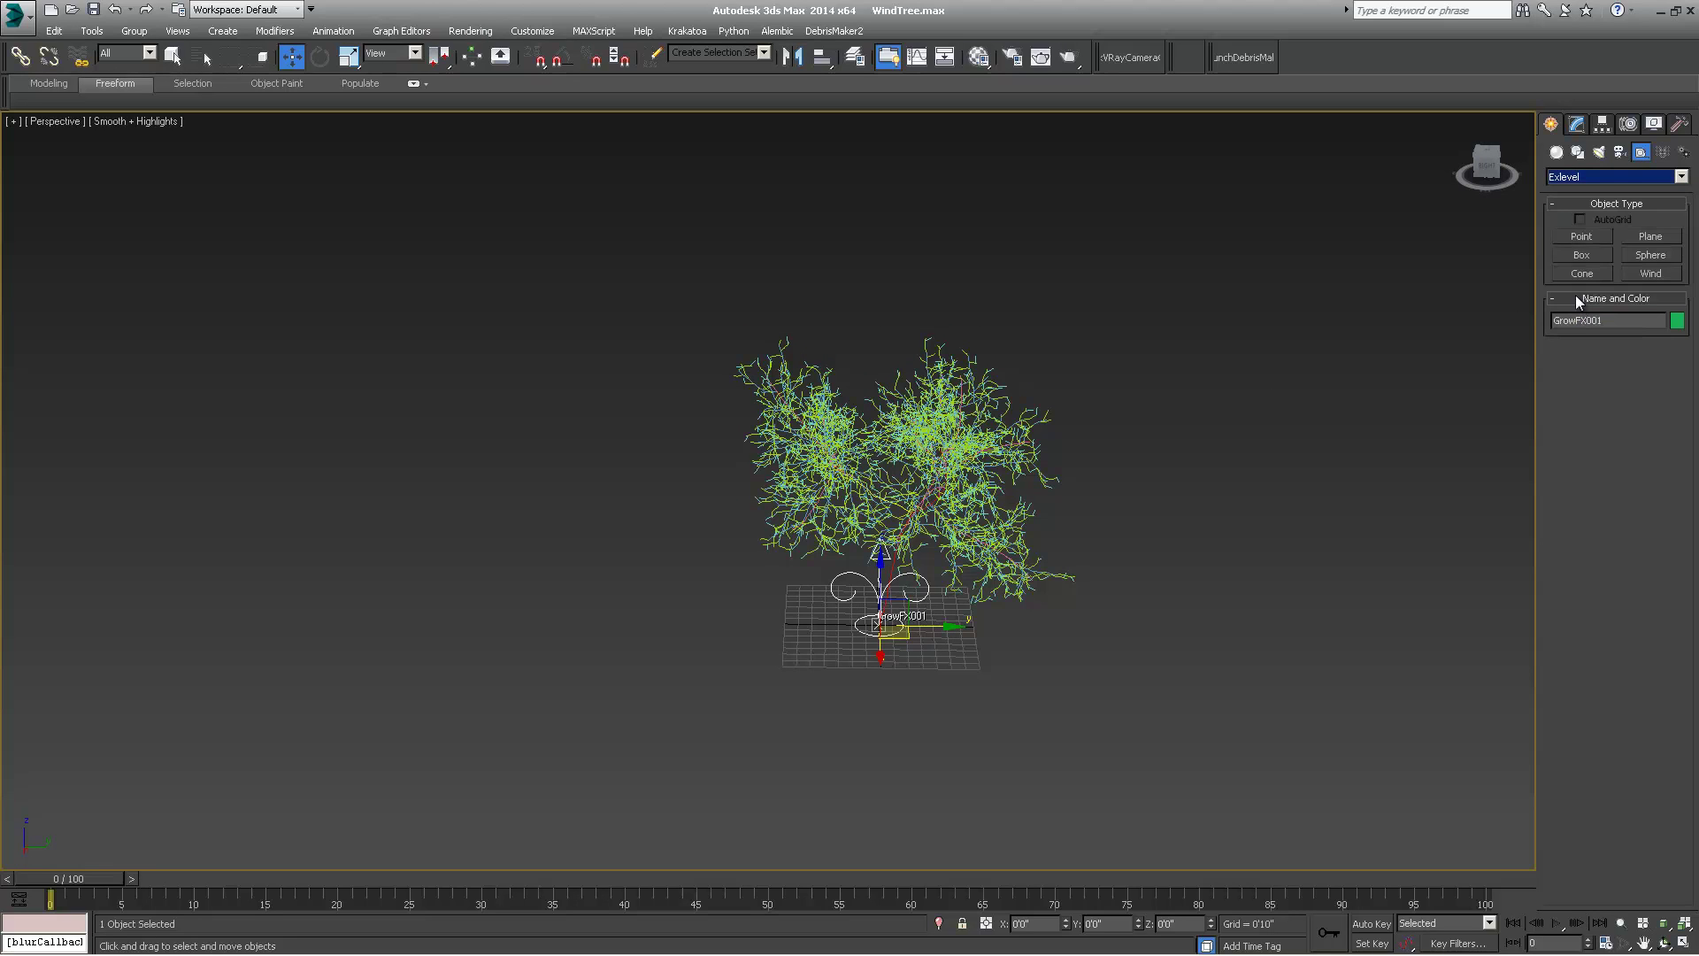
{"action": "left_click", "coordinate": [1645, 273]}
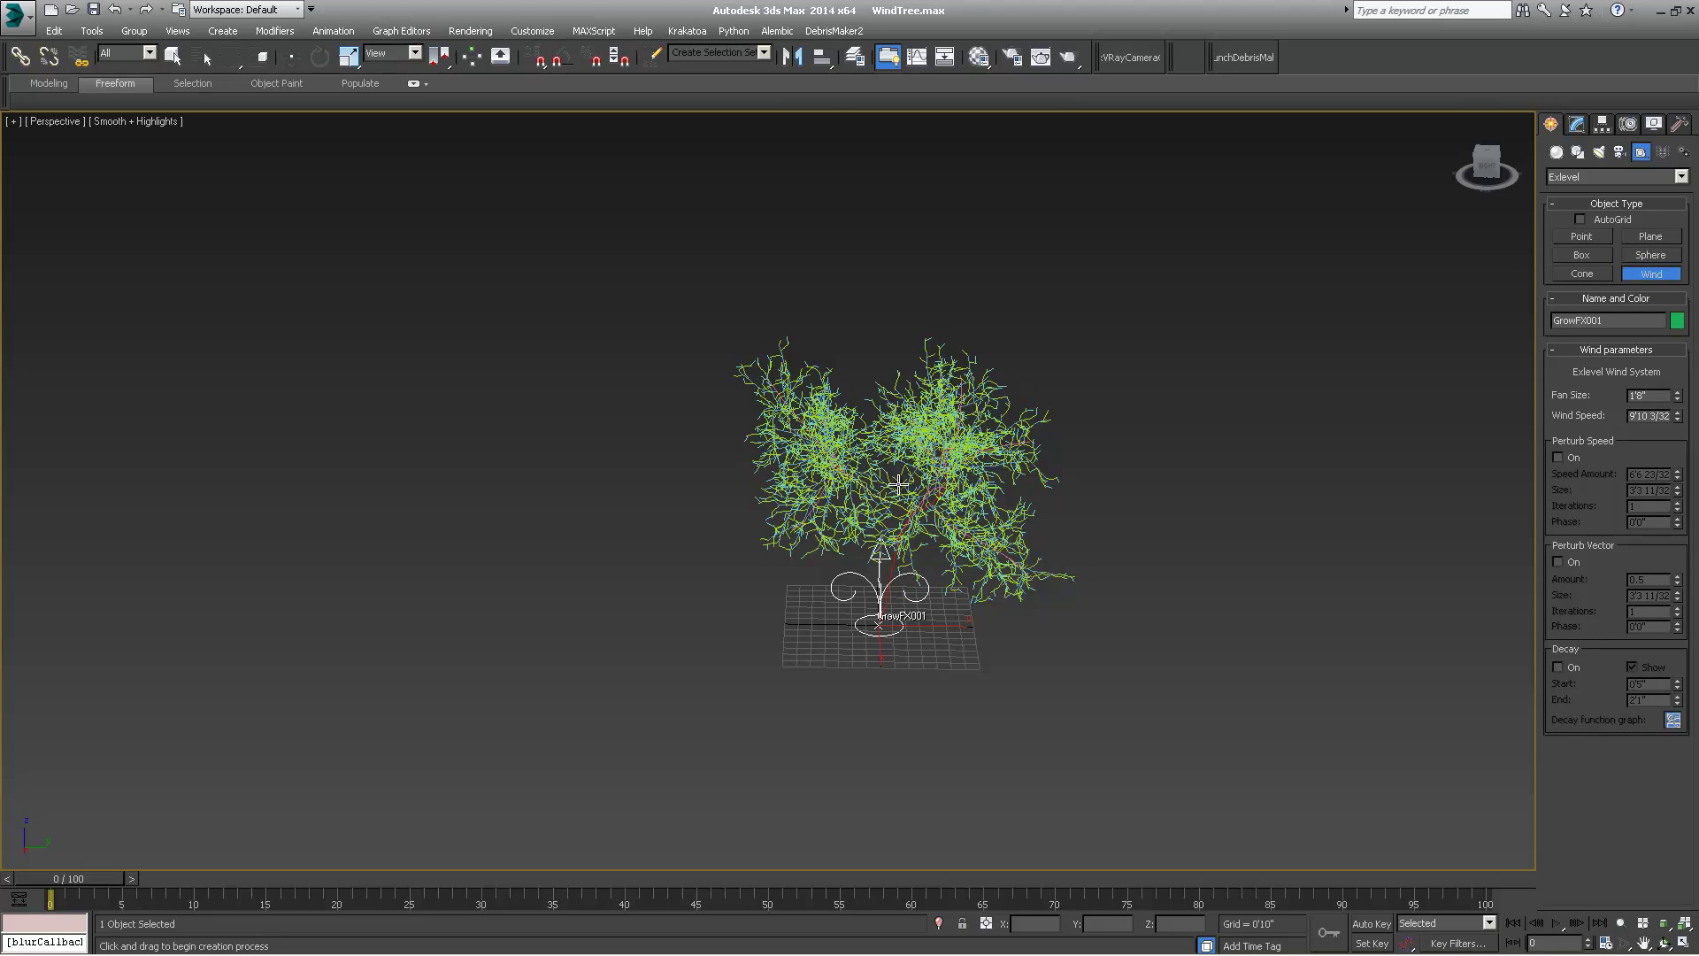
{"action": "left_click_drag", "start_coordinate": [1487, 166], "coordinate": [1489, 179]}
{"action": "left_click_drag", "start_coordinate": [643, 579], "coordinate": [645, 554]}
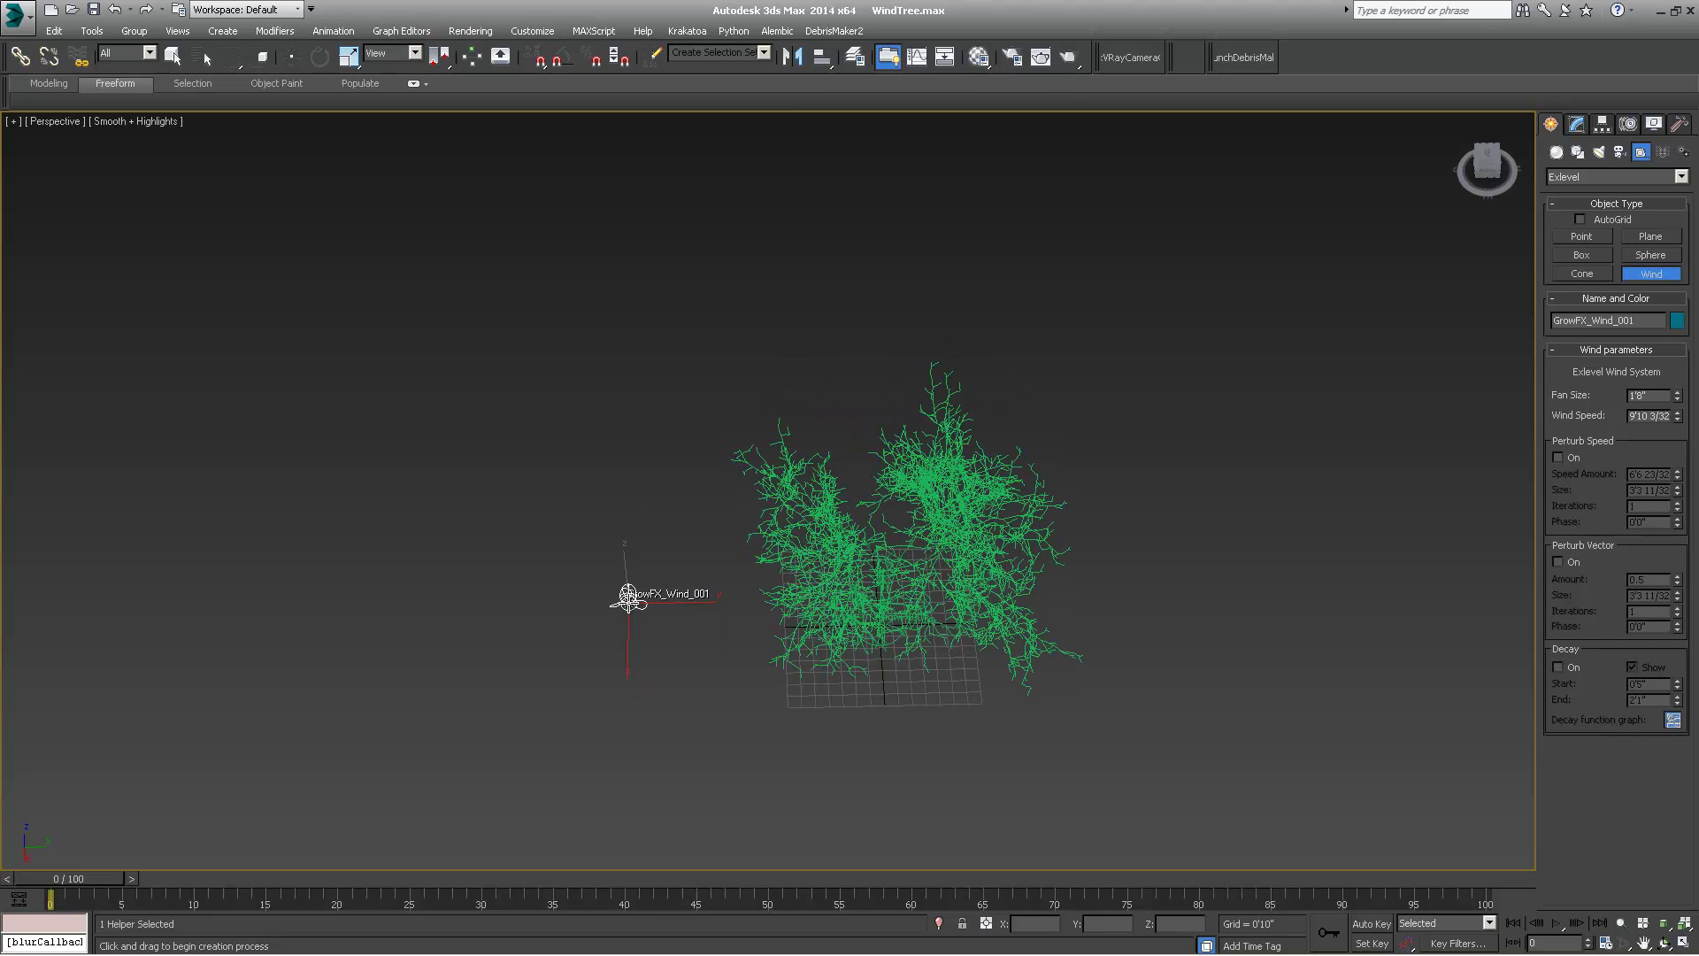
- Turn on angle snap and rotate the wind helper 90° about the Z axis so its fan faces the tree
{"action": "mouse_move", "coordinate": [770, 553]}
{"action": "middle_mouse_down", "text": "alt"}
{"action": "mouse_move", "coordinate": [777, 523]}
{"action": "mouse_move", "coordinate": [753, 544]}
{"action": "middle_mouse_up", "text": "alt"}
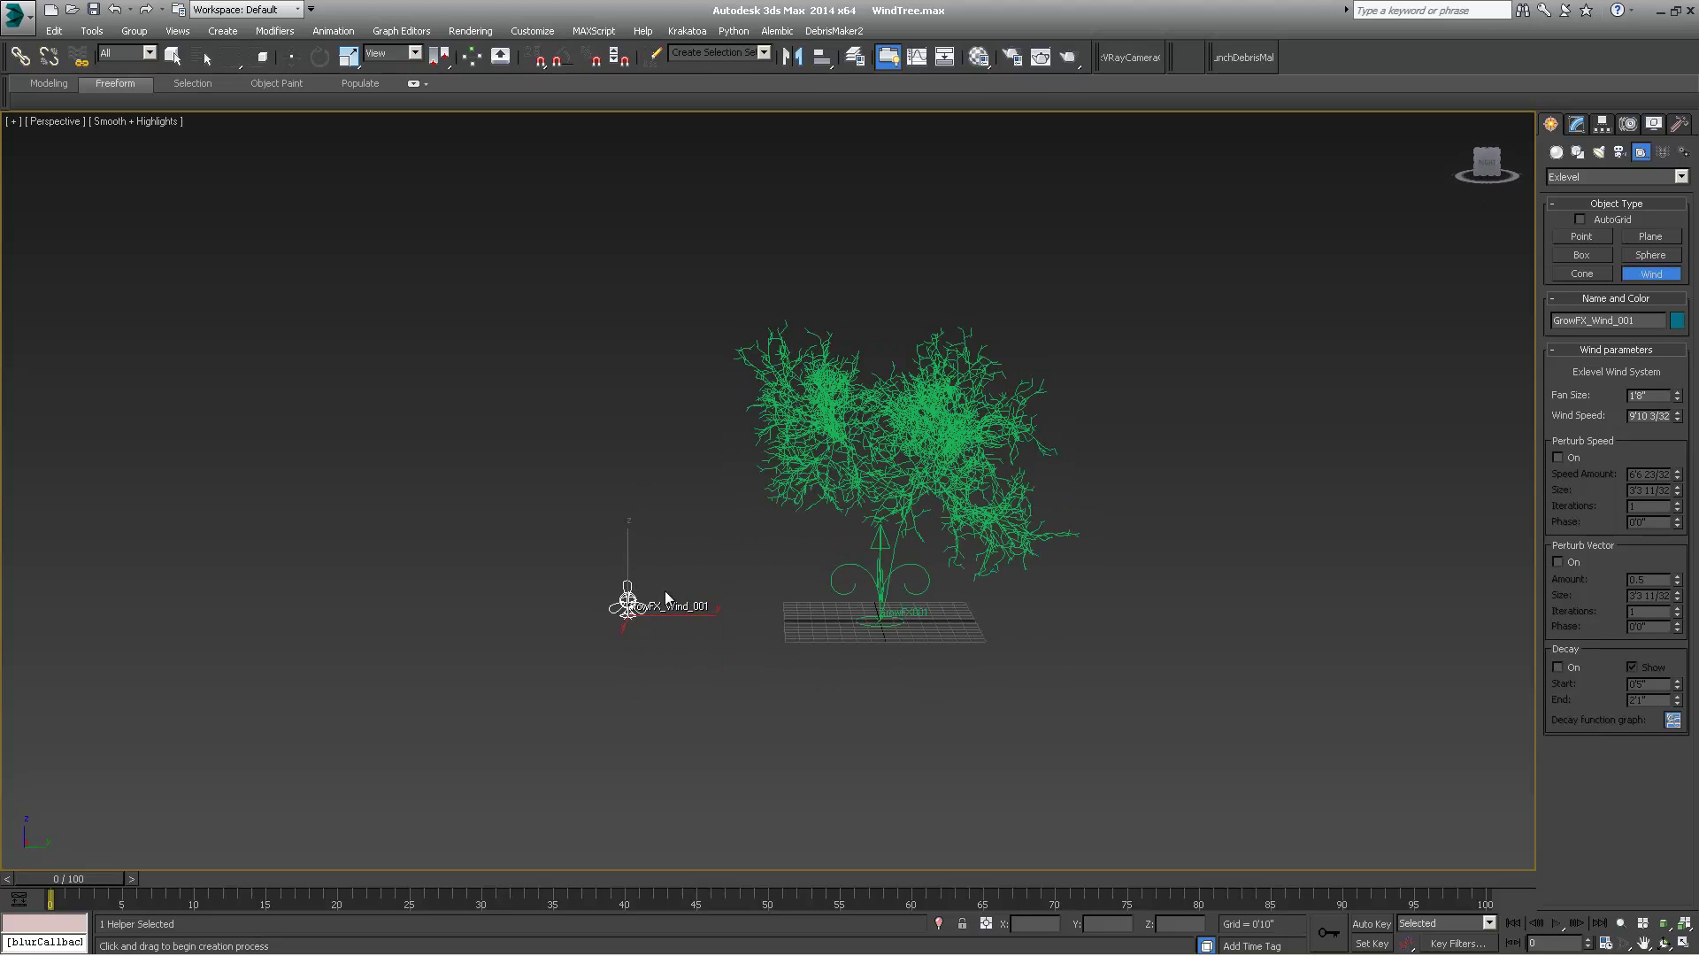
{"action": "key", "text": "w"}
{"action": "key", "text": "e"}
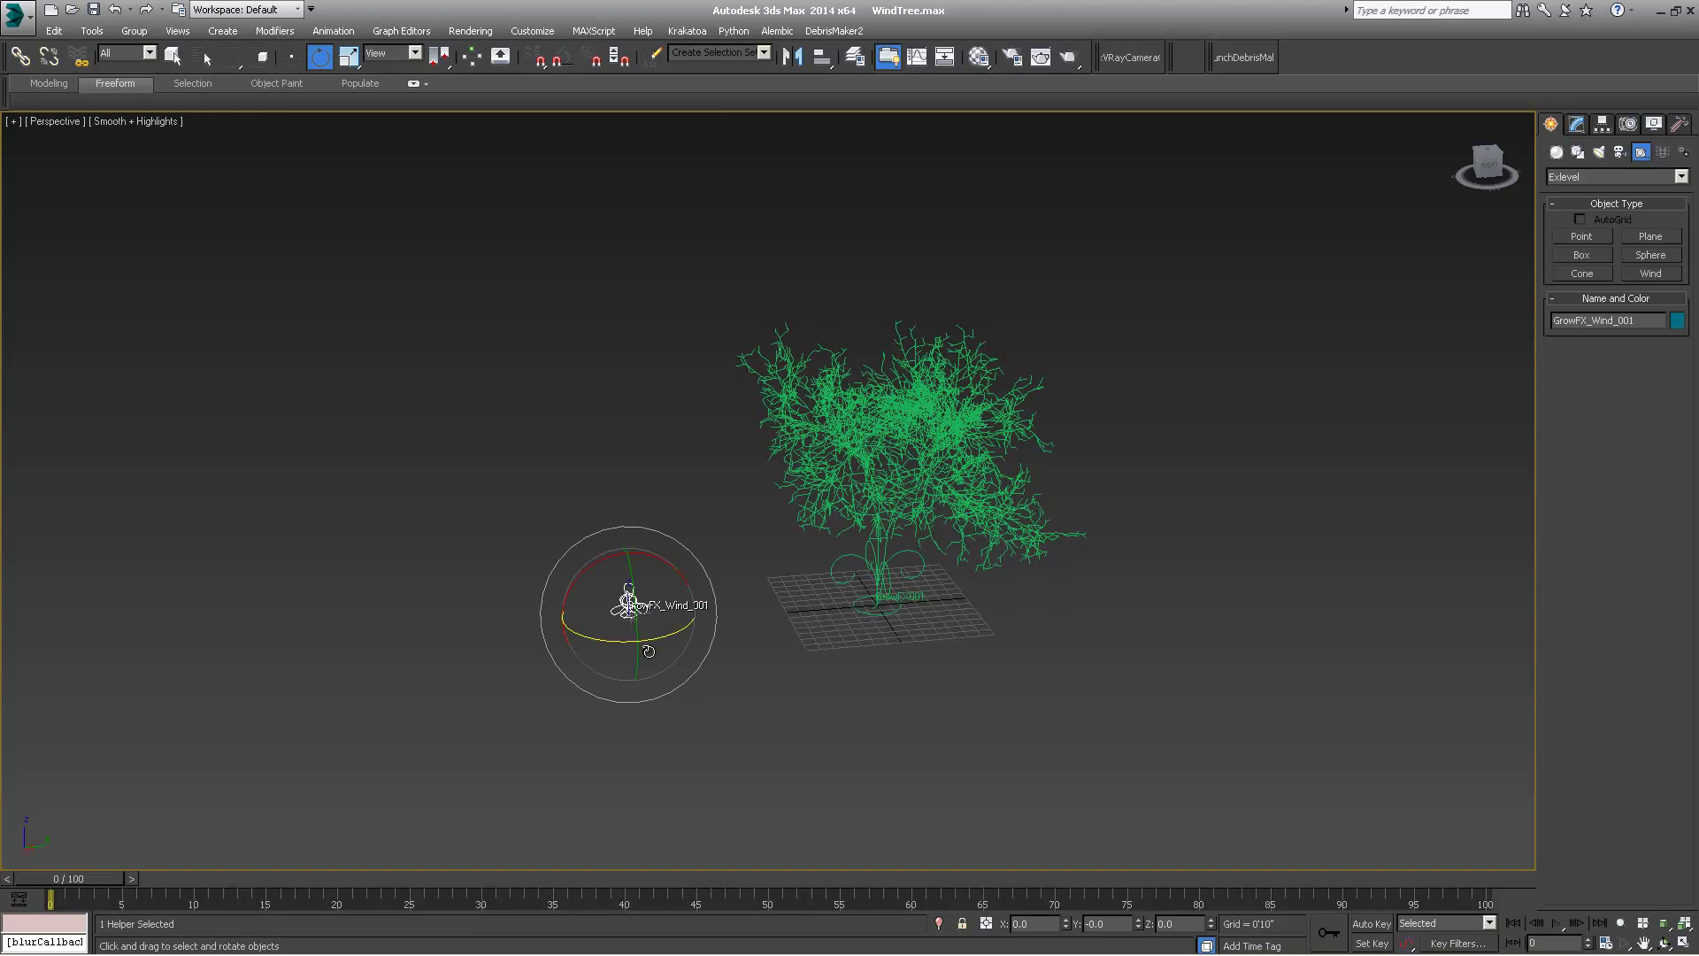
{"action": "left_click_drag", "start_coordinate": [712, 611], "coordinate": [782, 623]}
{"action": "scroll", "coordinate": [692, 637], "scroll_direction": "up", "scroll_amount": 5}
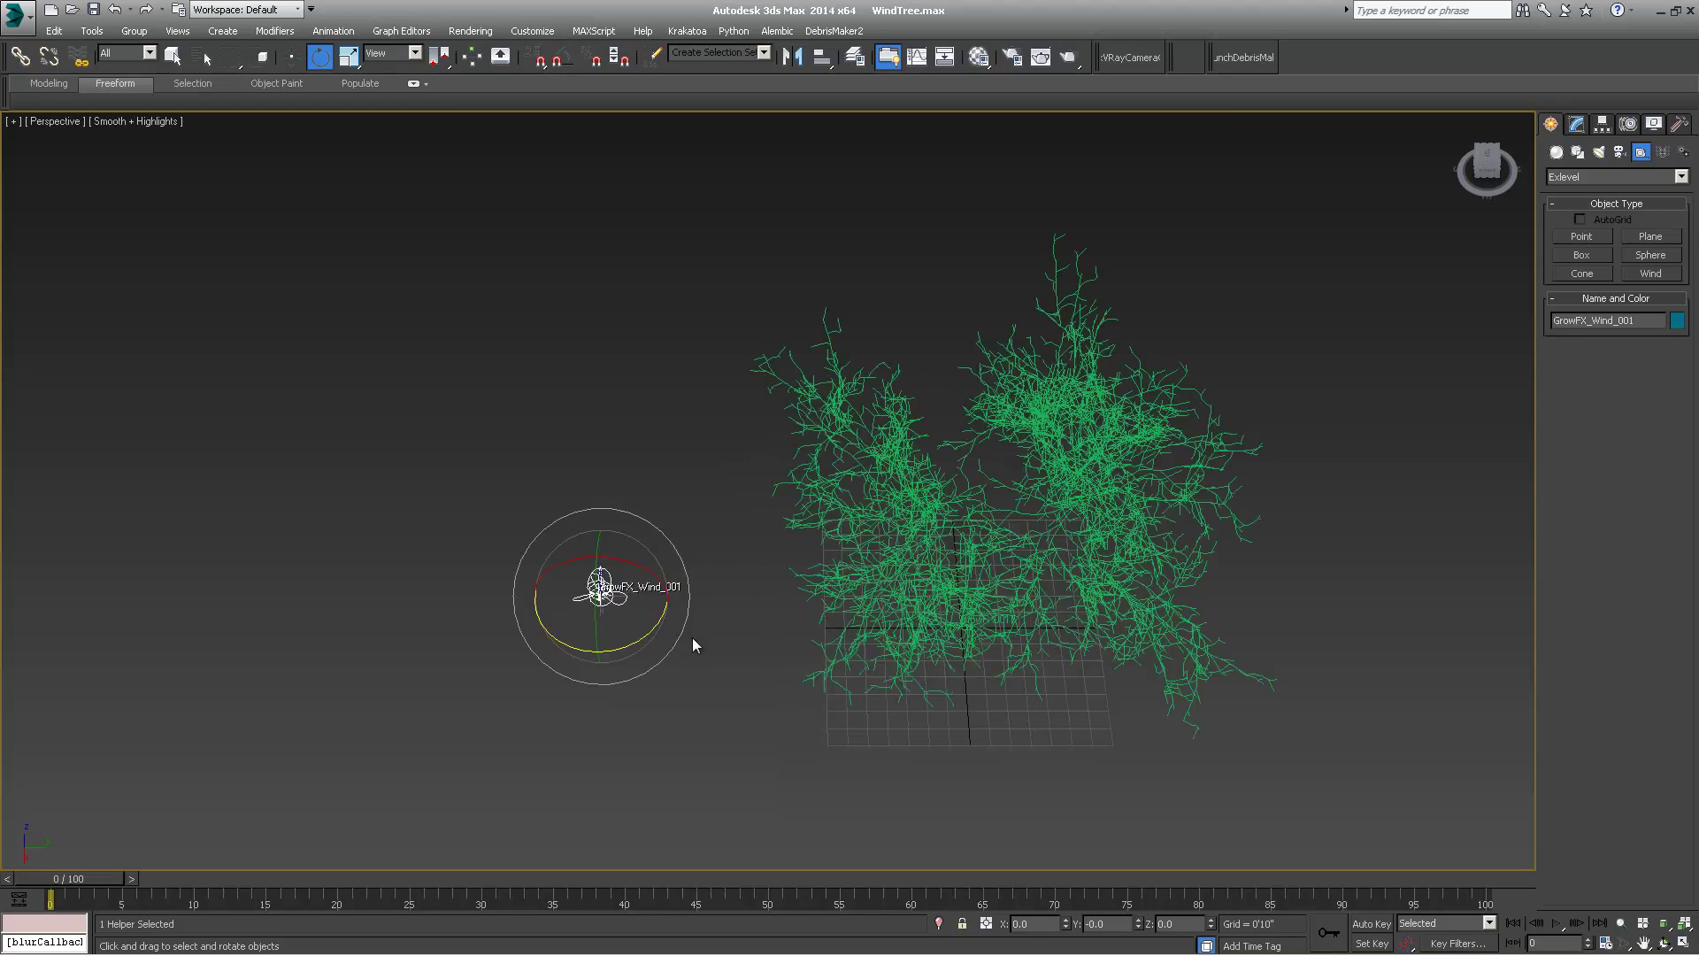
{"action": "left_click", "coordinate": [562, 57]}
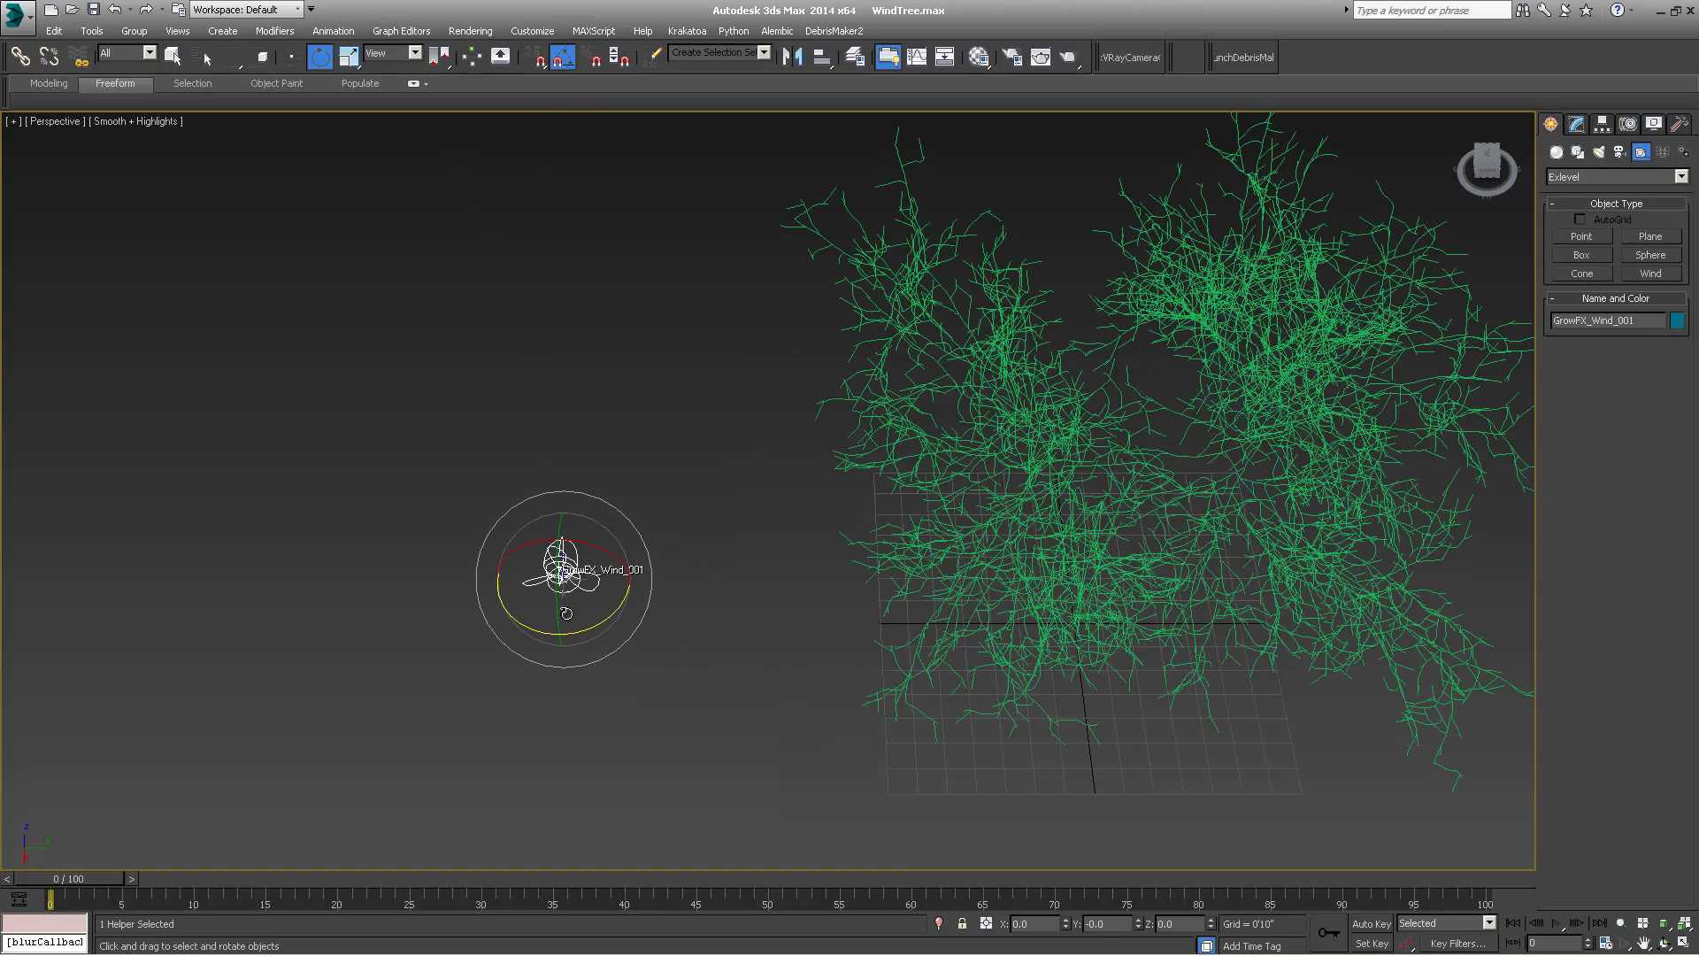
{"action": "left_click_drag", "start_coordinate": [566, 615], "coordinate": [647, 596]}
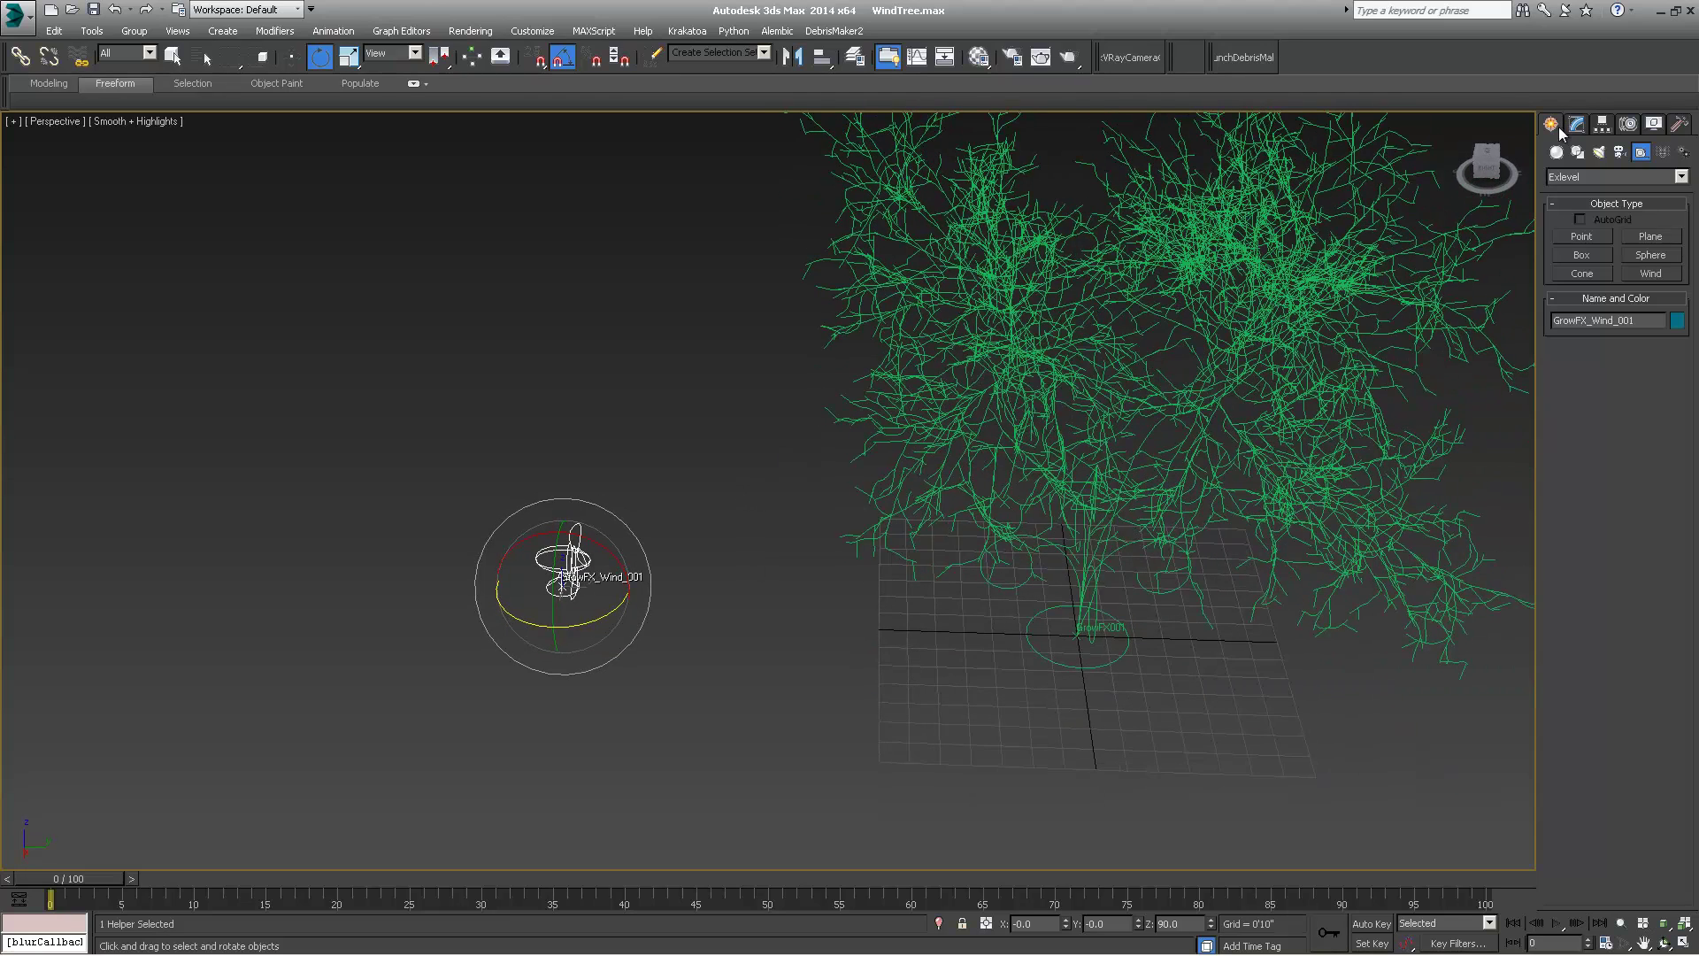
- Enlarge the wind helper's fan size to about 7'9 6/32"
{"action": "left_click", "coordinate": [1576, 124]}
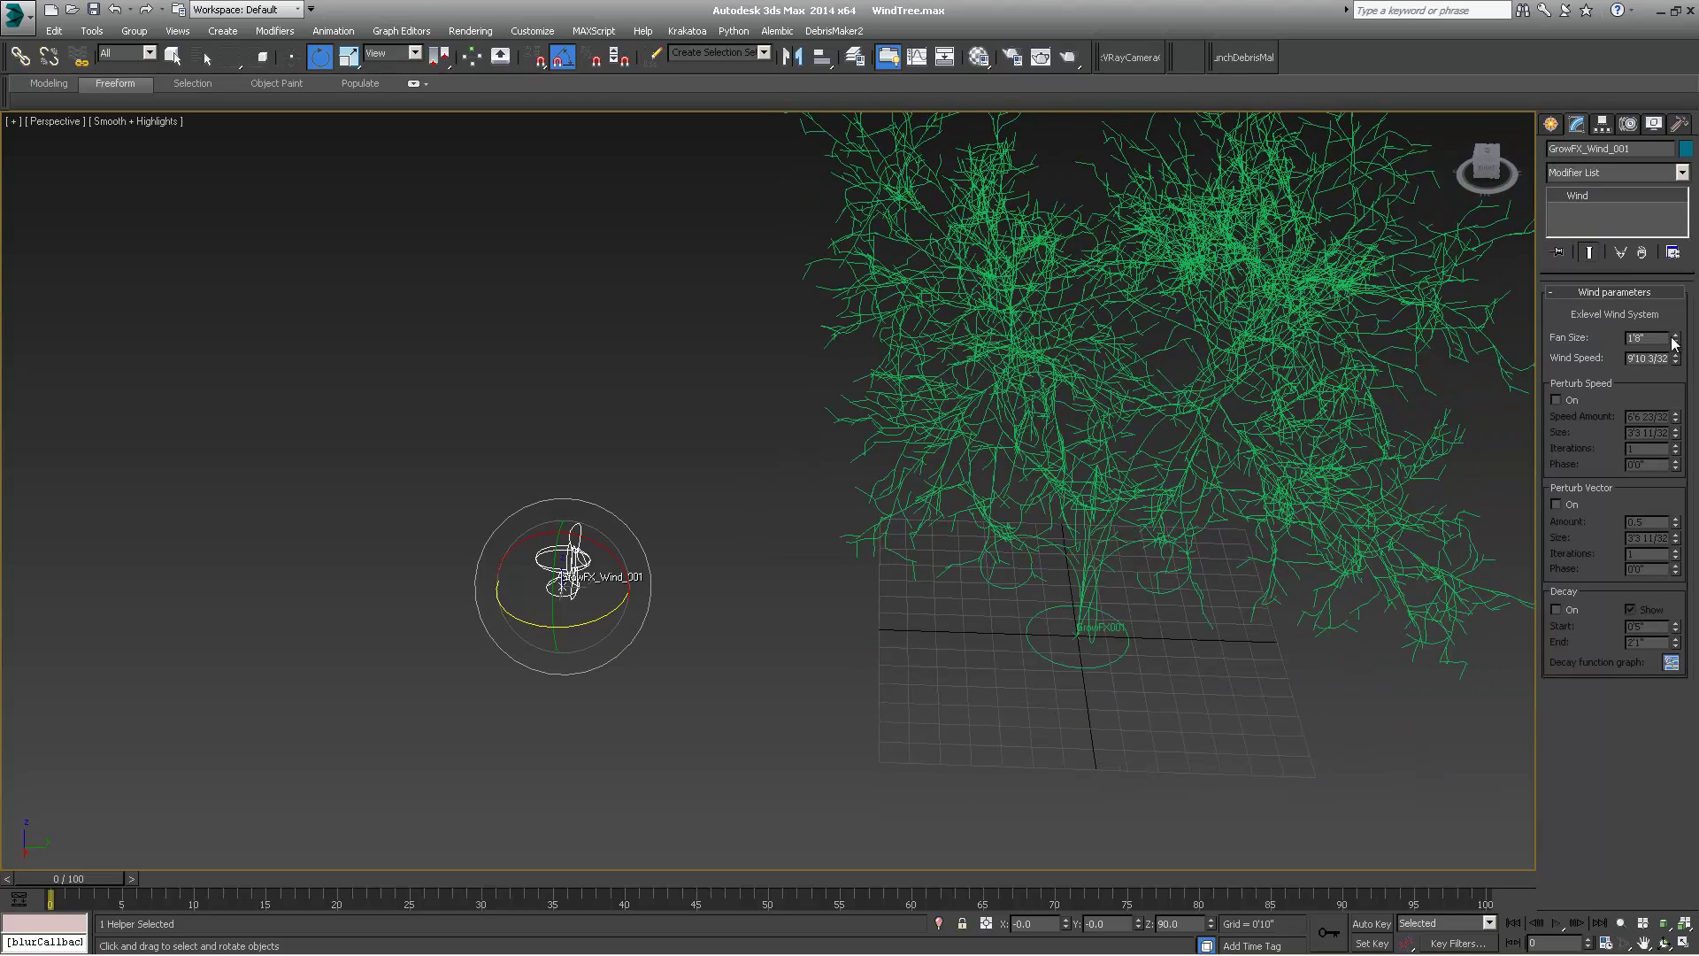
{"action": "left_click_drag", "start_coordinate": [1675, 338], "coordinate": [1642, 58]}
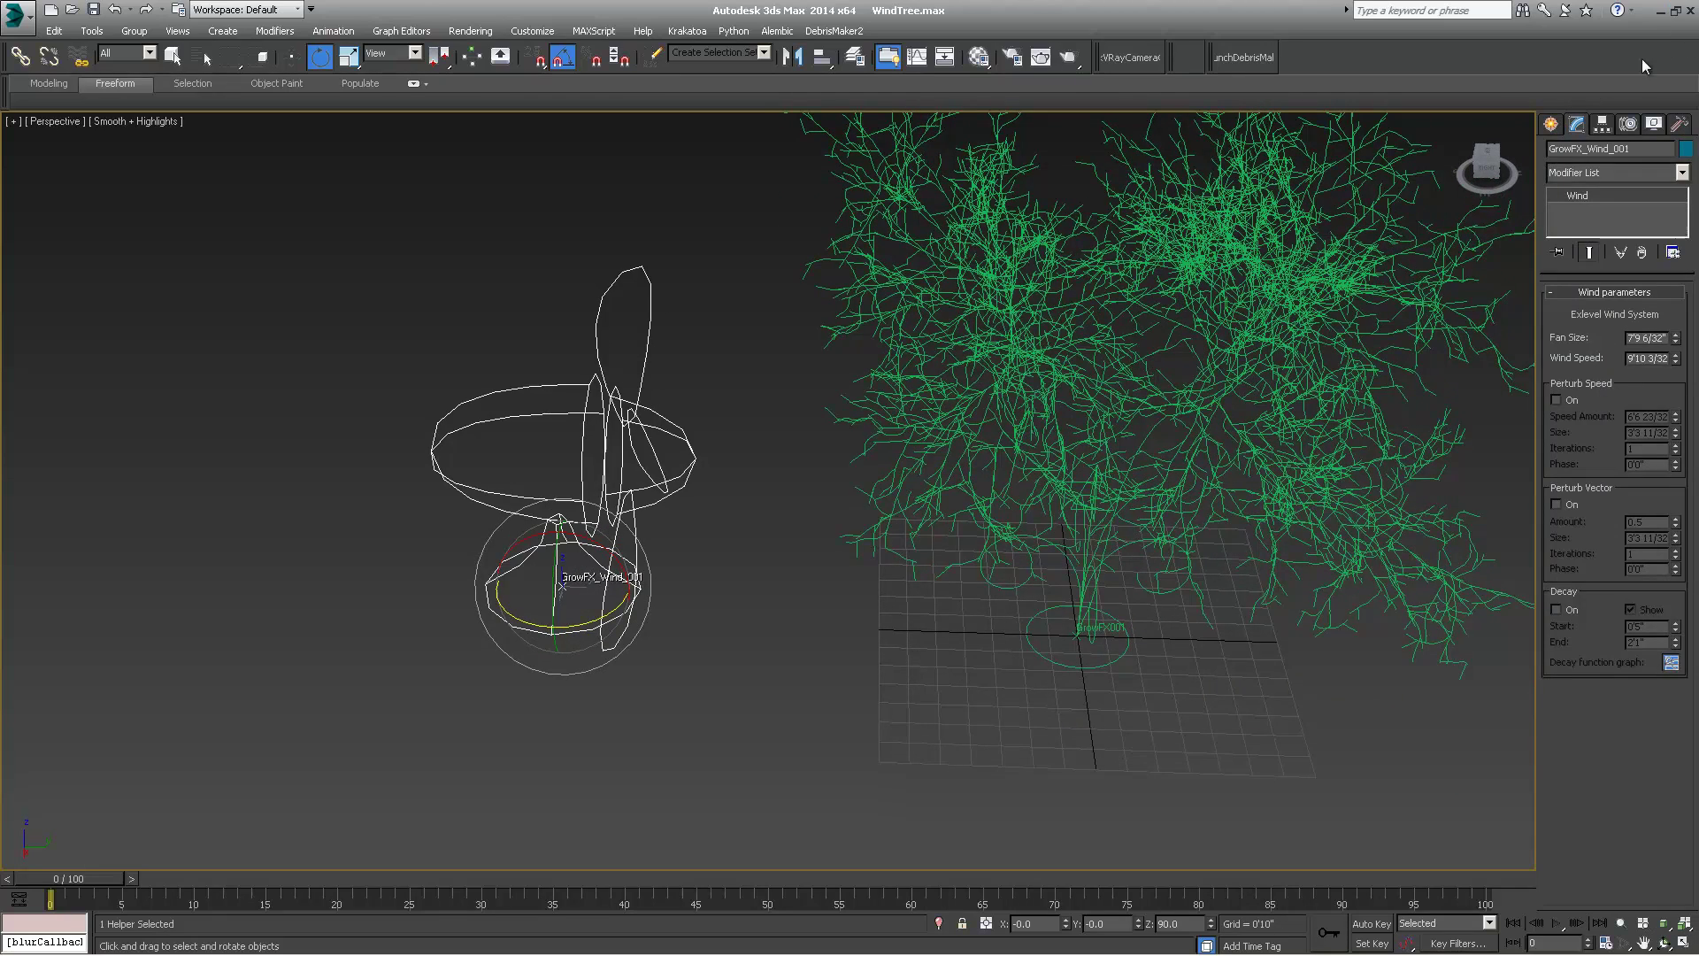
{"action": "left_click_drag", "start_coordinate": [1647, 360], "coordinate": [1621, 366]}
- Enable Perturb Speed on the wind helper
{"action": "scroll", "coordinate": [752, 462], "scroll_direction": "down", "scroll_amount": 5}
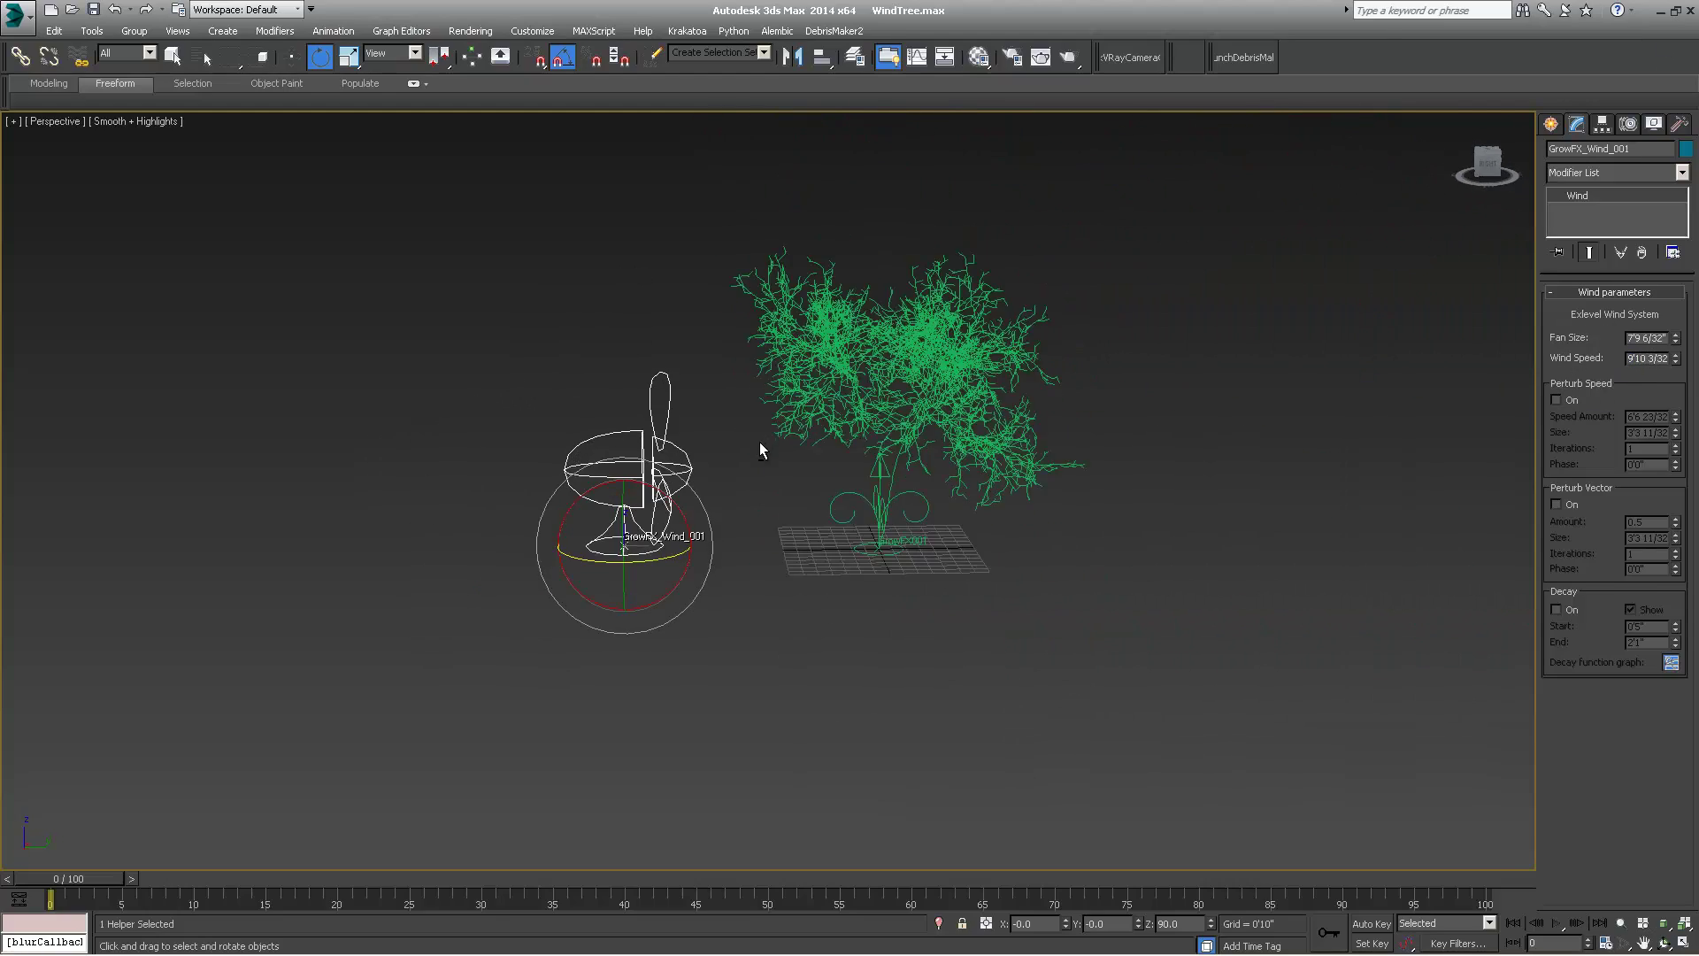
{"action": "middle_click_drag", "start_coordinate": [759, 442], "coordinate": [750, 487], "text": "alt"}
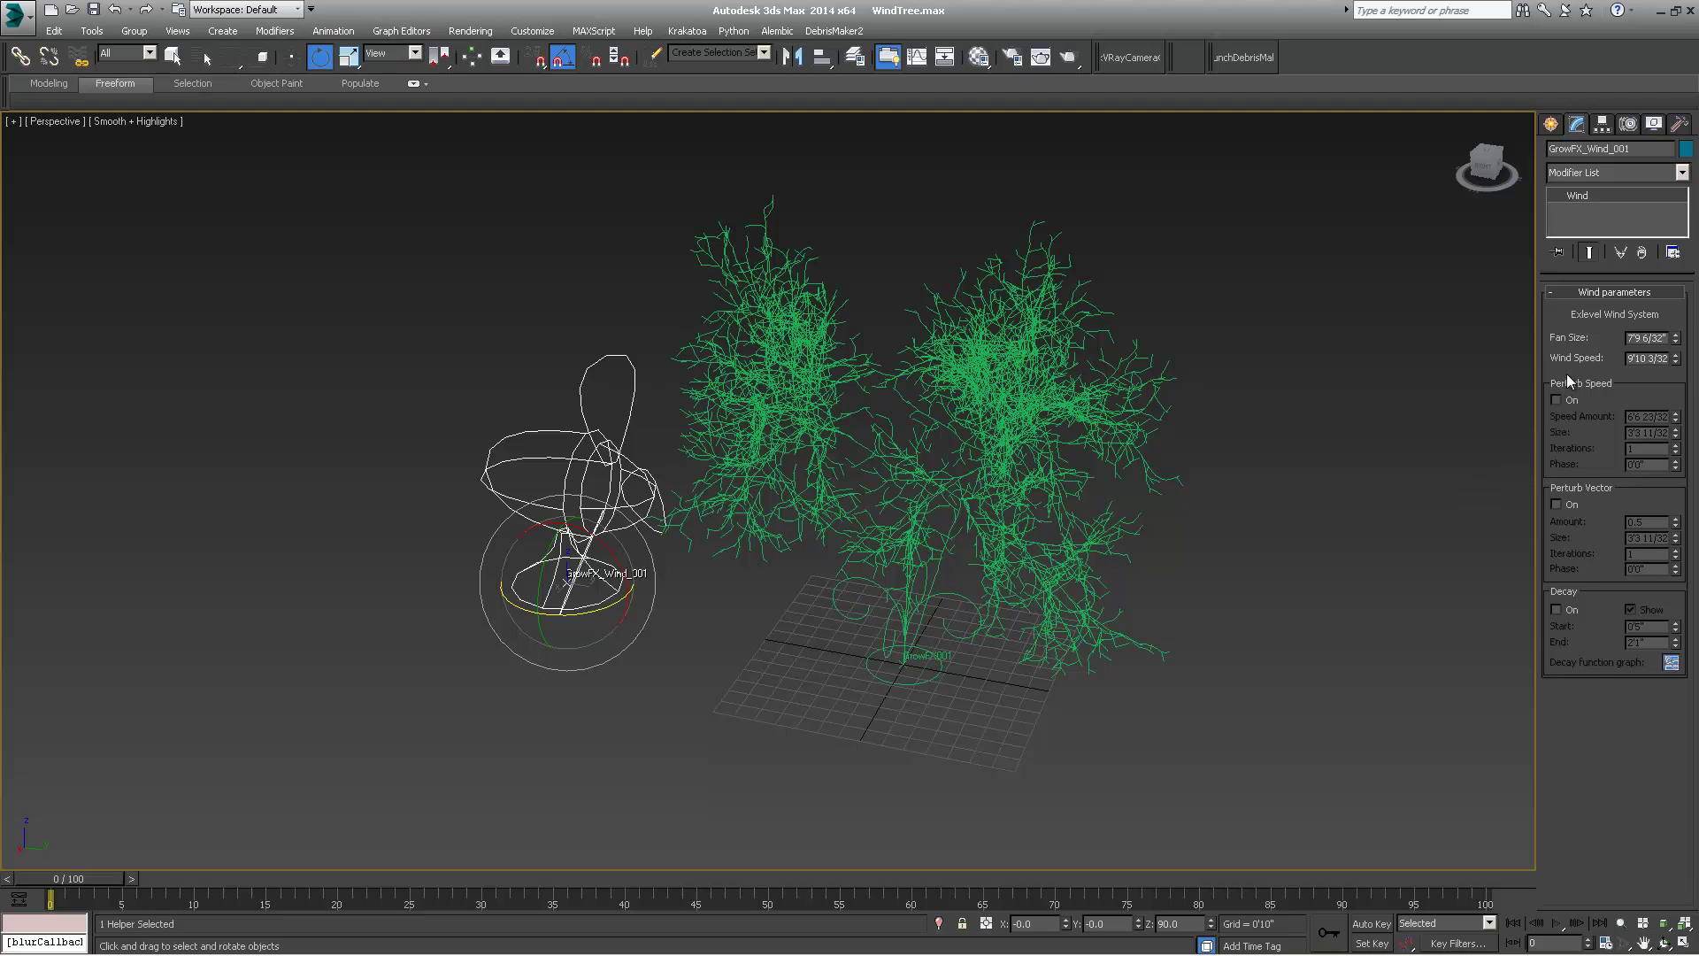
{"action": "middle_click_drag", "start_coordinate": [564, 475], "coordinate": [598, 426], "text": "alt"}
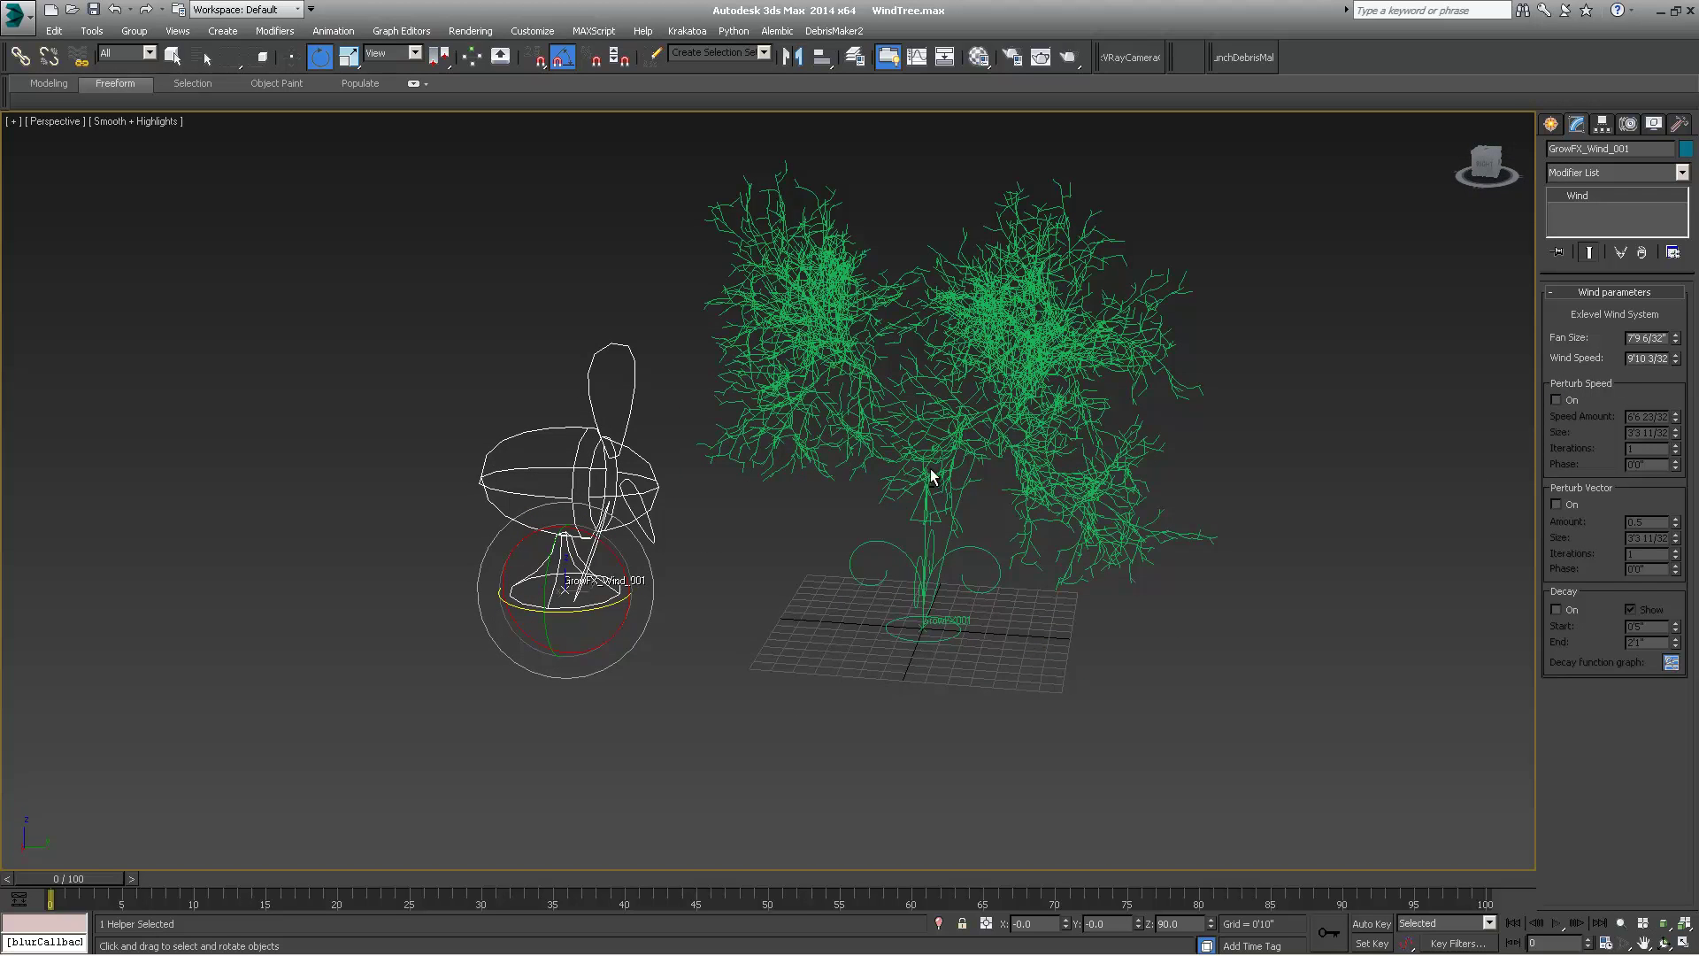
{"action": "middle_click_drag", "start_coordinate": [922, 481], "coordinate": [423, 555], "text": "alt"}
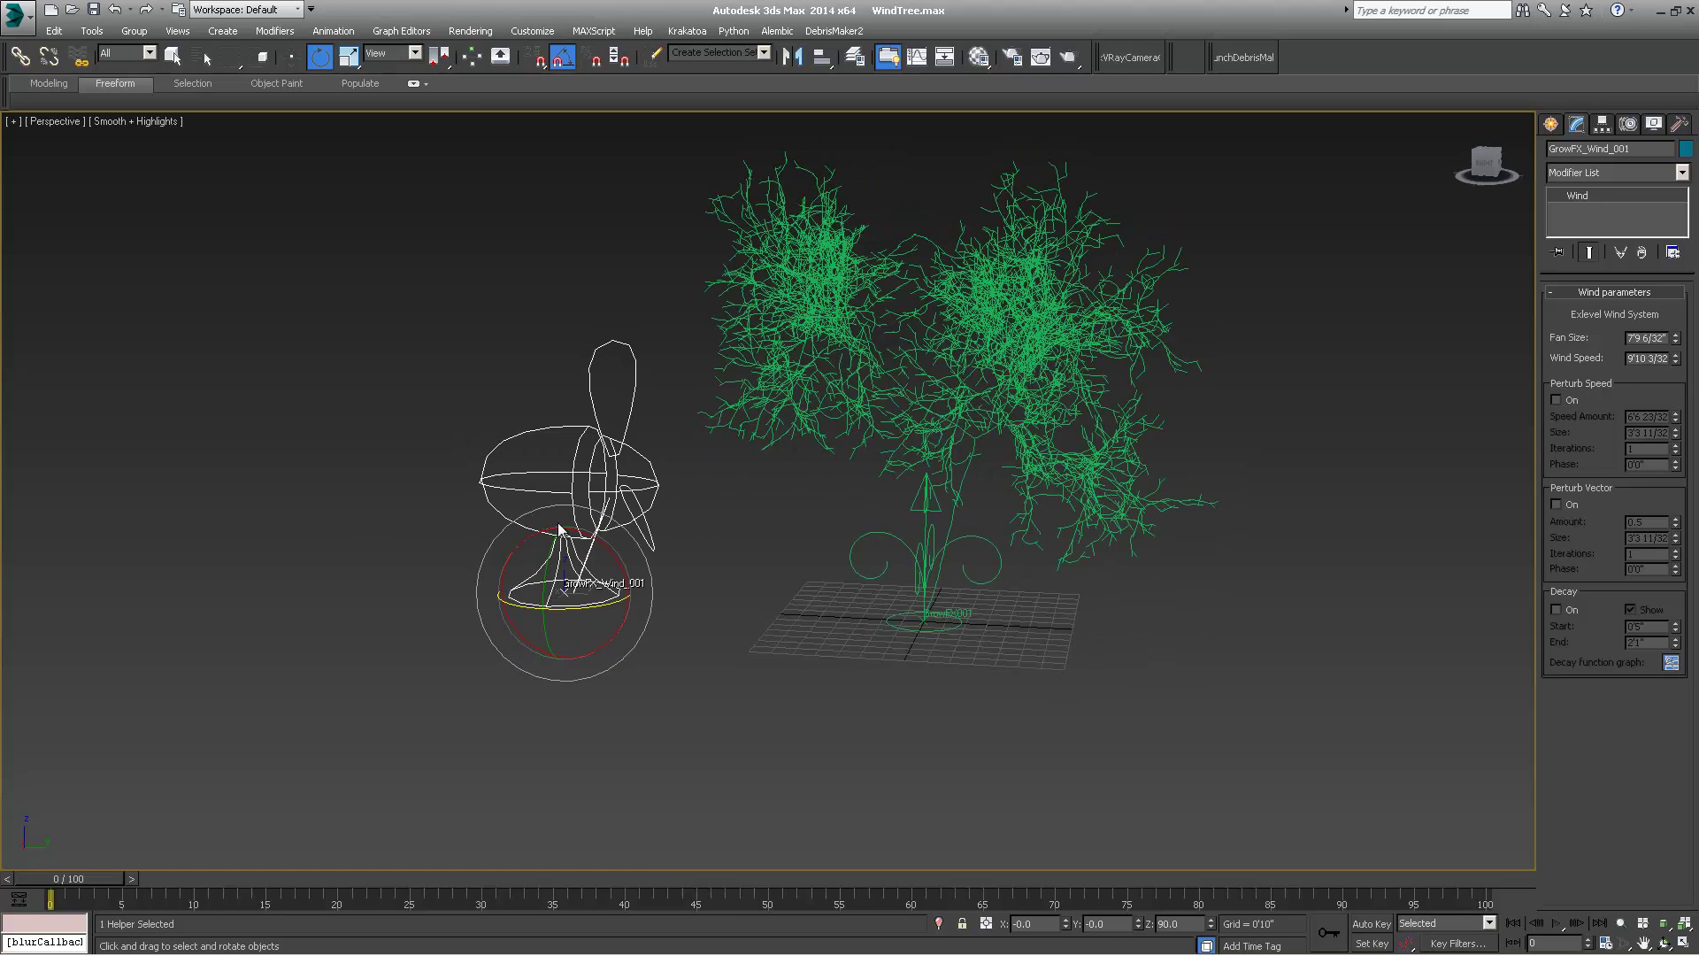
{"action": "left_click", "coordinate": [1556, 400]}
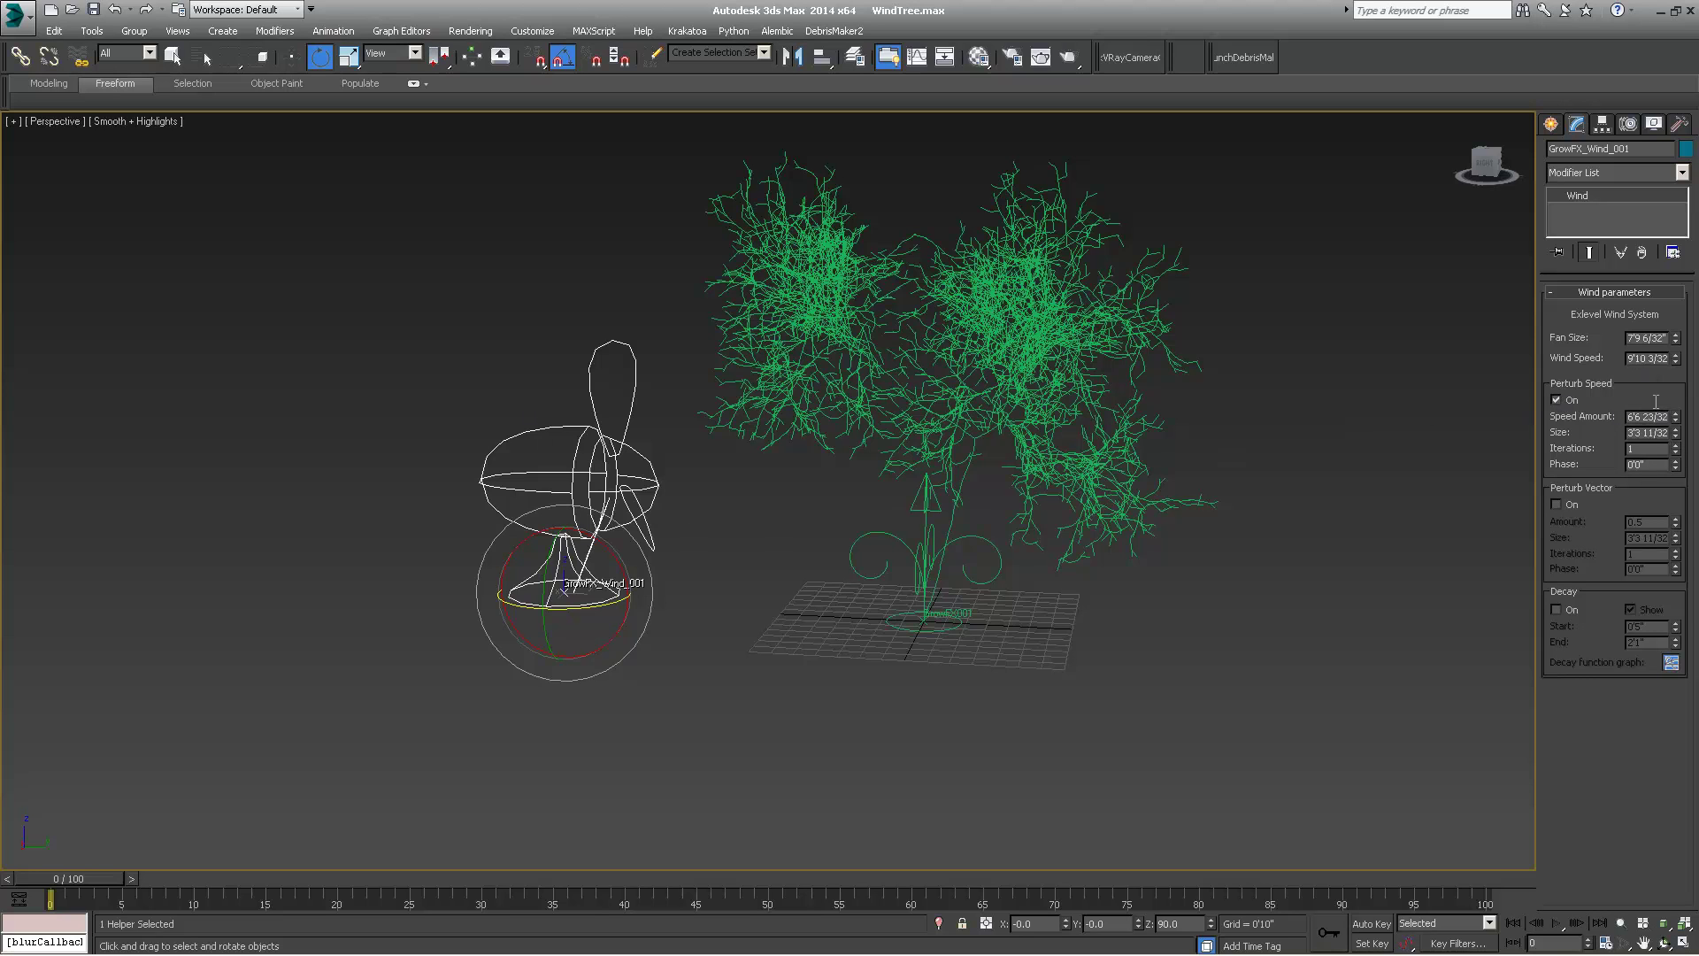
- Select the GrowFX tree and disable Path_03 through Path_06, leaving only Path_01 and Path_02 active
{"action": "middle_click_drag", "start_coordinate": [963, 520], "coordinate": [855, 542]}
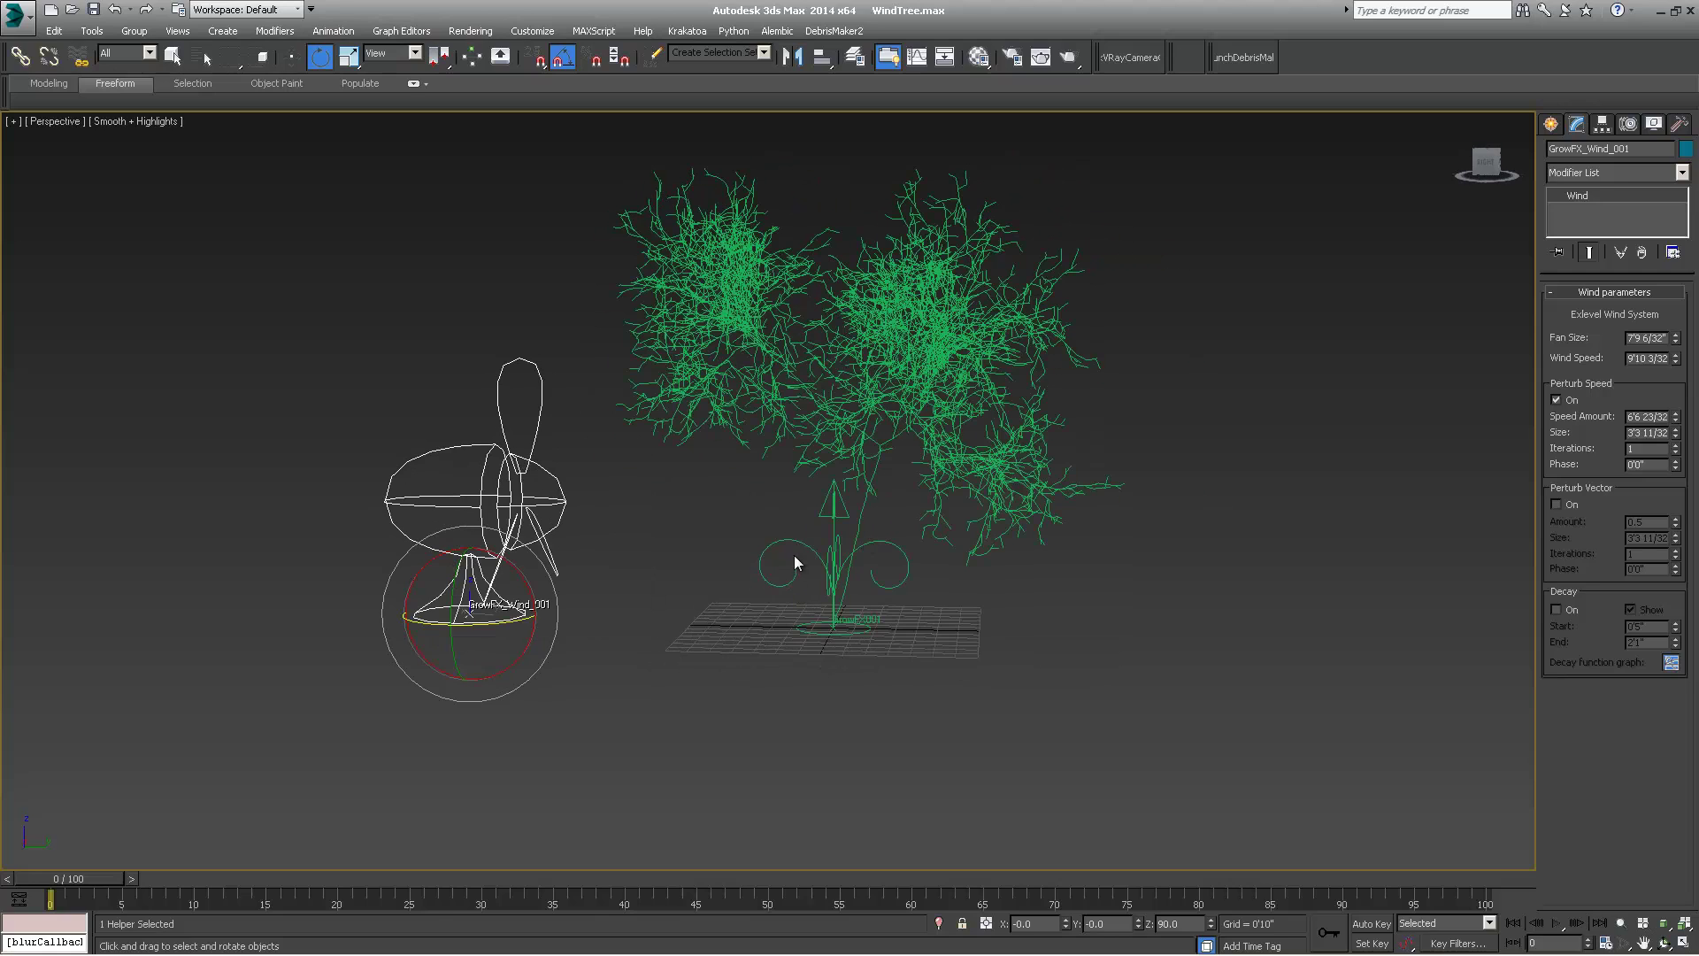
{"action": "left_click", "coordinate": [832, 489]}
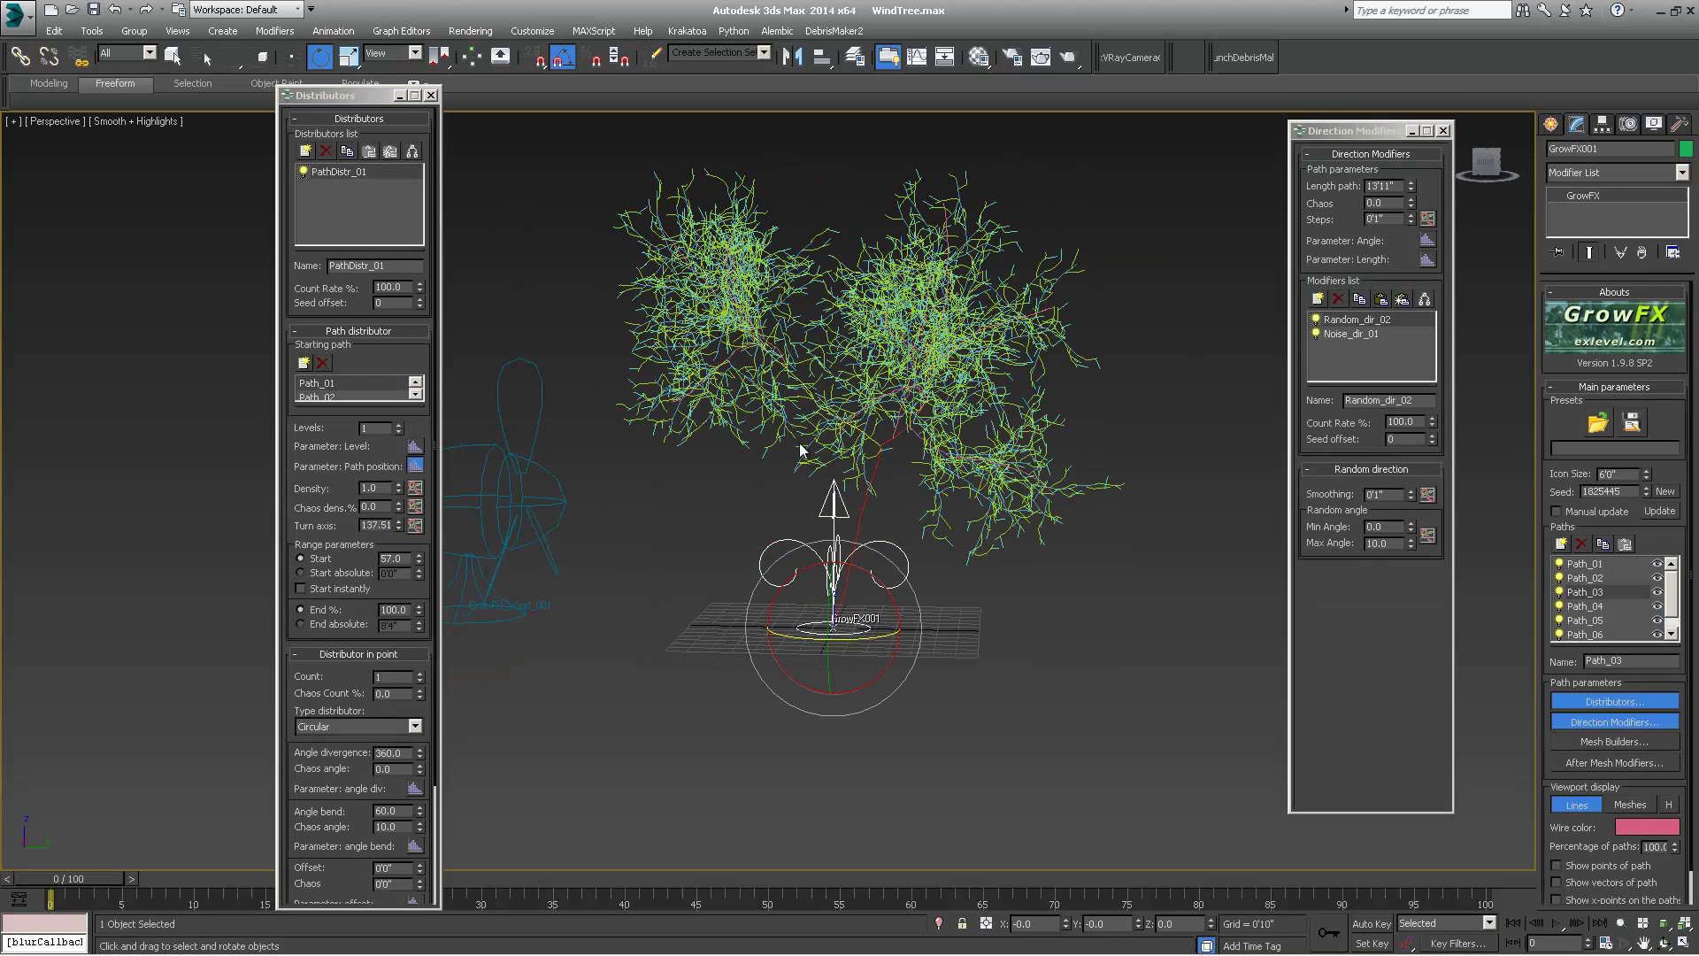
{"action": "middle_click_drag", "start_coordinate": [832, 488], "coordinate": [951, 482]}
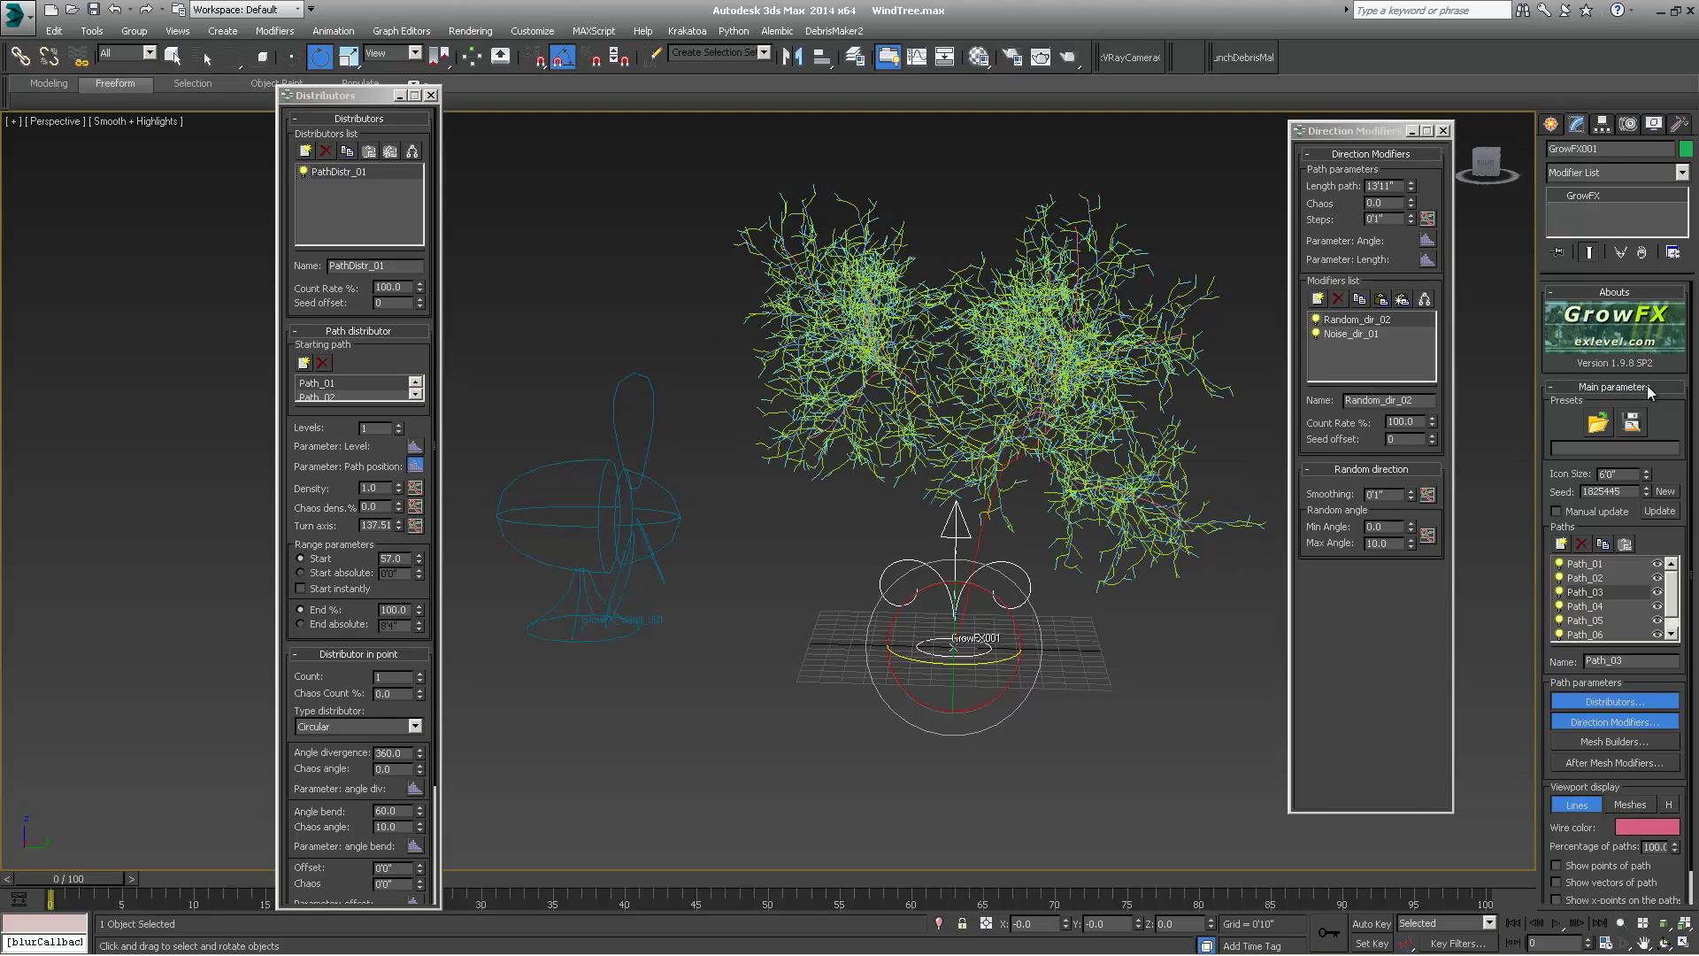
{"action": "left_click", "coordinate": [1560, 633]}
{"action": "left_click", "coordinate": [1560, 619]}
{"action": "left_click", "coordinate": [1560, 606]}
{"action": "left_click", "coordinate": [1559, 591]}
{"action": "left_click", "coordinate": [1560, 577]}
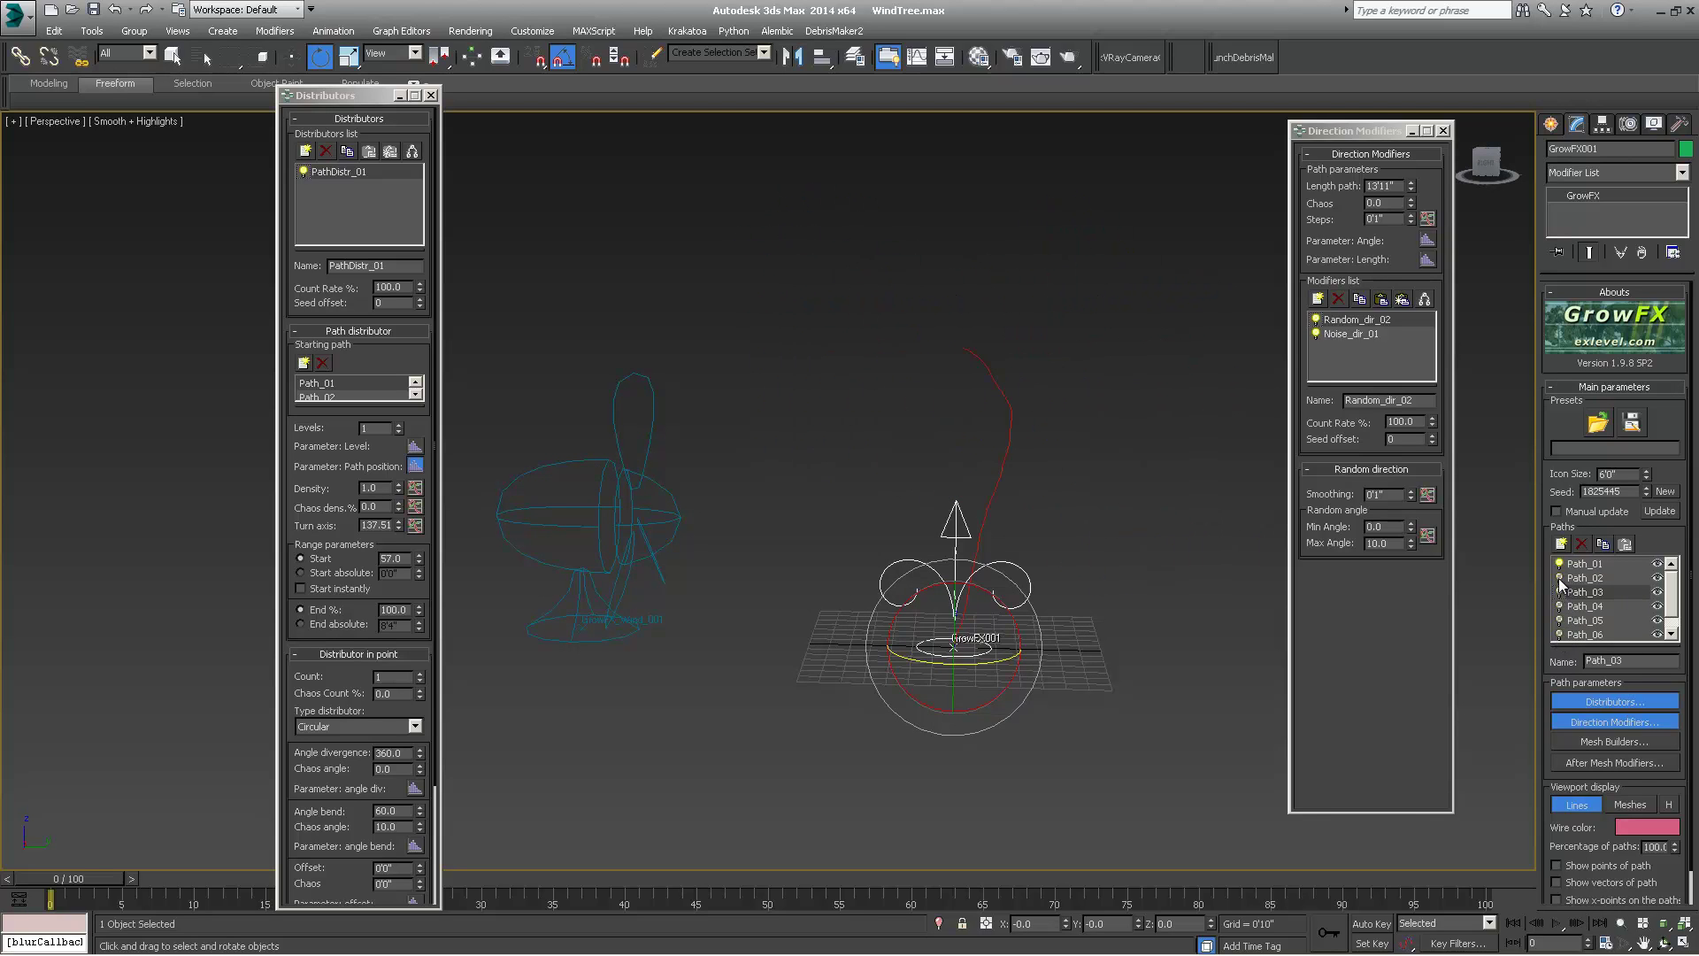
{"action": "left_click", "coordinate": [1560, 577]}
- Examine the trunk paths and review the distributor and direction modifier settings of Path_01 and Path_02
{"action": "middle_click_drag", "start_coordinate": [991, 528], "coordinate": [1149, 538], "text": "alt"}
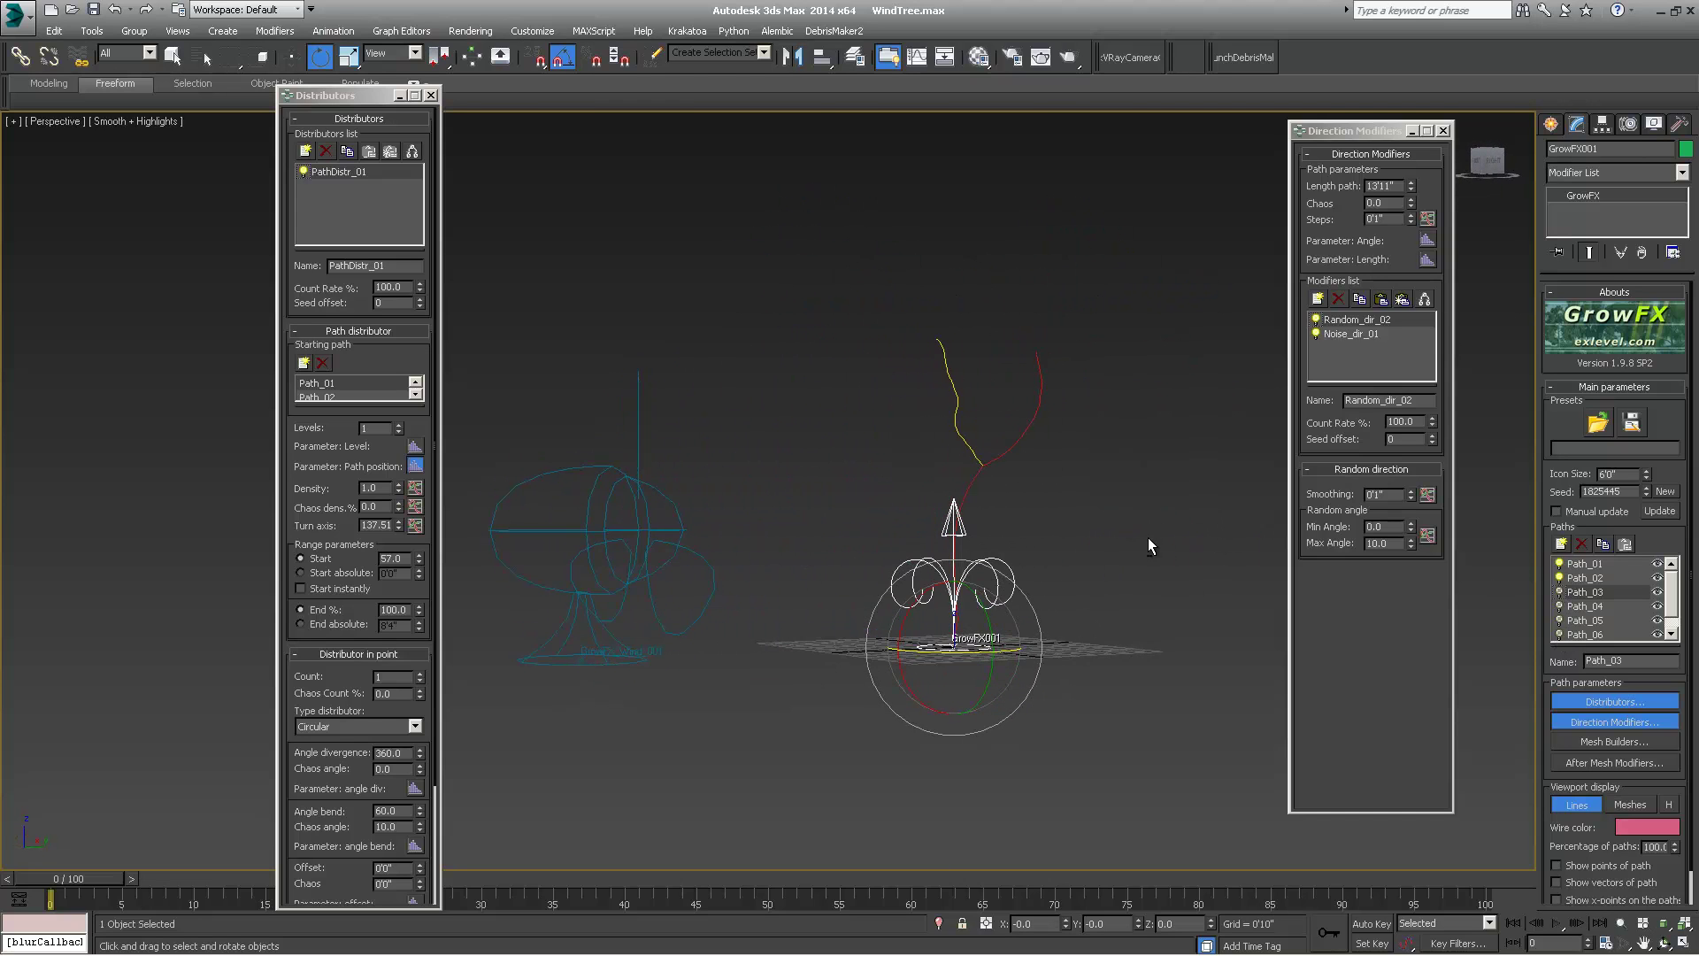
{"action": "middle_click_drag", "start_coordinate": [981, 504], "coordinate": [984, 535], "text": "alt"}
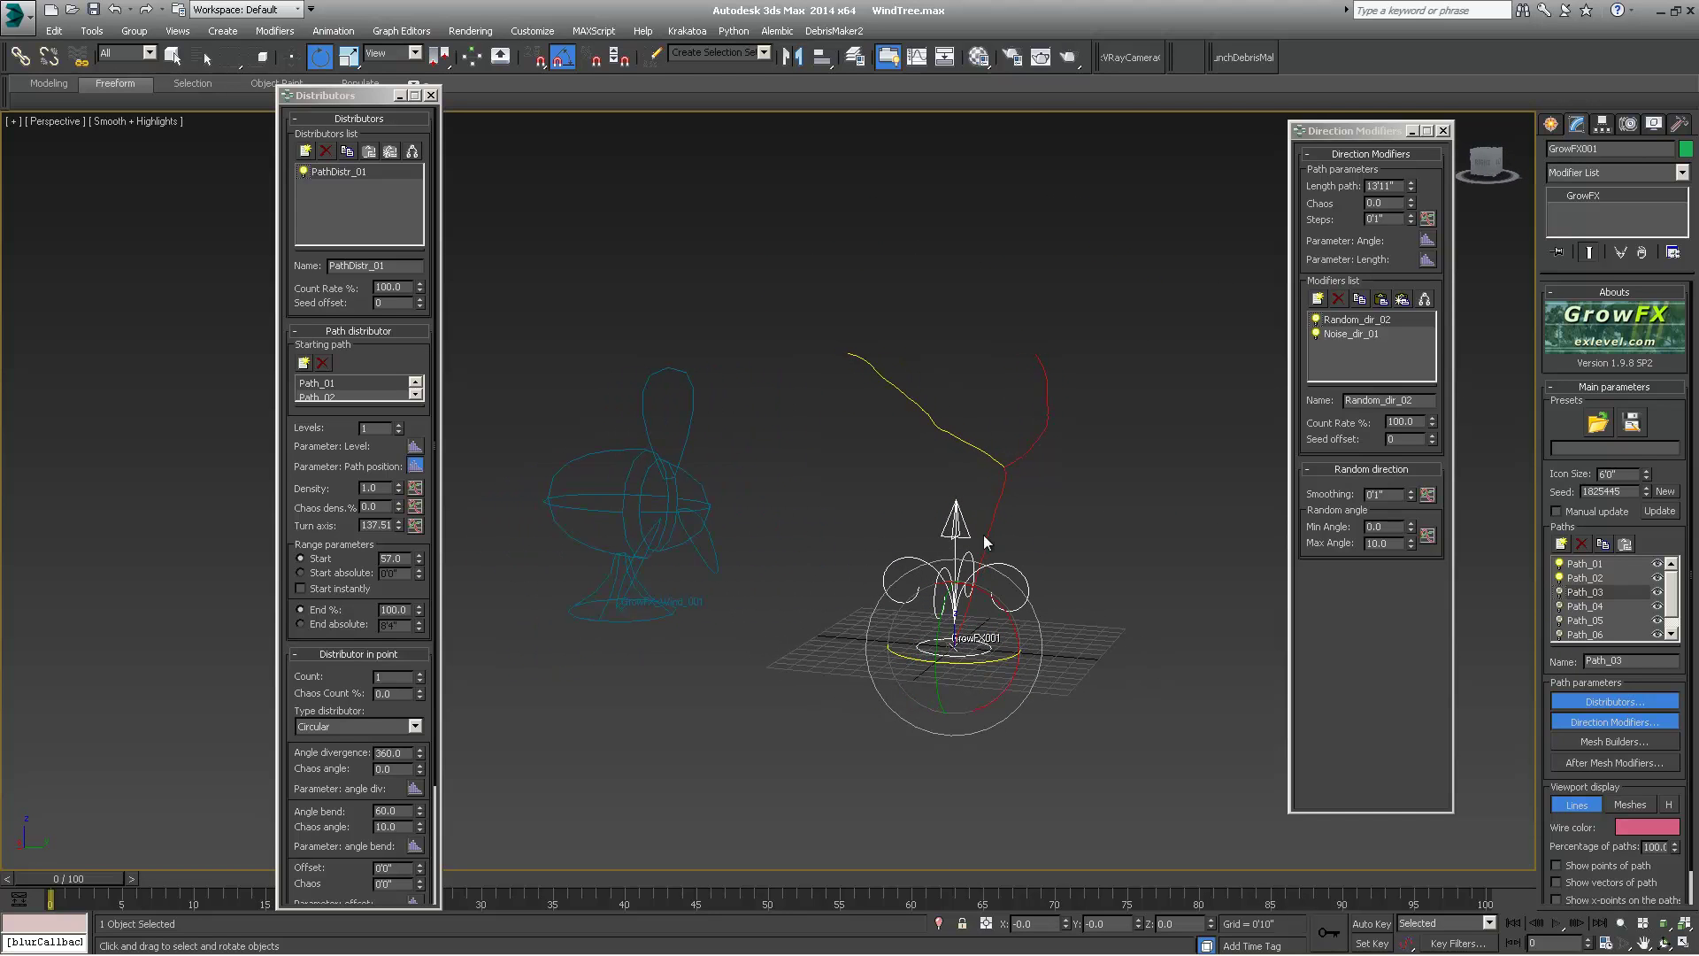
{"action": "left_click", "coordinate": [1585, 564]}
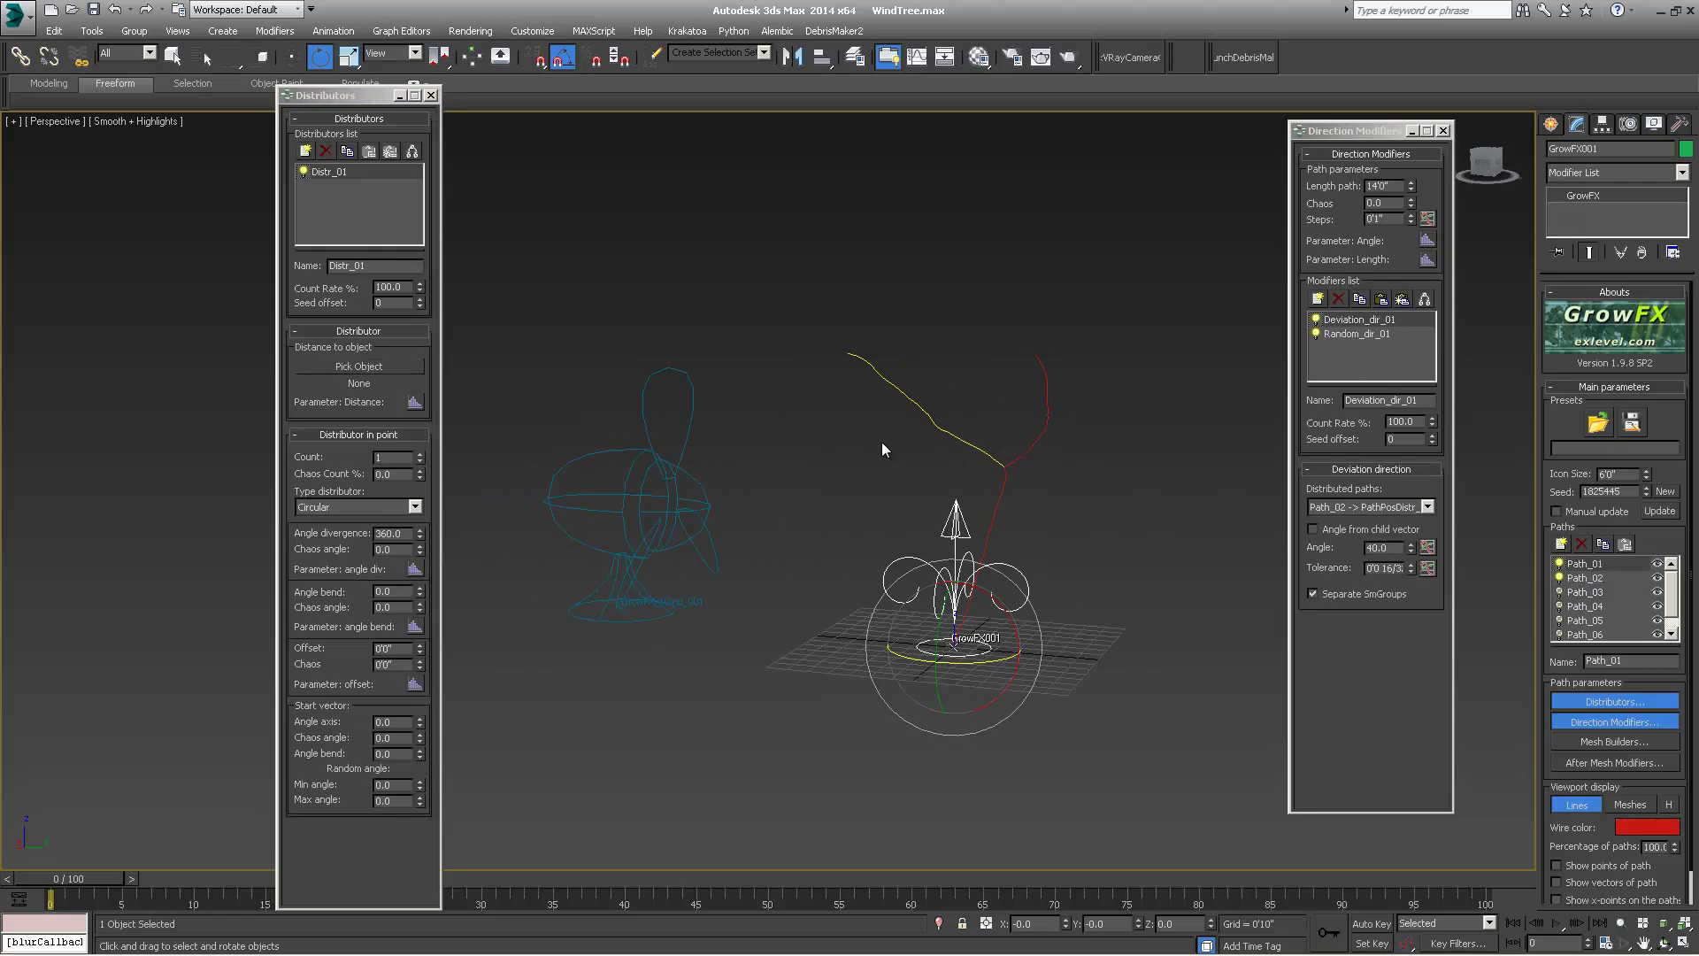
{"action": "middle_click_drag", "start_coordinate": [882, 443], "coordinate": [982, 488], "text": "alt"}
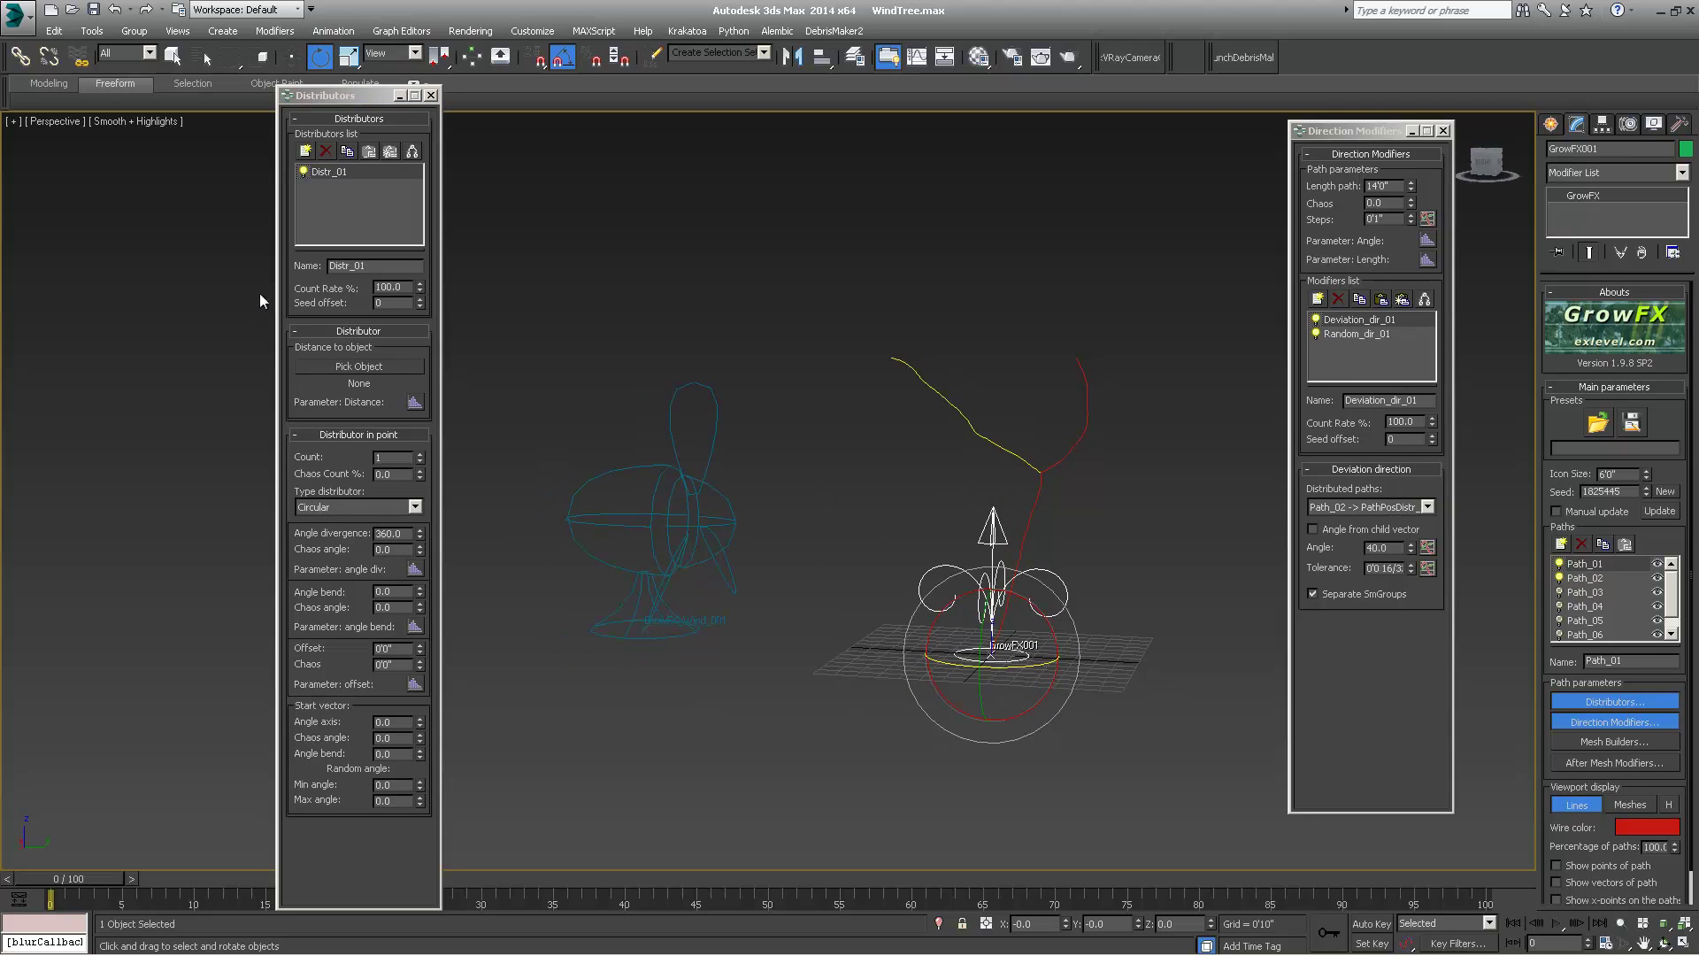
{"action": "left_click", "coordinate": [1595, 581]}
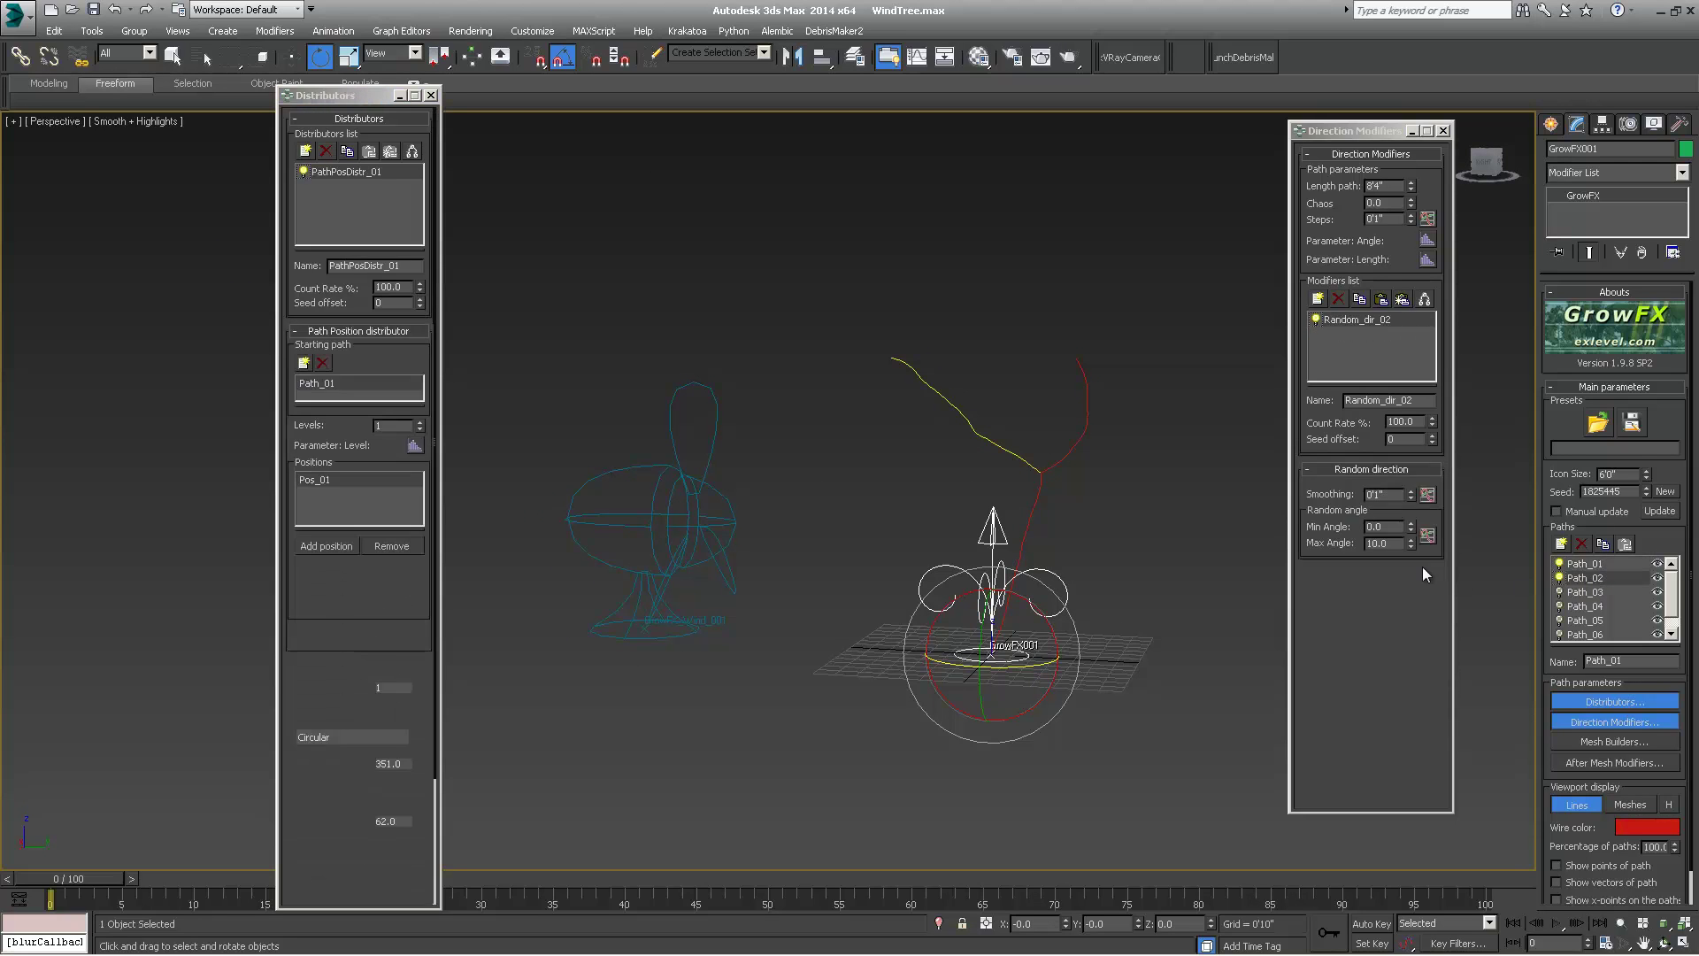
- Re-enable Path_03 and inspect its branches around the trunk
{"action": "left_click", "coordinate": [1560, 590]}
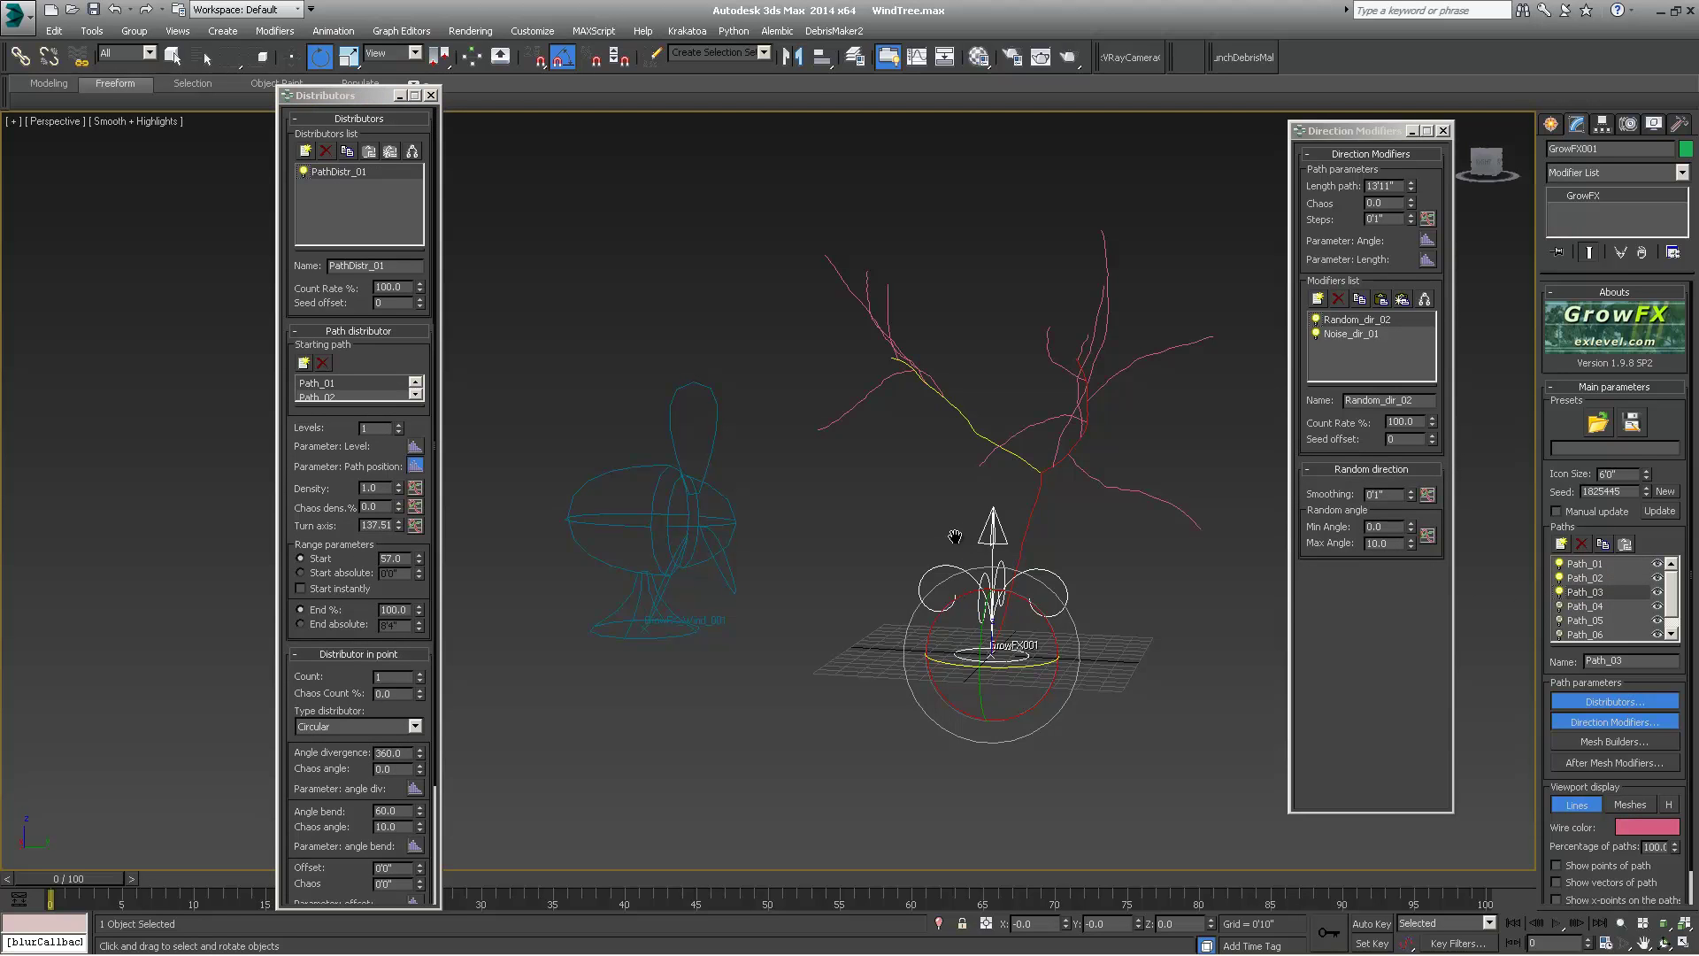
{"action": "middle_click_drag", "start_coordinate": [868, 527], "coordinate": [1028, 538], "text": "alt"}
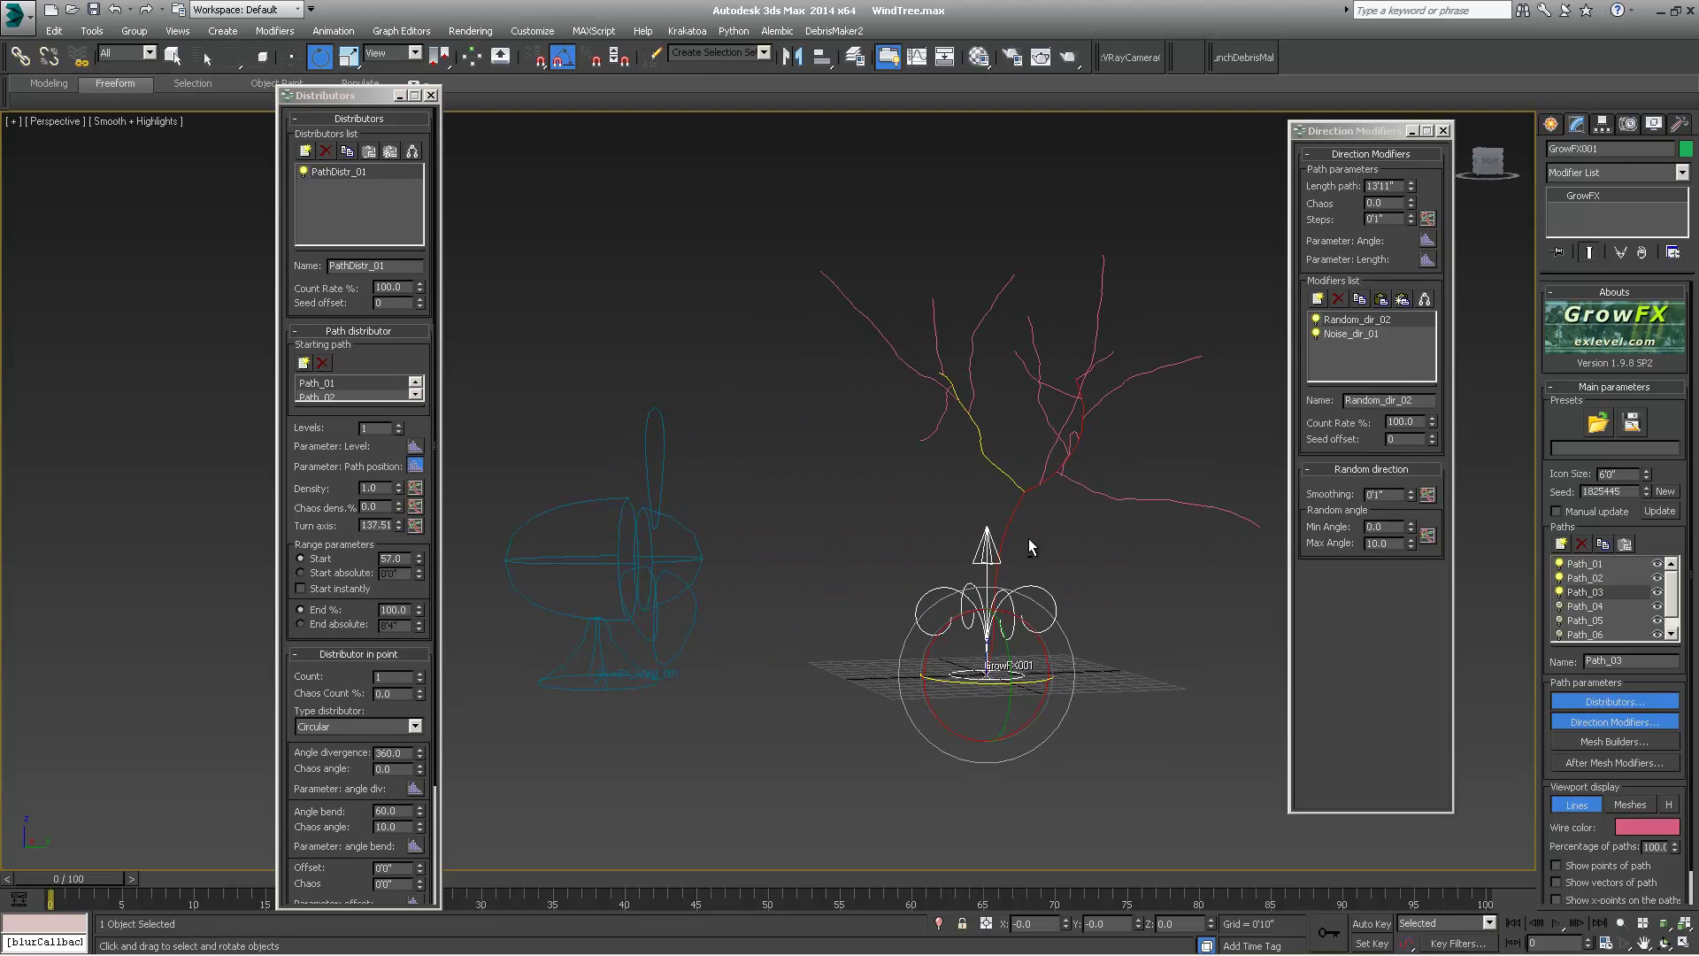
{"action": "middle_click_drag", "start_coordinate": [1018, 446], "coordinate": [967, 450], "text": "alt"}
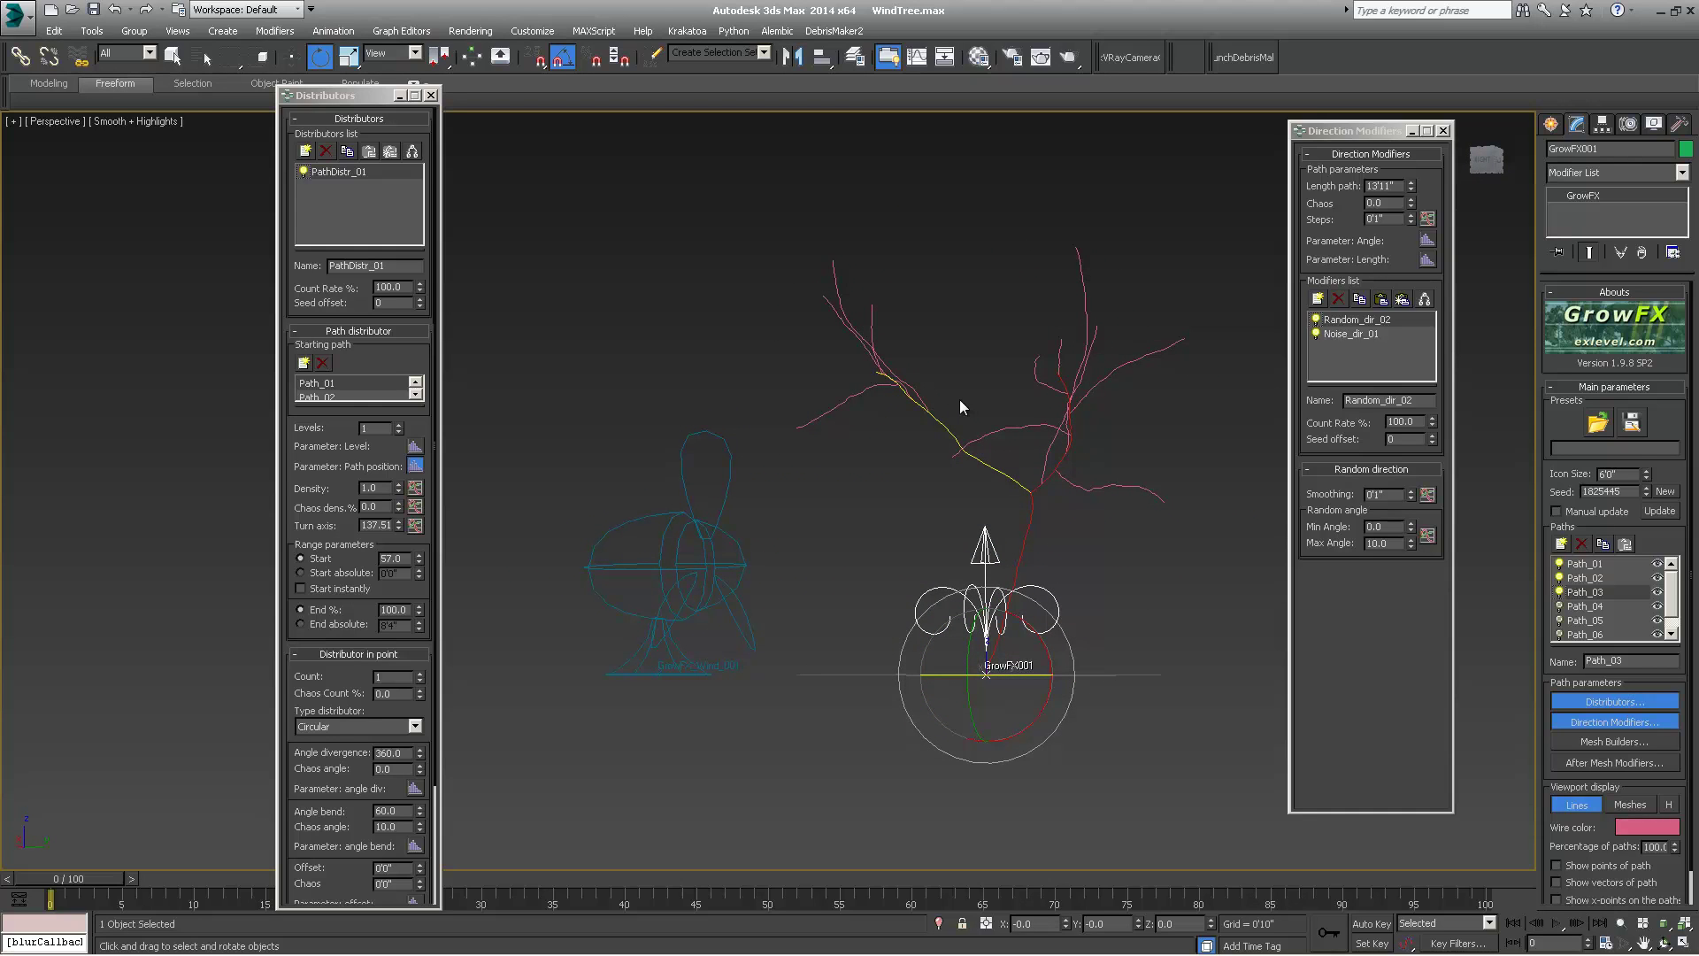
- Re-enable Path_04 and inspect its fine branches around the tree
{"action": "middle_click_drag", "start_coordinate": [944, 390], "coordinate": [890, 413], "text": "alt"}
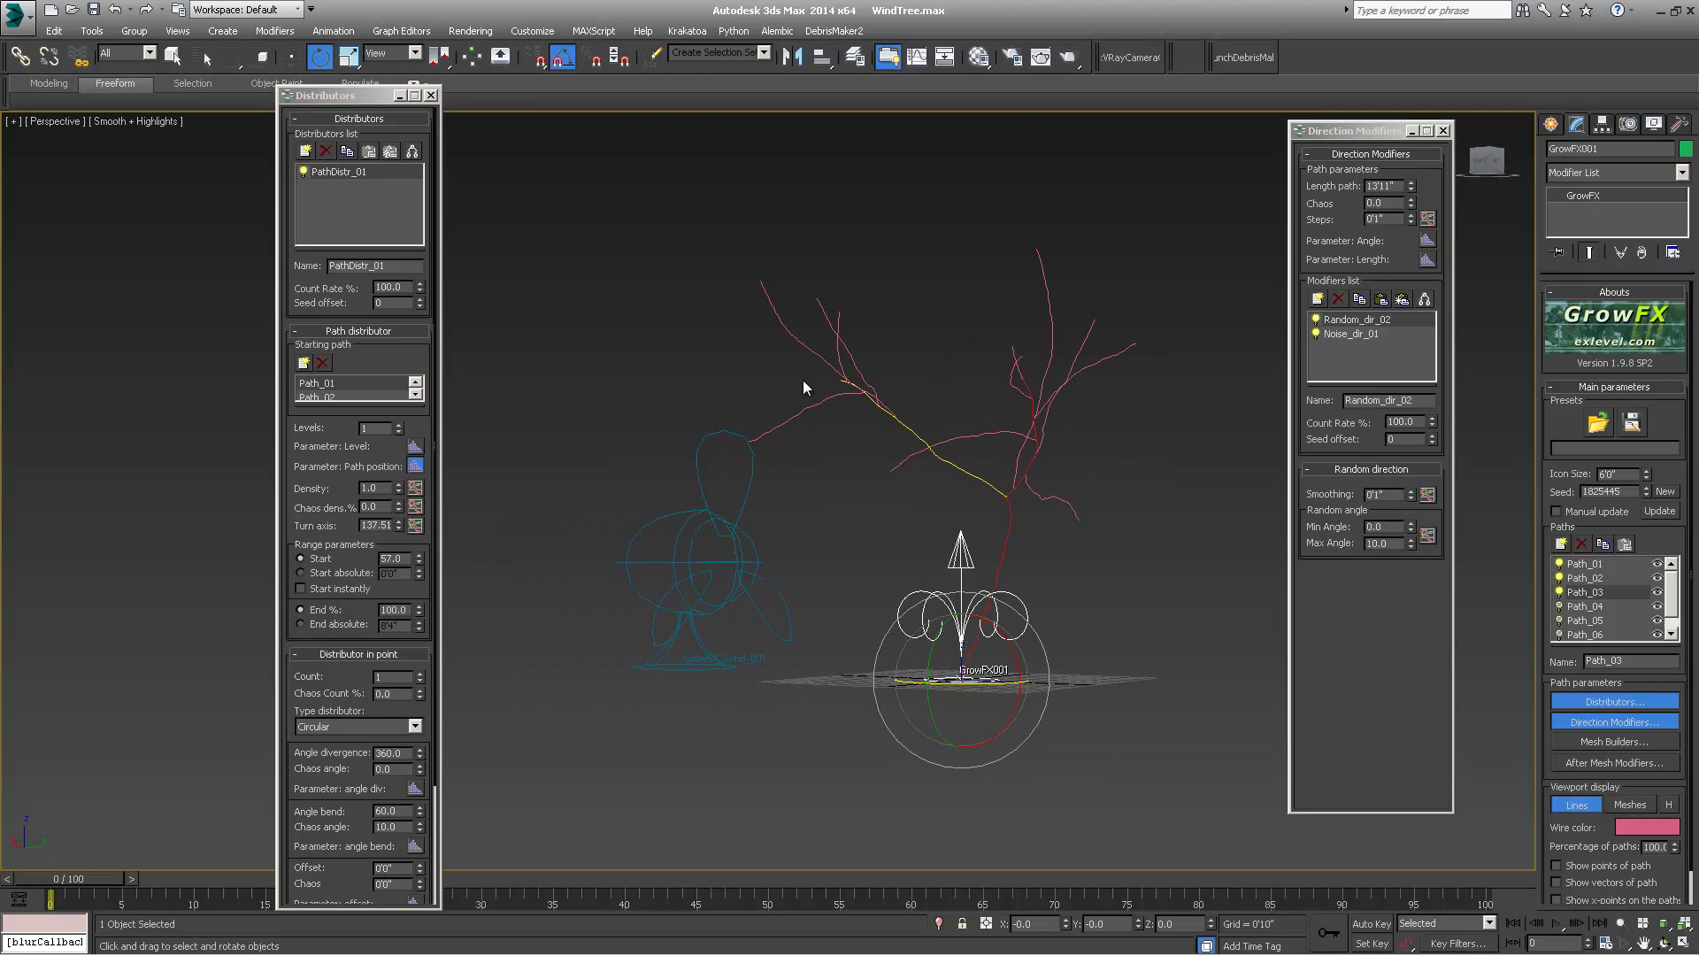
{"action": "middle_click_drag", "start_coordinate": [794, 290], "coordinate": [896, 426], "text": "alt"}
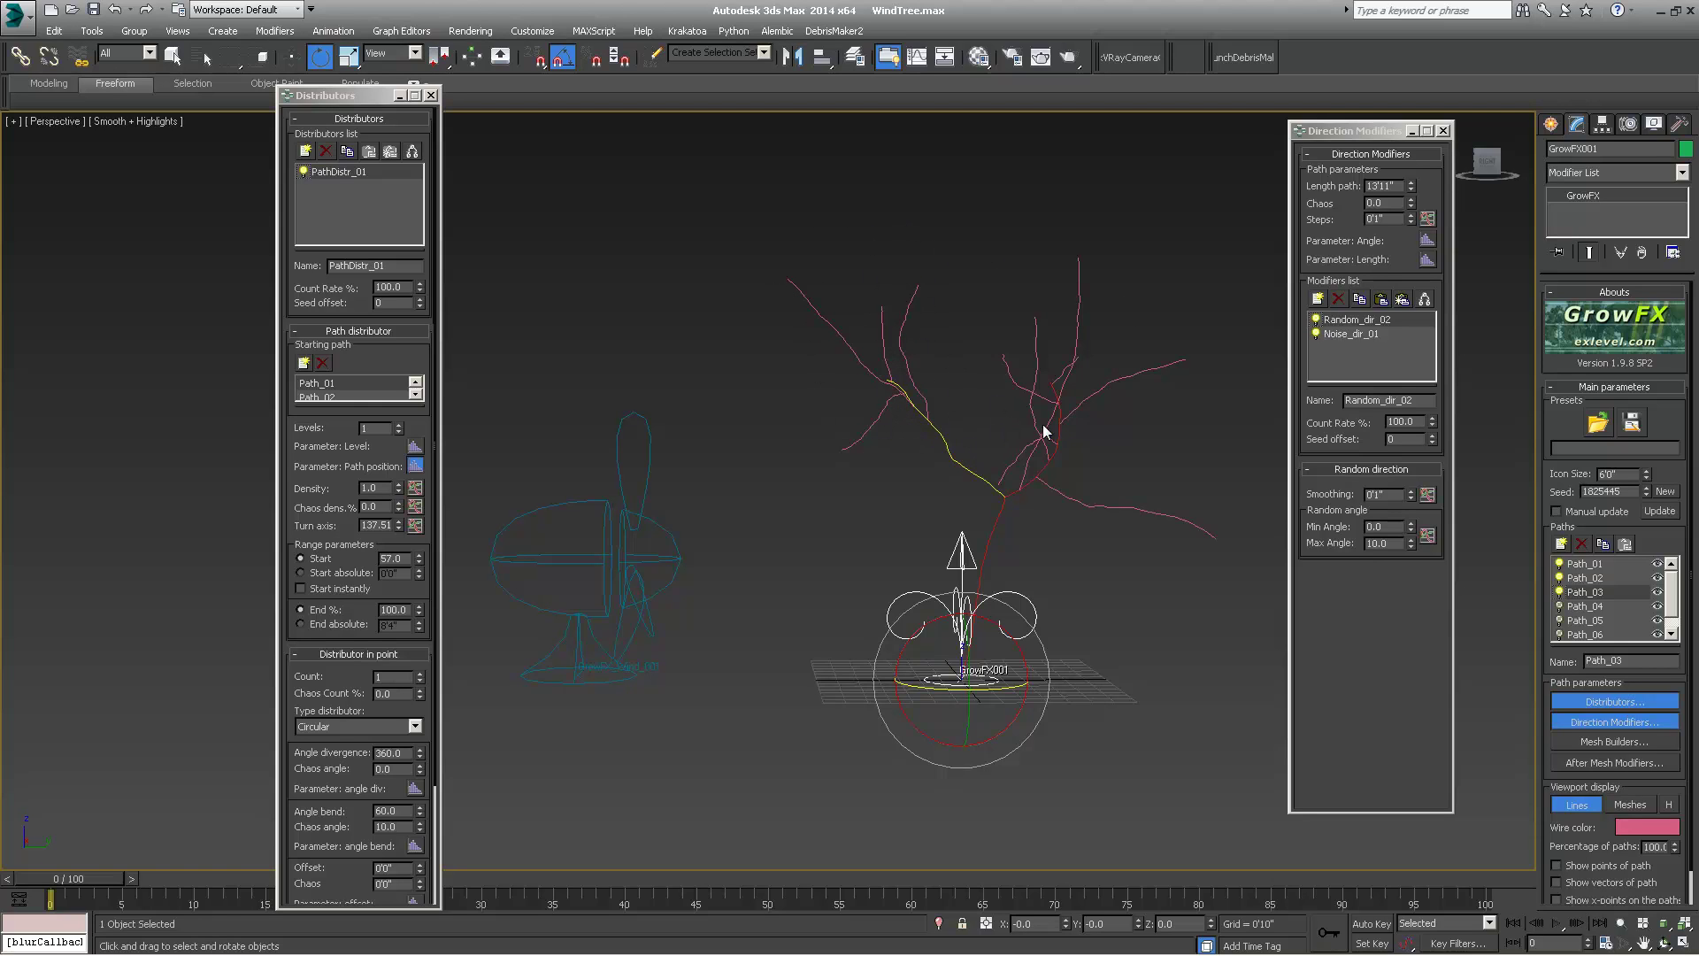
{"action": "middle_click_drag", "start_coordinate": [1044, 429], "coordinate": [936, 398], "text": "alt"}
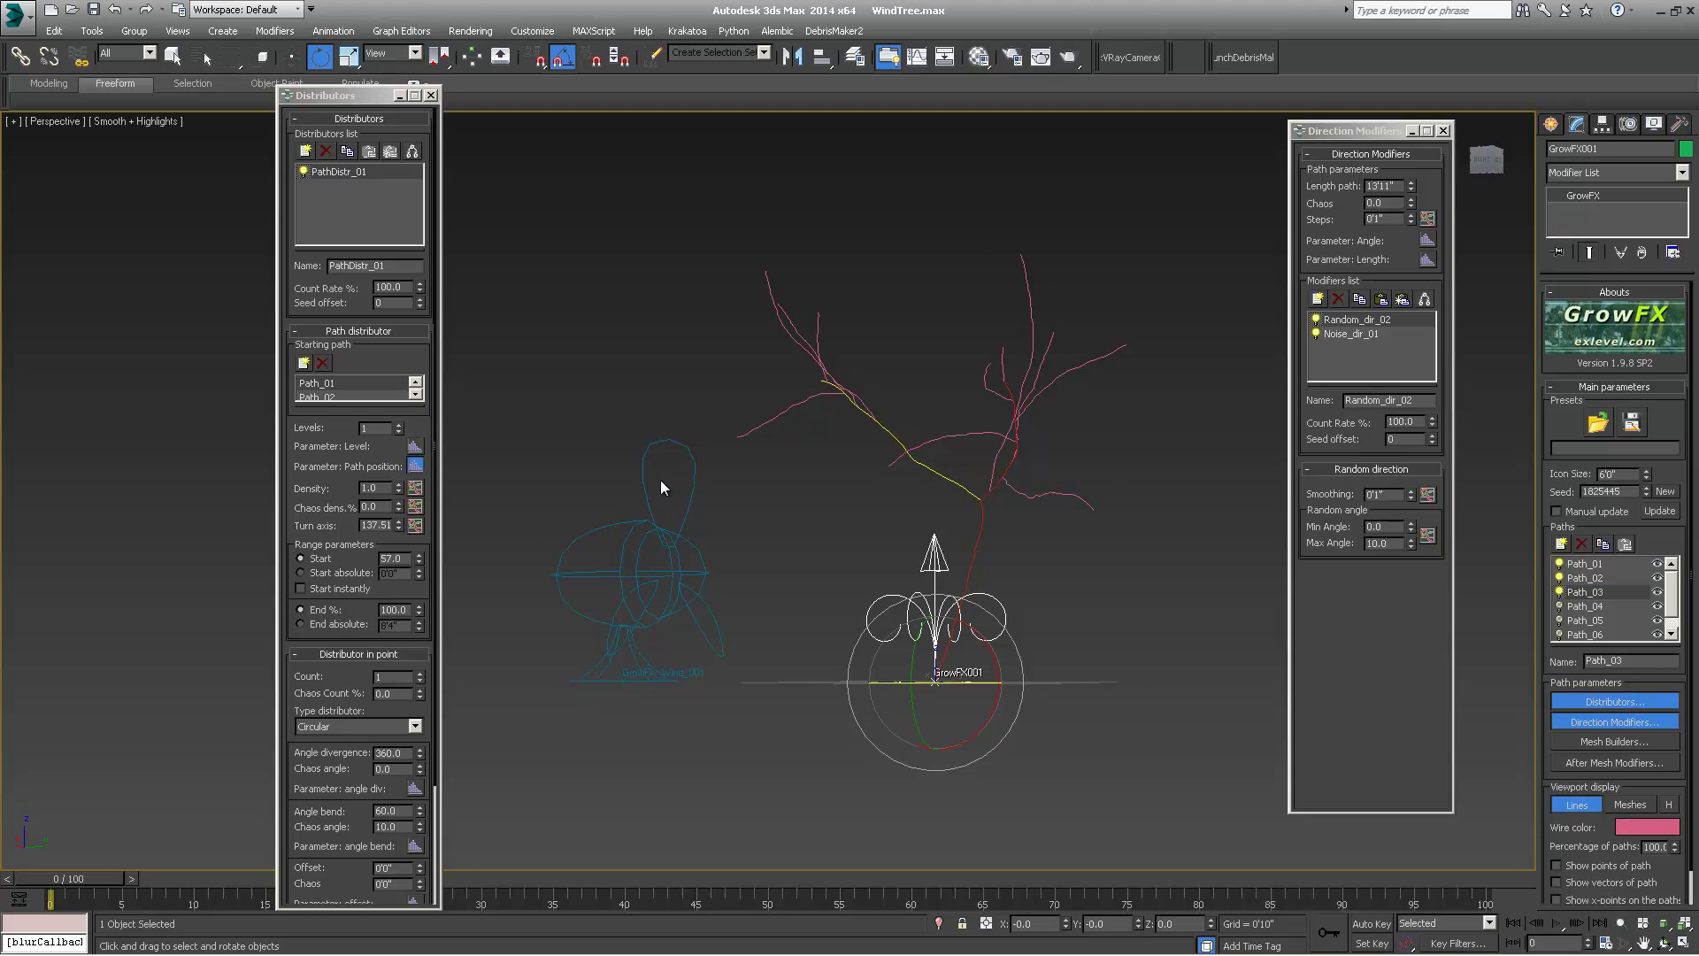
{"action": "middle_click_drag", "start_coordinate": [870, 470], "coordinate": [923, 486], "text": "alt"}
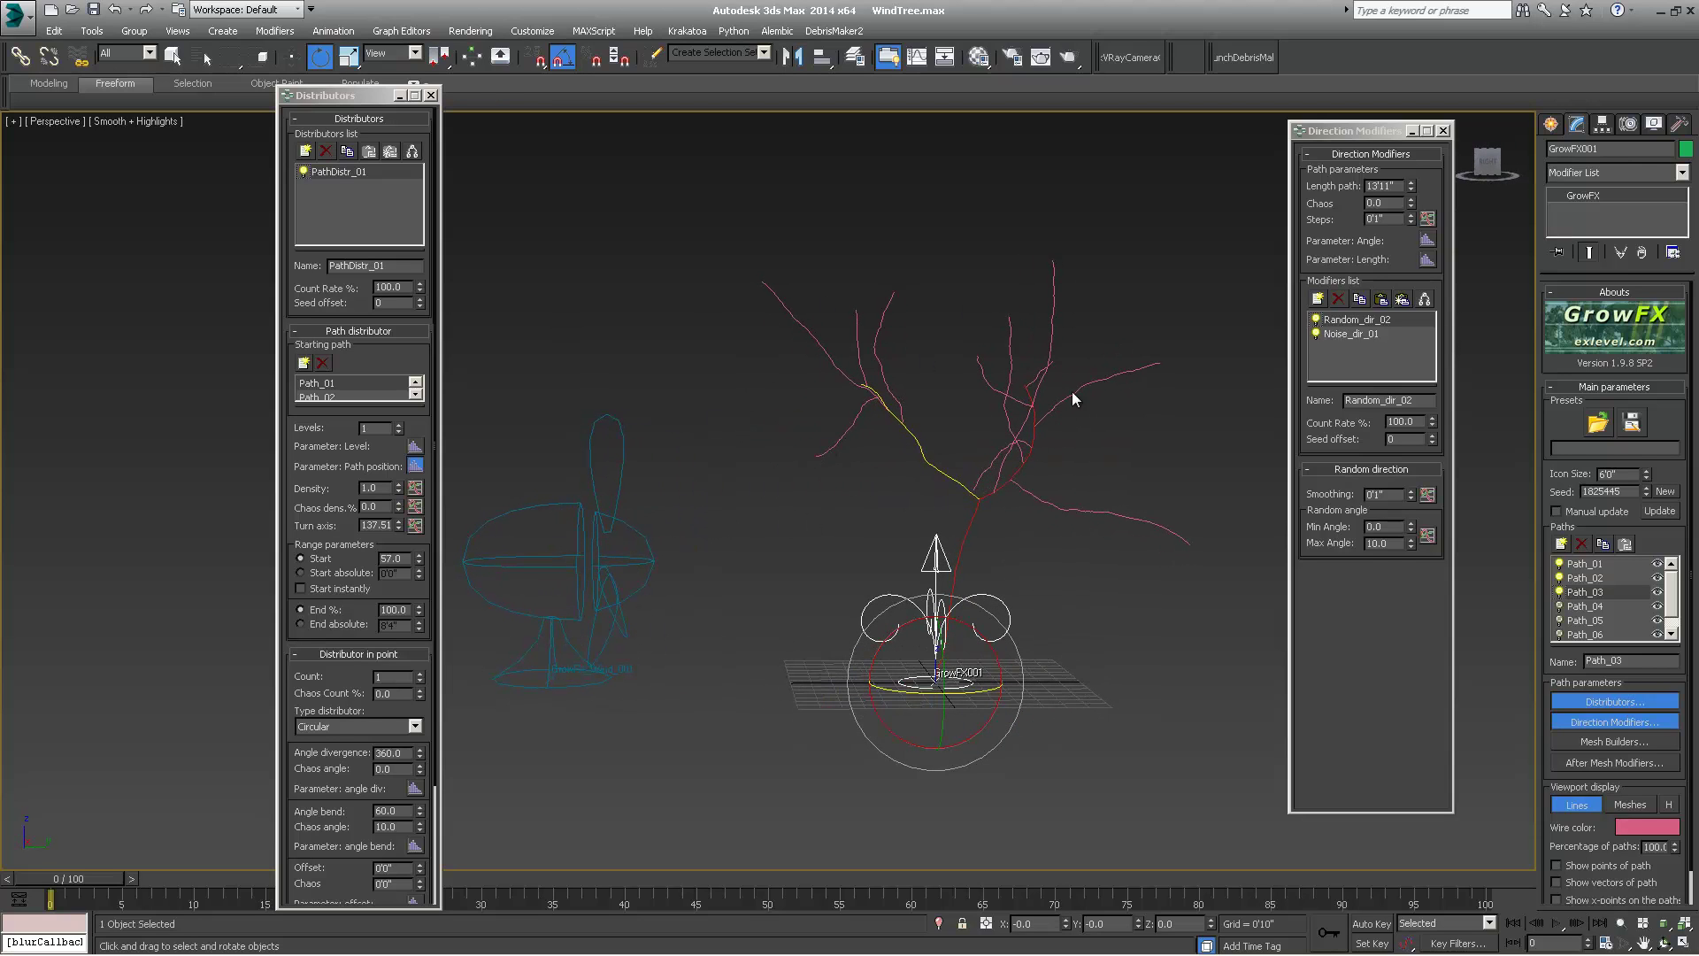
{"action": "middle_click_drag", "start_coordinate": [1212, 430], "coordinate": [1087, 383], "text": "alt"}
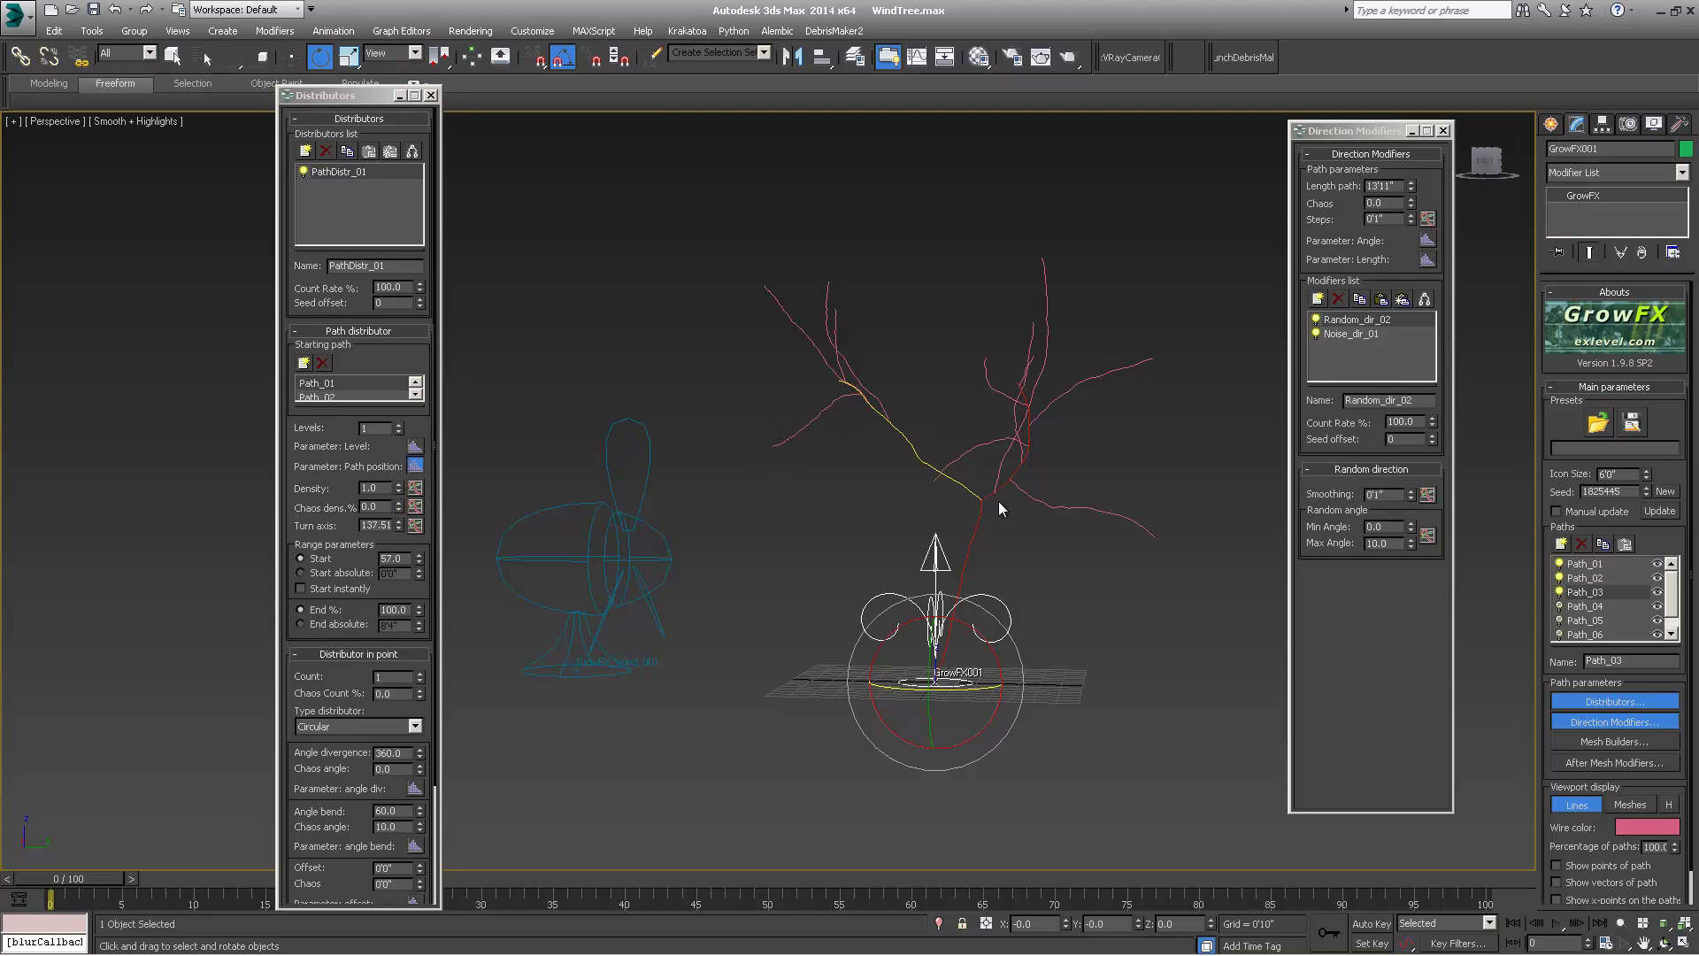
{"action": "mouse_move", "coordinate": [998, 501]}
{"action": "middle_mouse_down", "text": "alt"}
{"action": "mouse_move", "coordinate": [943, 496]}
{"action": "mouse_move", "coordinate": [978, 498]}
{"action": "middle_mouse_up", "text": "alt"}
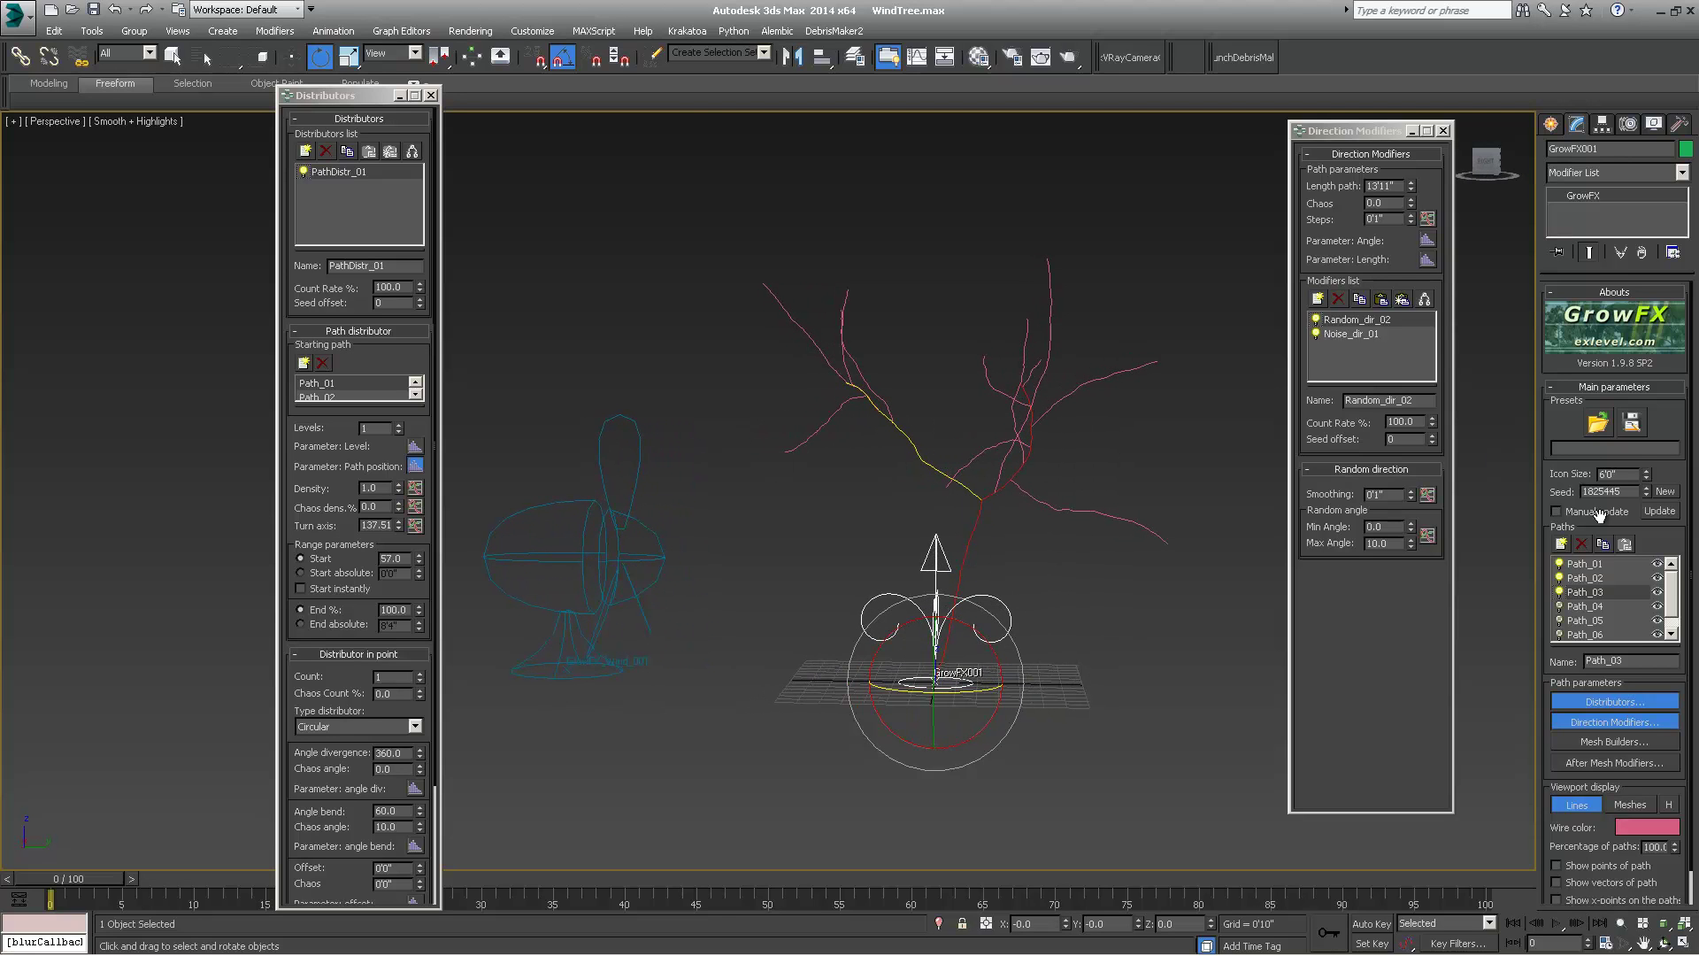
{"action": "left_click", "coordinate": [1562, 606]}
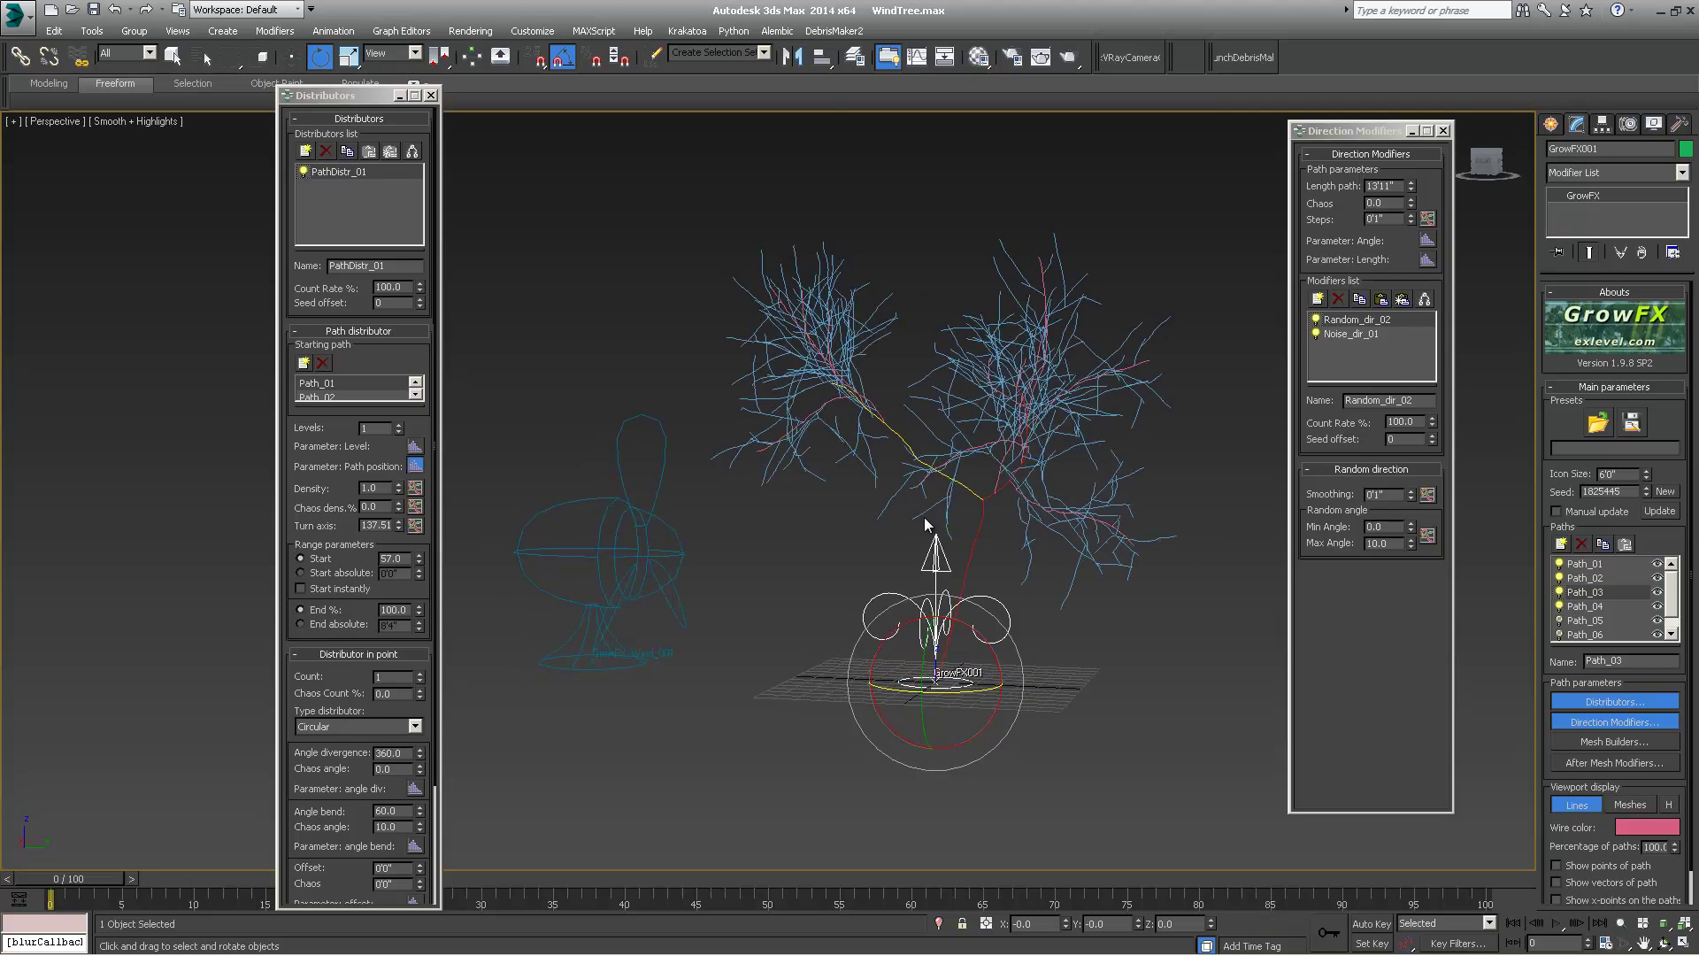
{"action": "middle_click_drag", "start_coordinate": [788, 523], "coordinate": [926, 518], "text": "alt"}
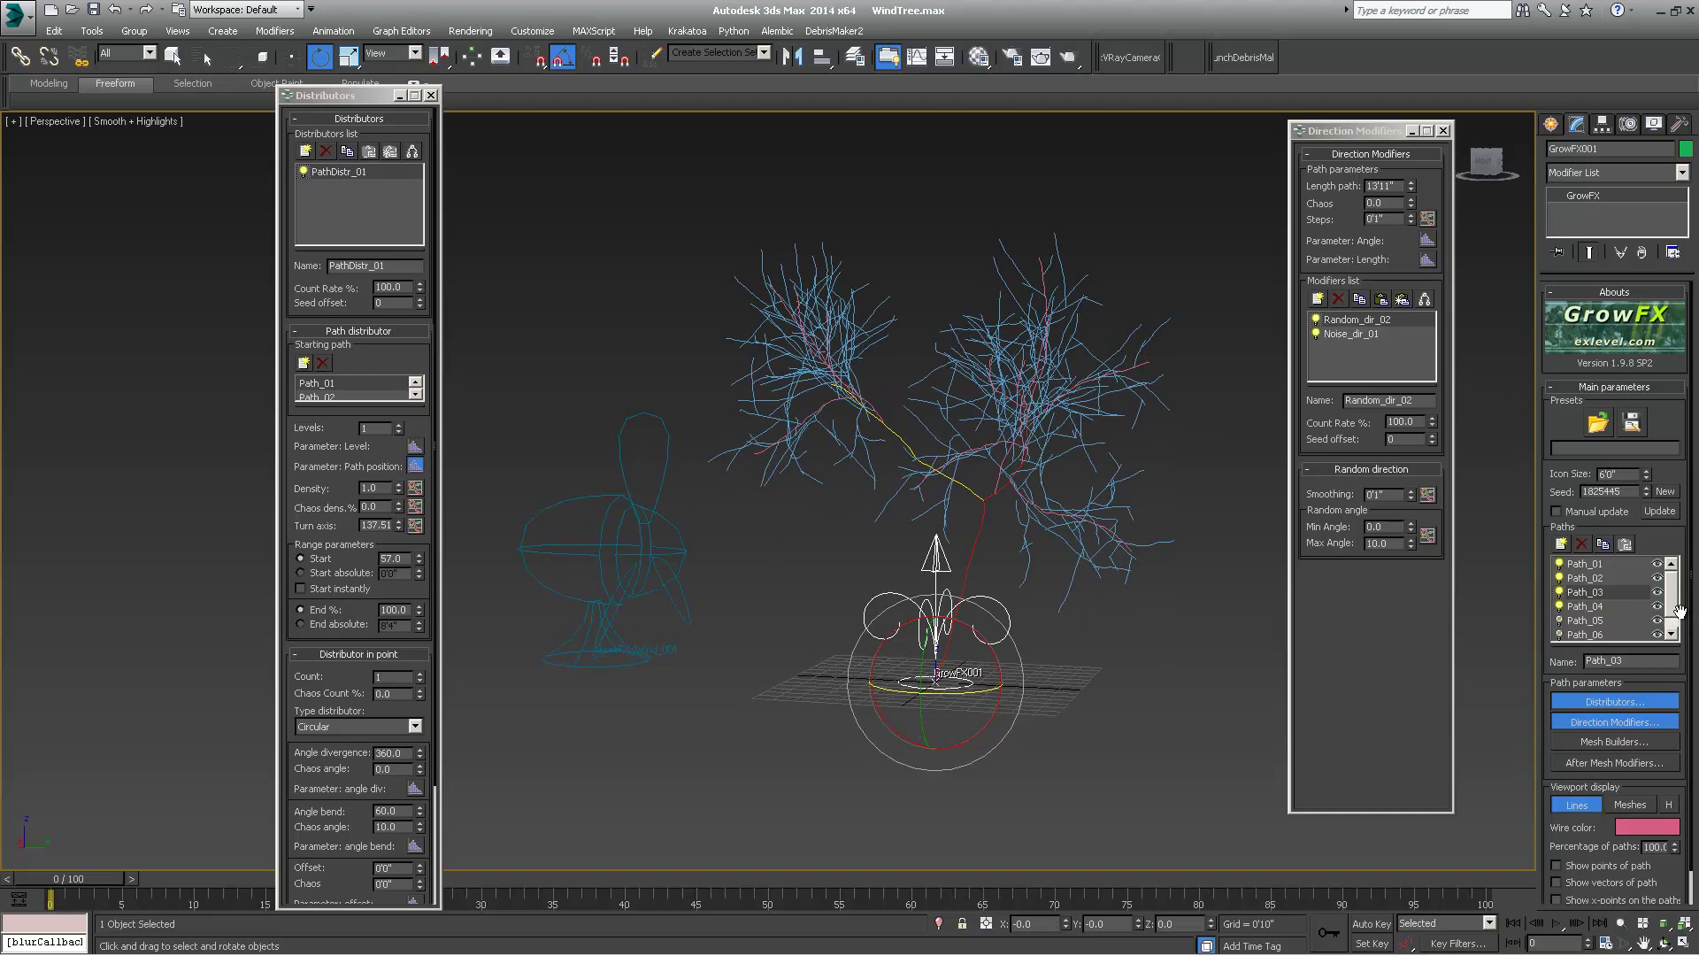
- Add a Wind animation direction modifier to Path_04
{"action": "left_click", "coordinate": [1611, 609]}
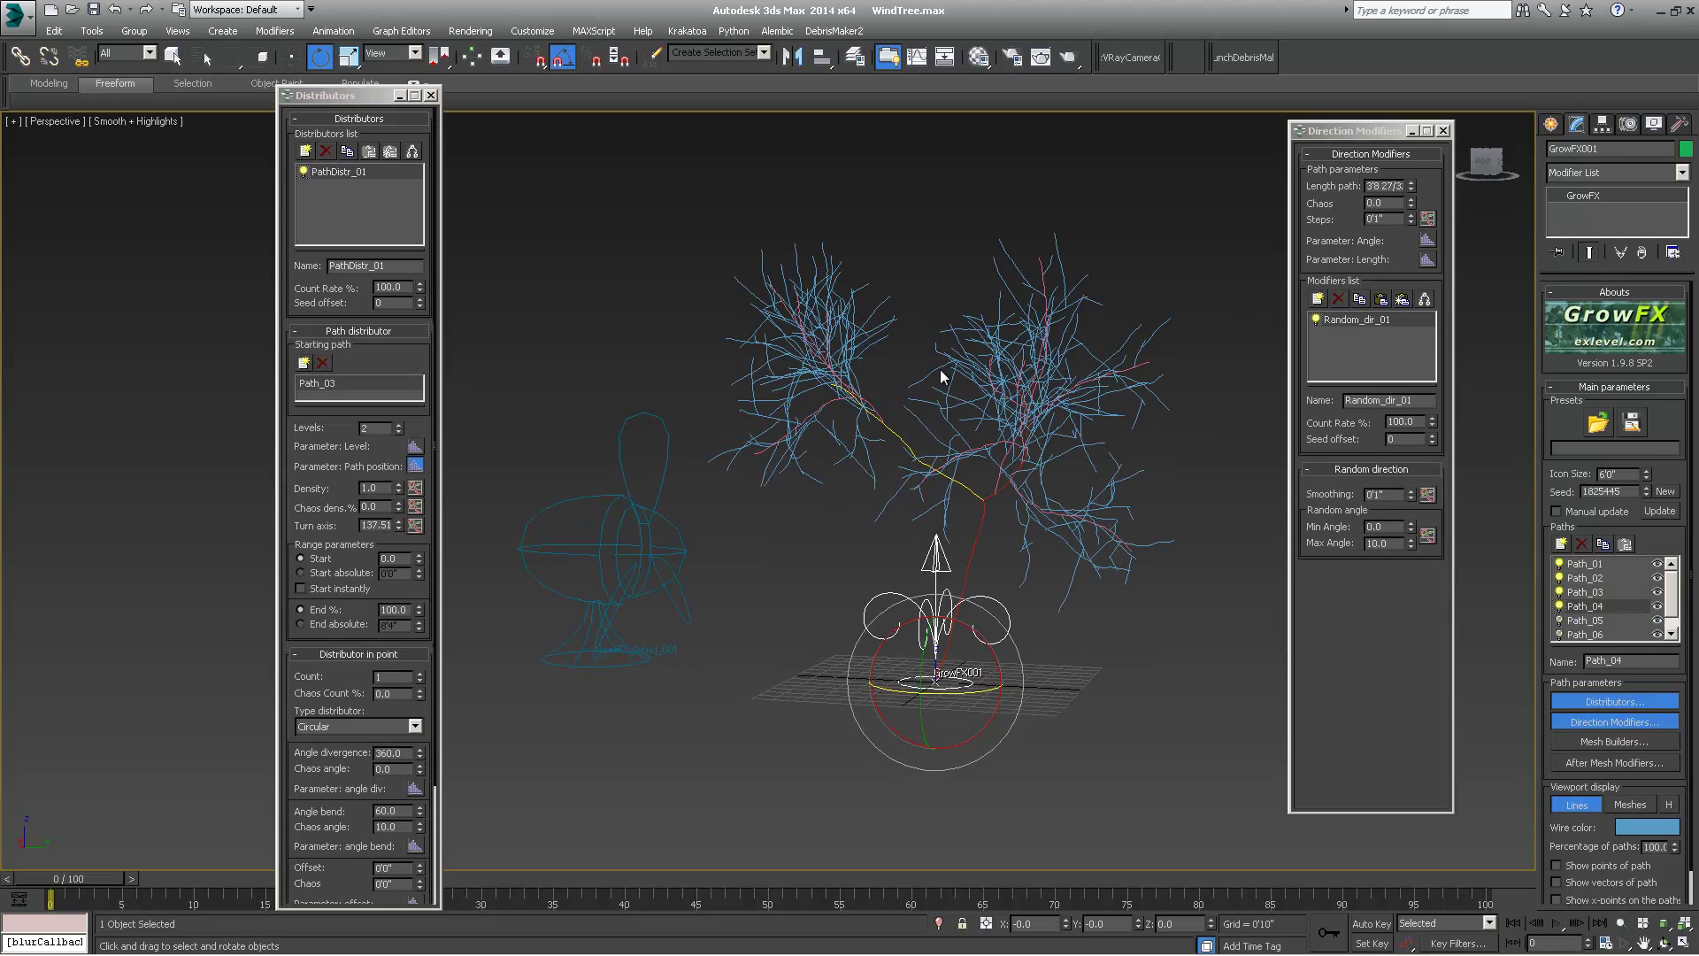
{"action": "middle_click_drag", "start_coordinate": [944, 377], "coordinate": [1062, 354], "text": "alt"}
{"action": "left_click", "coordinate": [1318, 299]}
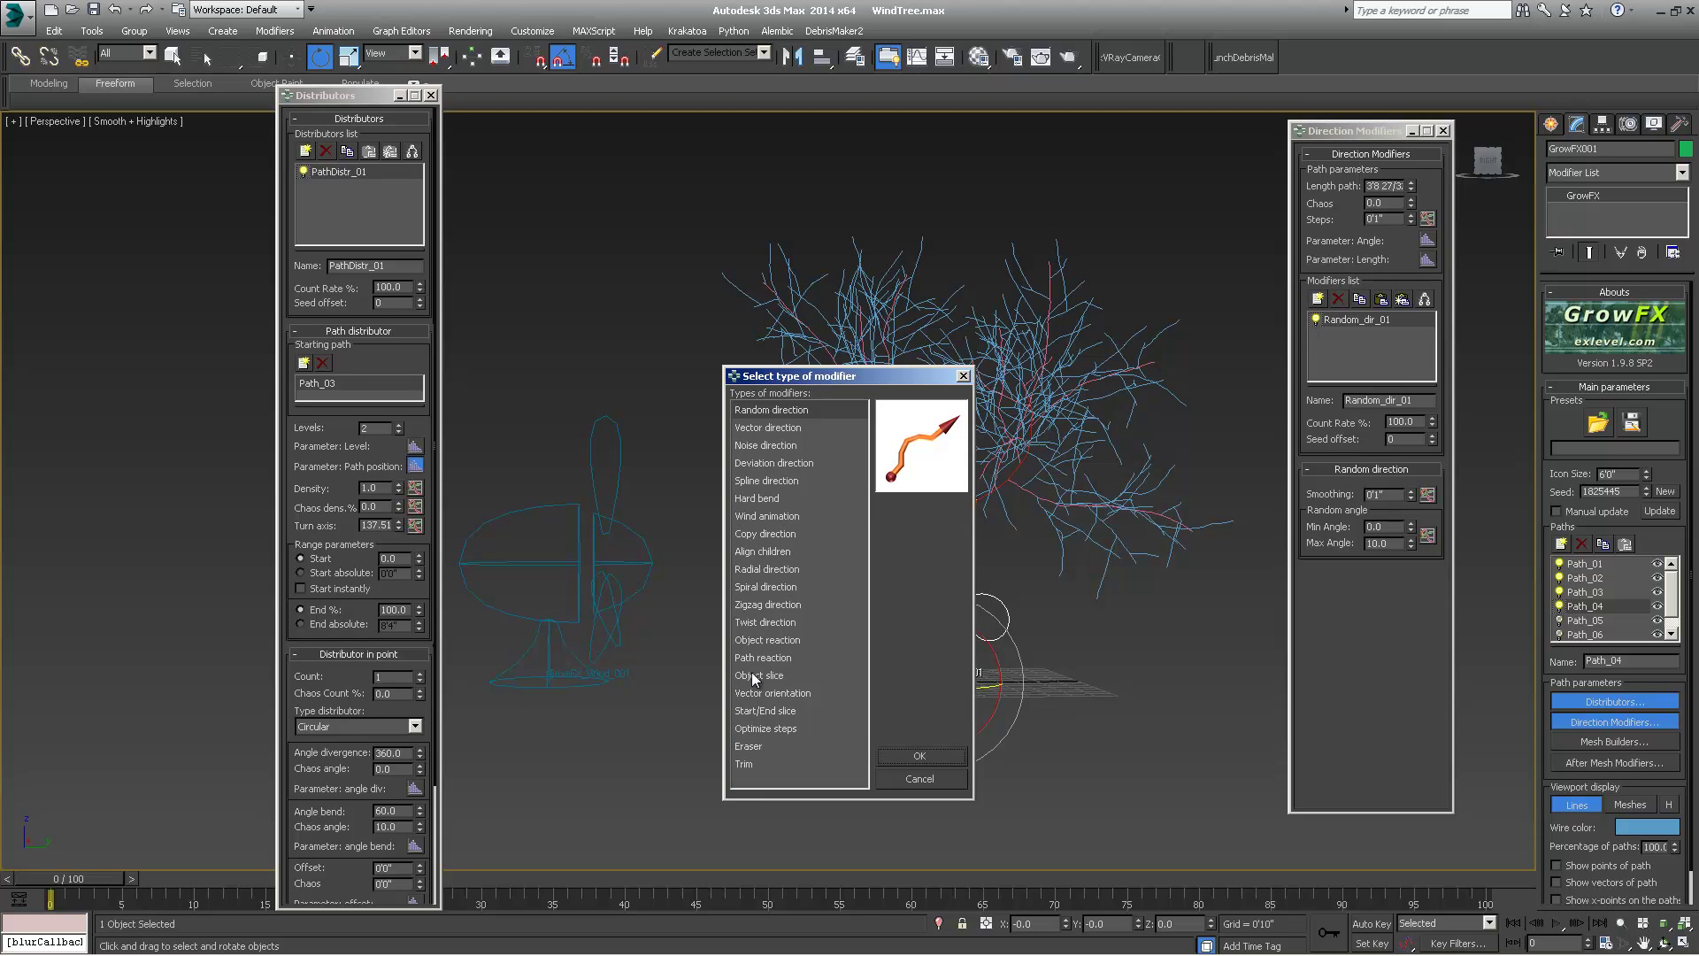
{"action": "left_click", "coordinate": [756, 517]}
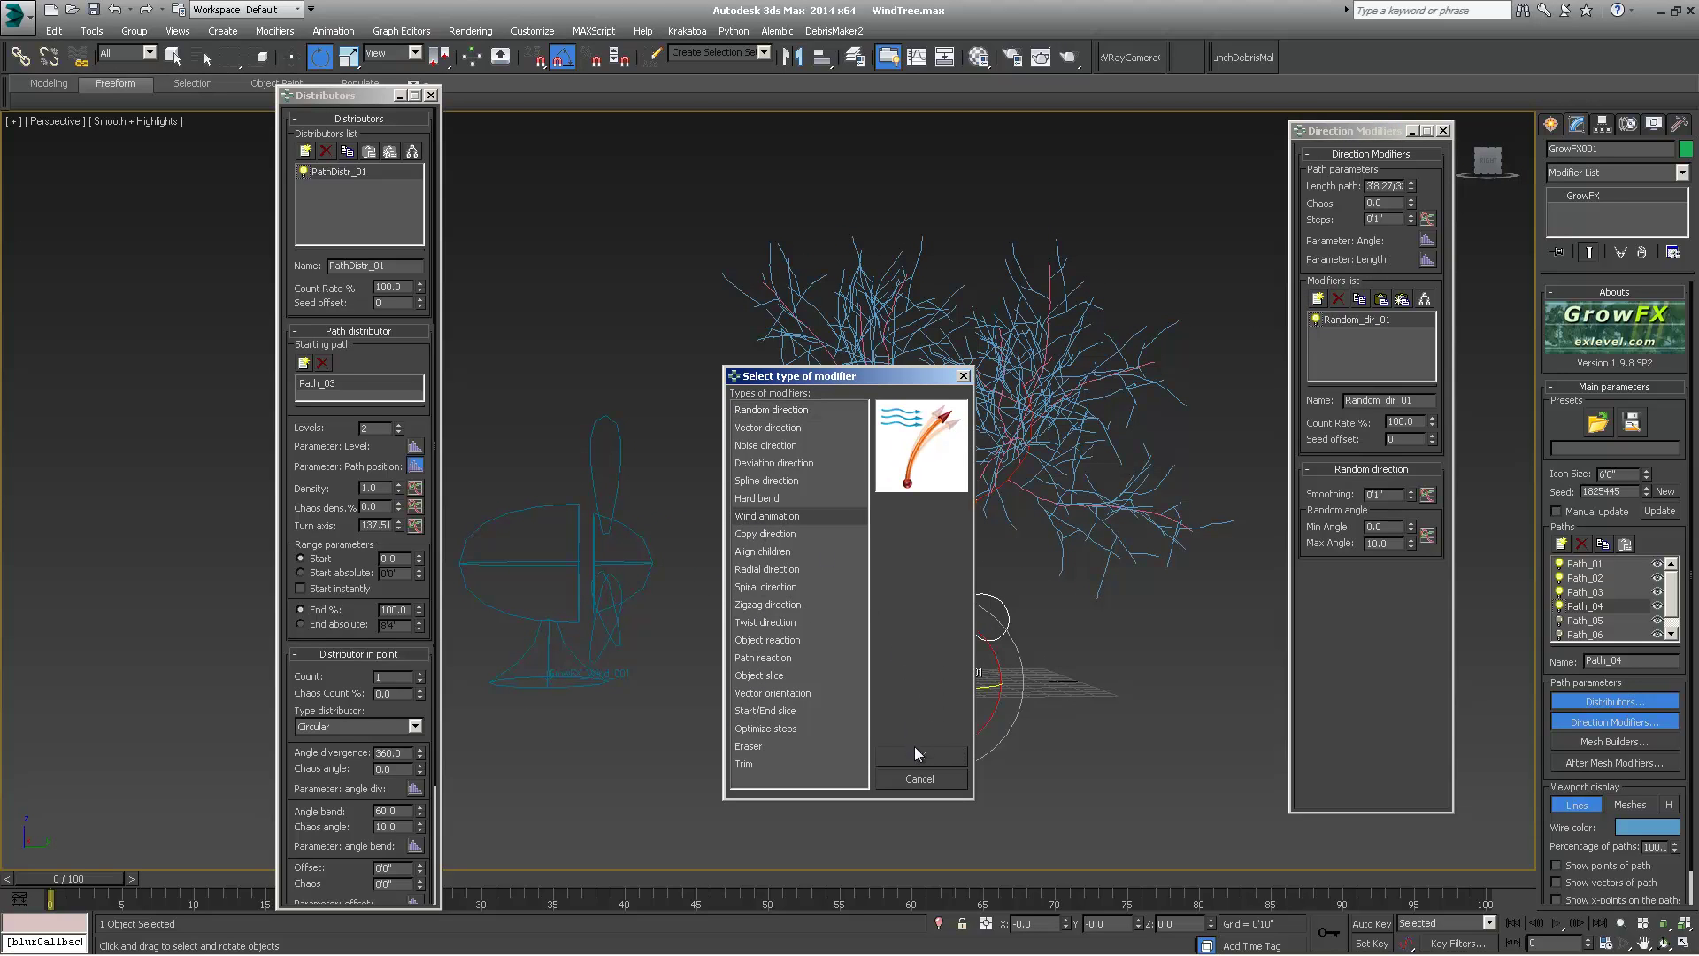
{"action": "left_click", "coordinate": [916, 752]}
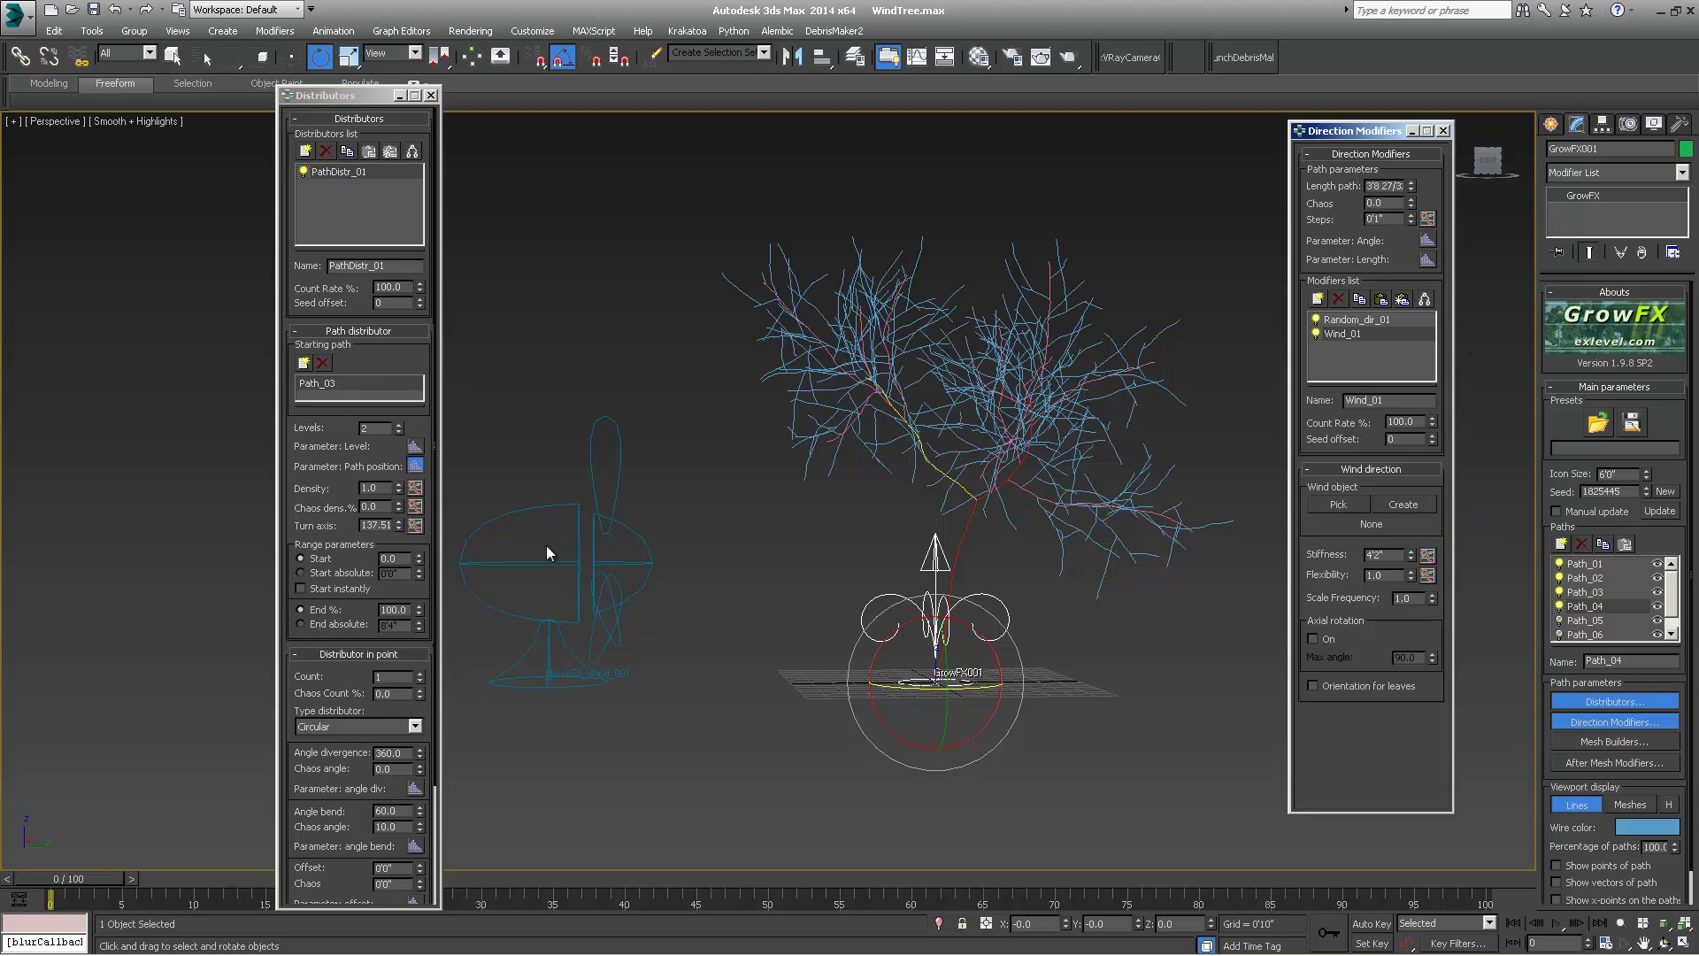
- Assign the fan-shaped wind helper as the modifier's wind object and preview the branch motion up to frame 23
{"action": "left_click", "coordinate": [1341, 503]}
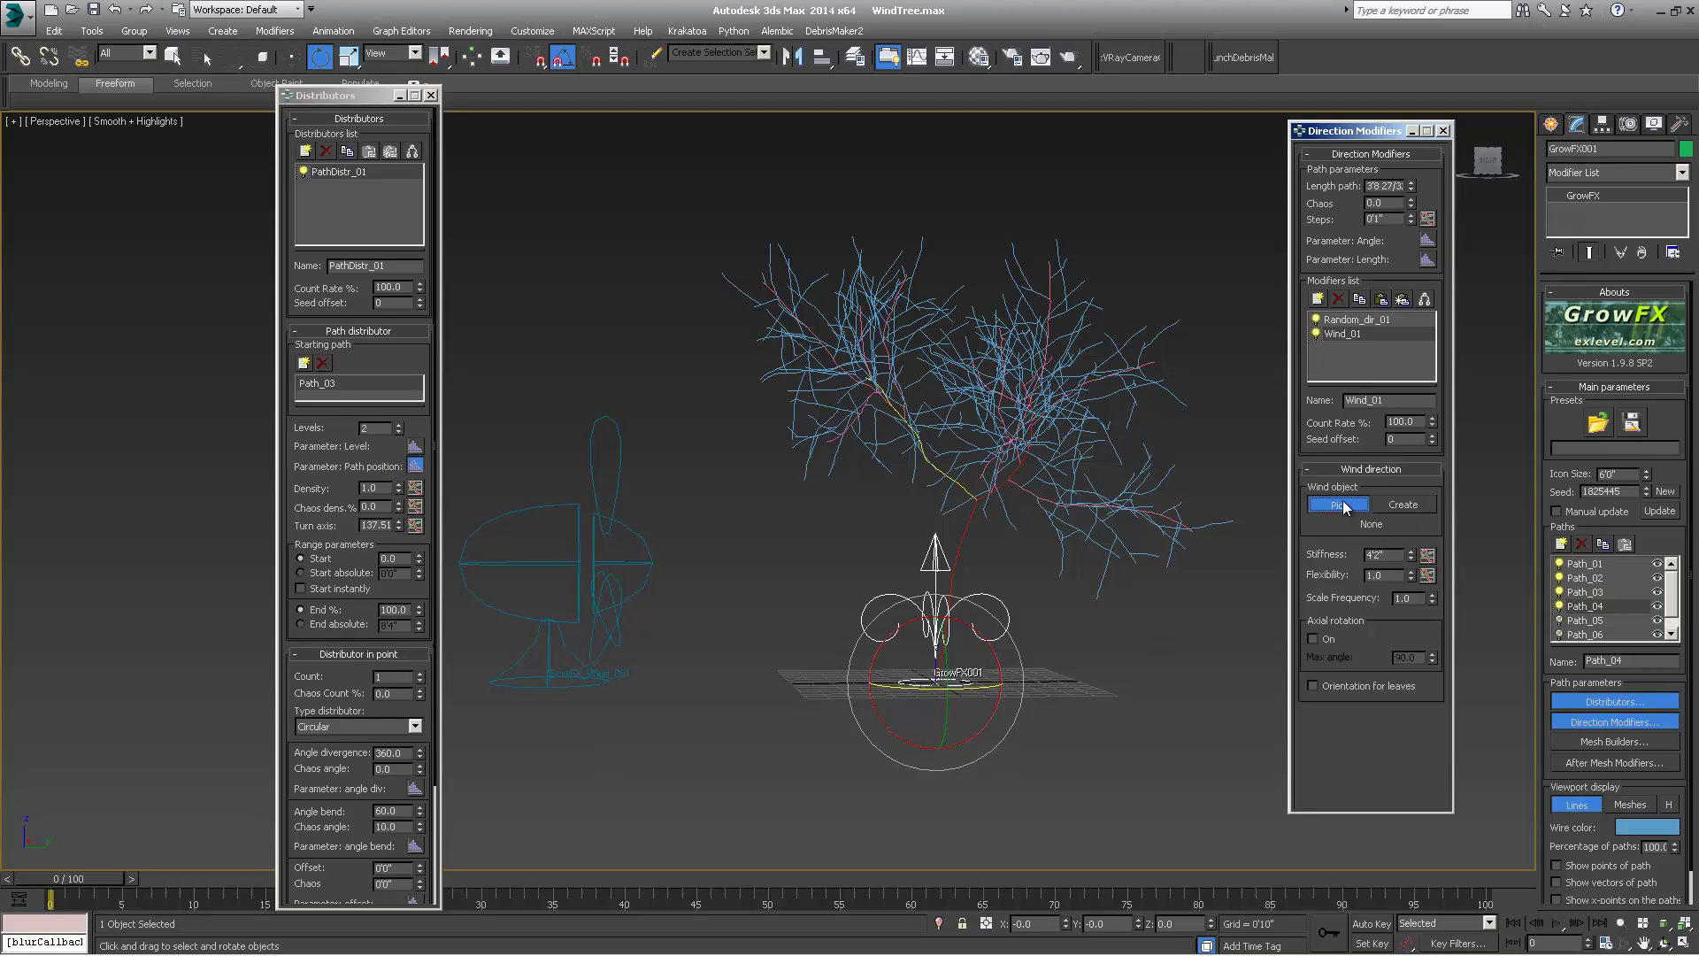
{"action": "left_click", "coordinate": [559, 627]}
{"action": "middle_click_drag", "start_coordinate": [1084, 551], "coordinate": [951, 595], "text": "alt"}
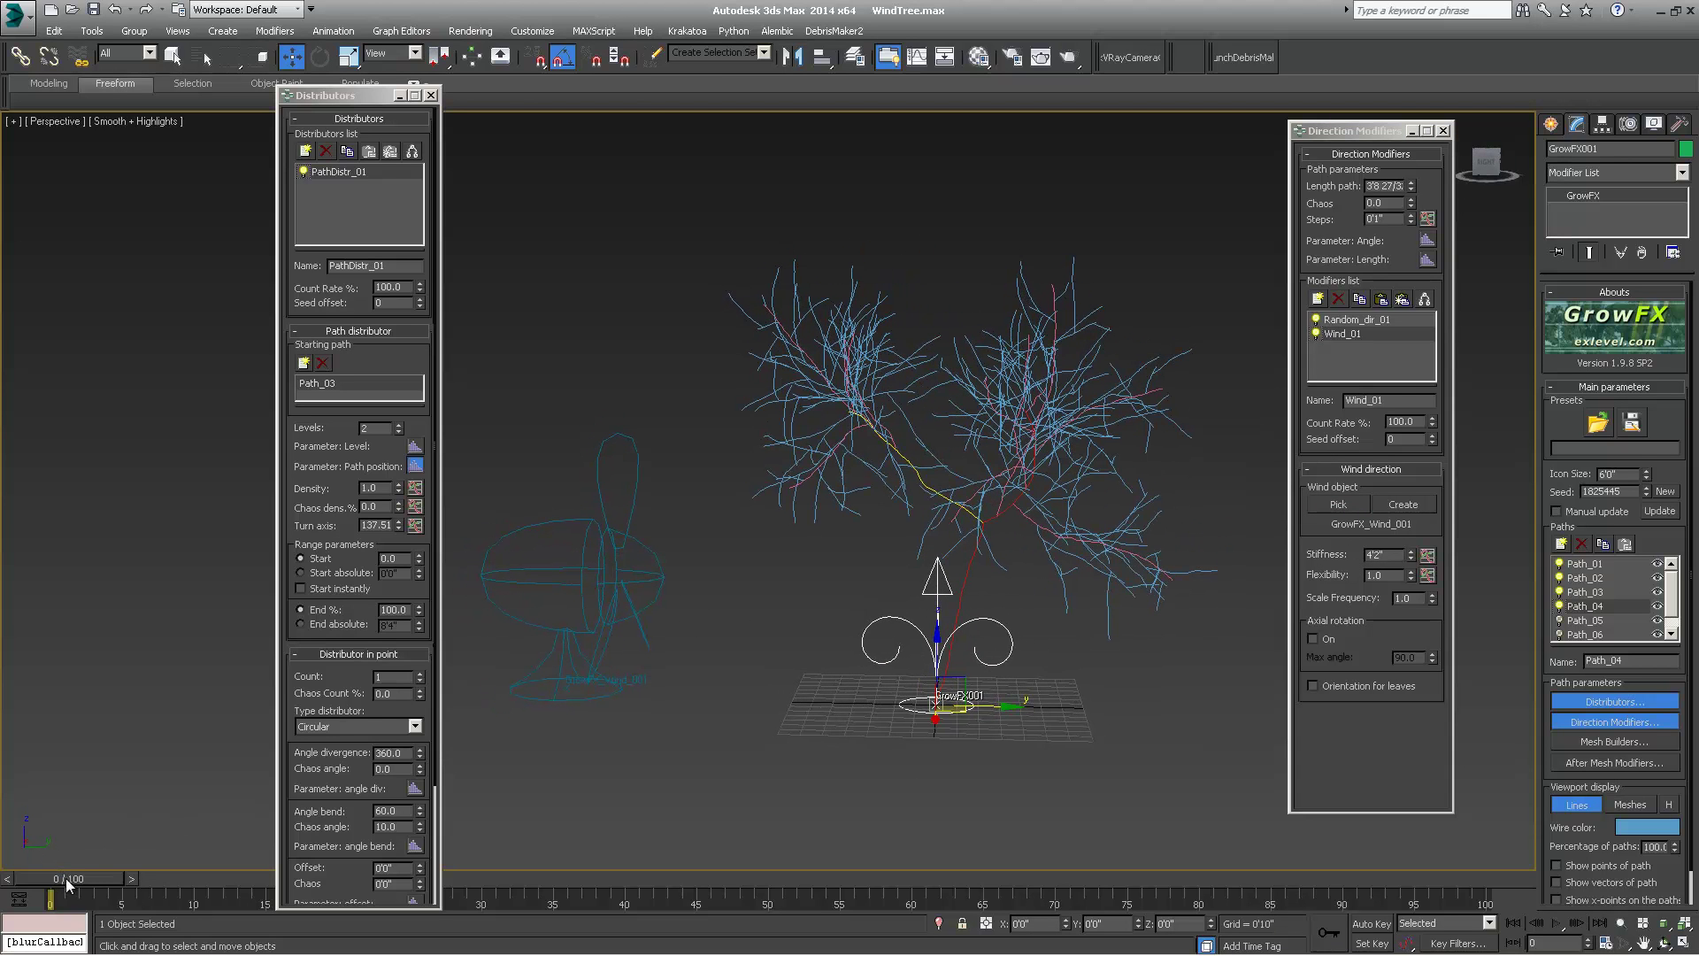
{"action": "left_click_drag", "start_coordinate": [65, 878], "coordinate": [390, 896]}
{"action": "key", "text": "w"}
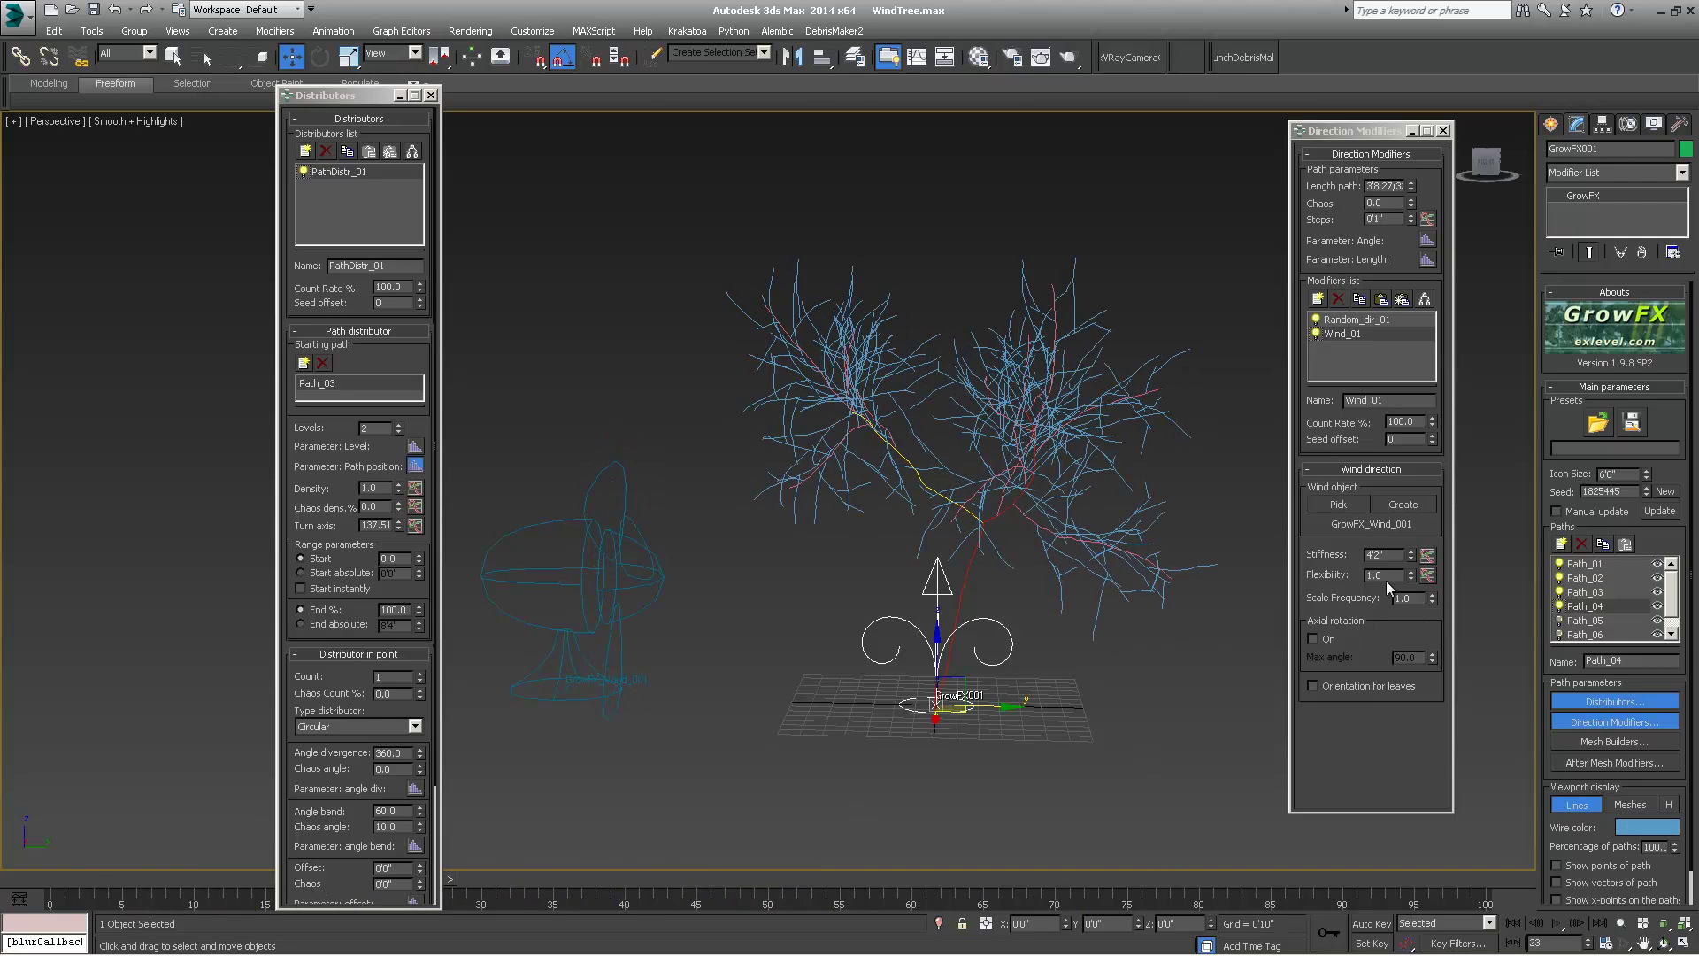
- Set the wind modifier's Scale Frequency to 0.5 and check the branches up close
{"action": "double_click", "coordinate": [1412, 600]}
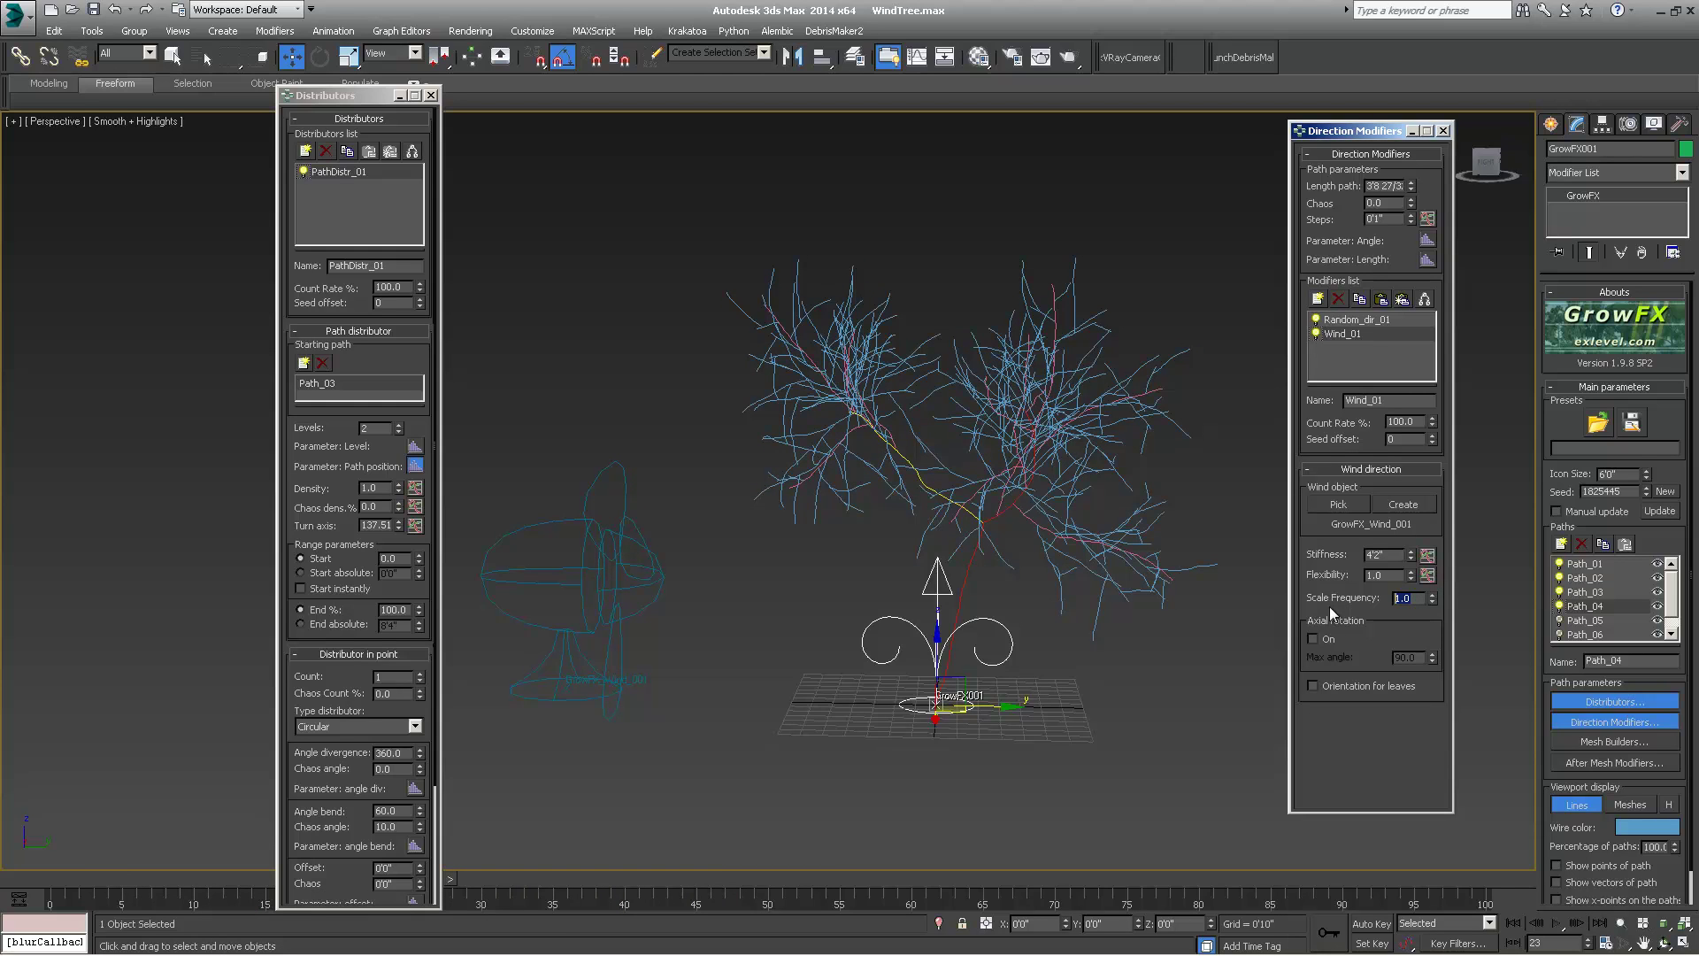
{"action": "type", "text": ".5"}
{"action": "key", "text": "Return"}
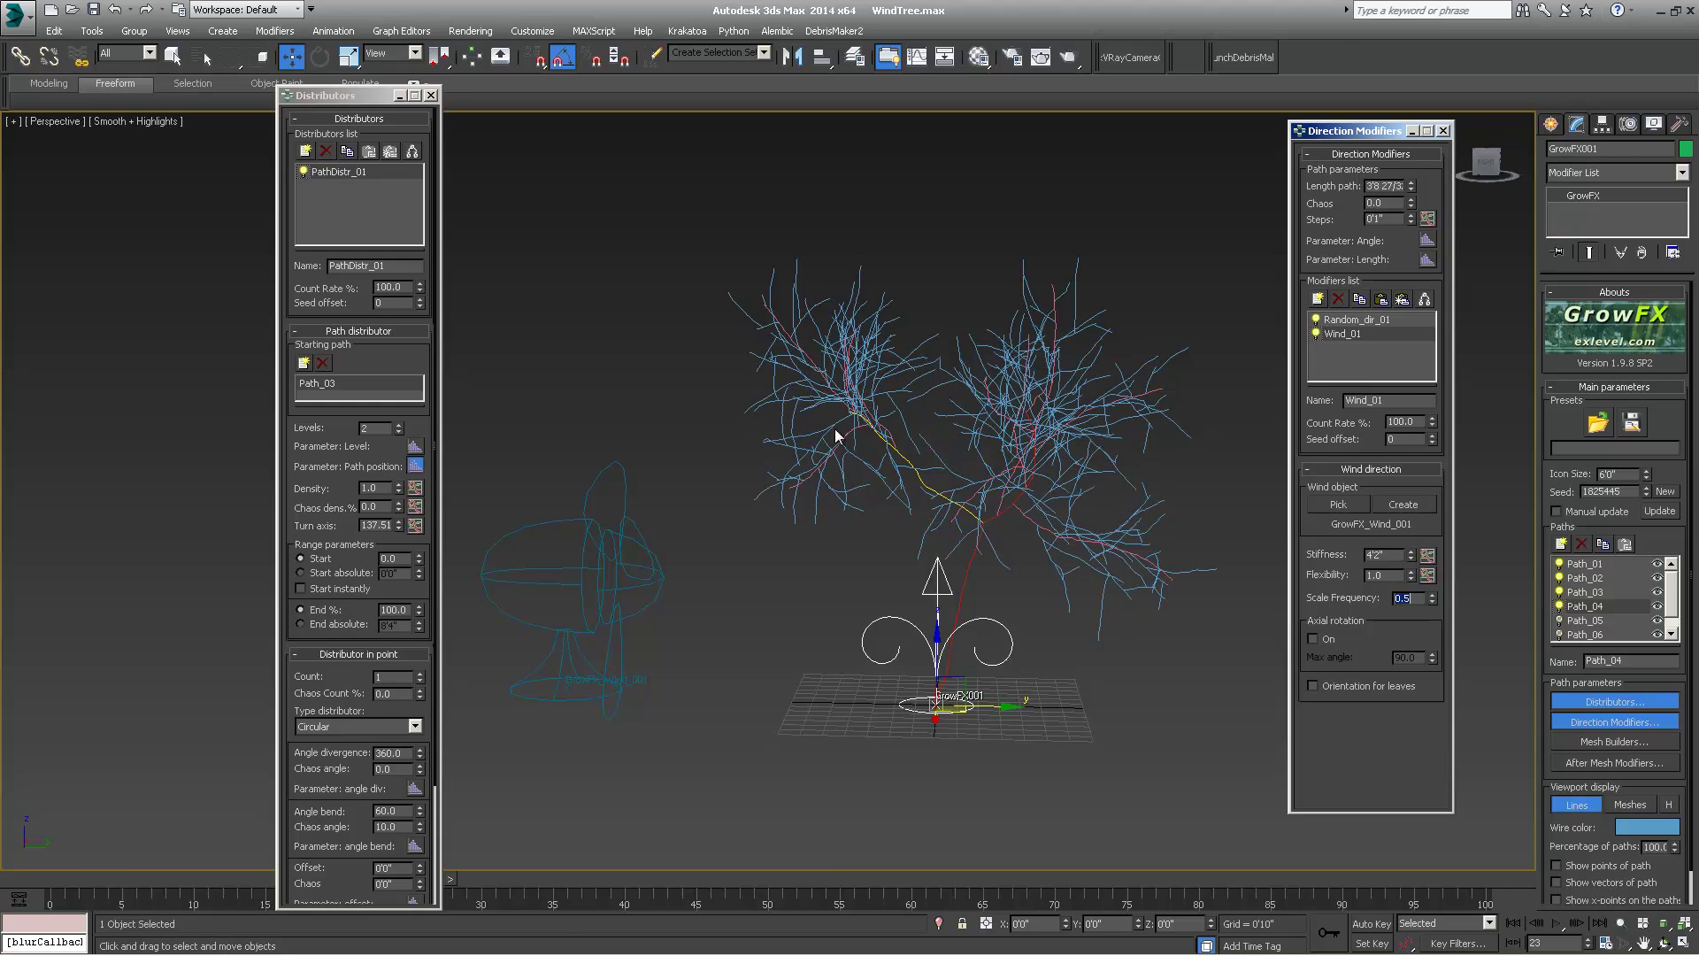
{"action": "middle_click_drag", "start_coordinate": [826, 429], "coordinate": [856, 469]}
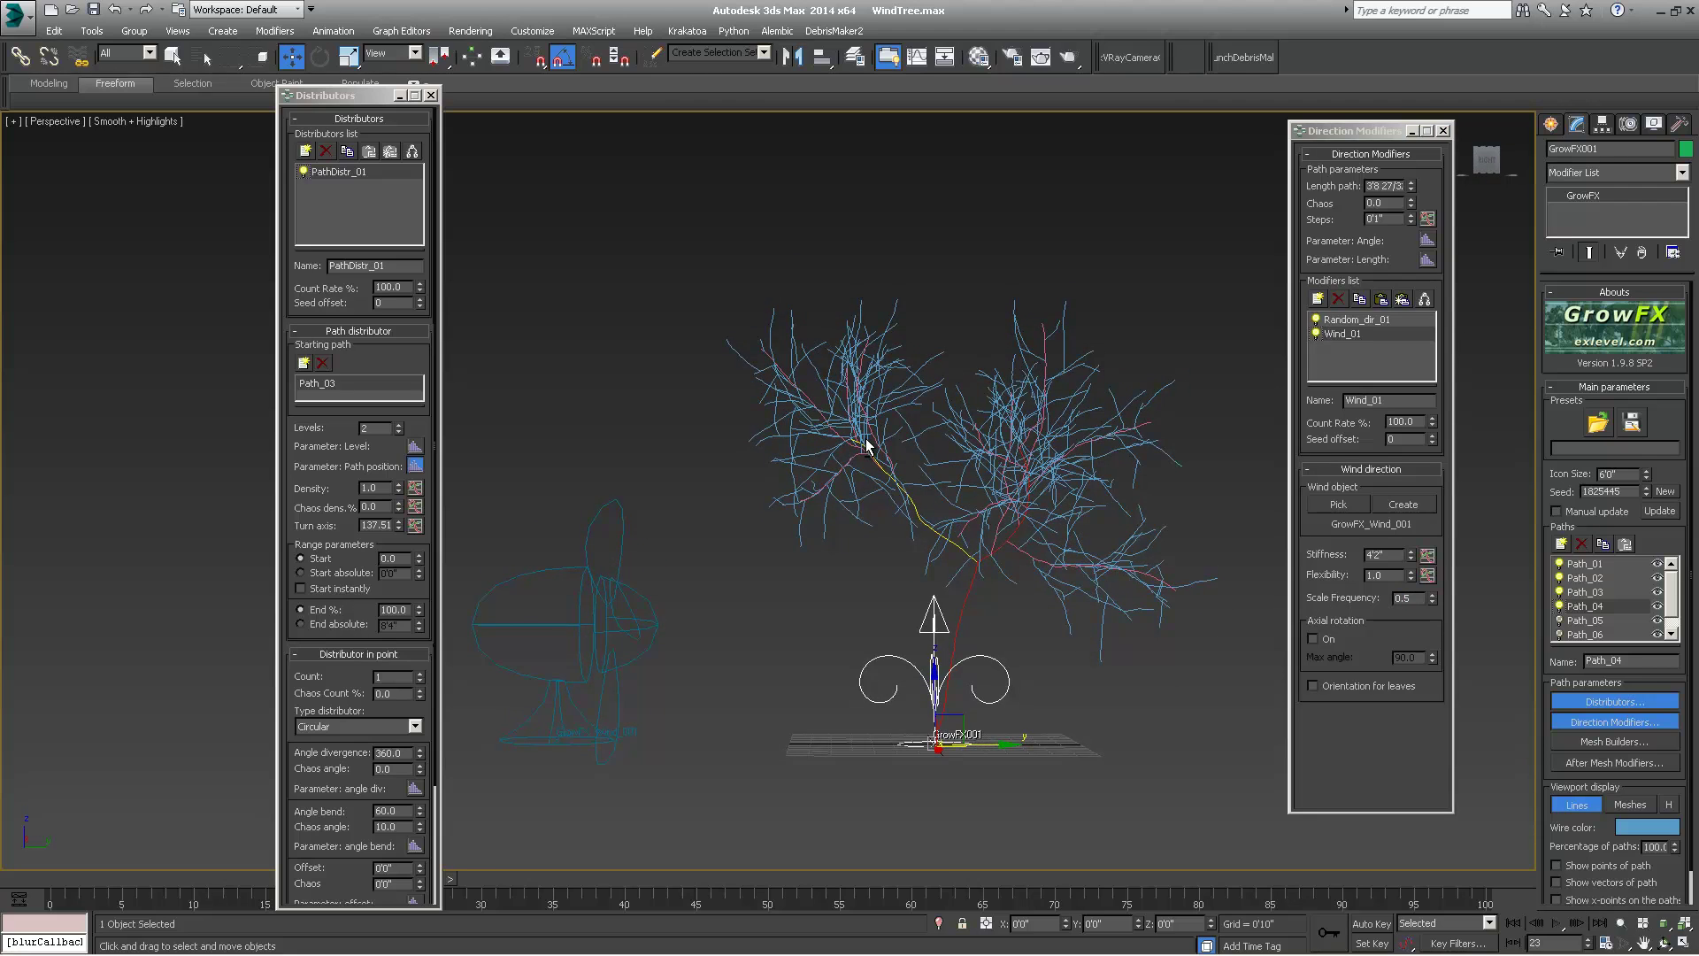
{"action": "scroll", "coordinate": [865, 438], "scroll_direction": "up", "scroll_amount": 3}
{"action": "scroll", "coordinate": [917, 439], "scroll_direction": "down", "scroll_amount": 3}
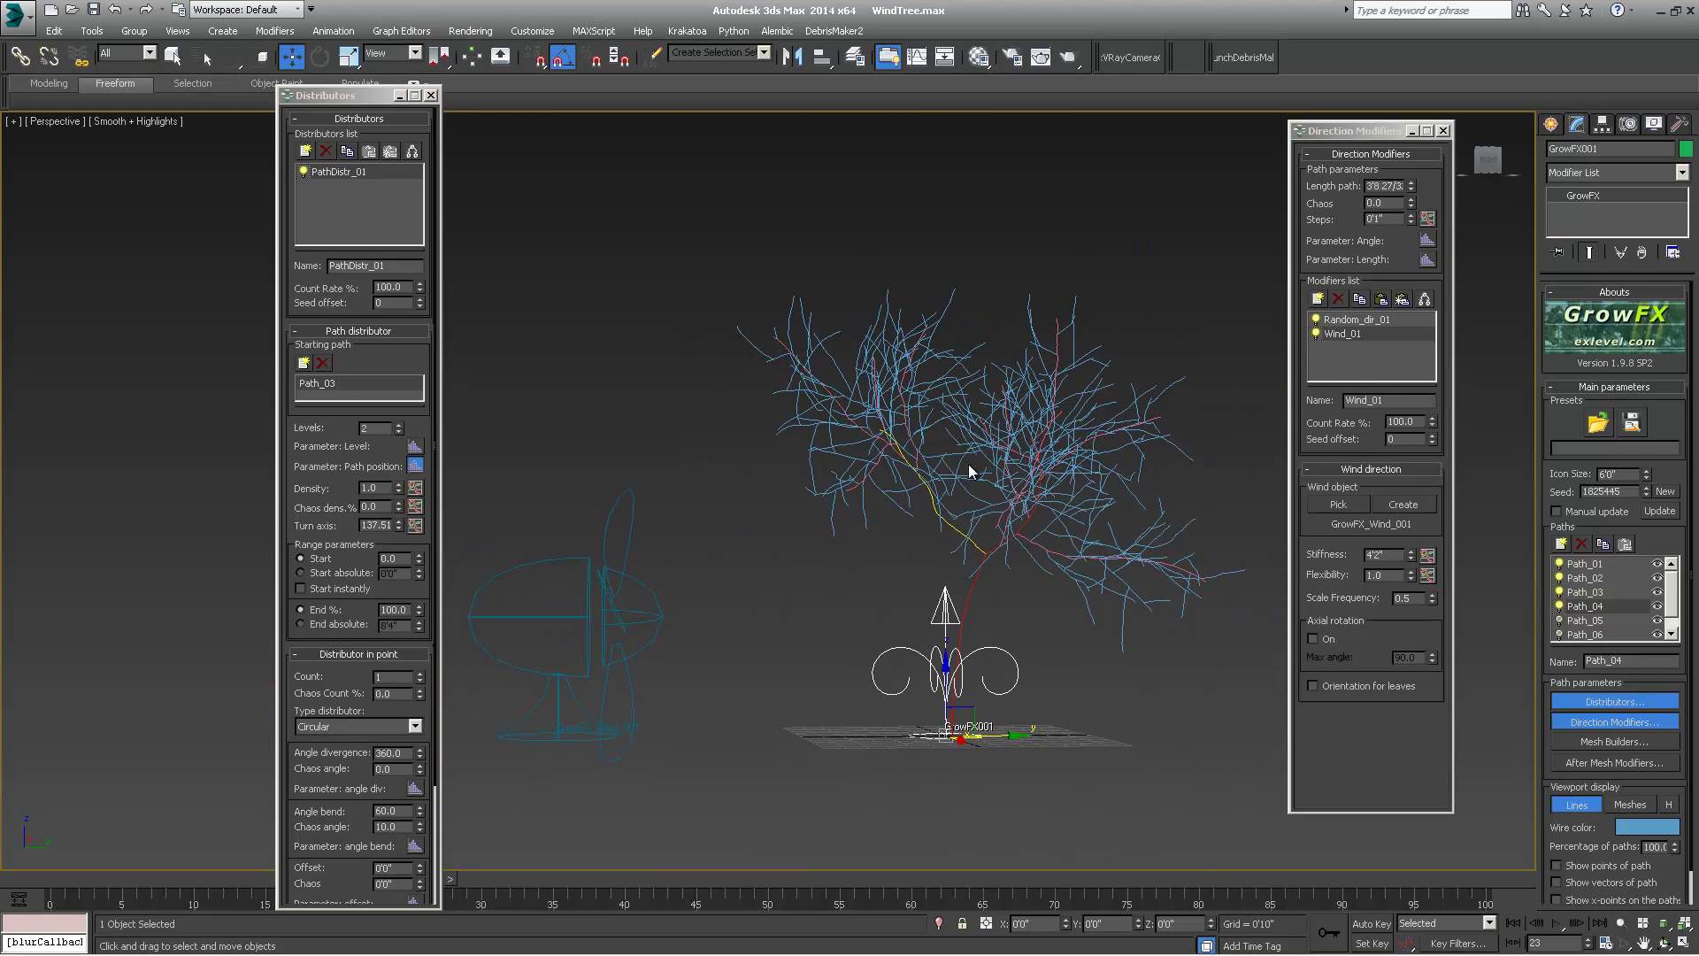
- Lower the wind modifier's Flexibility to 0.49 and preview the animation up to frame 34
{"action": "left_click_drag", "start_coordinate": [1395, 555], "coordinate": [1394, 623]}
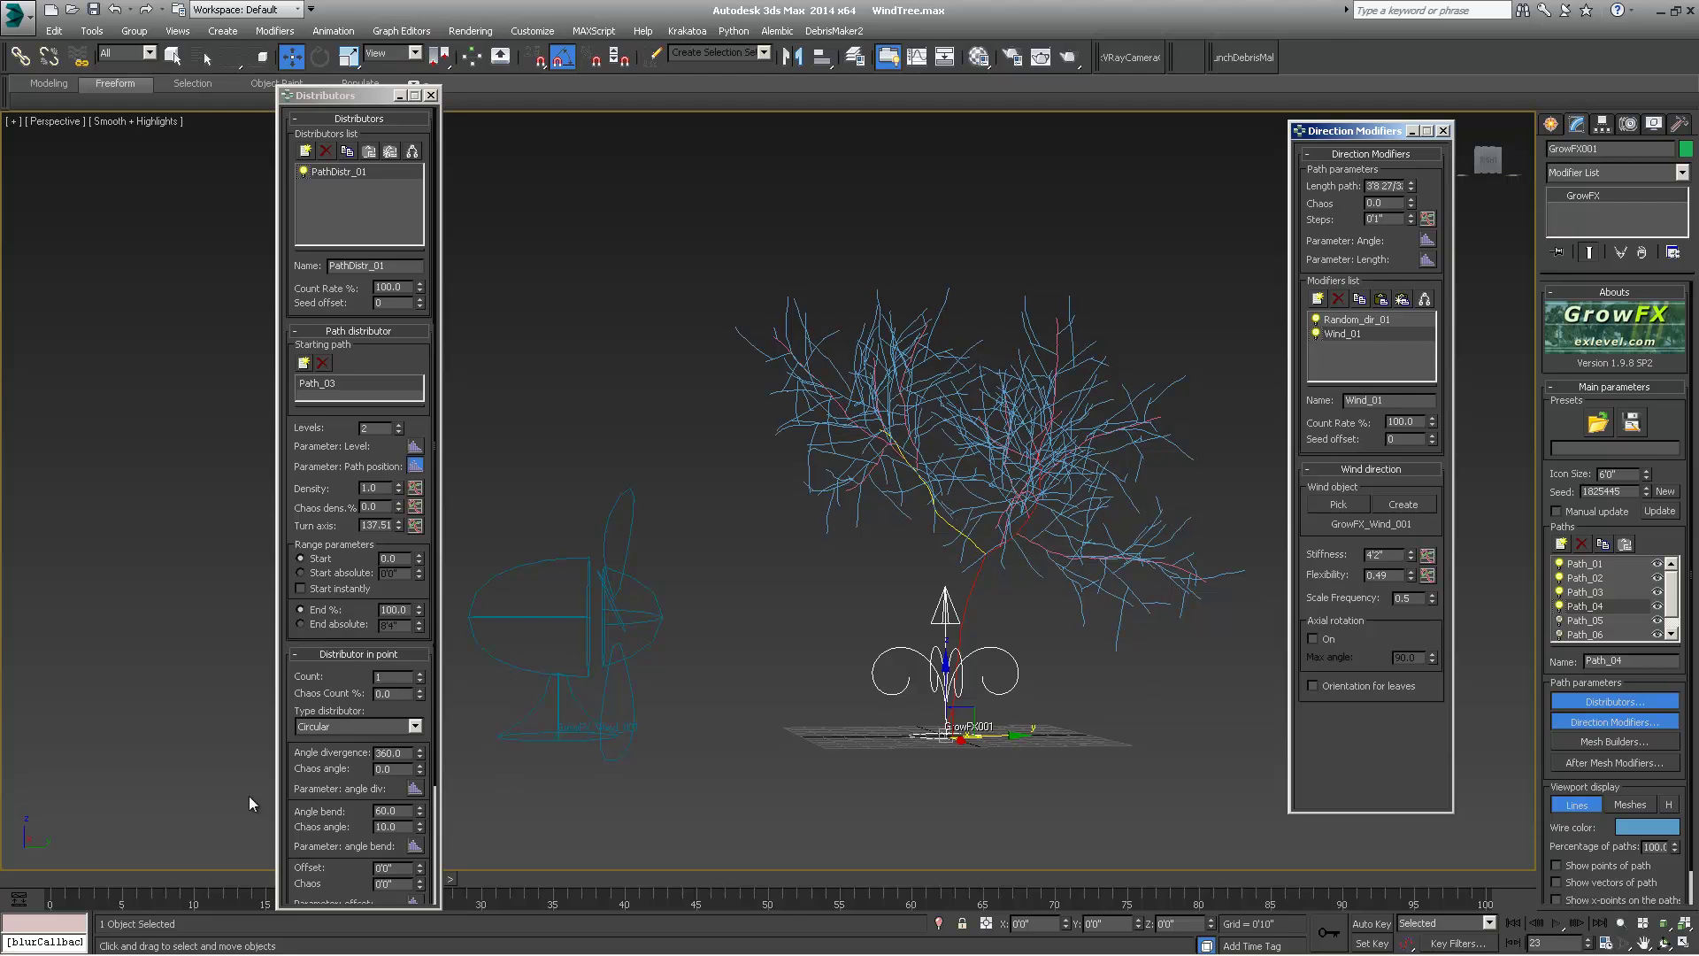
{"action": "left_click", "coordinate": [69, 875]}
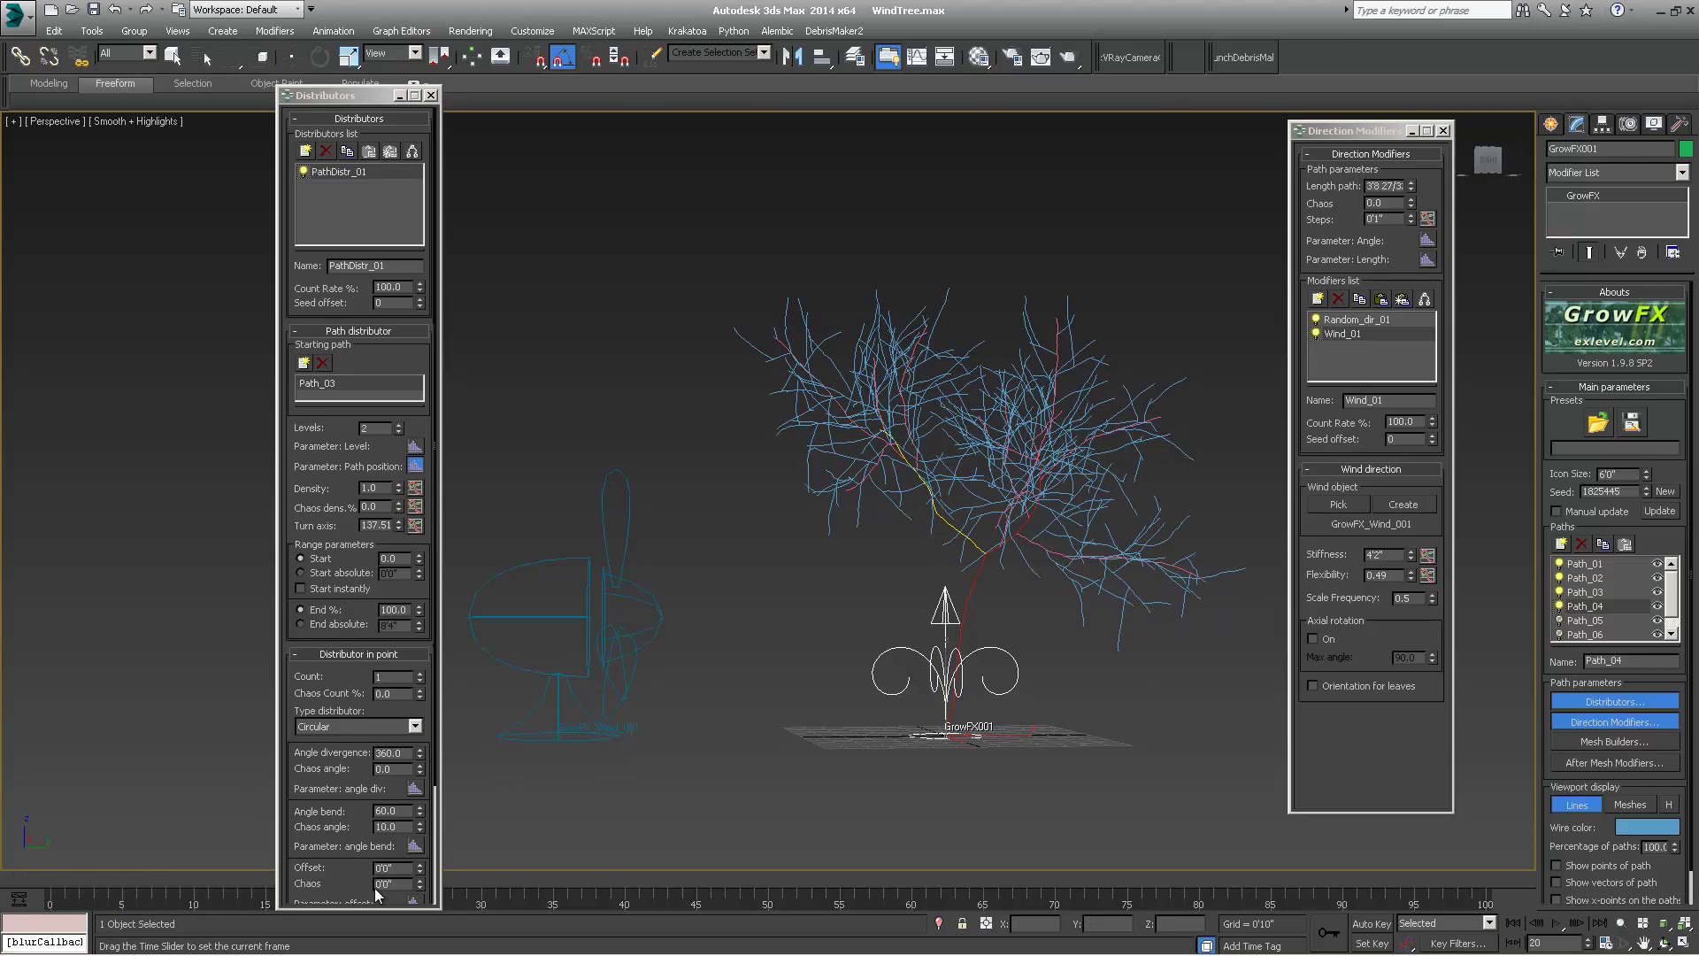
{"action": "key", "text": "slash"}
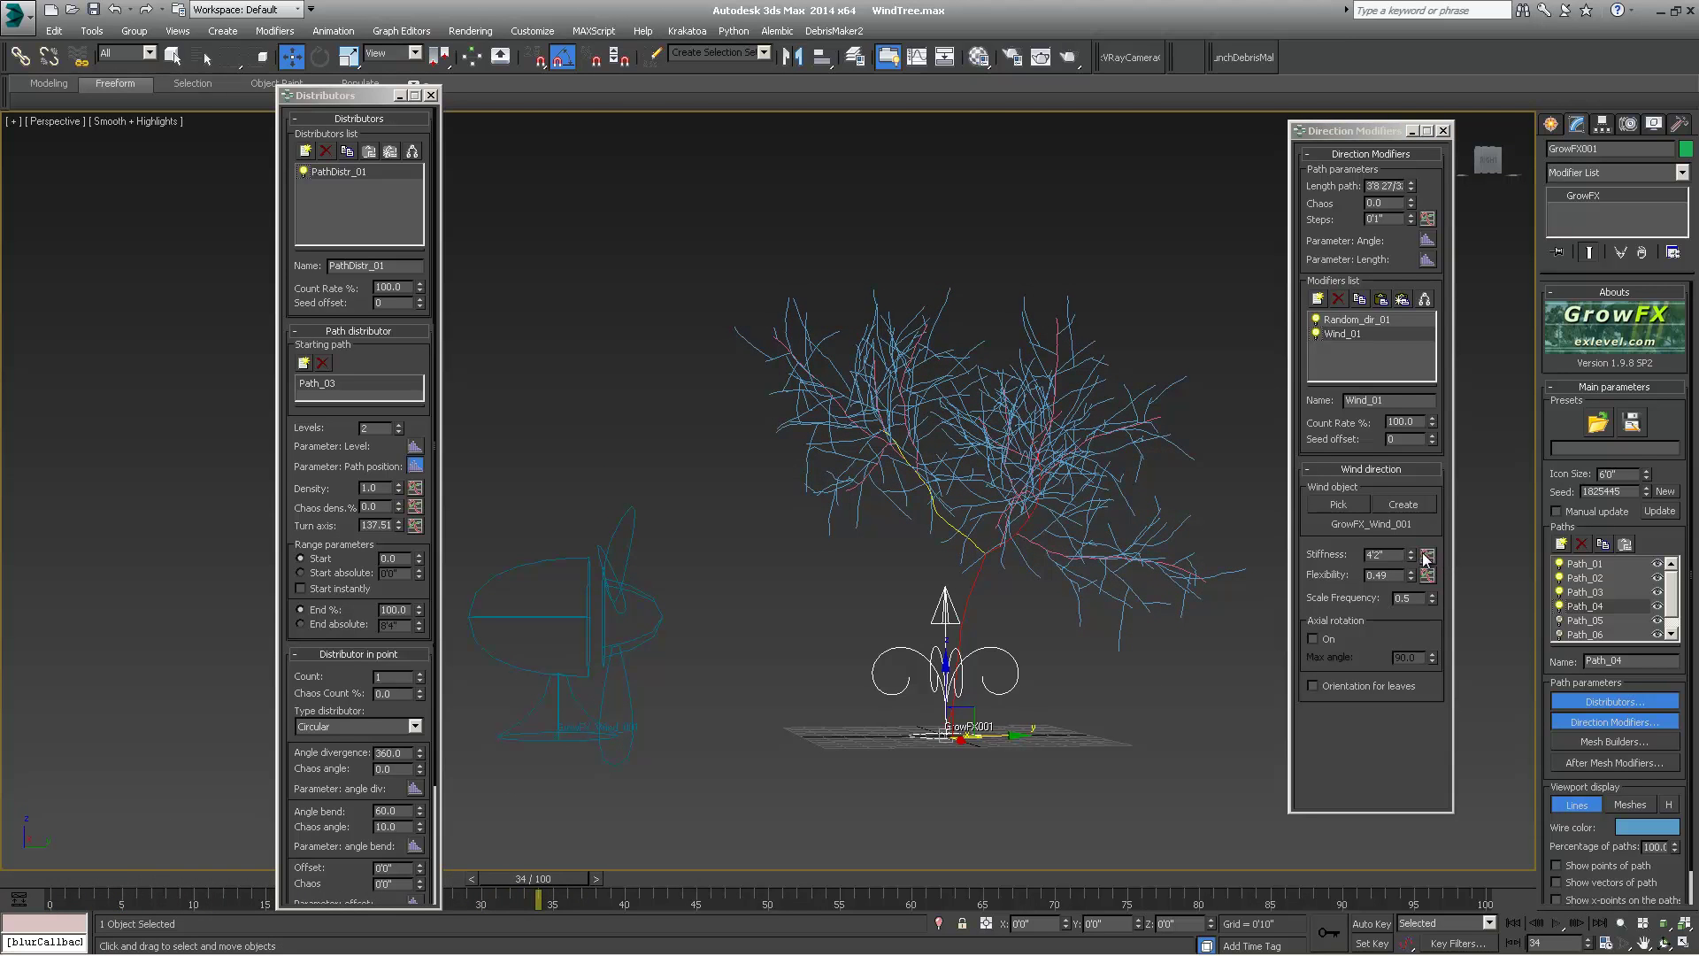
- Raise the wind modifier's Stiffness to 10'0" and preview the animation up to frame 71
{"action": "left_click_drag", "start_coordinate": [1410, 549], "coordinate": [1391, 423]}
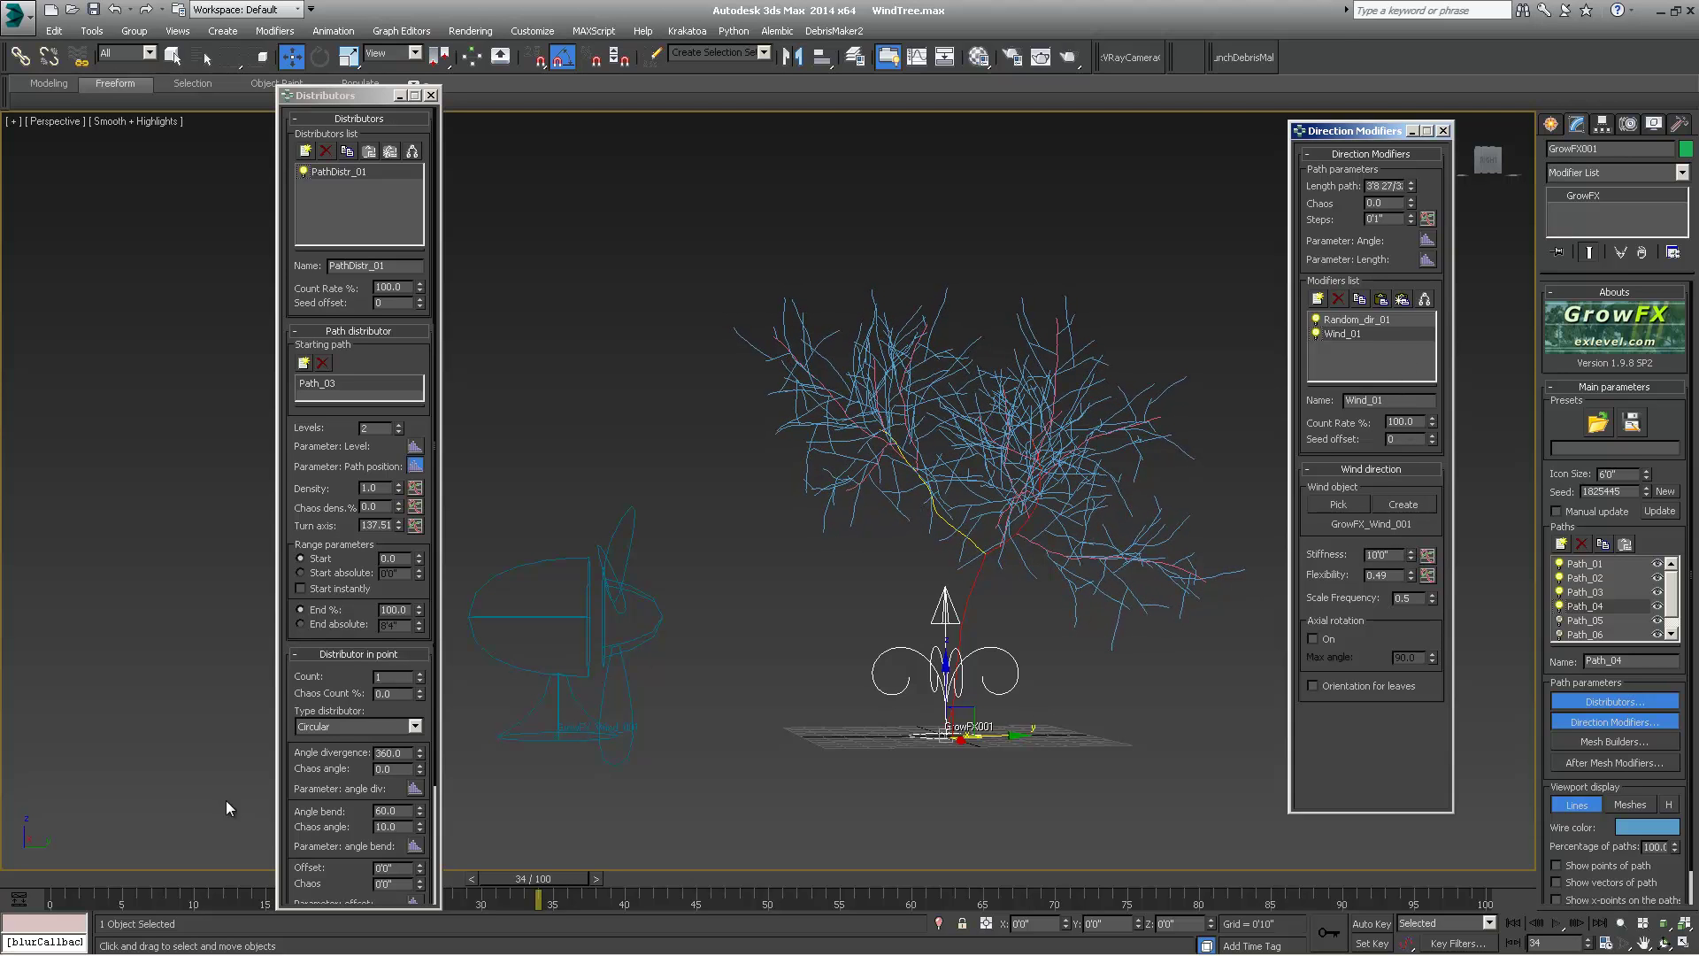
{"action": "left_click", "coordinate": [45, 888]}
{"action": "key", "text": "slash"}
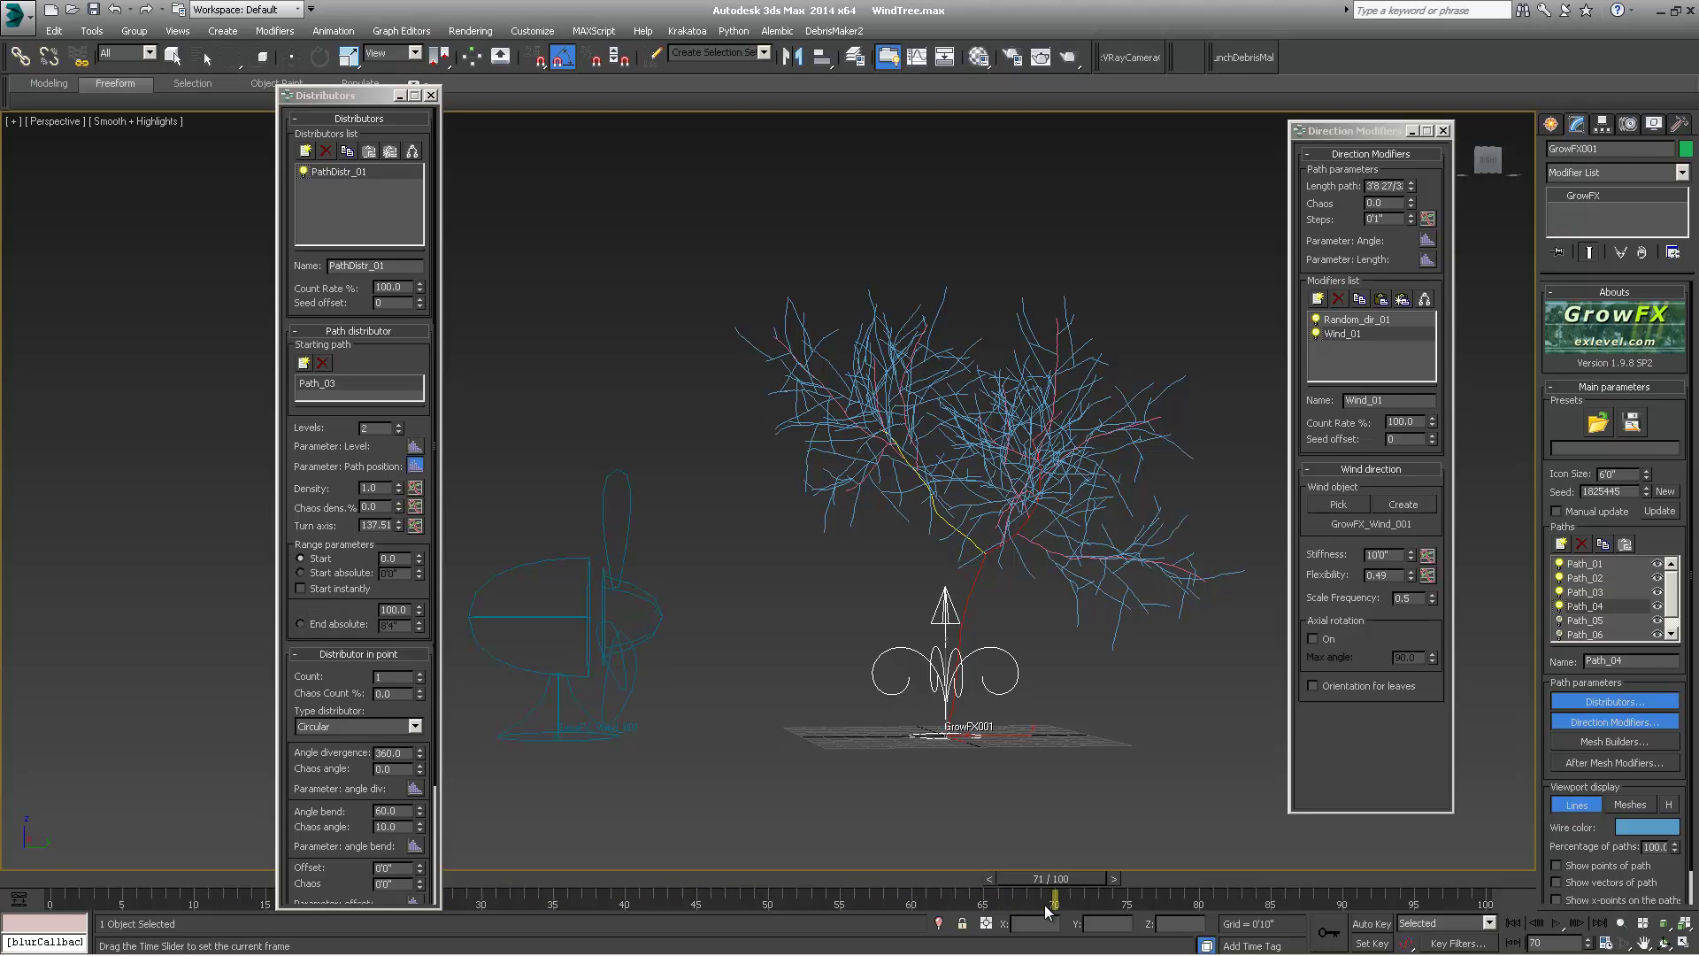
{"action": "key", "text": "w"}
- Select the wind helper, set its Perturb Speed Size to 10'0", and preview the animation up to frame 42
{"action": "left_click", "coordinate": [596, 614]}
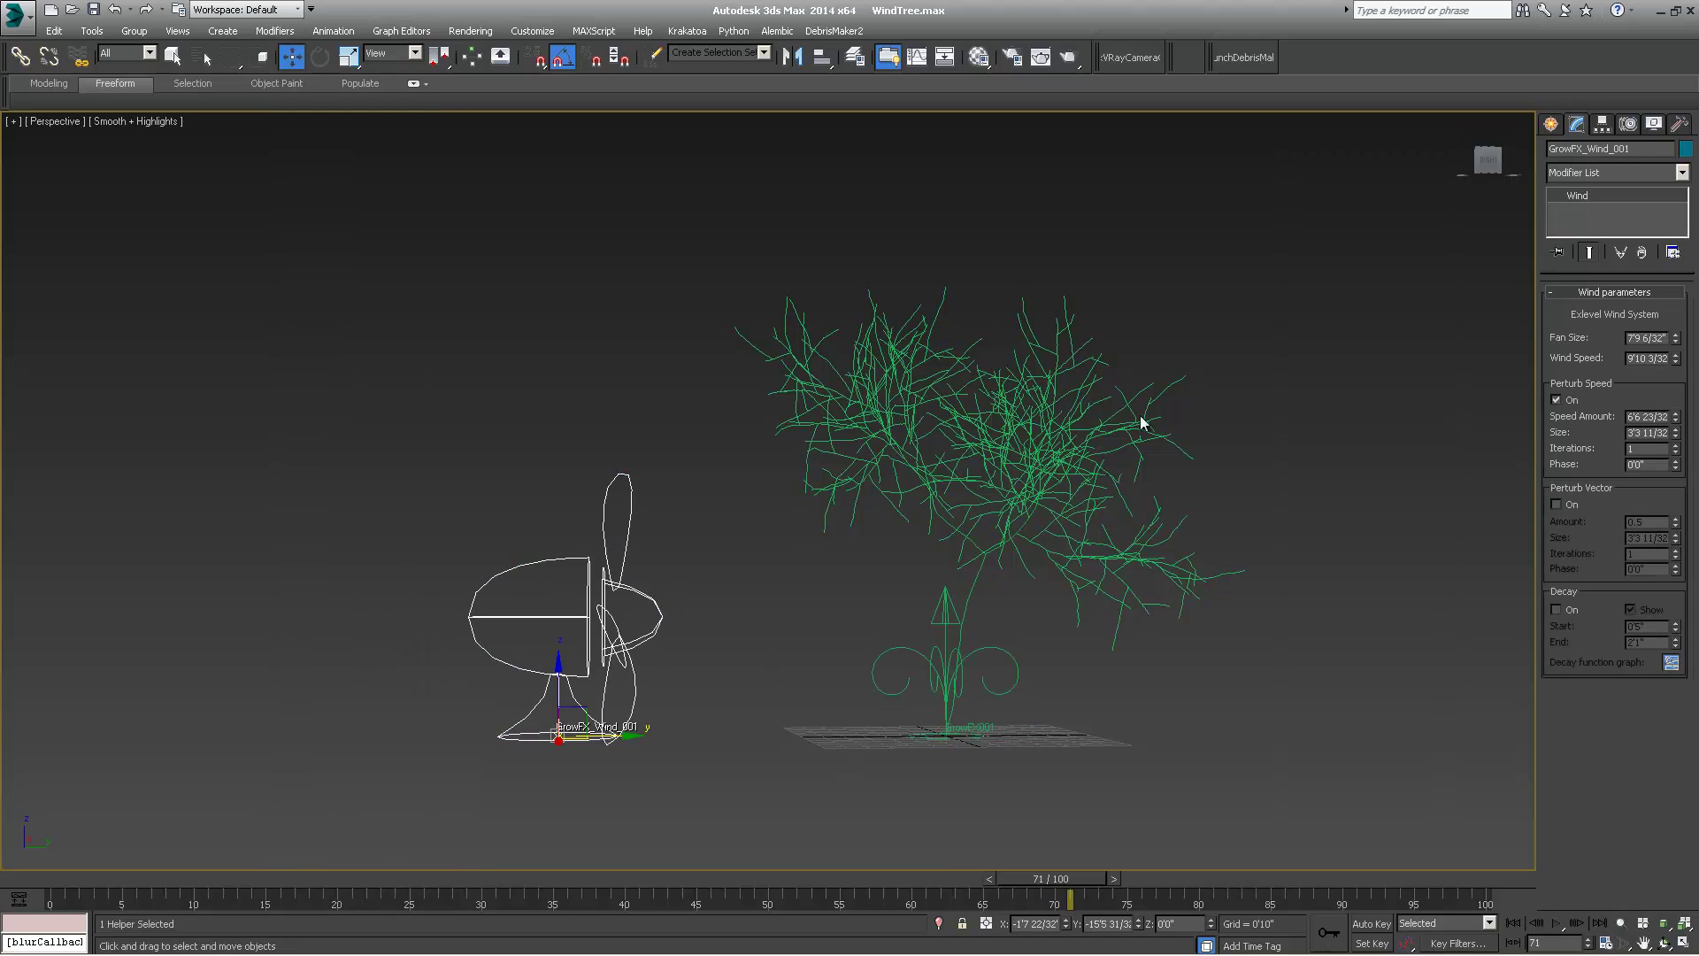
{"action": "double_click", "coordinate": [1630, 432]}
{"action": "type", "text": "10'0\""}
{"action": "key", "text": "Return"}
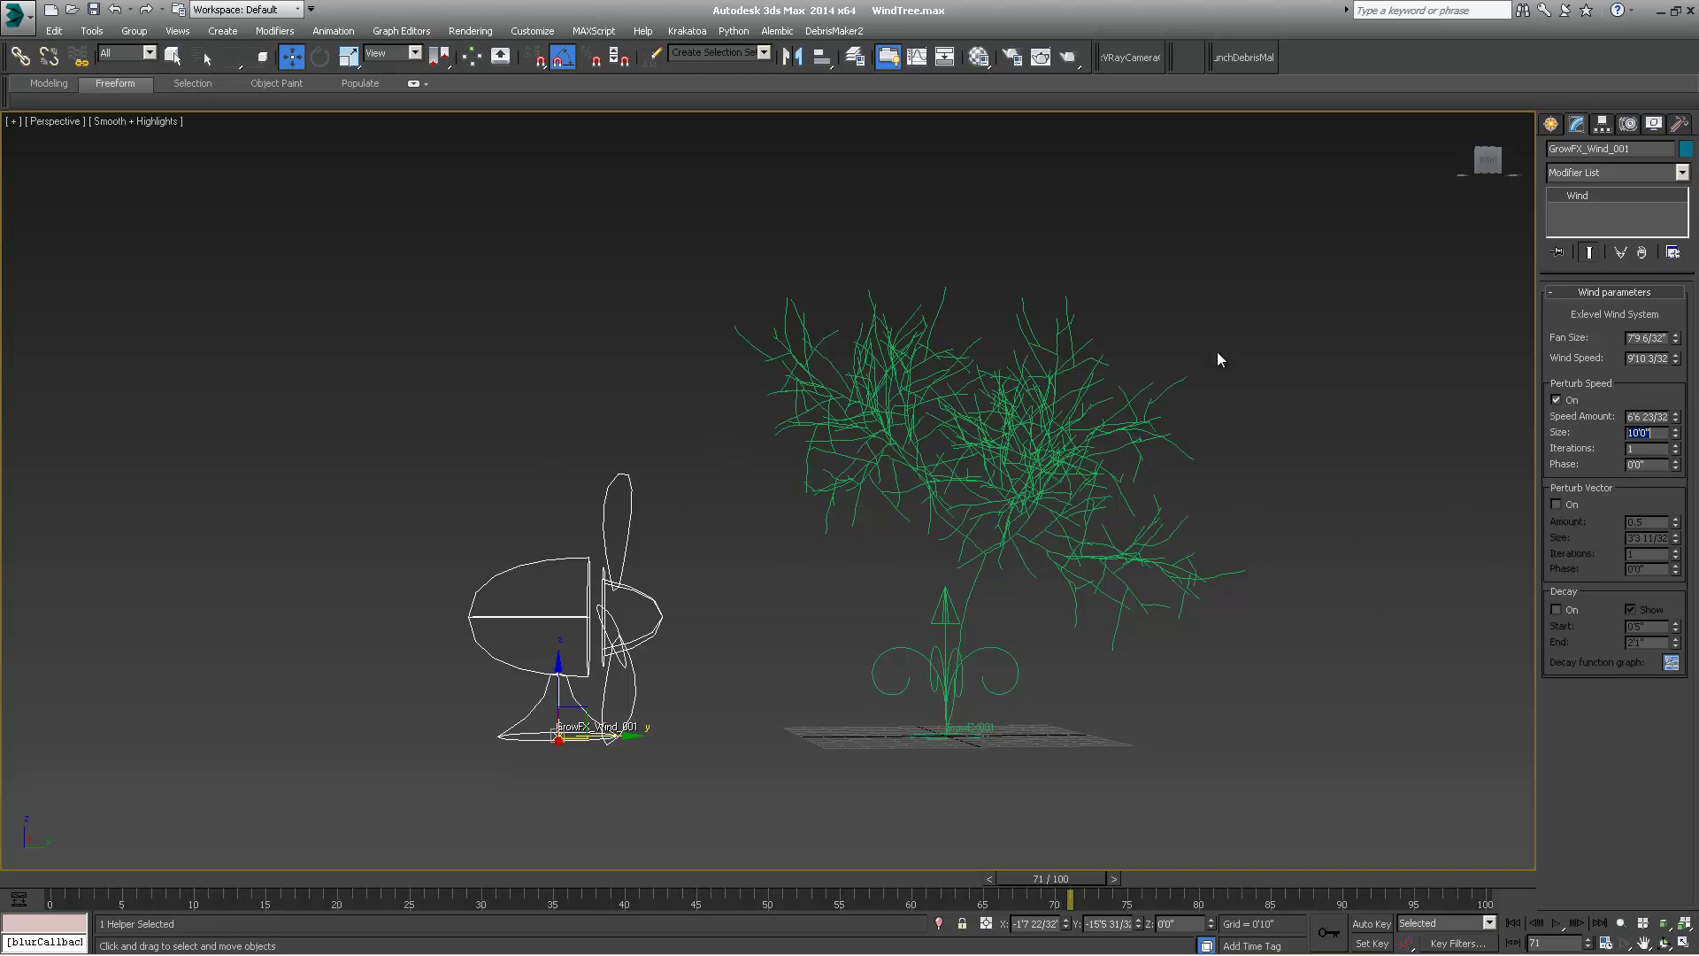
{"action": "left_click_drag", "start_coordinate": [72, 873], "coordinate": [652, 887]}
{"action": "key", "text": "w"}
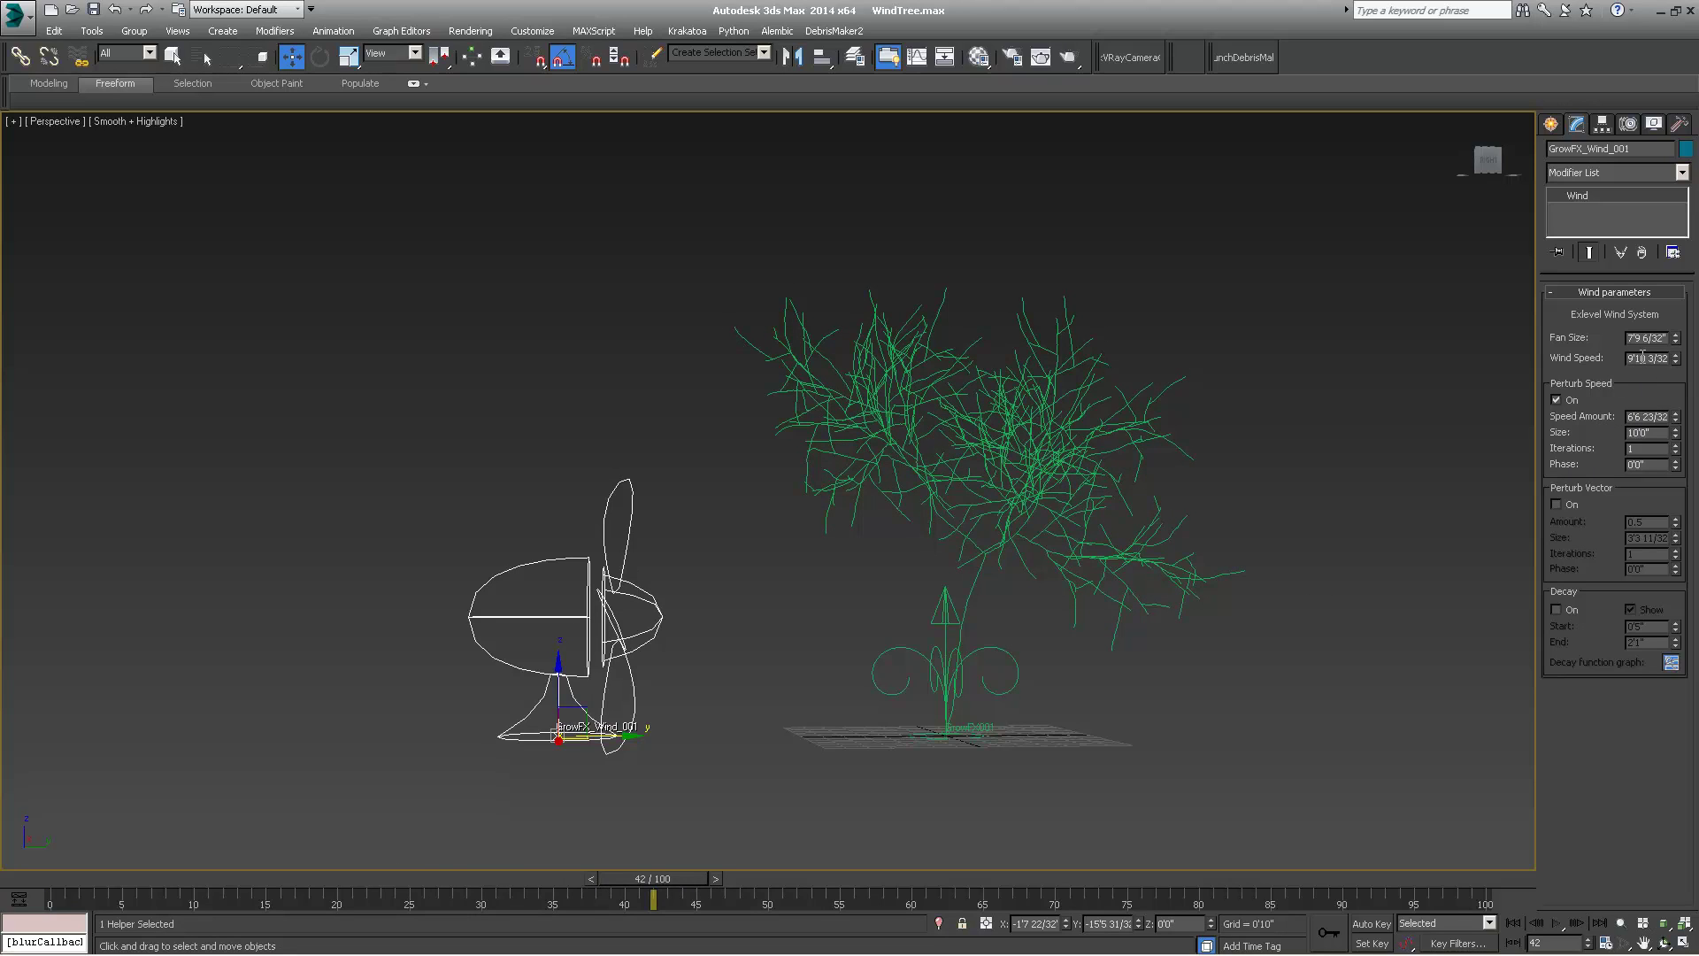
- Set the helper's Wind Speed to 2'0" and preview the animation up to frame 17
{"action": "key", "text": "BackSpace"}
{"action": "key", "text": "Return"}
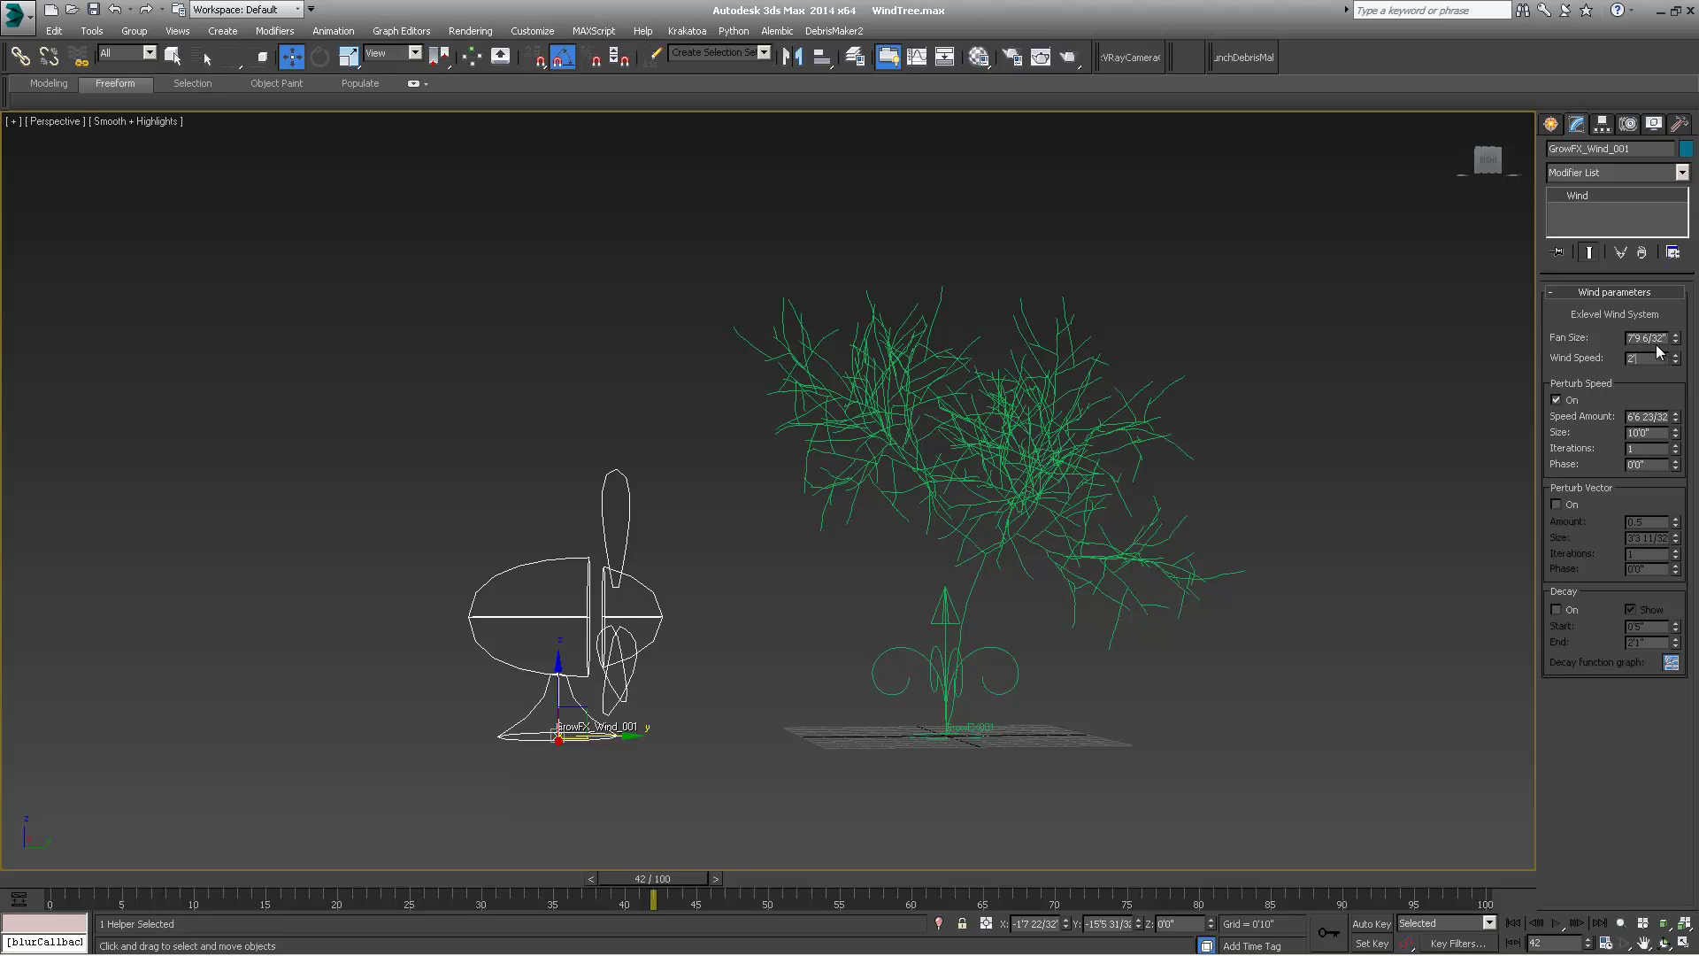
{"action": "key", "text": "Return"}
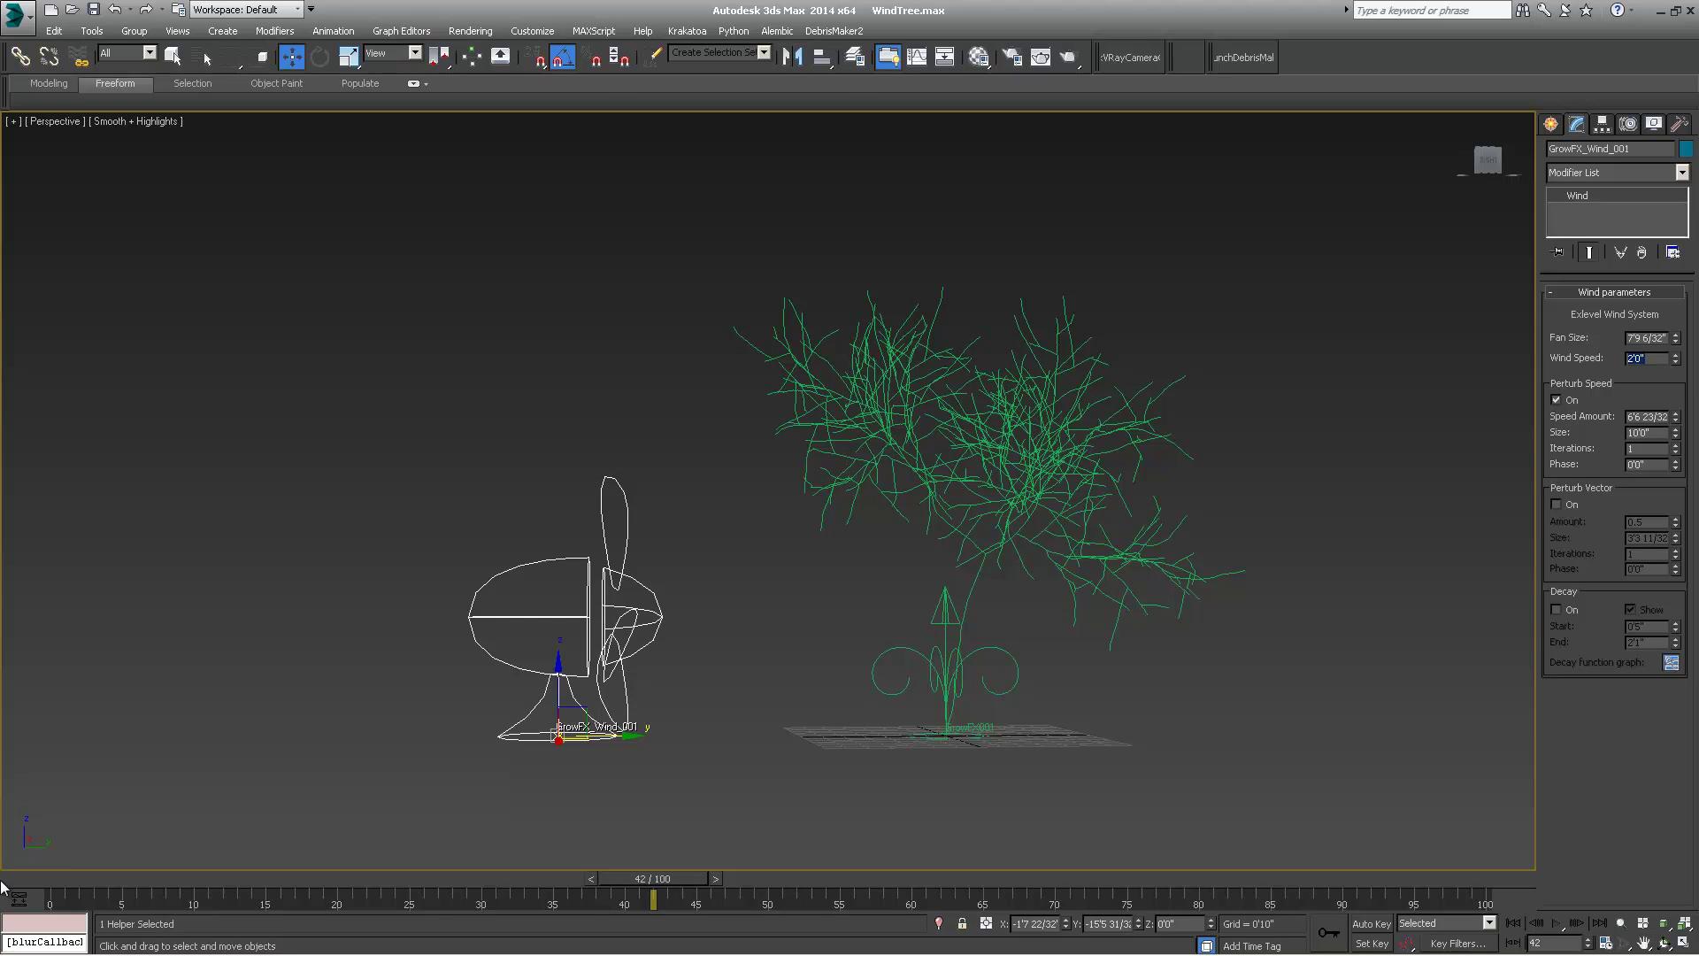
{"action": "left_click_drag", "start_coordinate": [36, 879], "coordinate": [294, 880]}
{"action": "key", "text": "w"}
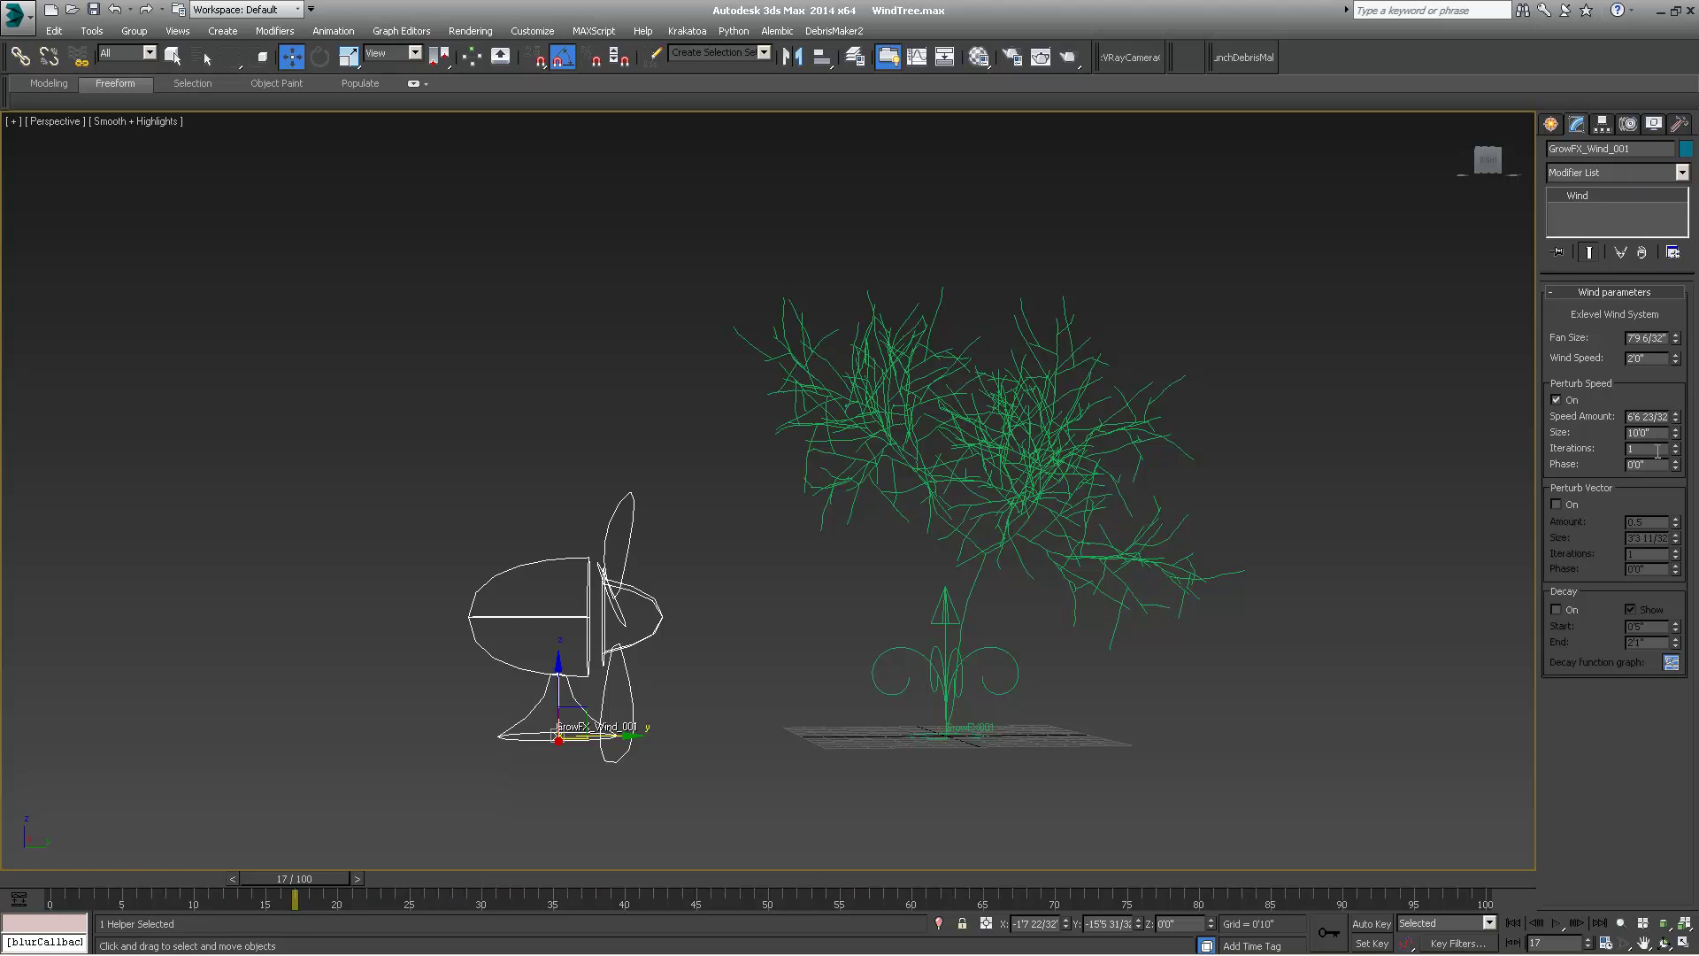
- Set the helper's Perturb Speed Size to 2'0" and preview the animation up to frame 58
{"action": "type", "text": "2"}
{"action": "key", "text": "Return"}
{"action": "left_click_drag", "start_coordinate": [79, 879], "coordinate": [878, 880]}
{"action": "key", "text": "w"}
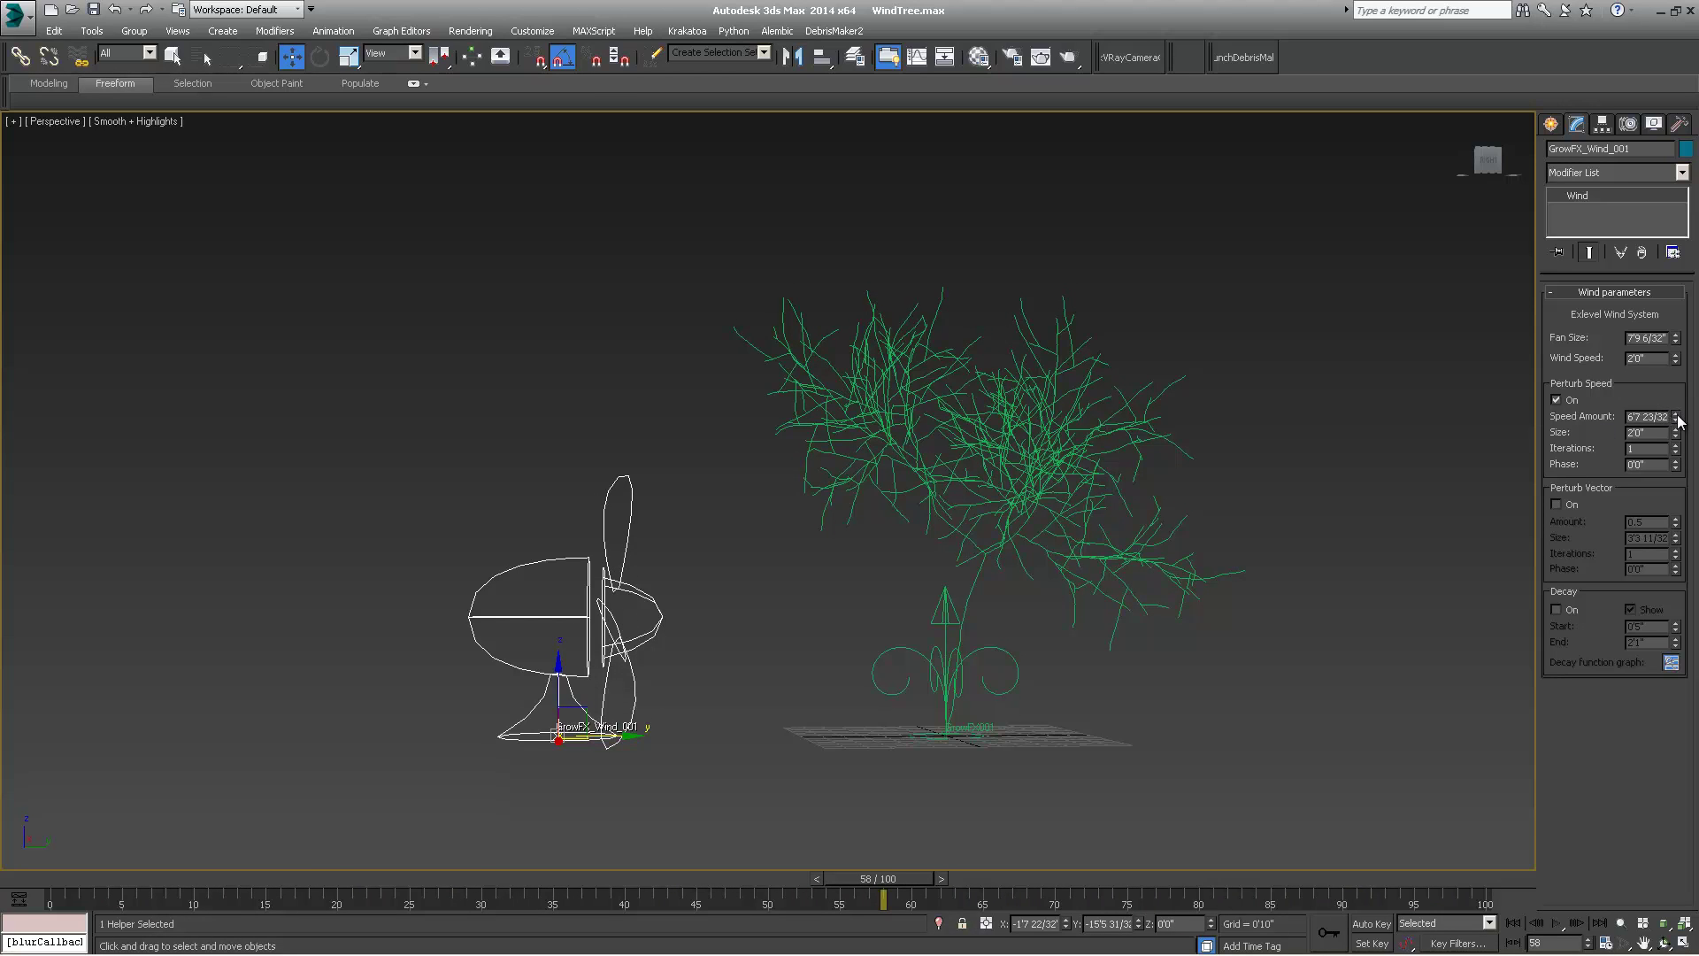
- Raise the Perturb Speed Amount to about 9'0 21/32" and preview the animation forward to frame 75 and back to frame 14
{"action": "left_click_drag", "start_coordinate": [1675, 419], "coordinate": [1673, 381]}
{"action": "left_click_drag", "start_coordinate": [88, 884], "coordinate": [1127, 852]}
{"action": "key", "text": "w"}
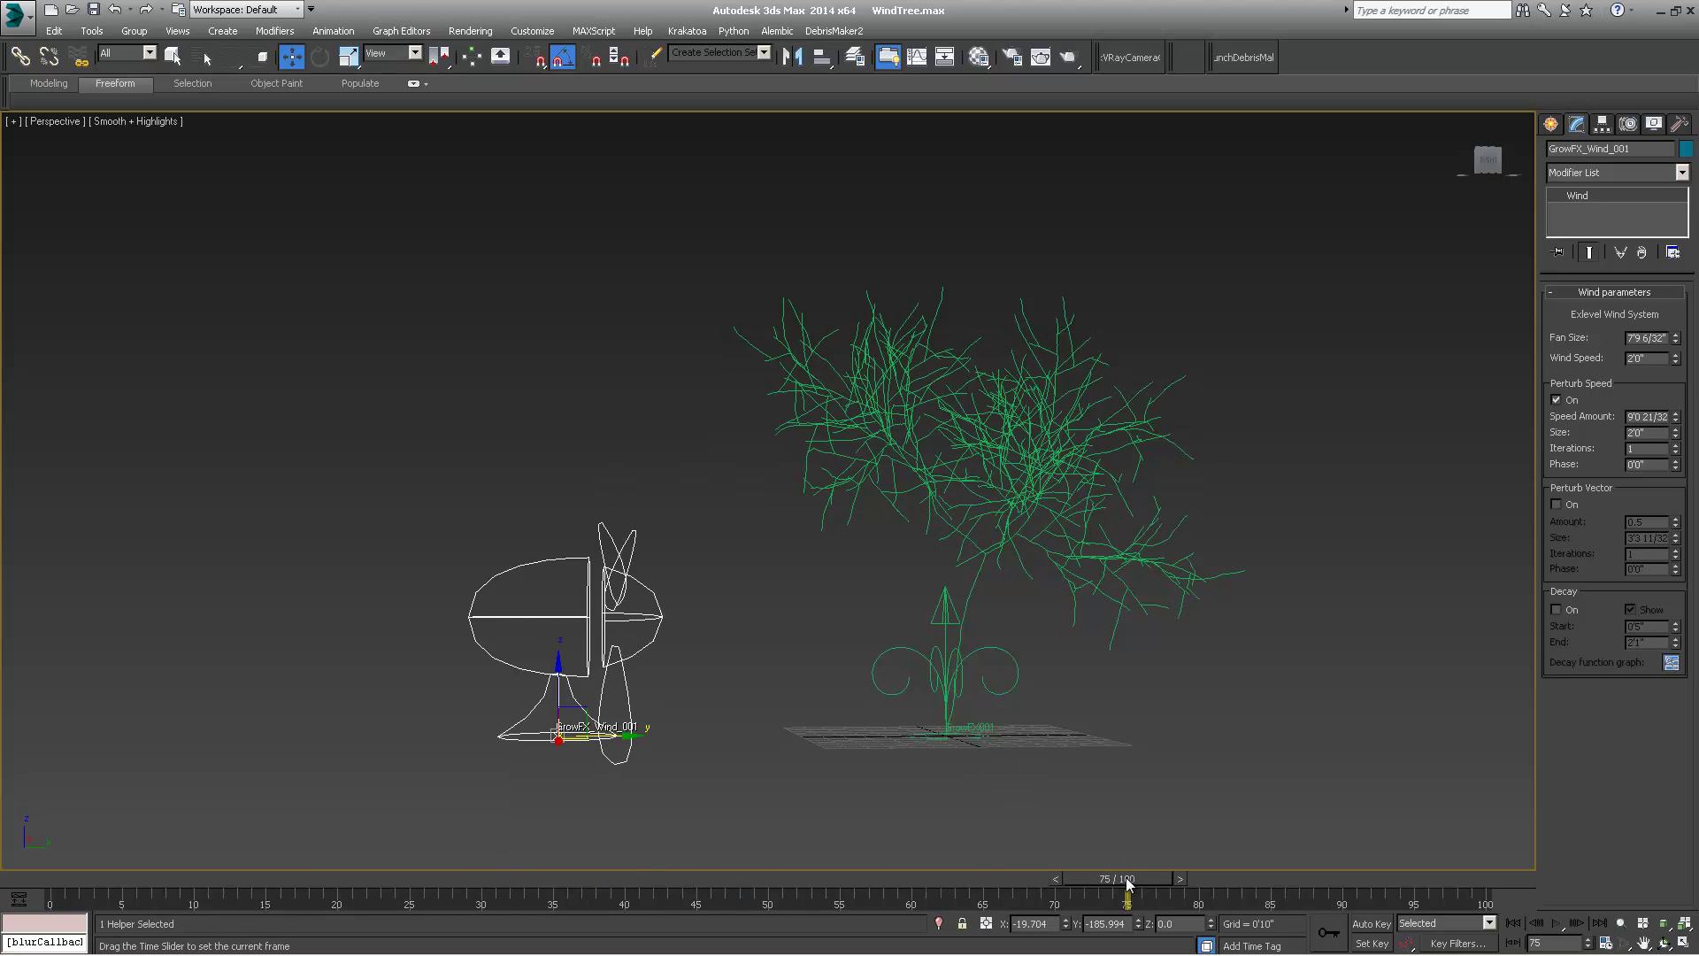
{"action": "left_click_drag", "start_coordinate": [1130, 876], "coordinate": [252, 876]}
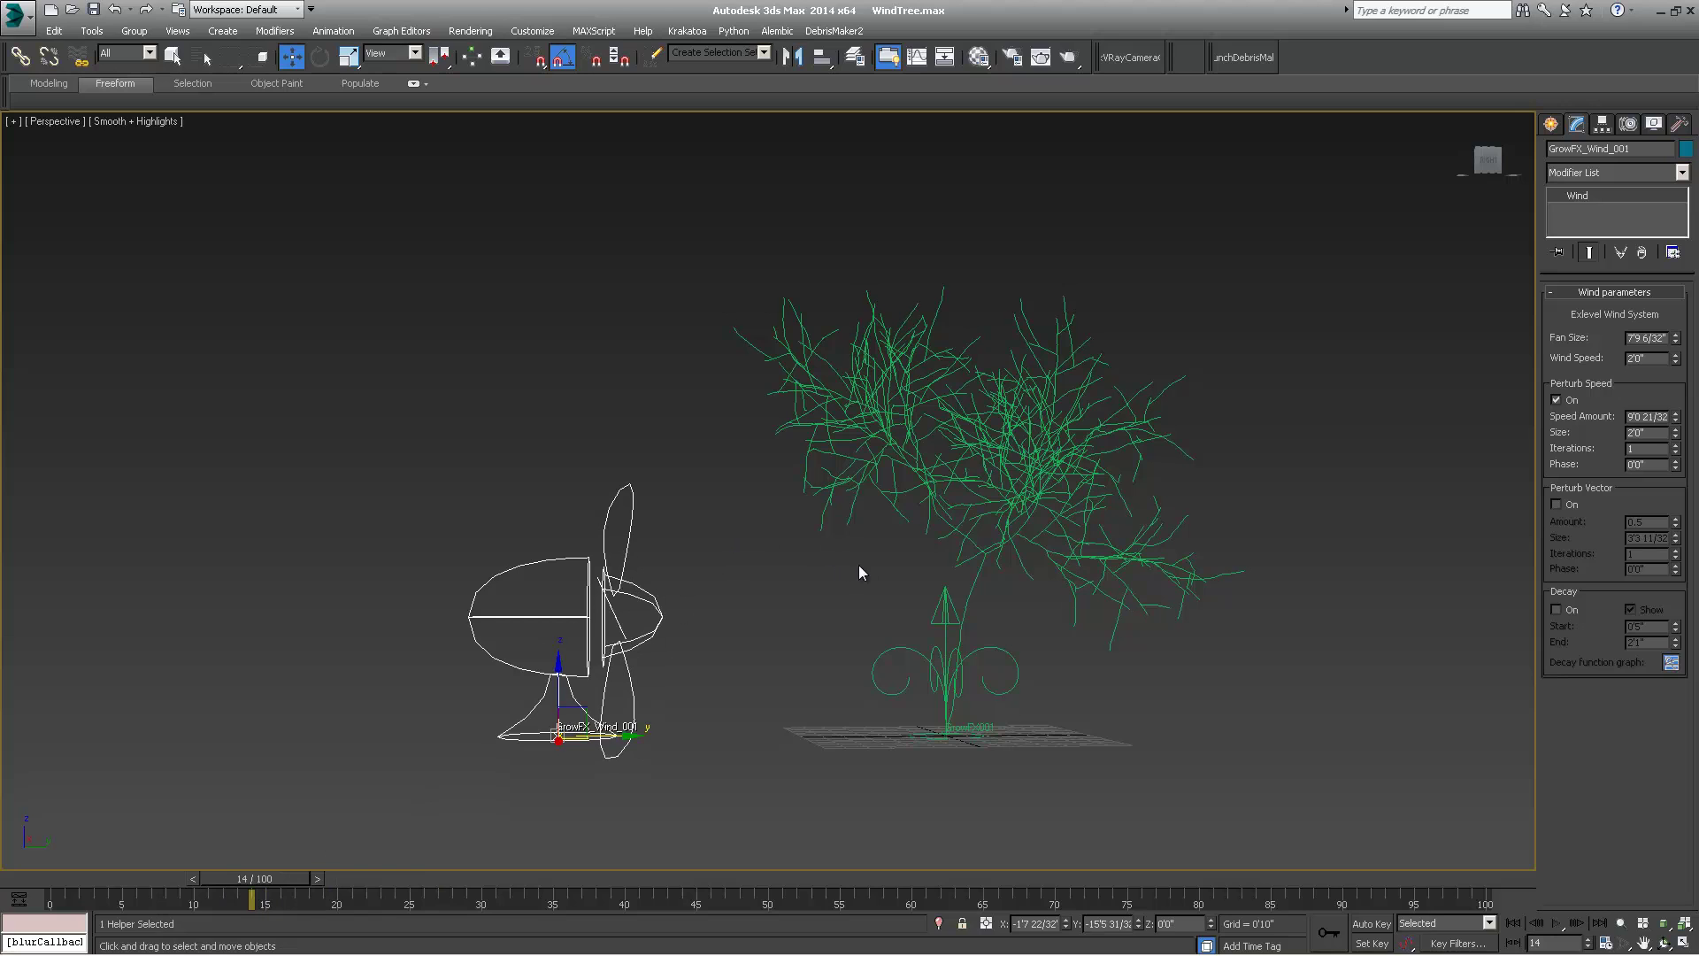
- Select the GrowFX tree and turn on Path_05, making it the active path
{"action": "left_click", "coordinate": [946, 691]}
{"action": "left_click", "coordinate": [1584, 607]}
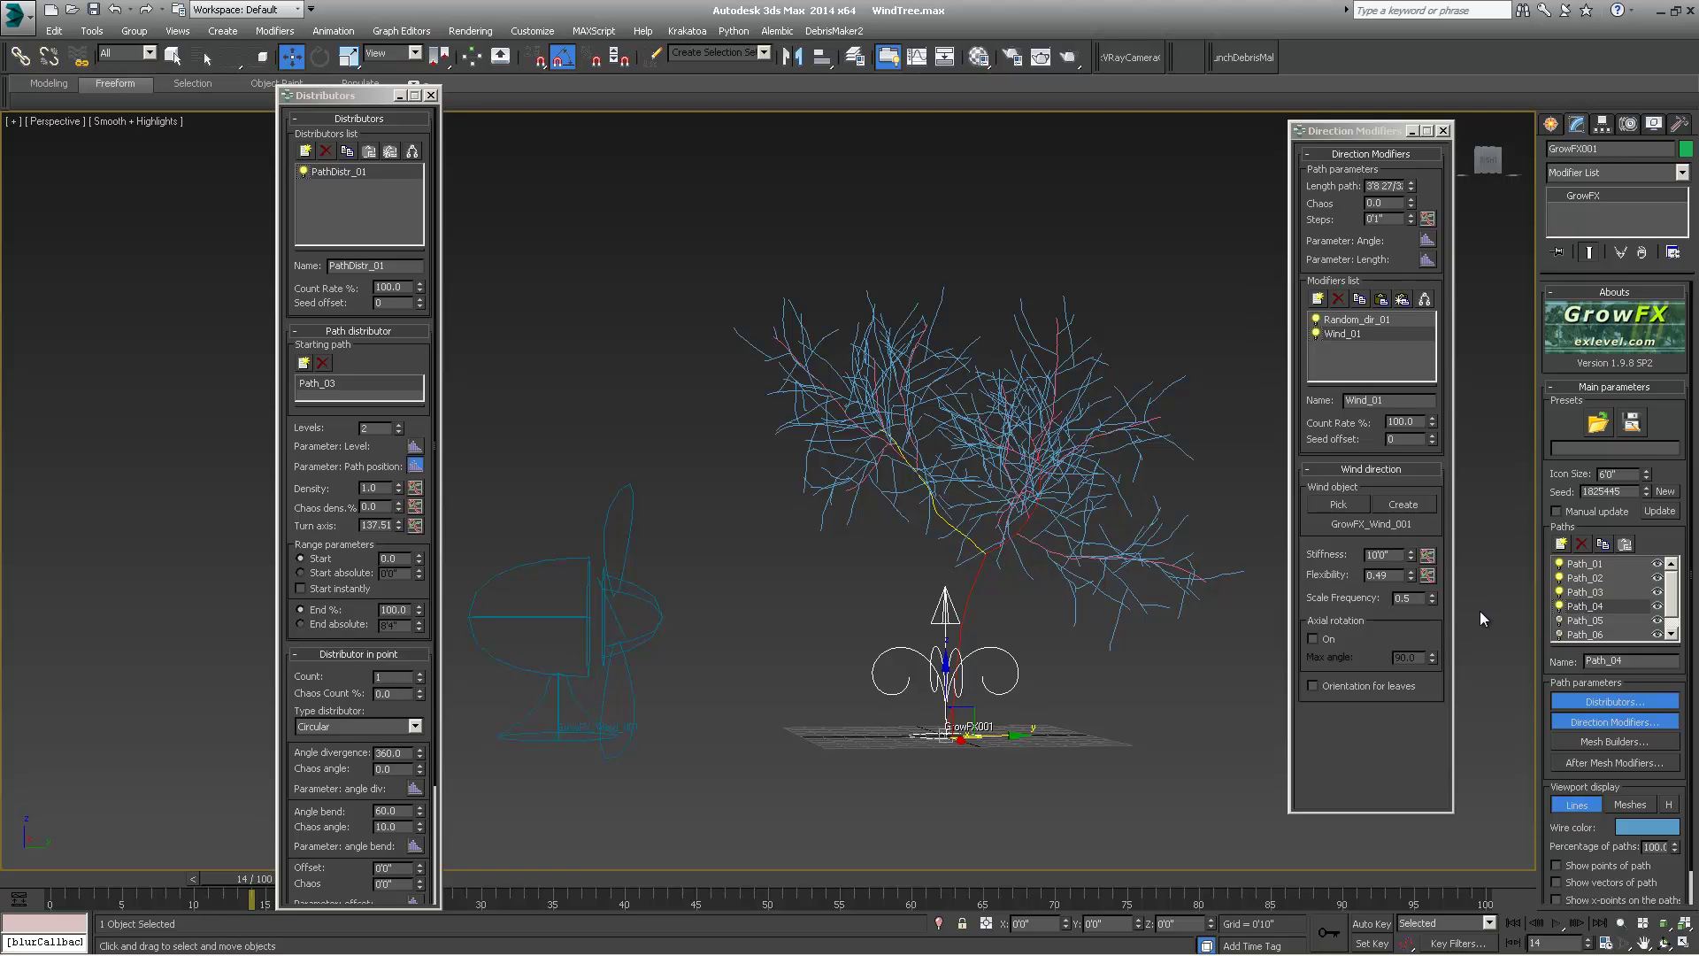
{"action": "left_click", "coordinate": [1569, 620]}
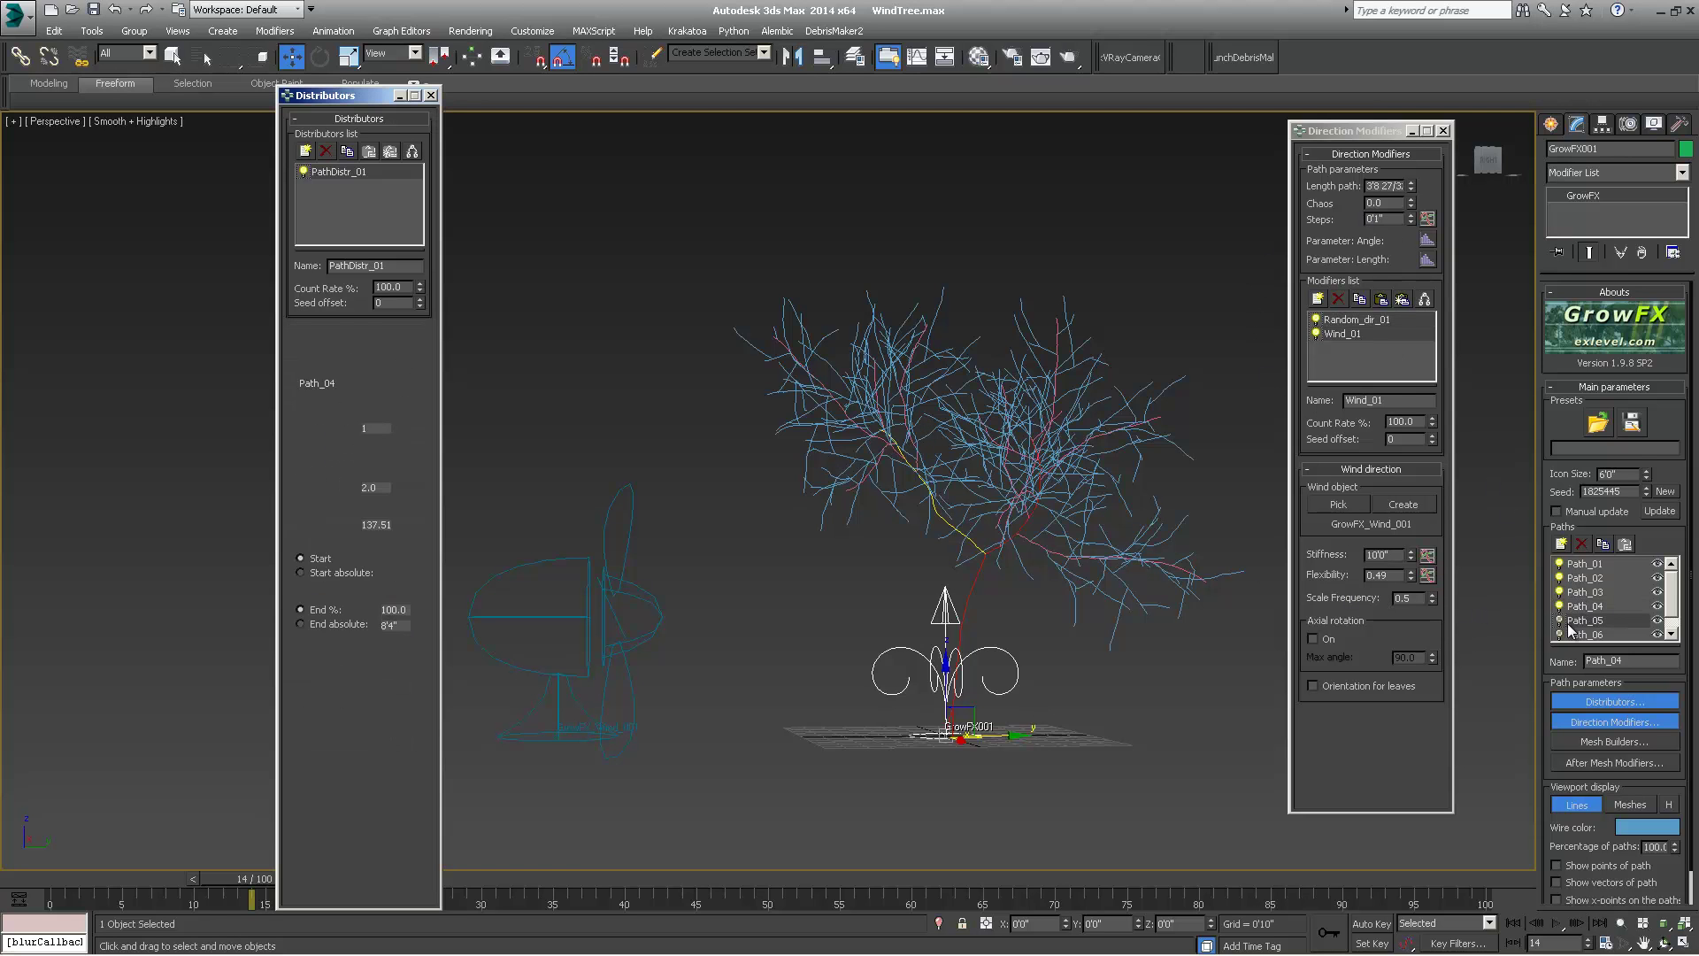
{"action": "left_click", "coordinate": [1559, 620]}
{"action": "middle_click_drag", "start_coordinate": [1068, 429], "coordinate": [1091, 432], "text": "alt"}
{"action": "left_click", "coordinate": [1317, 300]}
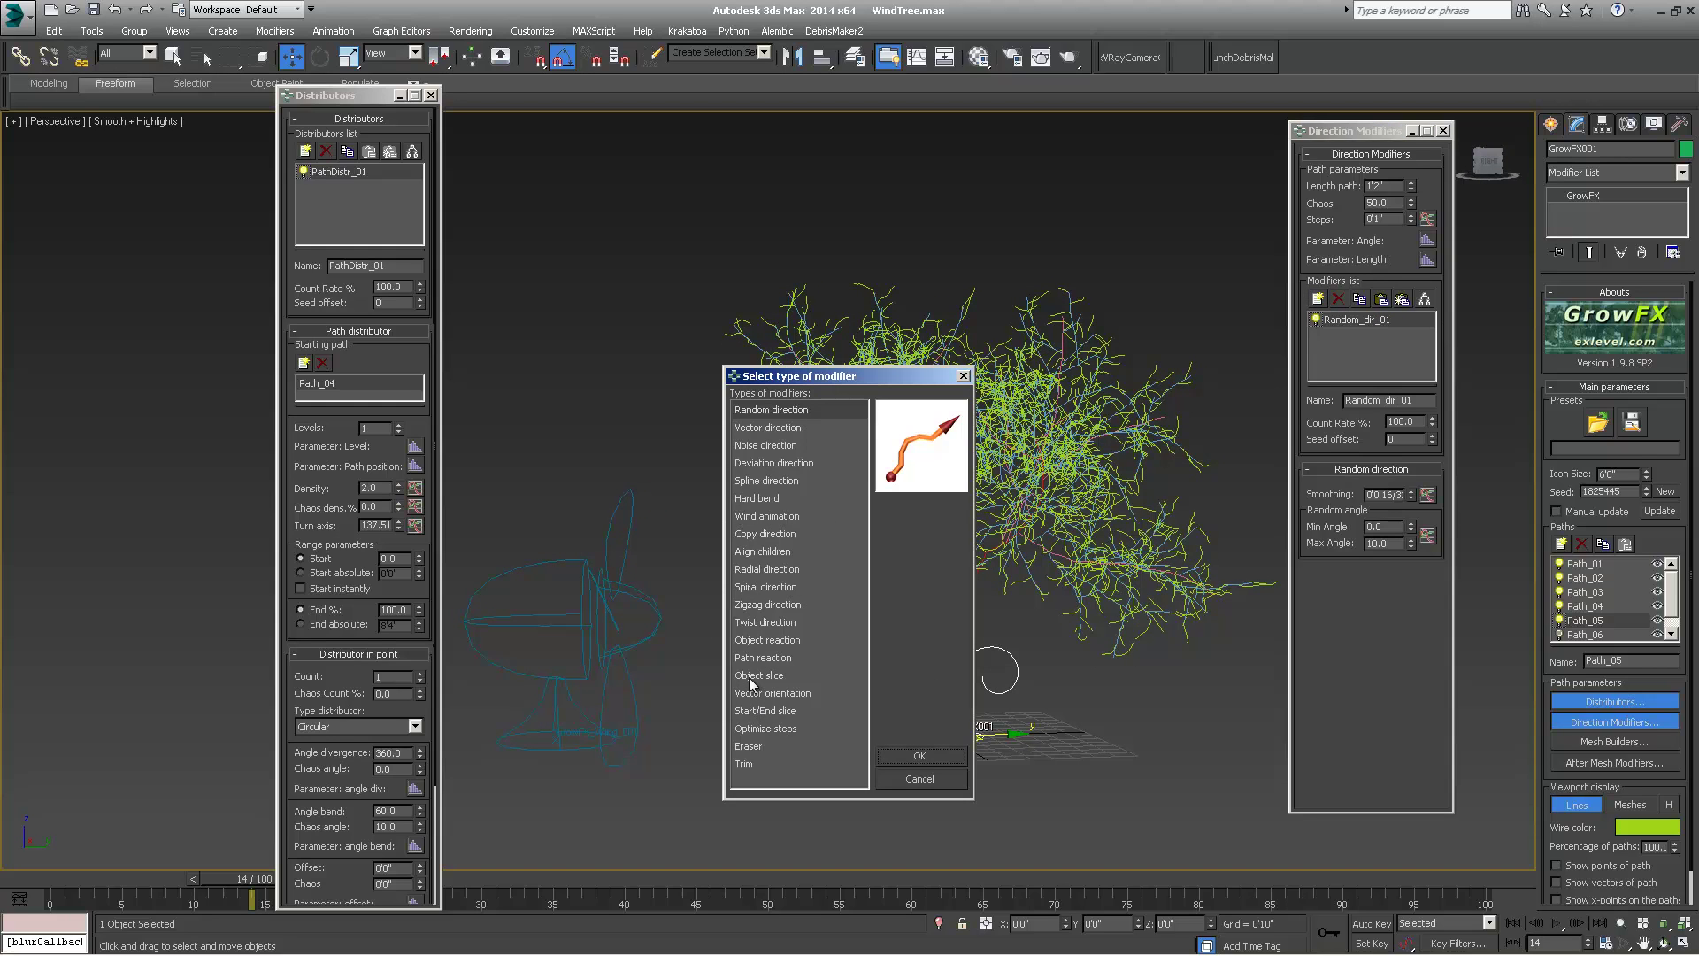
{"action": "left_click", "coordinate": [964, 376]}
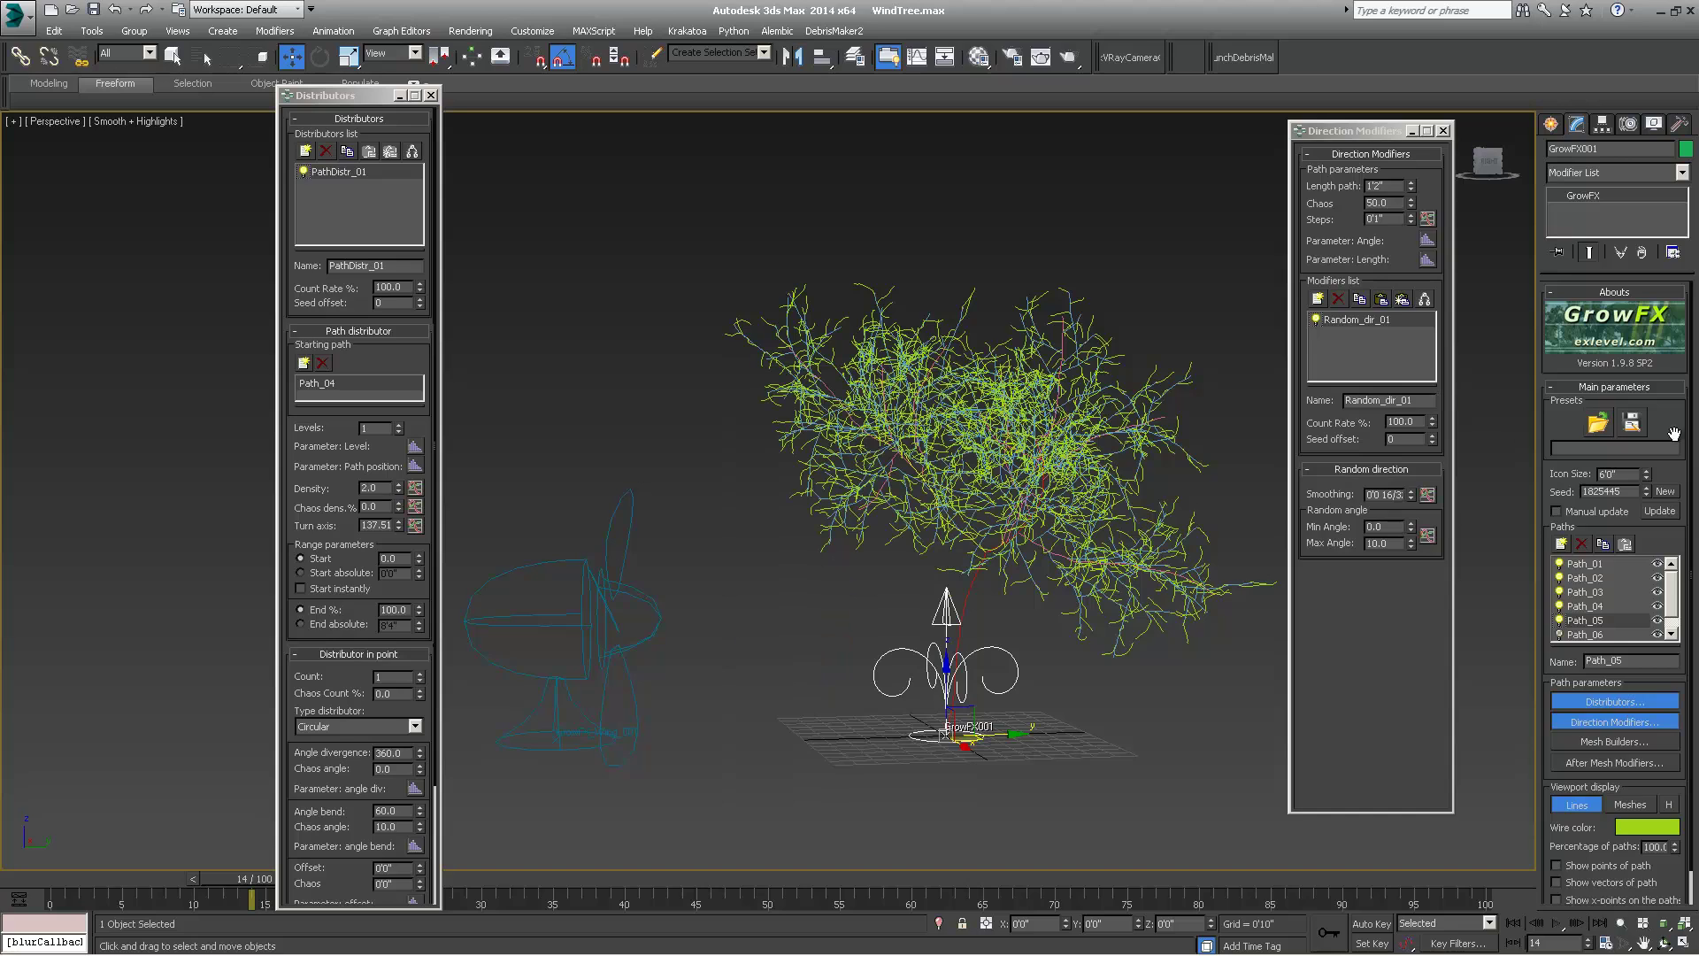
- Copy the Wind_01 modifier from Path_04 onto Path_05 and preview the animation up to frame 77
{"action": "left_click", "coordinate": [1584, 606]}
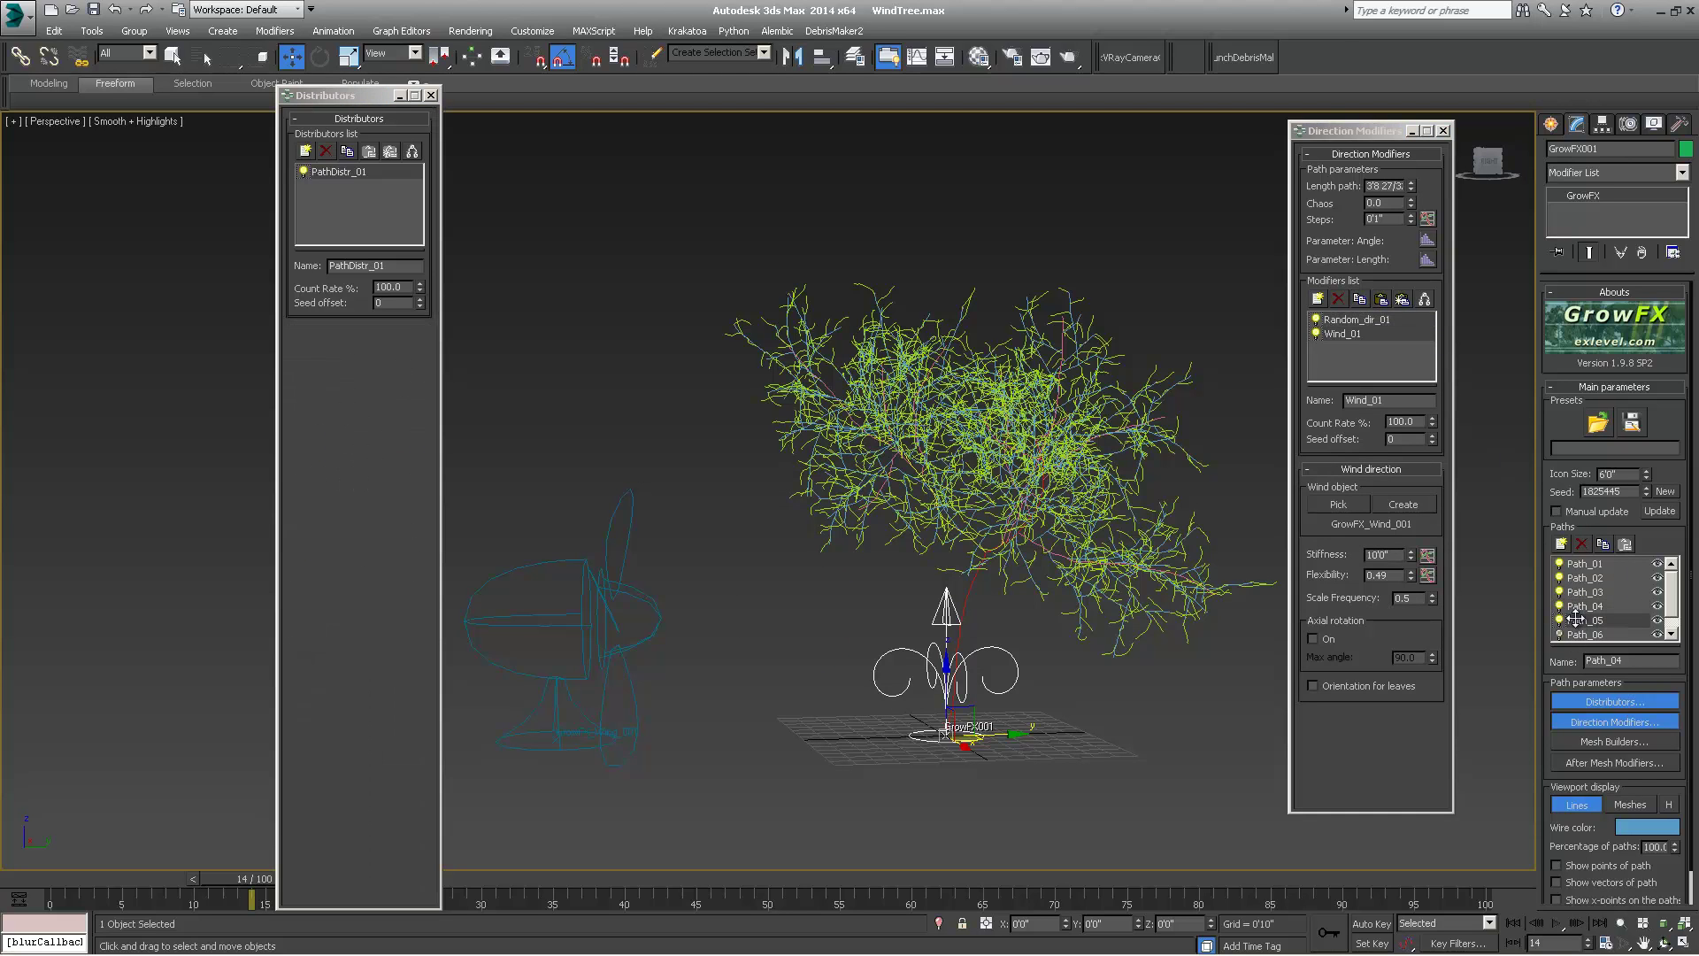
{"action": "left_click", "coordinate": [1382, 301]}
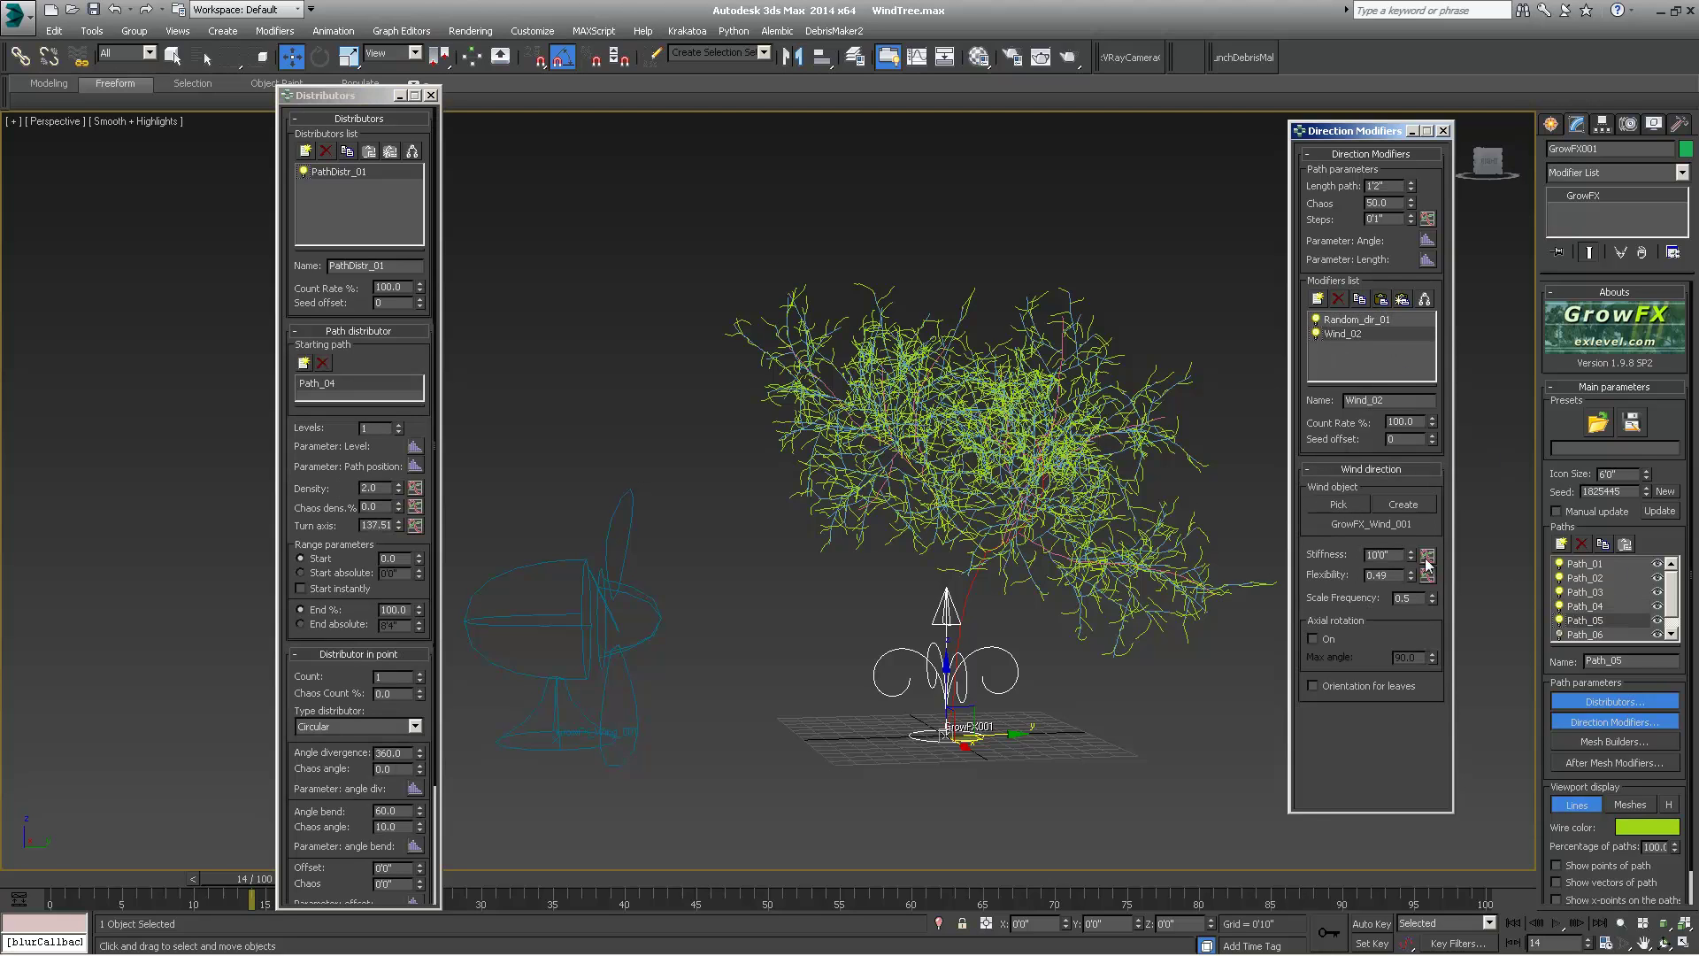
{"action": "left_click_drag", "start_coordinate": [71, 885], "coordinate": [1155, 889]}
{"action": "key", "text": "w"}
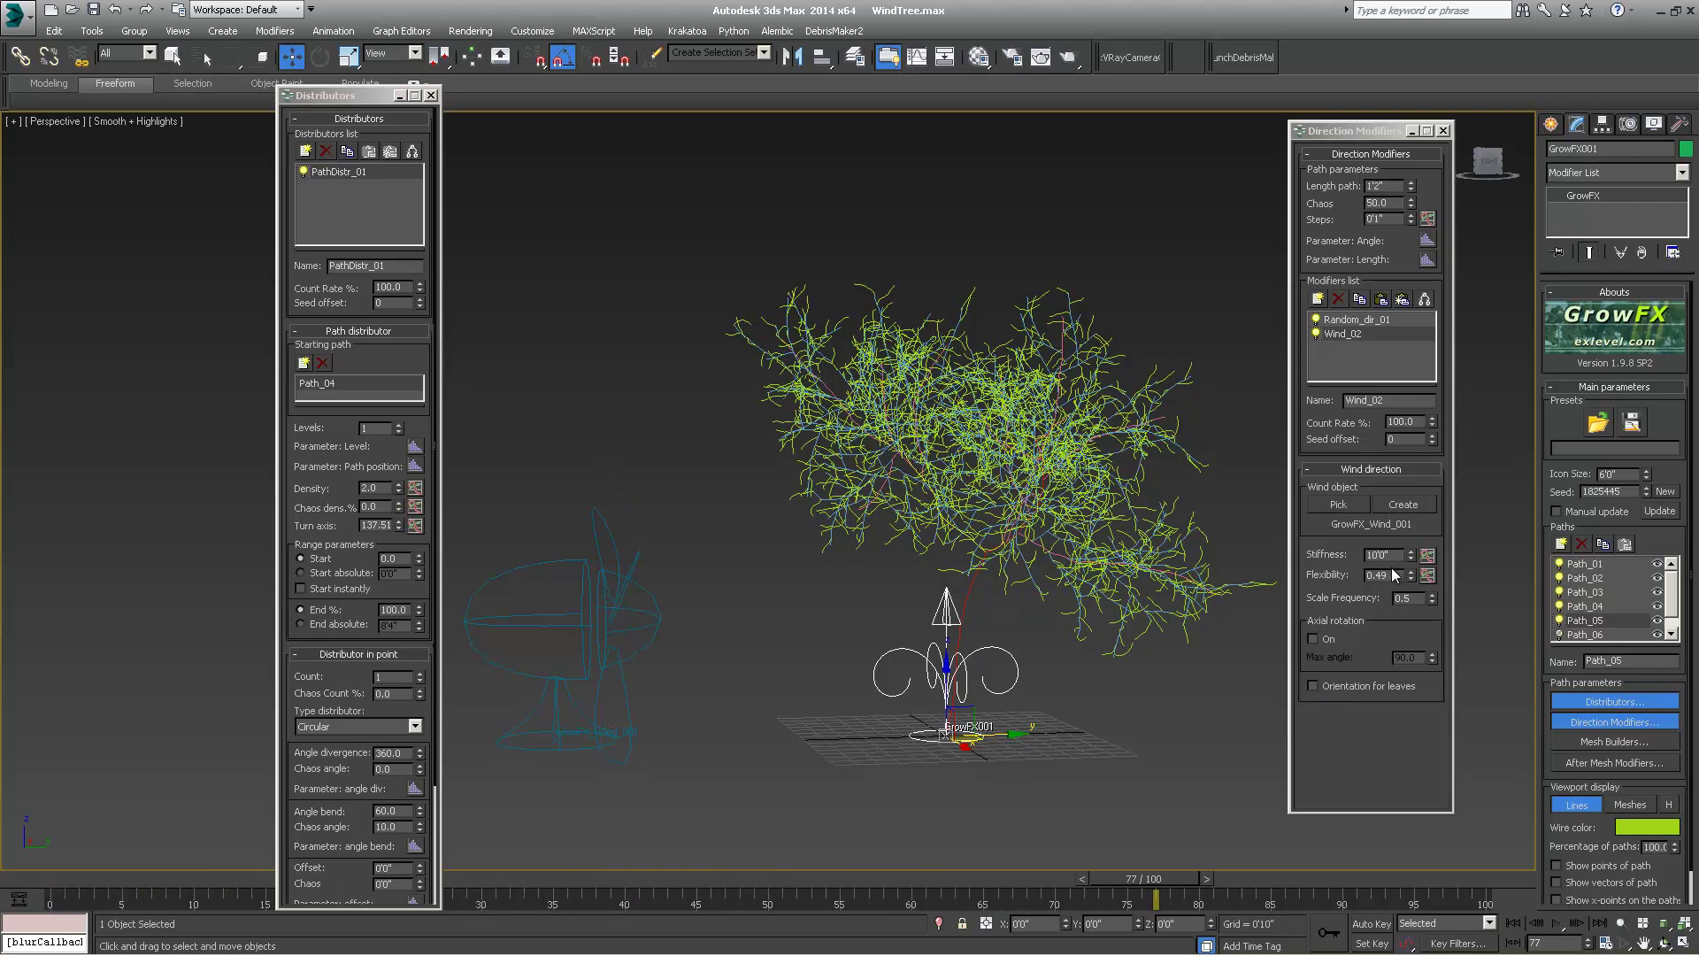
- Set Path_05's wind Stiffness to 5'0", Flexibility to 1.0 and Scale Frequency to 0.6, and preview the animation up to frame 19
{"action": "left_click", "coordinate": [1400, 553]}
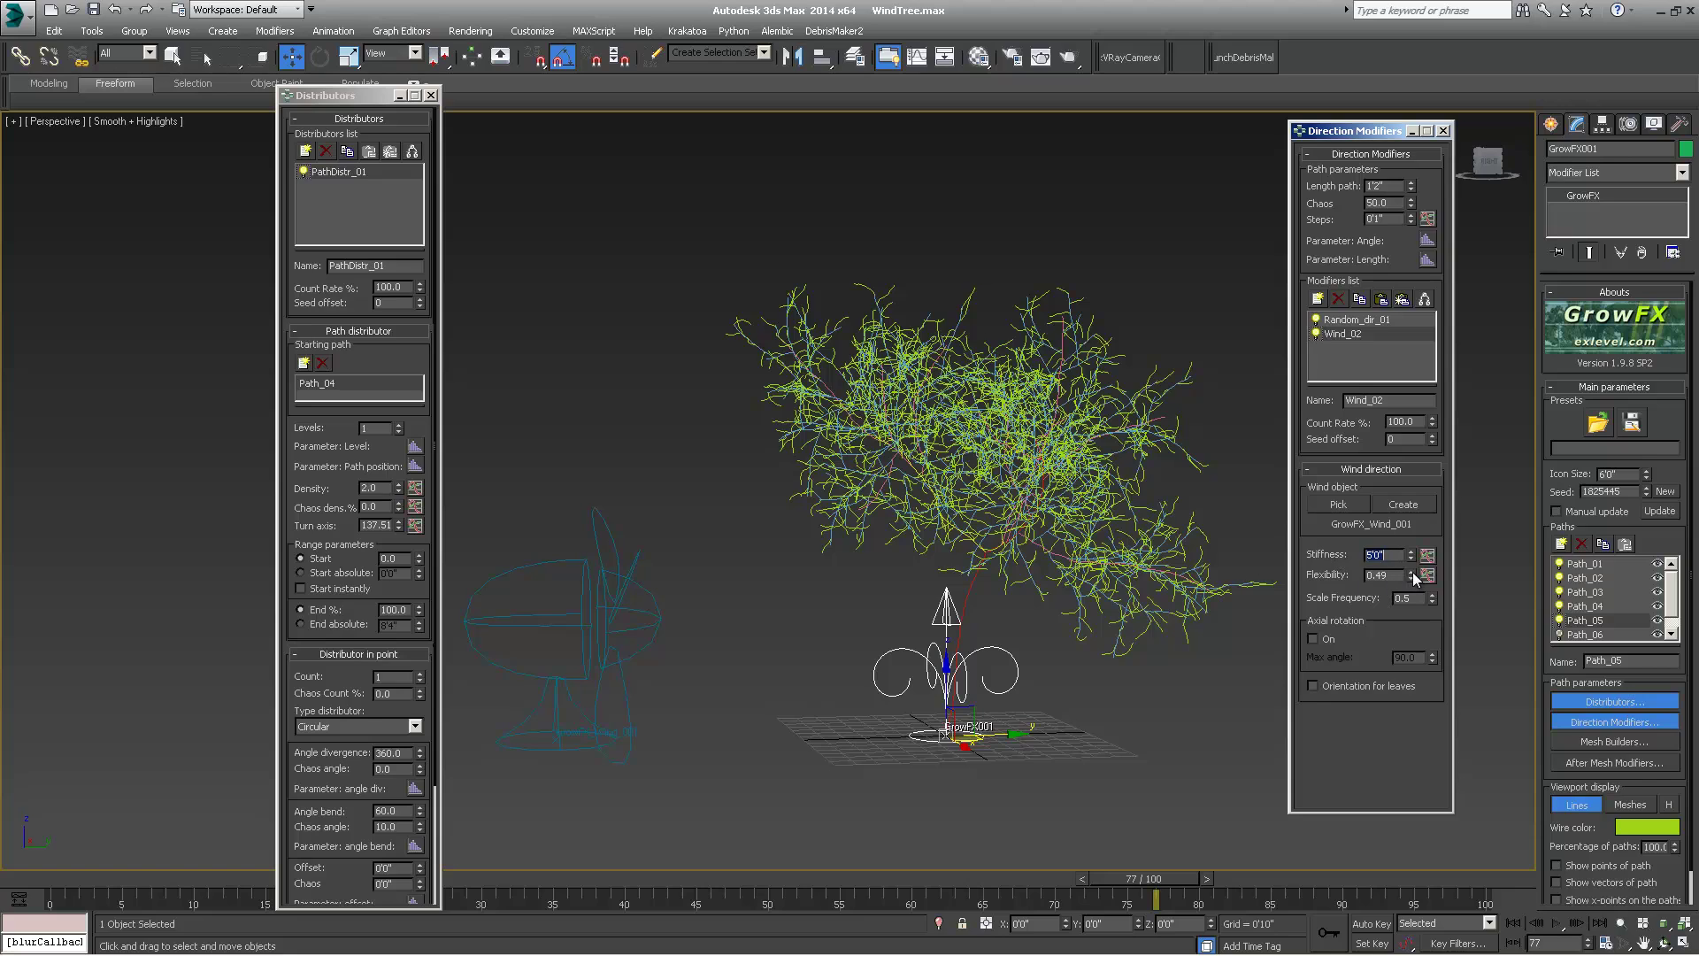
{"action": "left_click_drag", "start_coordinate": [1413, 575], "coordinate": [1411, 559]}
{"action": "left_click_drag", "start_coordinate": [1413, 549], "coordinate": [1414, 544]}
{"action": "key", "text": "Return"}
{"action": "left_click", "coordinate": [1414, 599]}
{"action": "middle_click_drag", "start_coordinate": [979, 455], "coordinate": [969, 456]}
{"action": "left_click_drag", "start_coordinate": [60, 873], "coordinate": [322, 890]}
{"action": "key", "text": "w"}
- Set Path_05's wind Scale Frequency to 0.7 and Stiffness to 2'0", and preview the animation up to frame 88
{"action": "left_click", "coordinate": [1415, 600]}
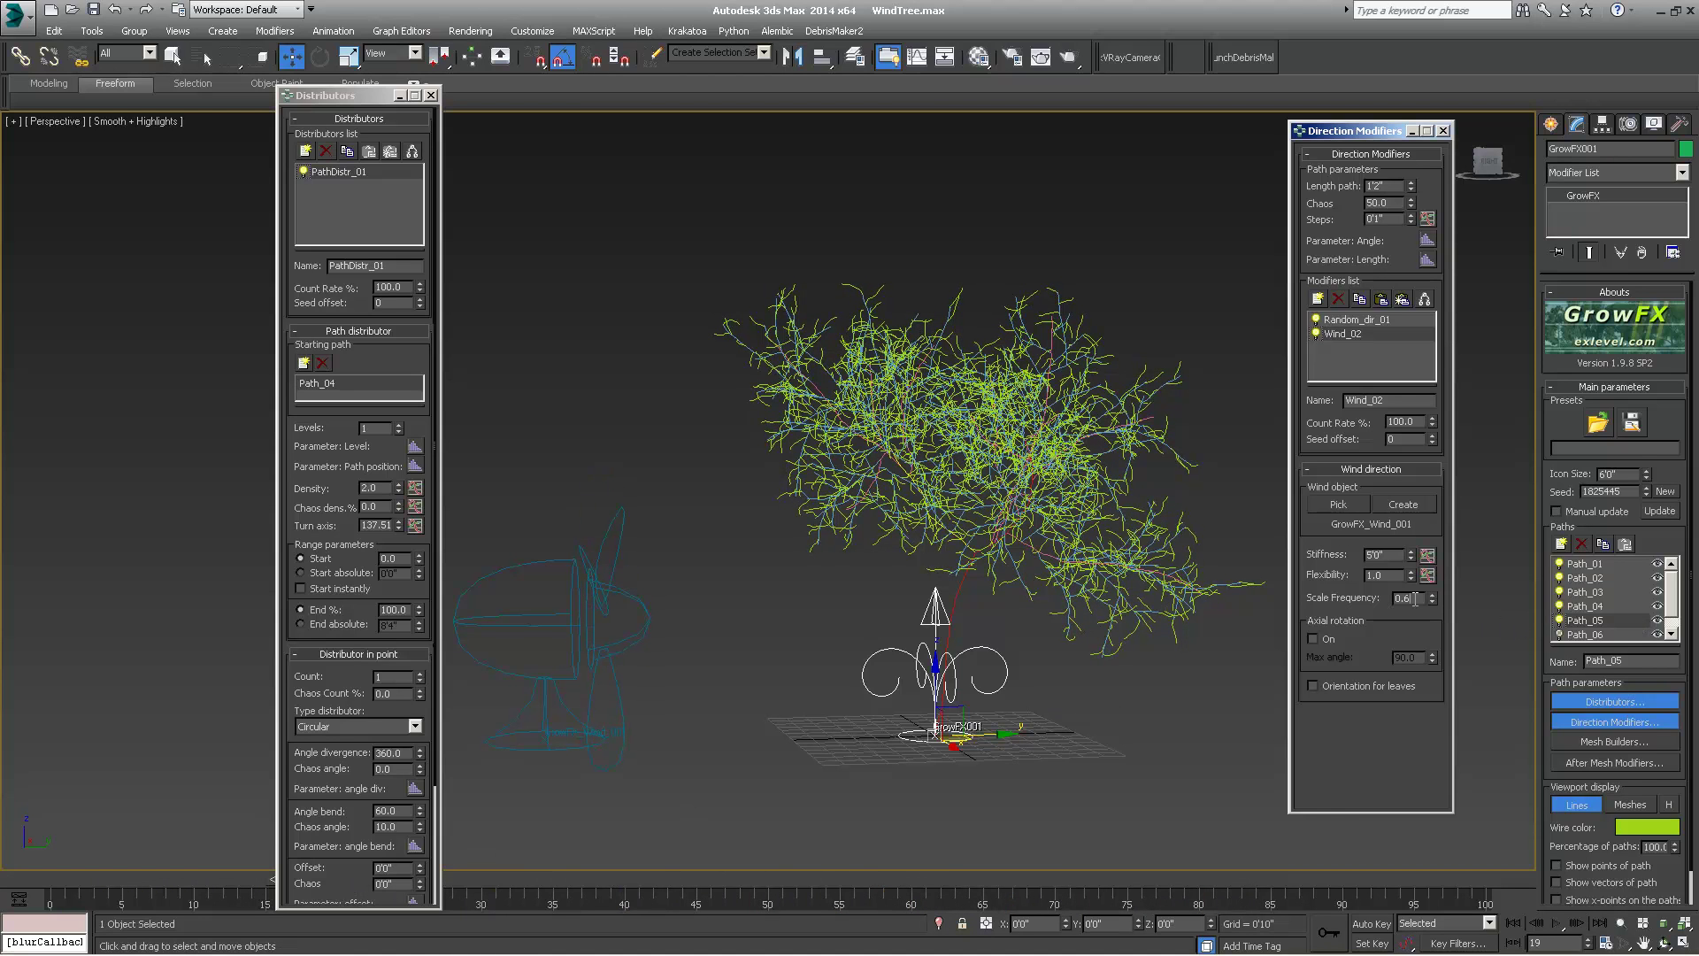
{"action": "left_click", "coordinate": [1386, 554]}
{"action": "key", "text": "Return"}
{"action": "left_click_drag", "start_coordinate": [35, 876], "coordinate": [1285, 892]}
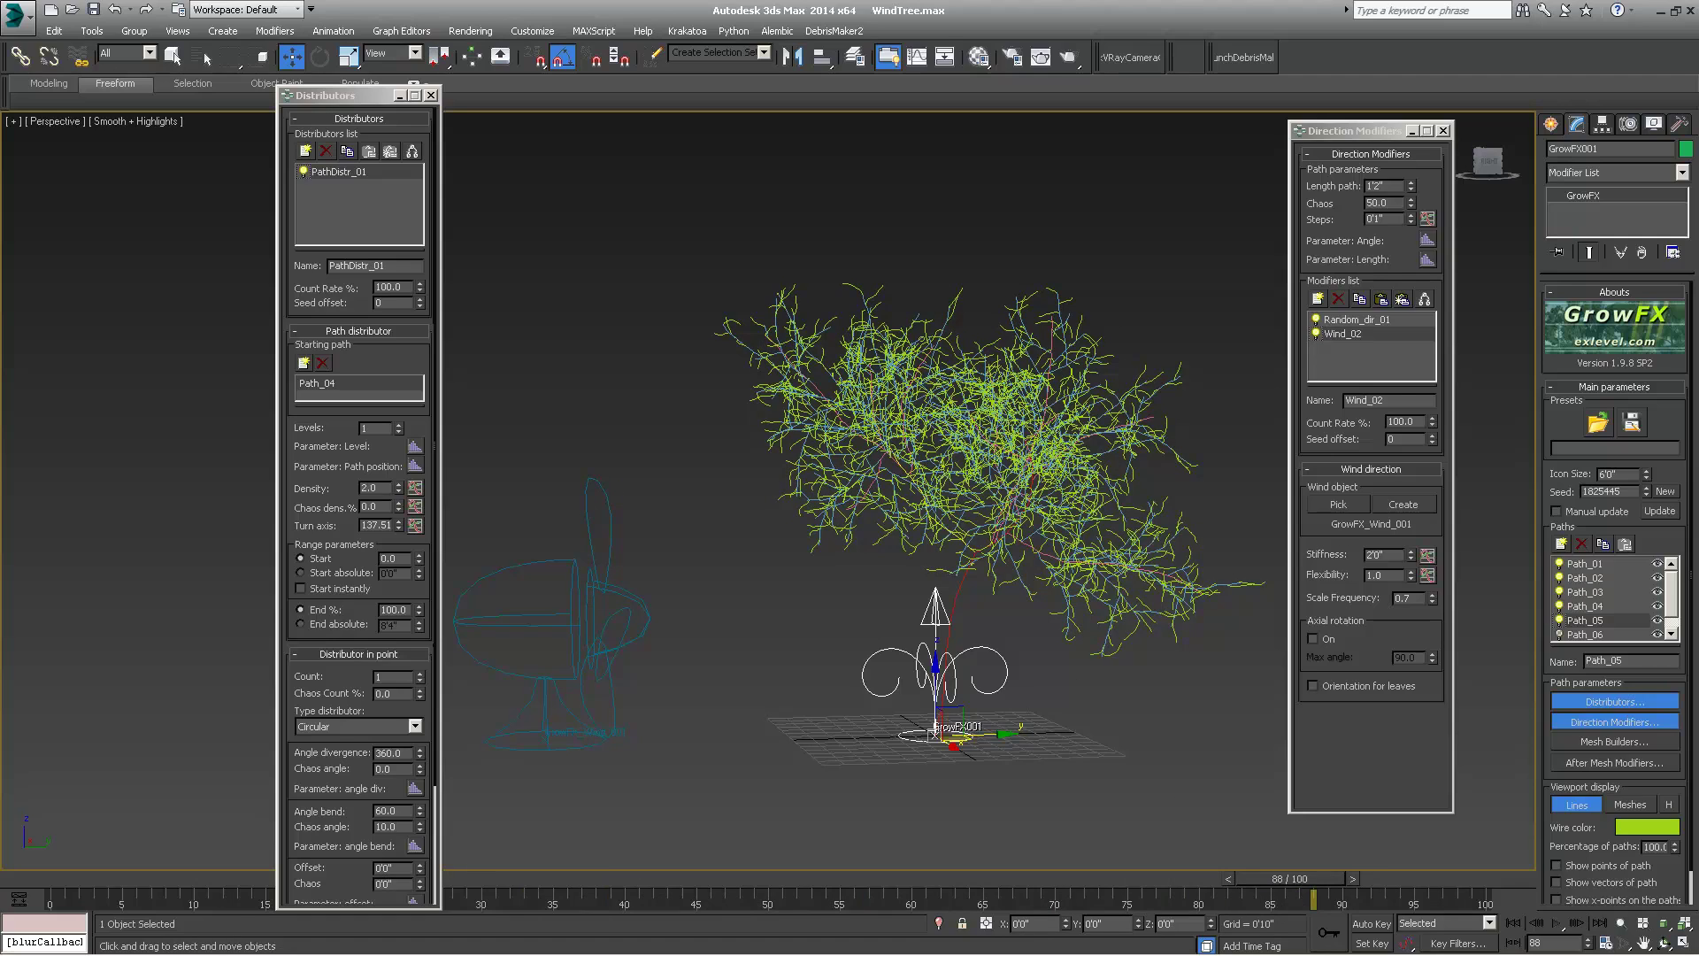
- Turn on Path_06 and paste the copied wind modifier onto it
{"action": "left_click", "coordinate": [1577, 635]}
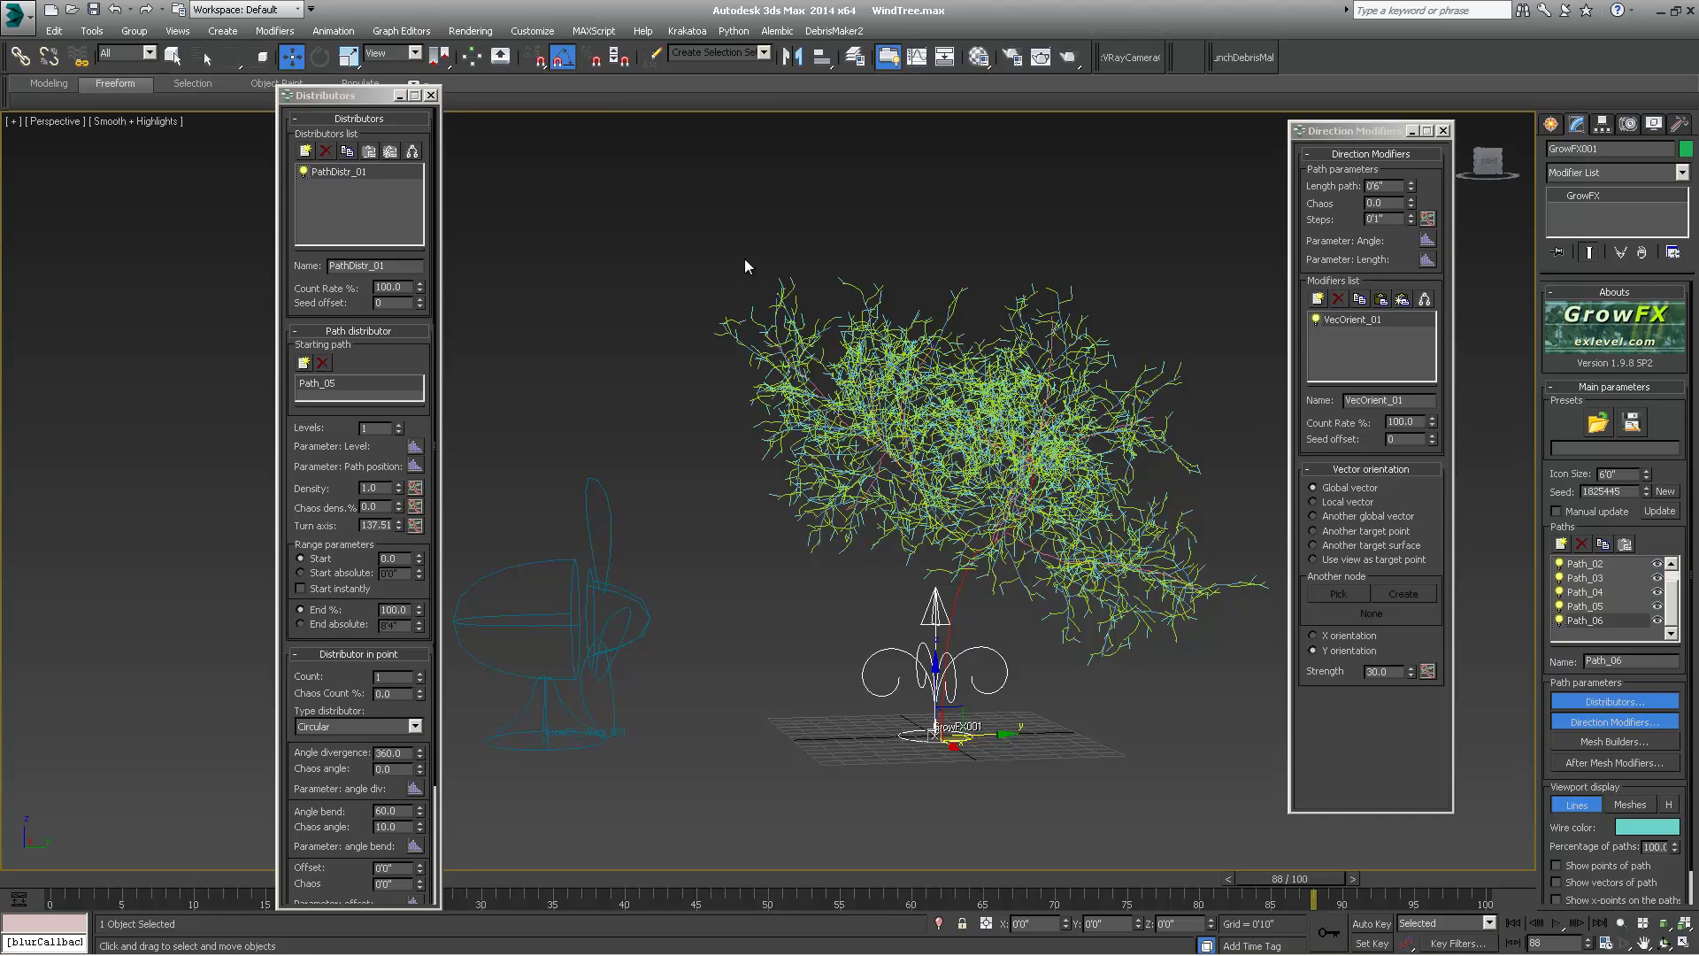
{"action": "scroll", "coordinate": [916, 370], "scroll_direction": "up", "scroll_amount": 5}
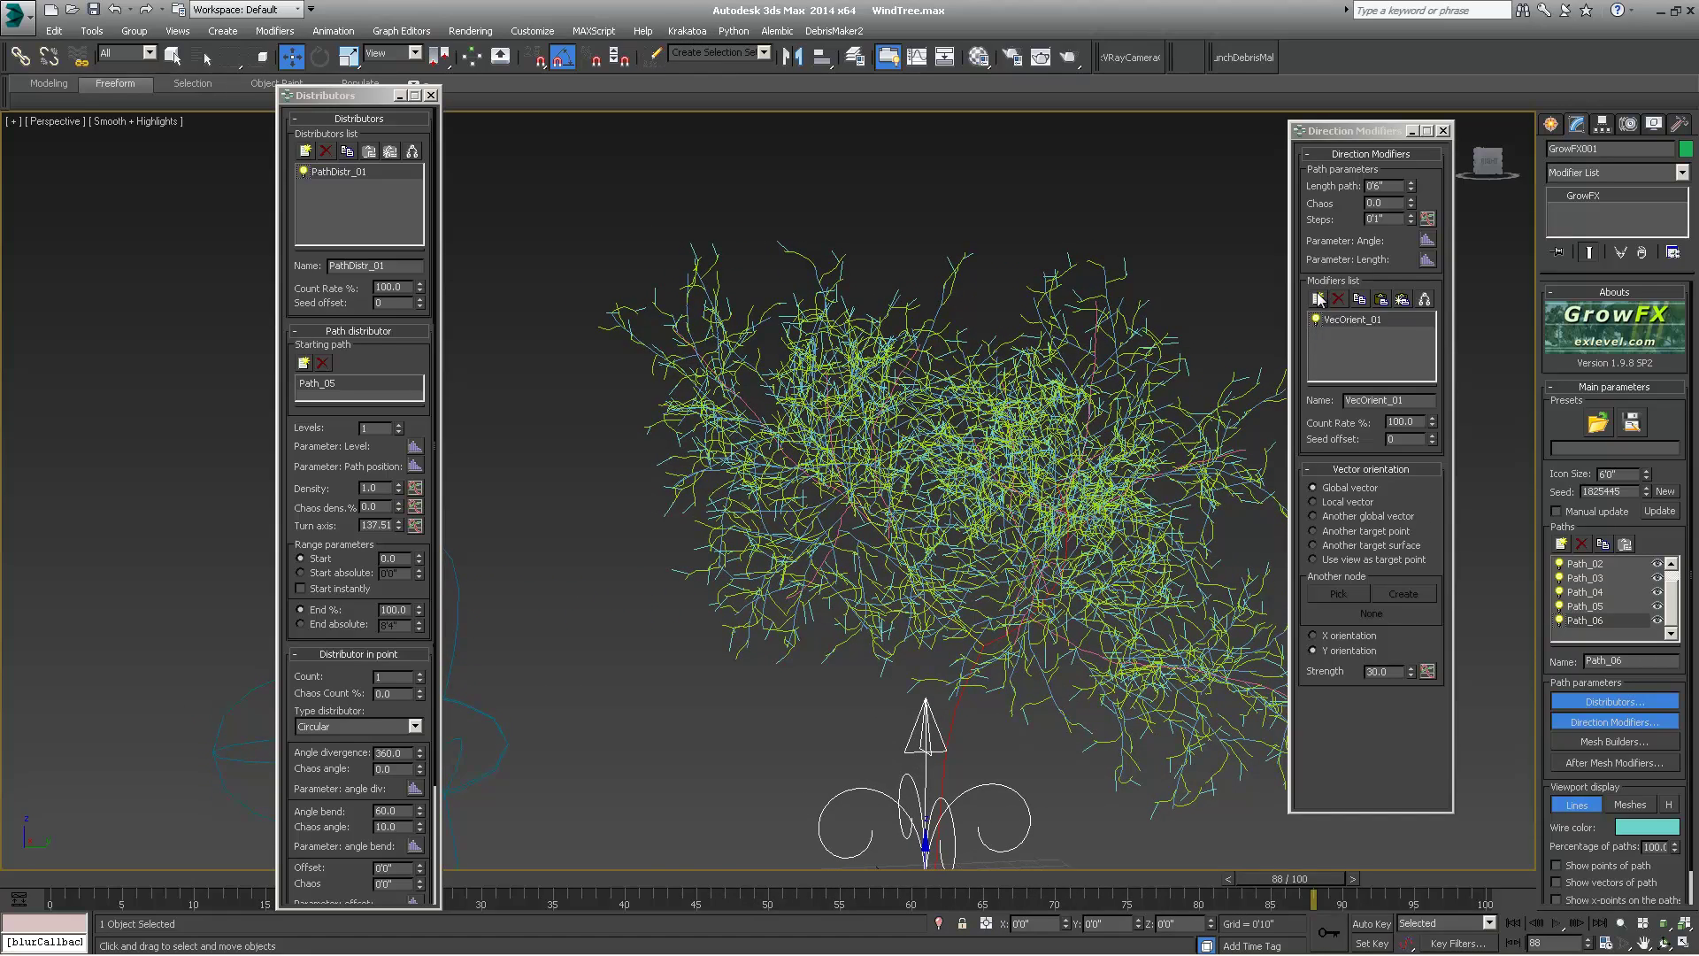
{"action": "left_click", "coordinate": [1385, 299]}
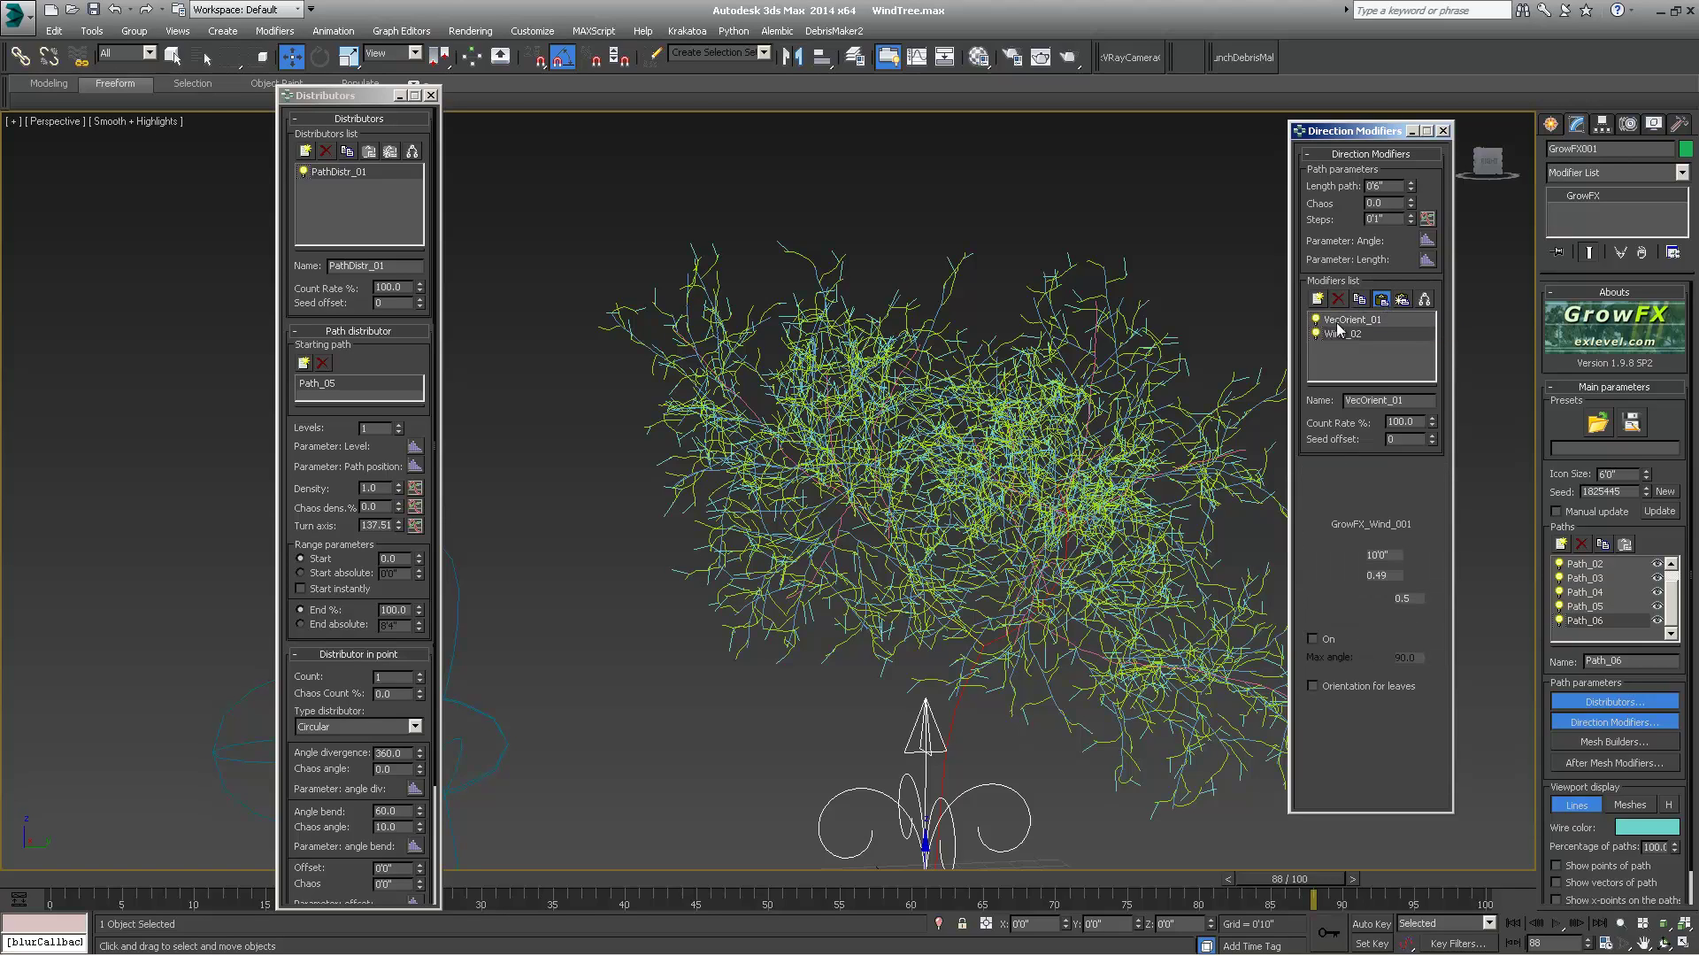
- Set the Scale Frequency to 0.7 and the Stiffness to 2'0" for Path_06's wind modifier
{"action": "left_click", "coordinate": [1341, 333]}
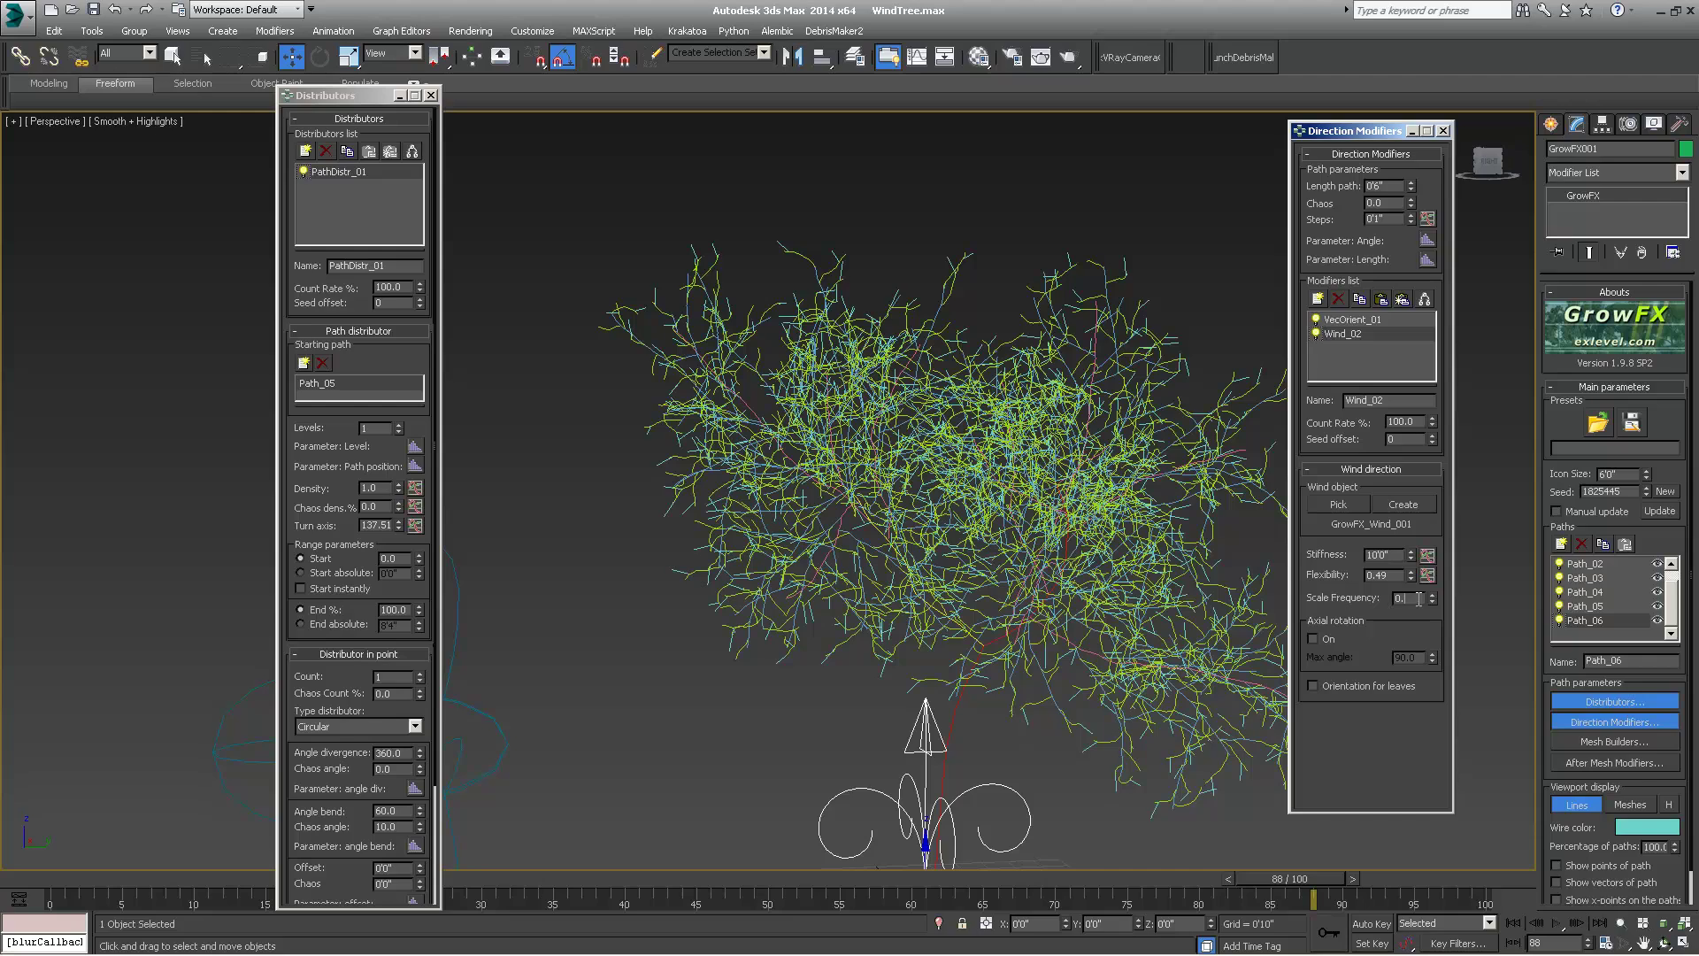
{"action": "left_click", "coordinate": [1386, 555]}
{"action": "type", "text": "2"}
{"action": "key", "text": "Return"}
- Turn on Axial rotation for Path_06's wind modifier and preview the animation up to frame 97
{"action": "left_click", "coordinate": [1313, 639]}
{"action": "left_click_drag", "start_coordinate": [67, 875], "coordinate": [214, 878]}
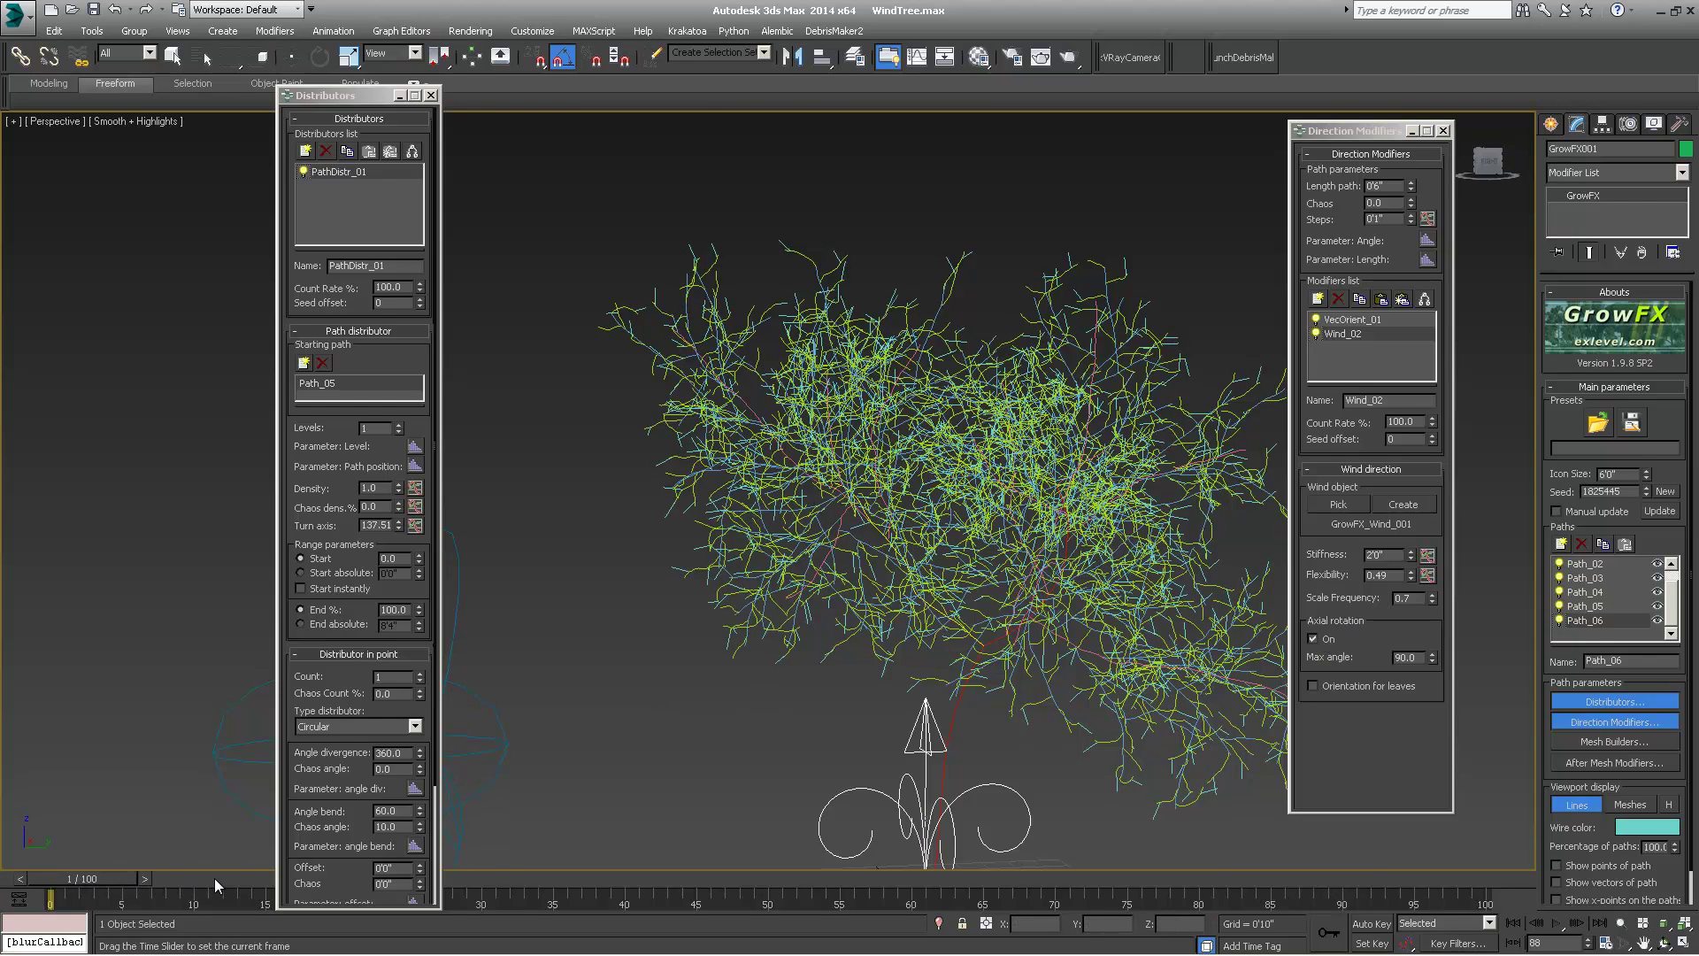
{"action": "left_click_drag", "start_coordinate": [331, 879], "coordinate": [1323, 855]}
{"action": "key", "text": "w"}
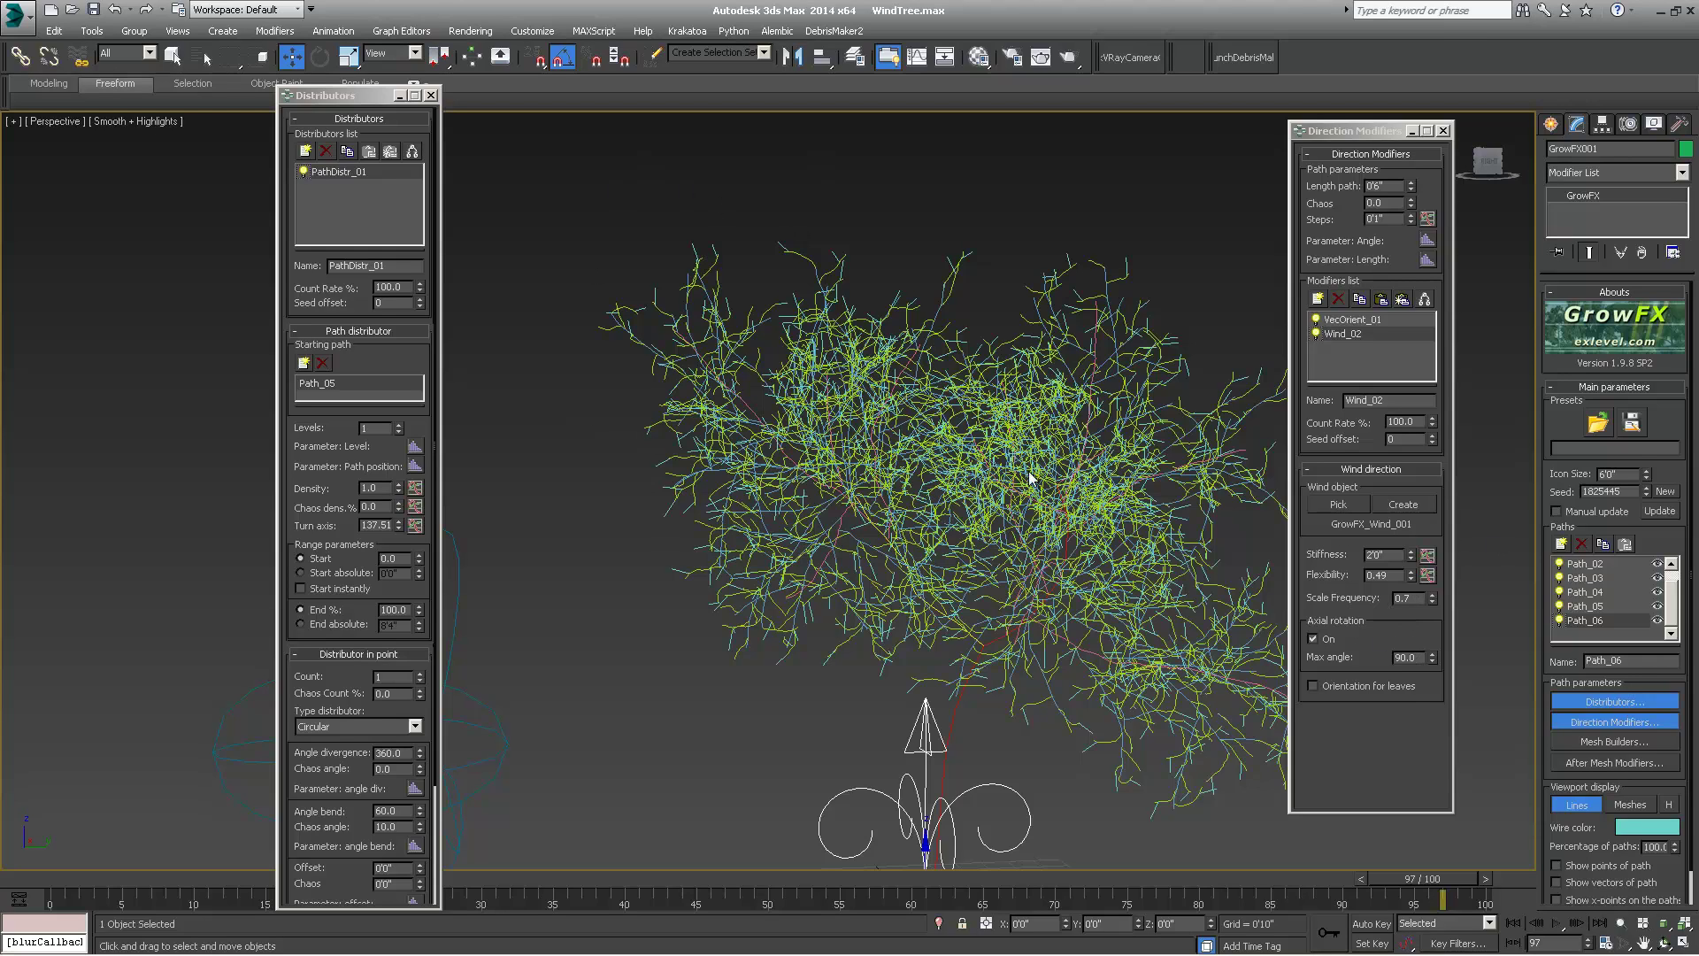
- Set the axial rotation Max angle of Path_06's wind modifier to 35
{"action": "left_click", "coordinate": [1412, 658]}
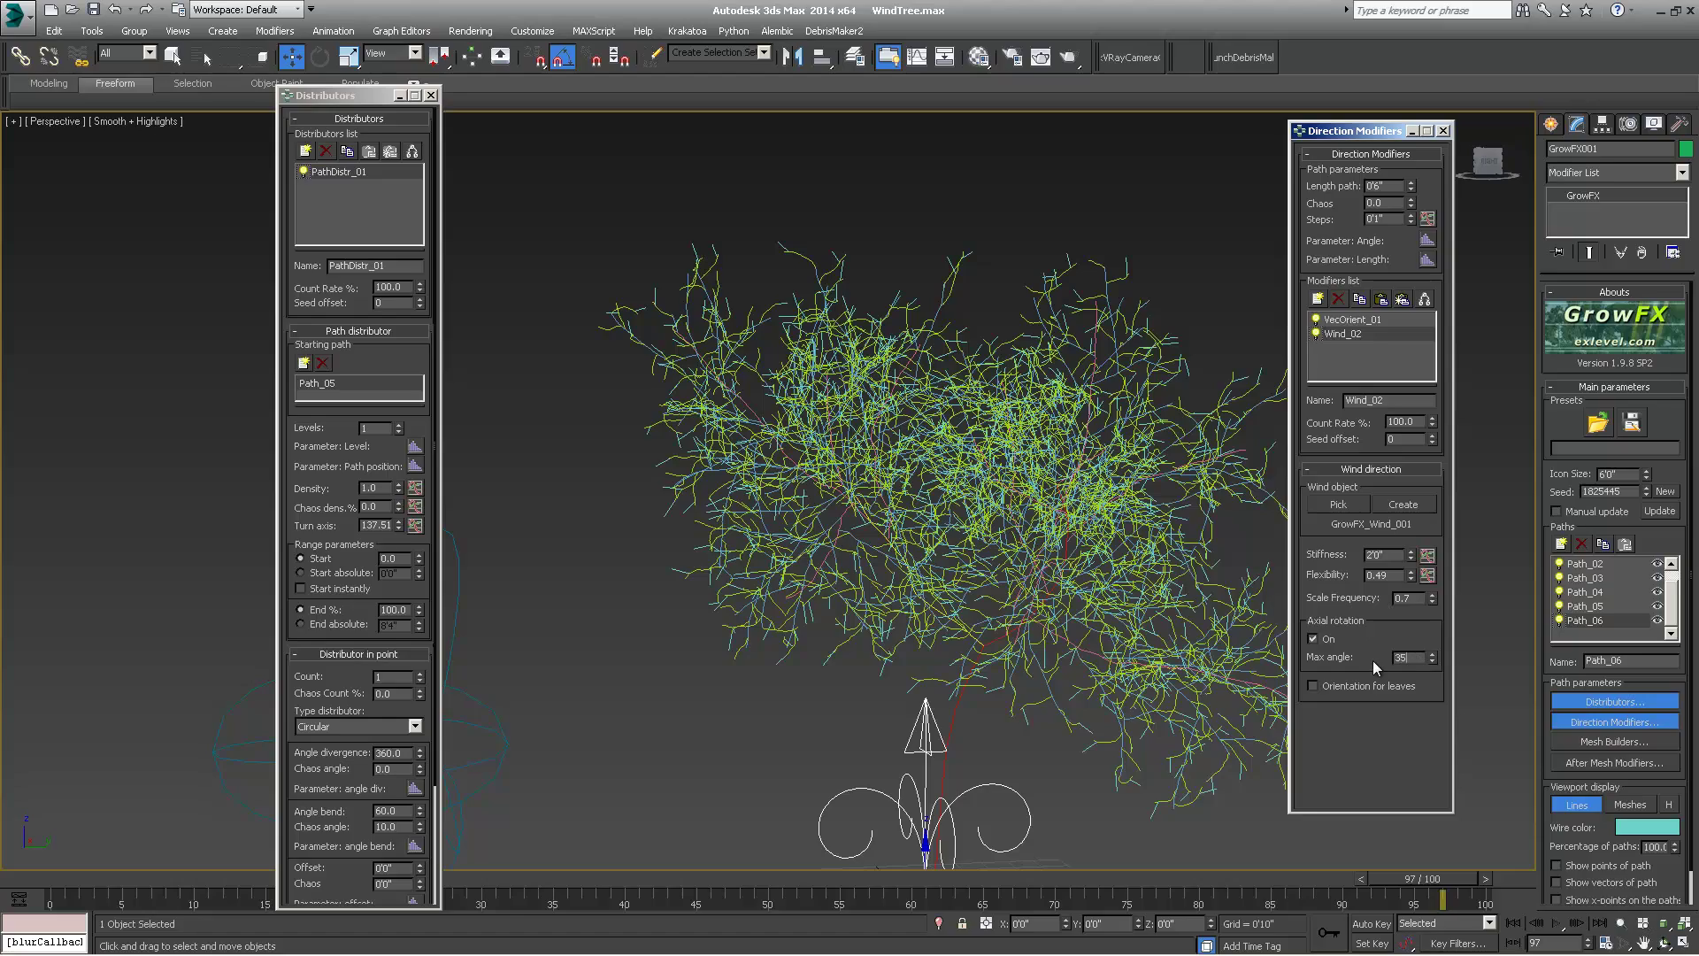
{"action": "type", "text": "35"}
{"action": "key", "text": "Return"}
{"action": "middle_click_drag", "start_coordinate": [991, 522], "coordinate": [959, 508], "text": "alt"}
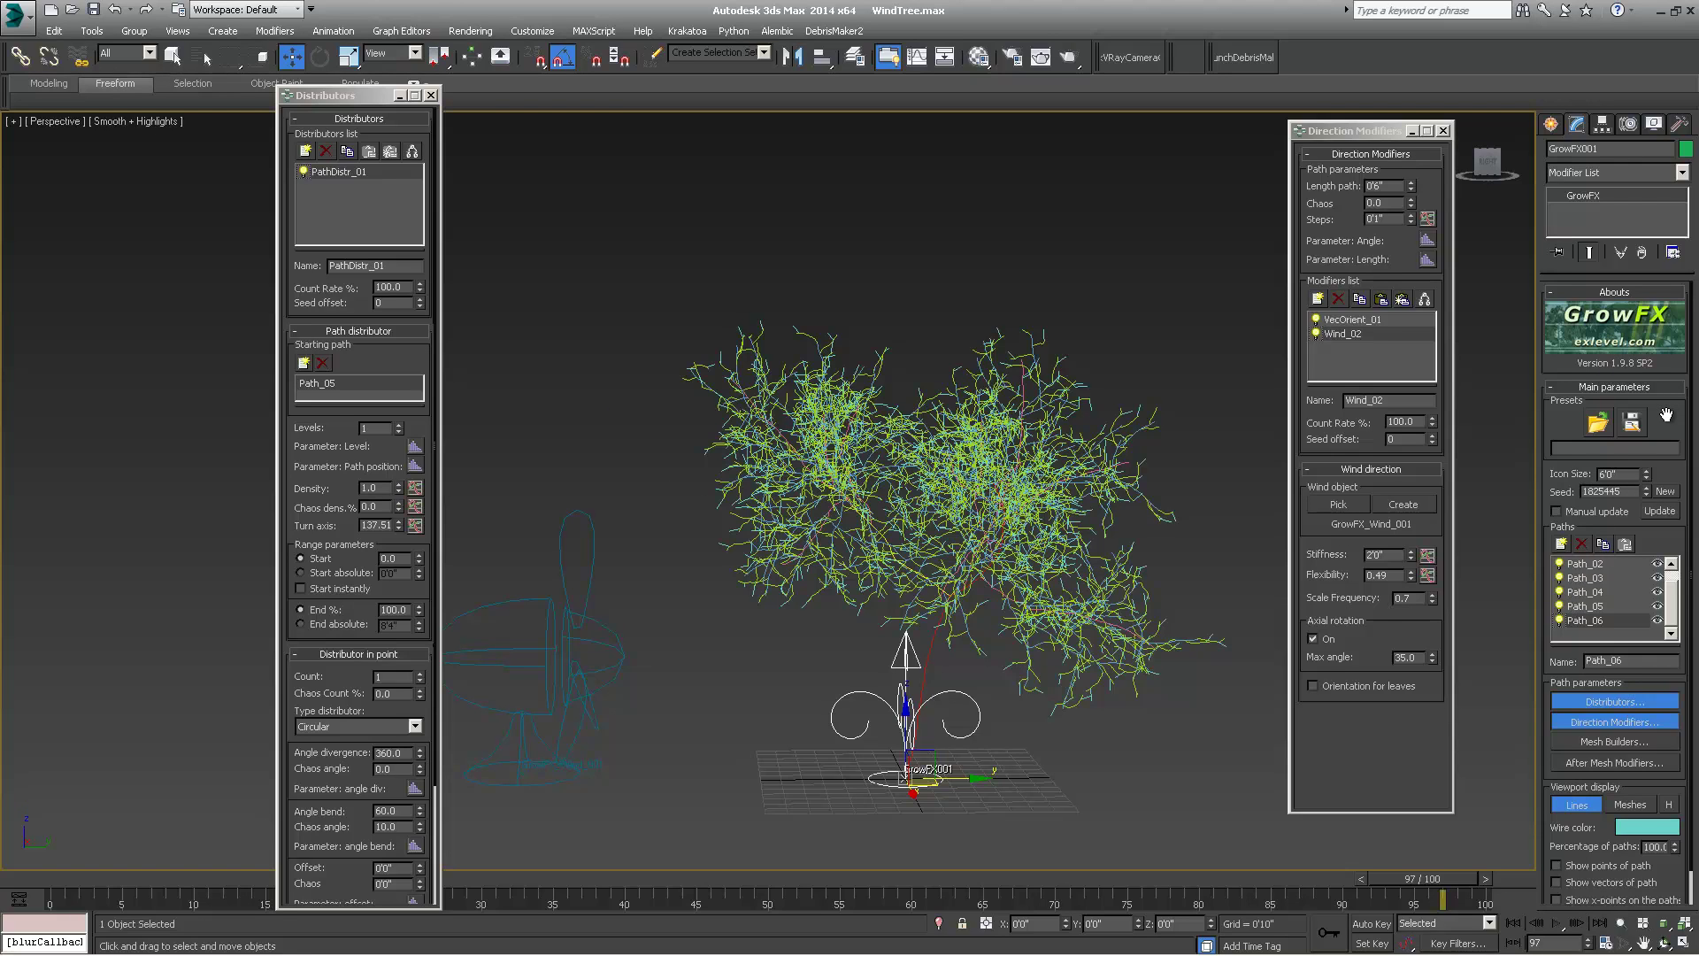
- Open the mesh builders for Path_06 and add a Leaves mesh
{"action": "scroll", "coordinate": [1651, 414], "scroll_direction": "down", "scroll_amount": 1}
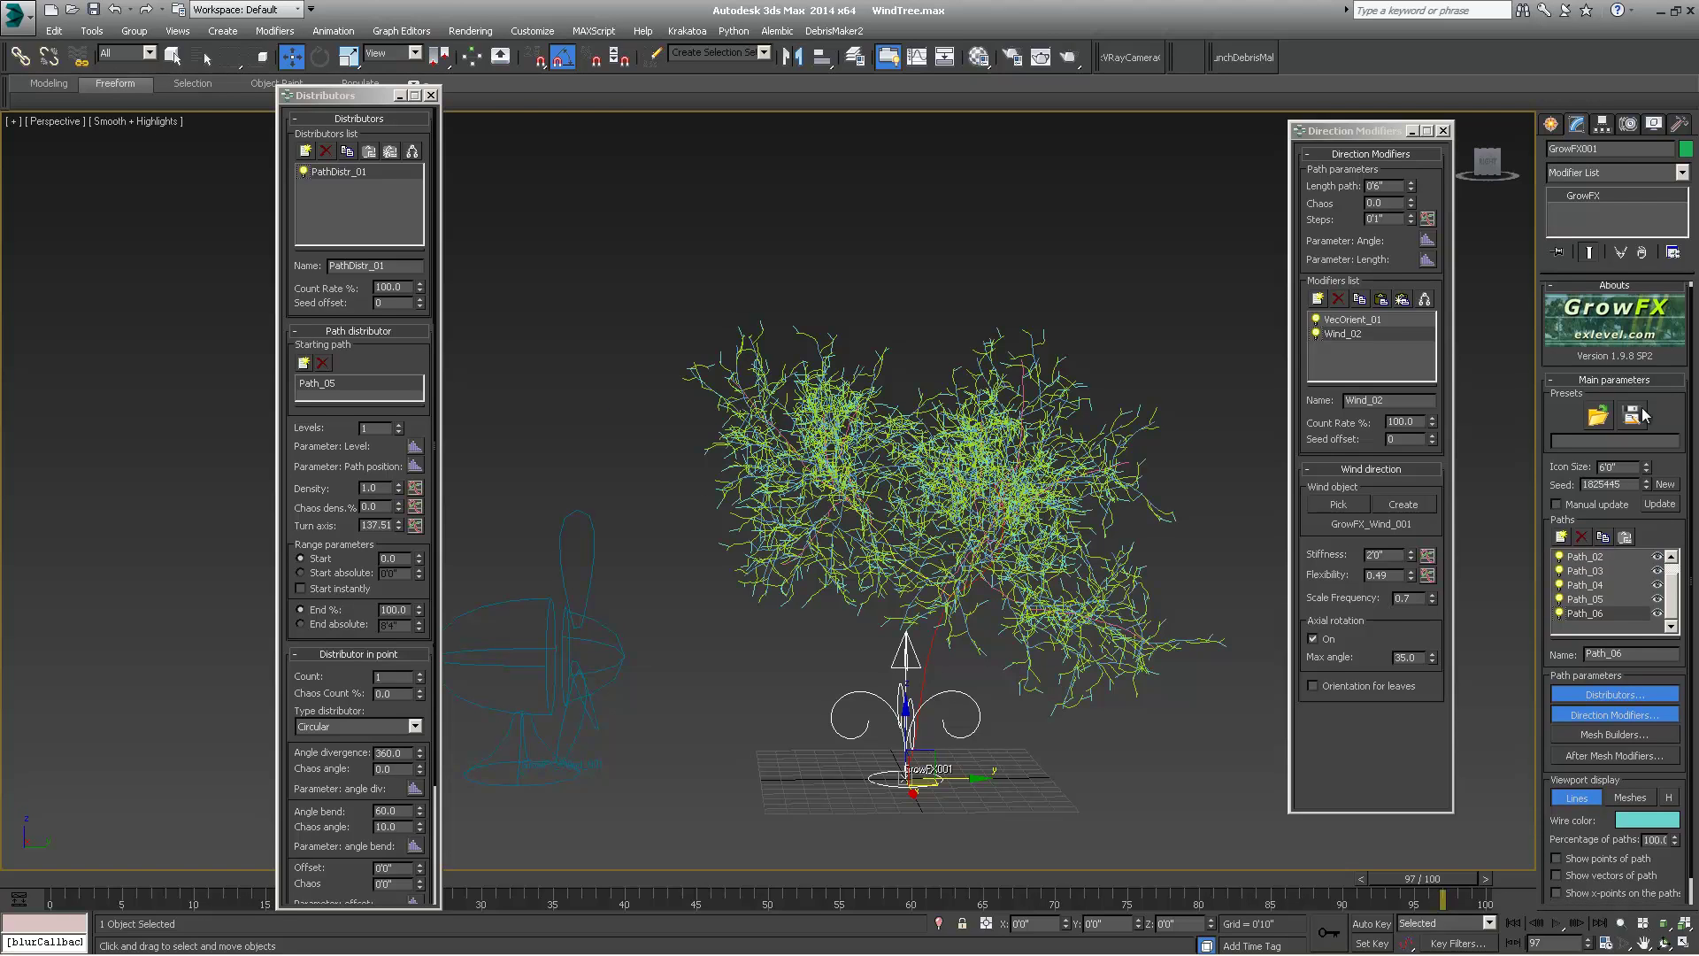
{"action": "left_click", "coordinate": [1611, 735]}
{"action": "left_click_drag", "start_coordinate": [395, 147], "coordinate": [473, 145]}
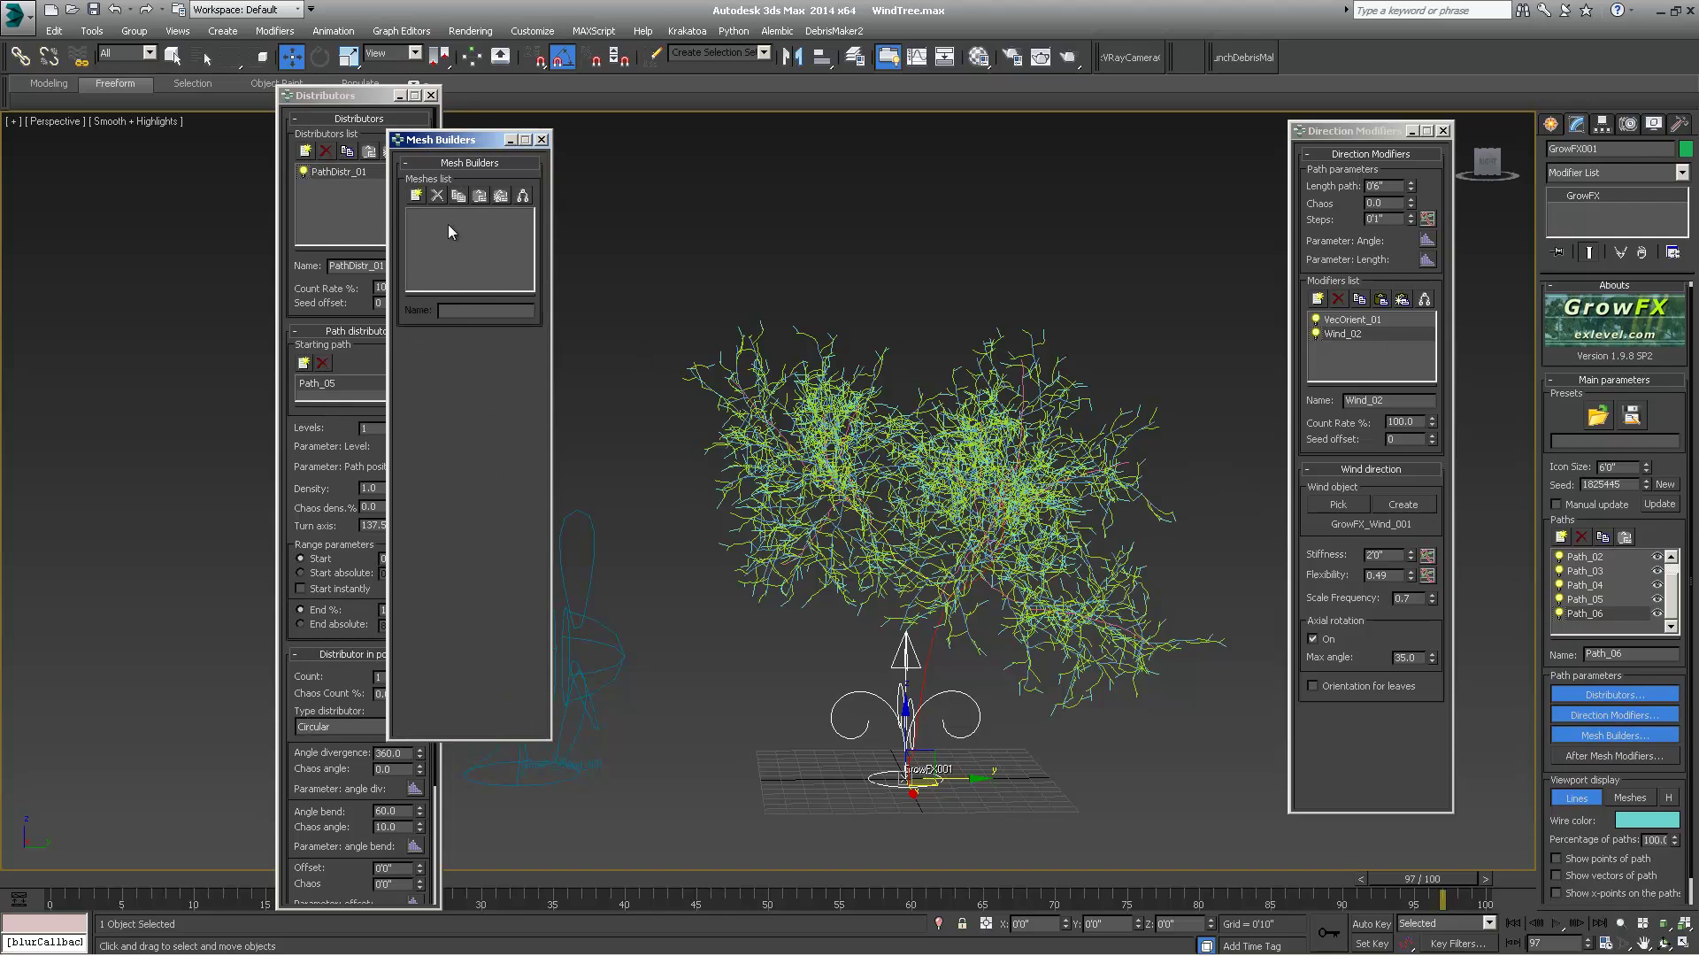
{"action": "left_click", "coordinate": [416, 196]}
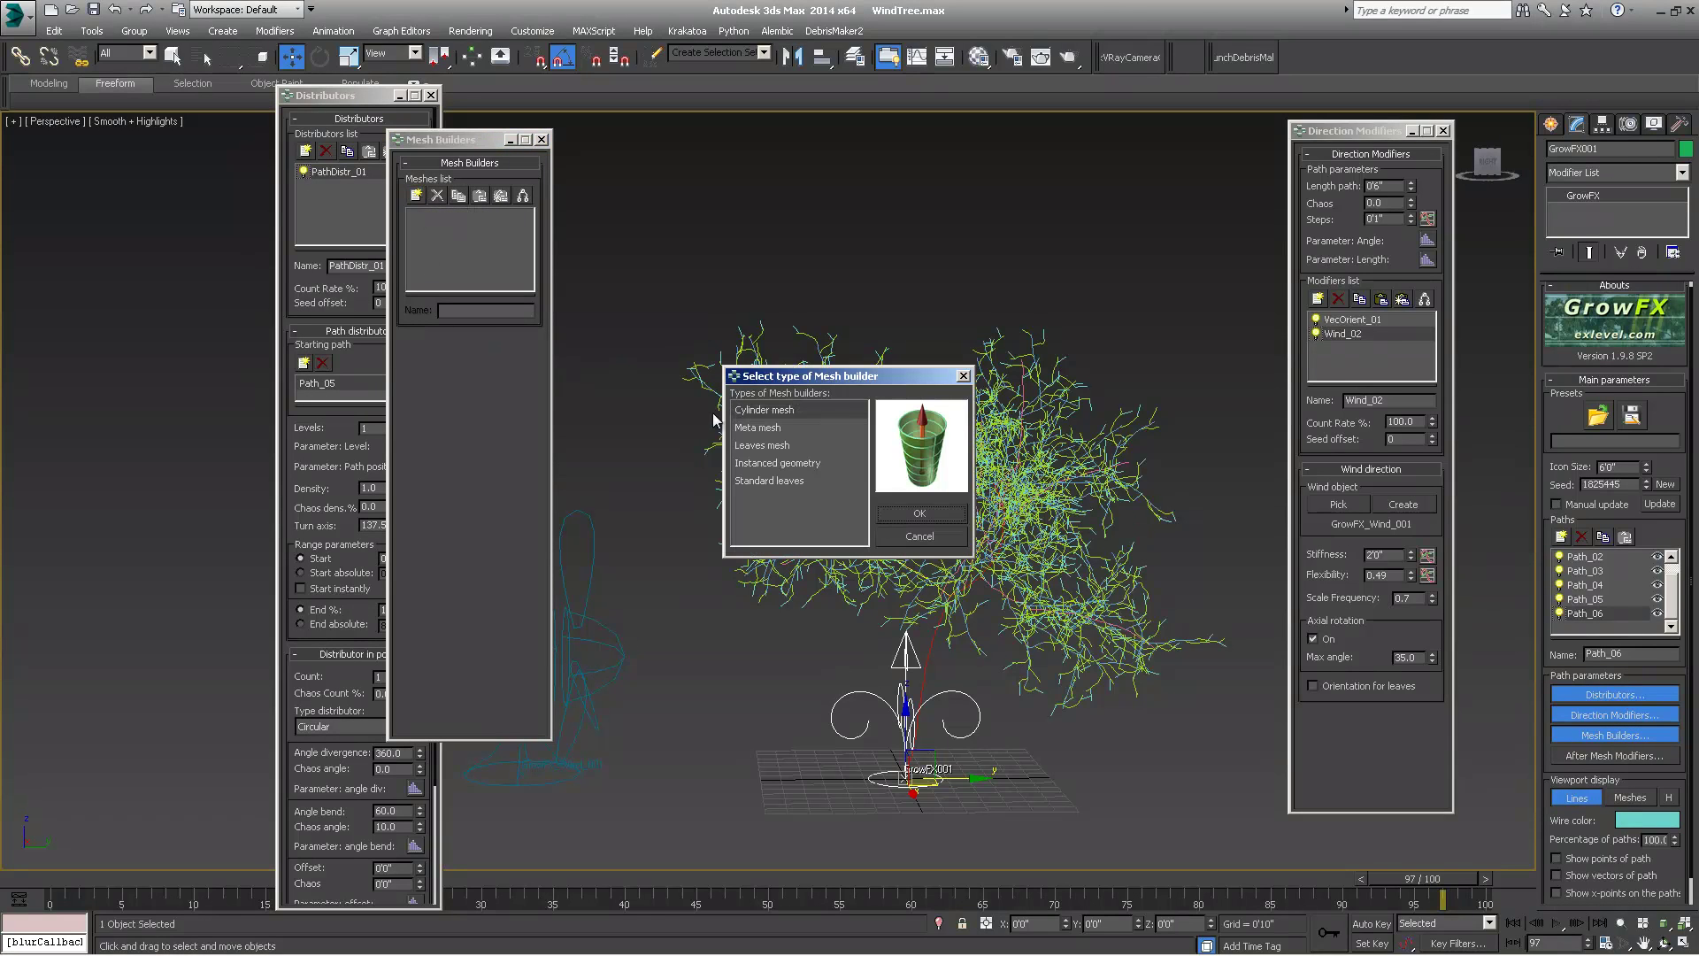
{"action": "left_click", "coordinate": [745, 445]}
{"action": "left_click", "coordinate": [920, 513]}
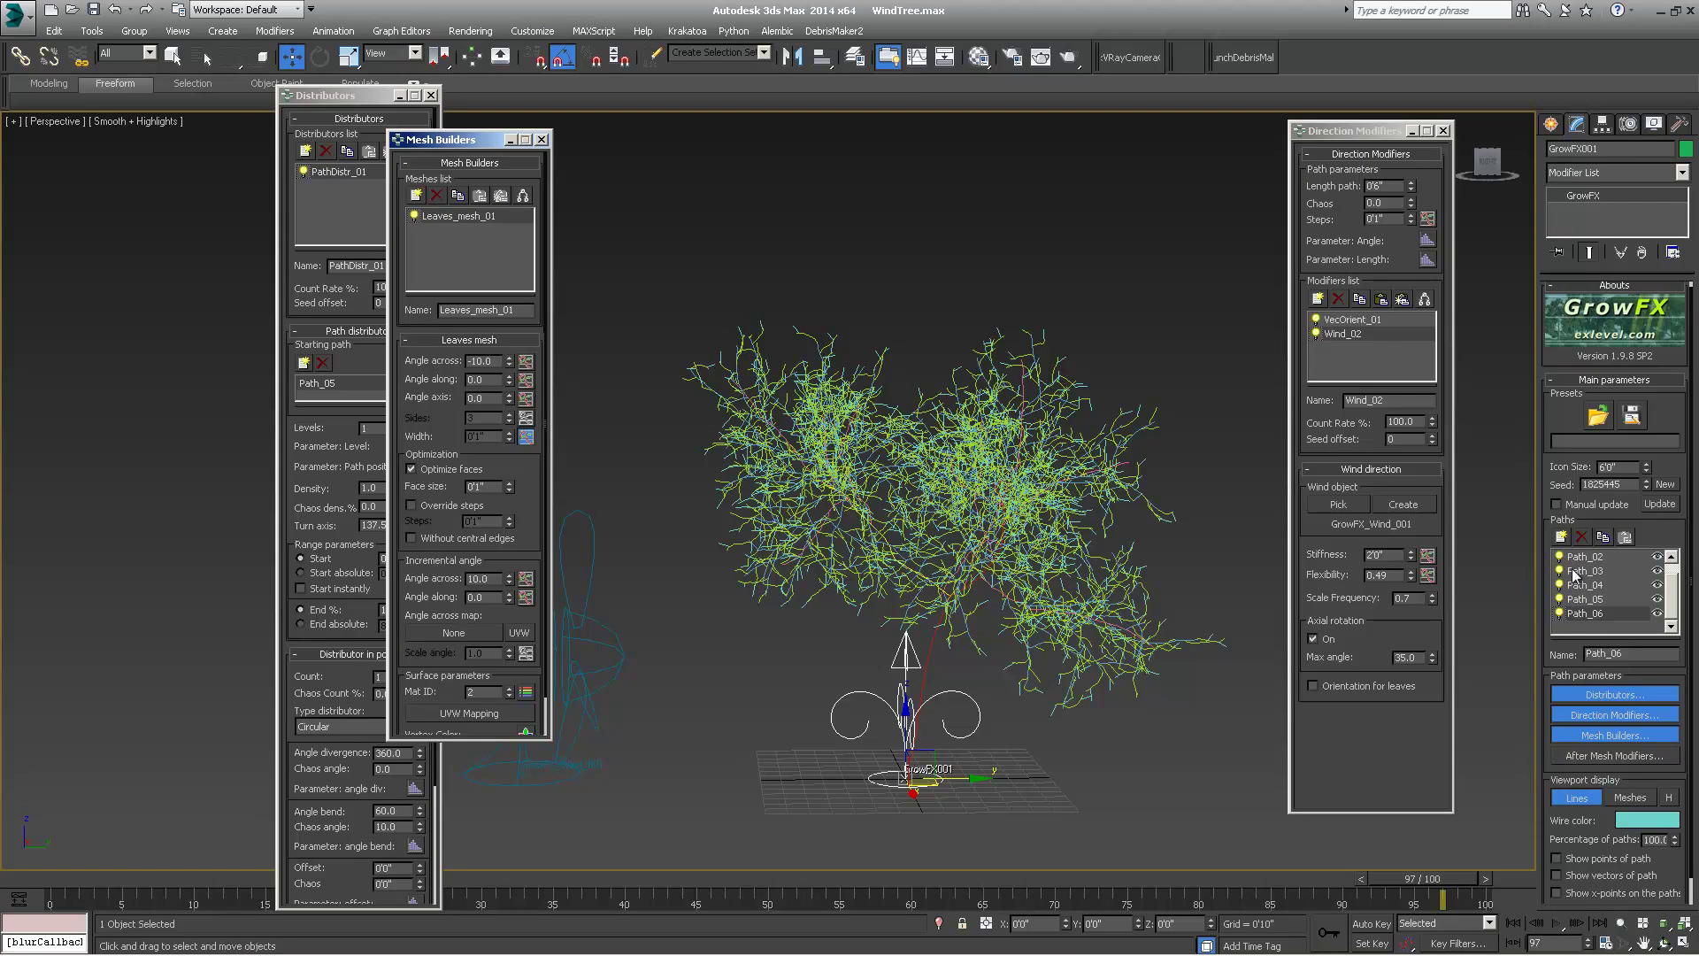
- Make Path_01 the active path and turn off Path_03 through Path_06
{"action": "left_click", "coordinate": [1584, 600]}
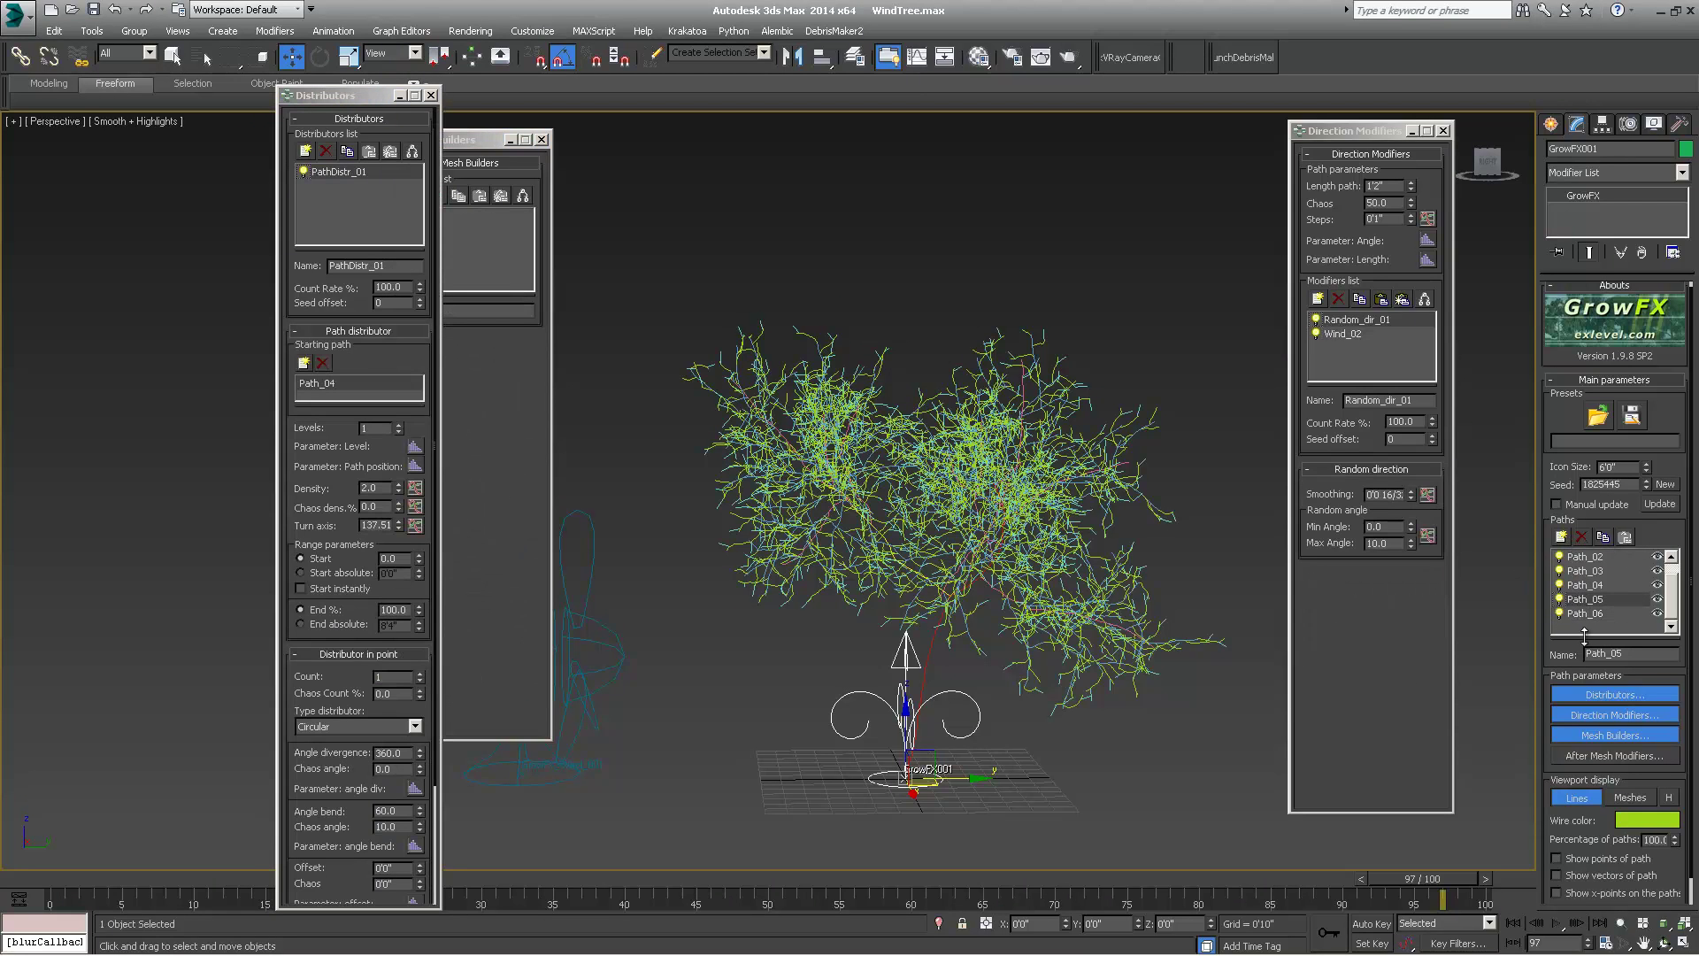
{"action": "scroll", "coordinate": [1567, 611], "scroll_direction": "up", "scroll_amount": 1}
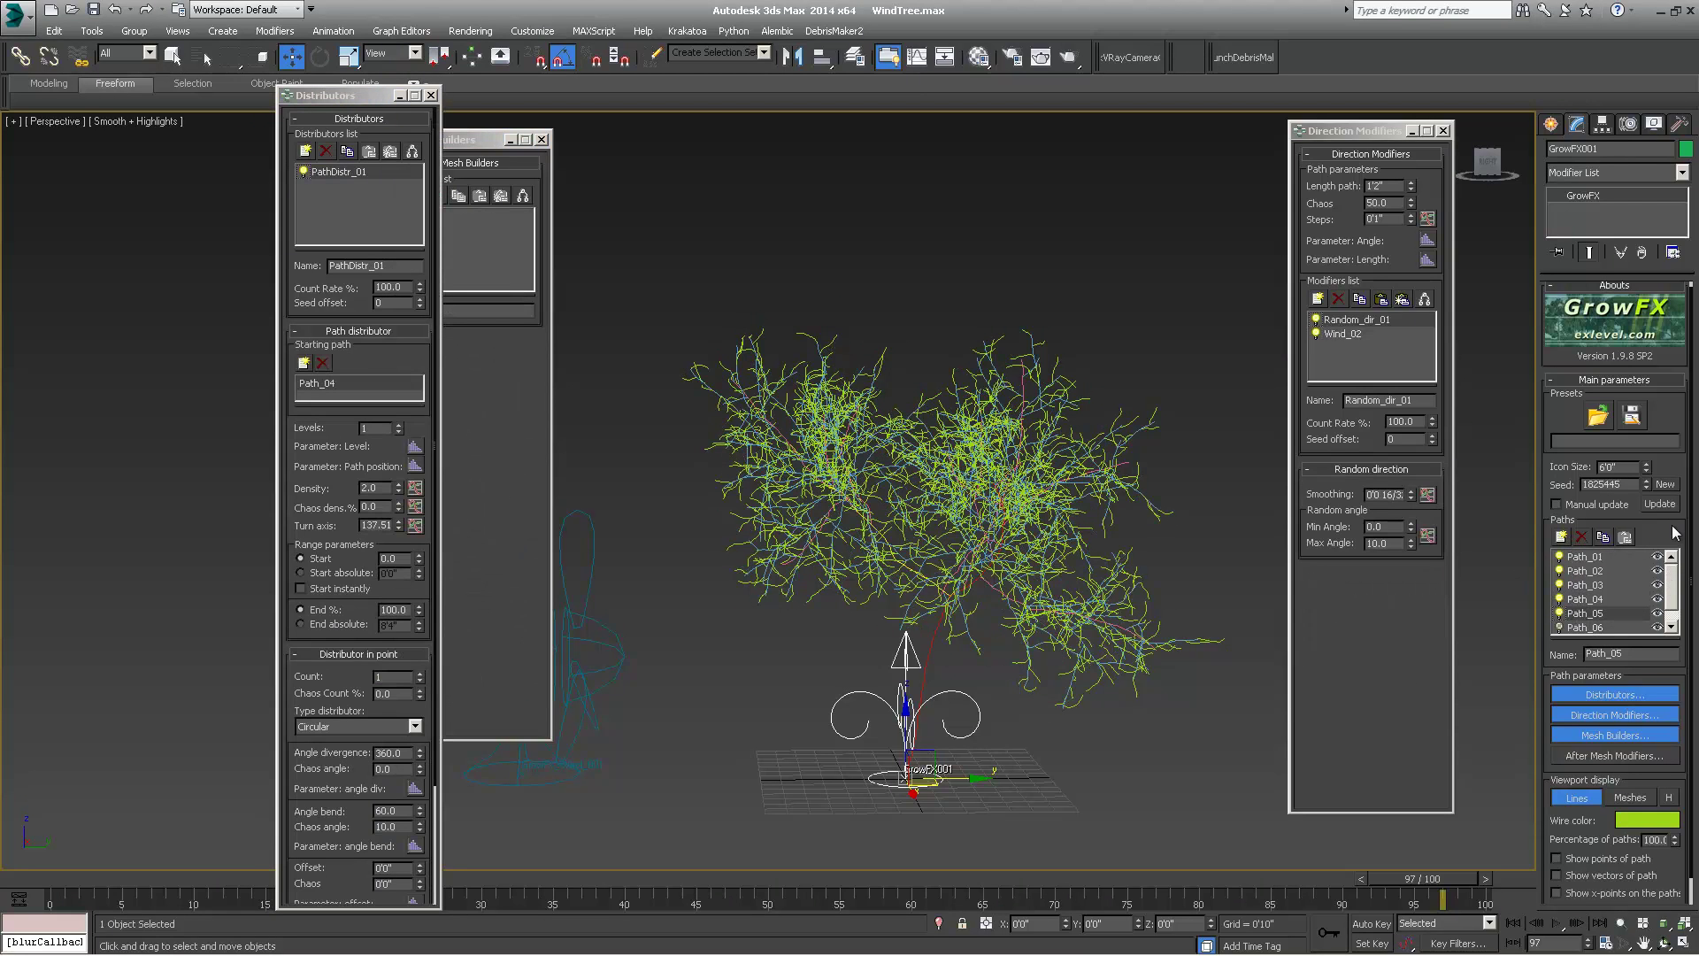
{"action": "left_click", "coordinate": [1573, 602]}
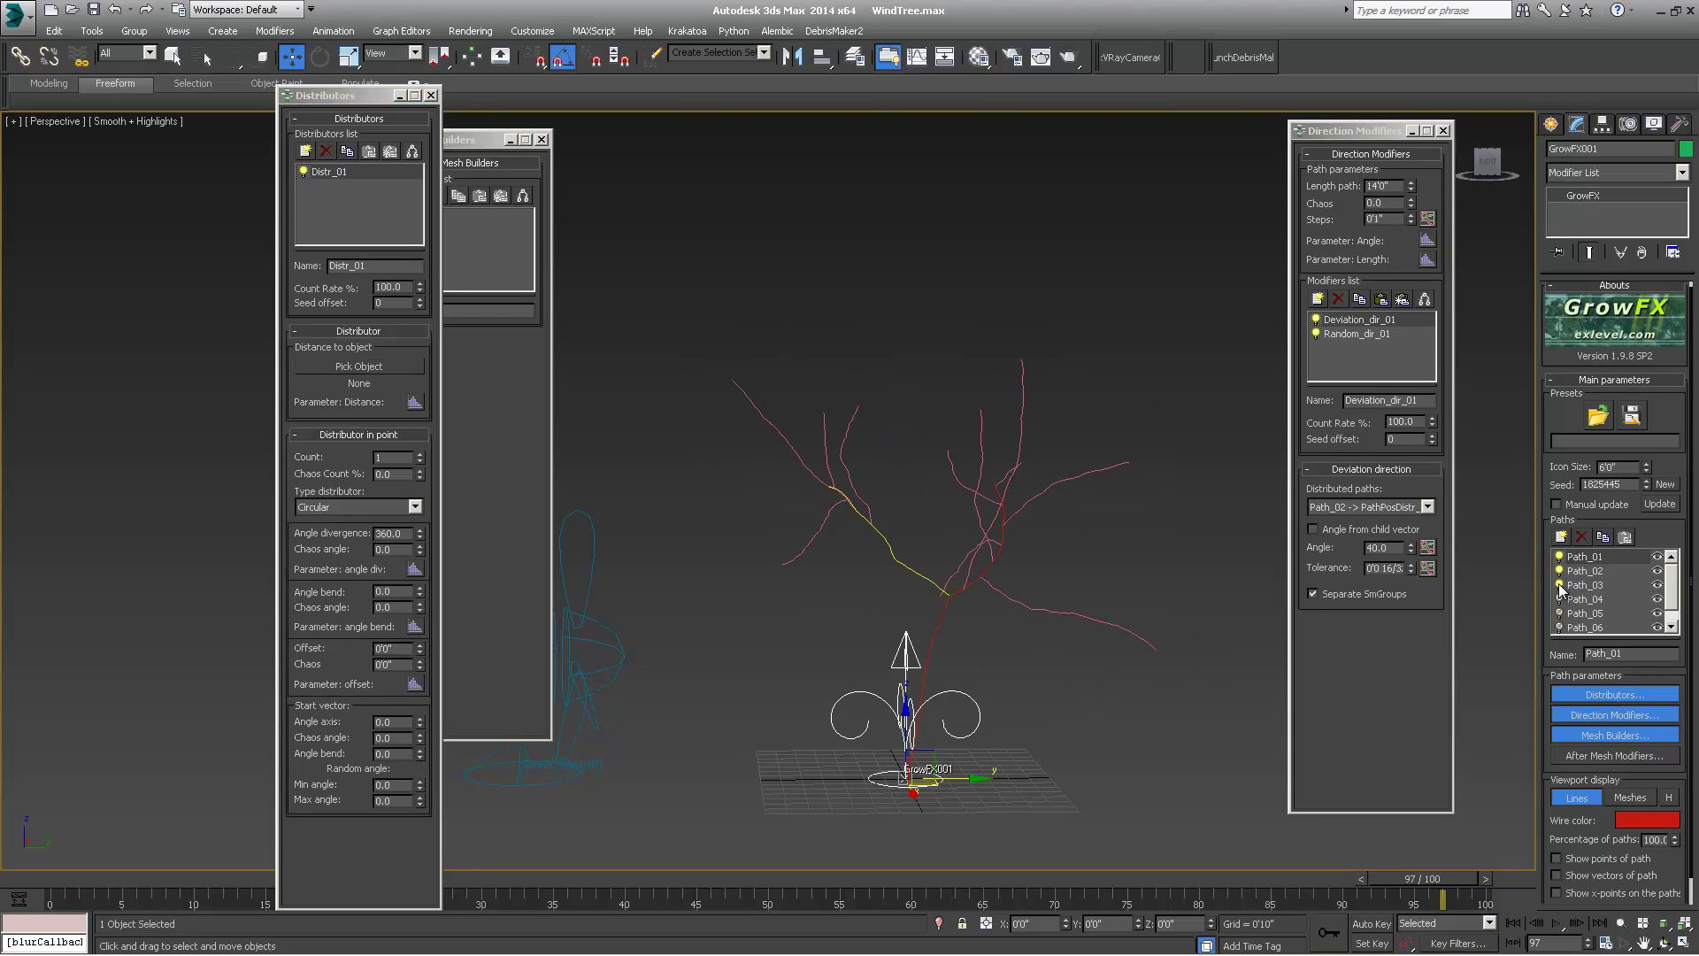
{"action": "left_click", "coordinate": [1560, 585]}
- Add a Cylinder mesh builder to Path_01 and switch the viewport display from lines to meshes
{"action": "left_click_drag", "start_coordinate": [478, 139], "coordinate": [528, 133]}
{"action": "left_click", "coordinate": [467, 191]}
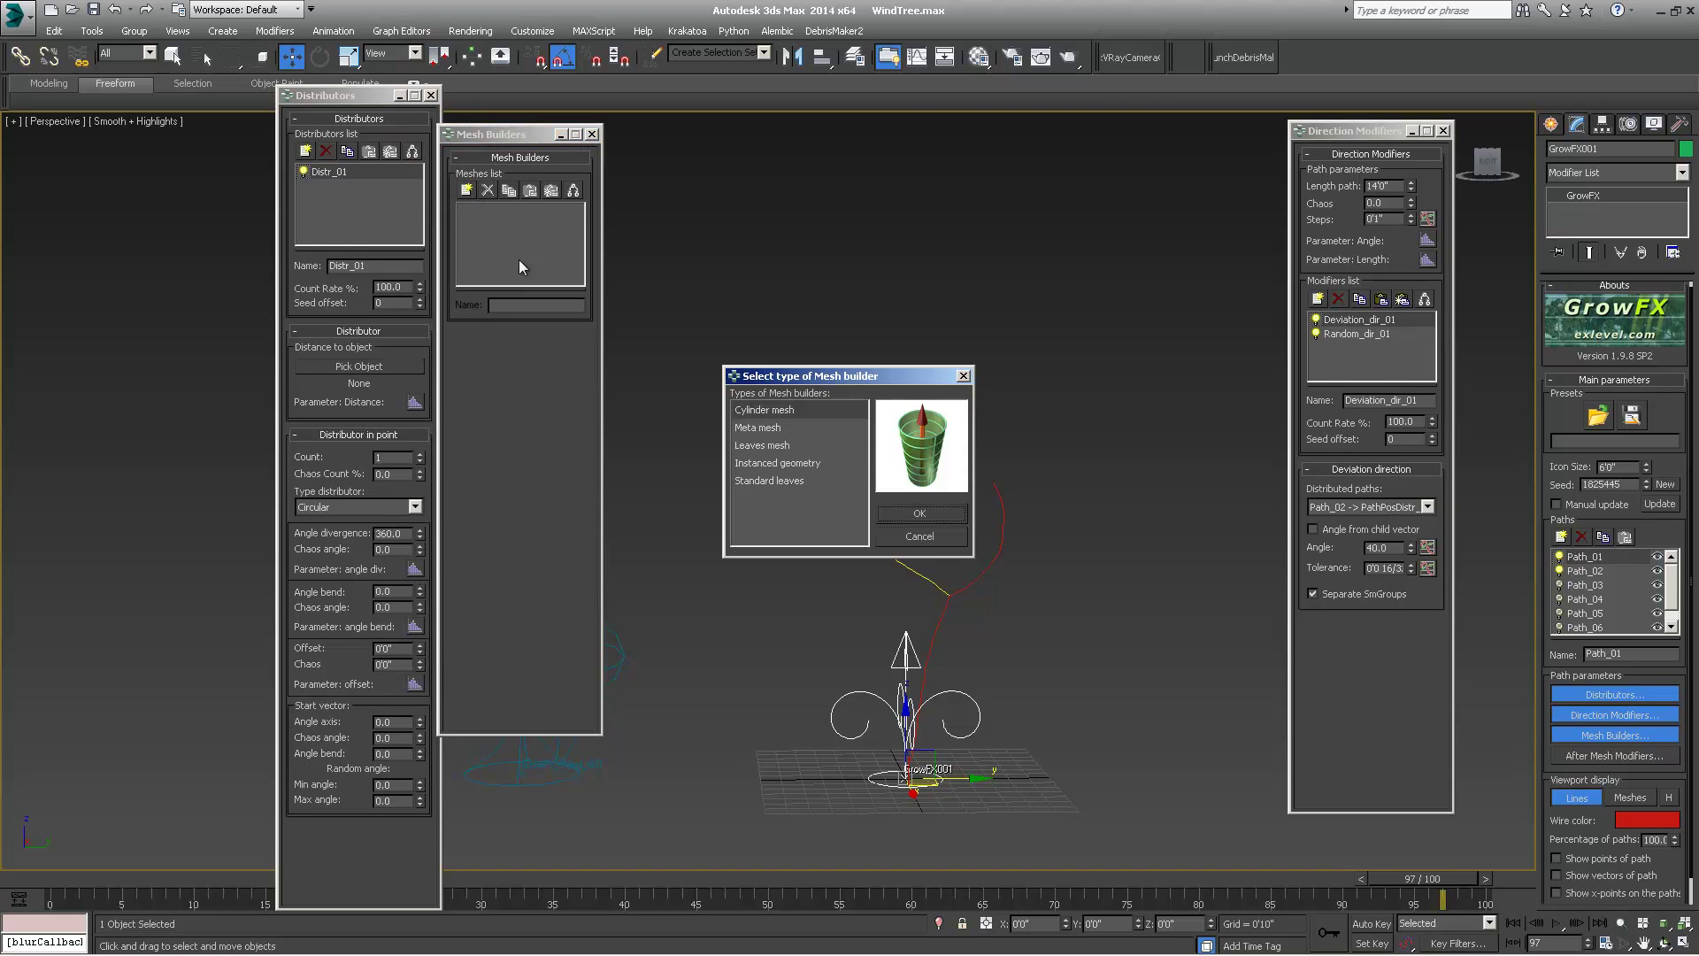
{"action": "left_click", "coordinate": [930, 517]}
{"action": "left_click", "coordinate": [1644, 800]}
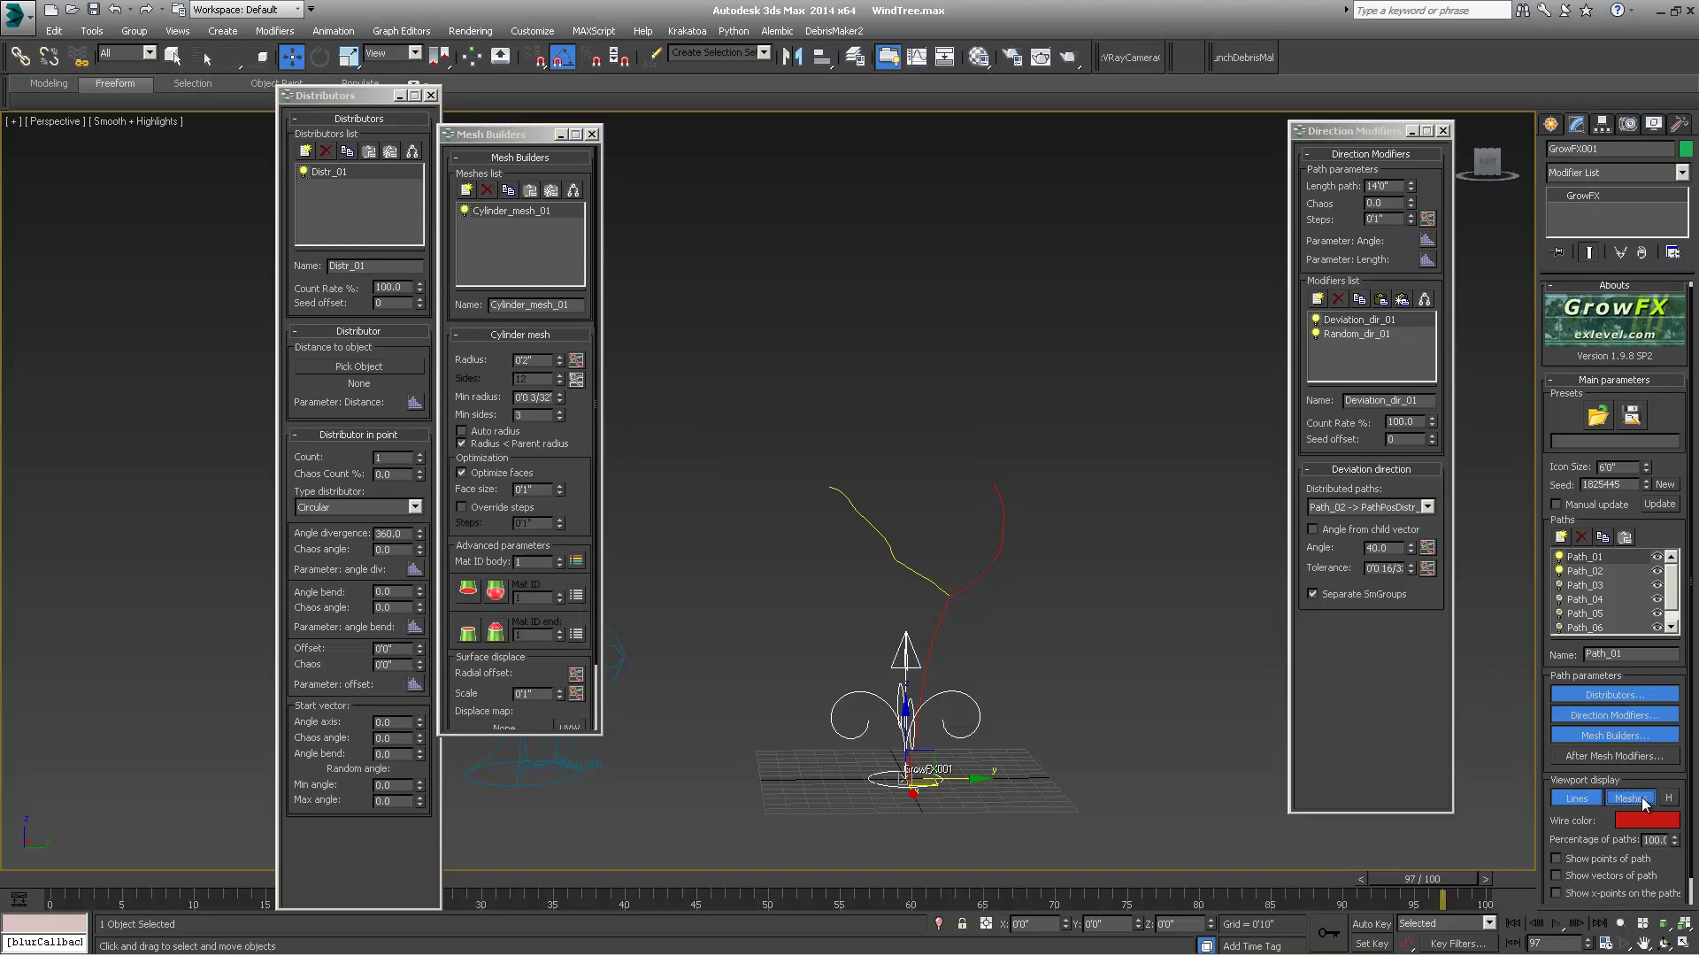
- Raise the starting point of the trunk cylinder's radius graph to about 0.562 and close the graph
{"action": "left_click", "coordinate": [576, 361]}
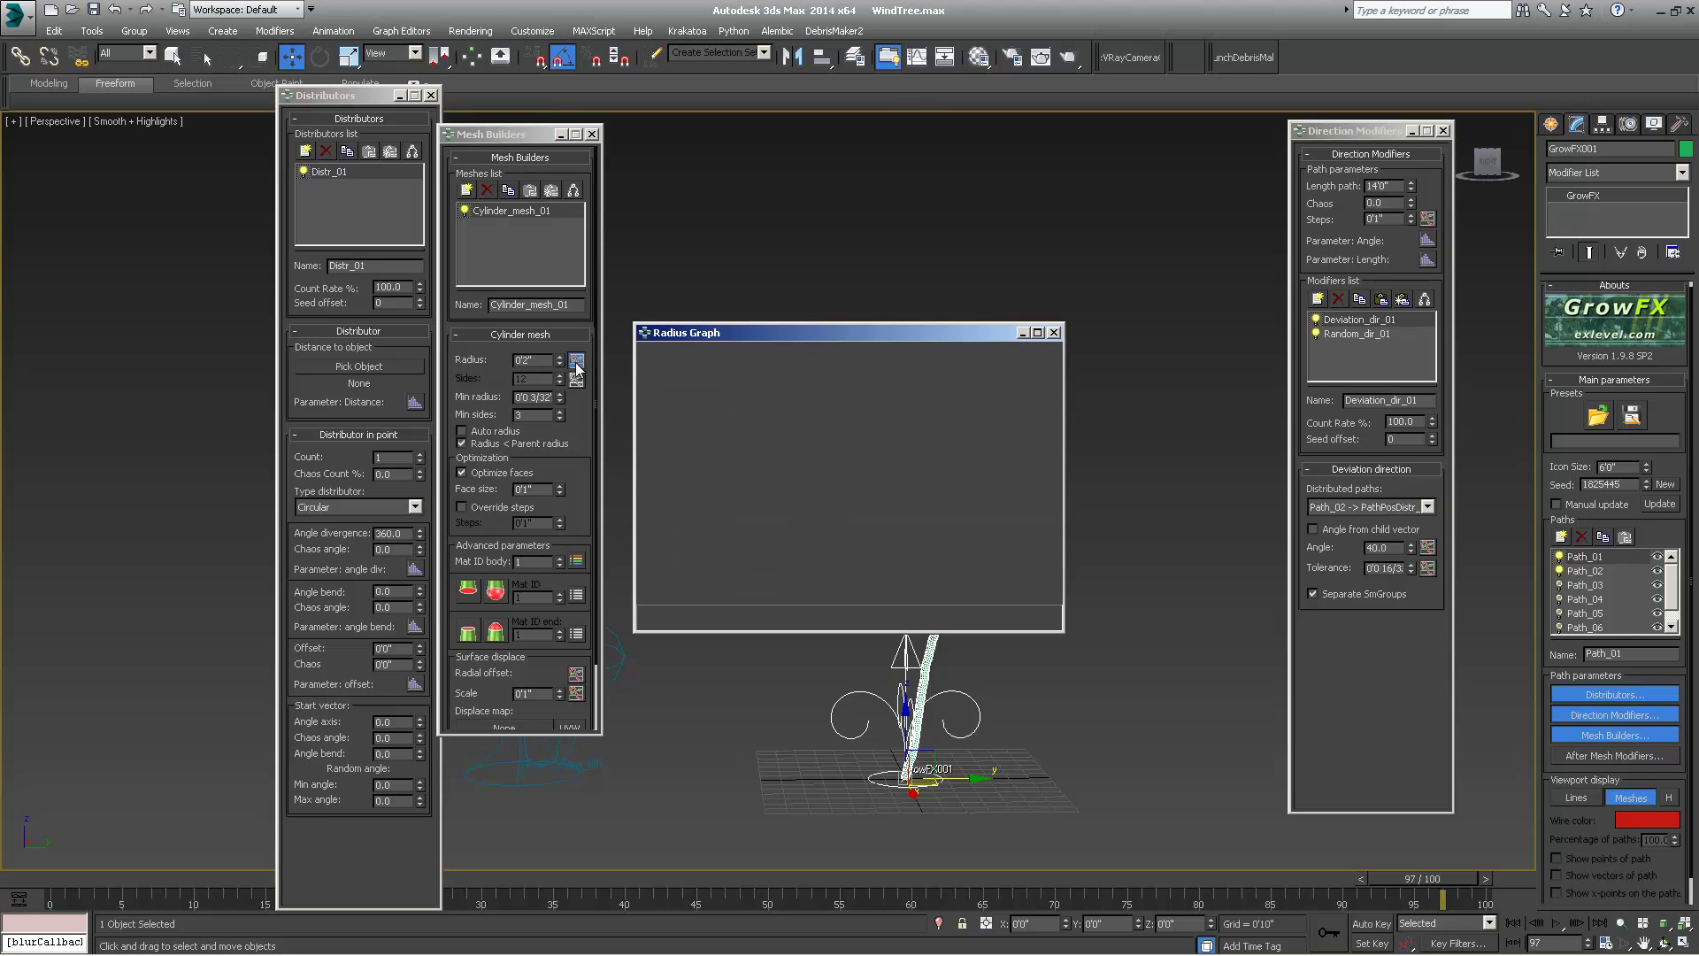
{"action": "left_click_drag", "start_coordinate": [983, 332], "coordinate": [1227, 248]}
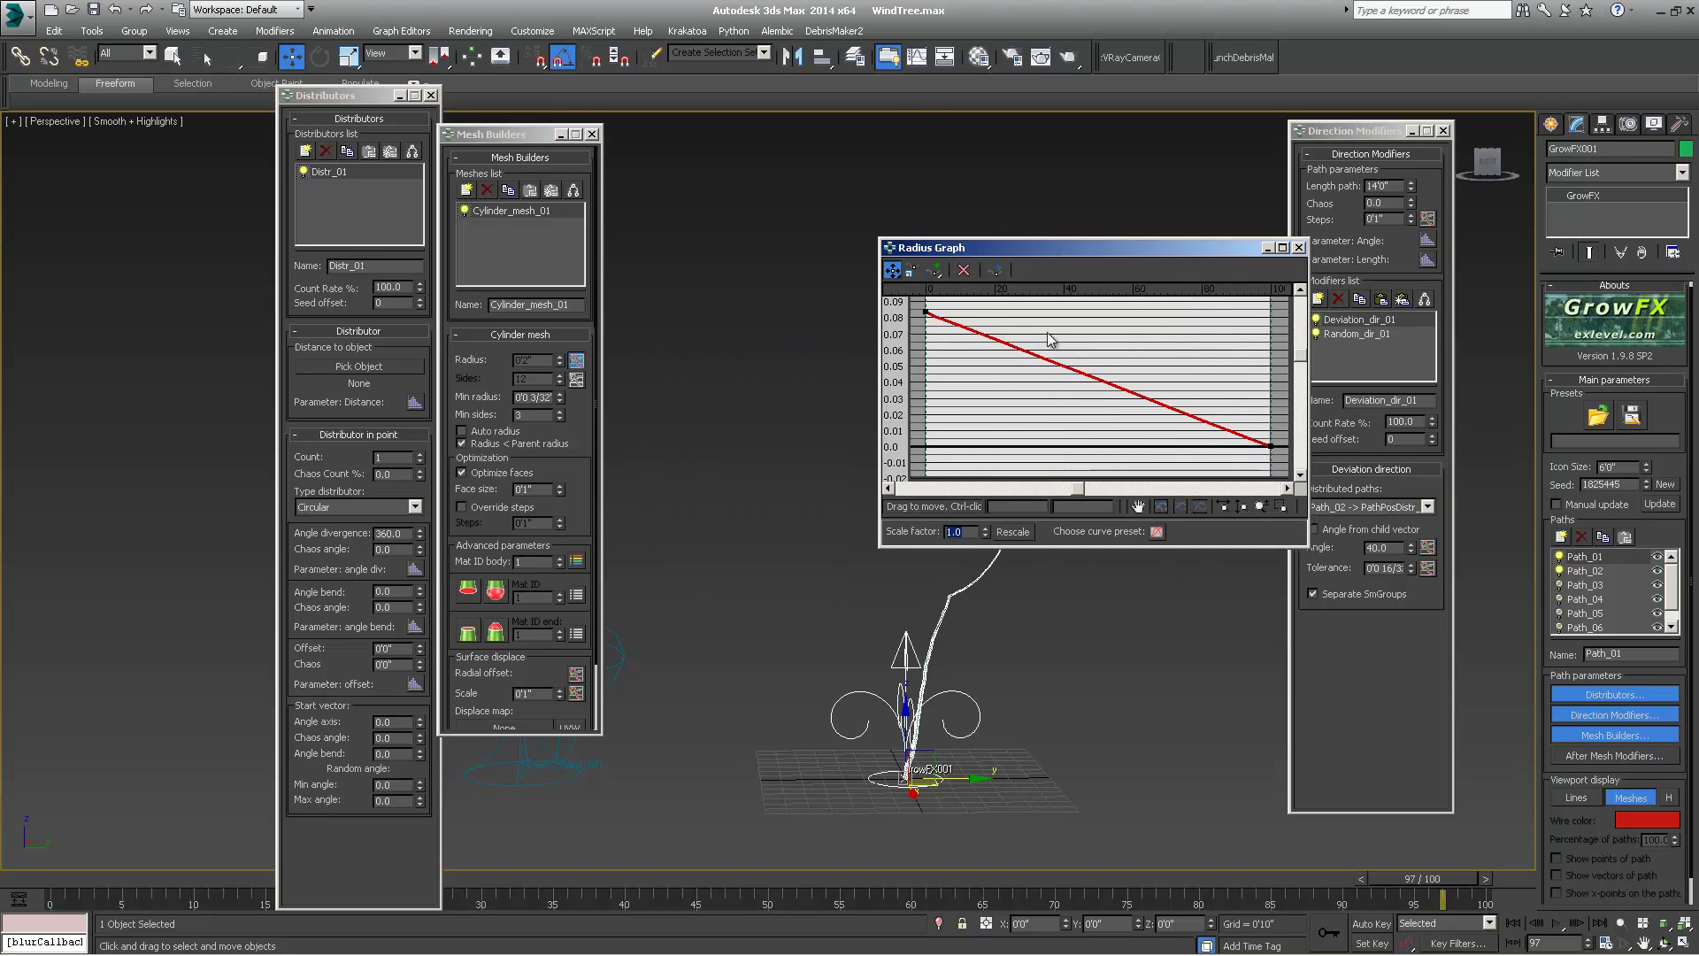
{"action": "left_click_drag", "start_coordinate": [926, 310], "coordinate": [969, 228]}
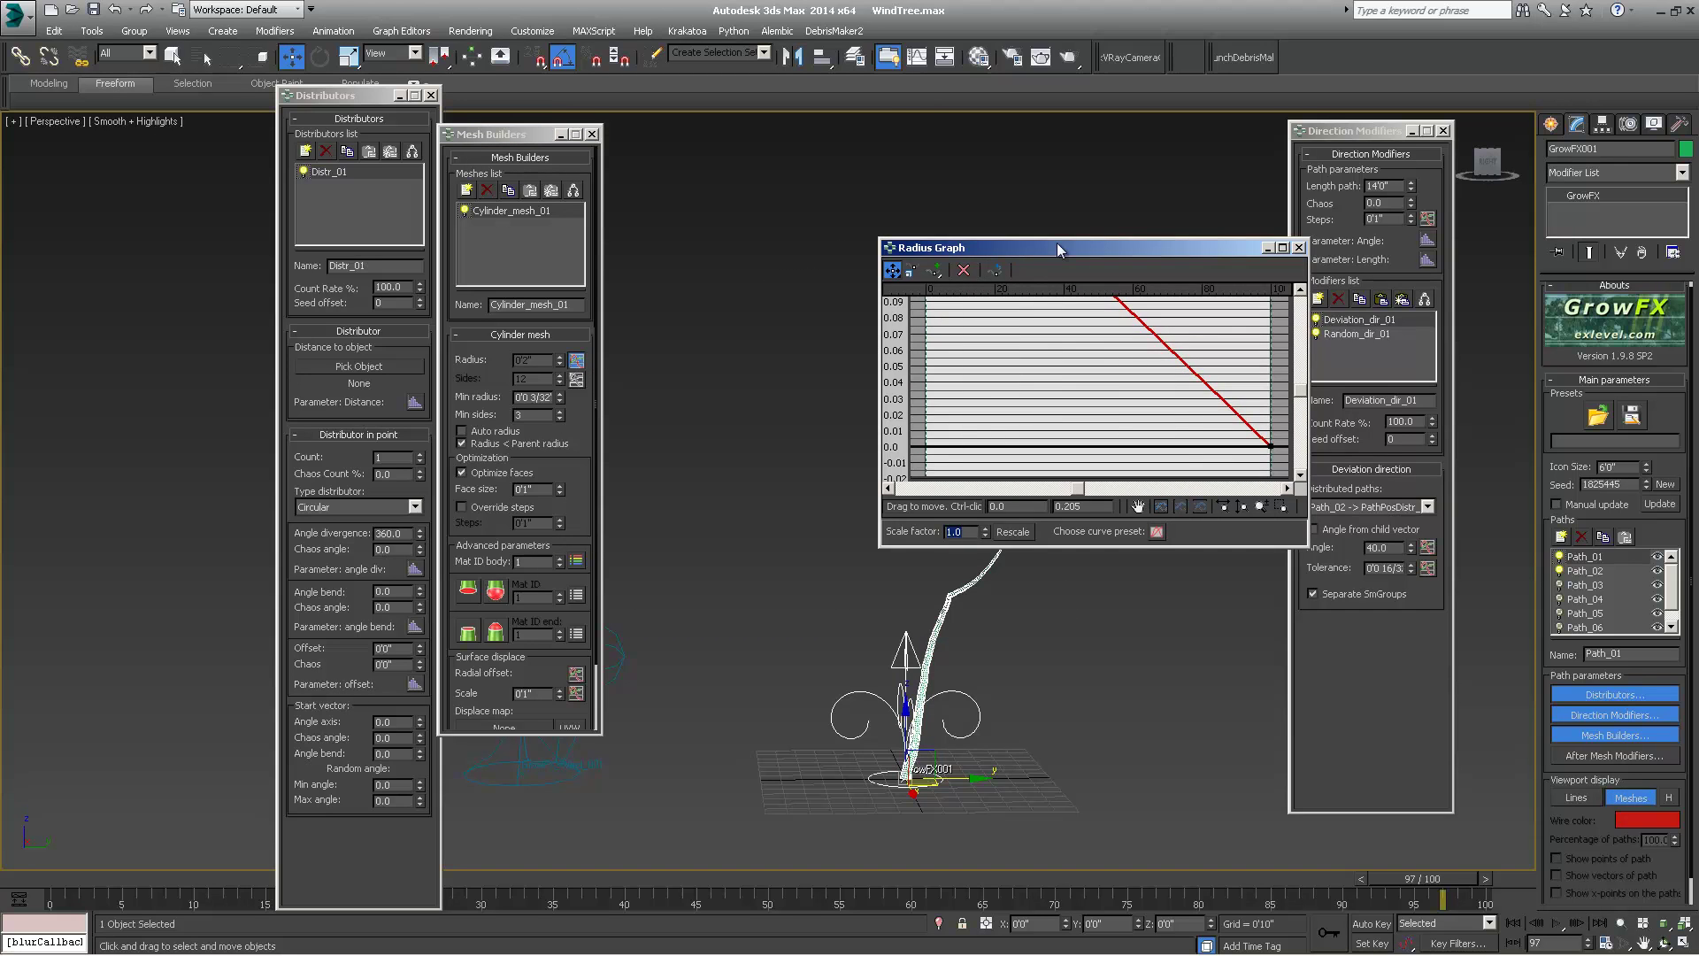
{"action": "left_click", "coordinate": [1164, 510]}
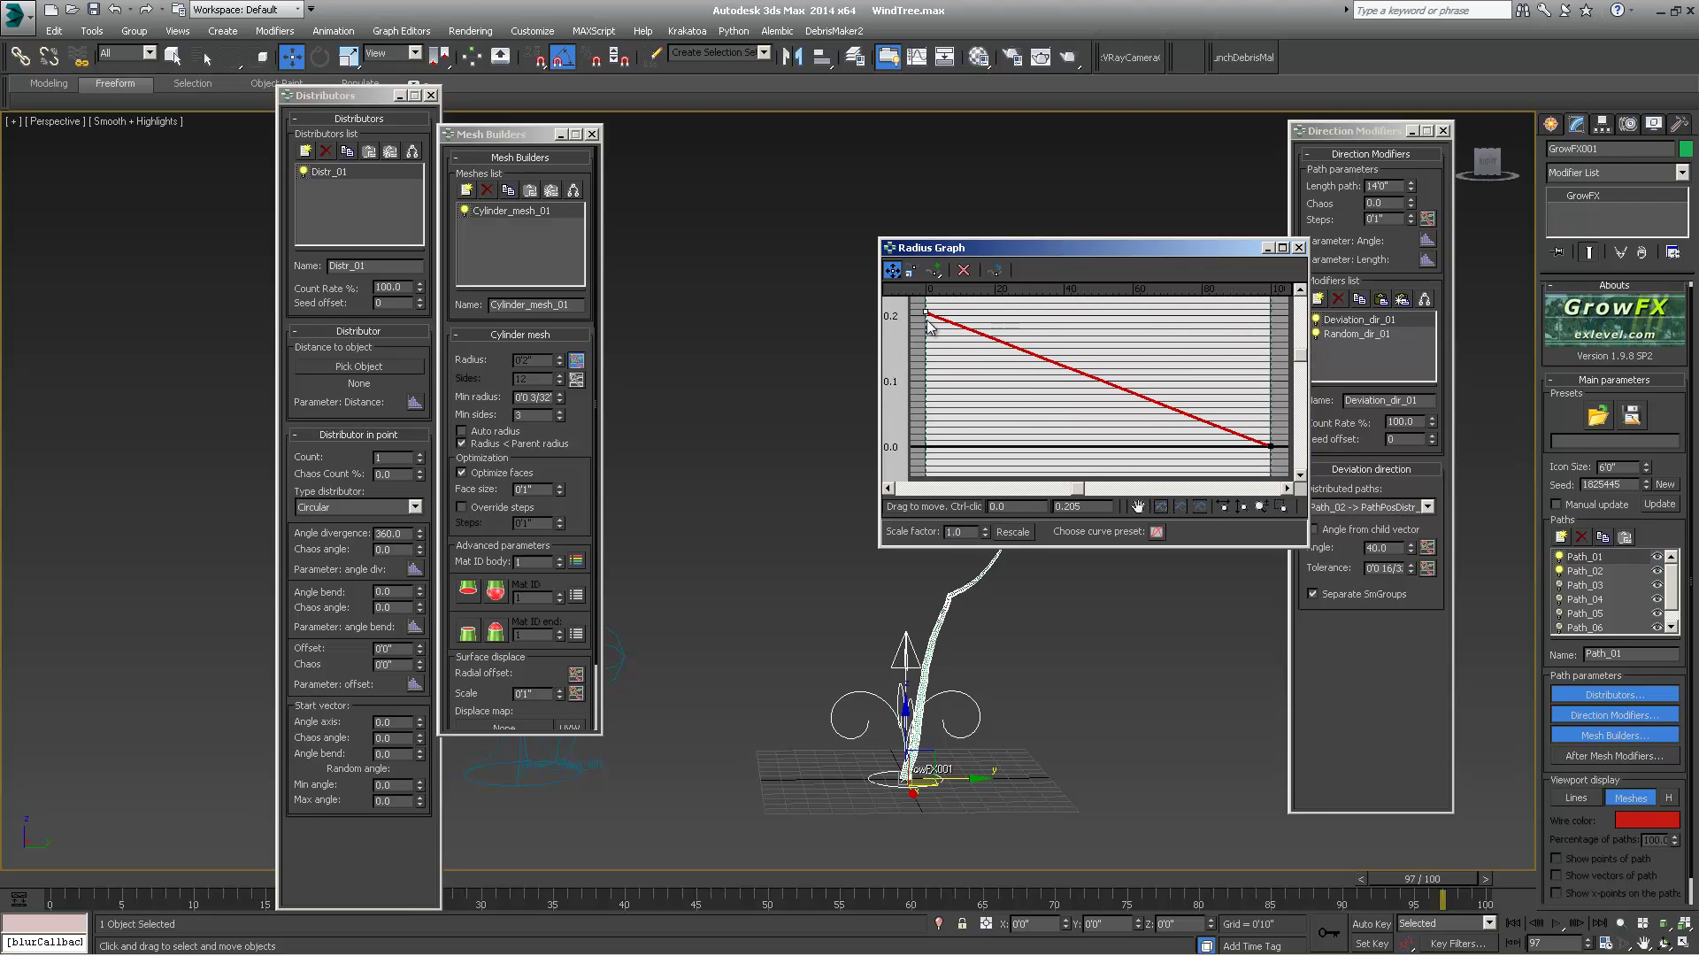
{"action": "left_click_drag", "start_coordinate": [936, 110], "coordinate": [935, 80]}
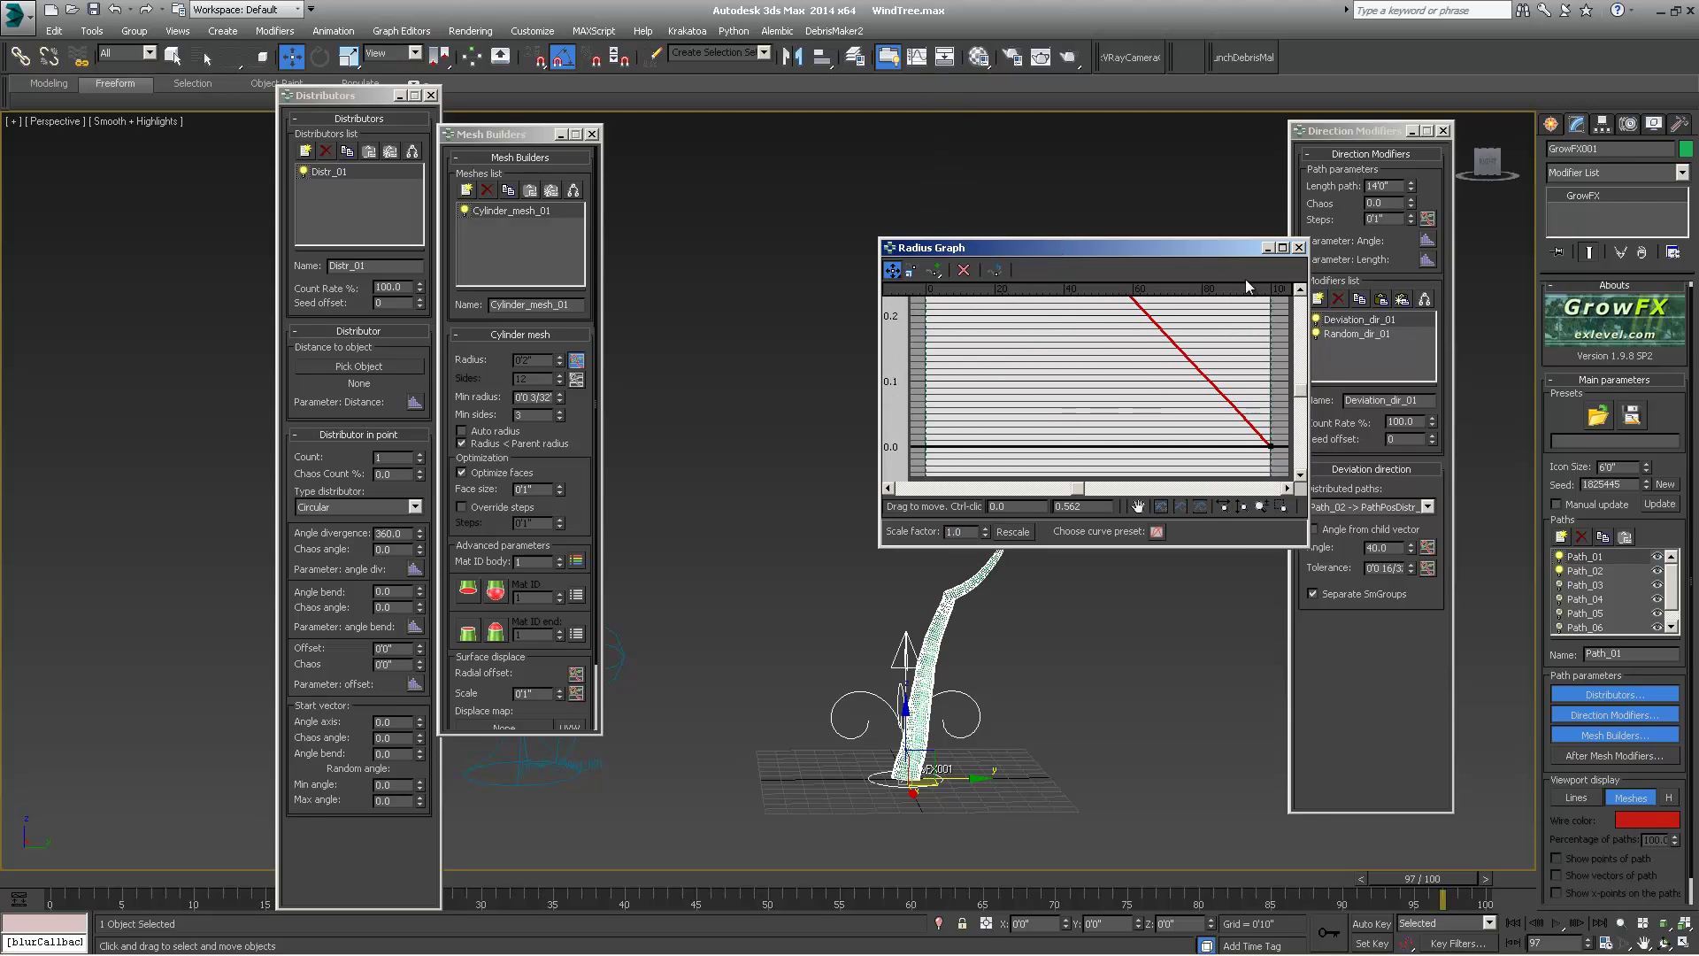
{"action": "left_click", "coordinate": [1298, 248]}
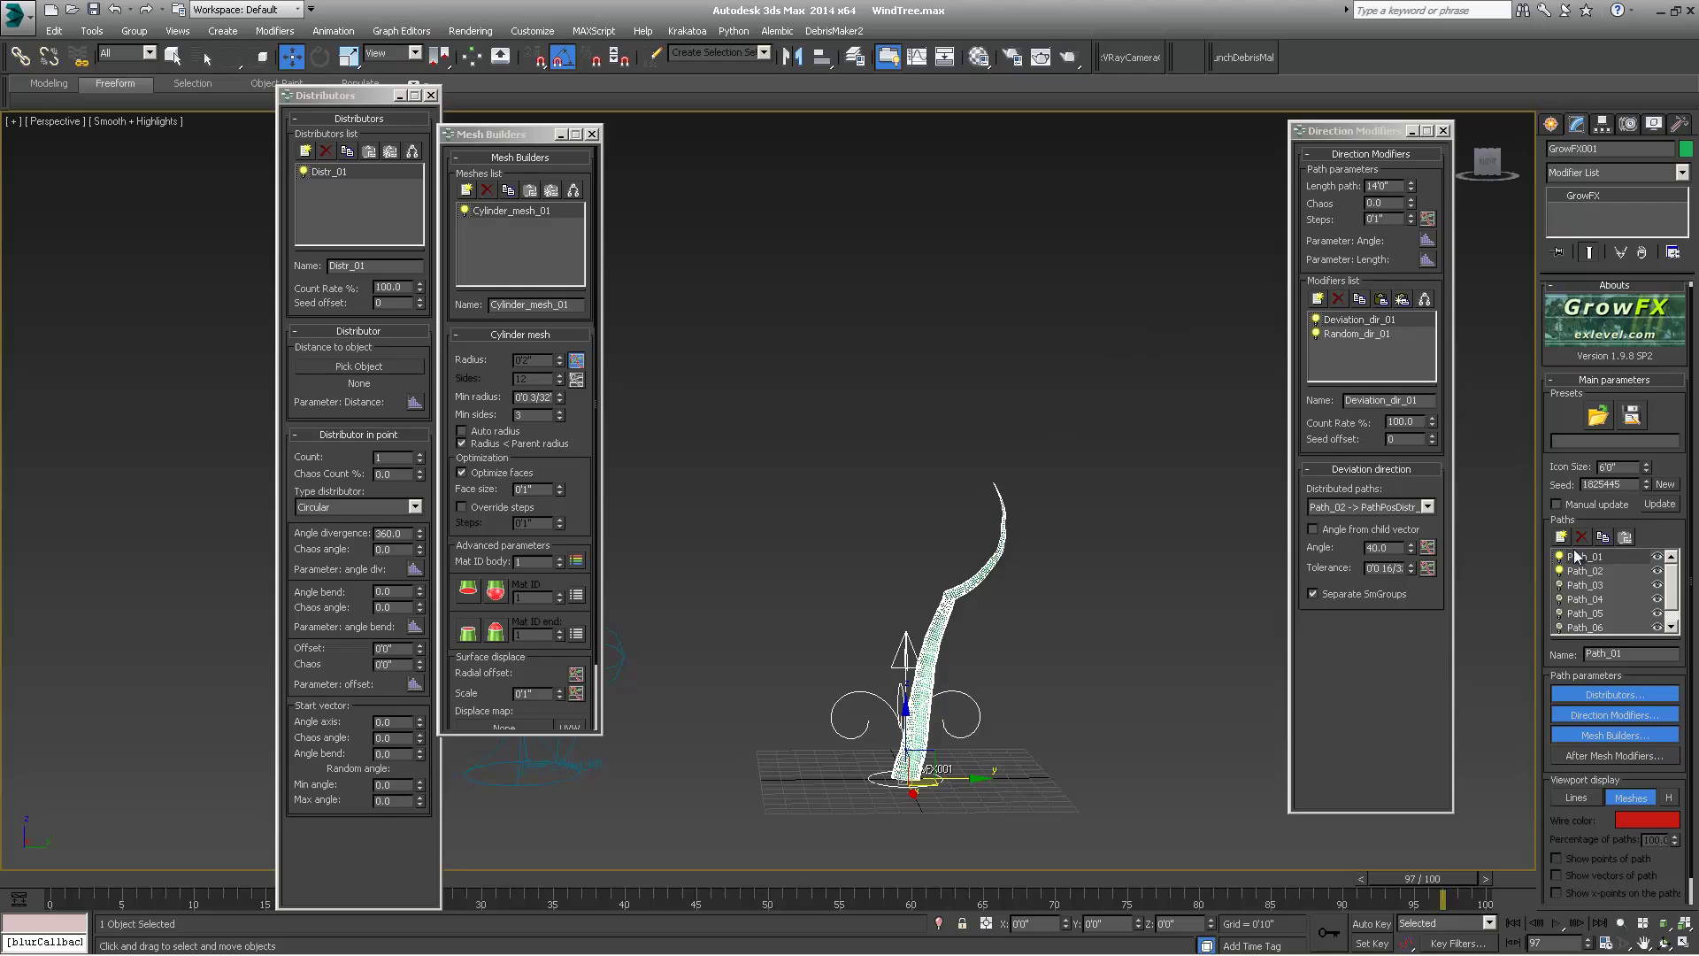
- Copy the cylinder mesh builder from Path_01 and paste it onto Path_02 as an instance
{"action": "left_click", "coordinate": [501, 214]}
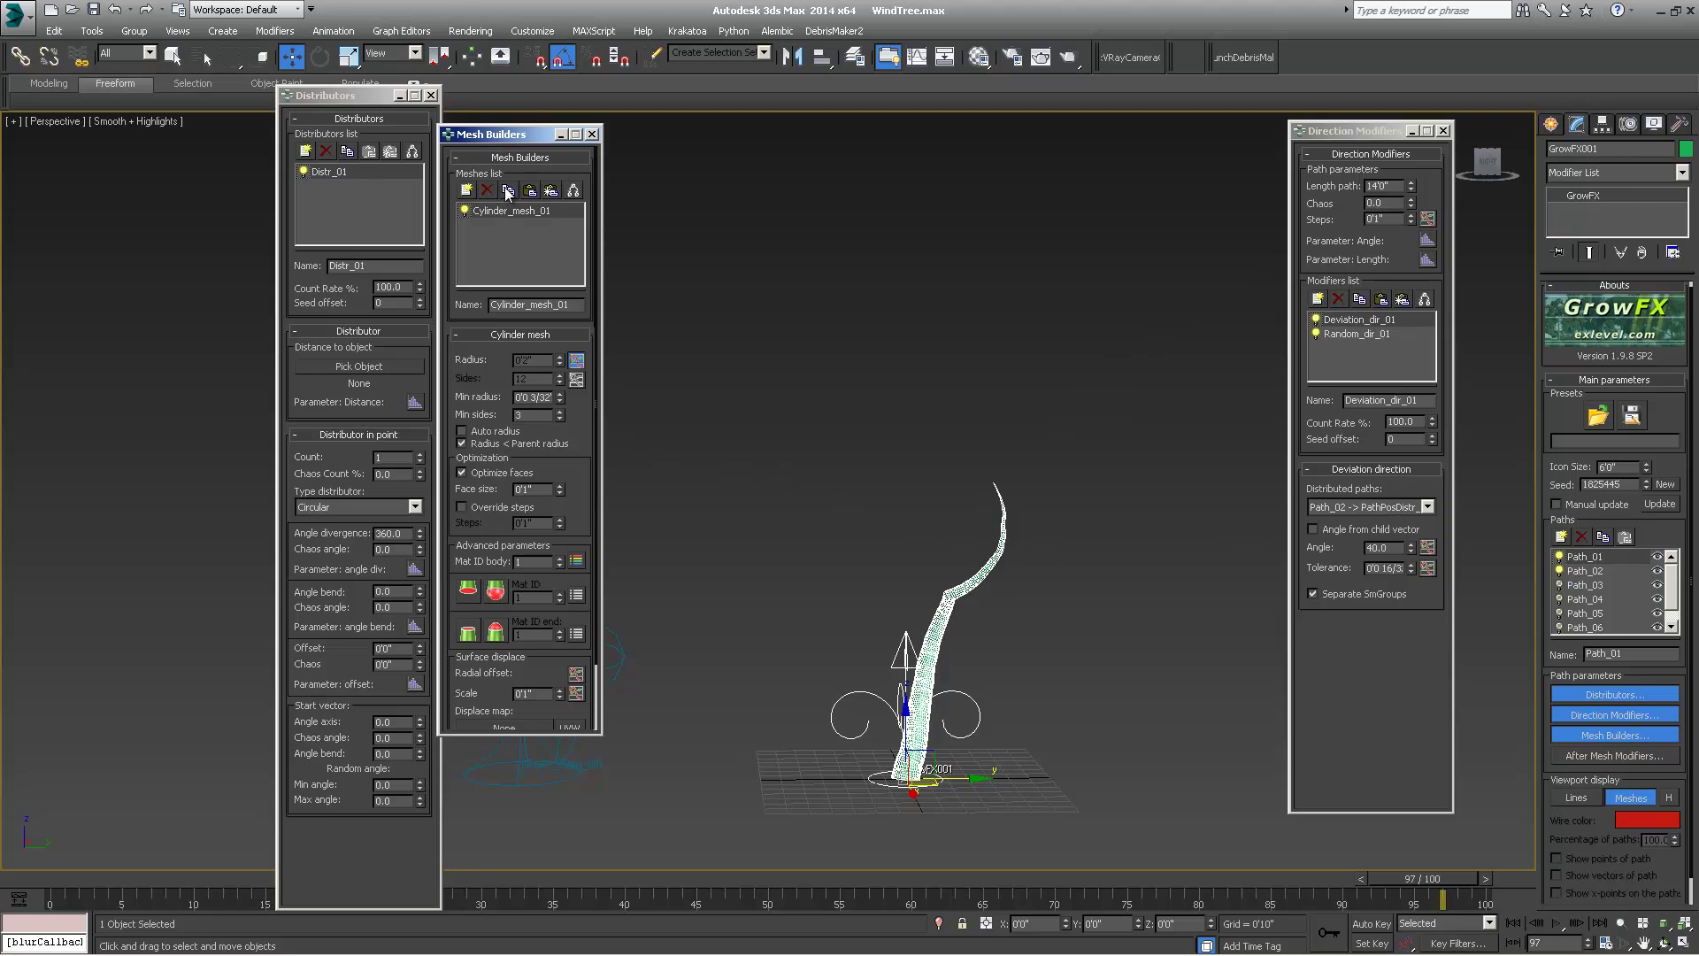
{"action": "left_click", "coordinate": [1565, 572]}
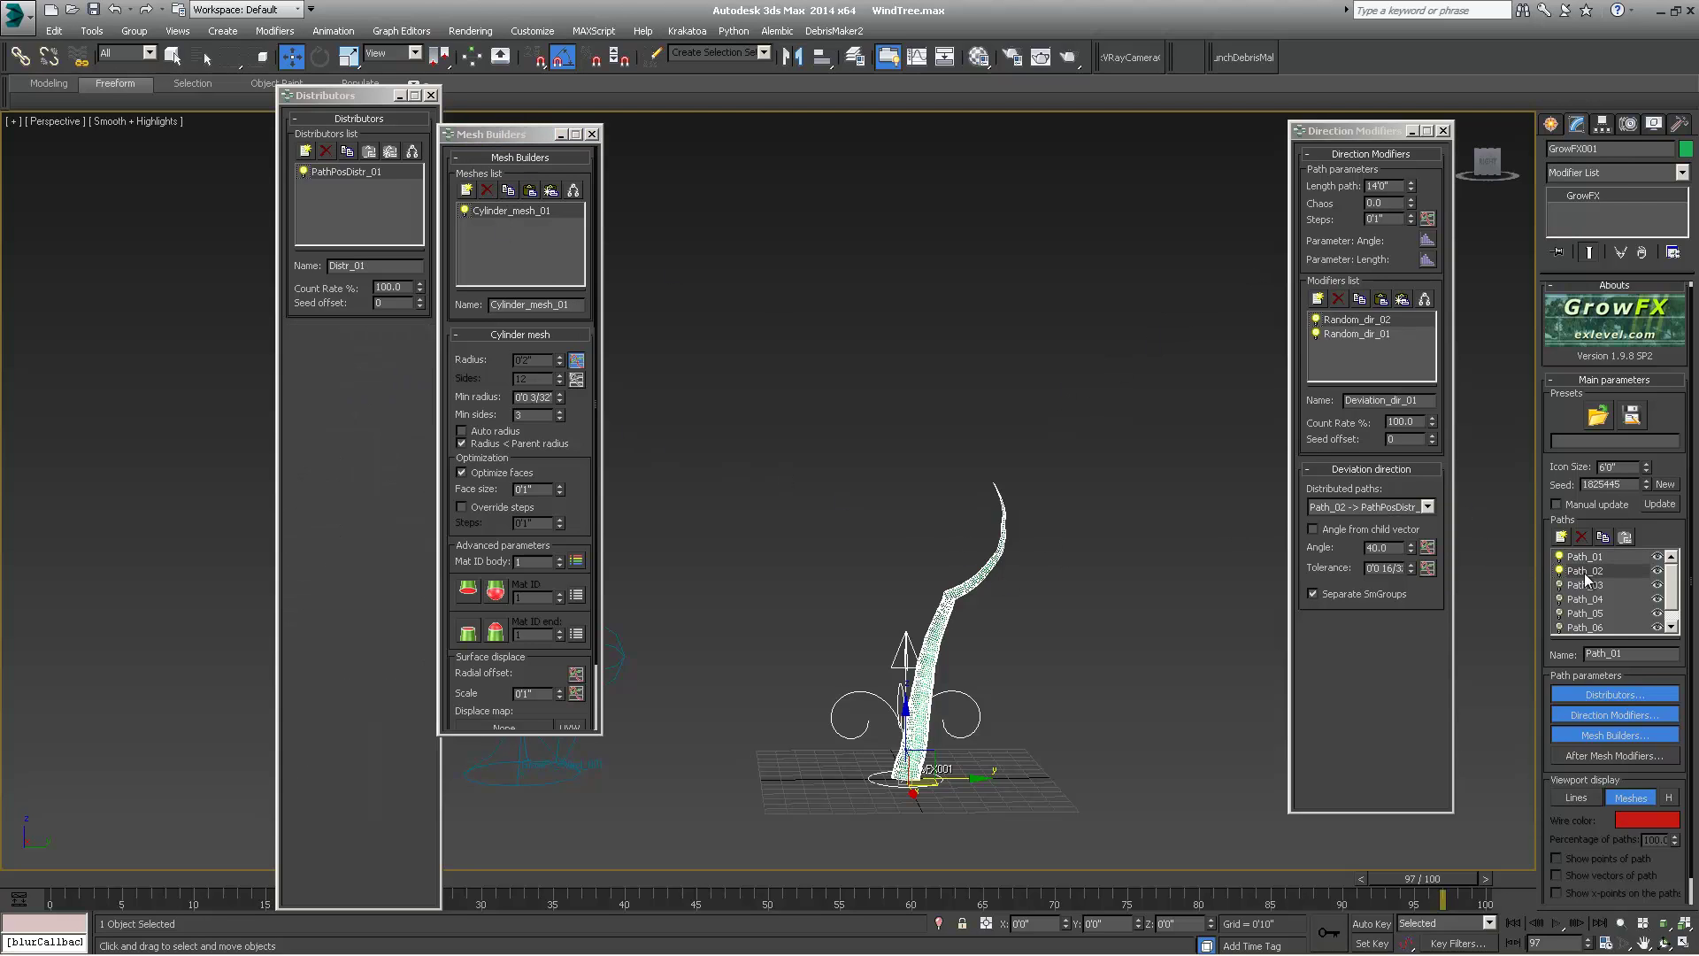
{"action": "left_click", "coordinate": [553, 191]}
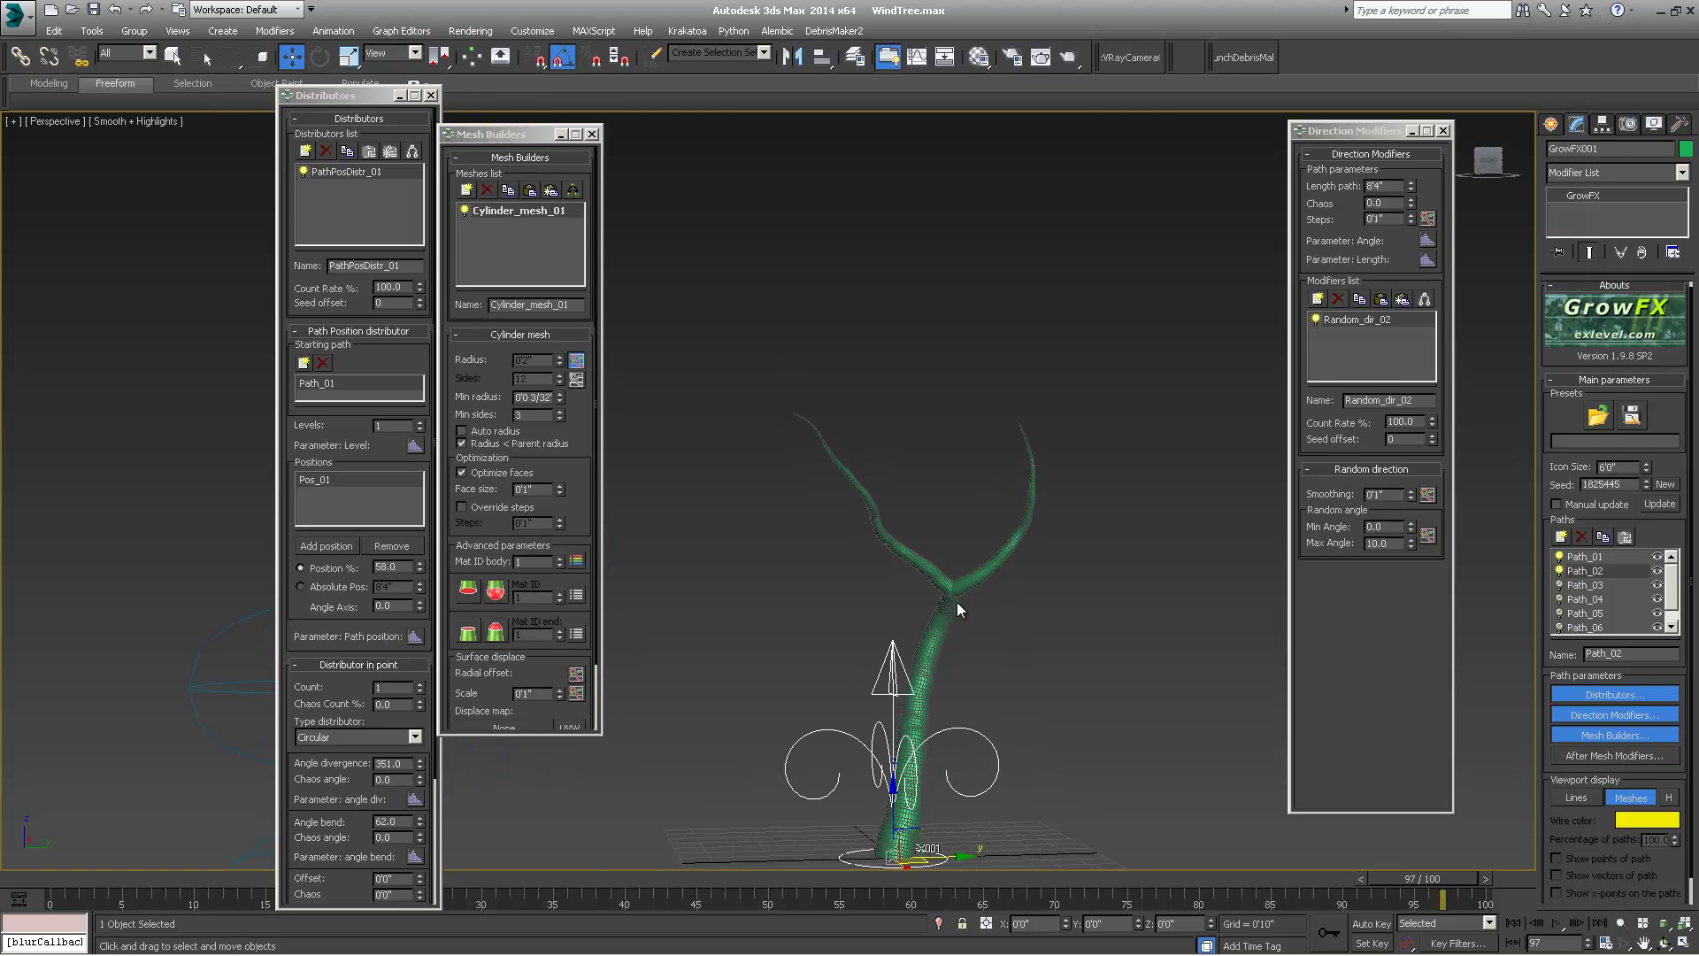
- Turn on Path_03 and paste a copy of the cylinder mesh builder onto it
{"action": "left_click", "coordinate": [1562, 584]}
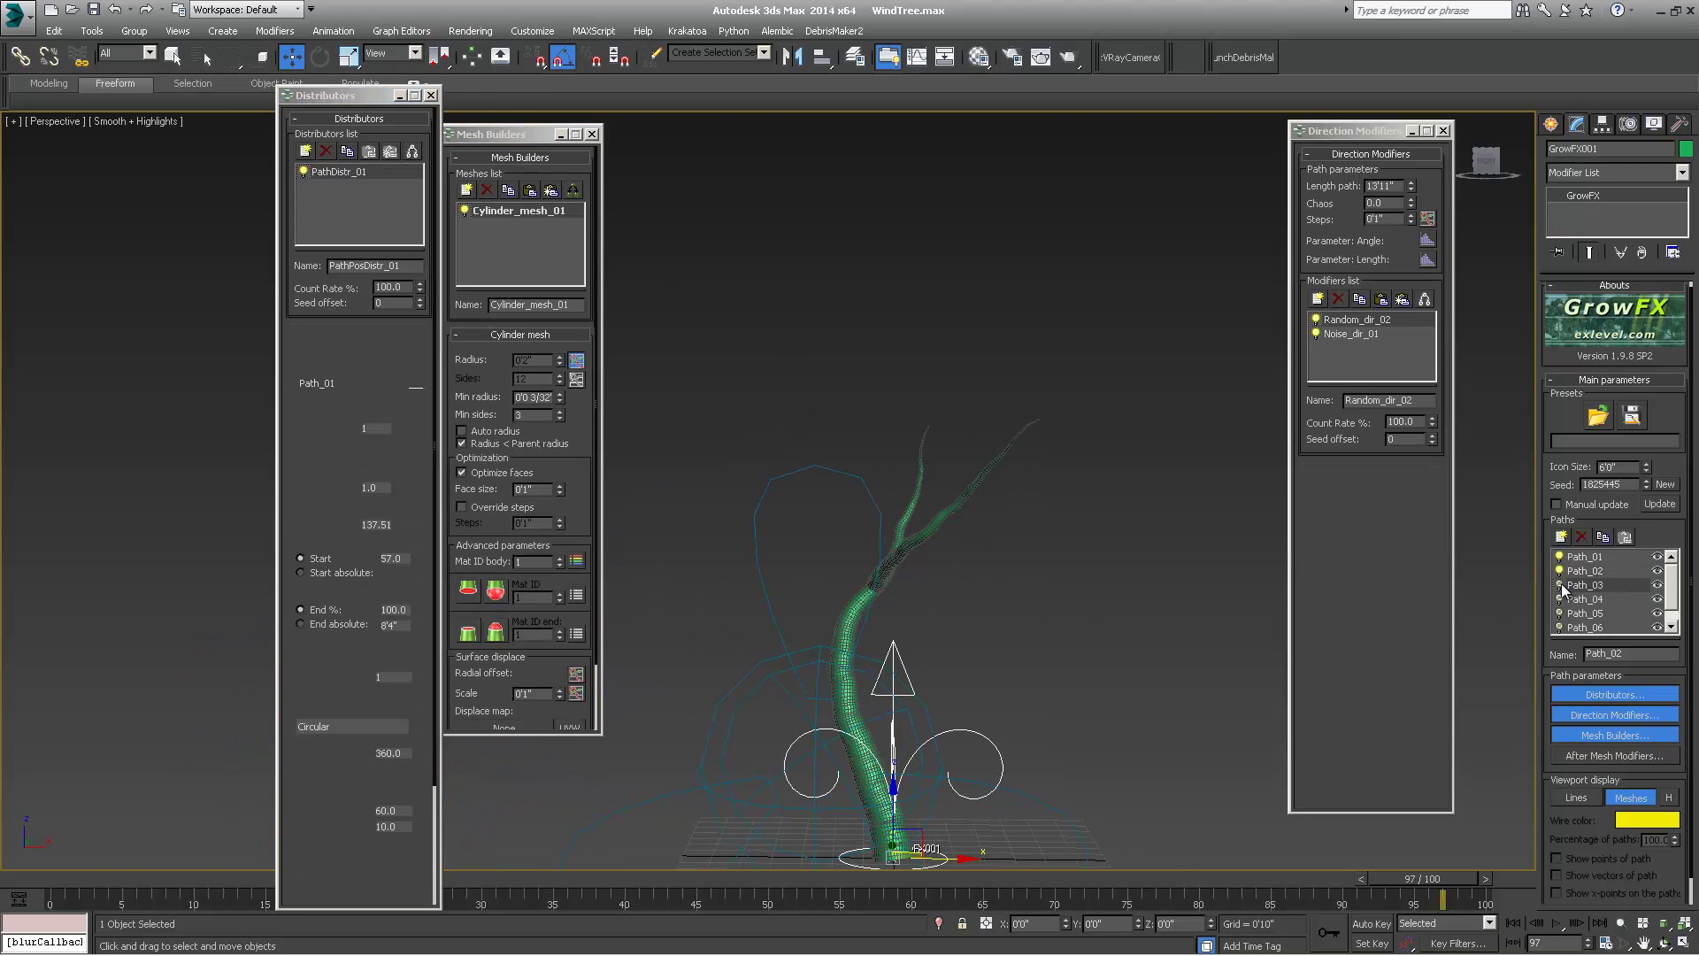
{"action": "left_click", "coordinate": [529, 191]}
{"action": "mouse_move", "coordinate": [1020, 502]}
{"action": "middle_mouse_down", "text": "alt"}
{"action": "mouse_move", "coordinate": [937, 593]}
{"action": "mouse_move", "coordinate": [1065, 582]}
{"action": "mouse_move", "coordinate": [1004, 618]}
{"action": "middle_mouse_up", "text": "alt"}
- Paste a copy of the cylinder mesh builder onto Path_04 and turn that path on
{"action": "left_click", "coordinate": [1632, 599]}
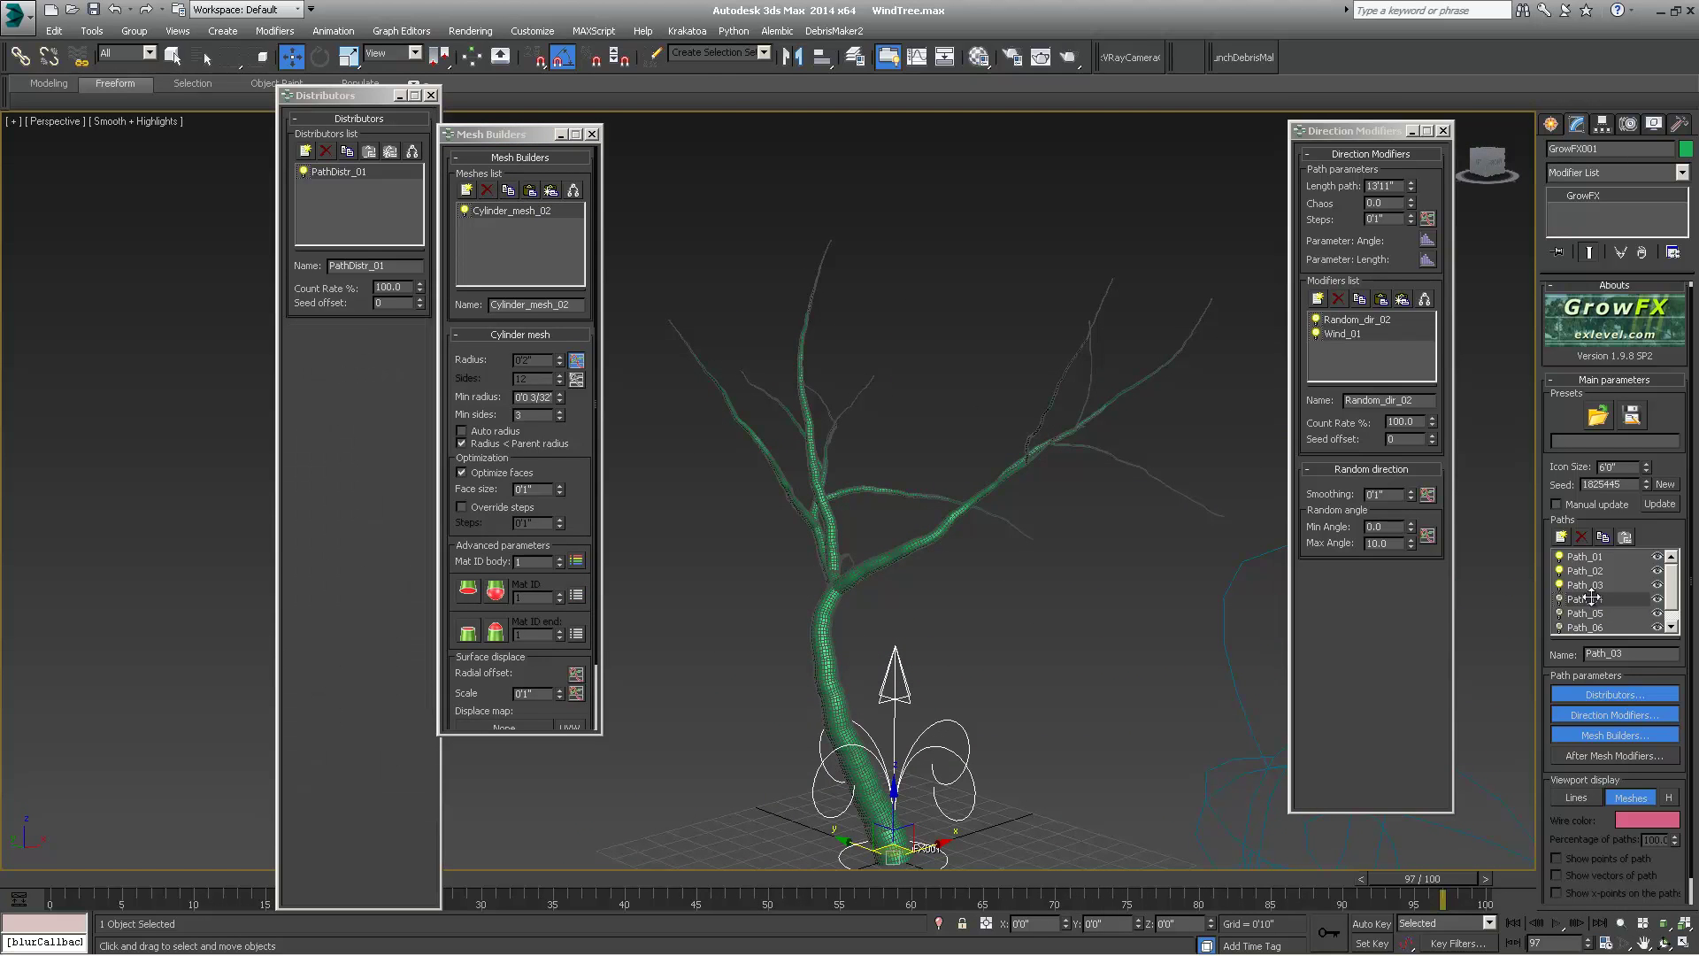
{"action": "left_click", "coordinate": [529, 191]}
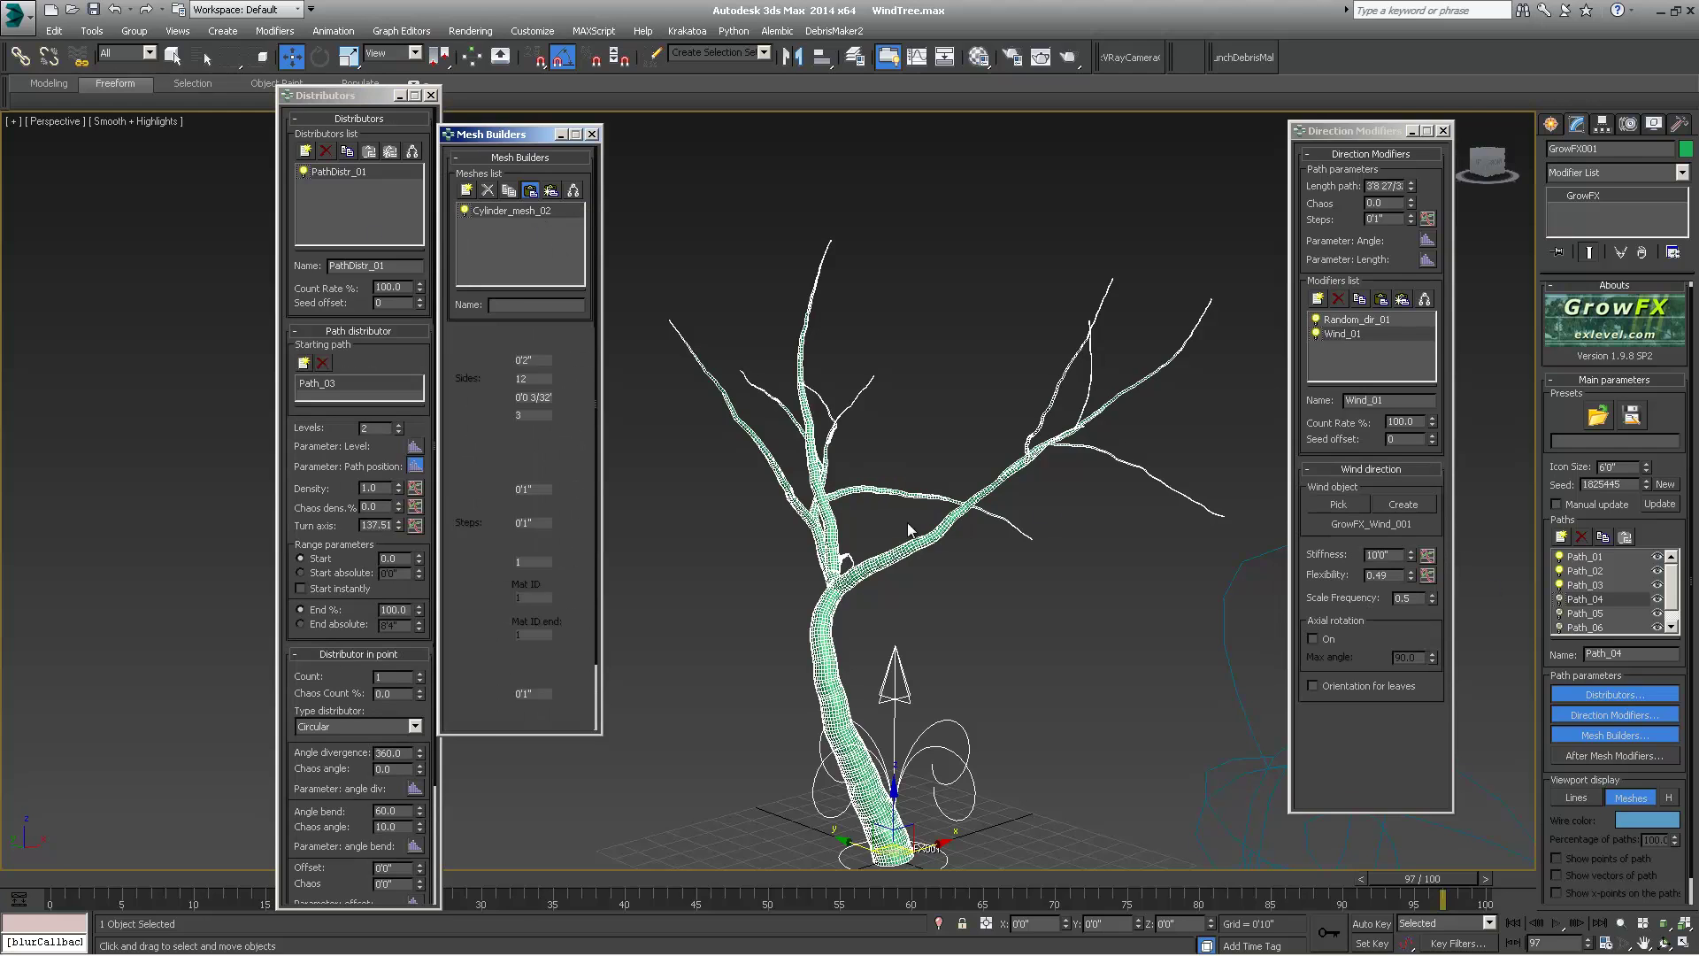
{"action": "left_click", "coordinate": [1560, 601]}
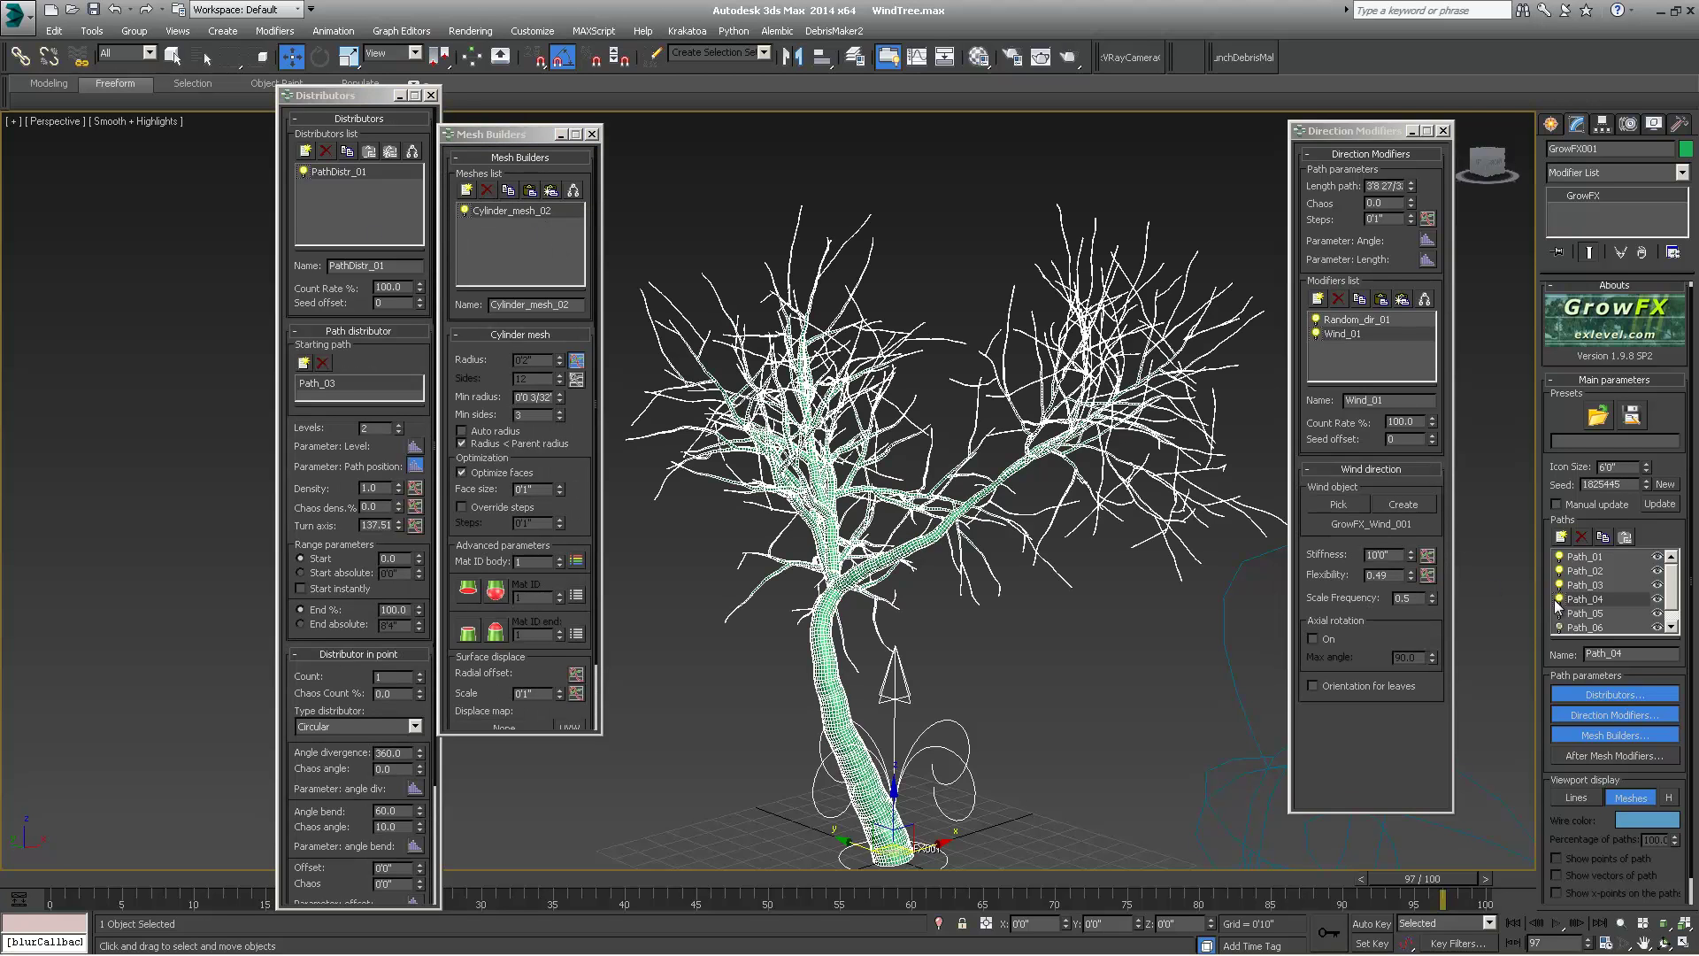
- Turn on Path_05, paste the cylinder mesh builder onto it, and turn on the leaf path Path_06
{"action": "mouse_move", "coordinate": [796, 461]}
{"action": "middle_mouse_down", "text": "alt"}
{"action": "mouse_move", "coordinate": [699, 467]}
{"action": "mouse_move", "coordinate": [884, 475]}
{"action": "mouse_move", "coordinate": [929, 498]}
{"action": "middle_mouse_up", "text": "alt"}
{"action": "left_click", "coordinate": [1588, 613]}
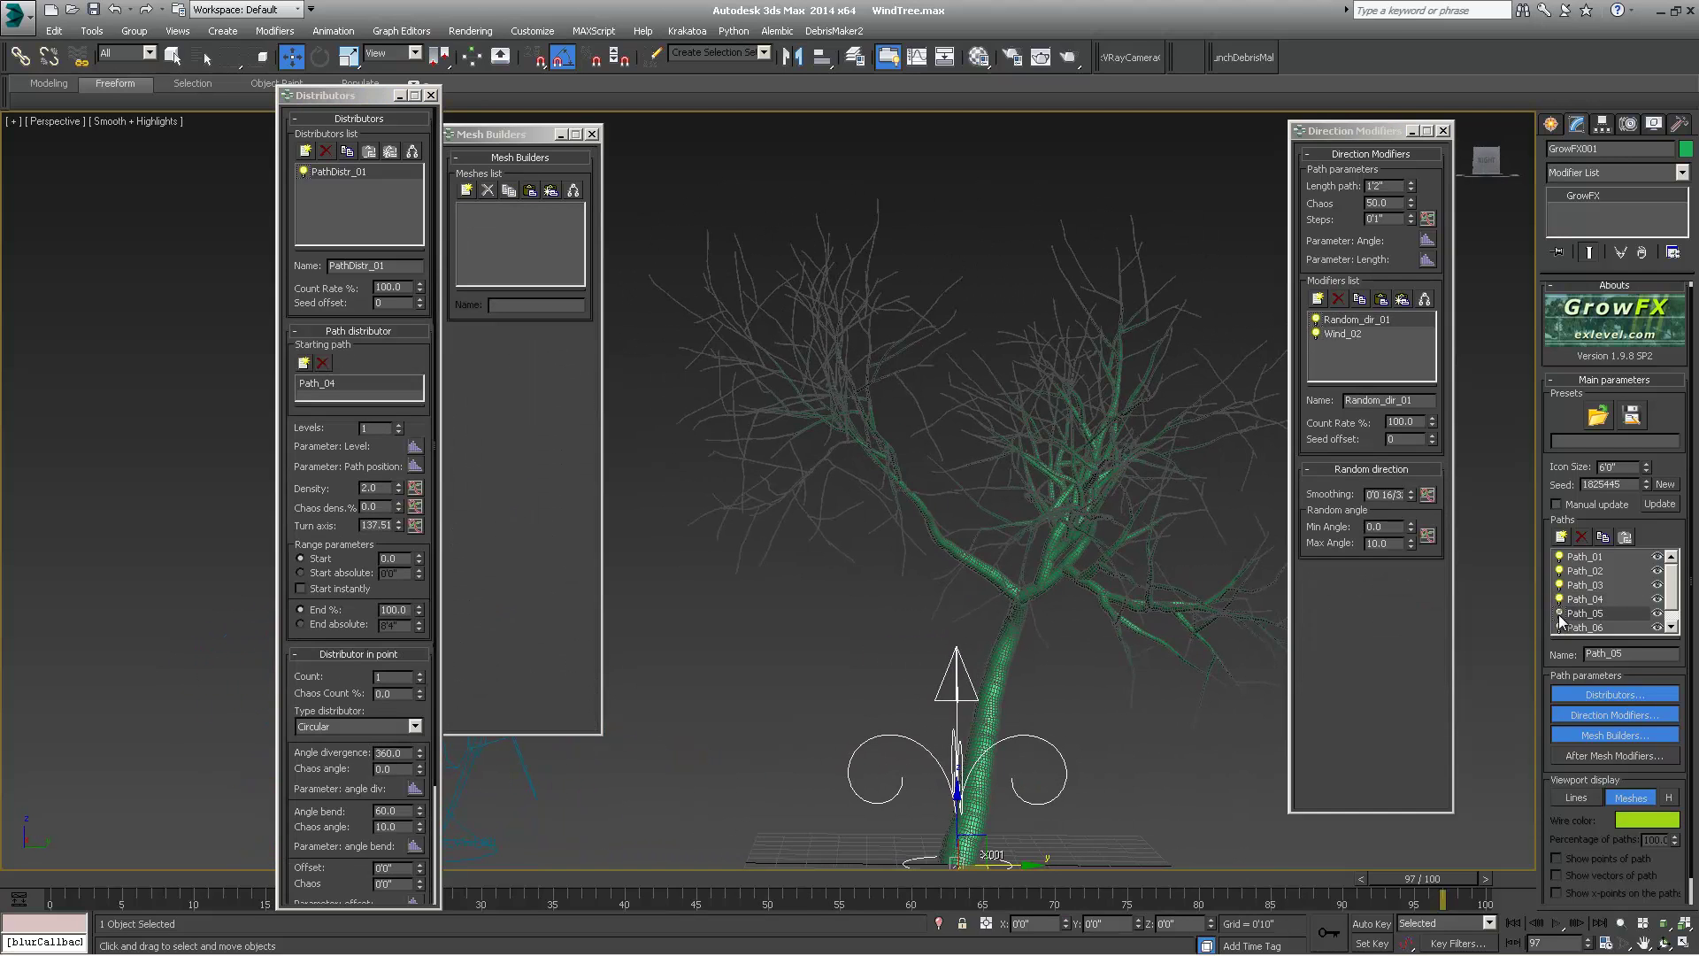
{"action": "left_click", "coordinate": [1560, 613]}
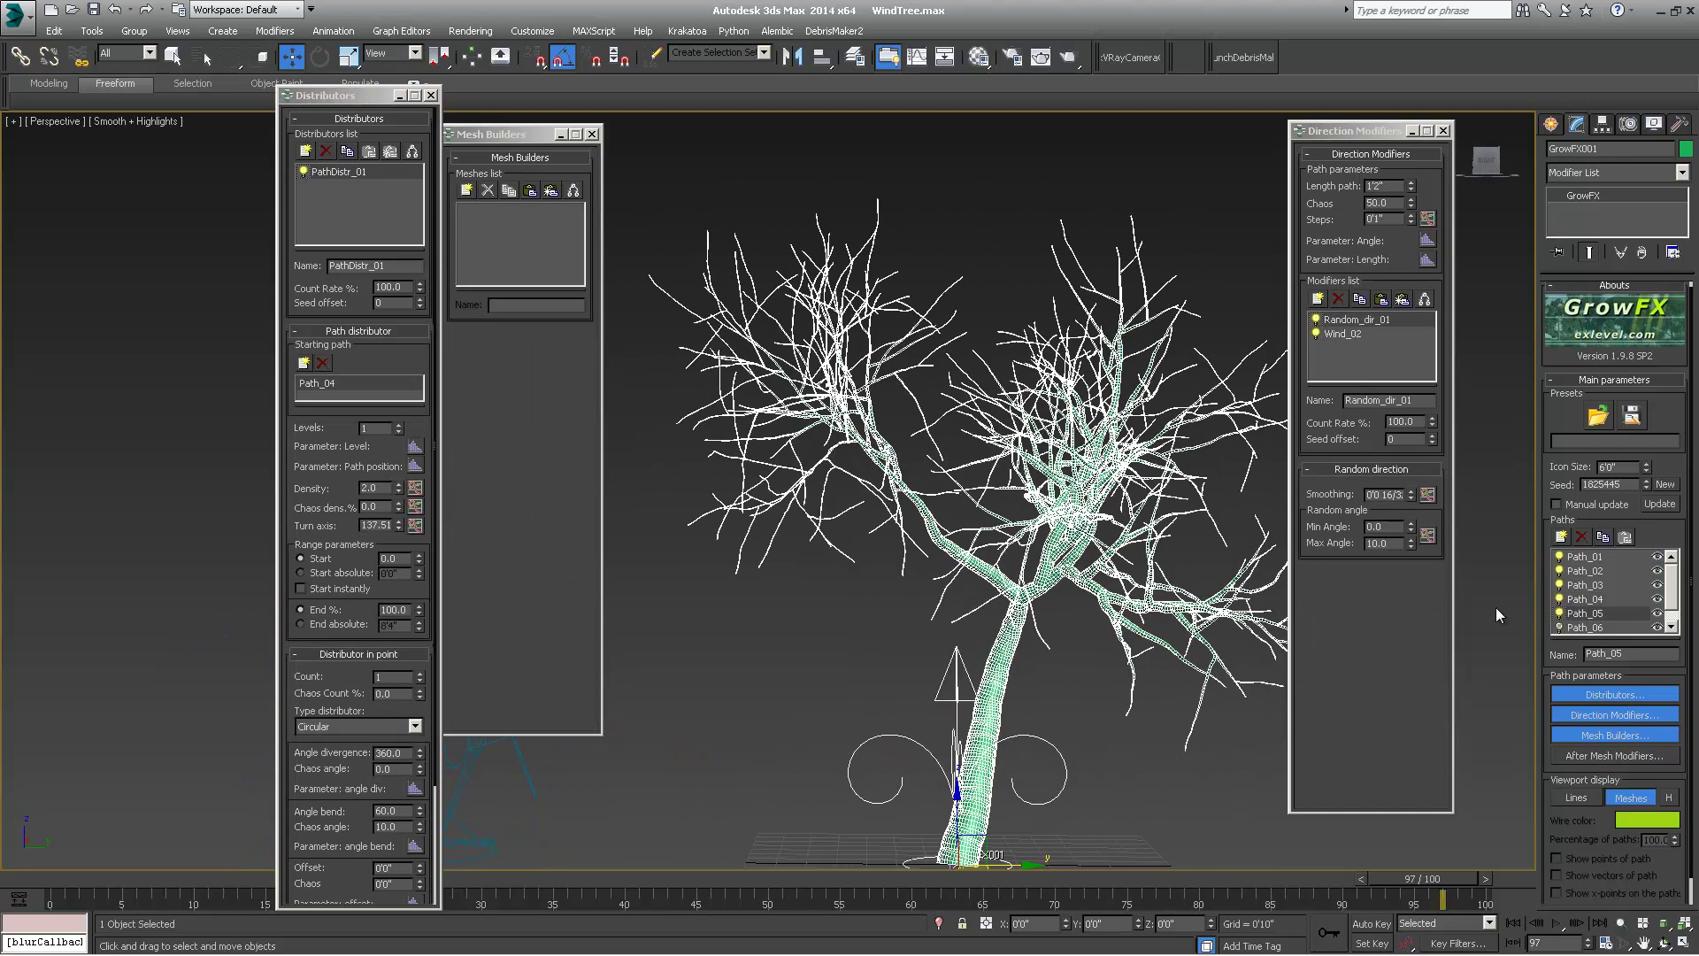
{"action": "left_click", "coordinate": [530, 190]}
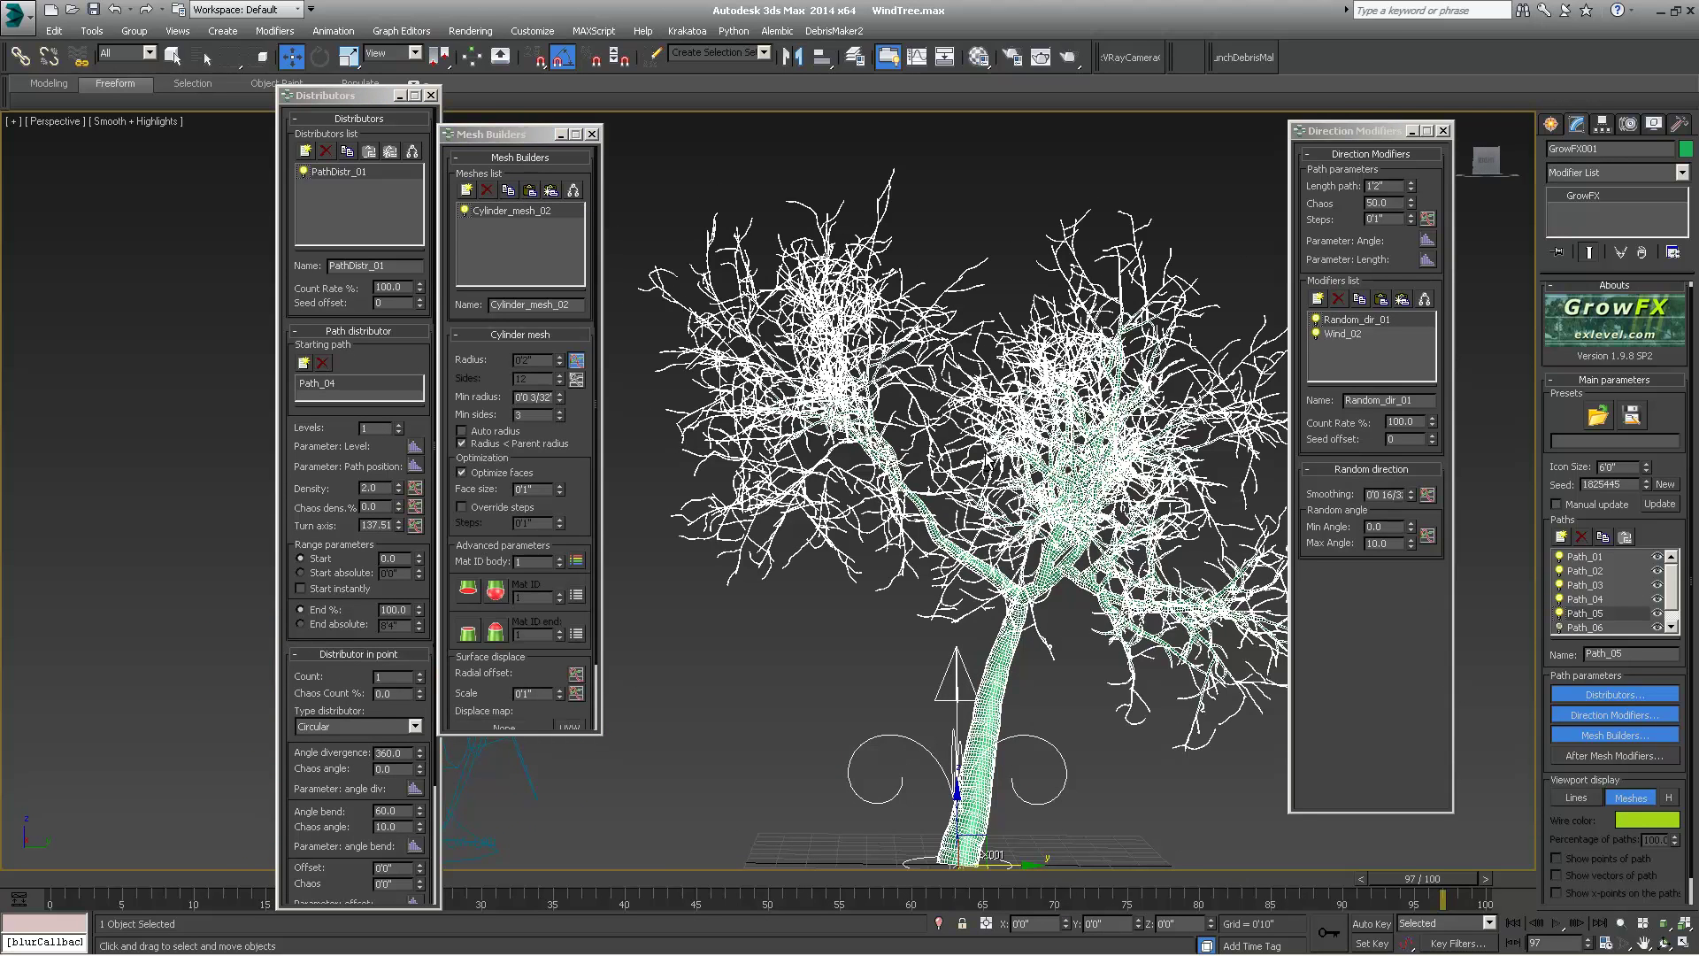
{"action": "left_click", "coordinate": [1564, 625]}
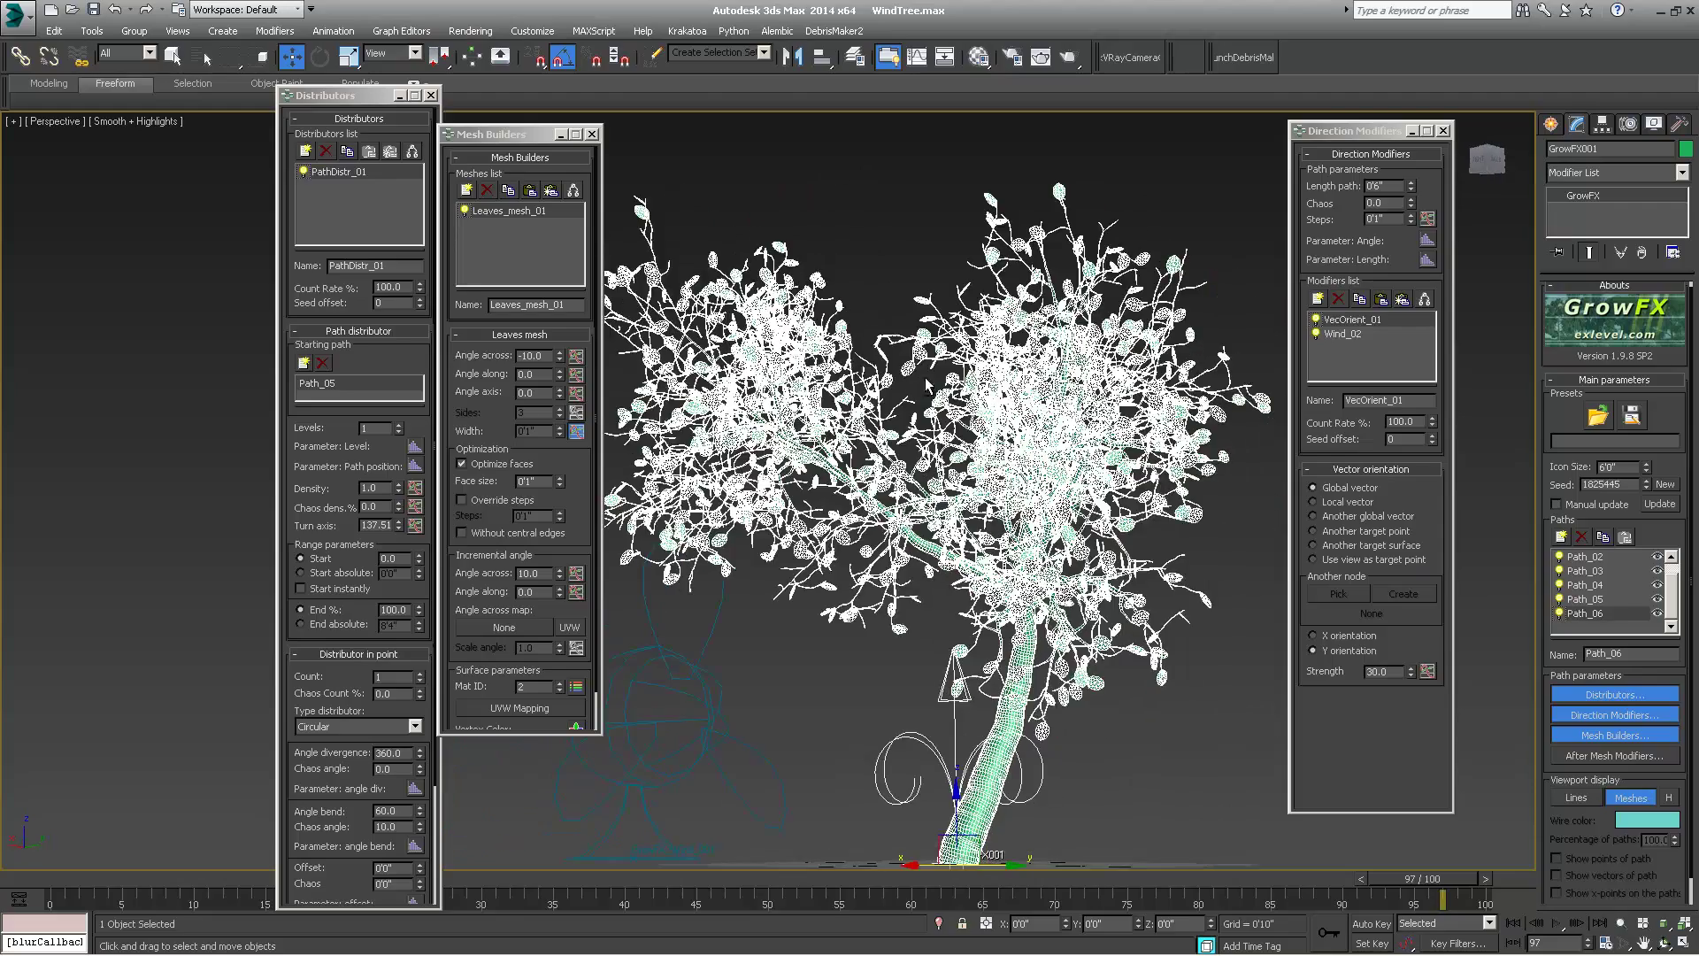
- Turn off Display Selected with Edged Faces in the configuration of the Perspective viewport
{"action": "scroll", "coordinate": [973, 397], "scroll_direction": "up", "scroll_amount": 4}
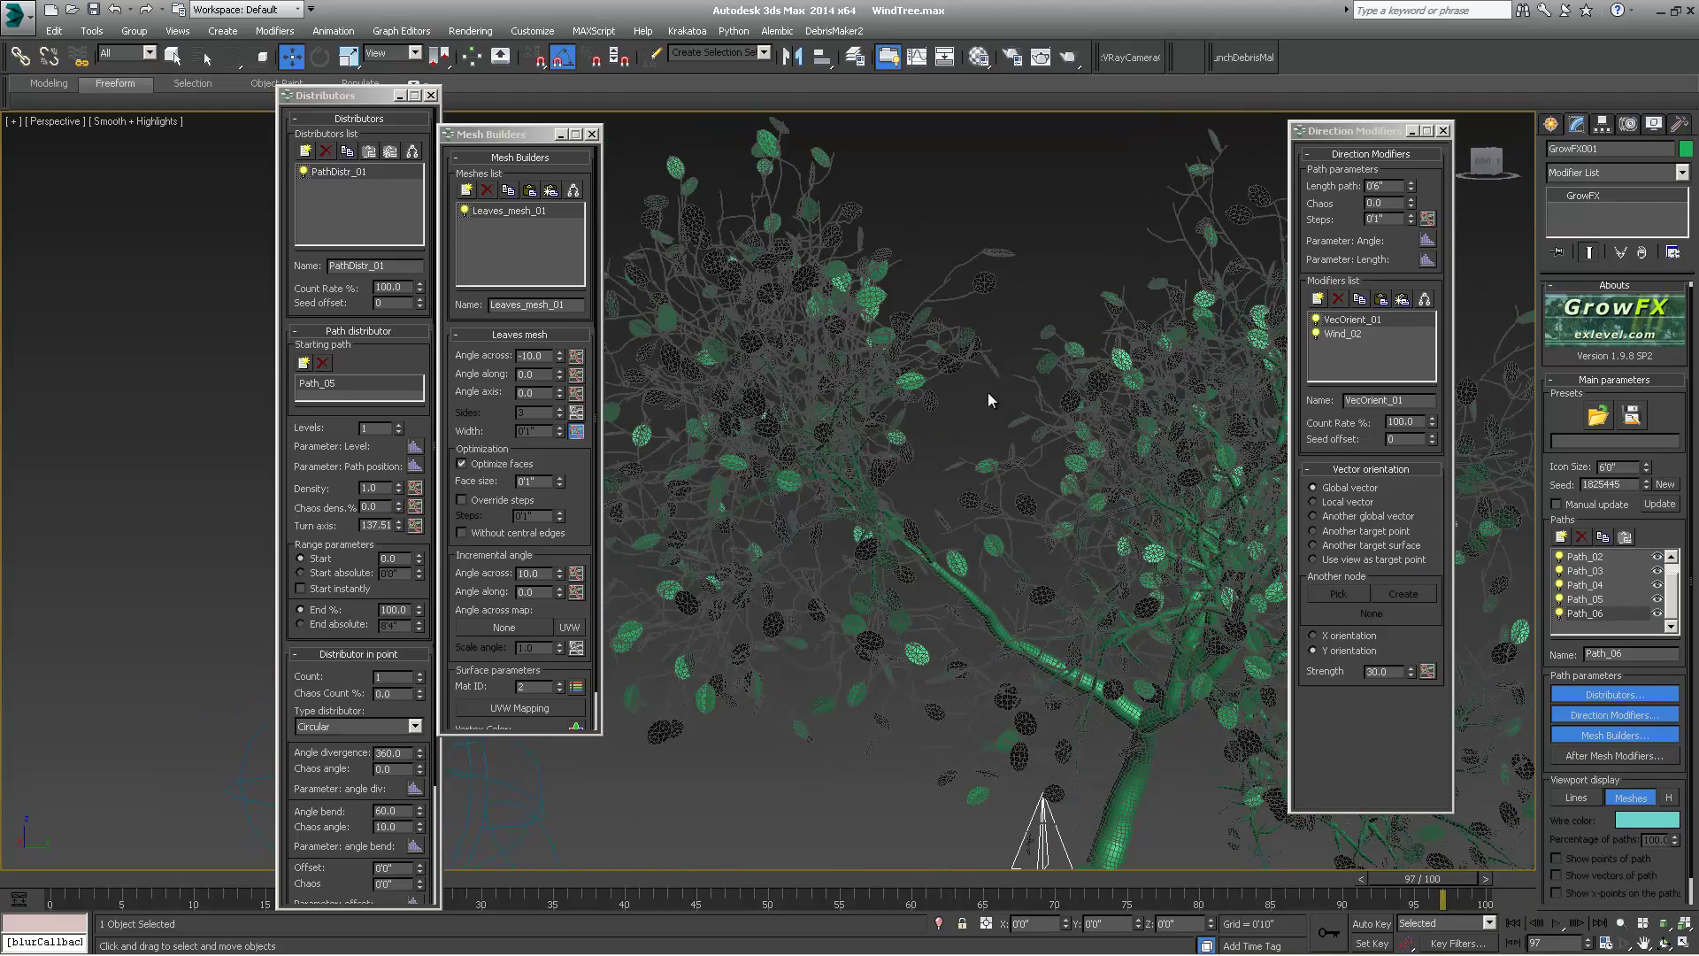
{"action": "scroll", "coordinate": [982, 380], "scroll_direction": "up", "scroll_amount": 5}
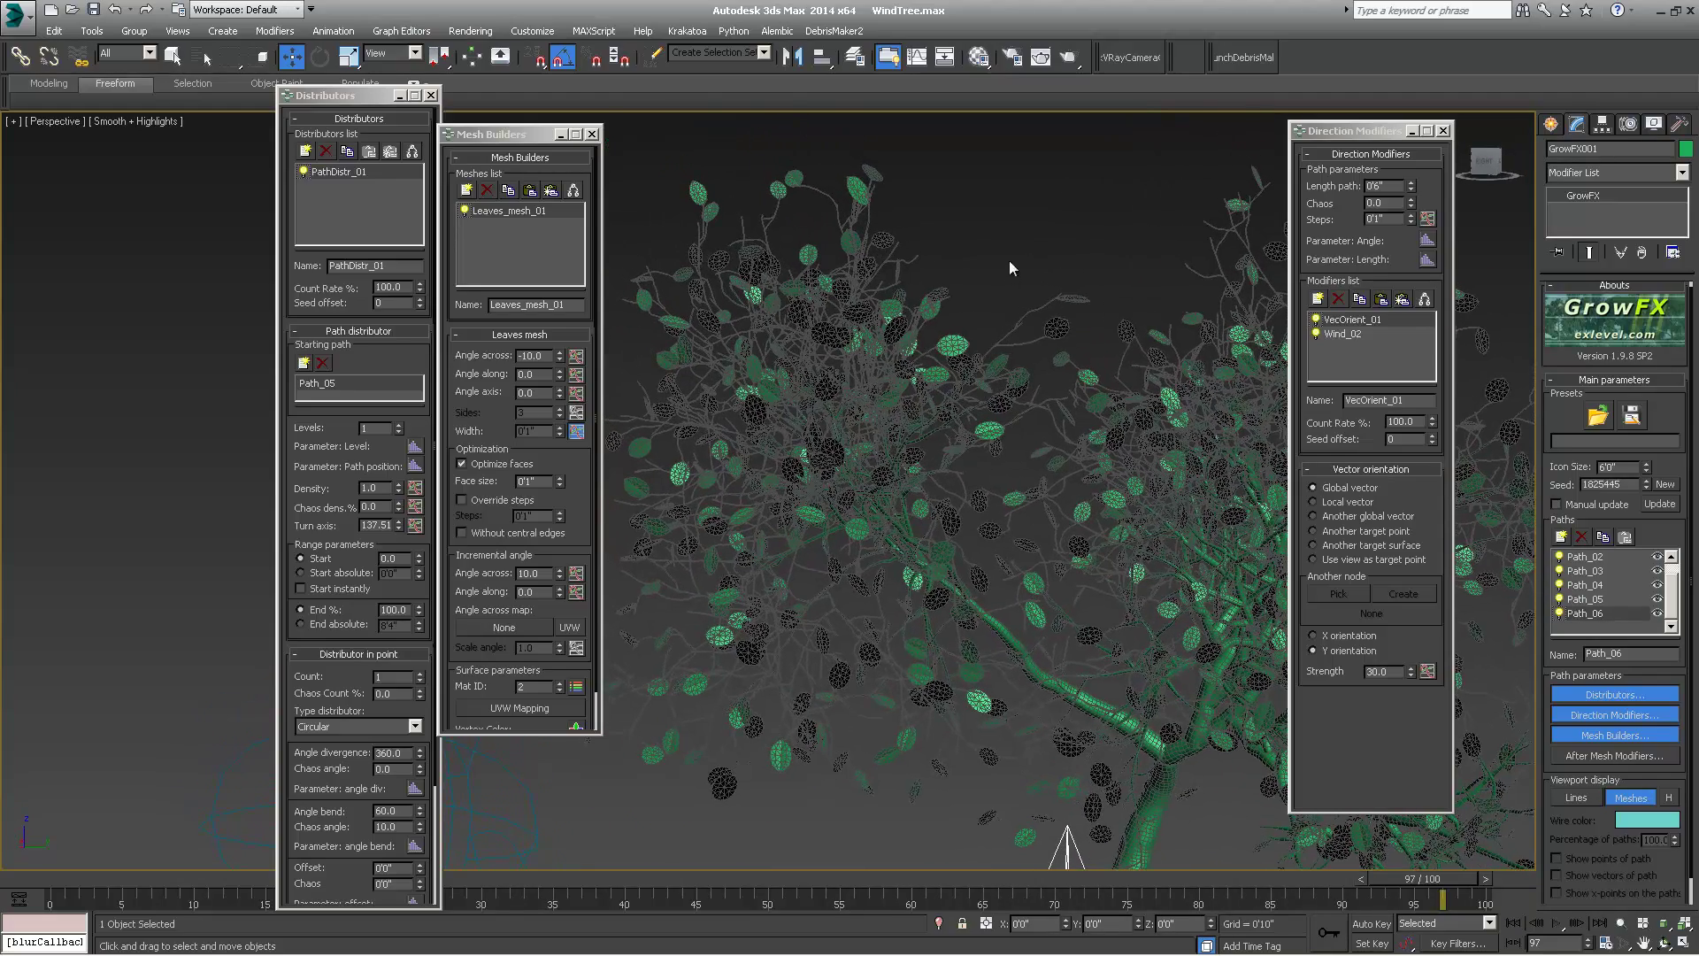
{"action": "left_click", "coordinate": [126, 115]}
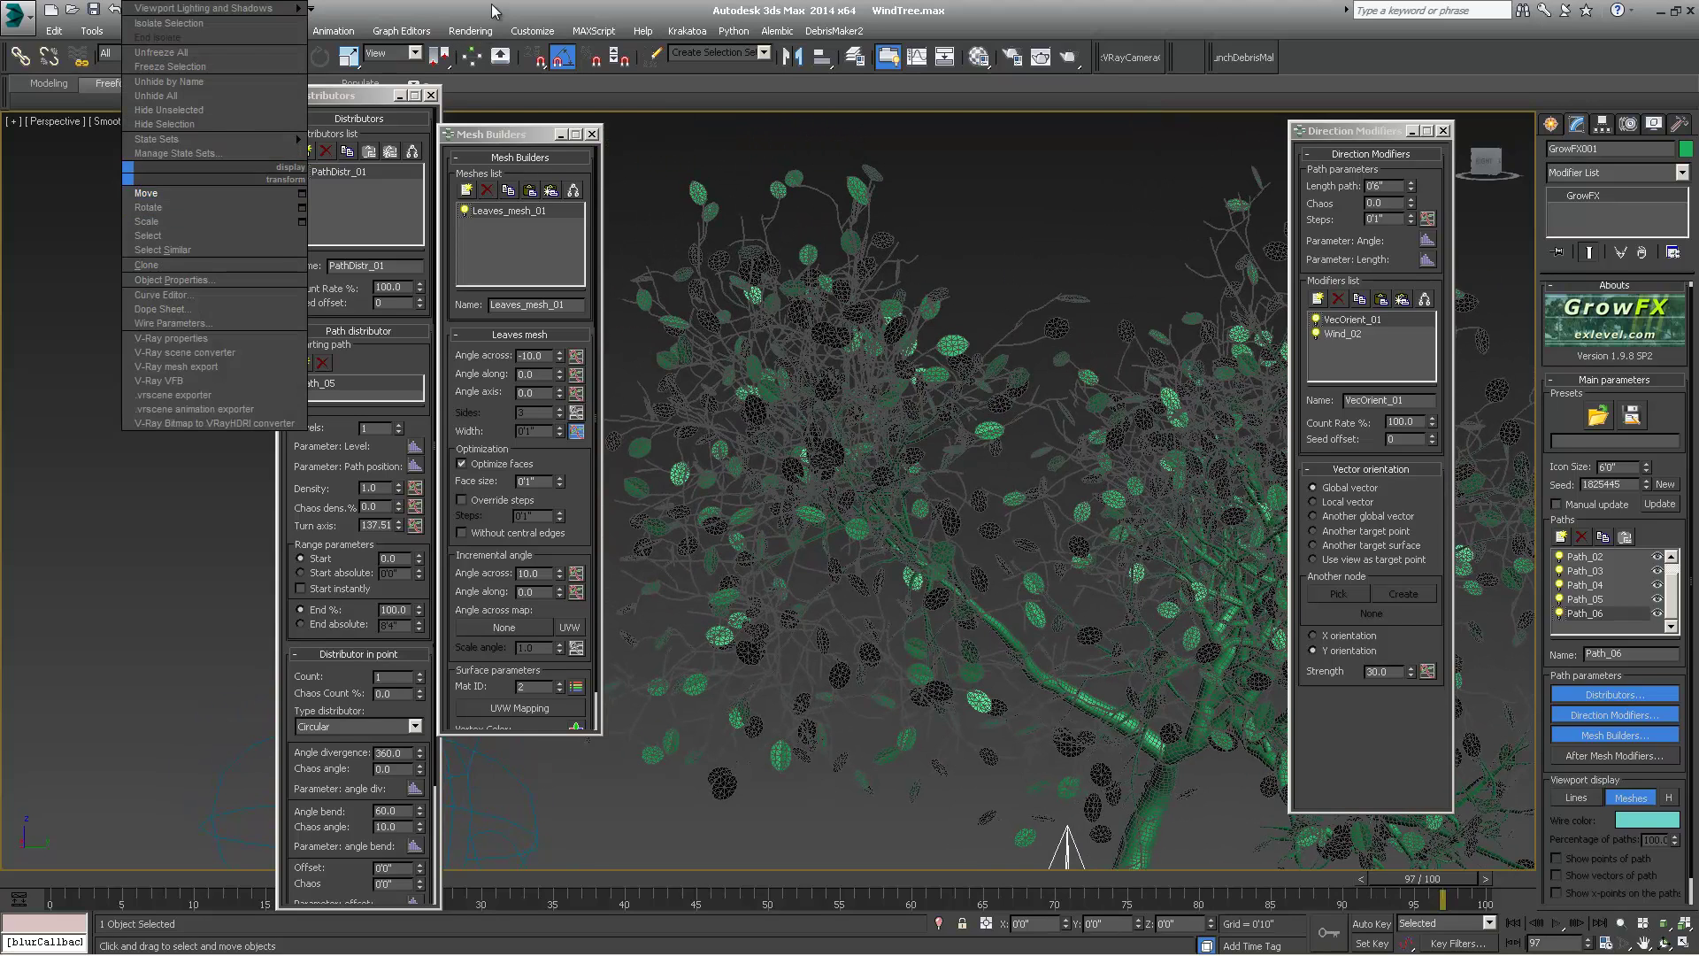
{"action": "left_click", "coordinate": [241, 97]}
{"action": "left_click", "coordinate": [145, 125]}
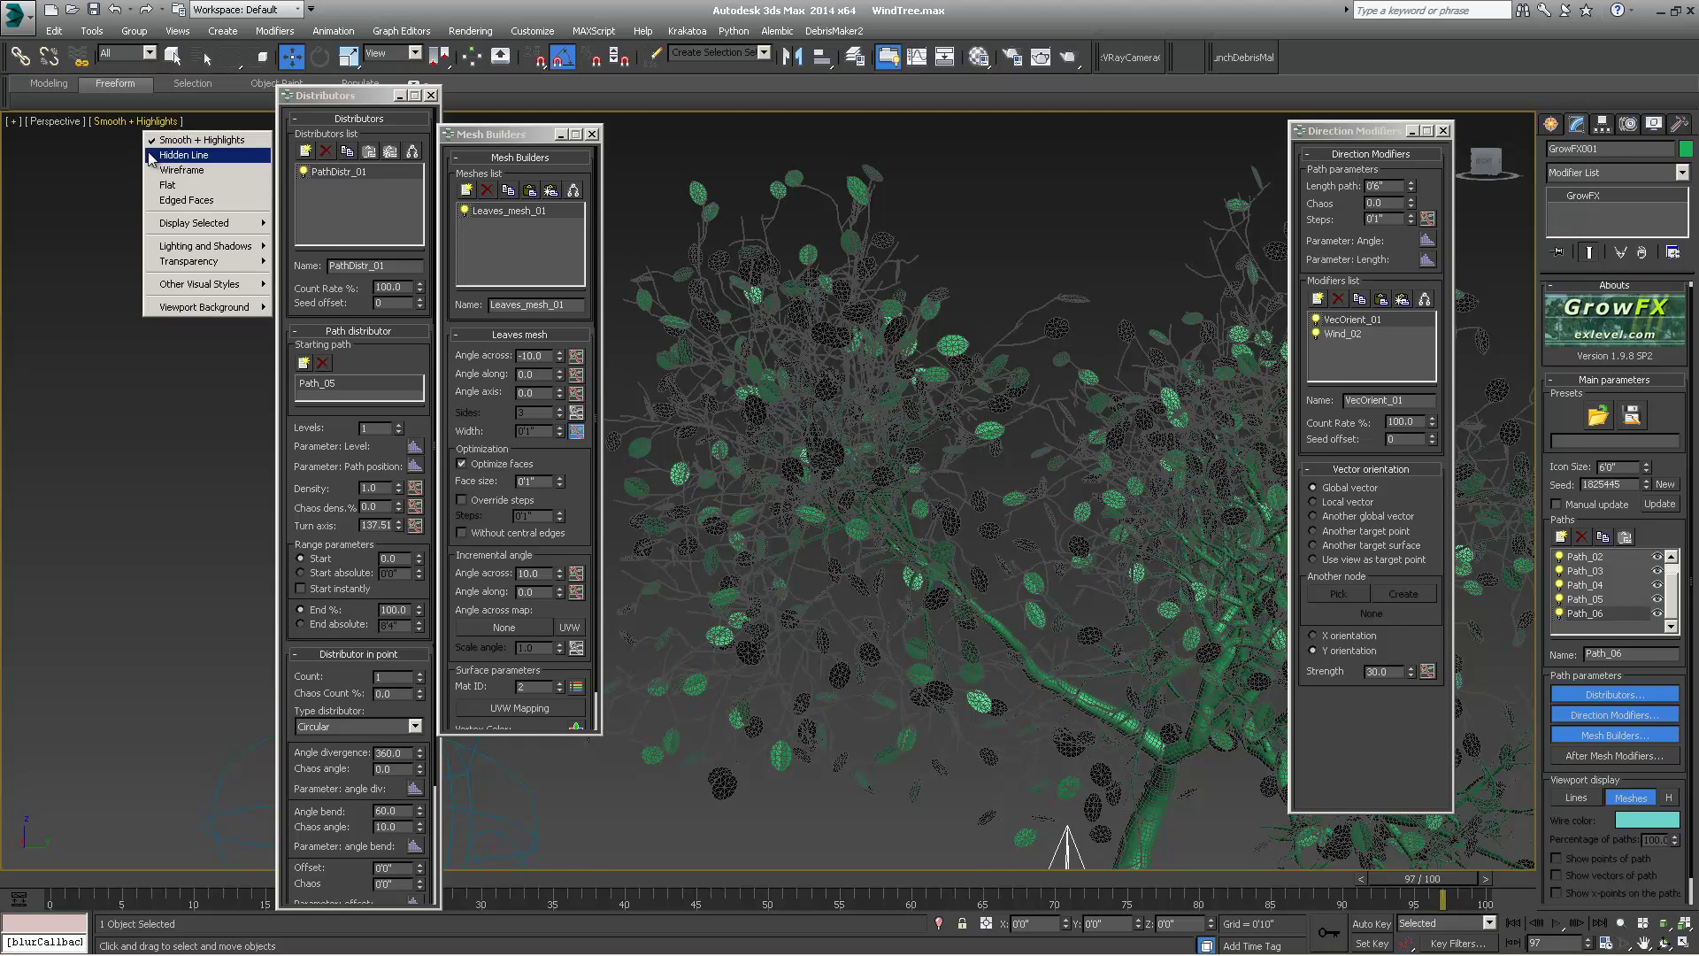
{"action": "left_click", "coordinate": [18, 123]}
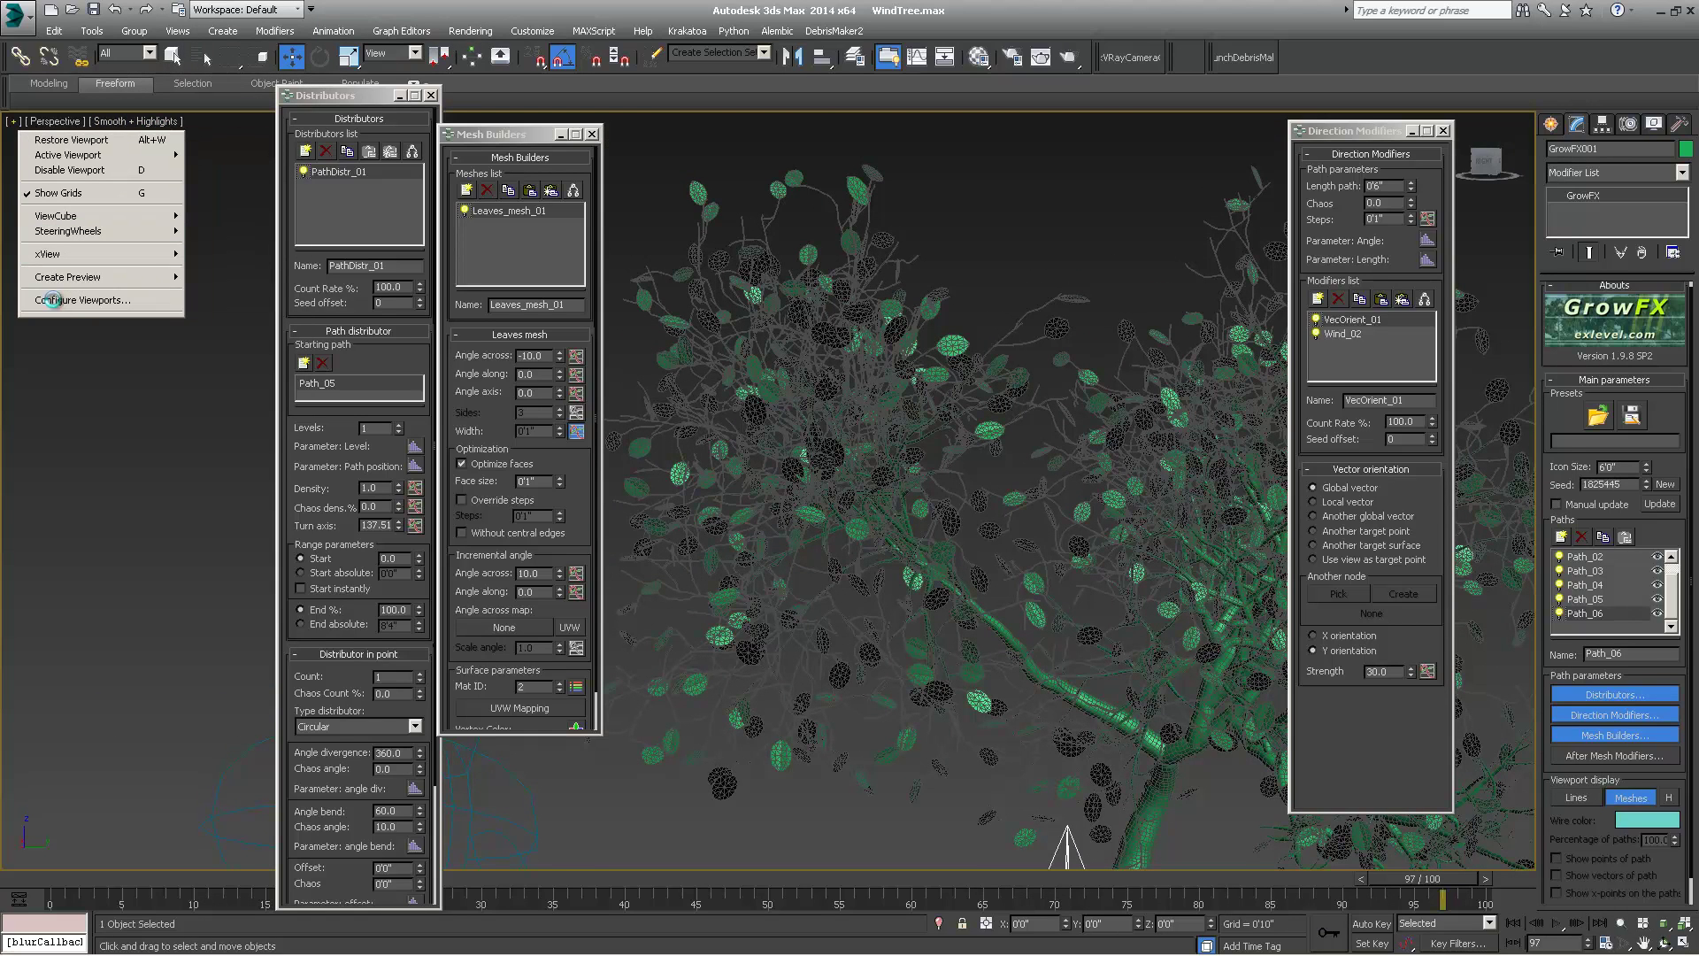
{"action": "left_click", "coordinate": [55, 300]}
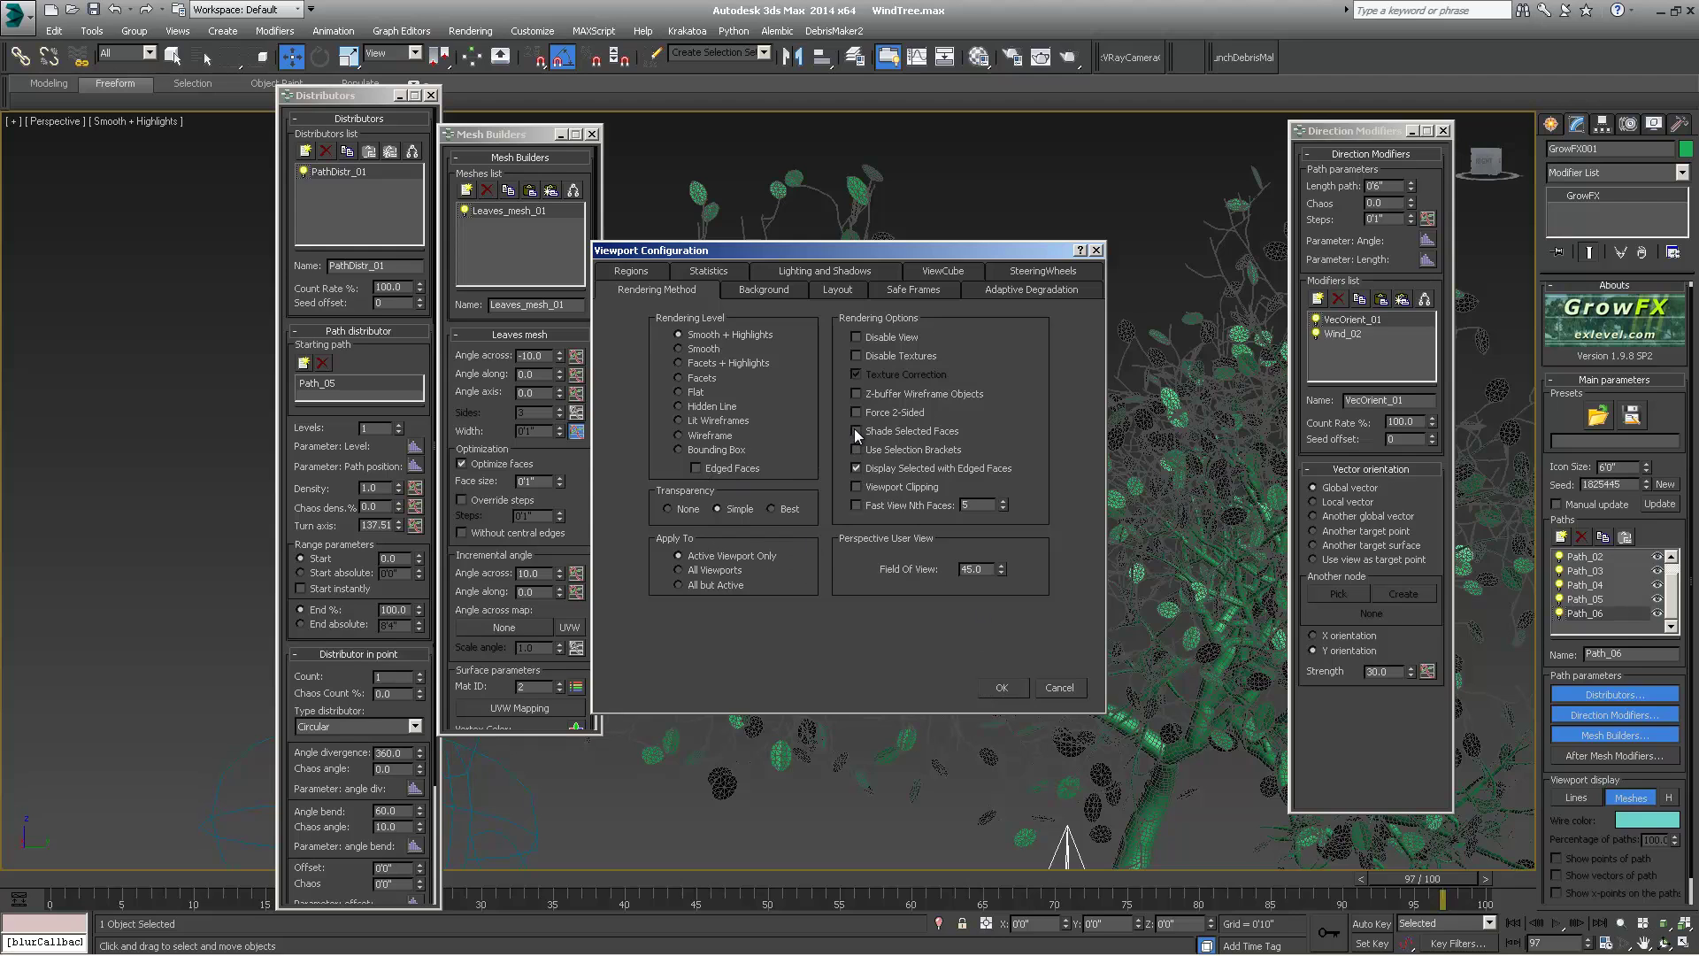
{"action": "left_click", "coordinate": [989, 688]}
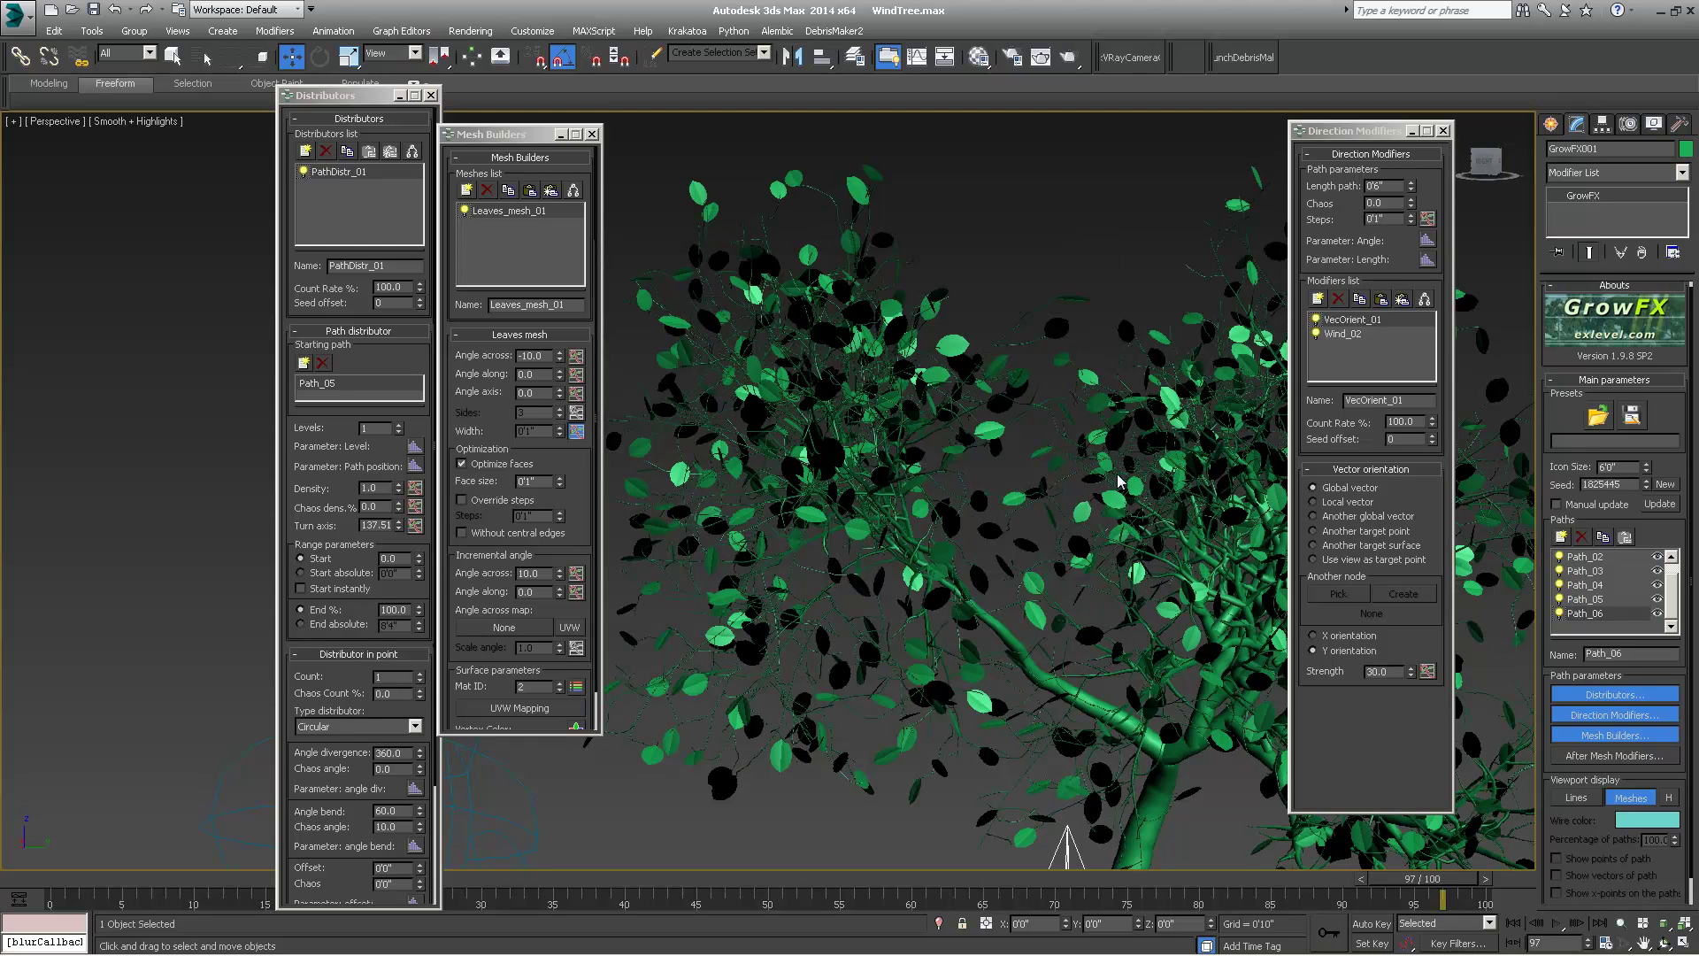
- Scrub through the early frames of the wind animation and return to frame 0
{"action": "left_click", "coordinate": [64, 879]}
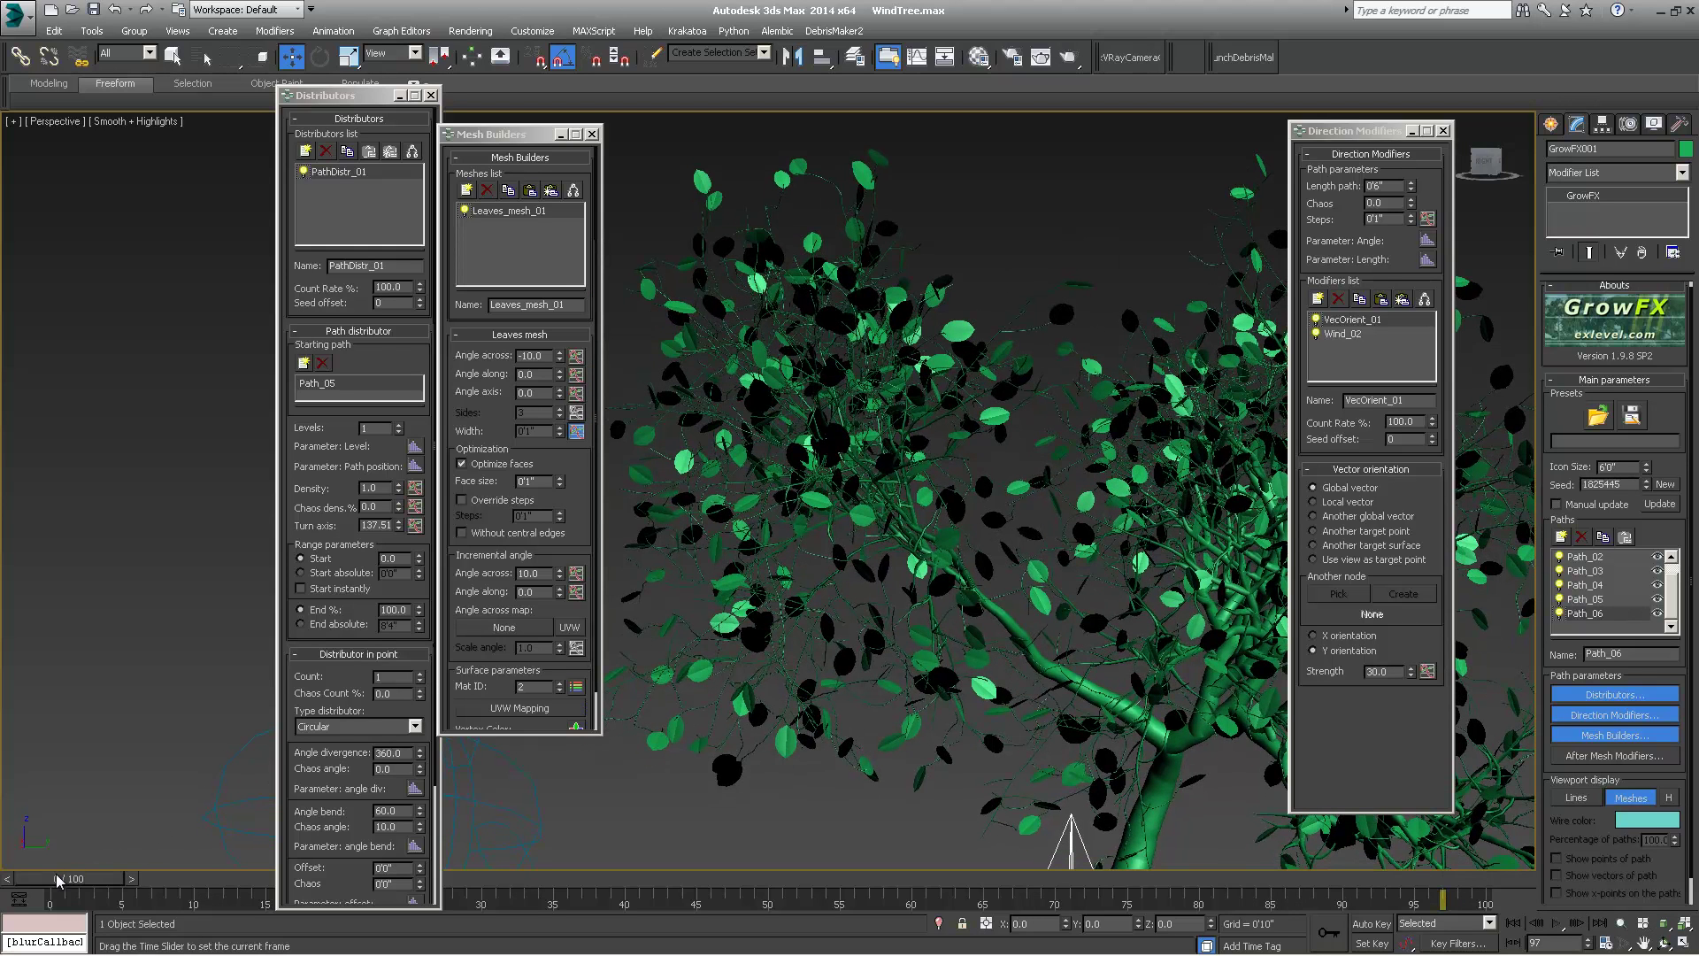
{"action": "left_click_drag", "start_coordinate": [60, 879], "coordinate": [22, 877]}
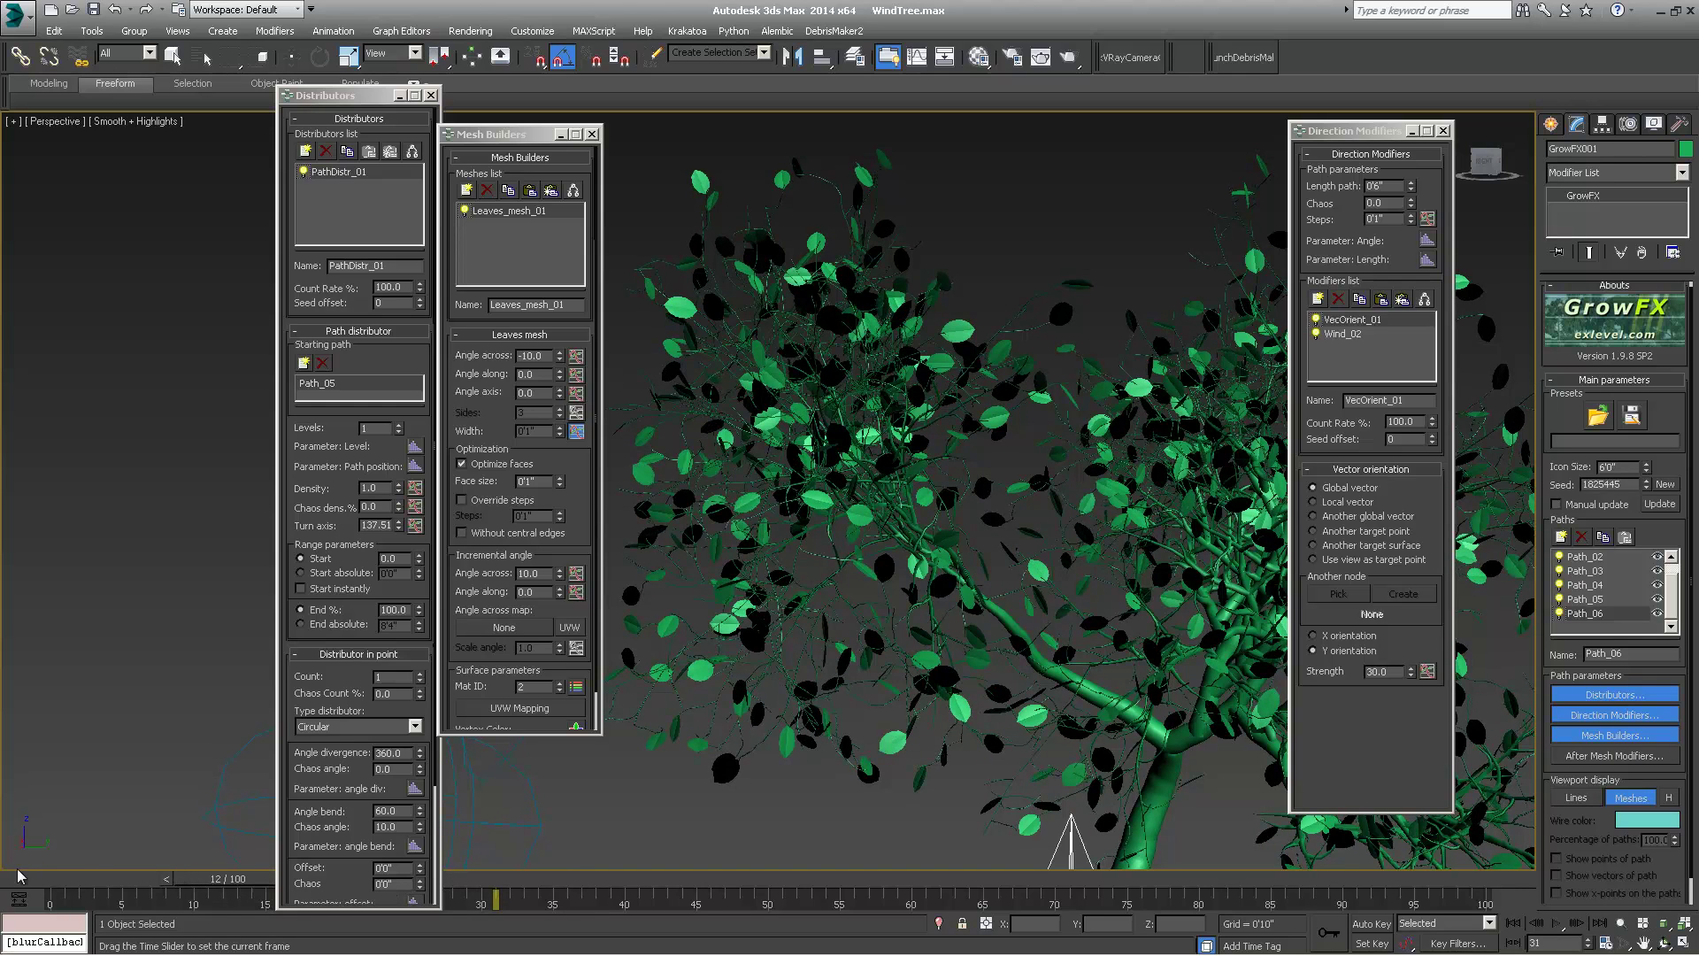
{"action": "key", "text": "w"}
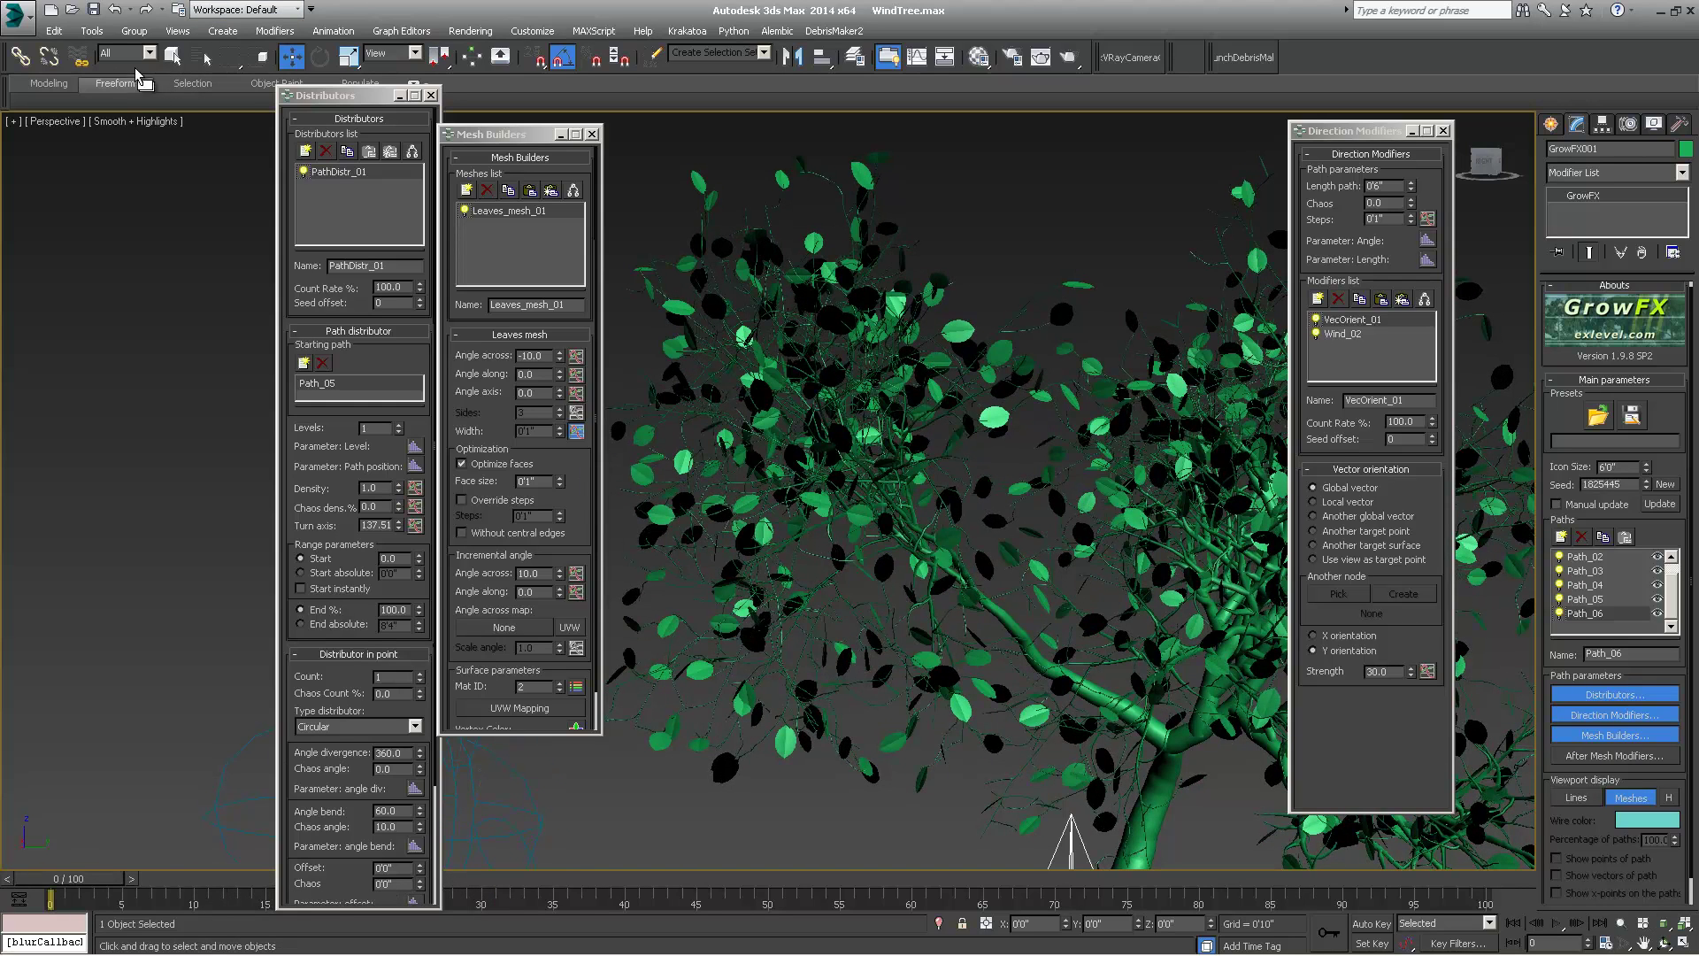
- Frame both halves of the tree's crown in the viewport and set the render output size to 1280 x 720
{"action": "middle_click_drag", "start_coordinate": [1087, 363], "coordinate": [926, 377]}
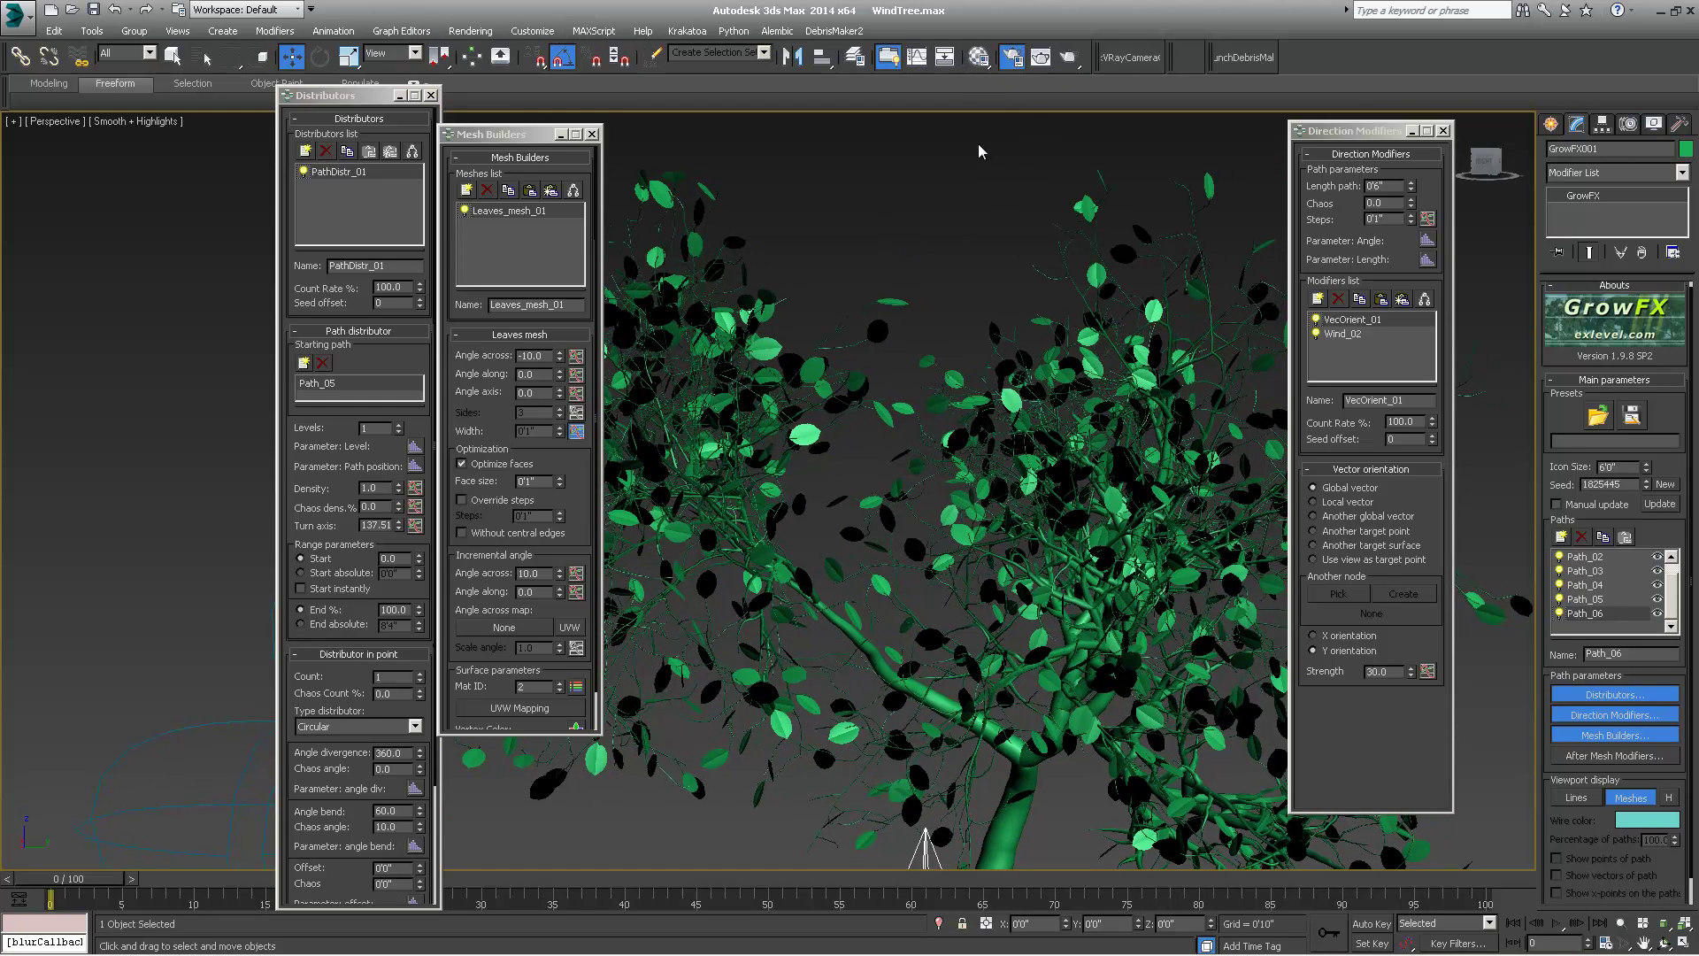
{"action": "key", "text": "F10"}
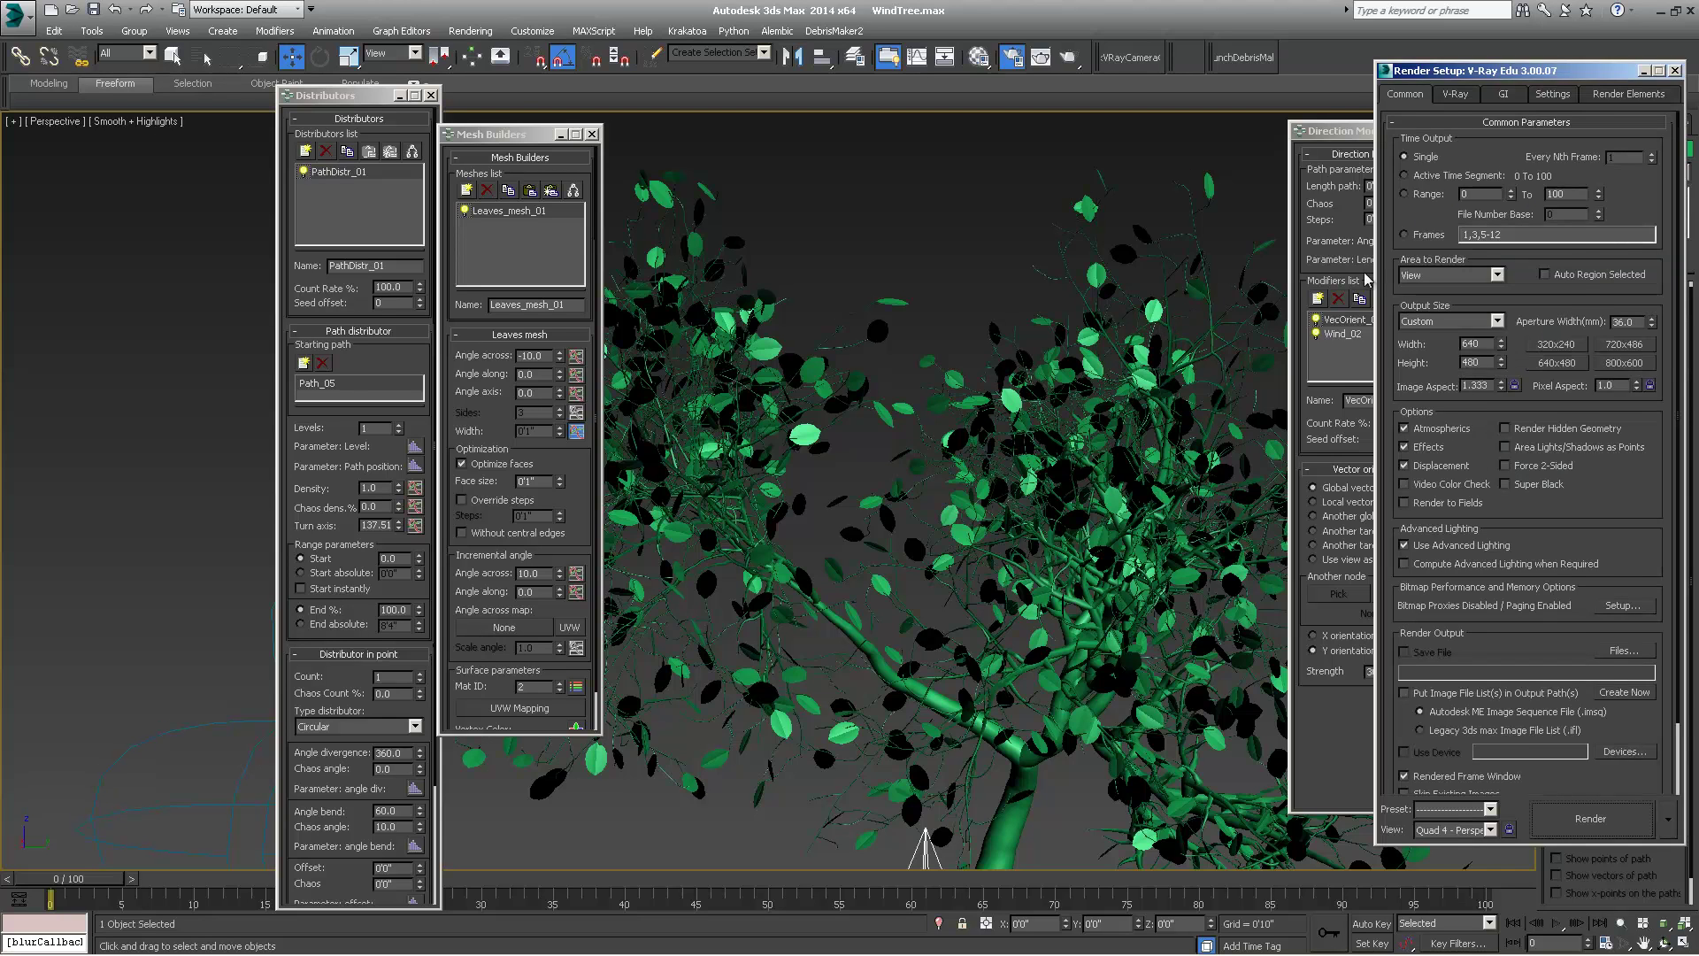
{"action": "double_click", "coordinate": [1370, 361]}
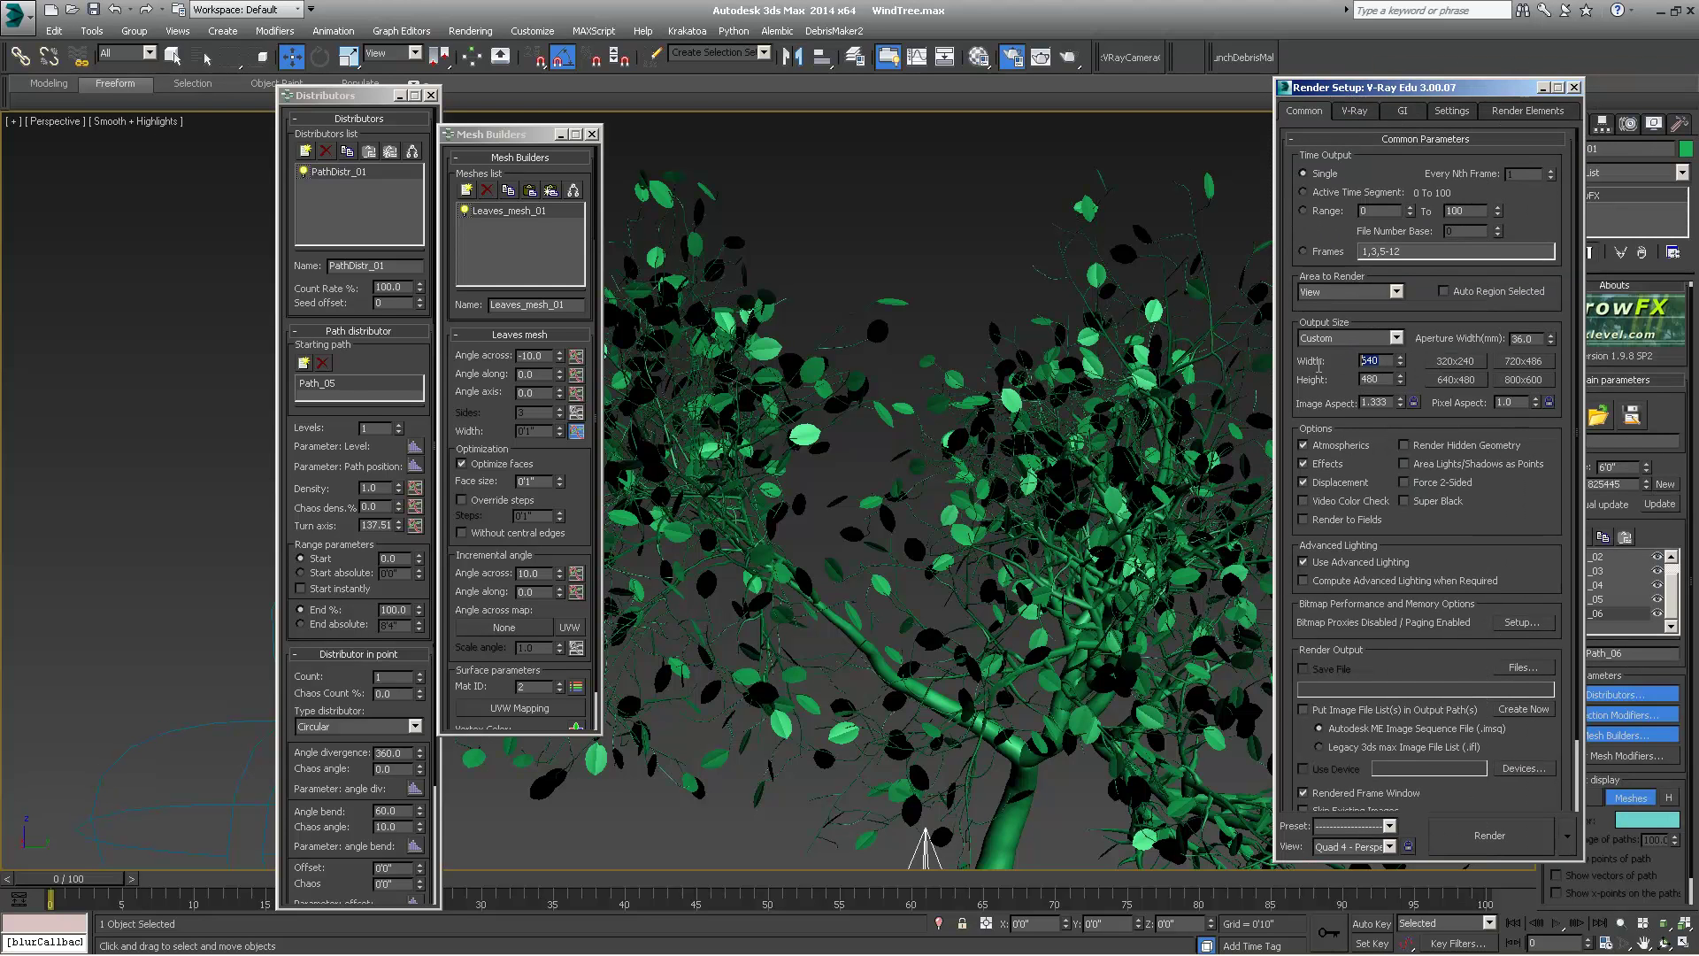
{"action": "type", "text": "1280"}
{"action": "key", "text": "Tab"}
{"action": "type", "text": "720"}
{"action": "left_click_drag", "start_coordinate": [1407, 89], "coordinate": [1463, 89]}
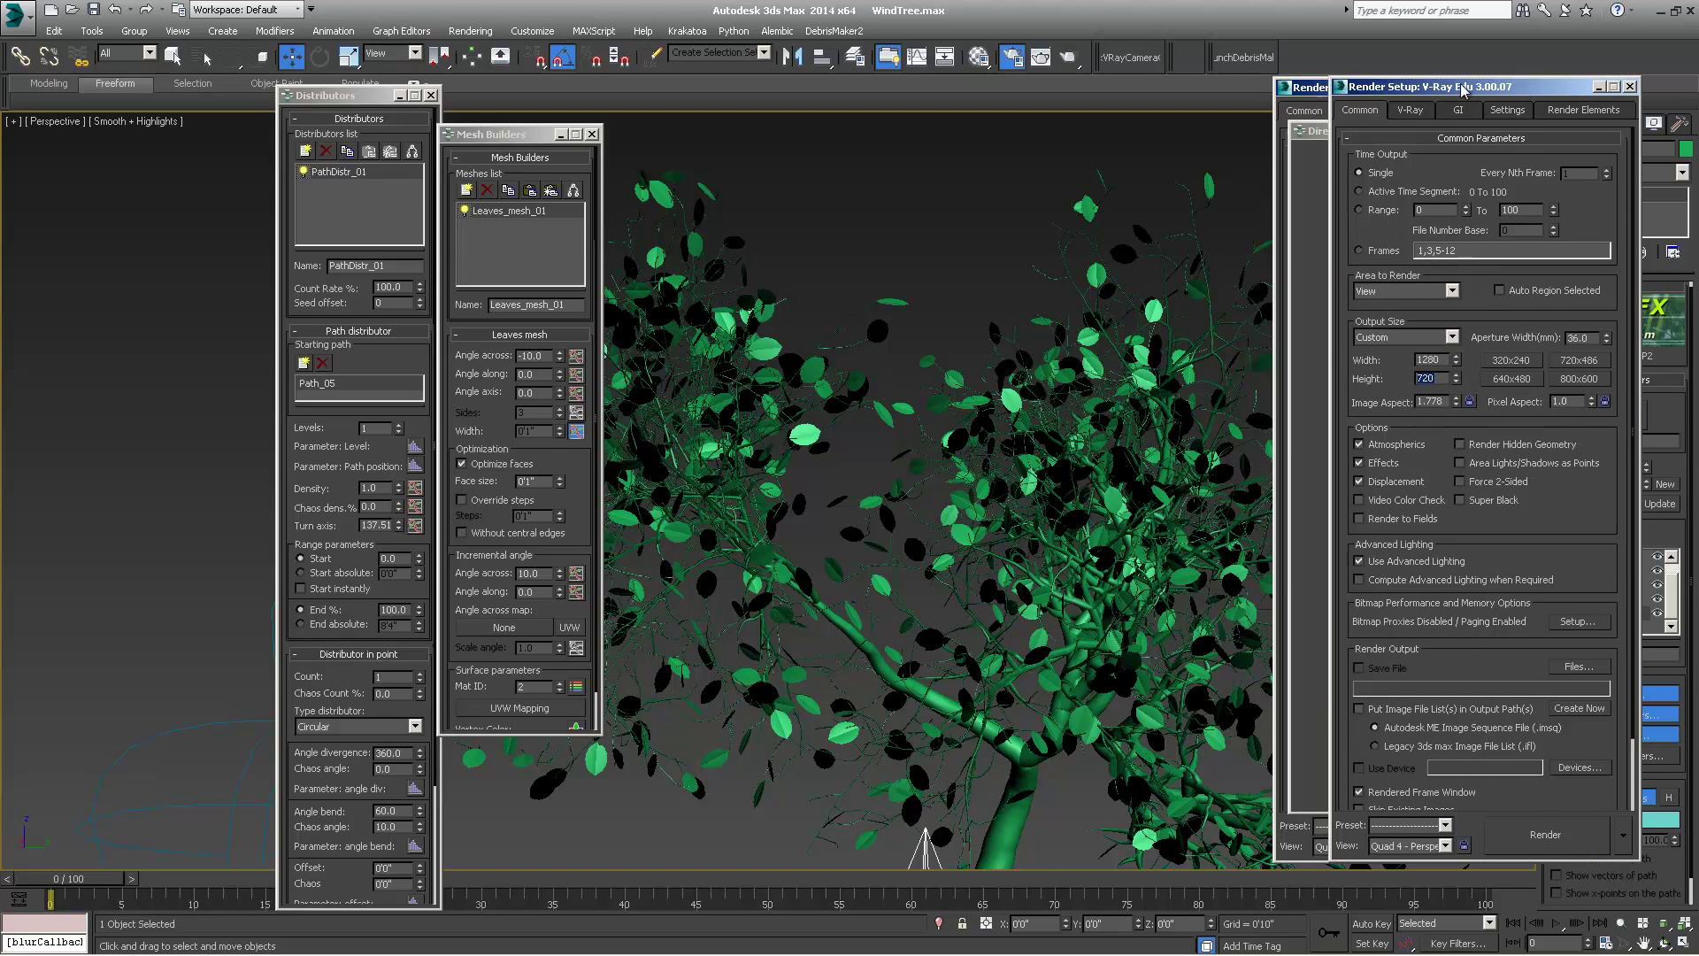
- Create a preview animation of the Perspective viewport at 100 percent of the output size
{"action": "left_click", "coordinate": [94, 32]}
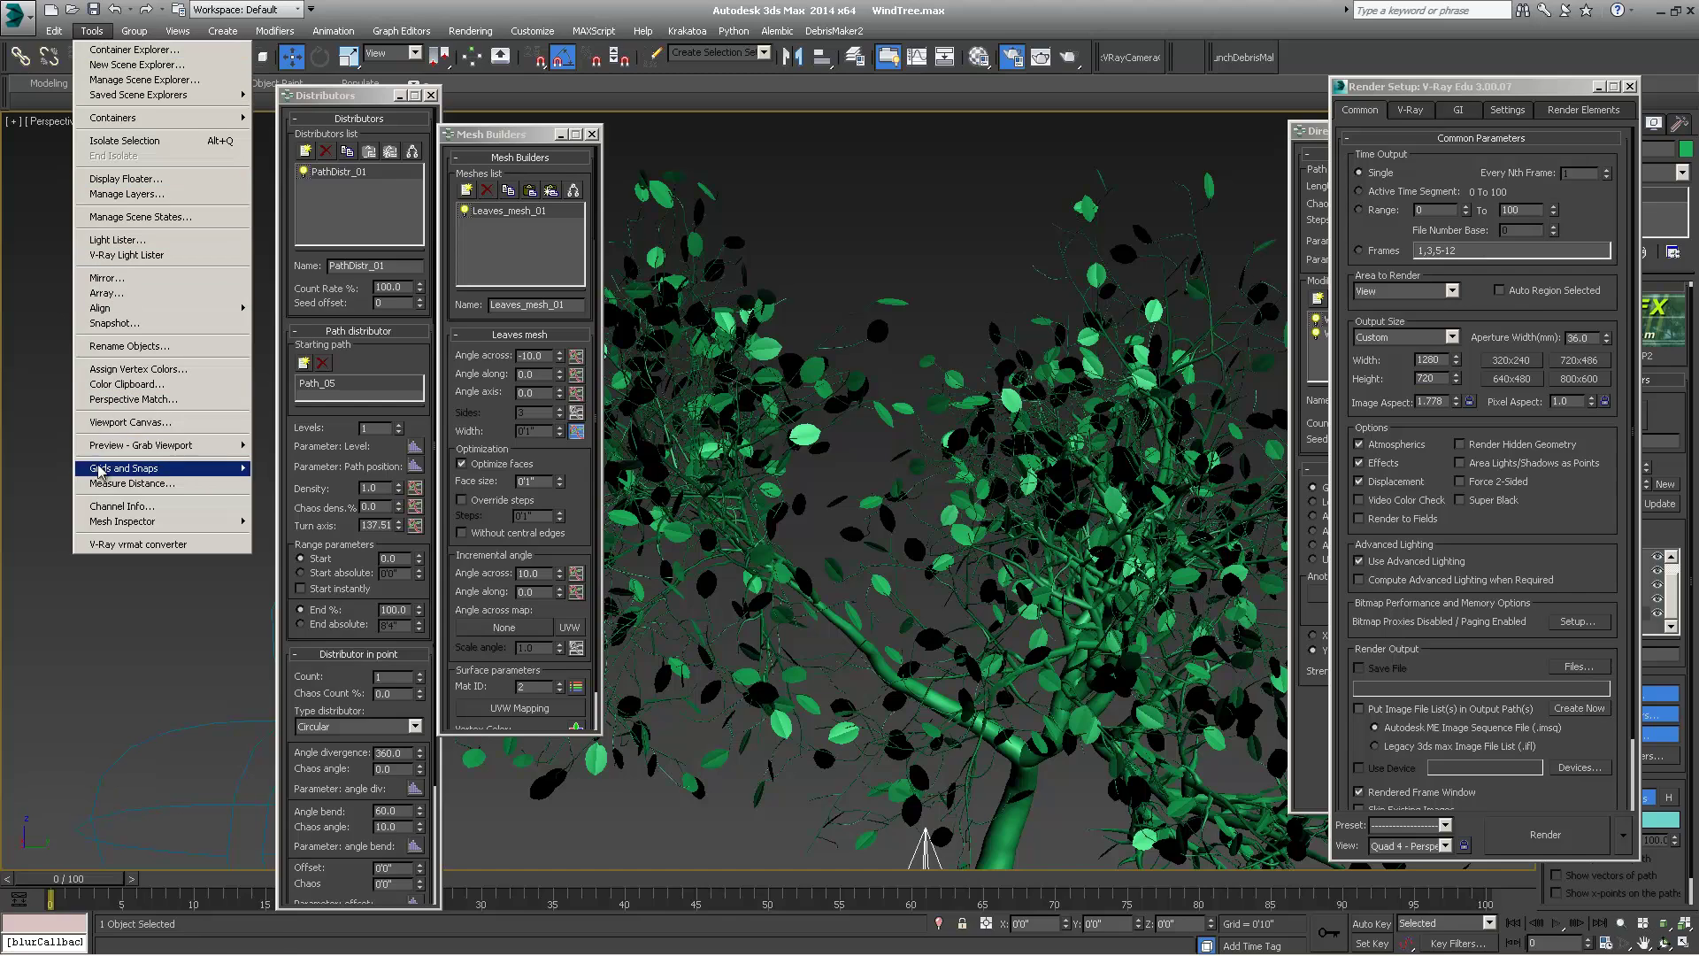
{"action": "mouse_move", "coordinate": [123, 447]}
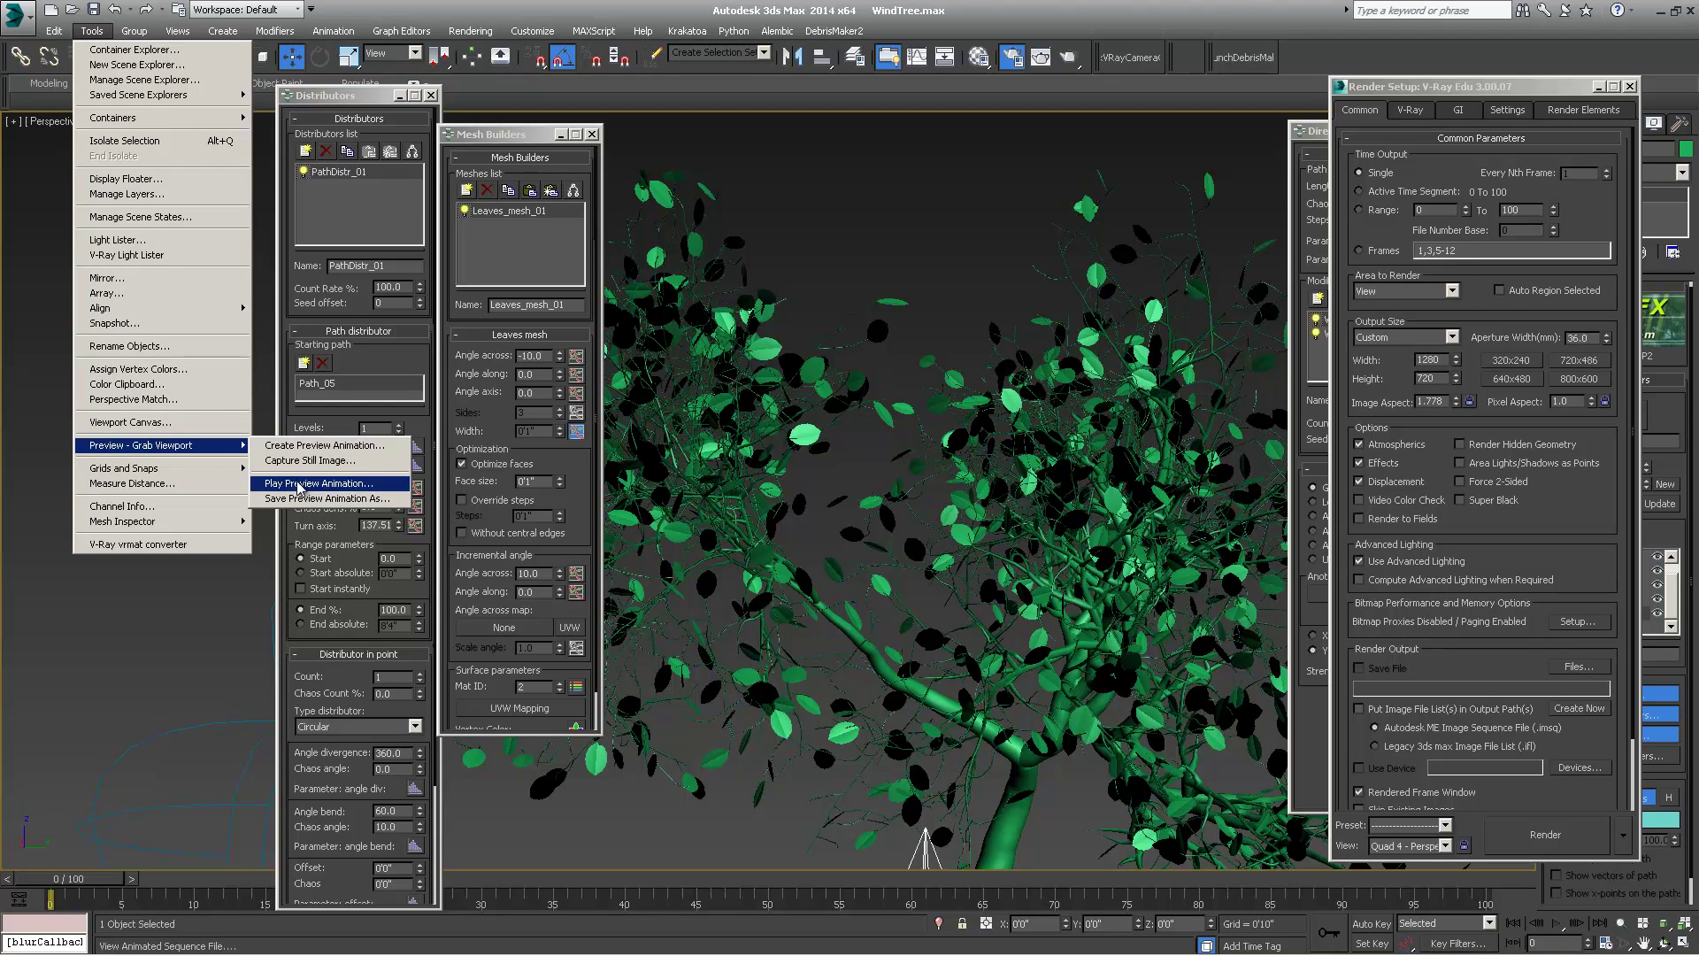
{"action": "left_click", "coordinate": [312, 447]}
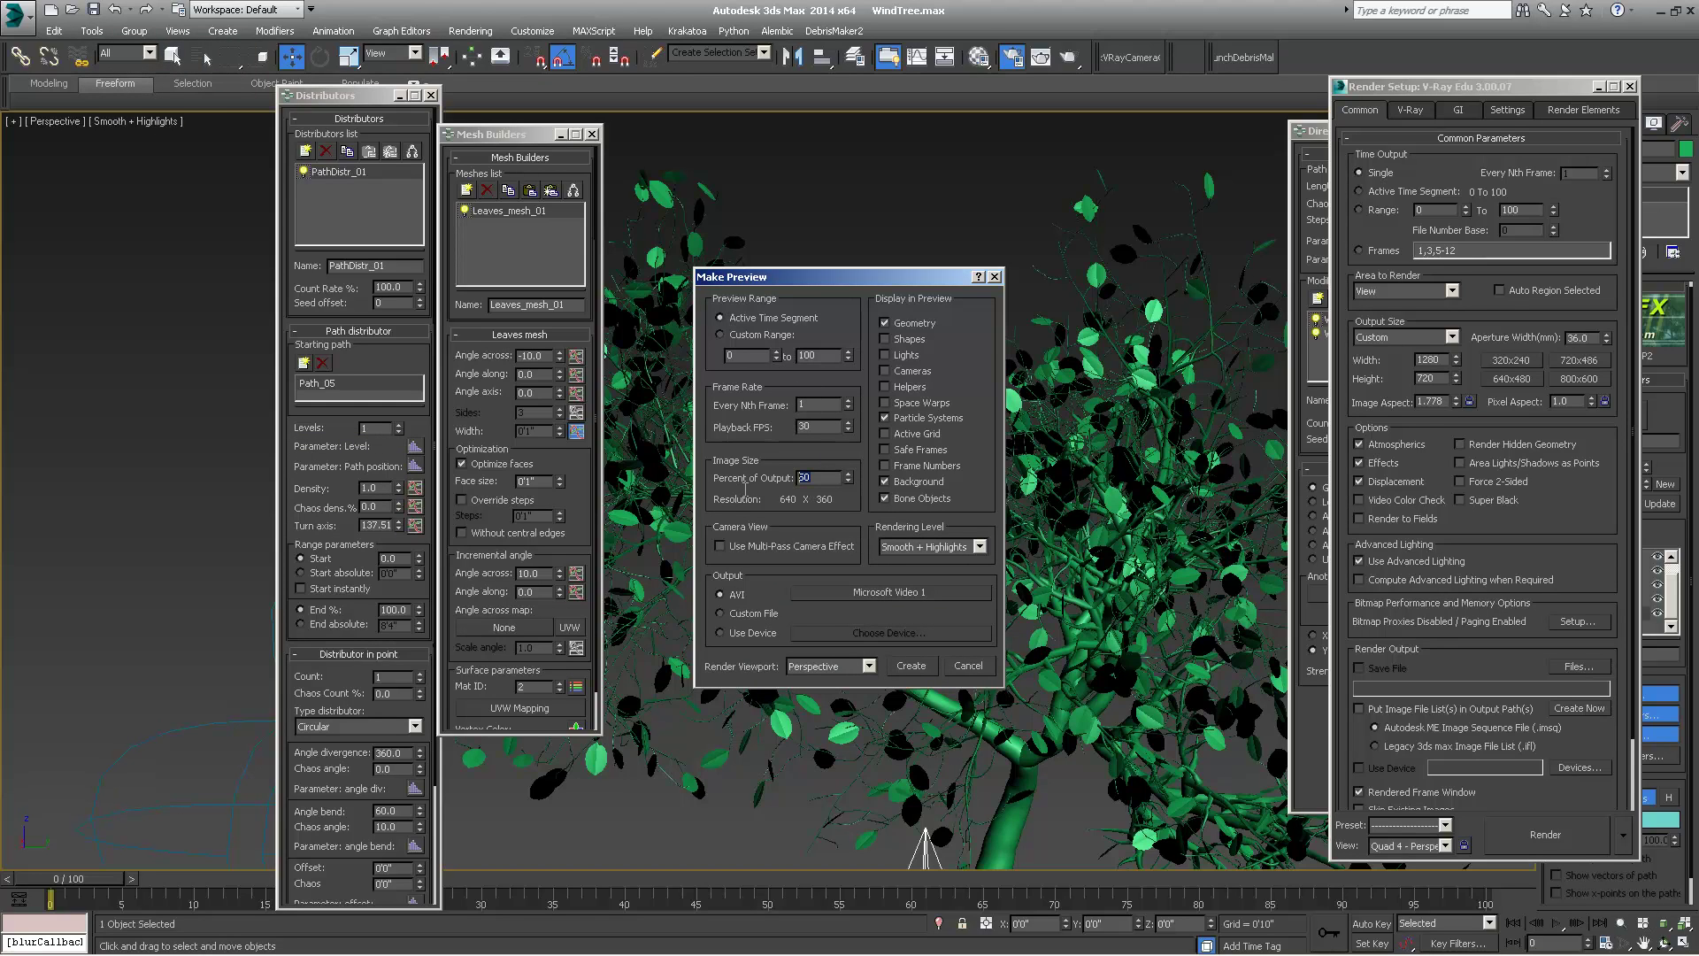
{"action": "type", "text": "100"}
{"action": "key", "text": "Return"}
{"action": "left_click", "coordinate": [910, 666]}
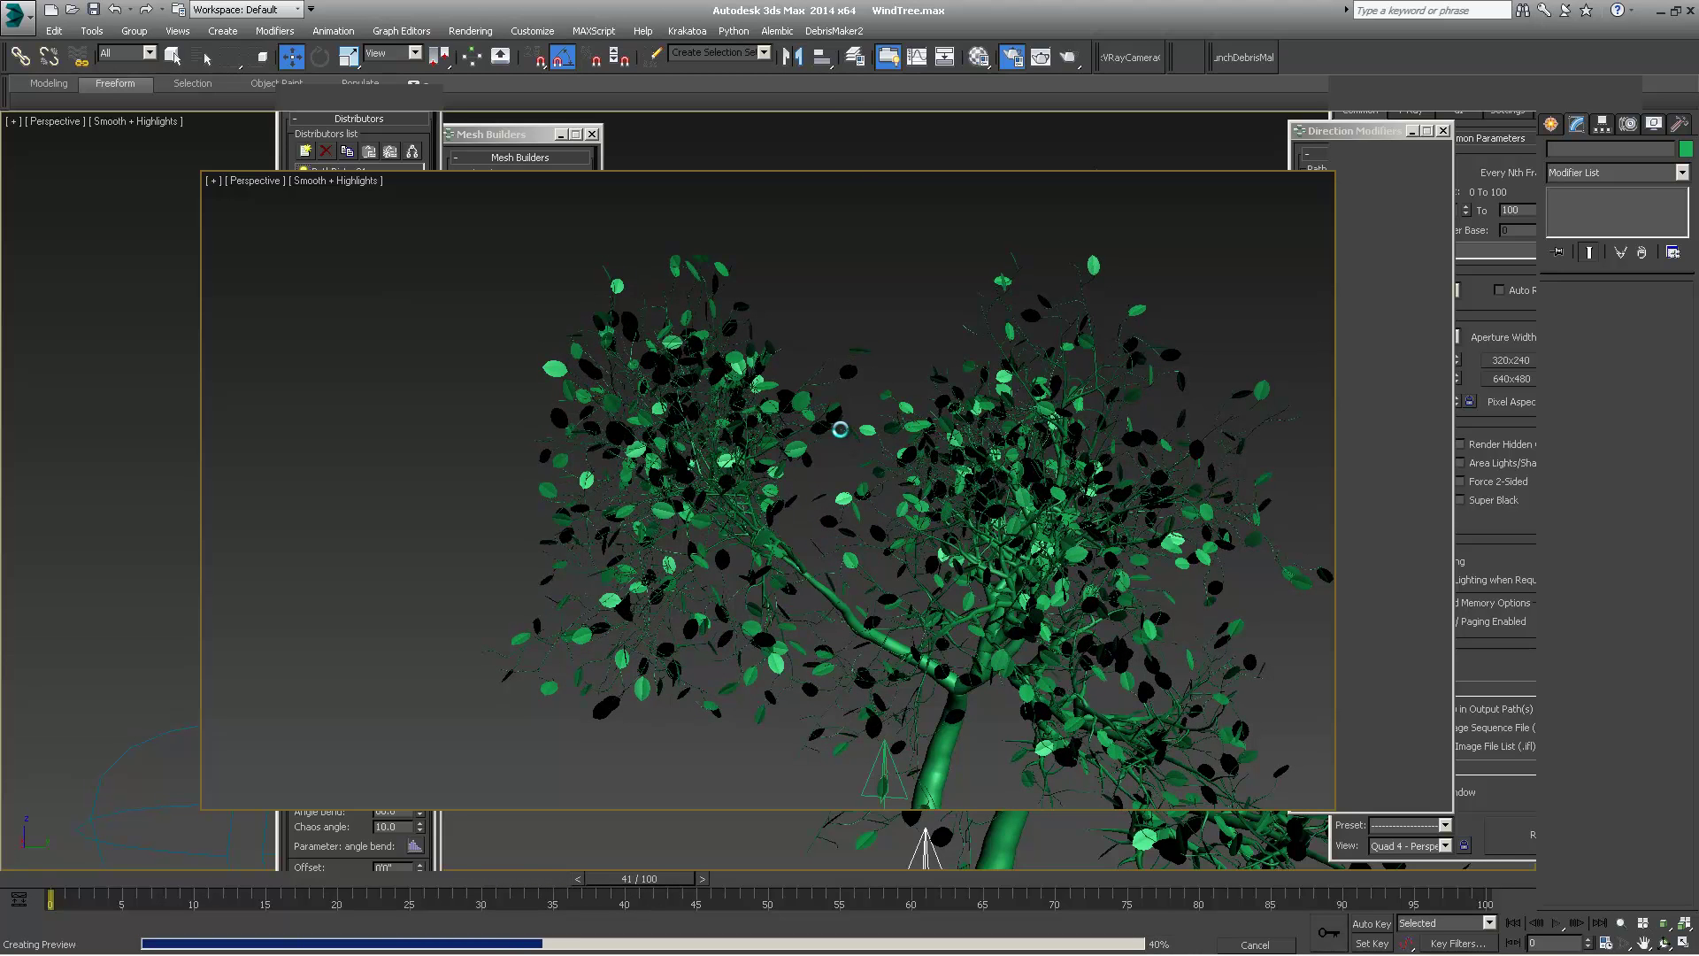
- Stop the preview creation early and review the captured part of the wind animation in the media player
{"action": "key", "text": "Escape"}
{"action": "left_click", "coordinate": [753, 511]}
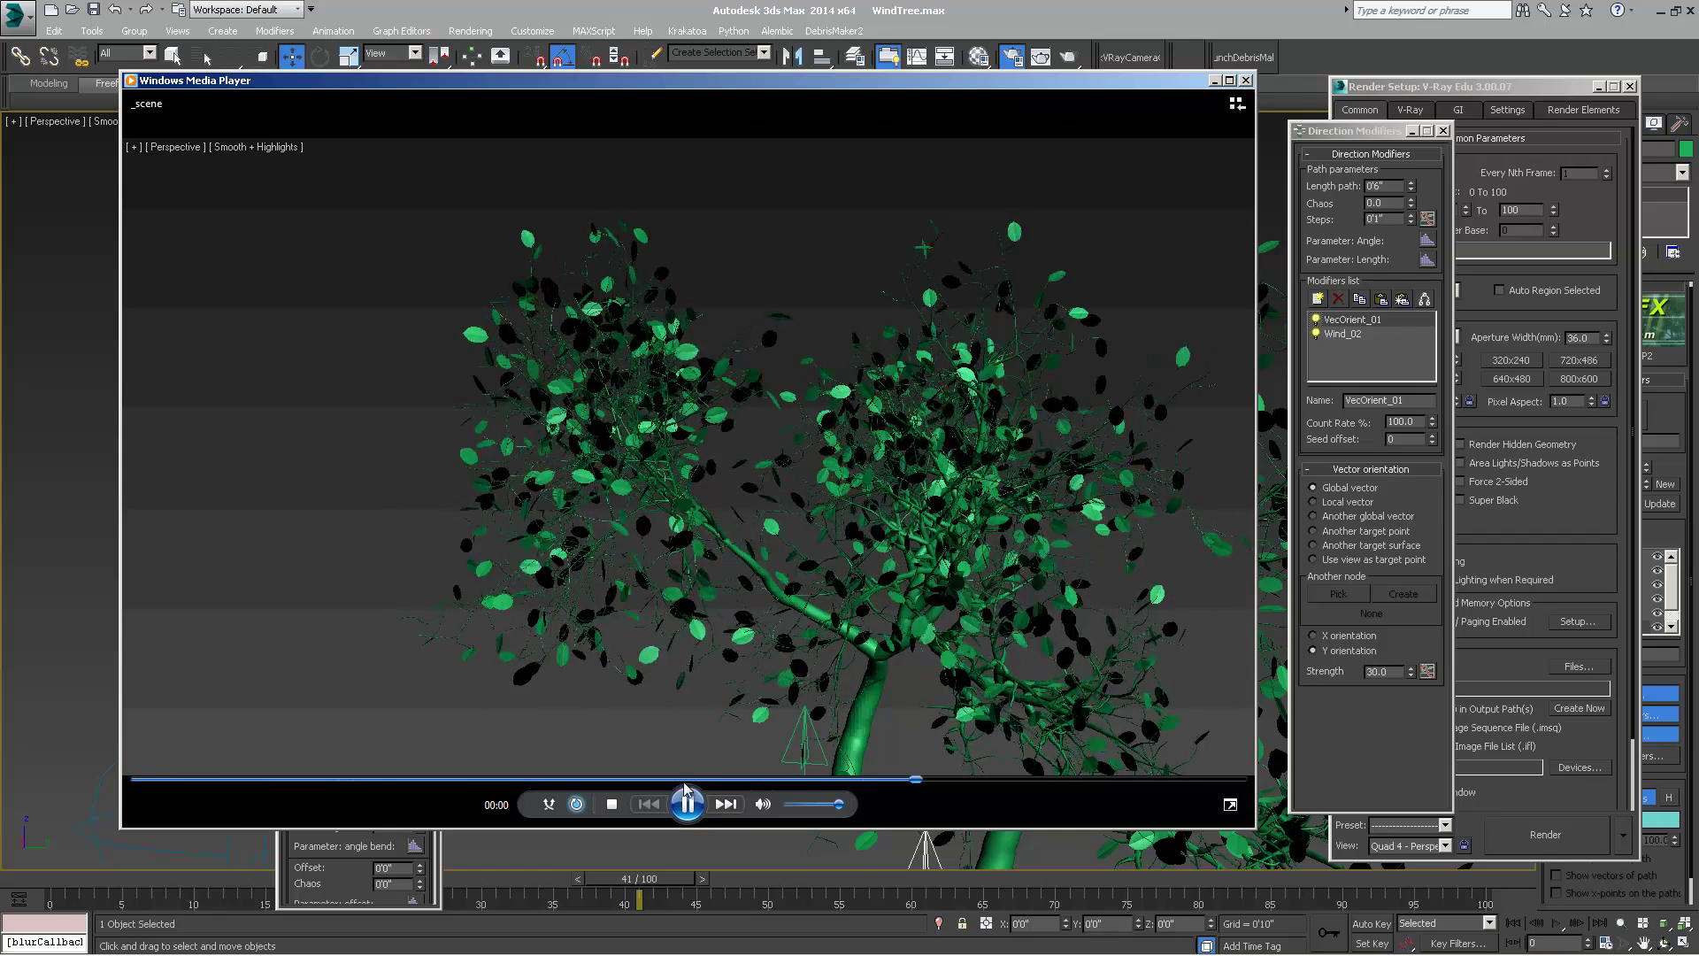
{"action": "left_click", "coordinate": [1403, 191]}
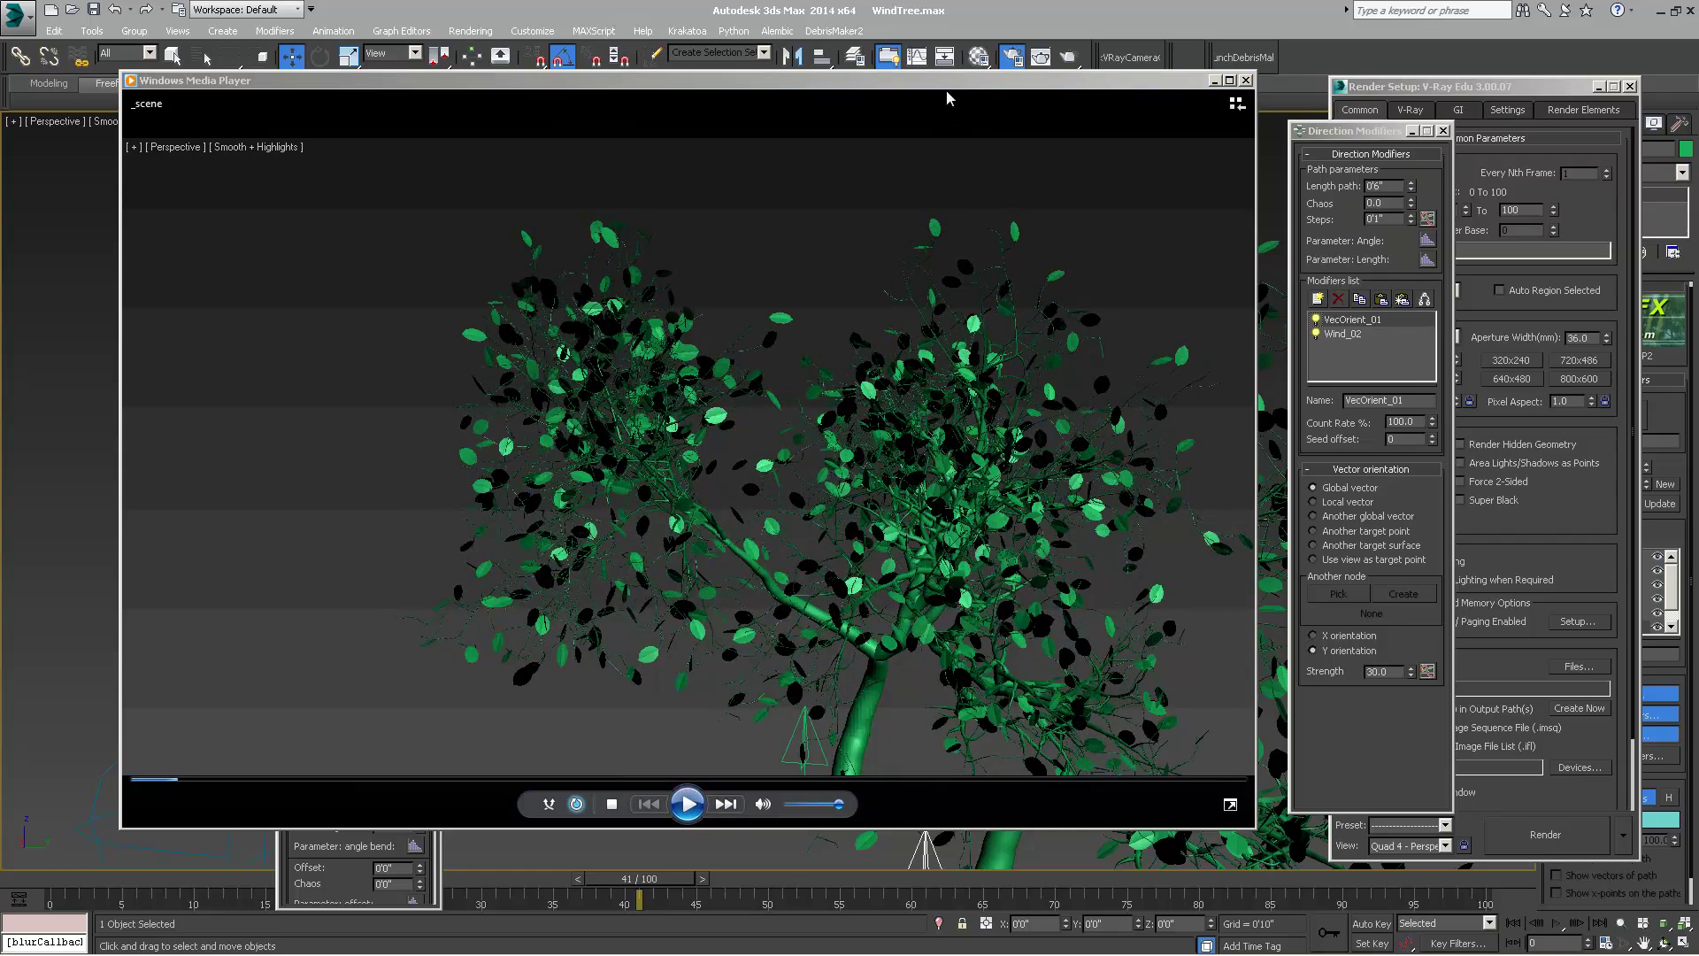
{"action": "left_click_drag", "start_coordinate": [945, 83], "coordinate": [833, 89]}
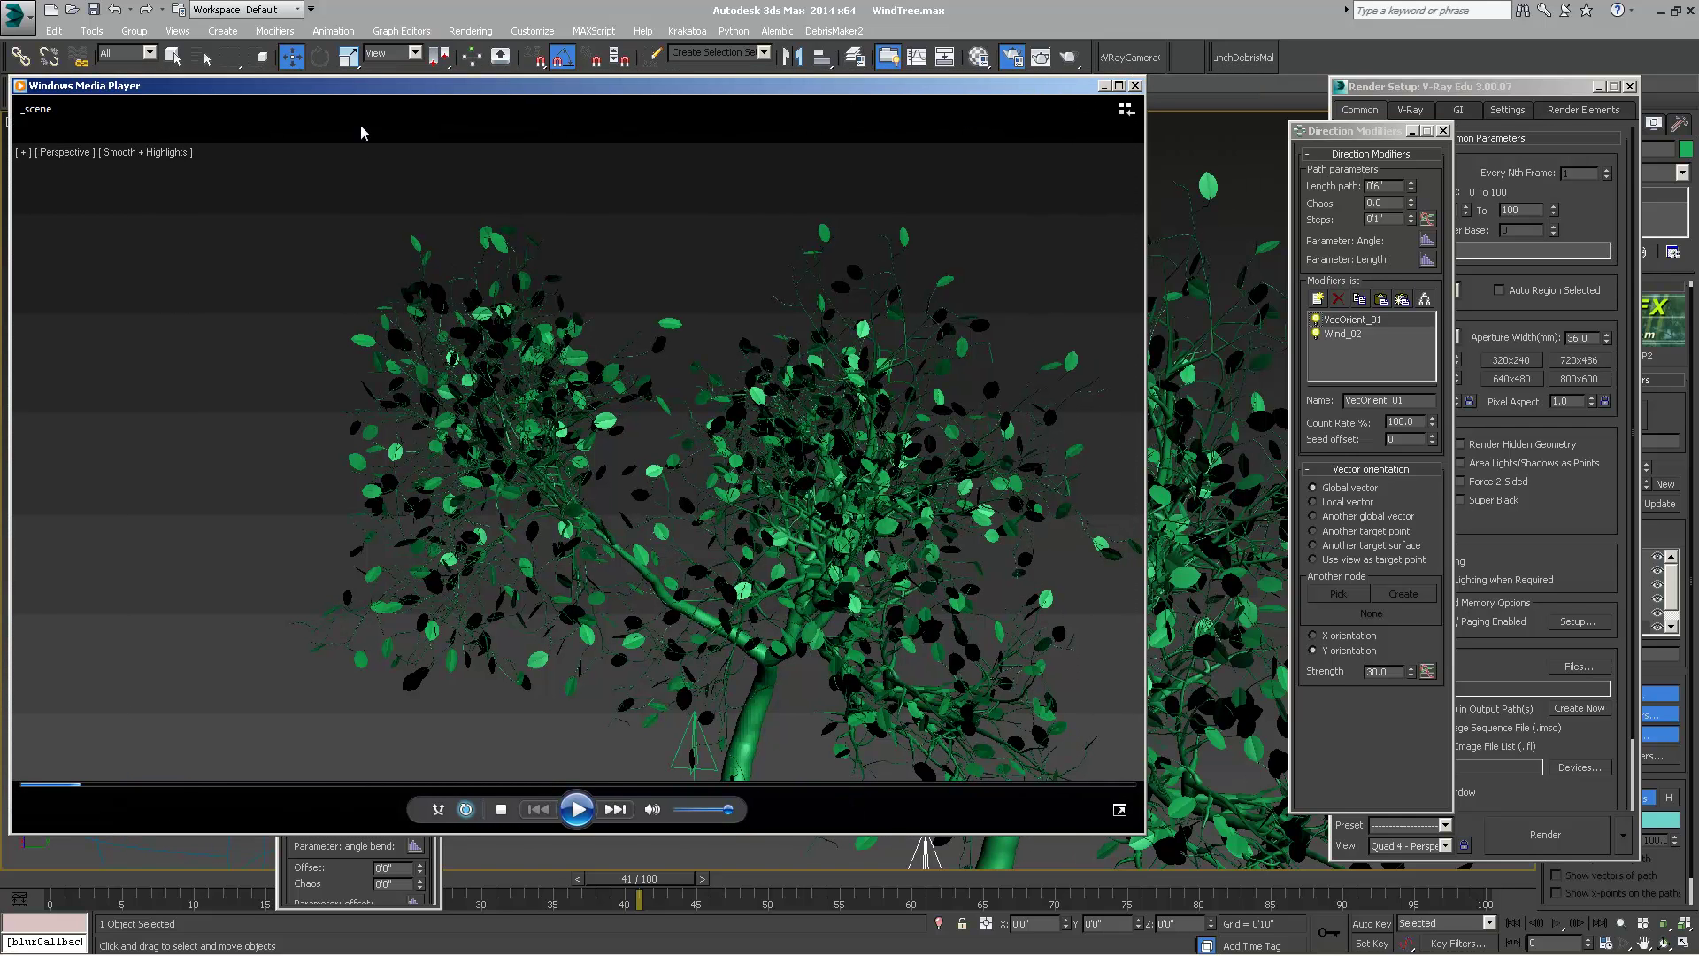
{"action": "left_click_drag", "start_coordinate": [950, 95], "coordinate": [916, 97]}
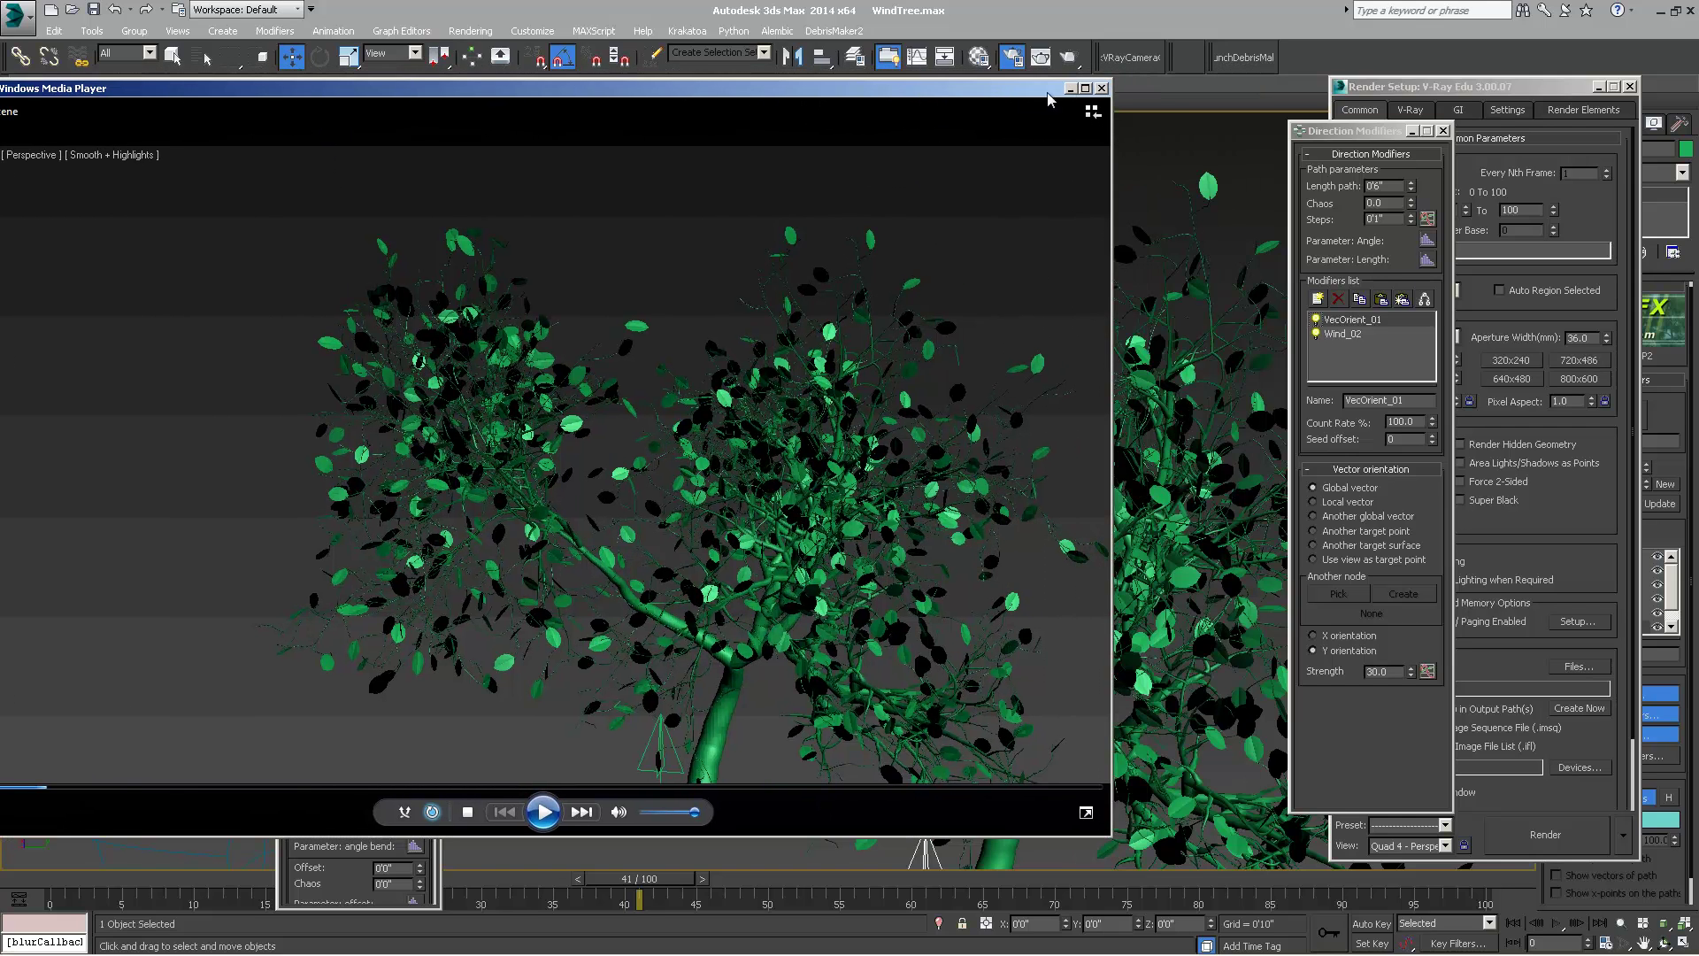
{"action": "left_click", "coordinate": [1103, 88]}
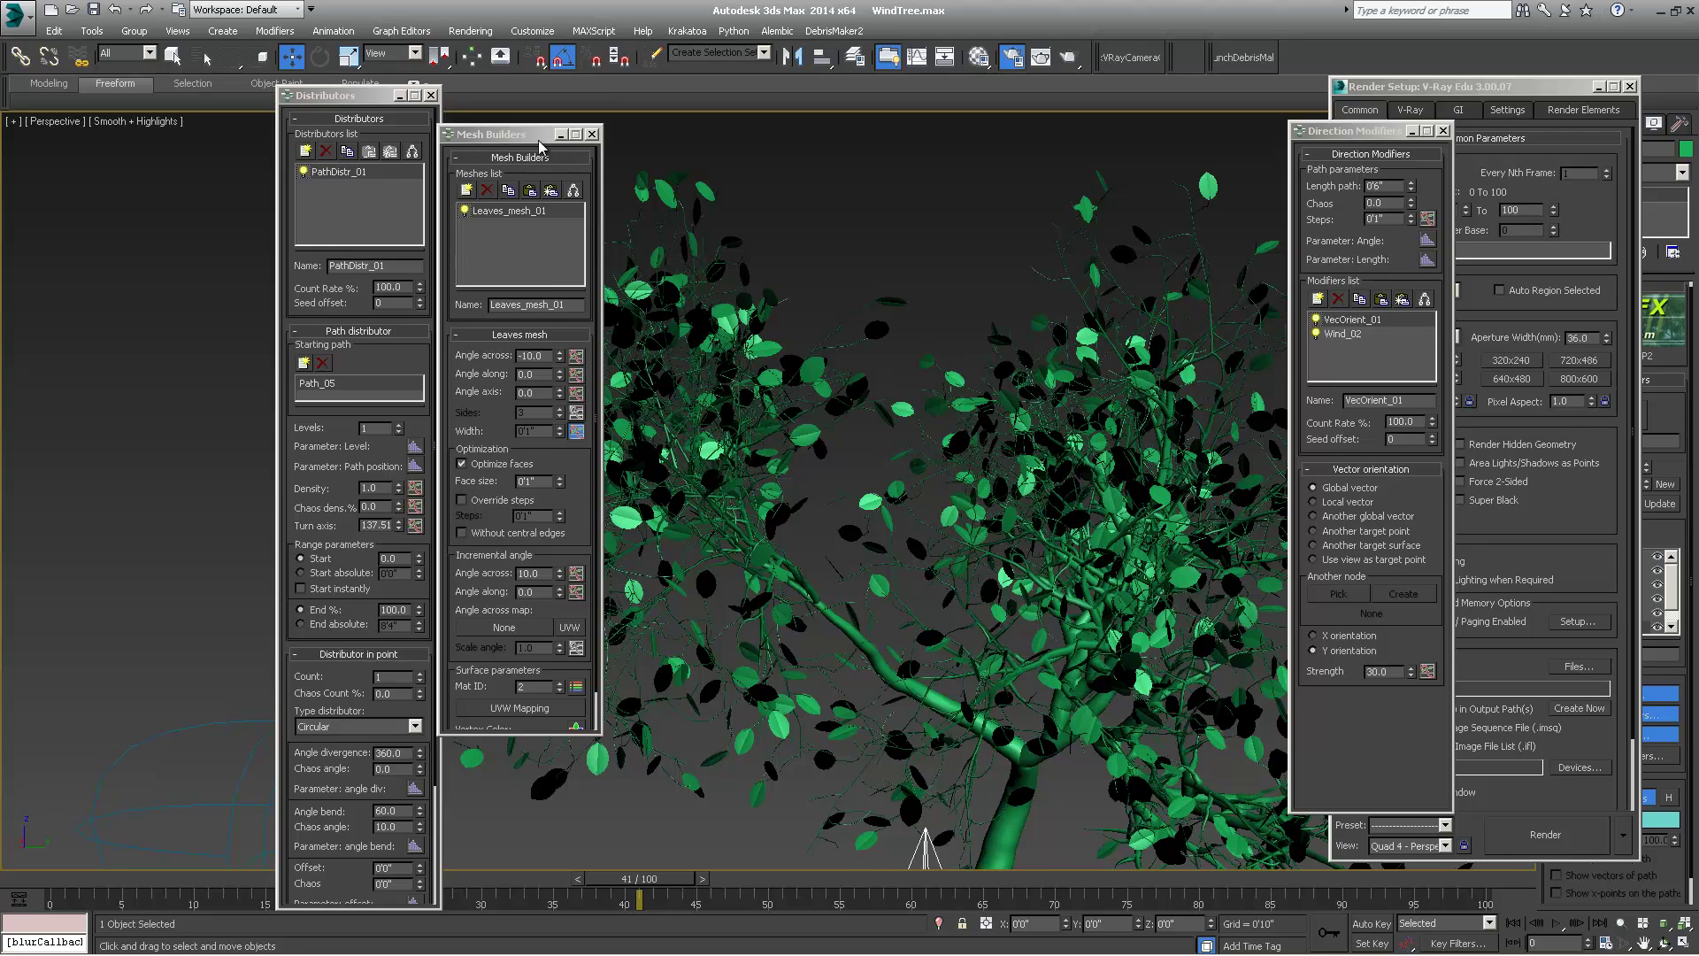
- Move the Mesh Builders window aside, over the Distributors window, to free the view of the whole tree
{"action": "left_click_drag", "start_coordinate": [542, 146], "coordinate": [457, 149]}
{"action": "scroll", "coordinate": [779, 452], "scroll_direction": "down", "scroll_amount": 6}
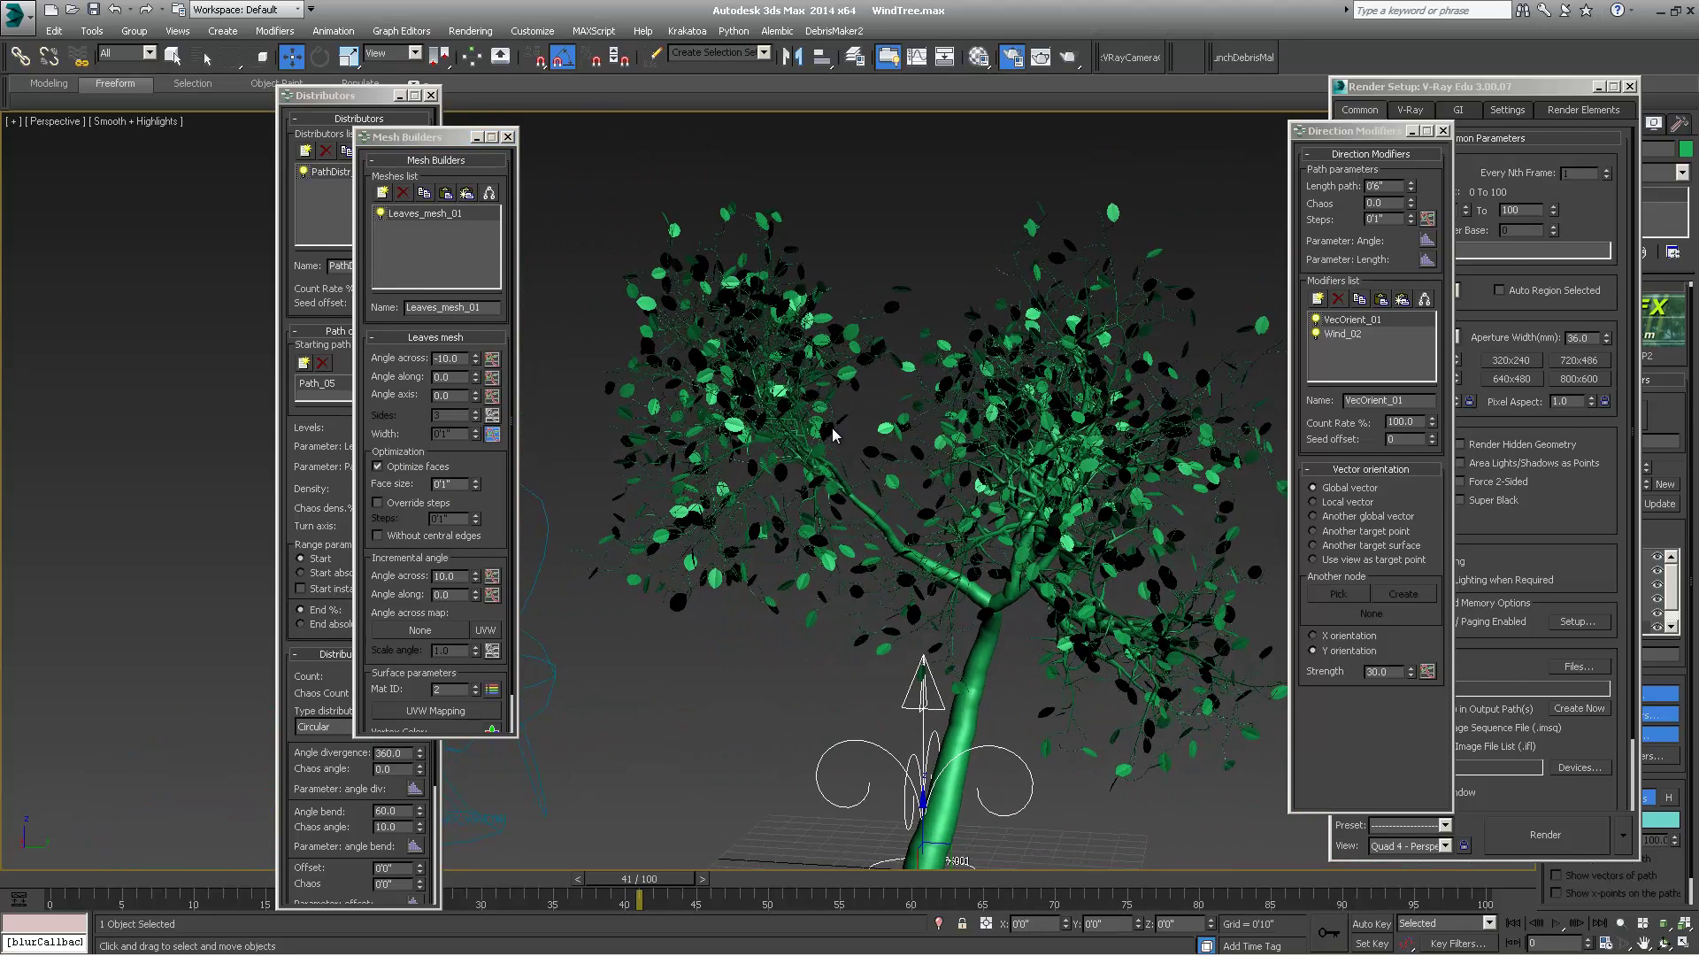
- Move the Render Setup and Mesh Builders windows aside to uncover the path list and the tree, and select Path_03
{"action": "left_click_drag", "start_coordinate": [1451, 95], "coordinate": [1324, 115]}
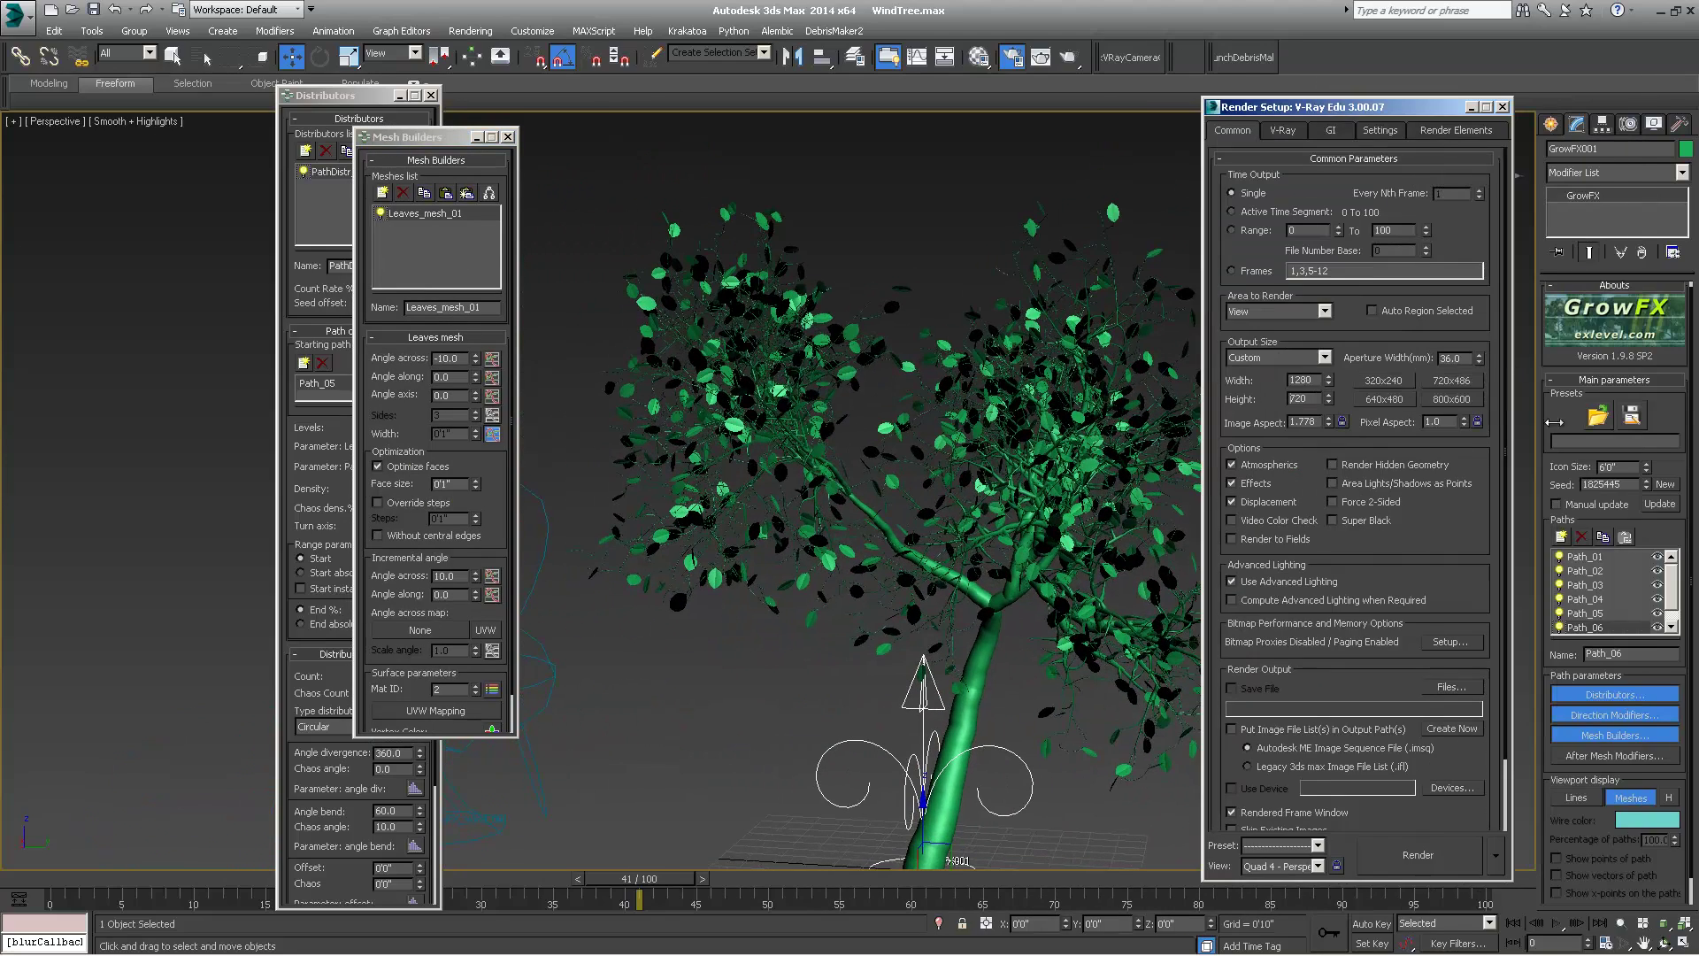
{"action": "left_click", "coordinate": [1586, 586]}
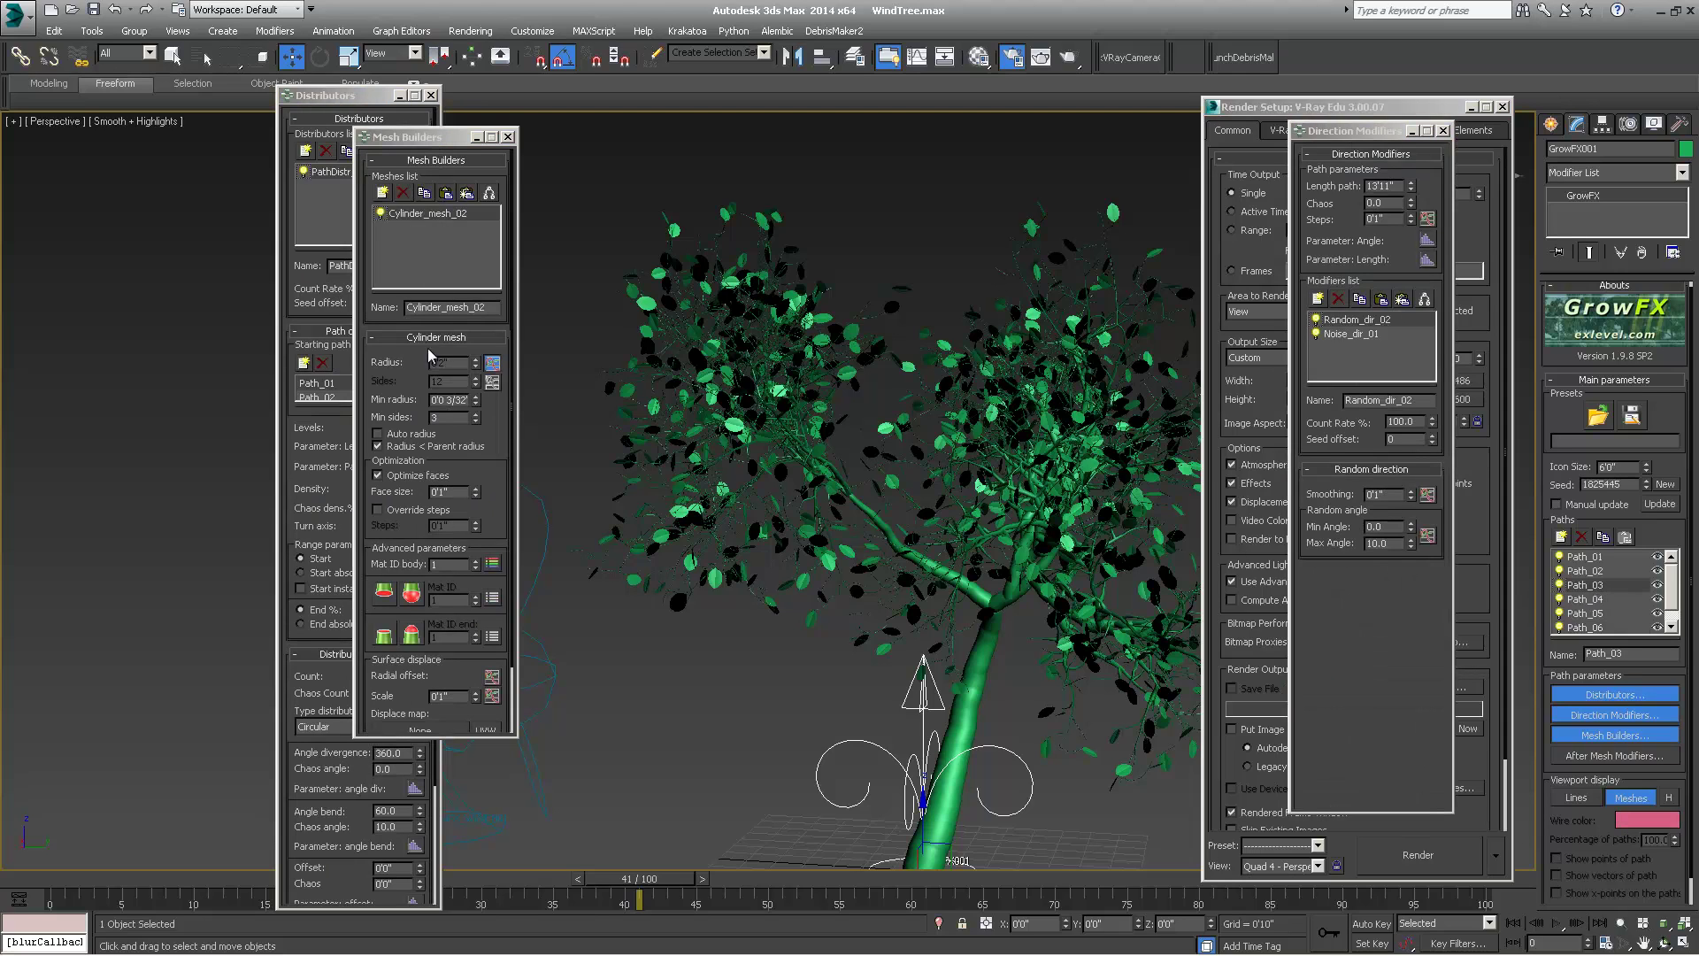
{"action": "scroll", "coordinate": [1053, 478], "scroll_direction": "up", "scroll_amount": 4}
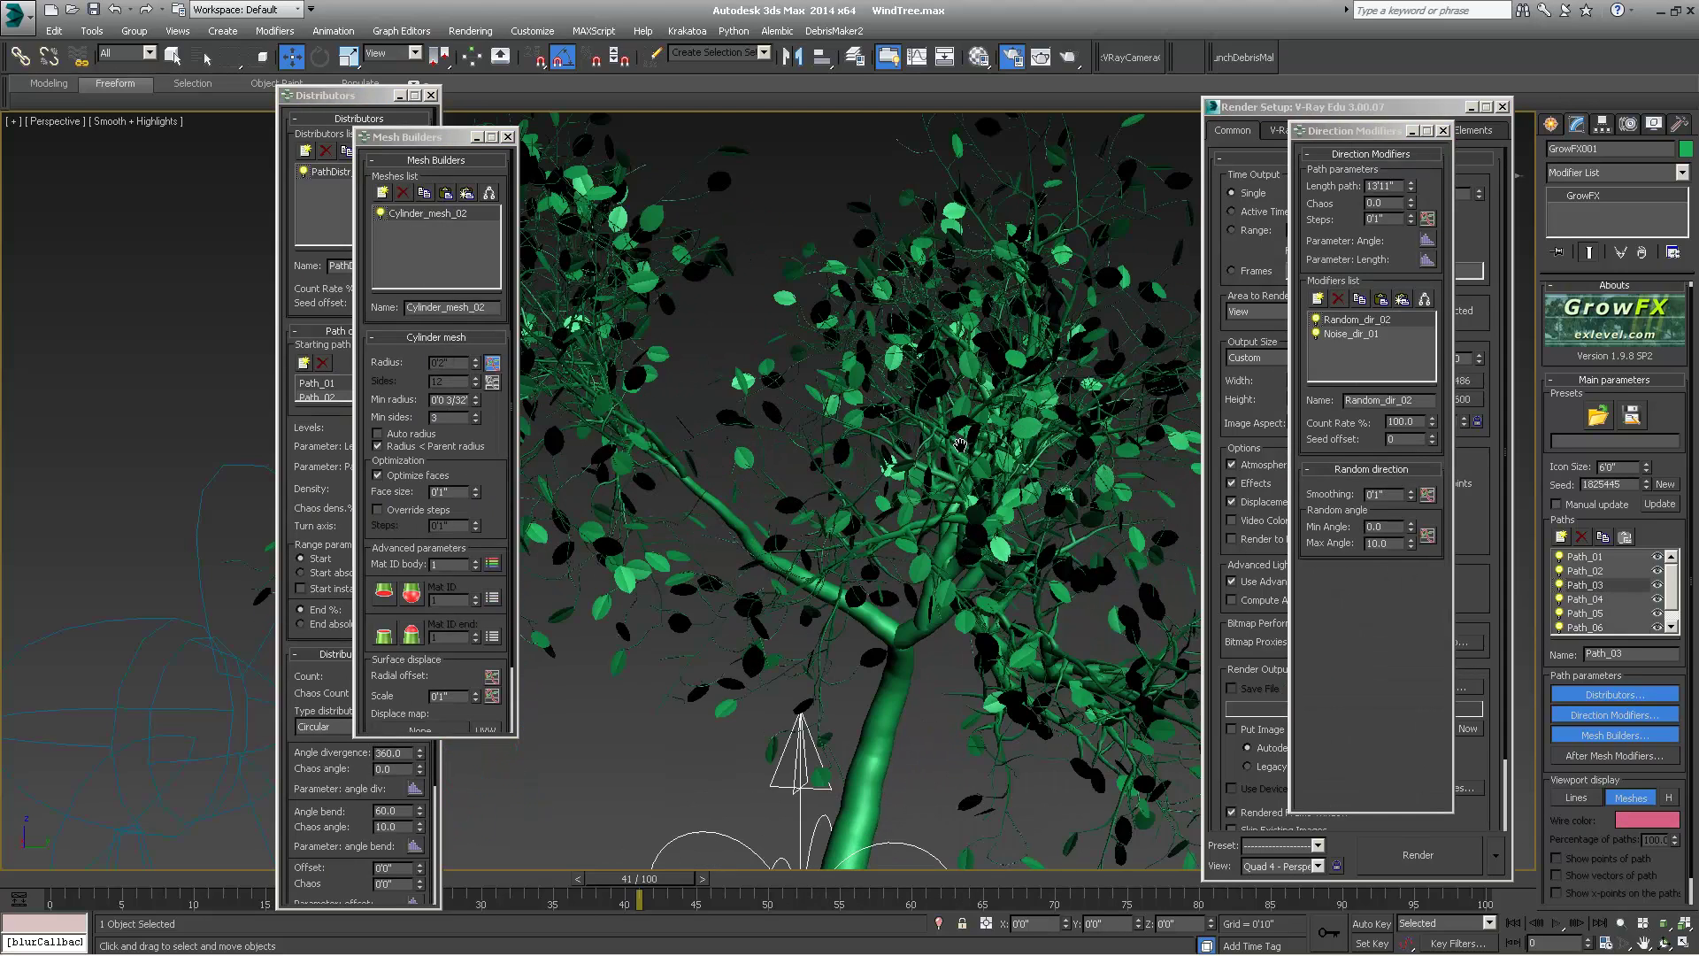
{"action": "scroll", "coordinate": [979, 447], "scroll_direction": "down", "scroll_amount": 4}
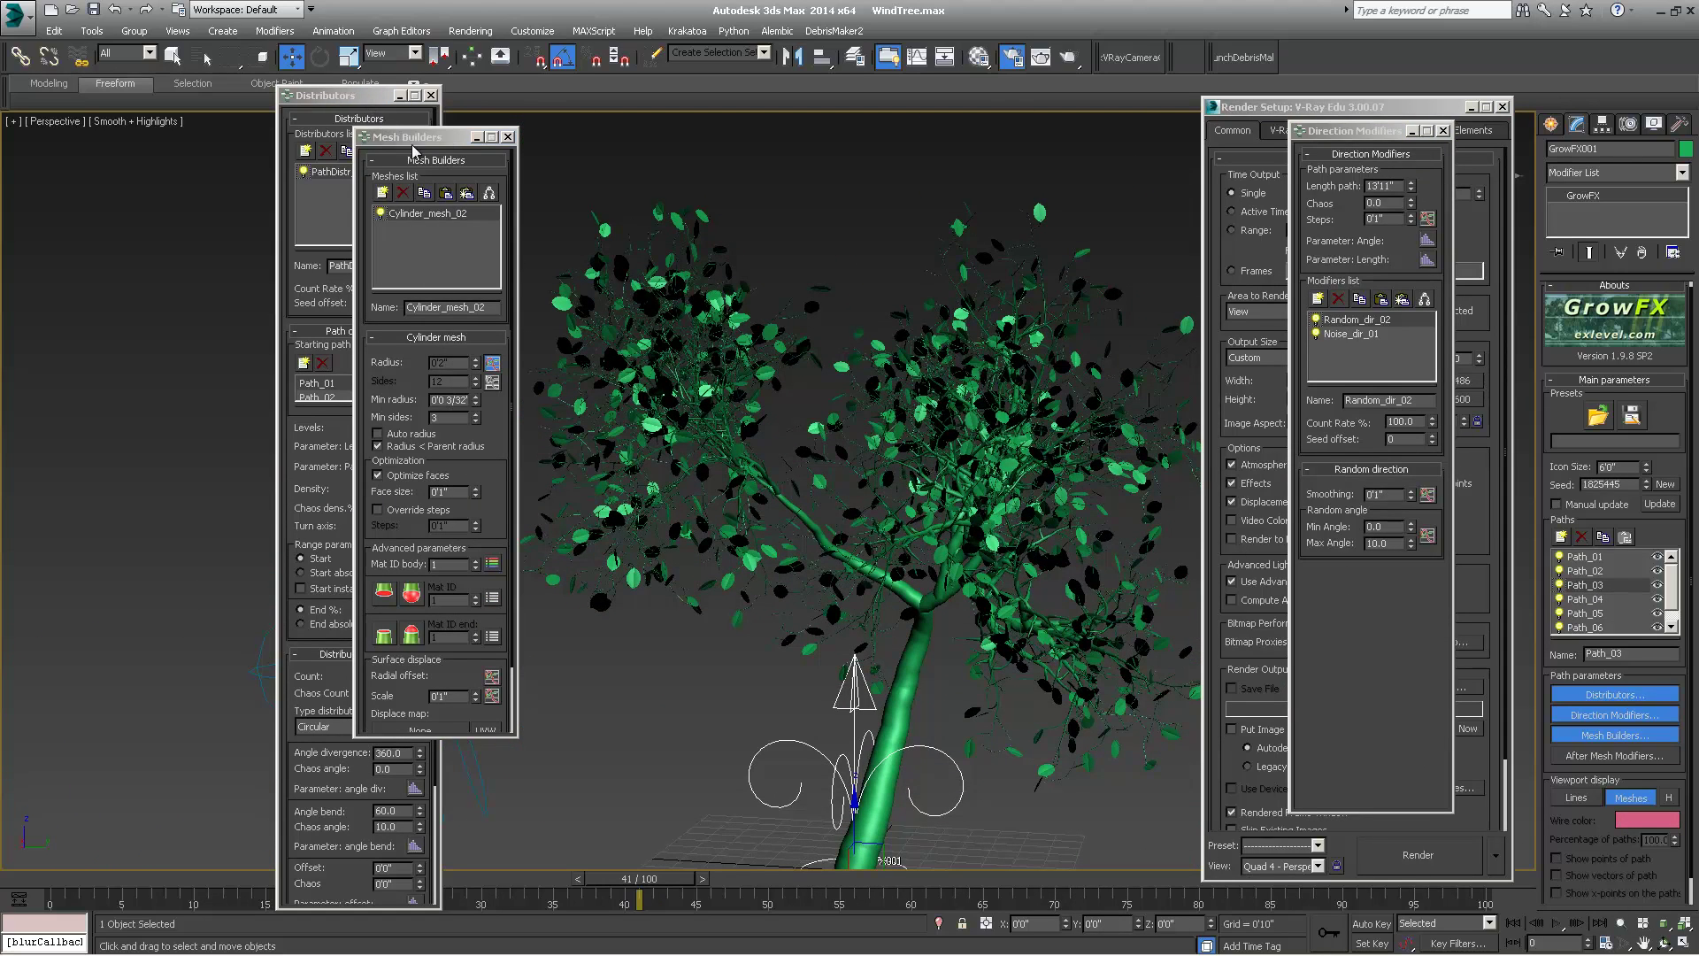
{"action": "left_click_drag", "start_coordinate": [413, 142], "coordinate": [227, 144]}
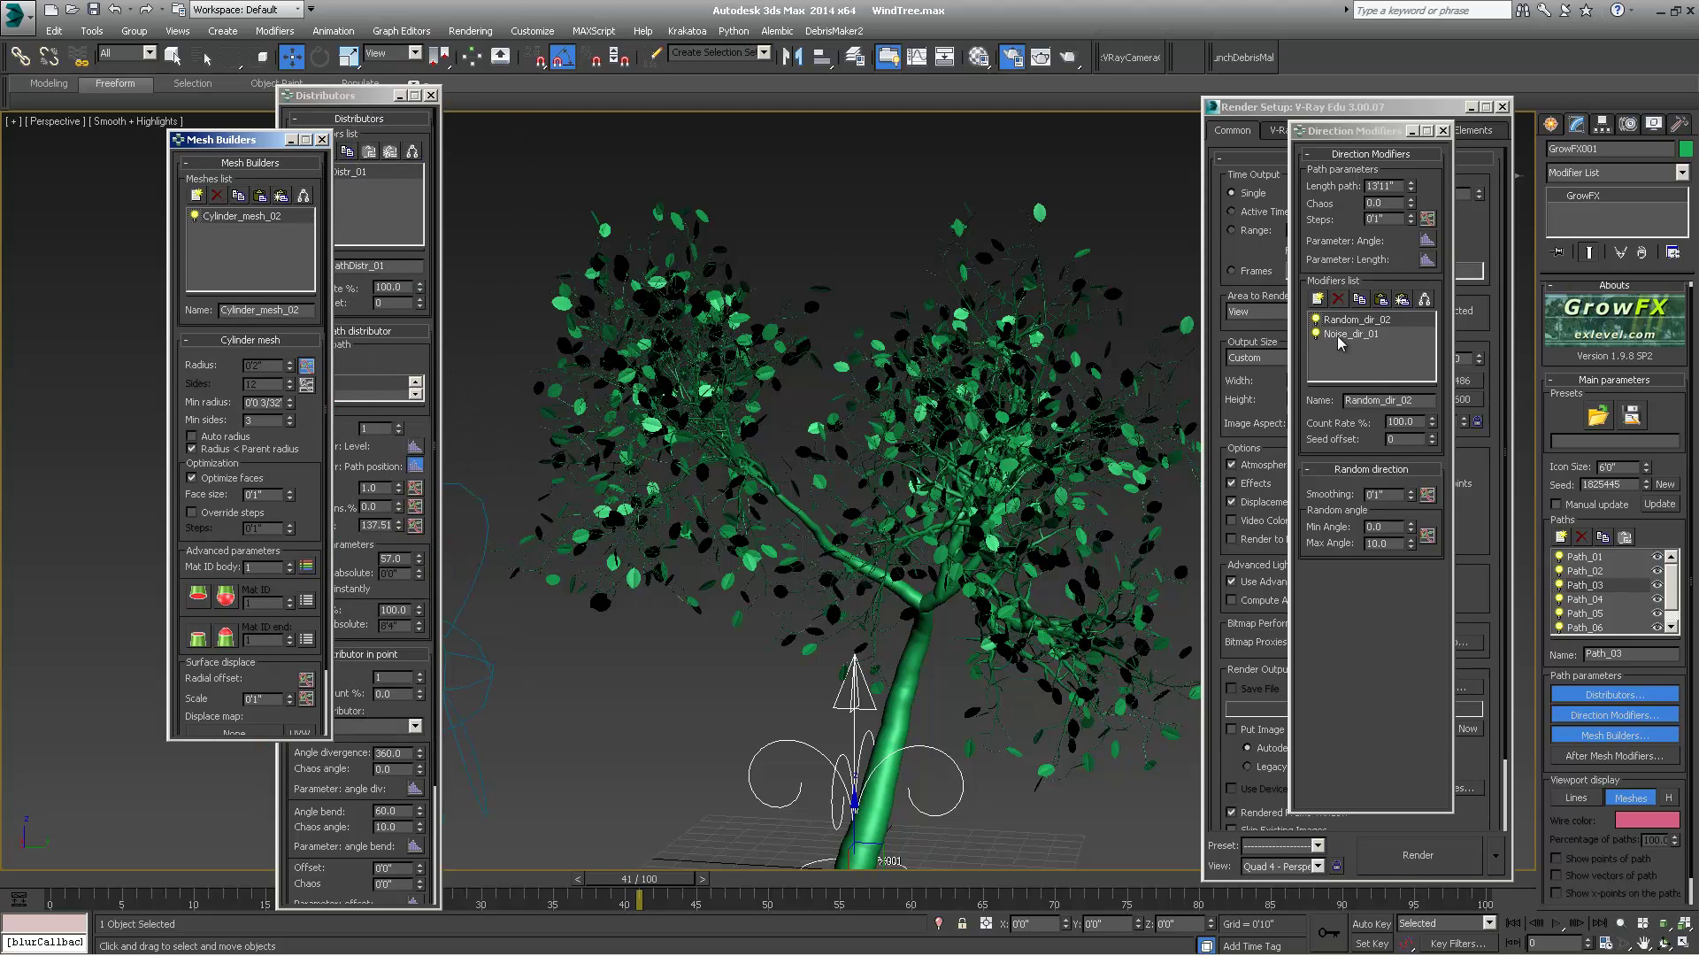
- Set the stiffness of Path_04's Wind_01 modifier to 5'0" and its flexibility to 0.7
{"action": "left_click", "coordinate": [1586, 599]}
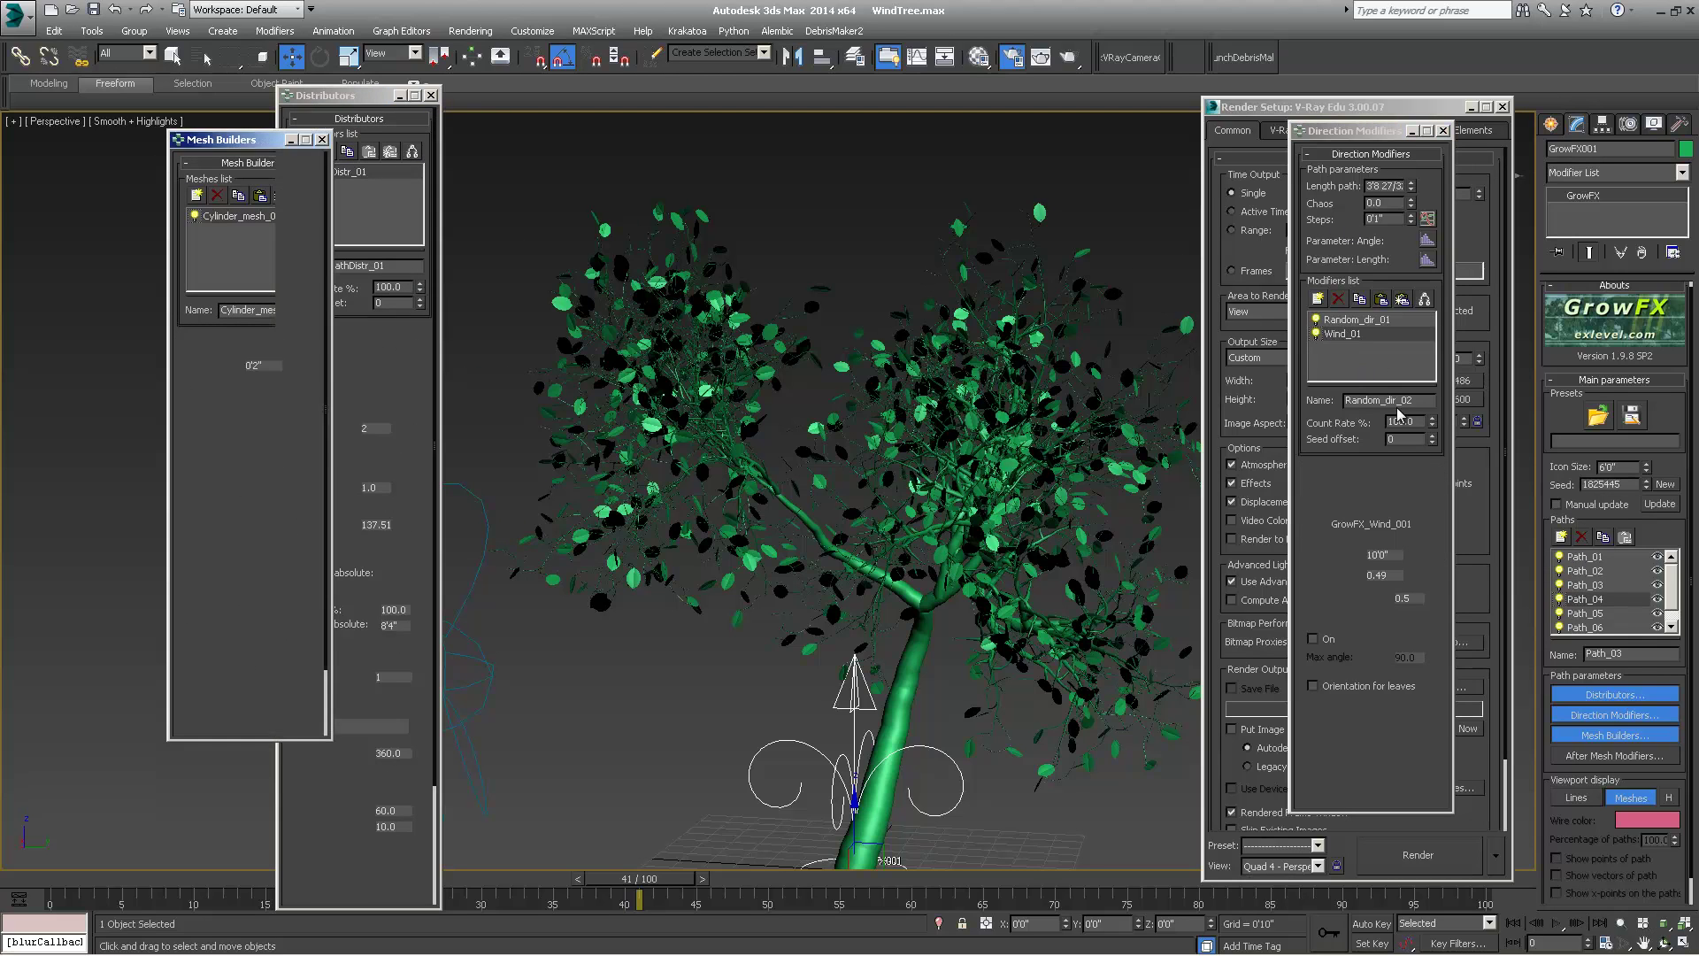
{"action": "middle_click_drag", "start_coordinate": [951, 542], "coordinate": [924, 520]}
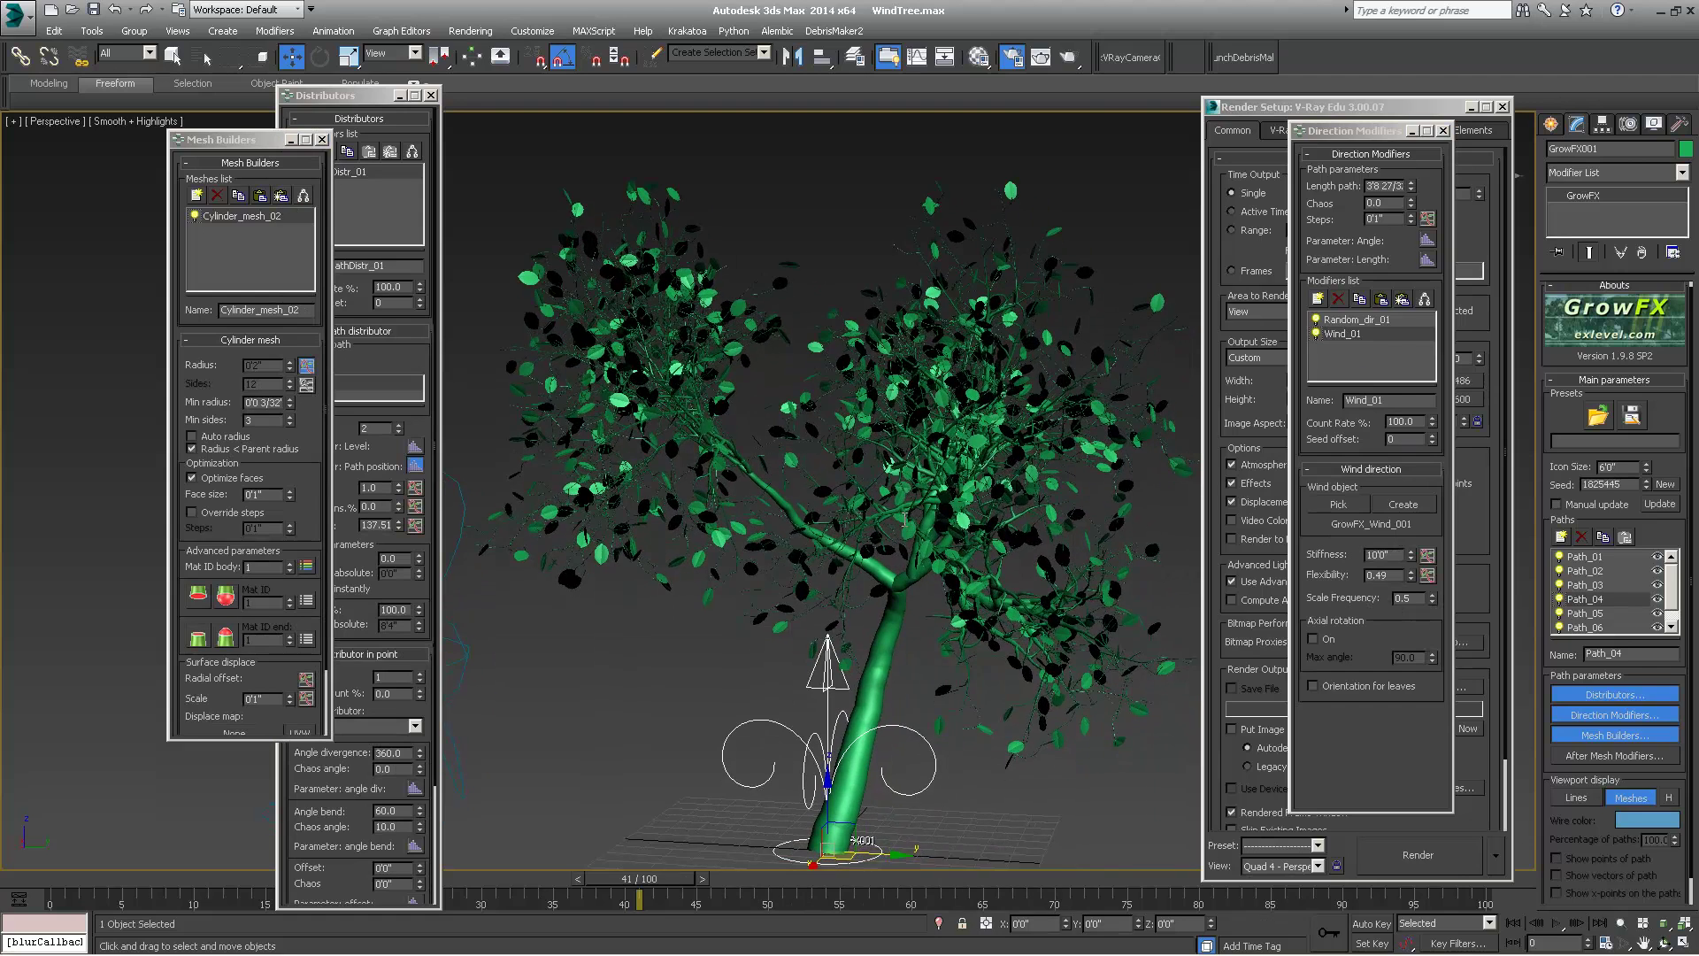
{"action": "double_click", "coordinate": [1392, 554]}
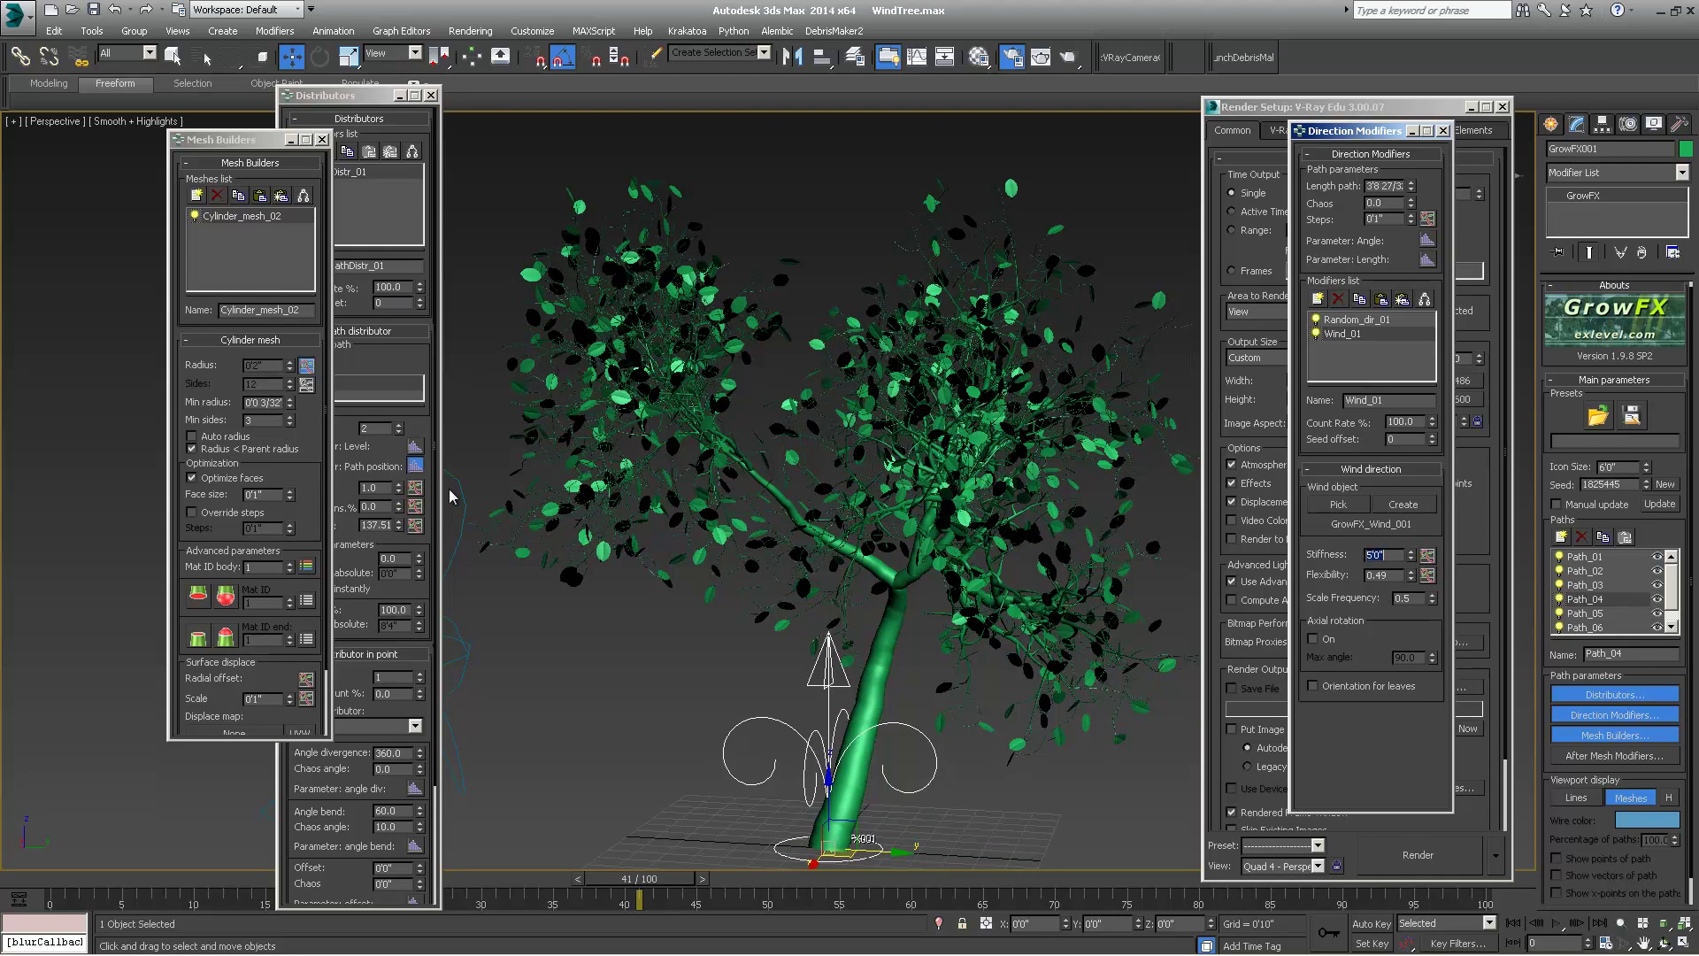
{"action": "left_click_drag", "start_coordinate": [1396, 576], "coordinate": [1374, 577]}
- Scrub the wind animation from the start to frame 38, and set Wind_01's stiffness to 4'0"
{"action": "left_click", "coordinate": [58, 882]}
{"action": "left_click_drag", "start_coordinate": [55, 882], "coordinate": [103, 879]}
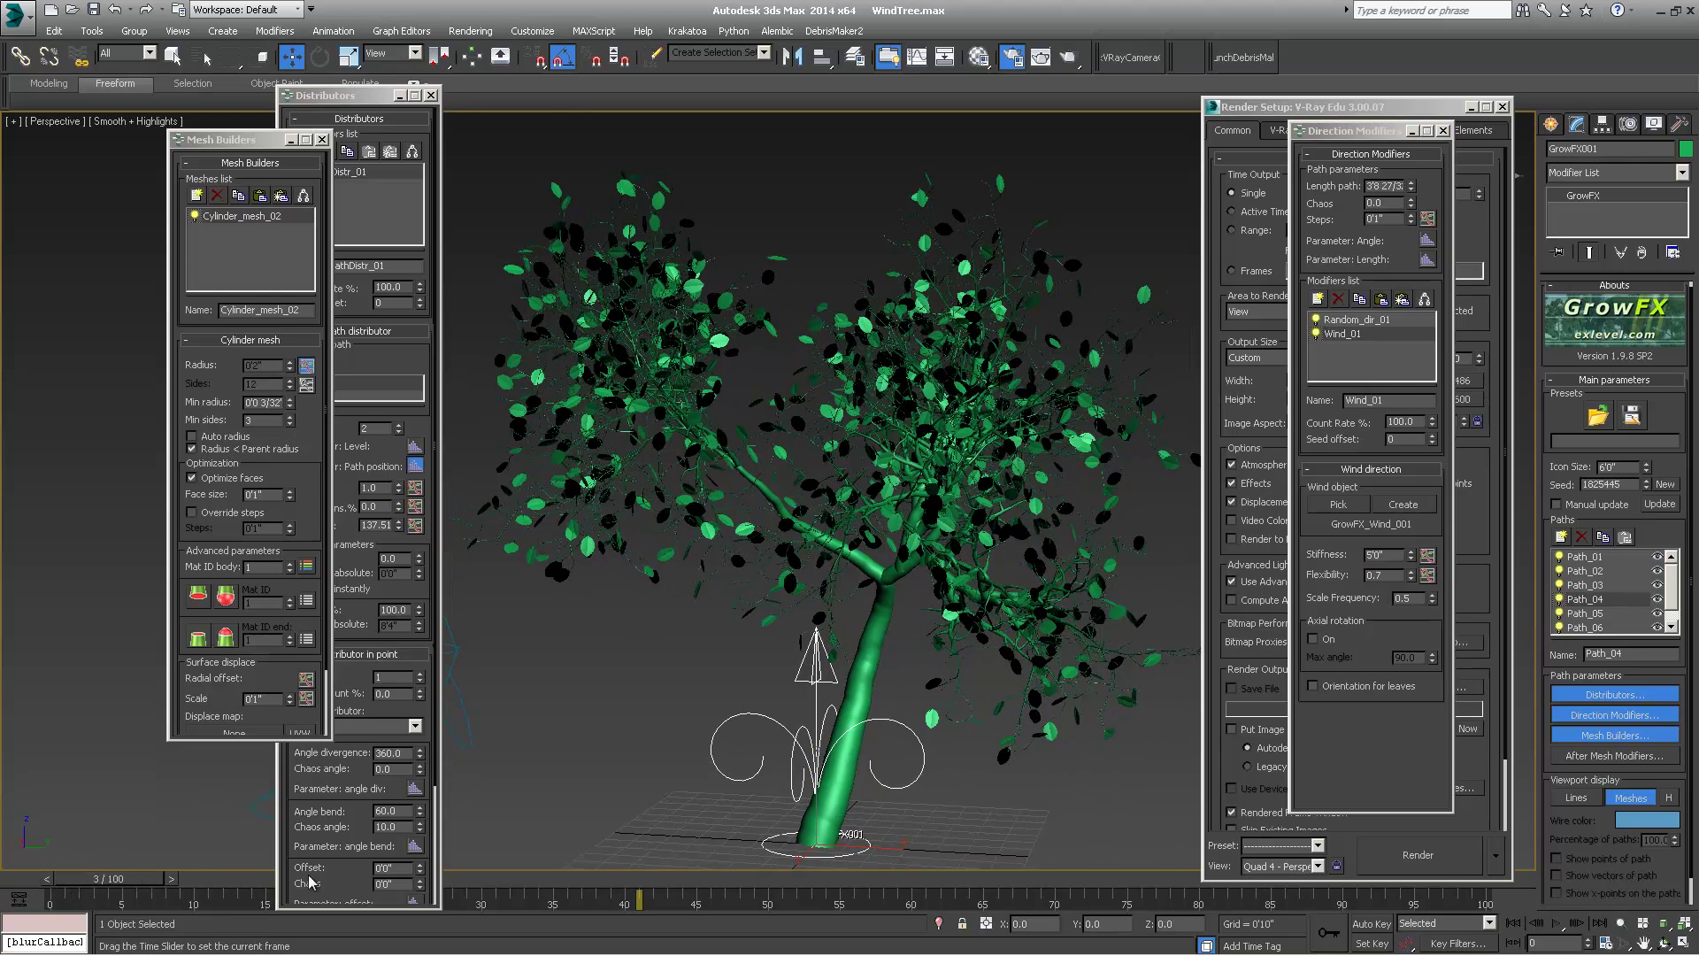
{"action": "left_click_drag", "start_coordinate": [310, 881], "coordinate": [651, 881]}
{"action": "left_click", "coordinate": [1387, 553]}
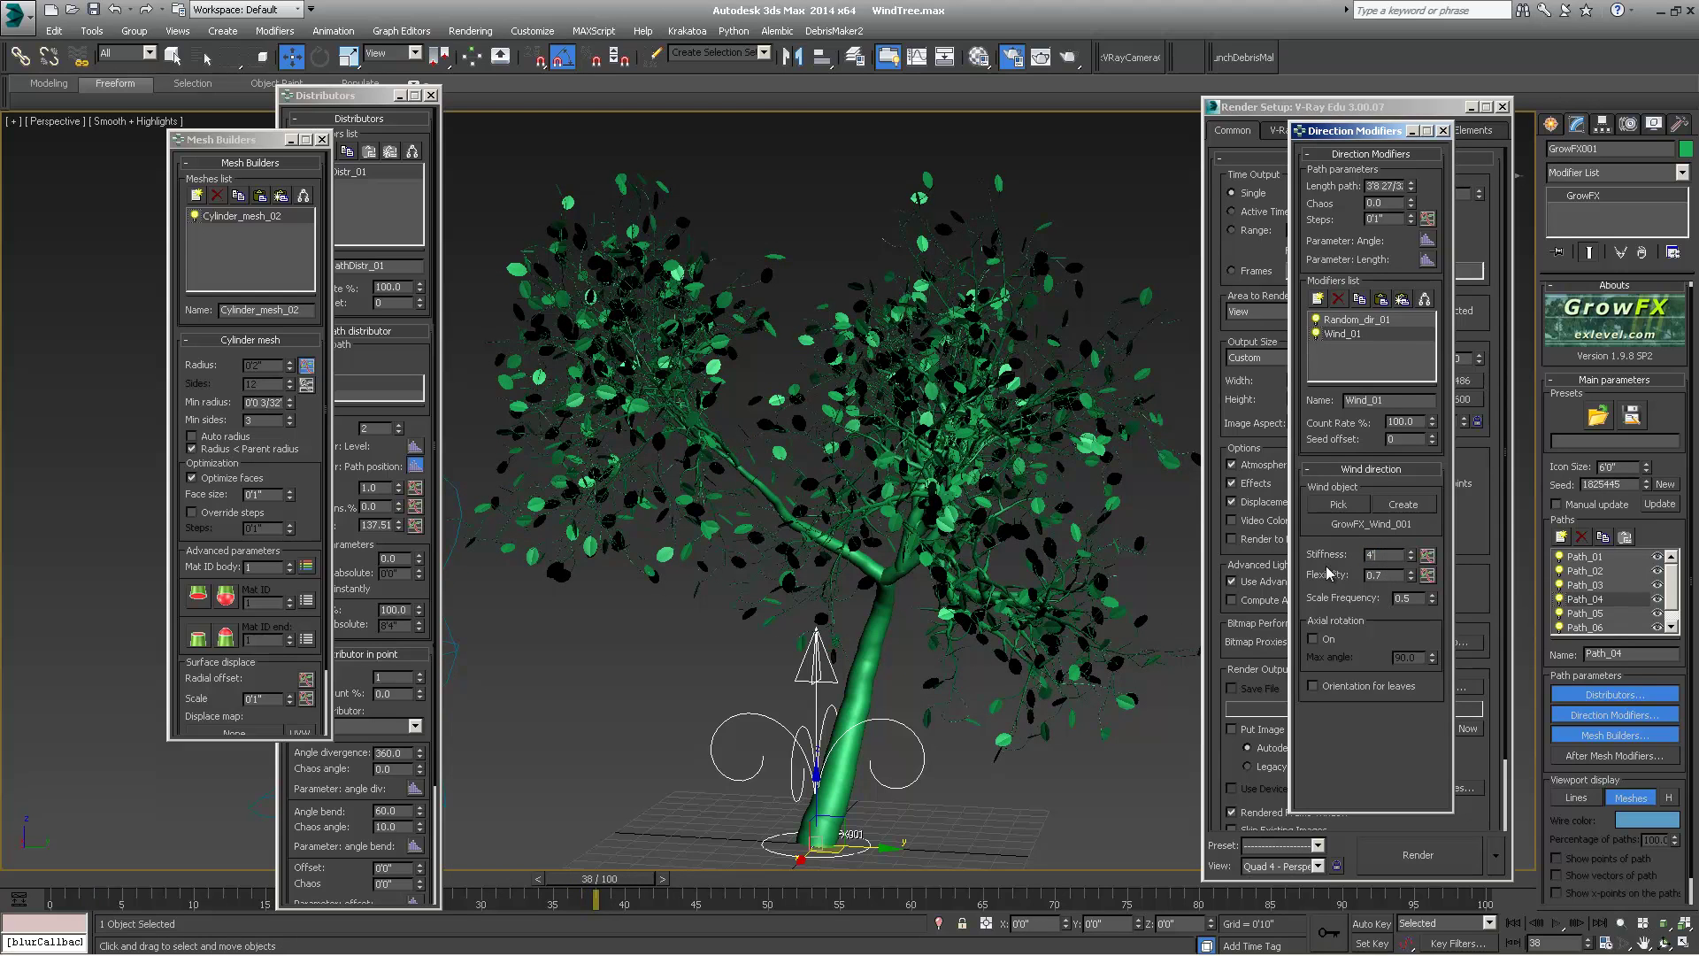
- Select the fan-shaped wind object beside the tree and set its perturb speed amount and wind speed to 4'0" each
{"action": "middle_click_drag", "start_coordinate": [1174, 511], "coordinate": [886, 659], "text": "alt"}
{"action": "left_click", "coordinate": [580, 619]}
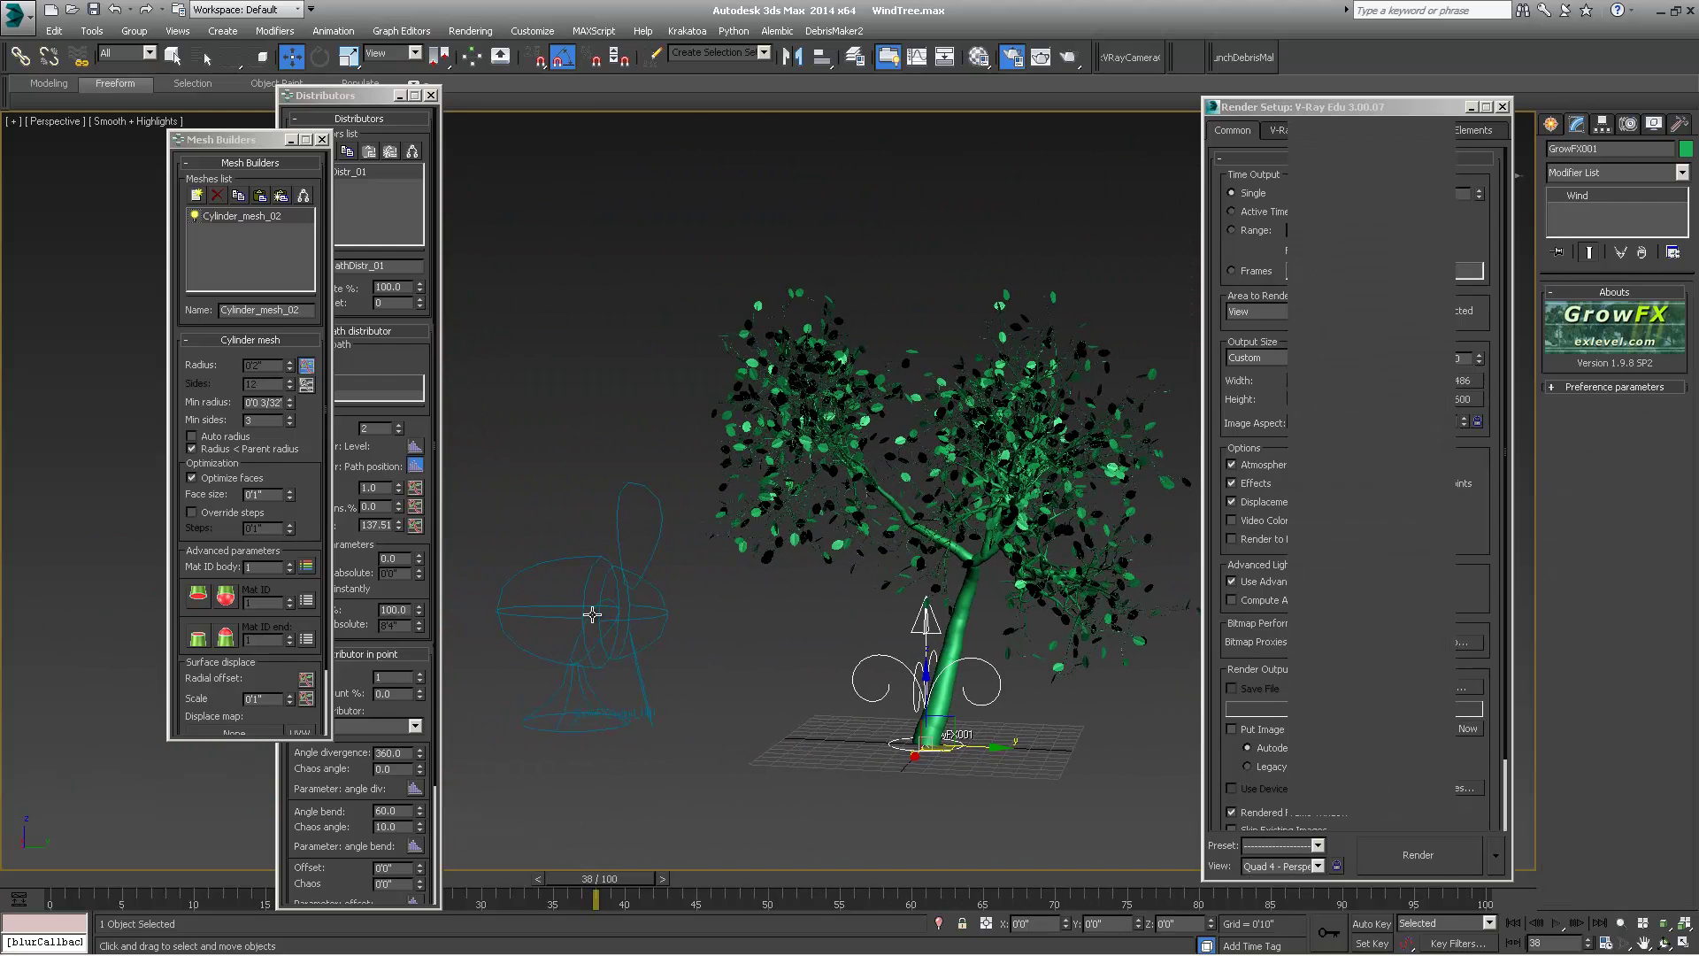
{"action": "left_click", "coordinate": [1630, 416]}
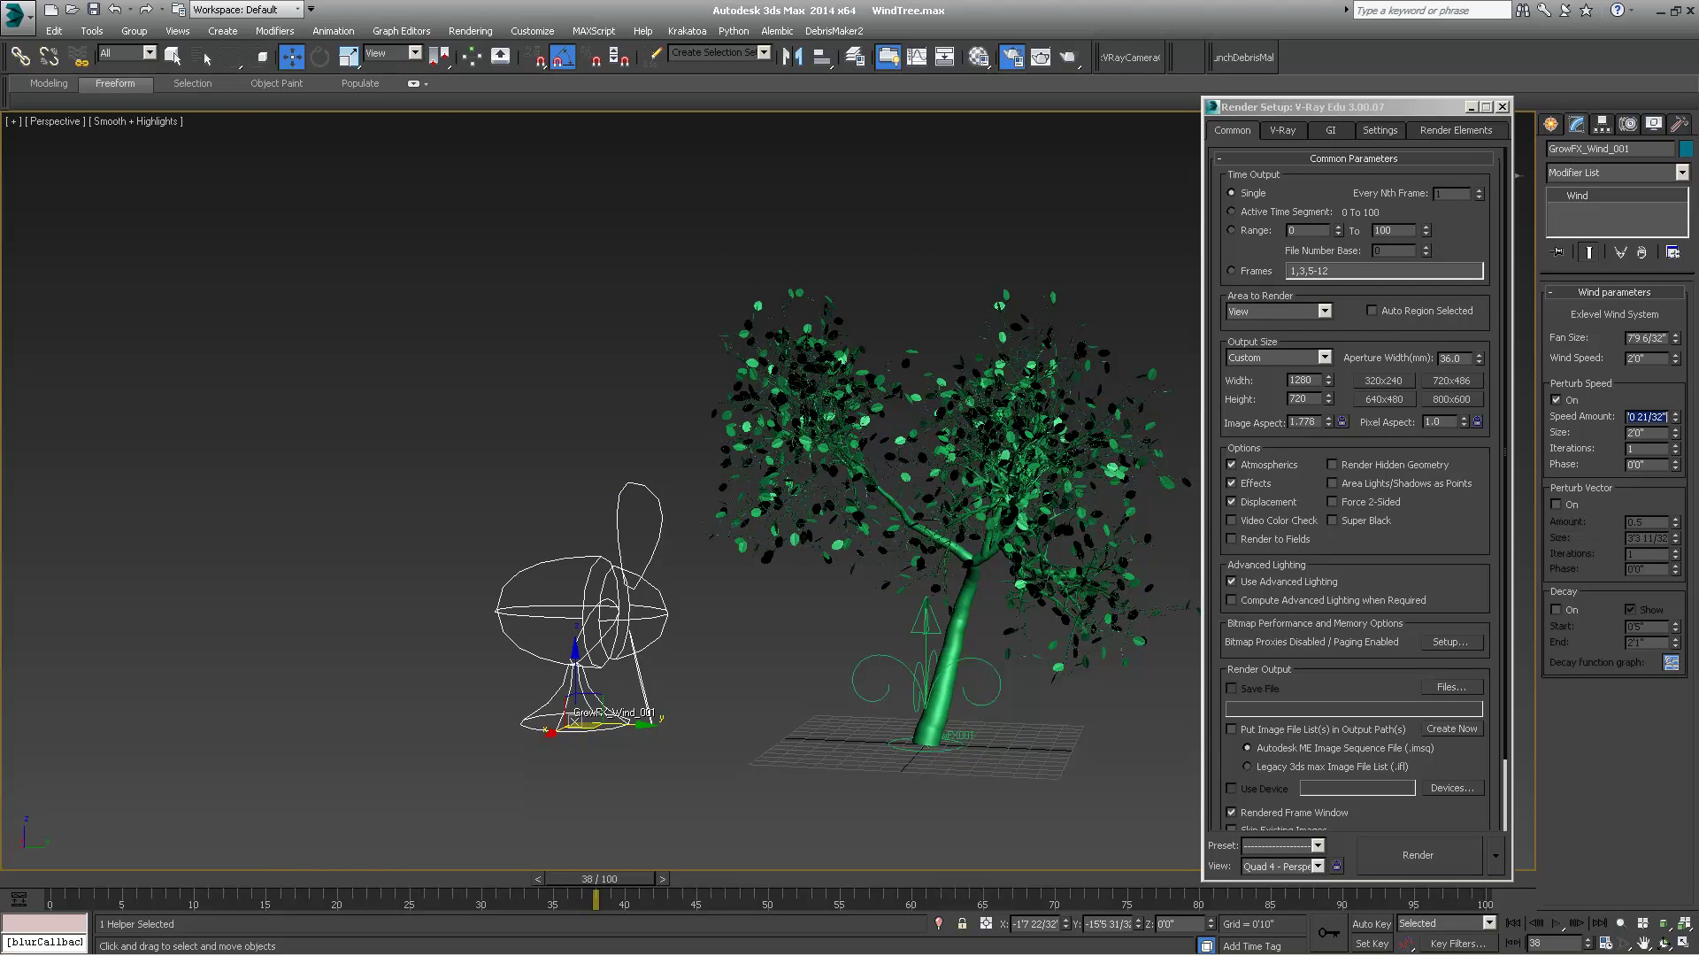
{"action": "type", "text": "4'0"}
{"action": "scroll", "coordinate": [1195, 509], "scroll_direction": "up", "scroll_amount": 3}
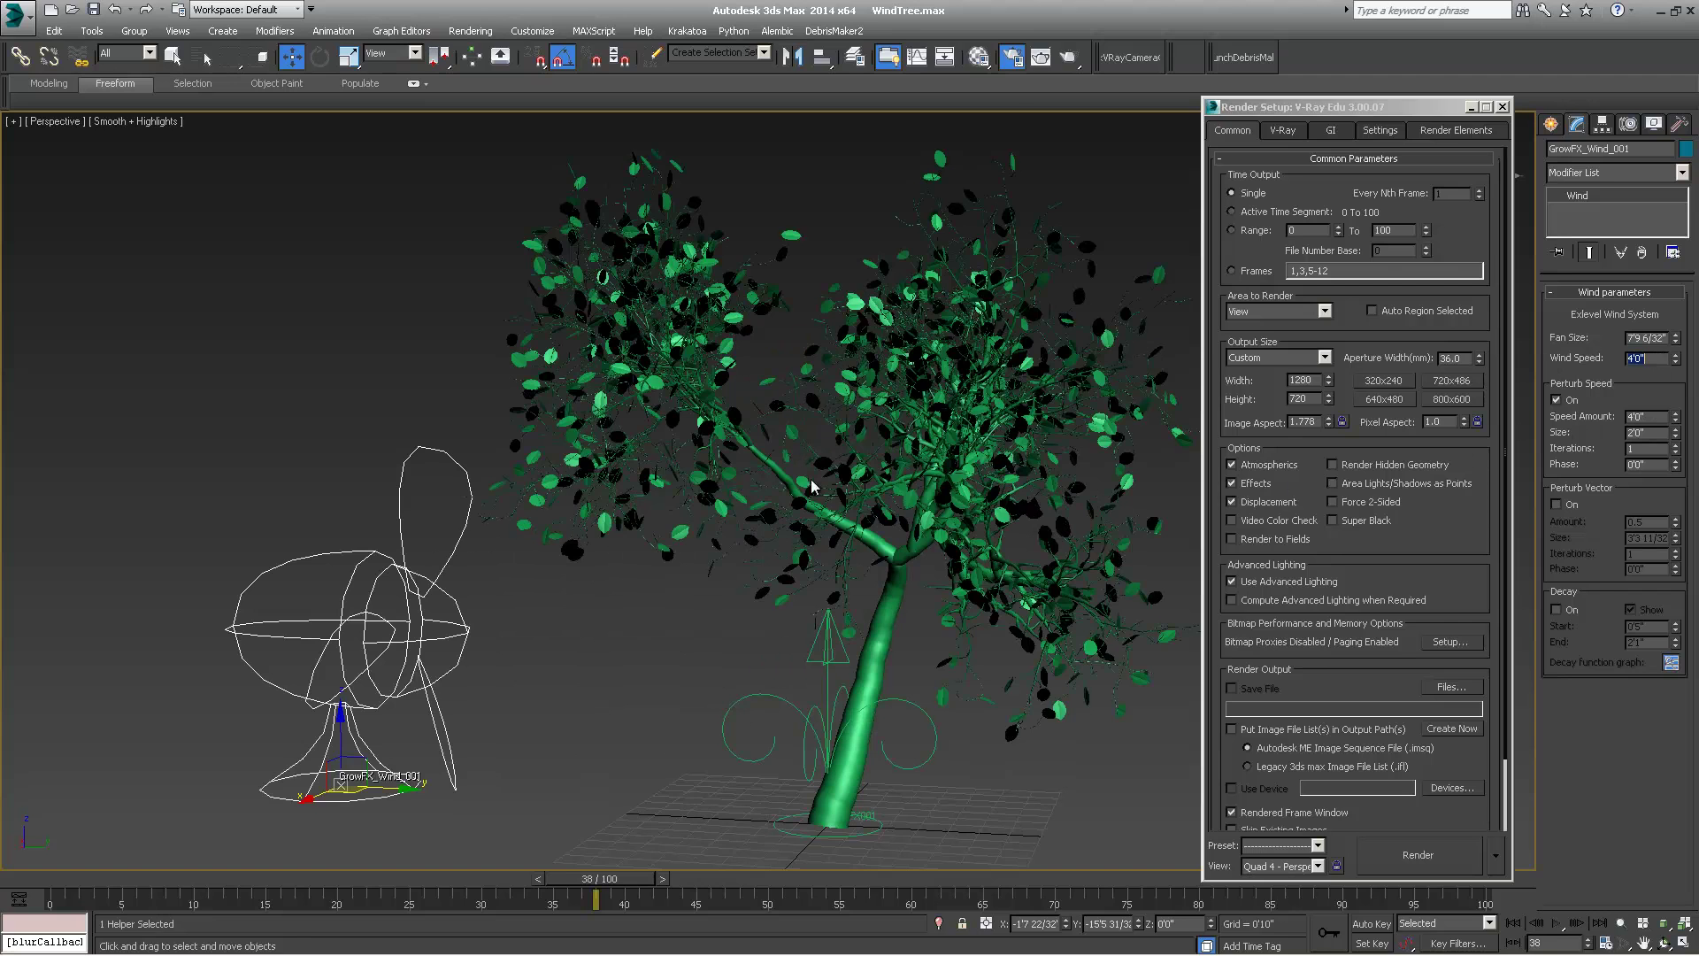
{"action": "middle_click_drag", "start_coordinate": [912, 442], "coordinate": [885, 458]}
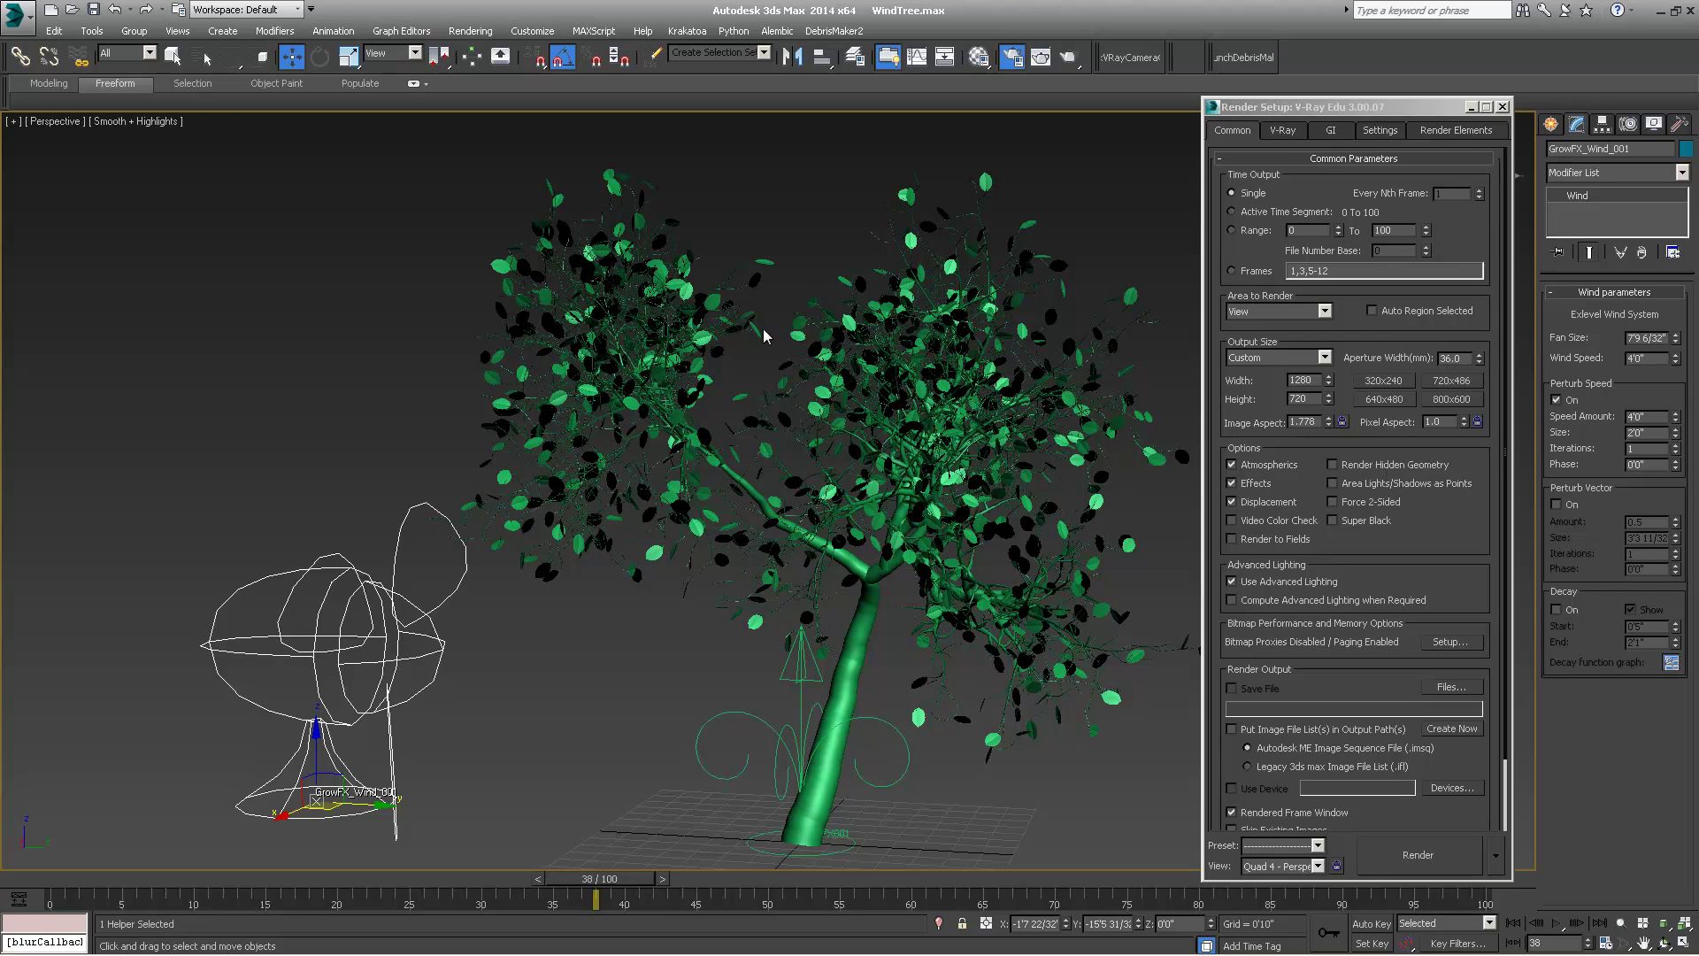
- Set the wind object's perturb speed size to 10'0" and check its effect on the tree from several angles
{"action": "middle_click_drag", "start_coordinate": [879, 316], "coordinate": [378, 680], "text": "alt"}
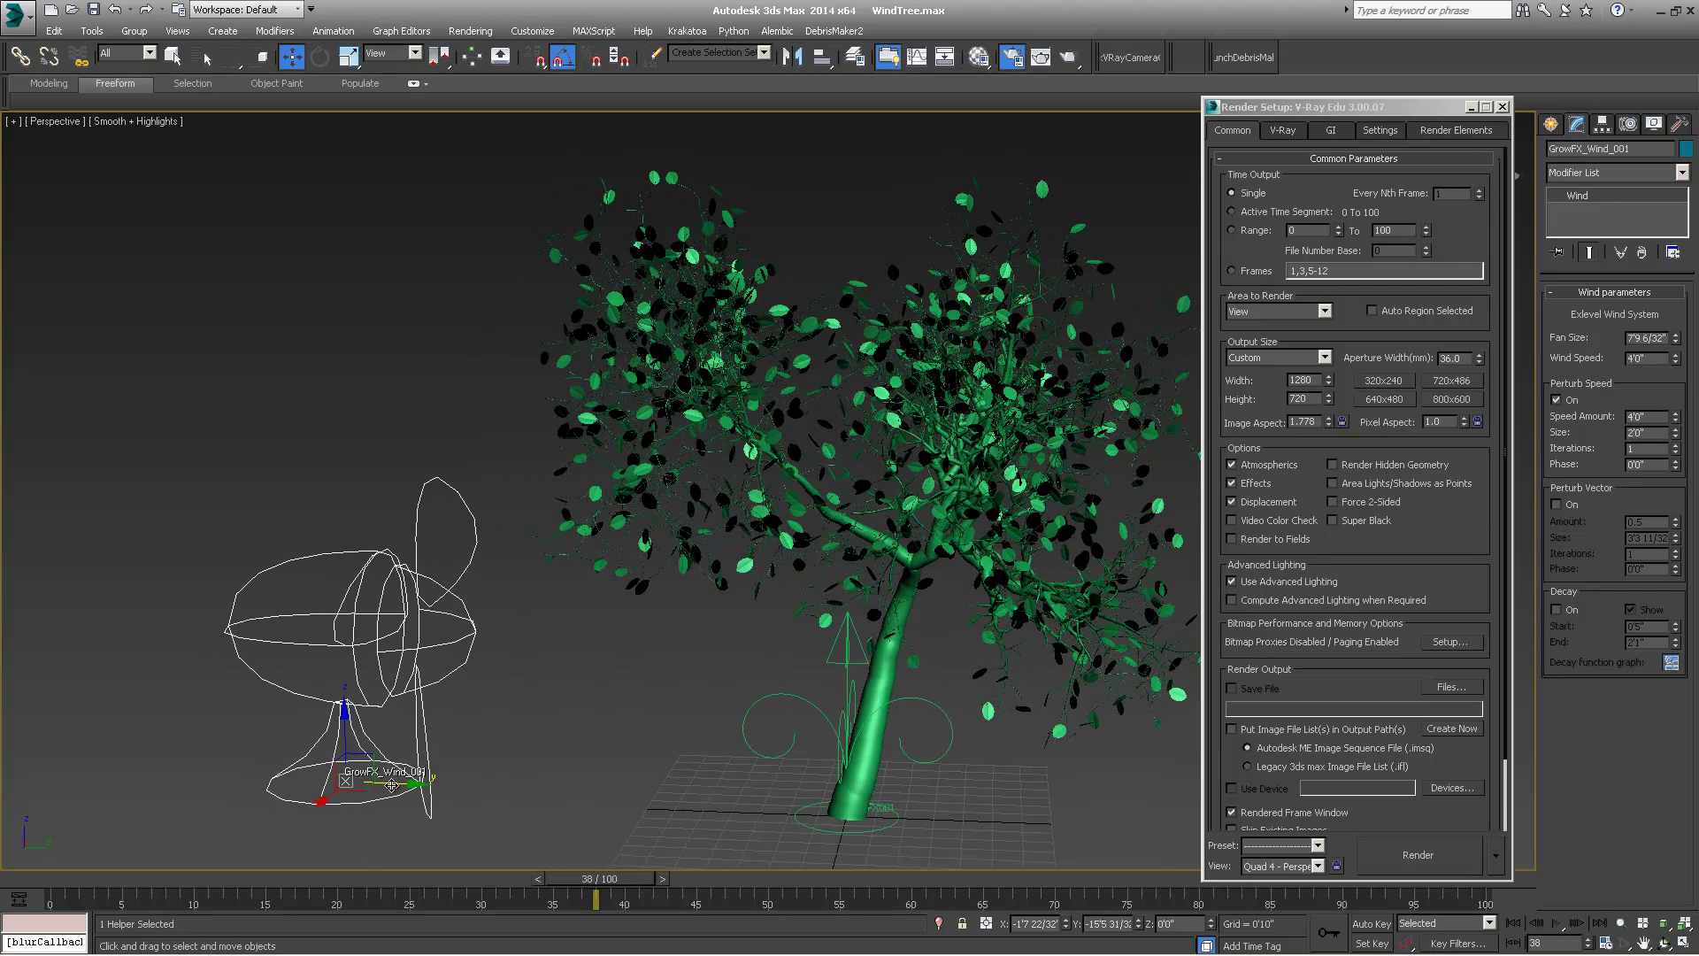
{"action": "left_click", "coordinate": [354, 786]}
{"action": "middle_click_drag", "start_coordinate": [713, 408], "coordinate": [756, 487], "text": "alt"}
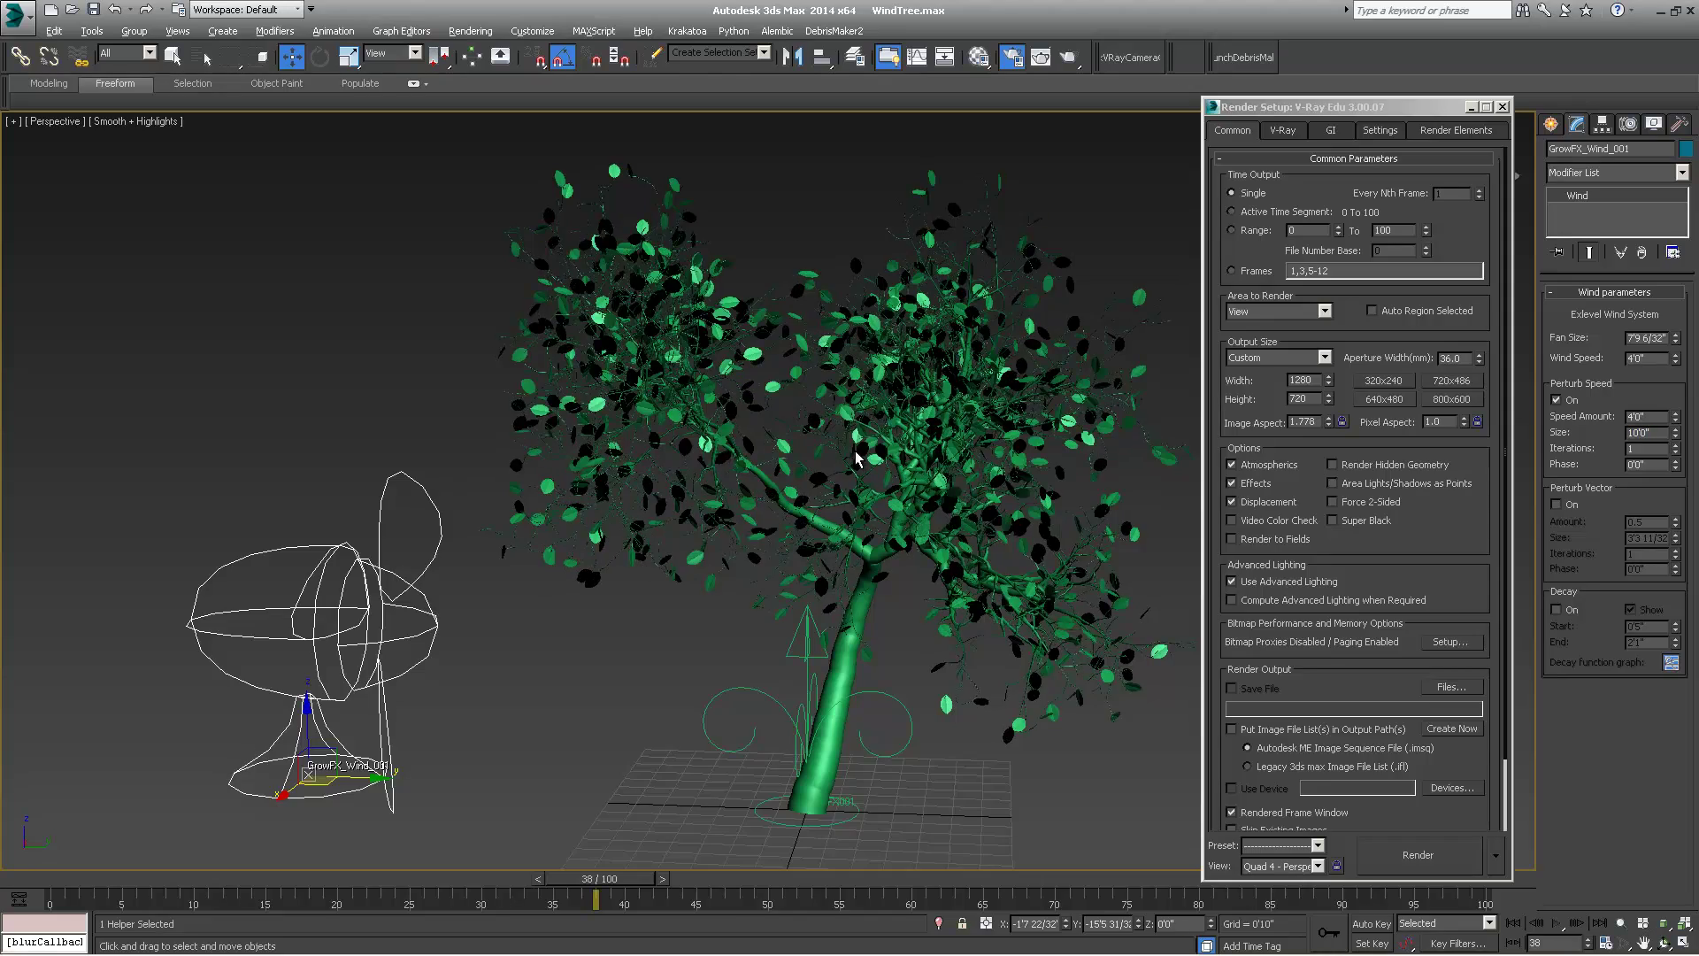
{"action": "middle_click_drag", "start_coordinate": [854, 460], "coordinate": [806, 478], "text": "alt"}
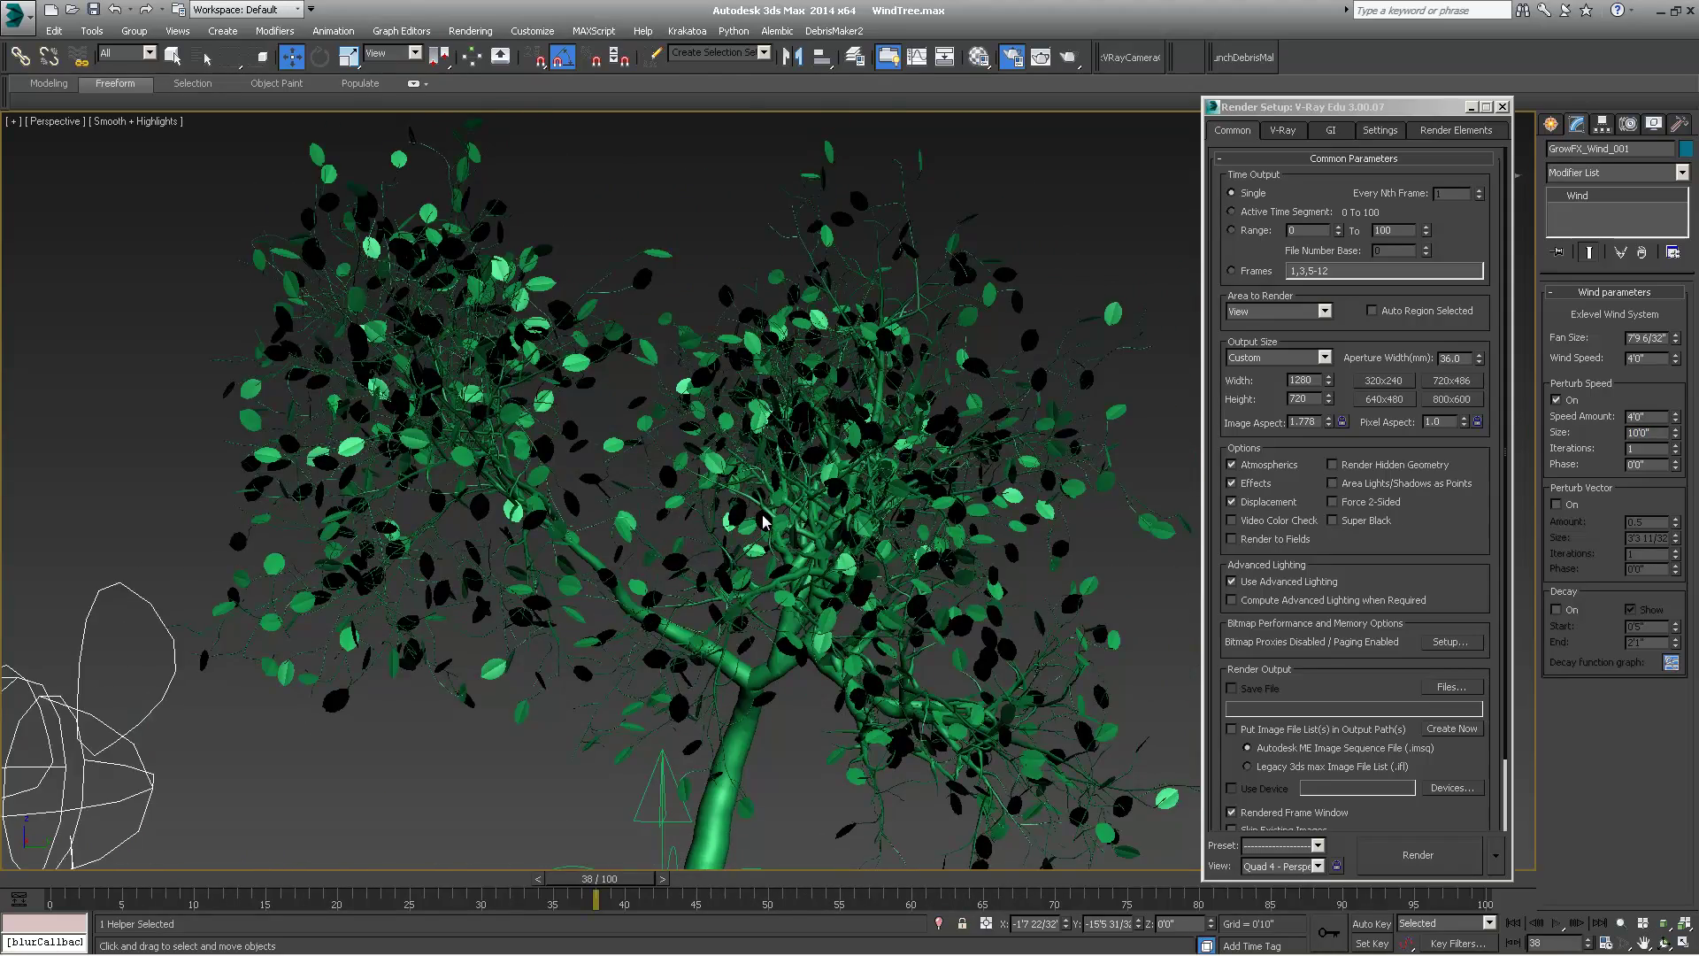
- Create a 1280 x 720 preview animation of the Perspective viewport over the active time segment
{"action": "left_click", "coordinate": [107, 36]}
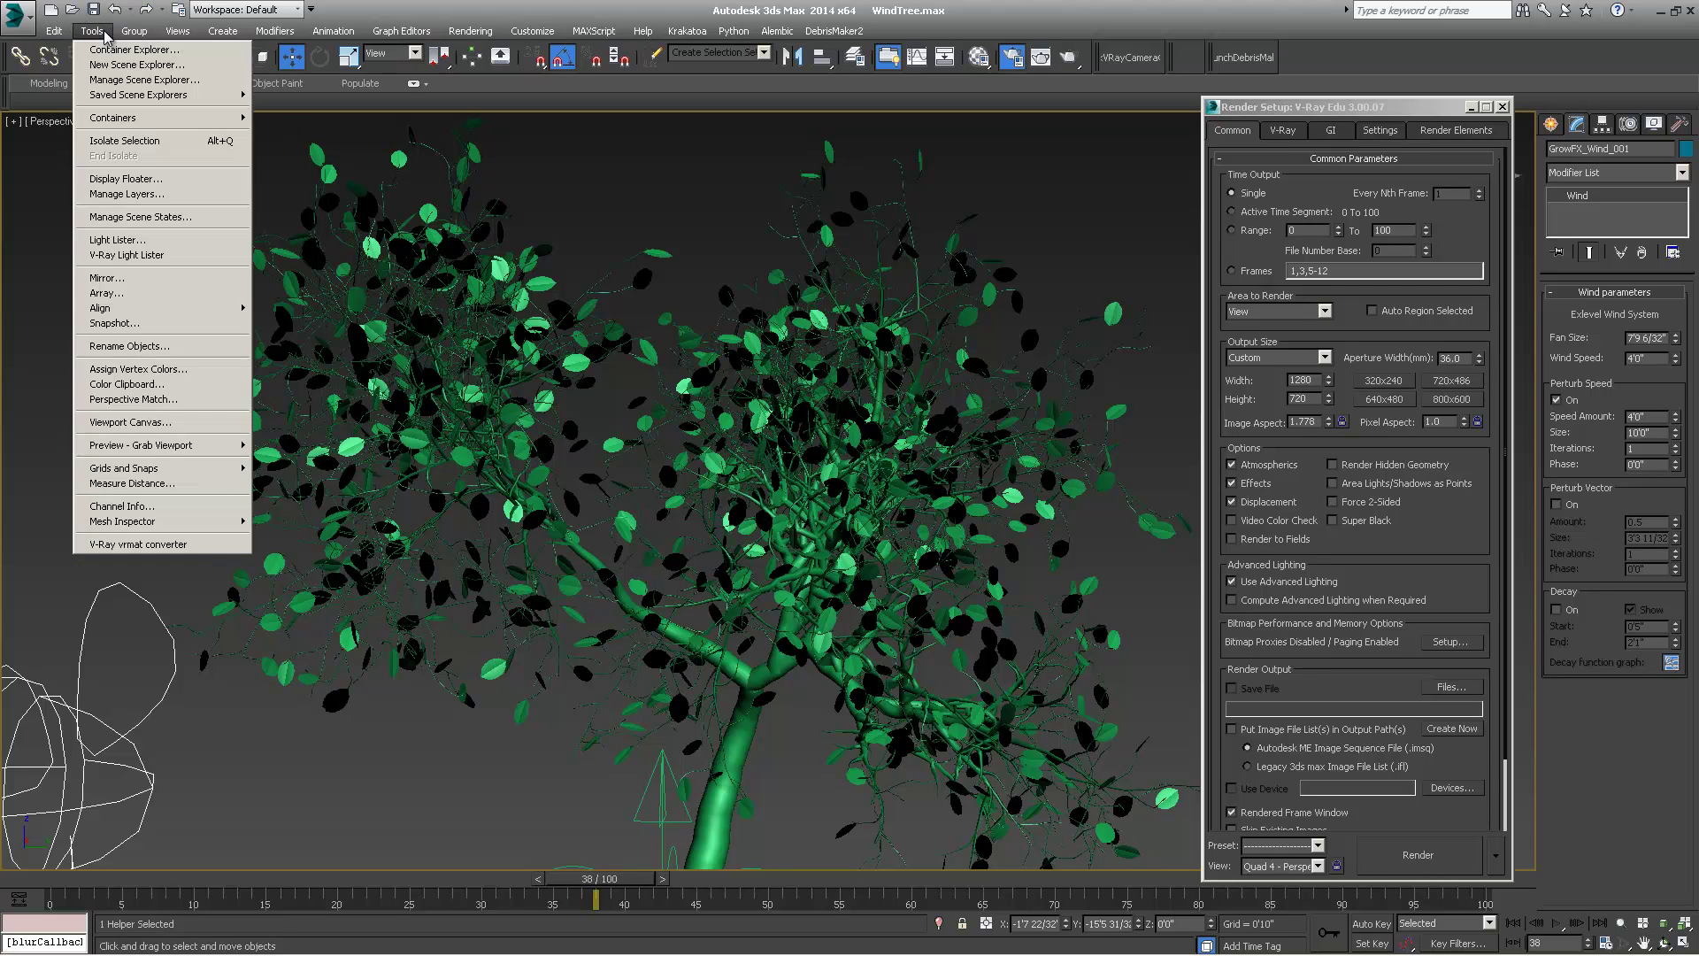
{"action": "mouse_move", "coordinate": [177, 445]}
{"action": "left_click", "coordinate": [301, 445]}
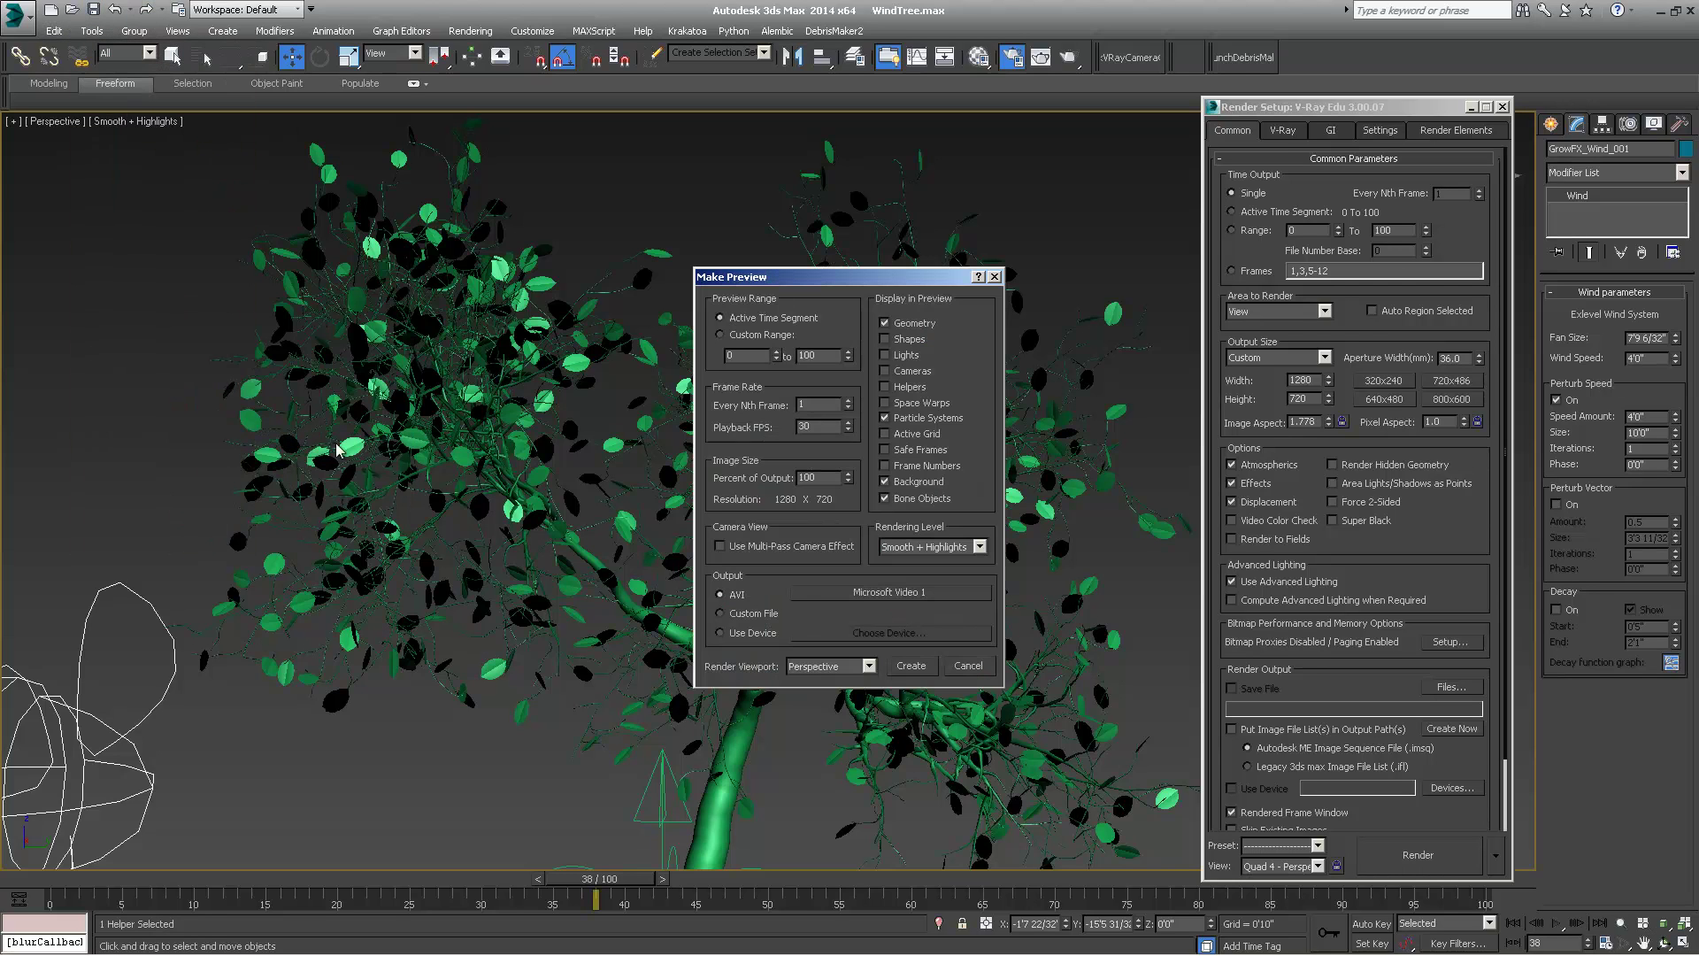
{"action": "left_click", "coordinate": [912, 666]}
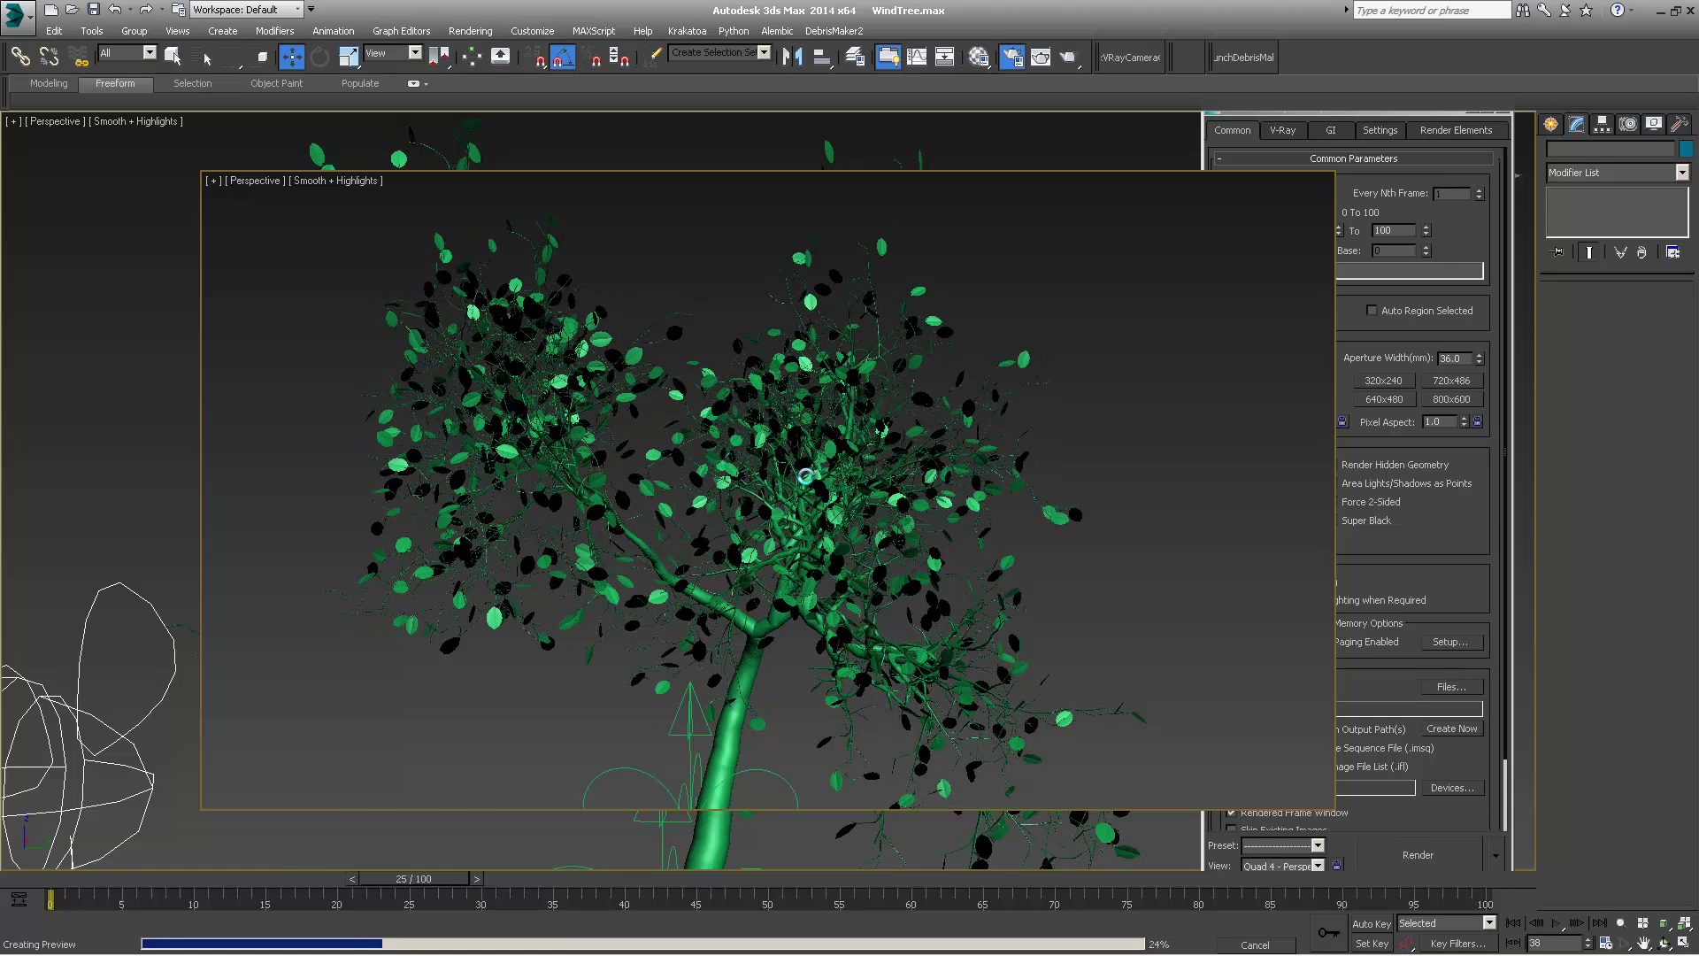
- Stop the preview creation early, play the captured part of the wind animation, and close the media player
{"action": "key", "text": "Escape"}
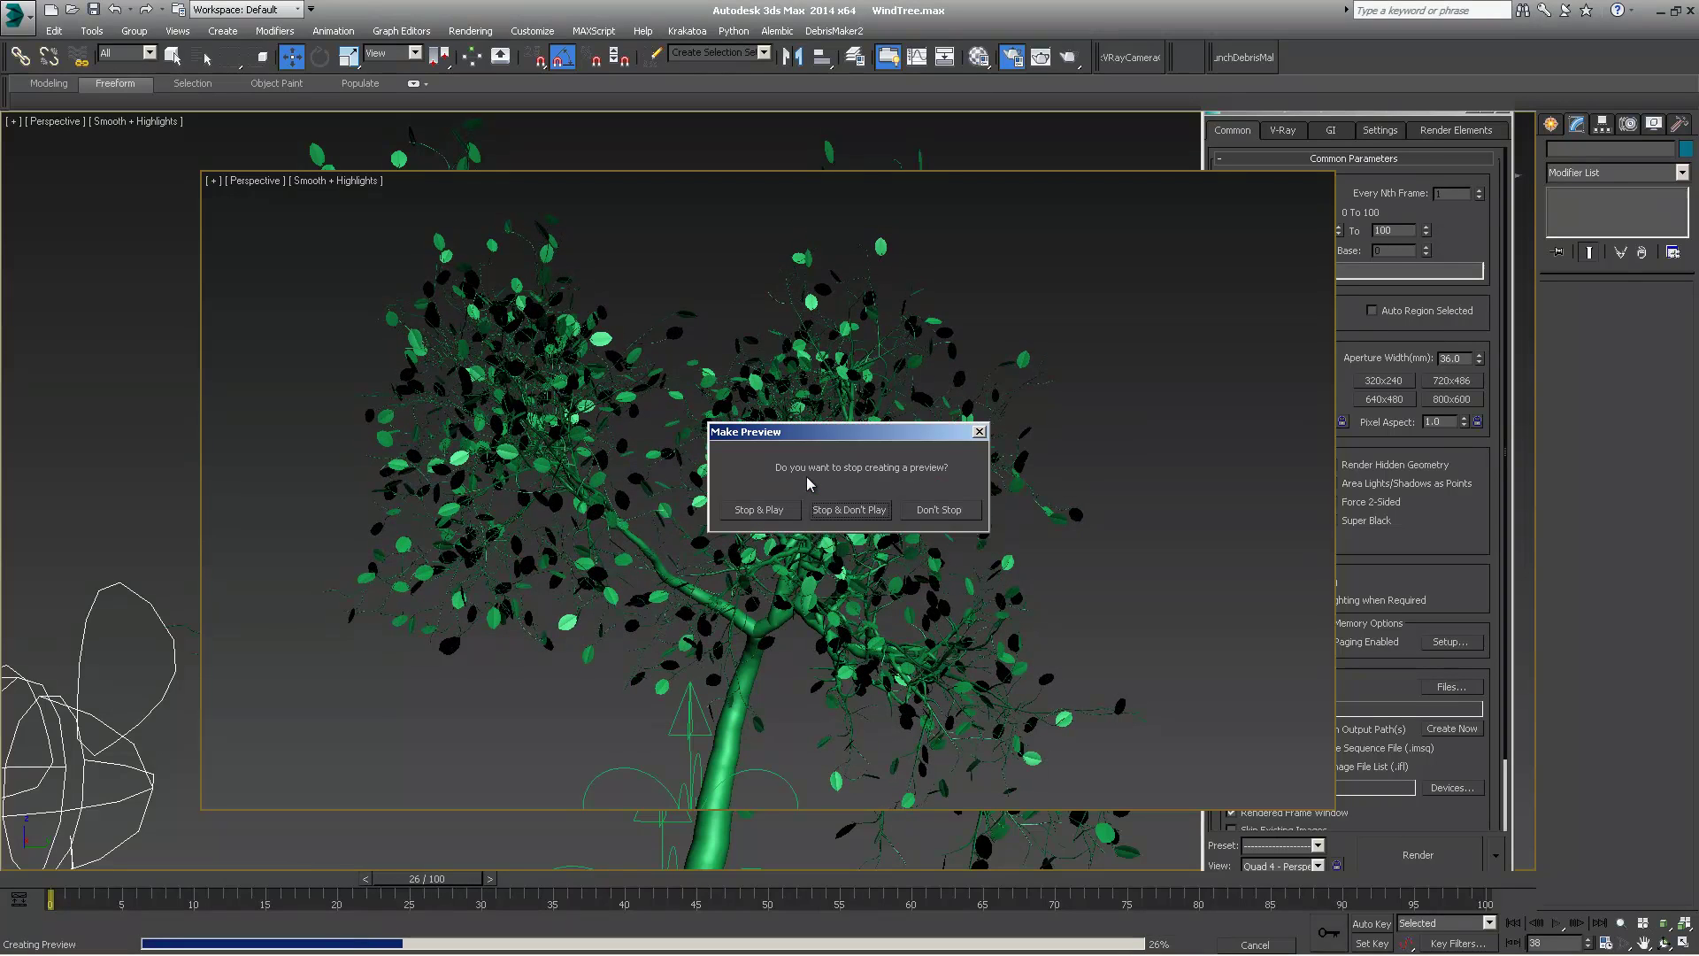
{"action": "left_click", "coordinate": [749, 510]}
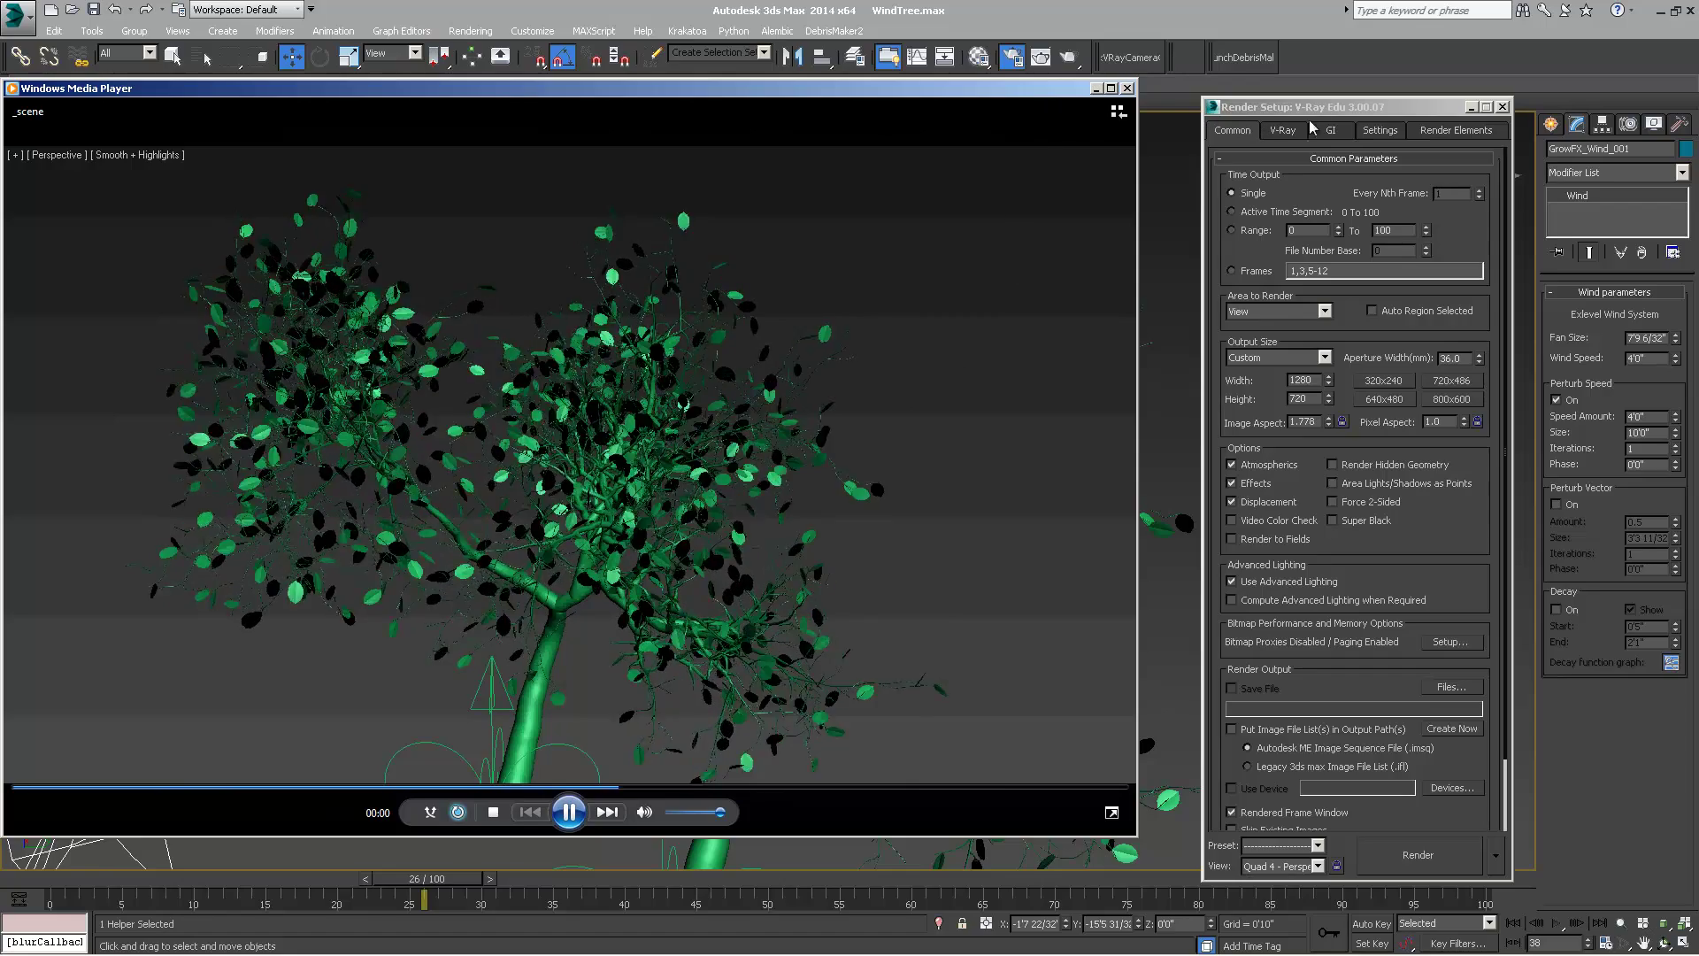
{"action": "left_click", "coordinate": [1128, 88]}
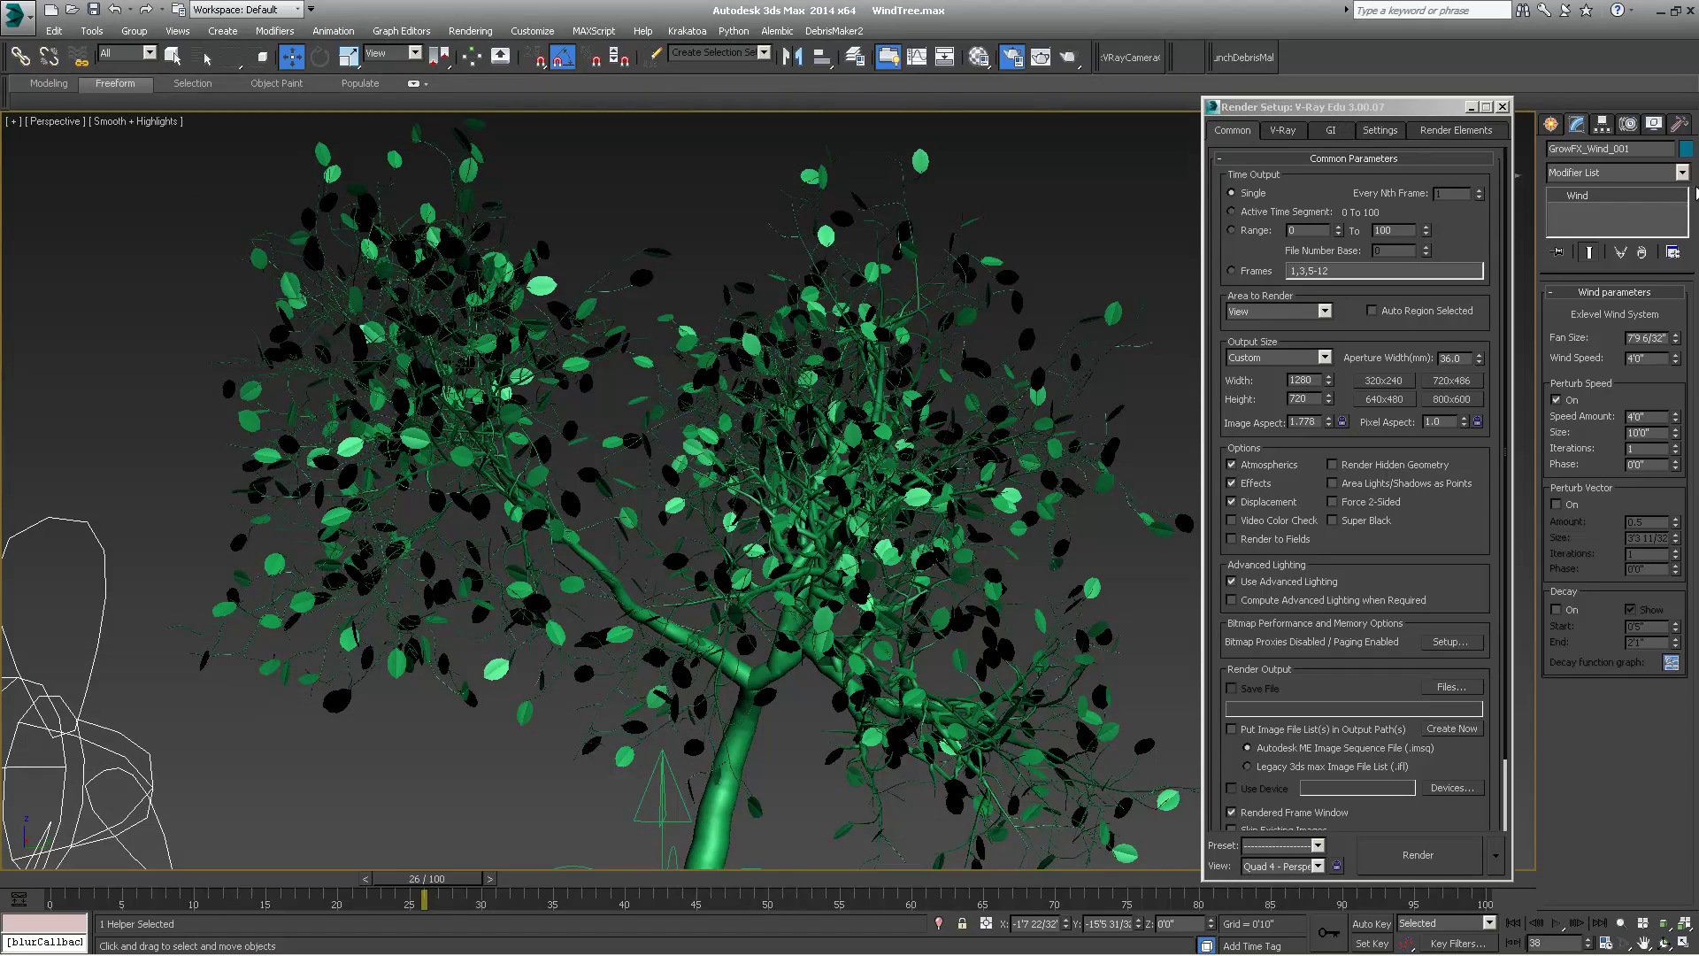
- Reselect the GrowFX tree and display the settings of the Wind_02 modifier on the leaf path, Path_06
{"action": "scroll", "coordinate": [766, 643], "scroll_direction": "down", "scroll_amount": 3}
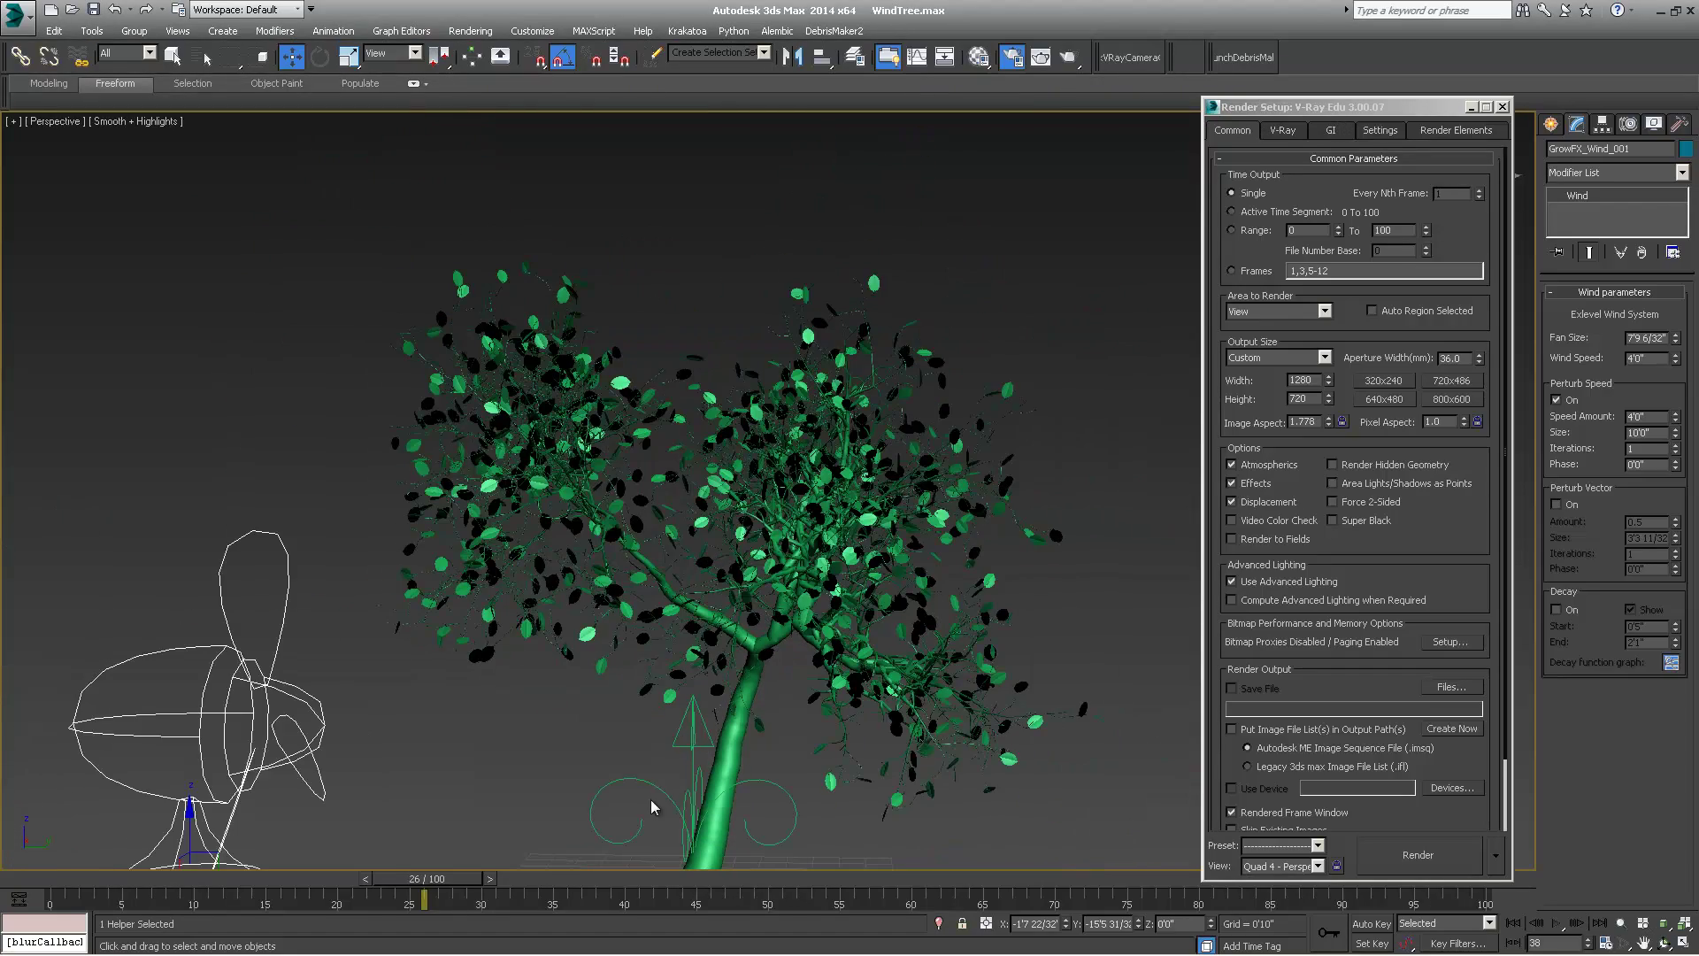
{"action": "left_click", "coordinate": [899, 599]}
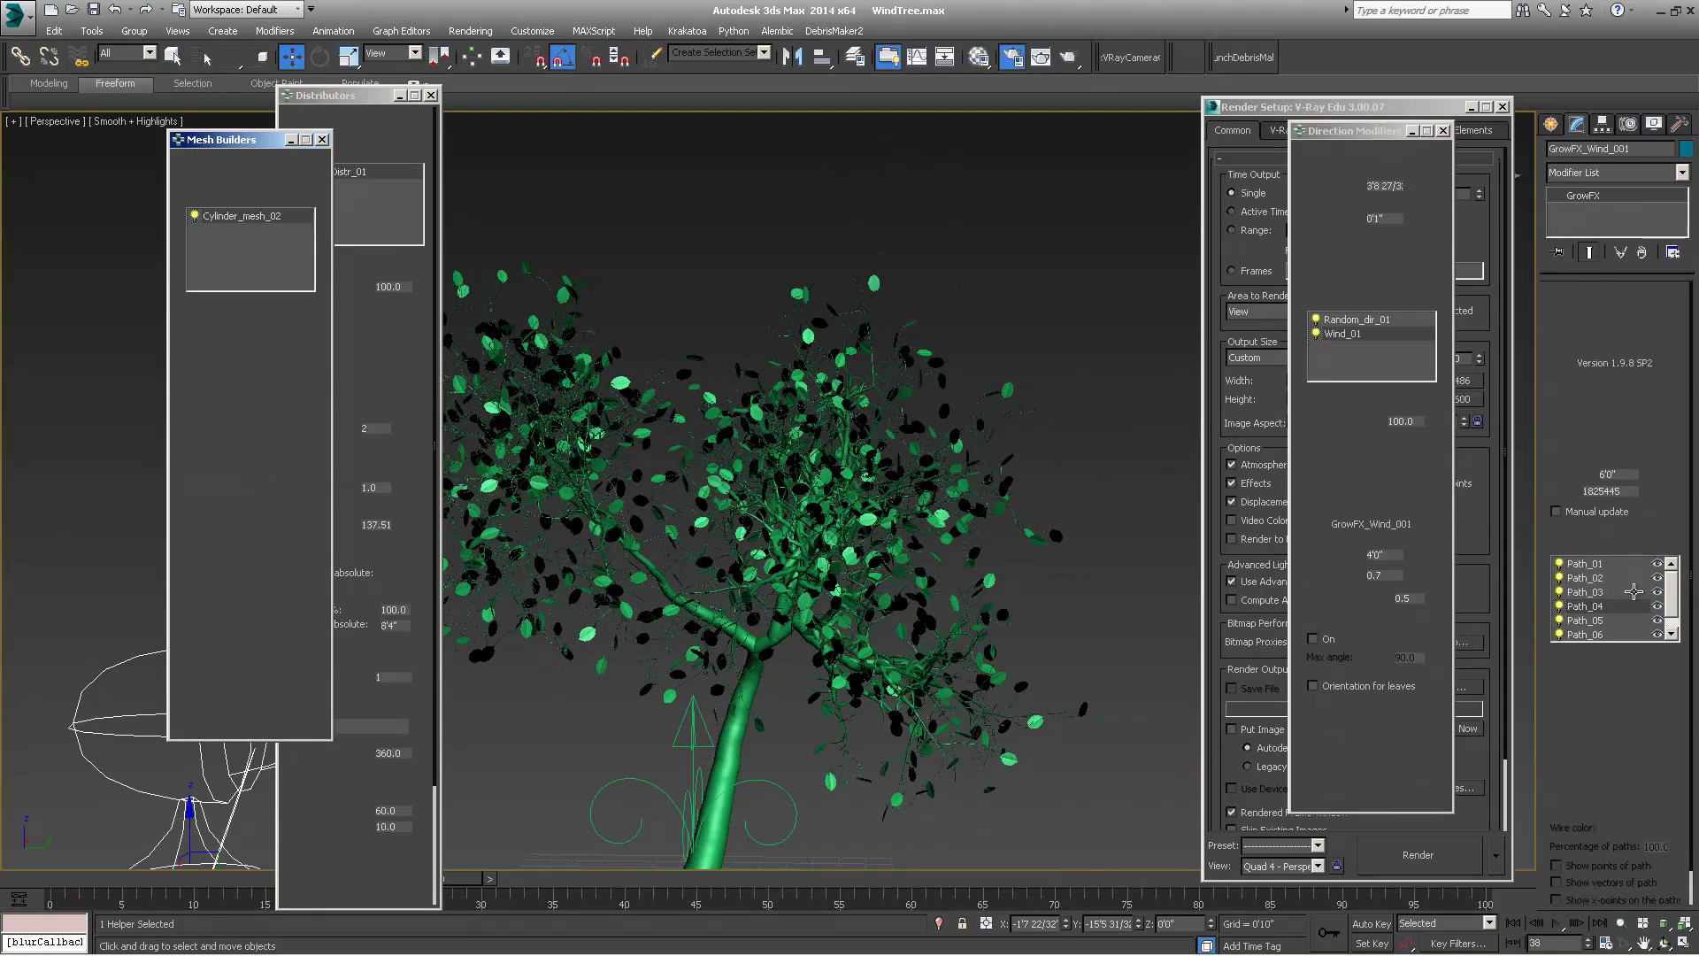
{"action": "scroll", "coordinate": [1671, 598], "scroll_direction": "down", "scroll_amount": 1}
{"action": "left_click", "coordinate": [1589, 614]}
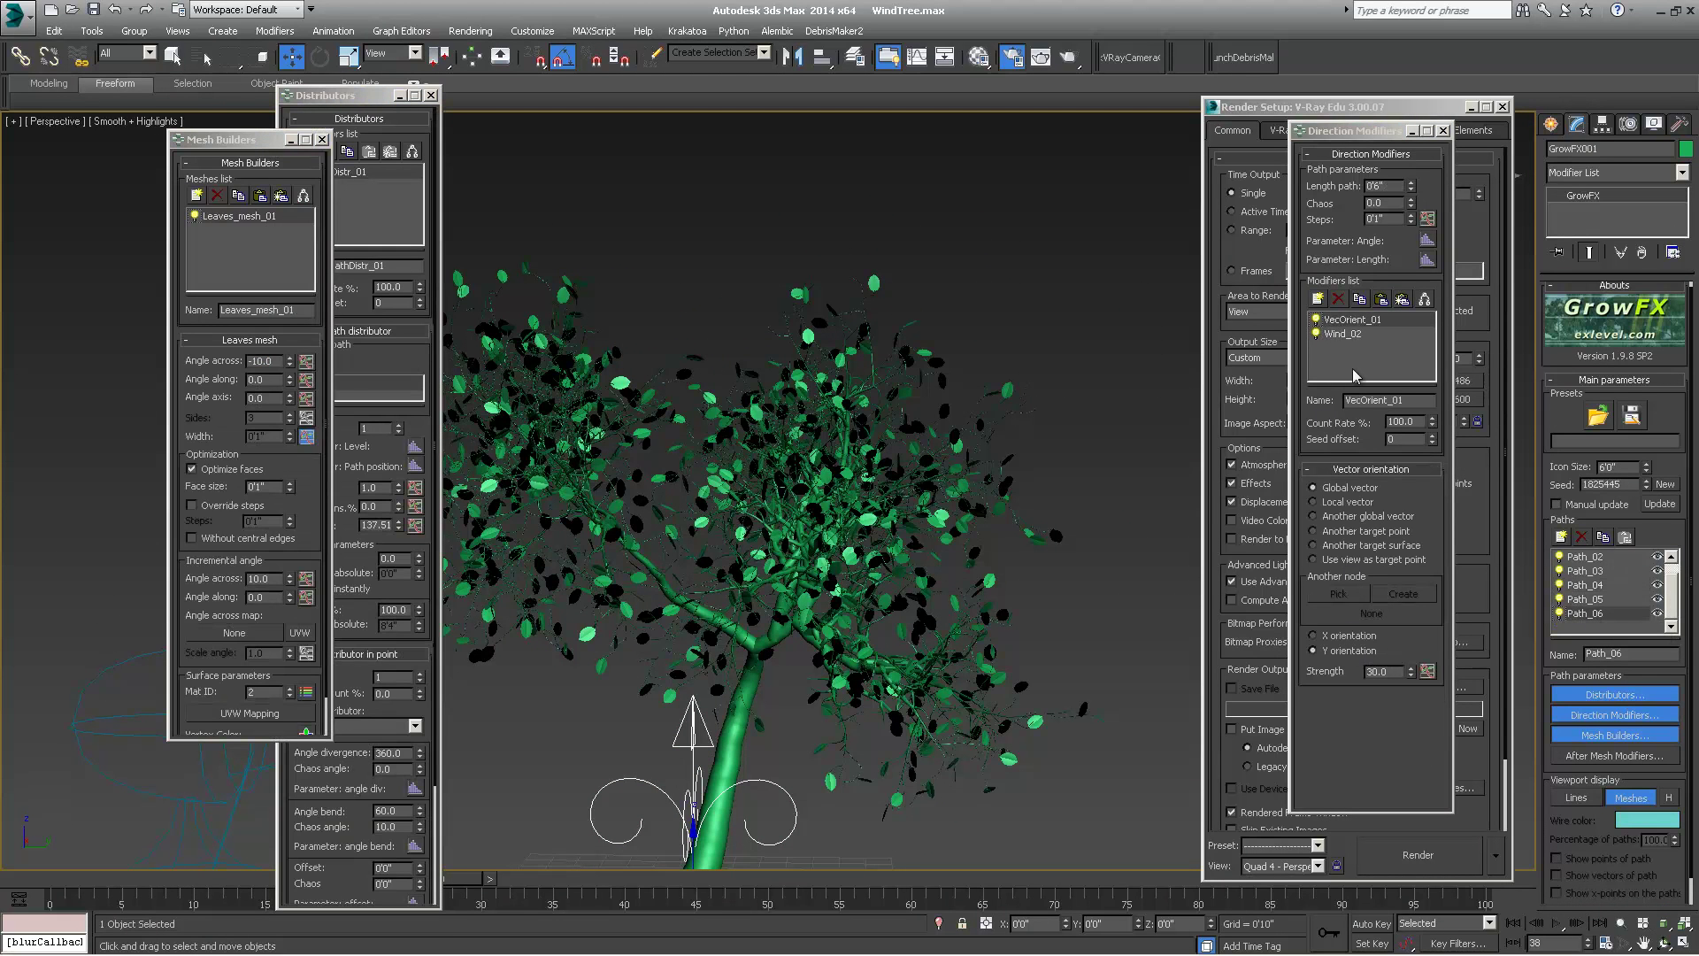
{"action": "left_click", "coordinate": [1344, 334]}
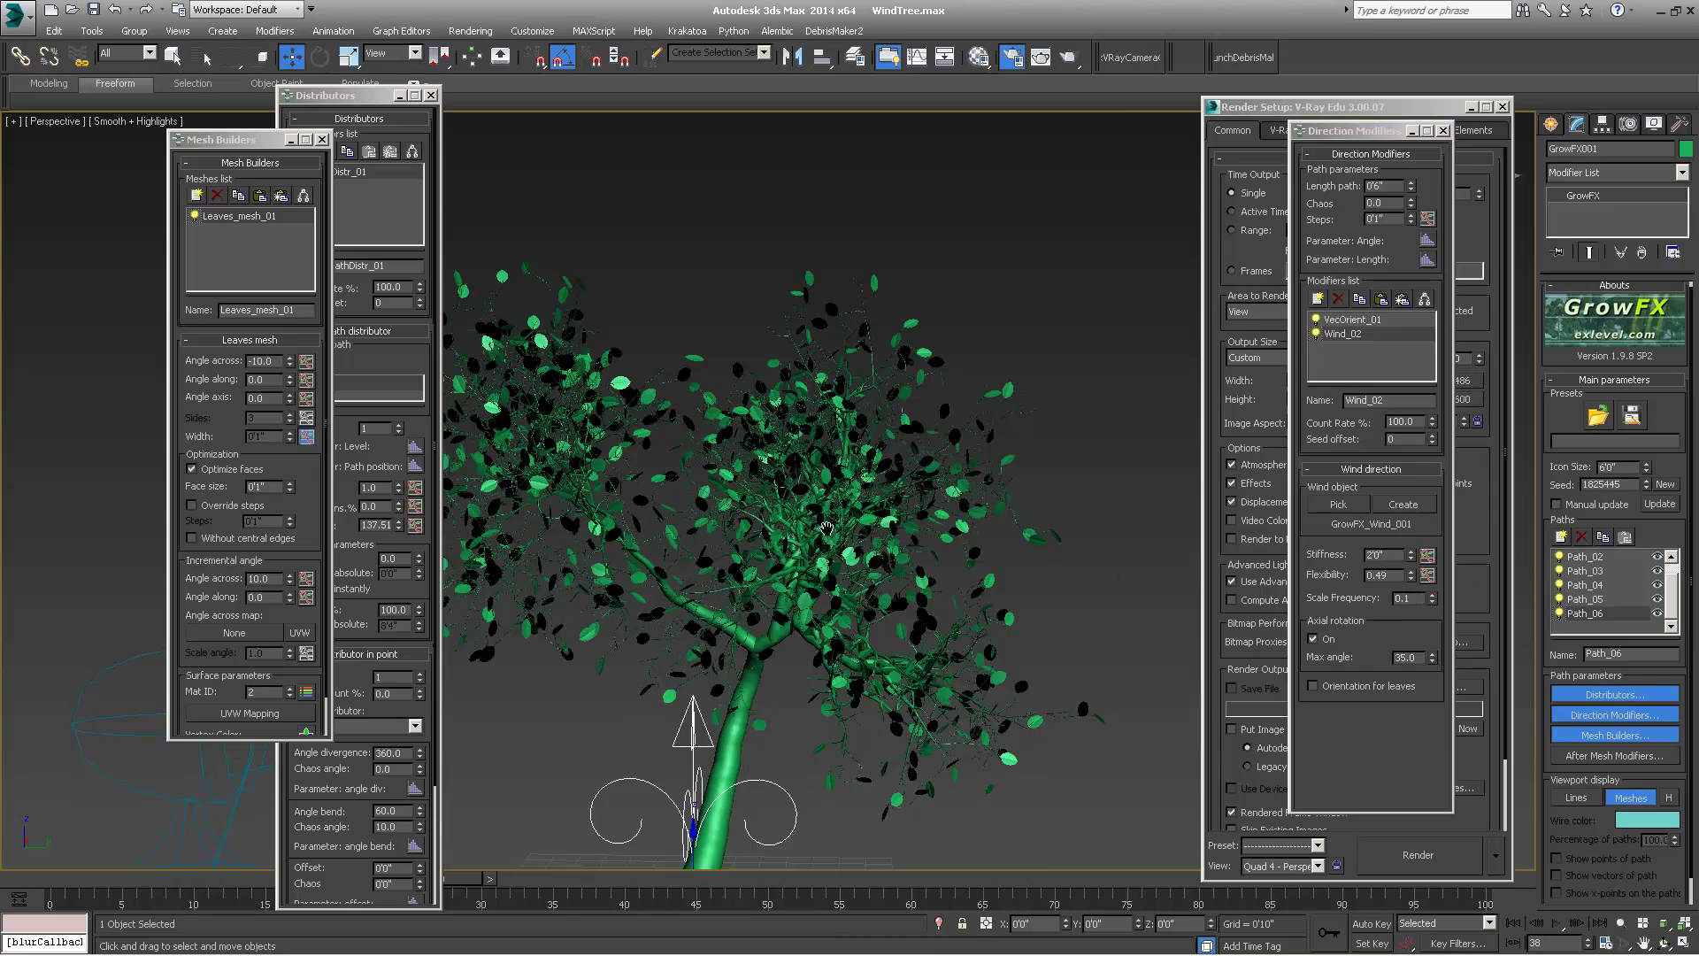
- Frame the tree's crown more closely and create another preview animation of the Perspective viewport at 100 percent of the output size
{"action": "scroll", "coordinate": [901, 507], "scroll_direction": "up", "scroll_amount": 5}
{"action": "middle_click_drag", "start_coordinate": [901, 507], "coordinate": [896, 611]}
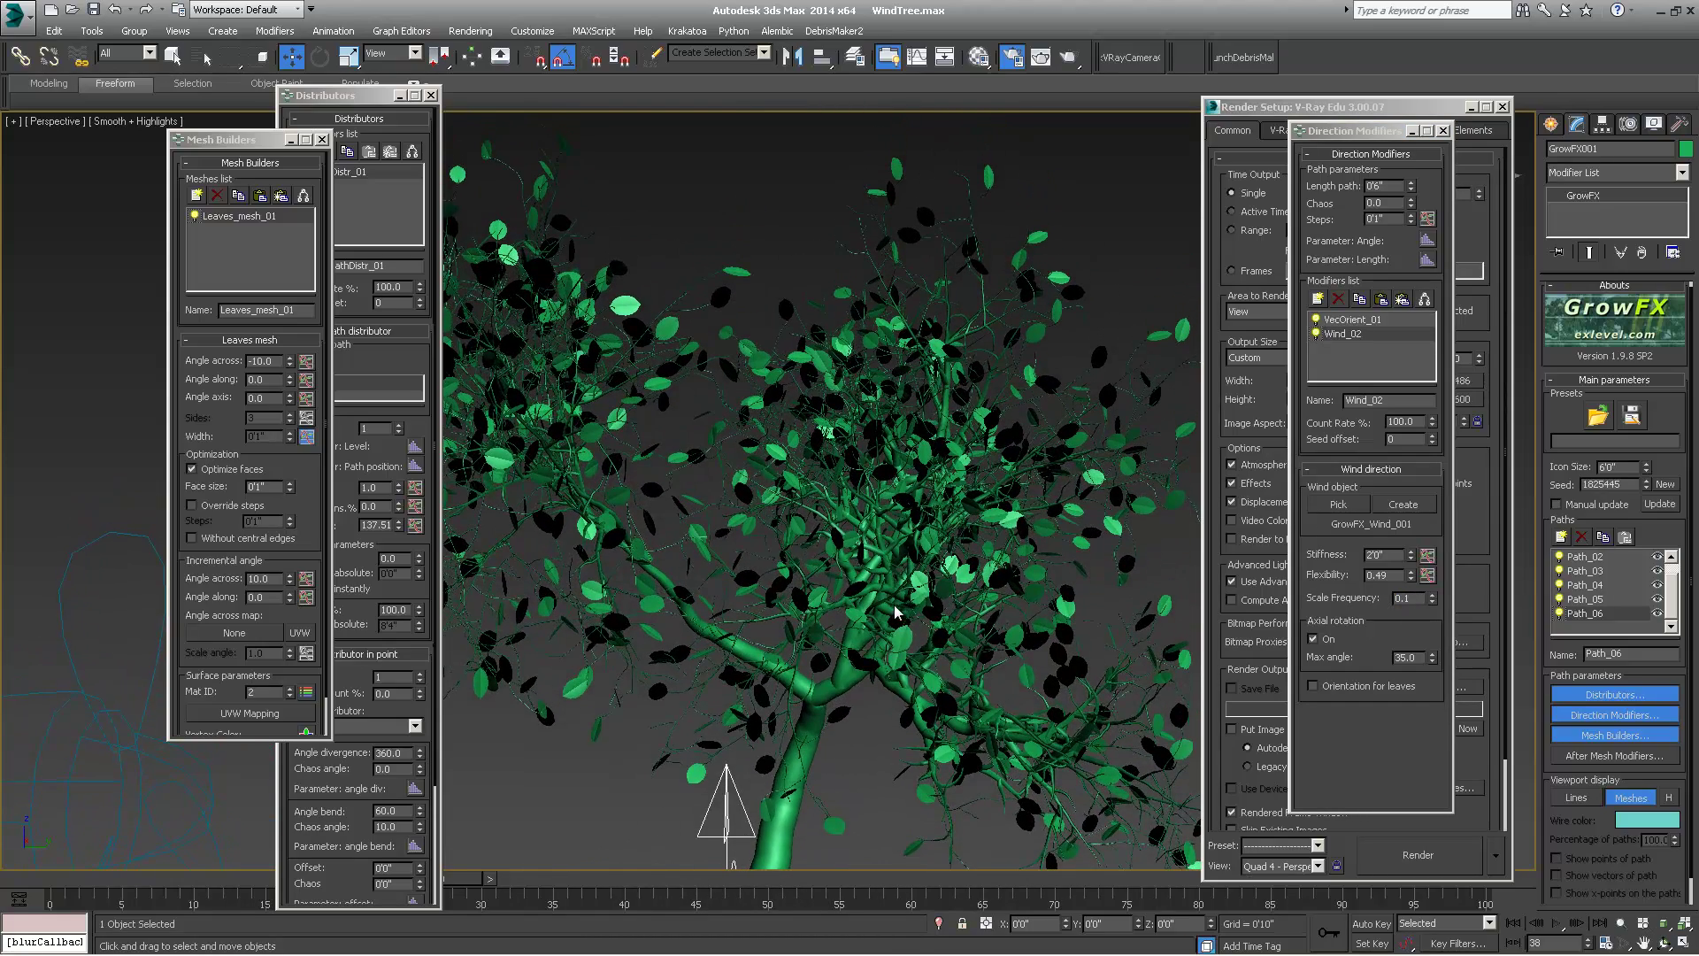
{"action": "left_click", "coordinate": [92, 31]}
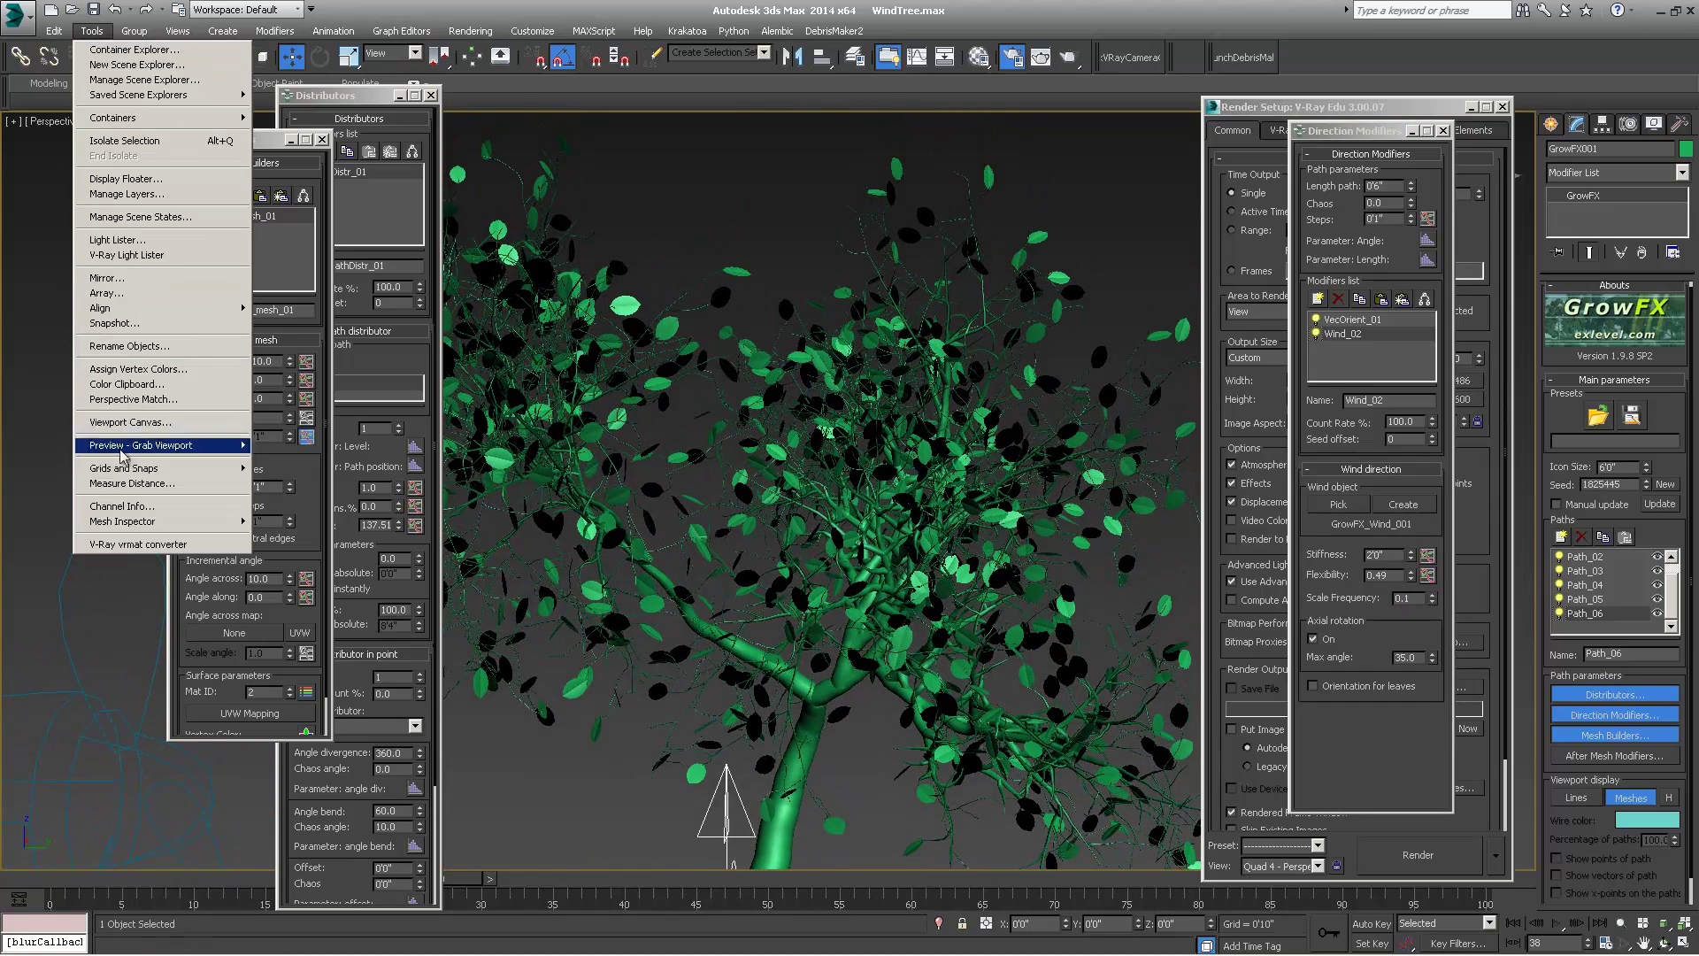
{"action": "mouse_move", "coordinate": [146, 445]}
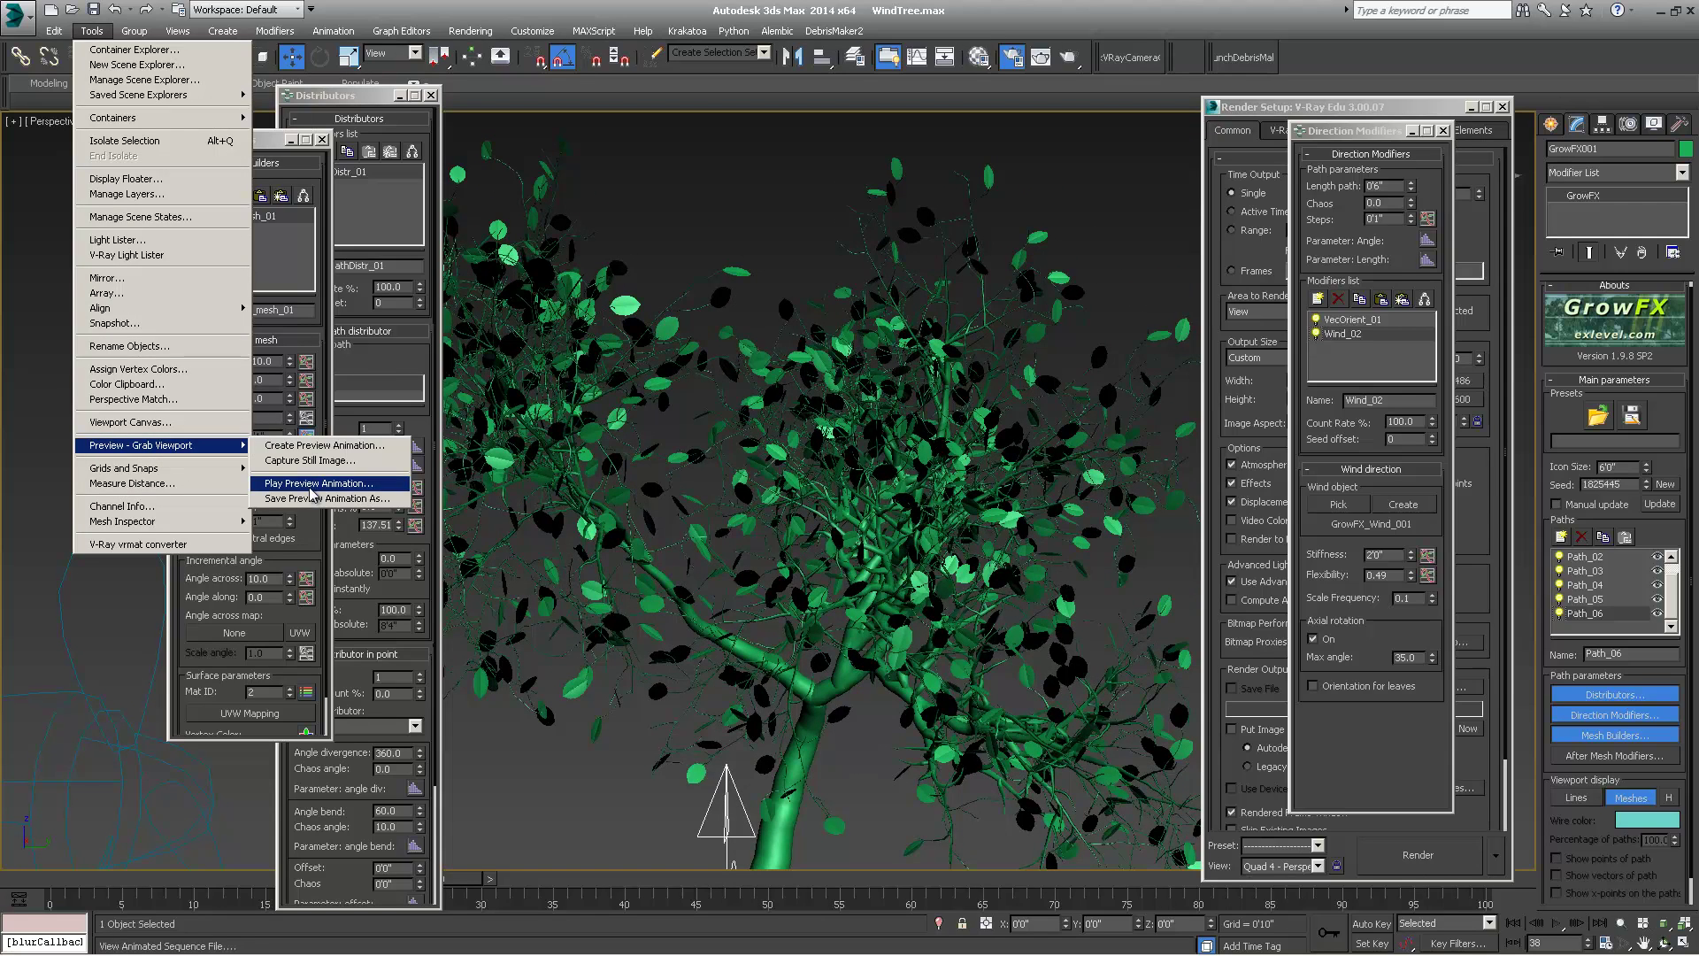
{"action": "left_click", "coordinate": [316, 447]}
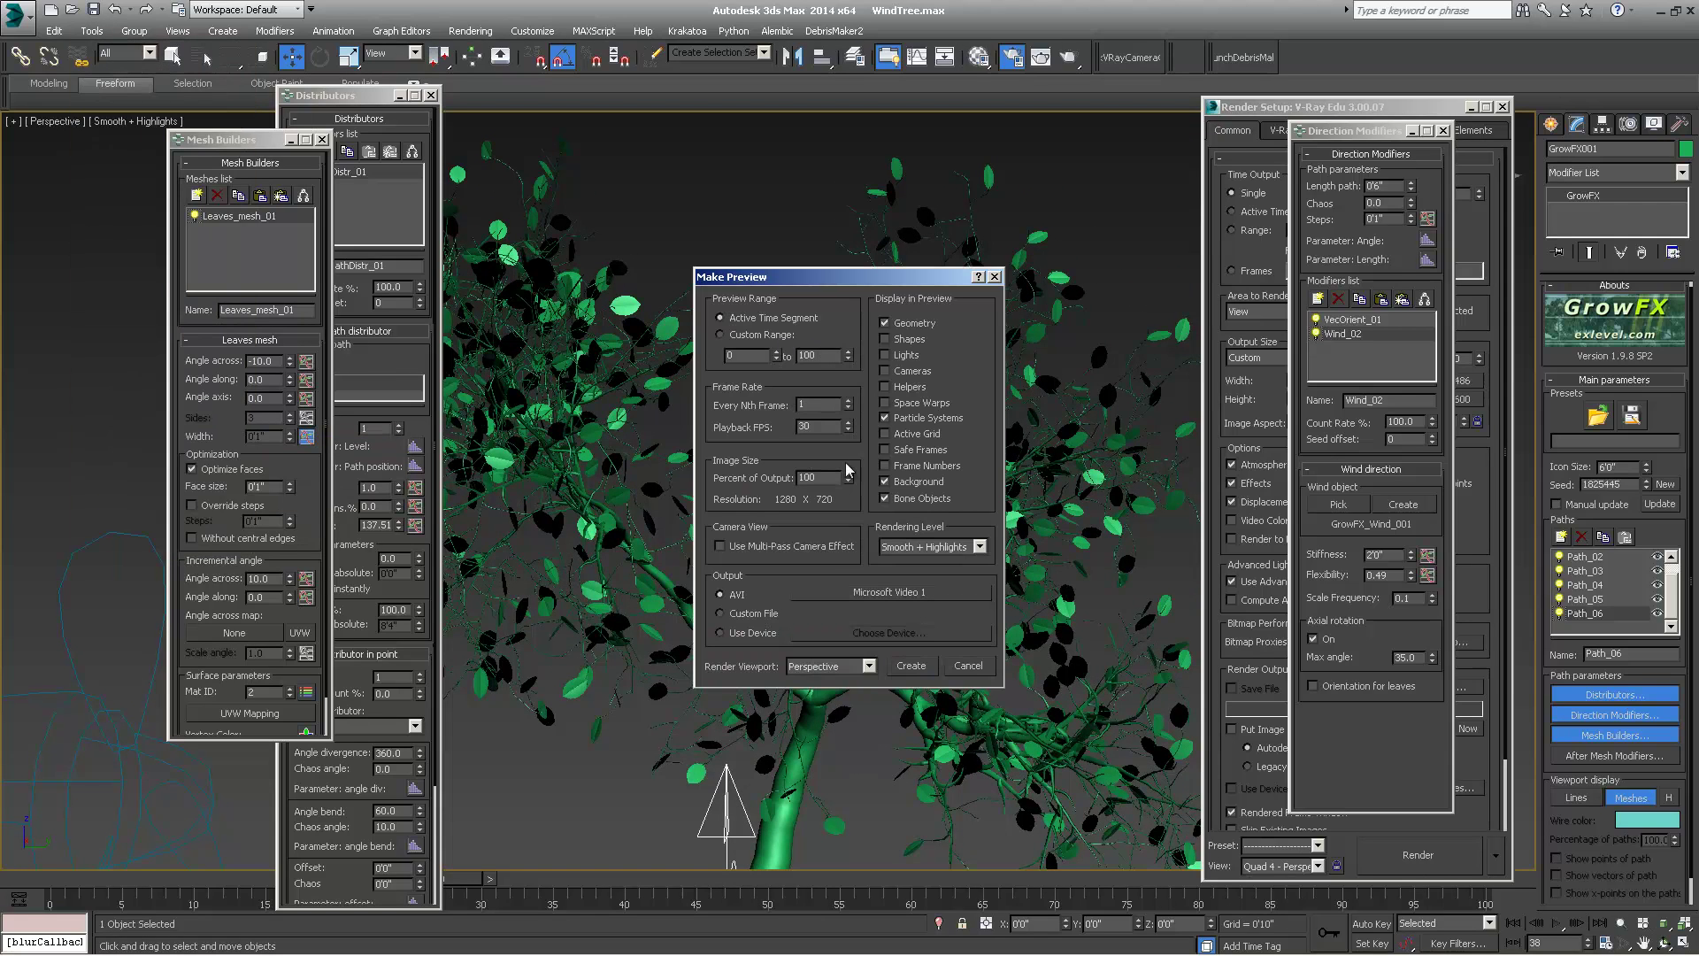
{"action": "left_click", "coordinate": [909, 666]}
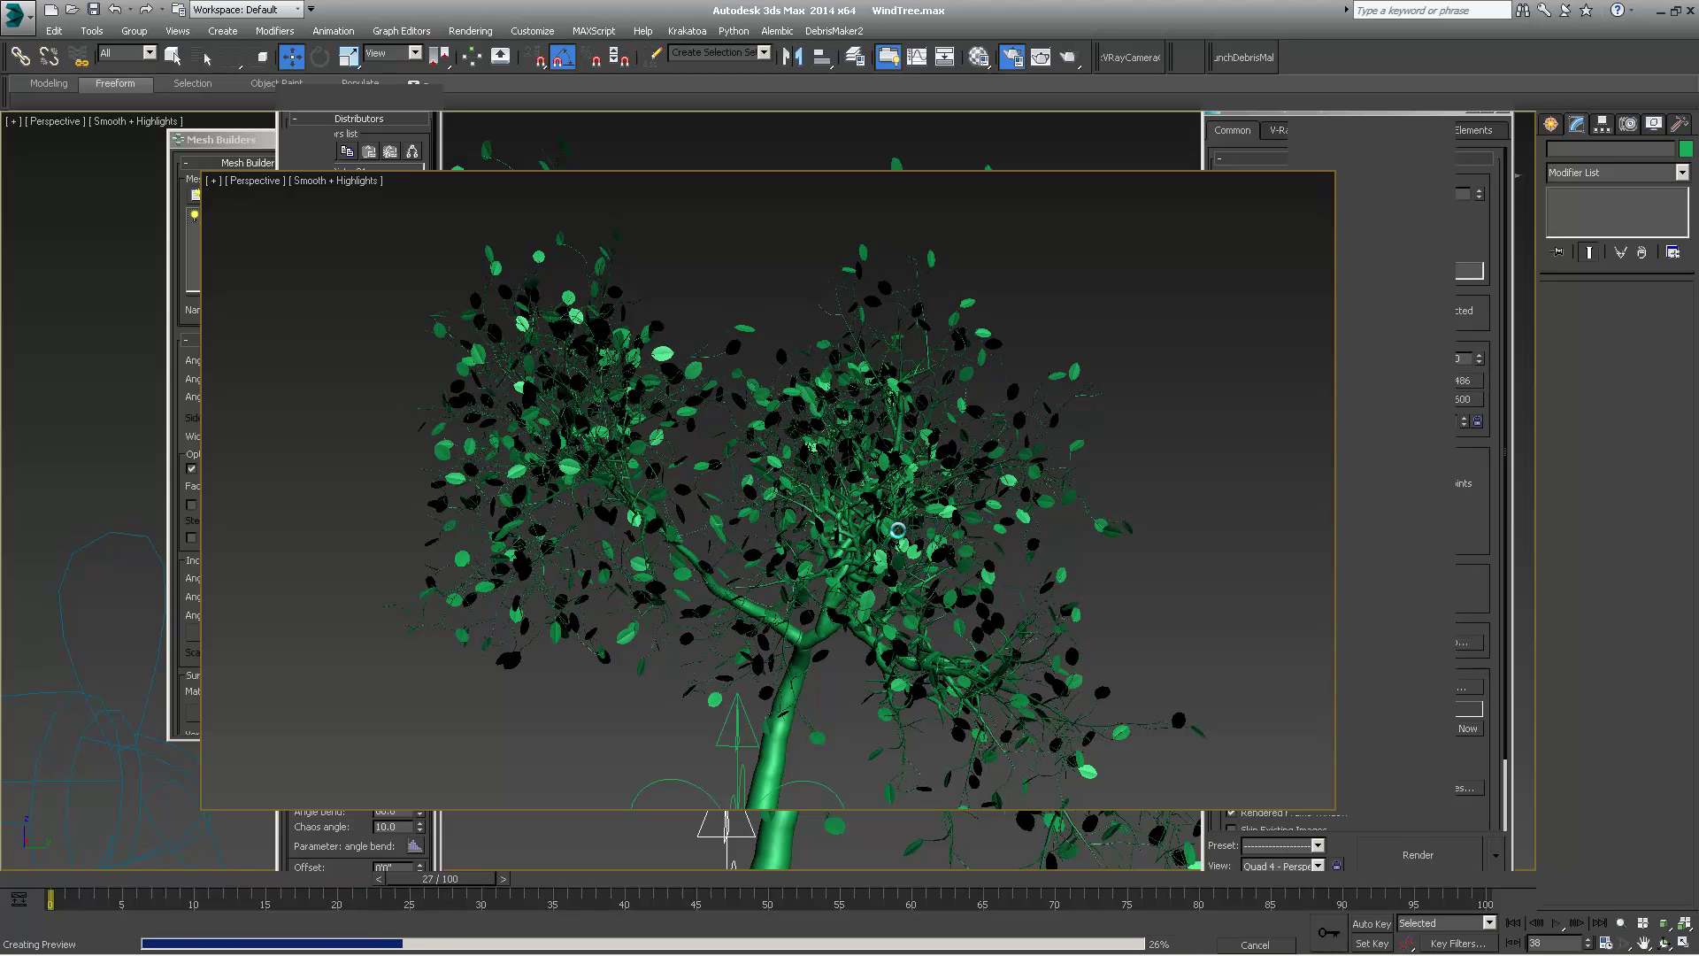
- Cut the new preview short, review the captured leaf and branch motion, and close the media player
{"action": "key", "text": "Escape"}
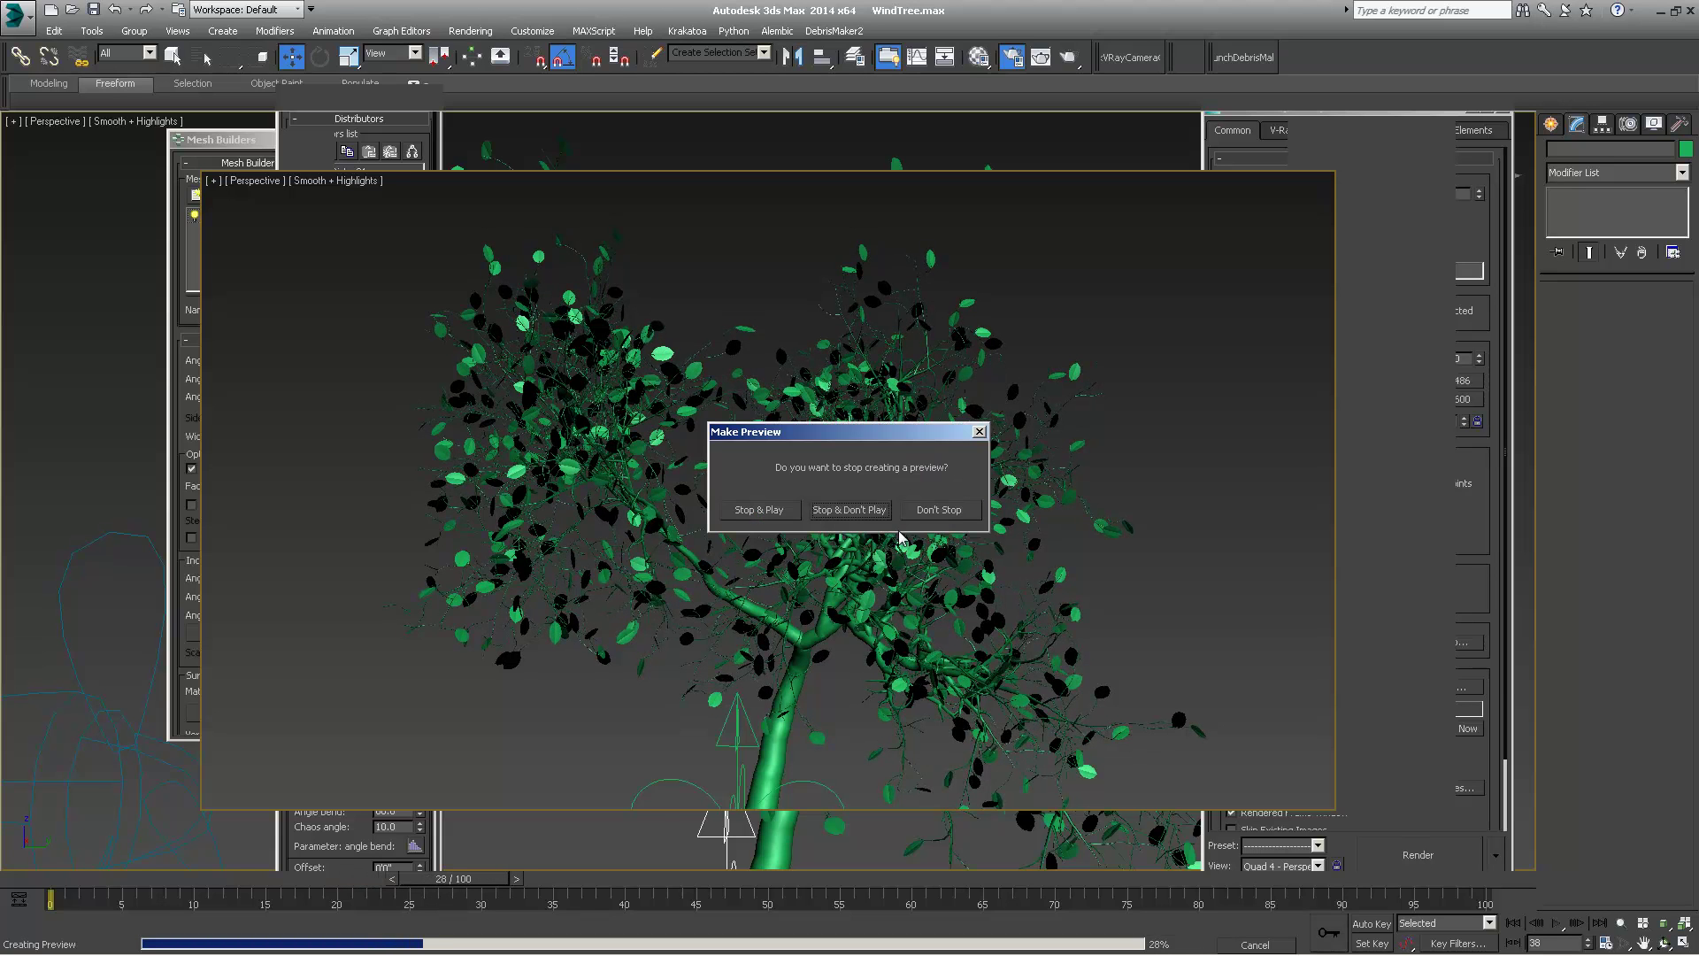
{"action": "left_click", "coordinate": [779, 511]}
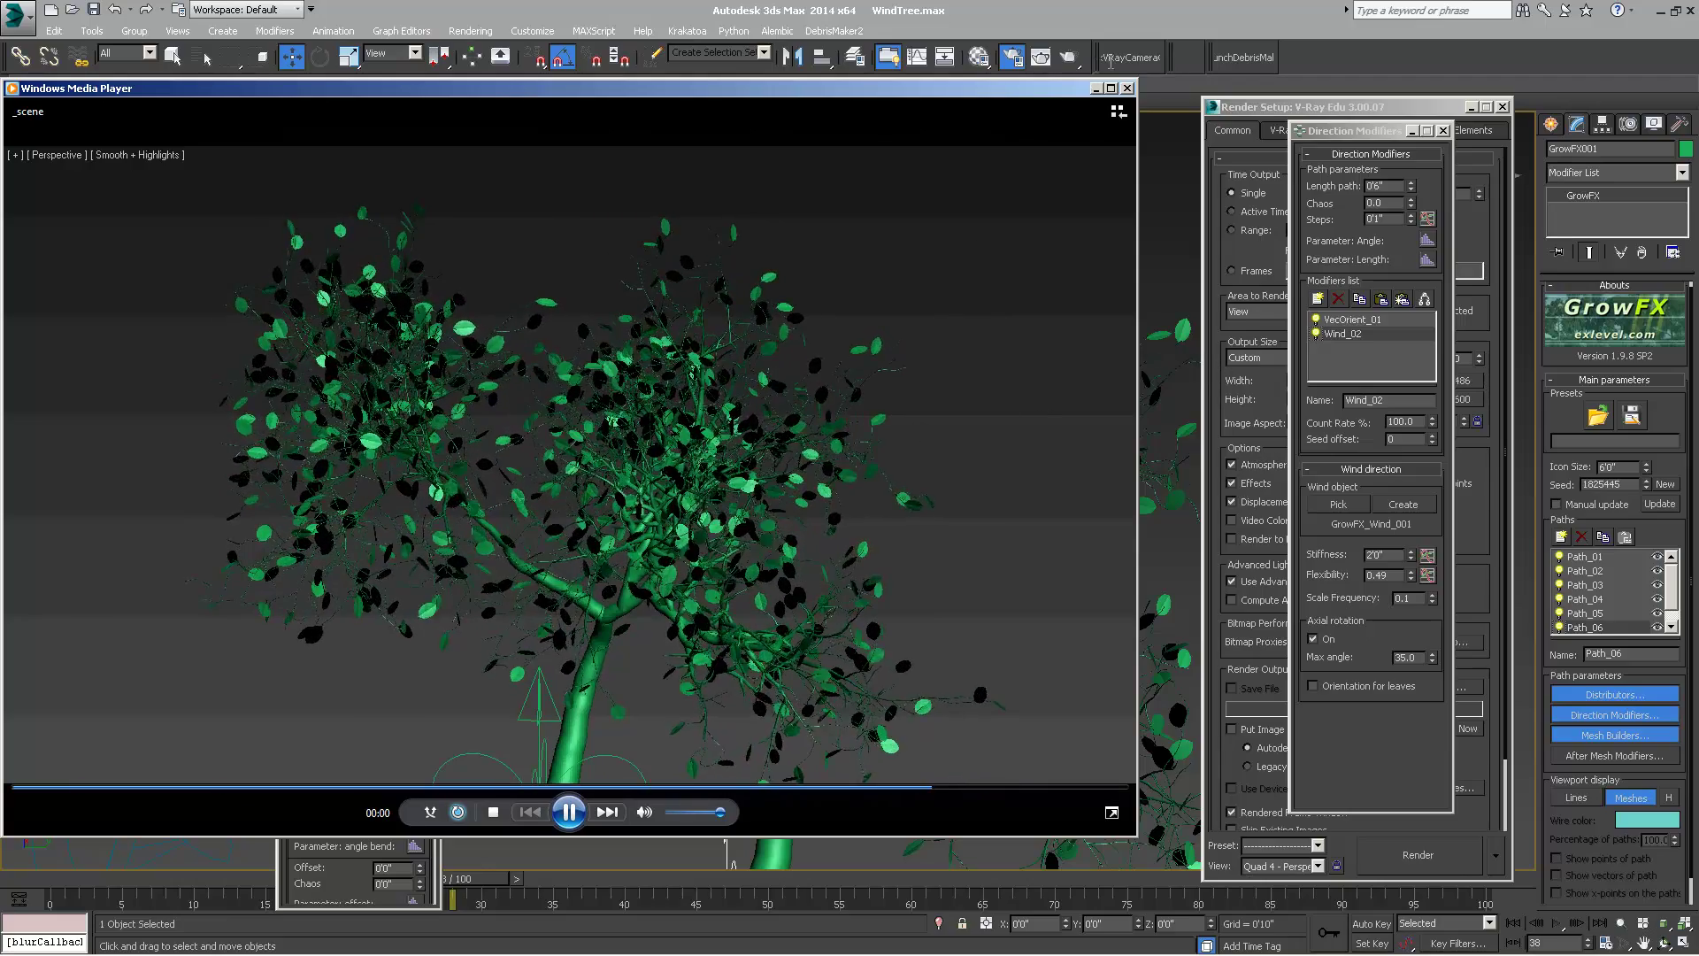
{"action": "left_click", "coordinate": [1175, 100]}
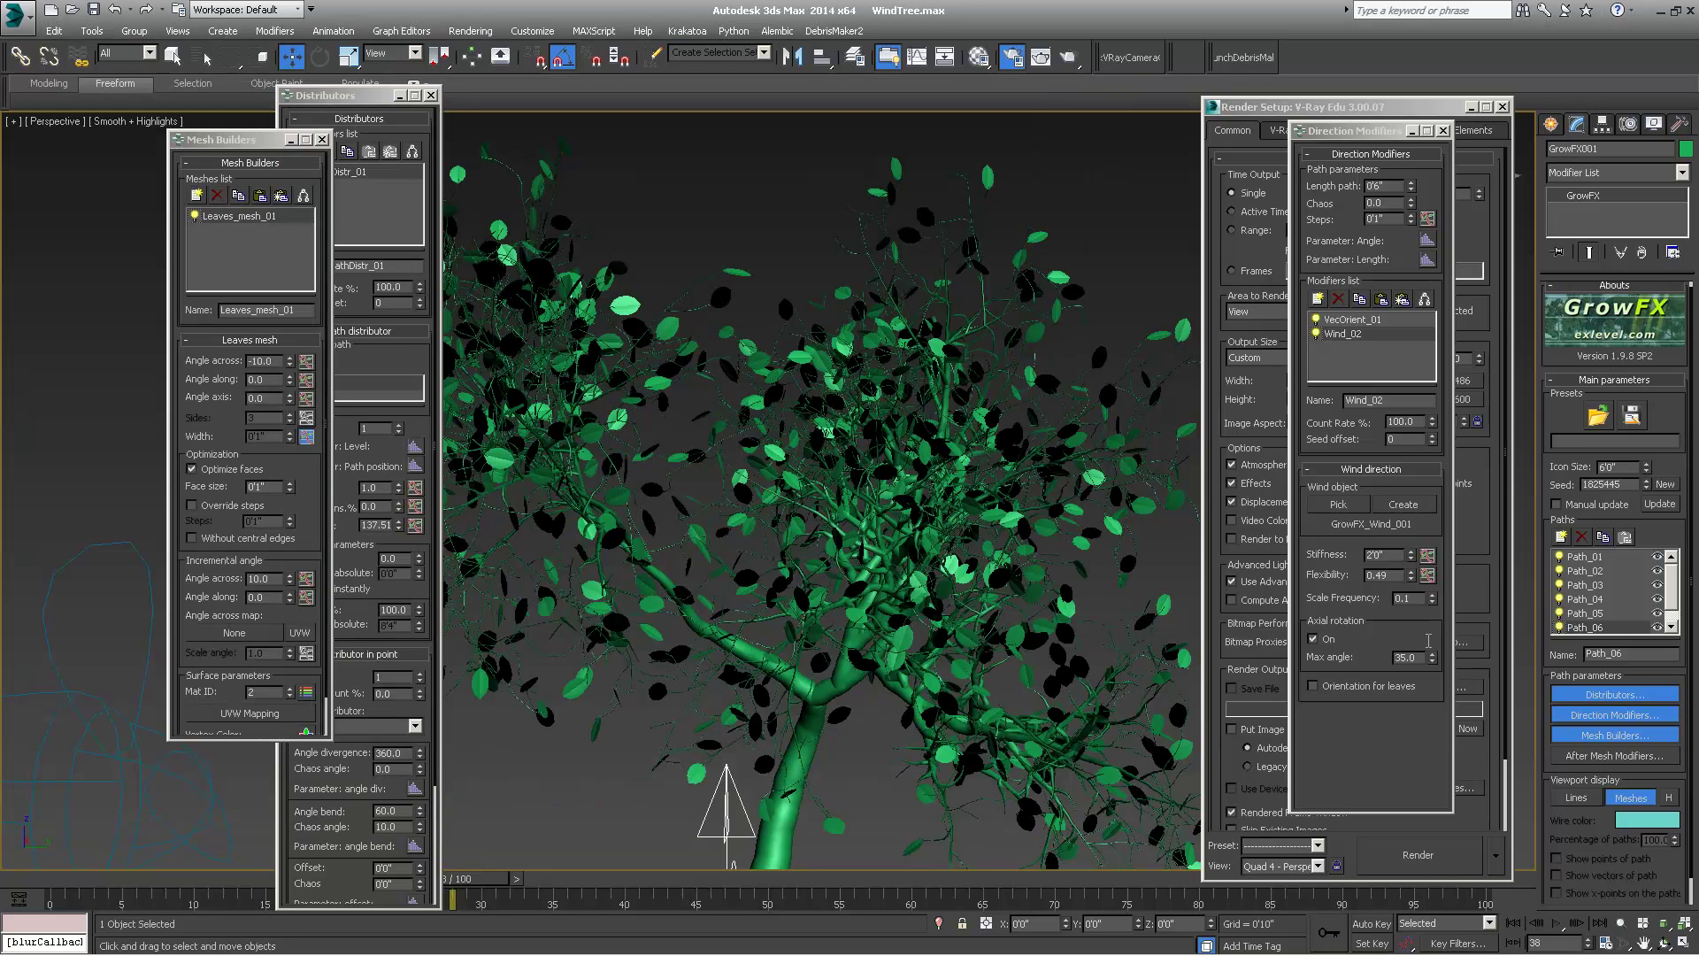
- Set the leaf path's Wind_02 scale frequency to 0.2 and move the Mesh Builders window clear of the Distributors window
{"action": "left_click", "coordinate": [1422, 597]}
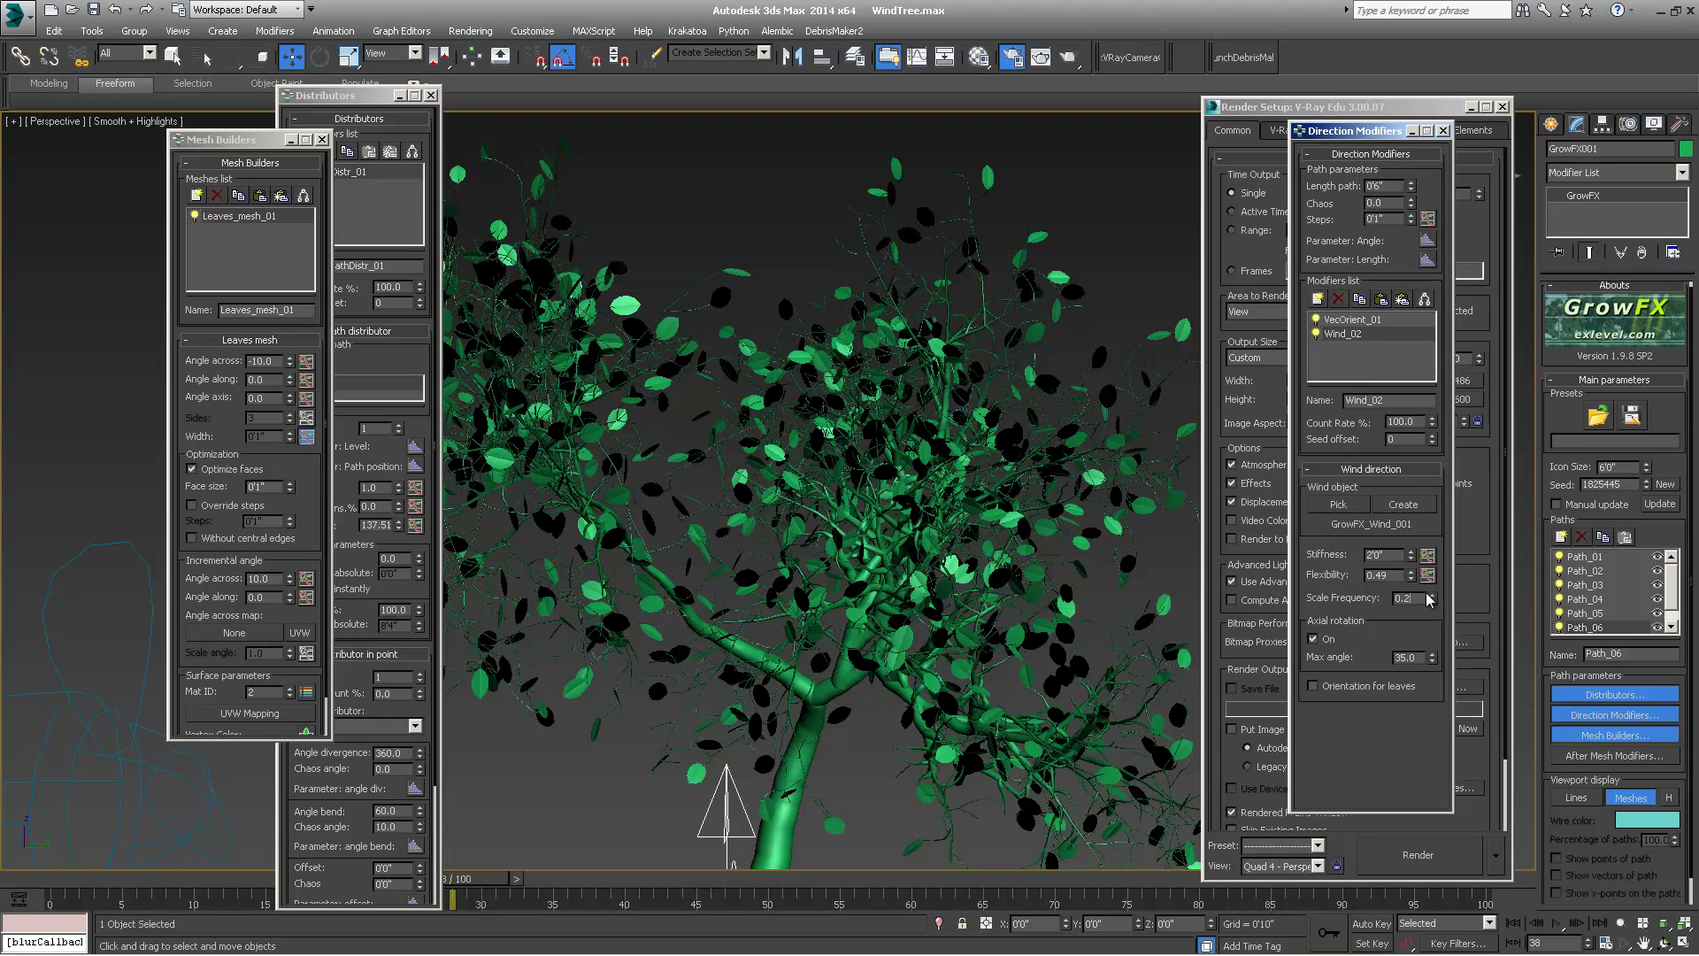
{"action": "key", "text": "Return"}
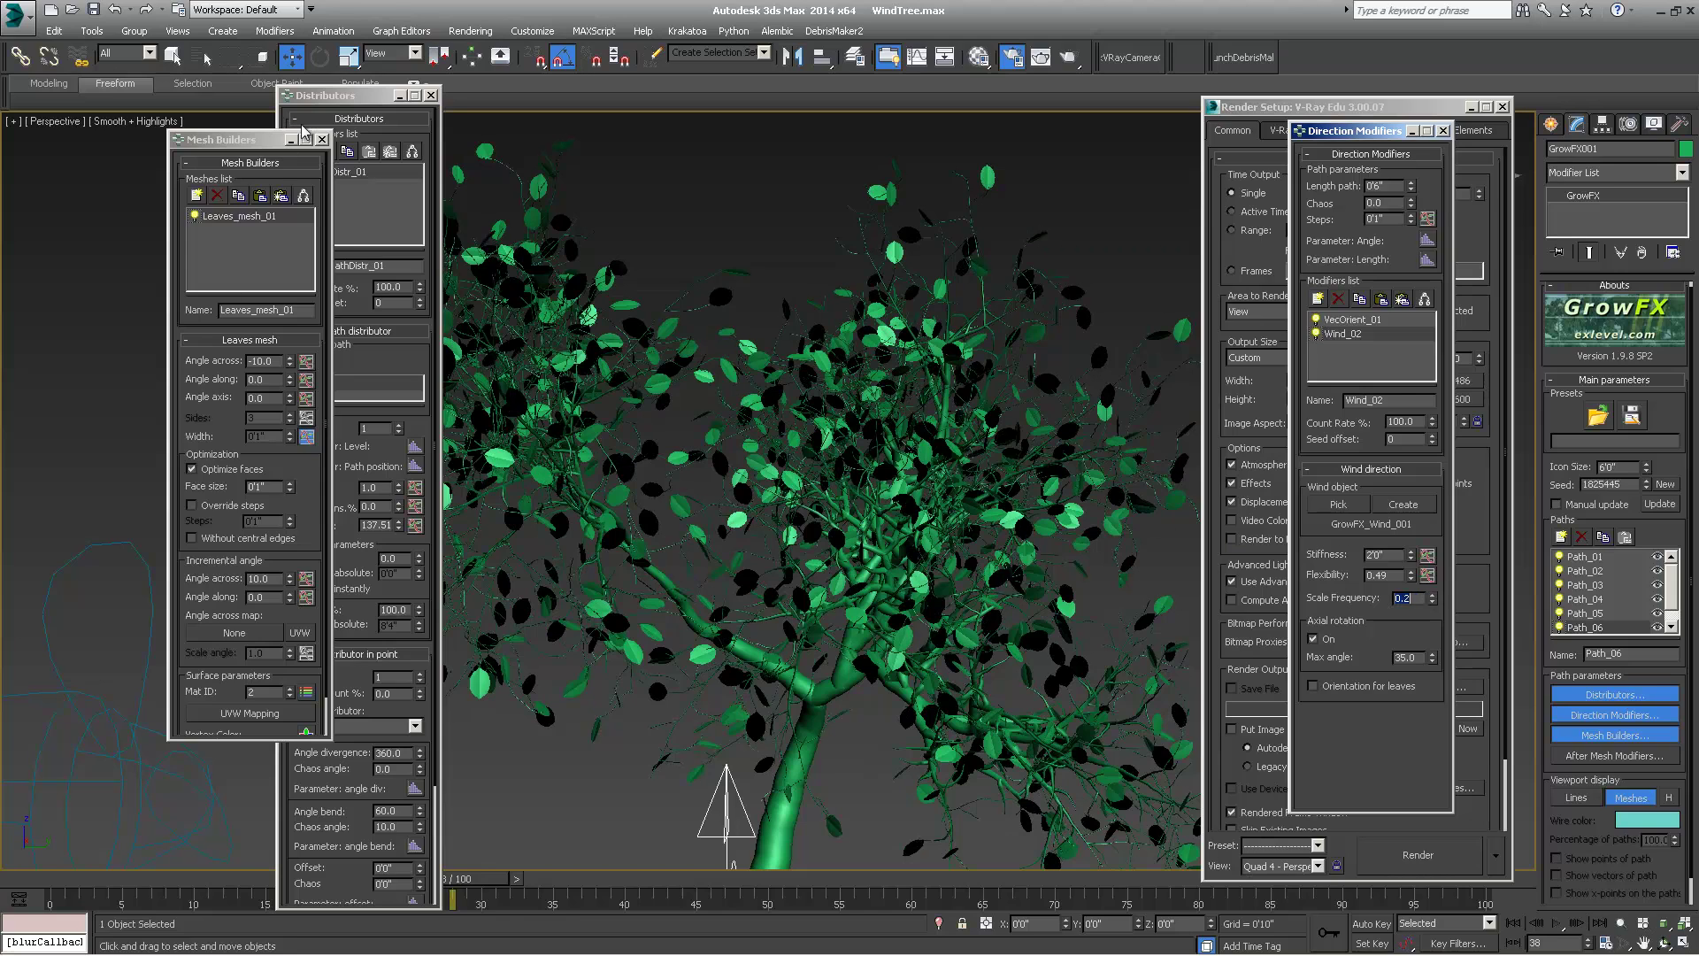
{"action": "left_click_drag", "start_coordinate": [261, 144], "coordinate": [188, 154]}
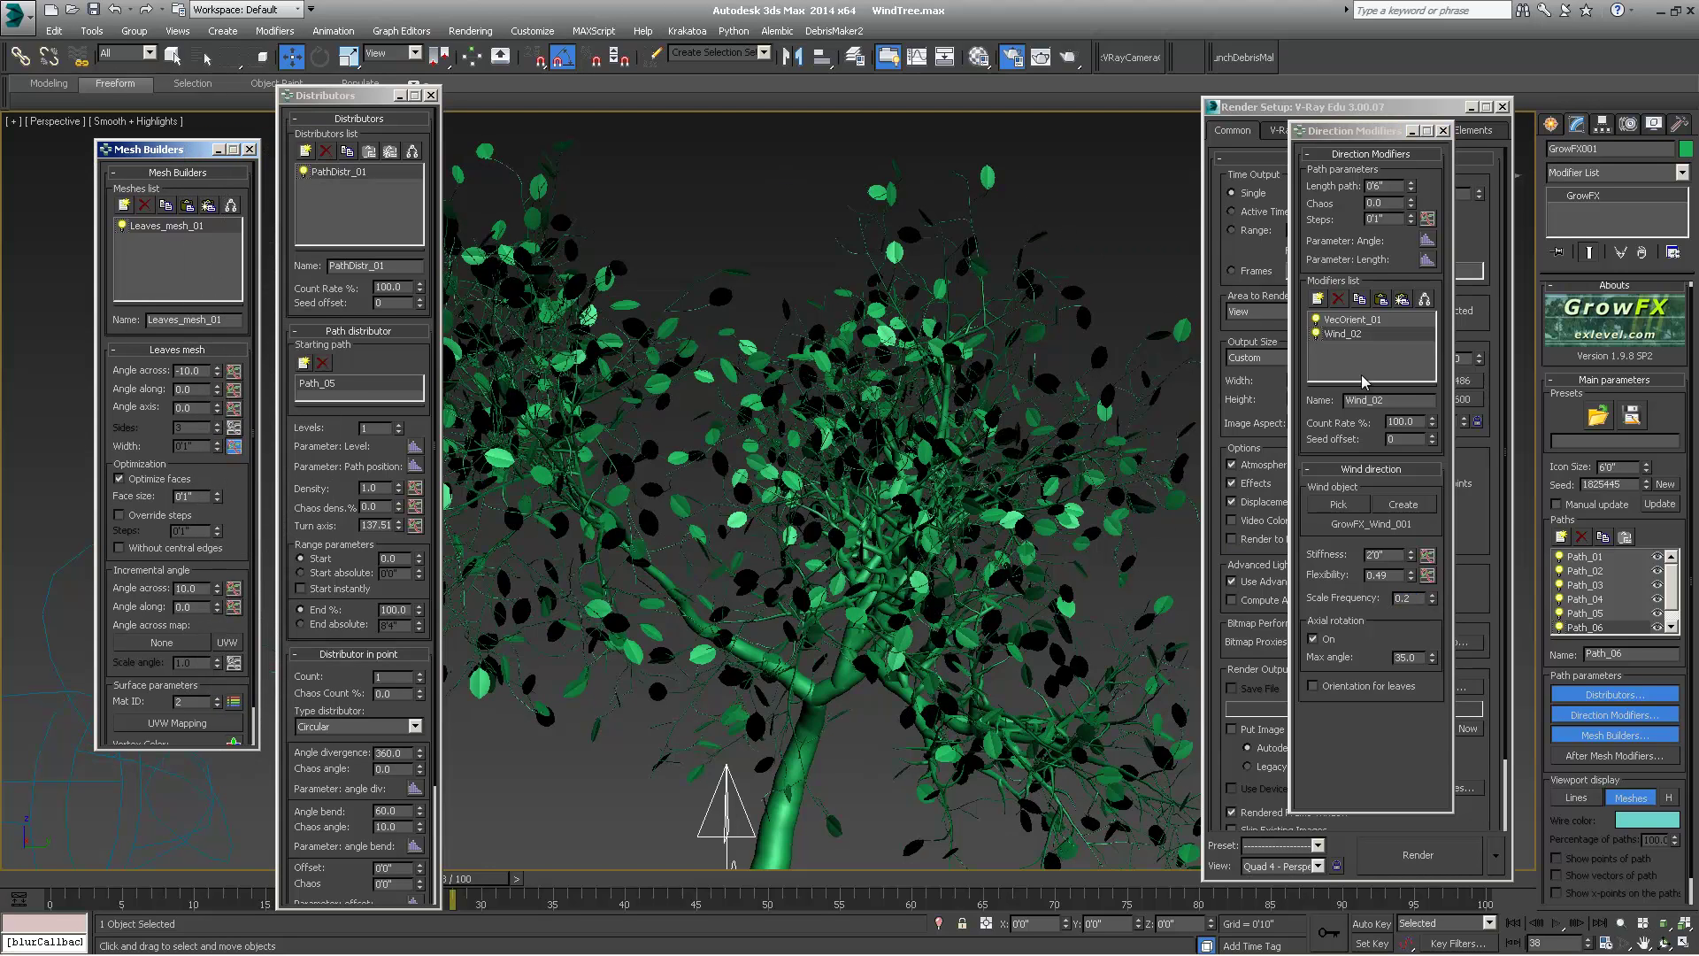
- Set the wind flexibility to 0.7 for Wind_01 on Path_04 and for Wind_02 on Path_05
{"action": "left_click", "coordinate": [1589, 613]}
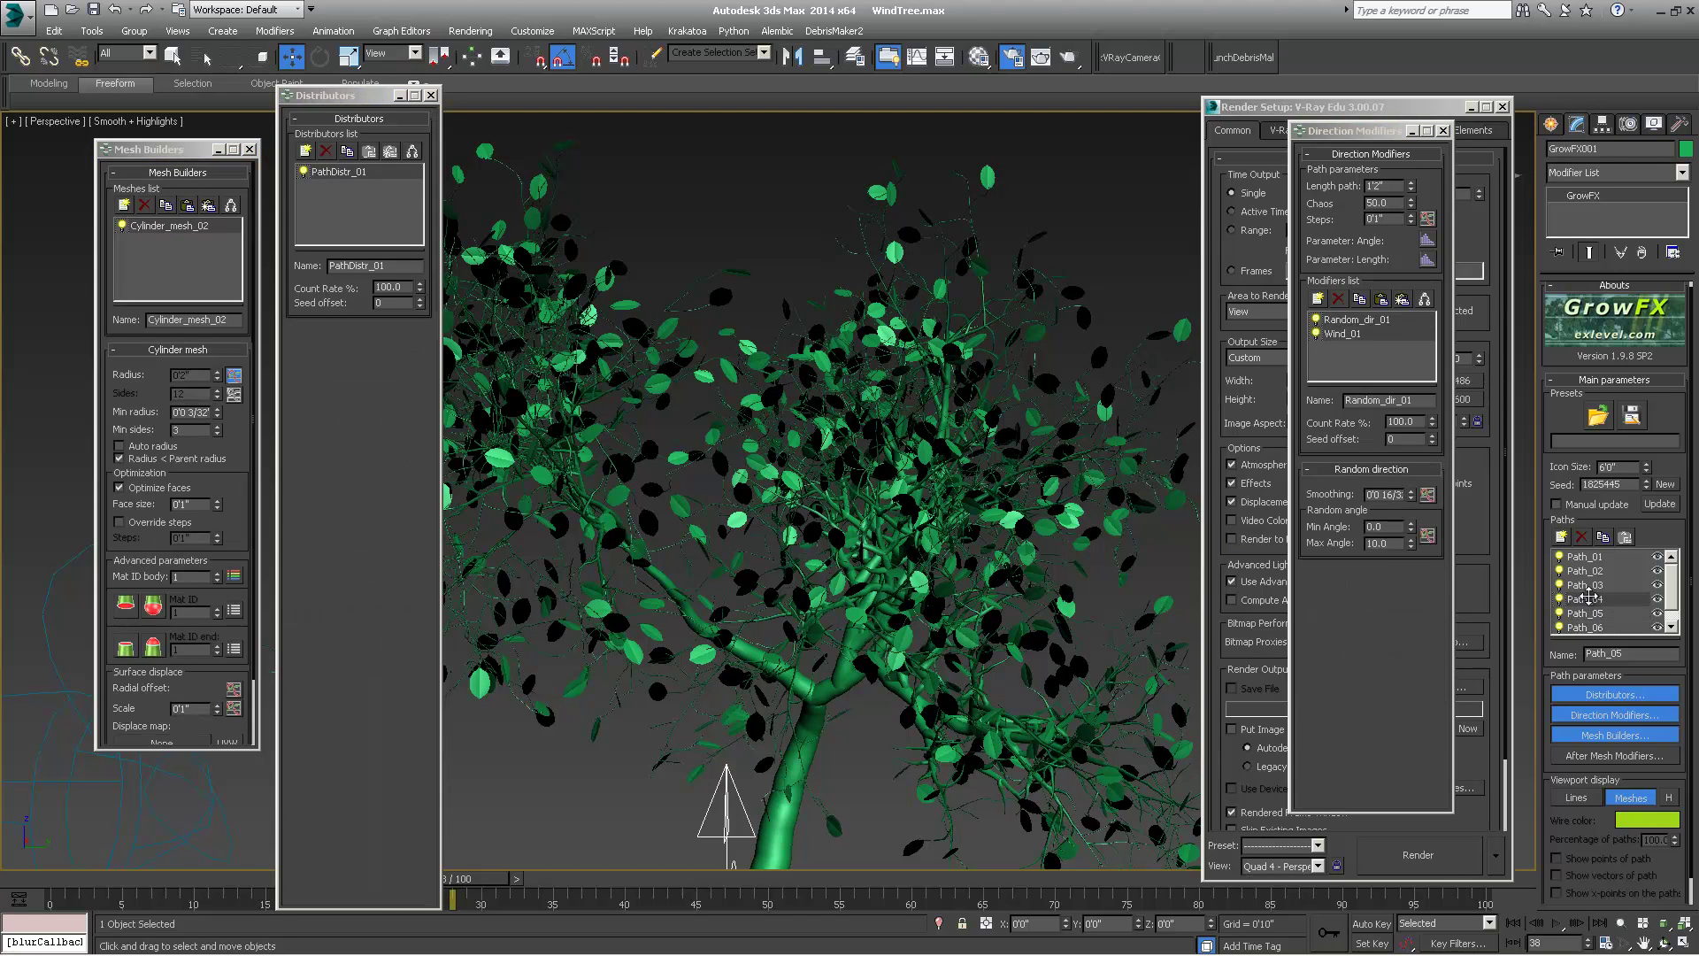
{"action": "left_click", "coordinate": [1589, 598]}
{"action": "double_click", "coordinate": [1388, 556]}
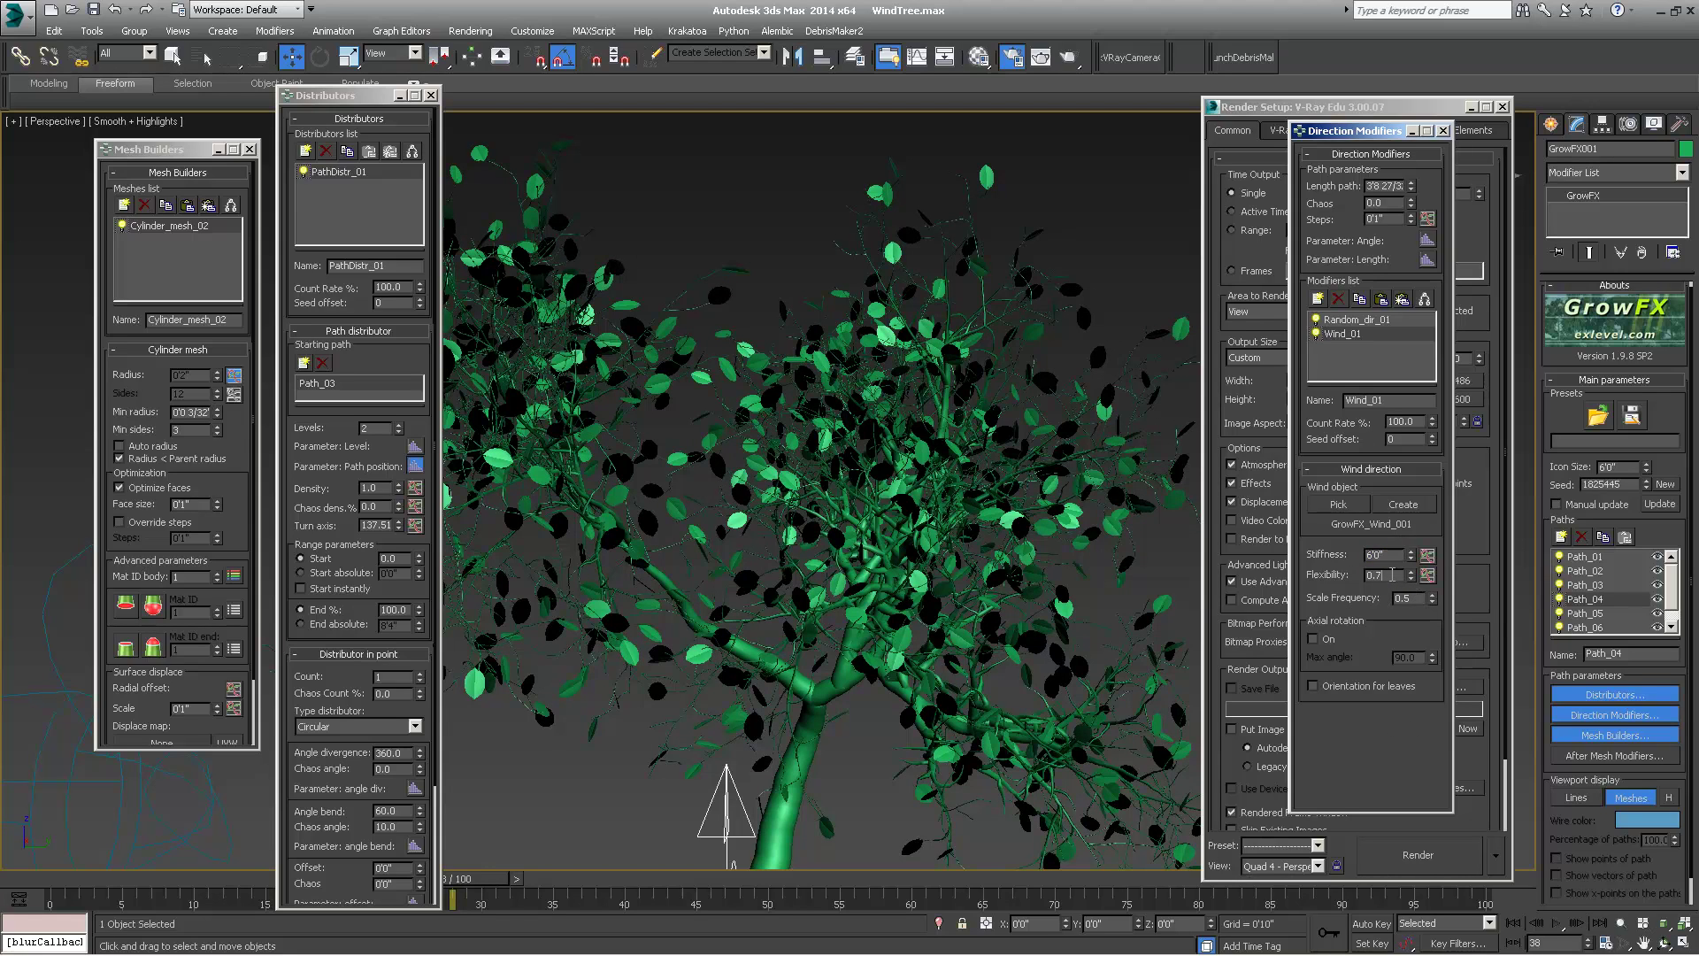
{"action": "left_click", "coordinate": [1585, 614]}
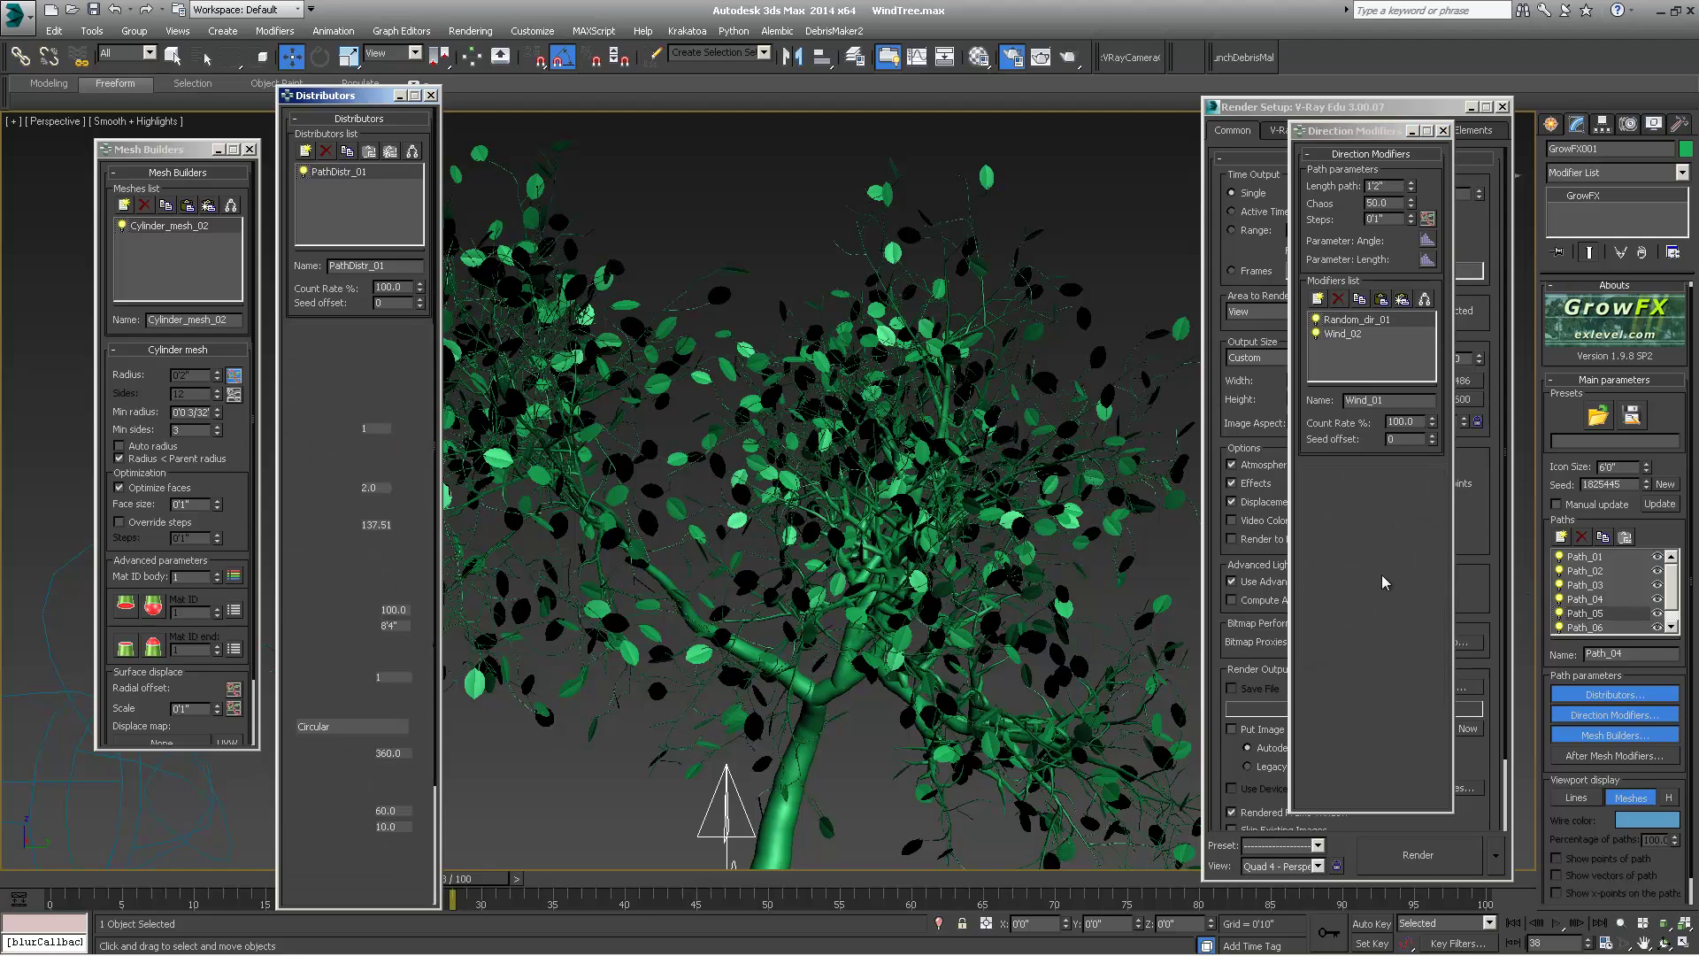
{"action": "left_click", "coordinate": [1350, 334]}
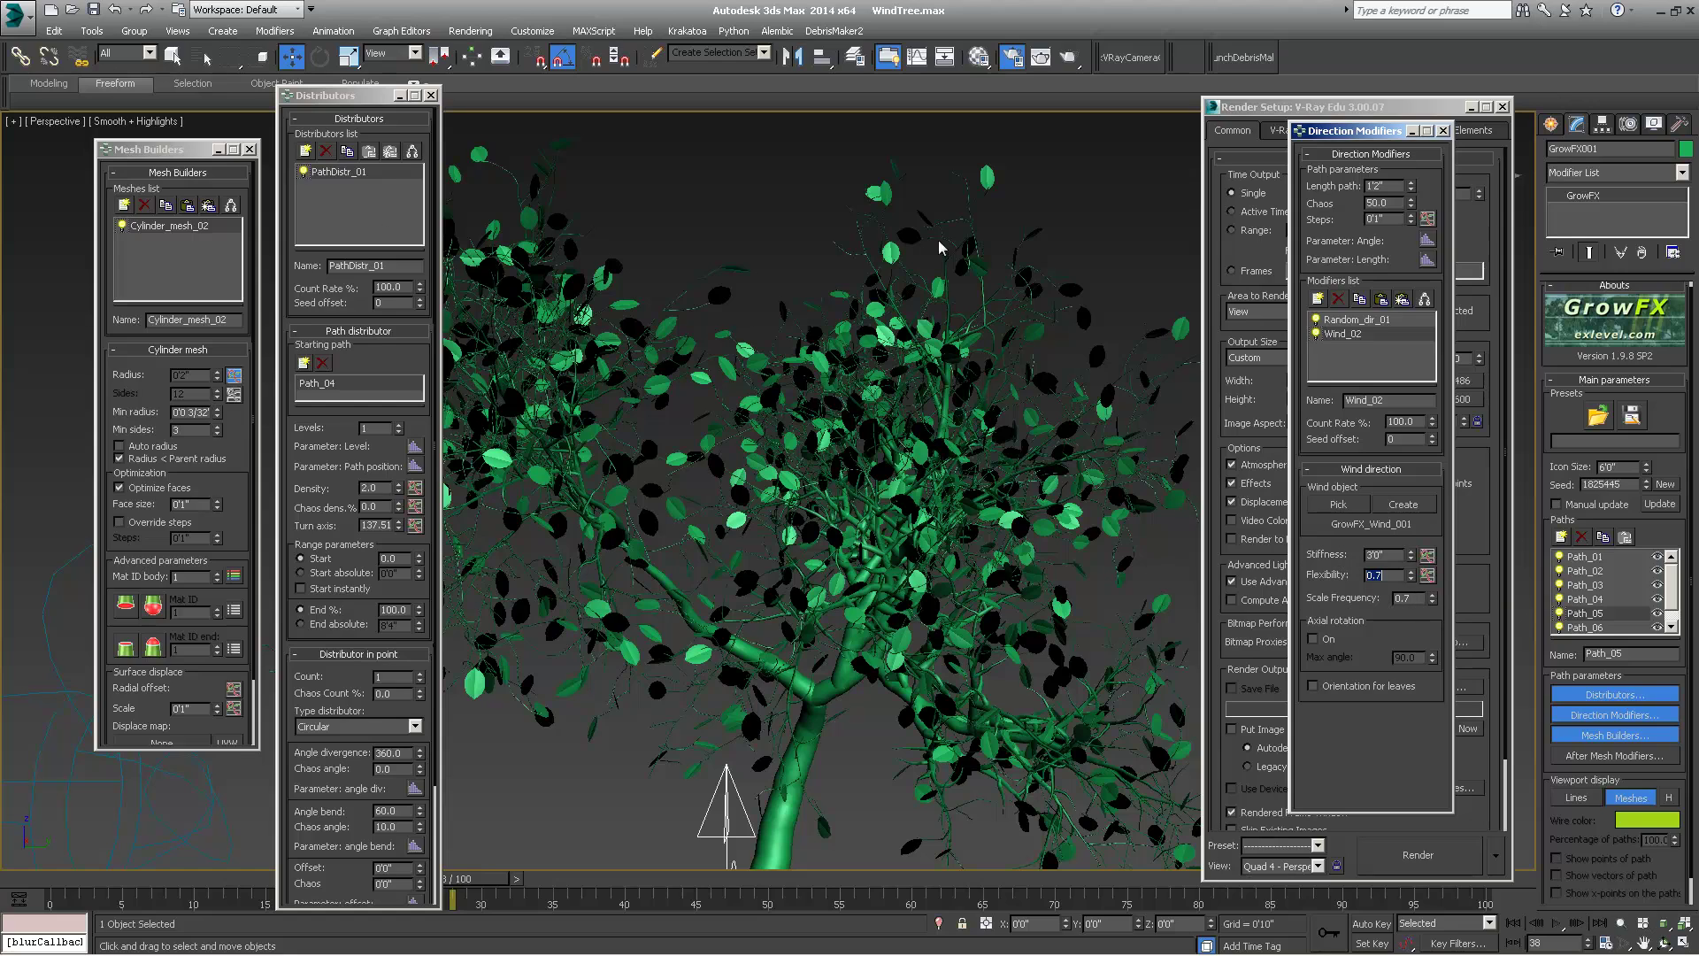
- Shift the Distributors window aside and create a preview animation of the Perspective viewport at 100 percent of the output size
{"action": "left_click_drag", "start_coordinate": [338, 95], "coordinate": [299, 93]}
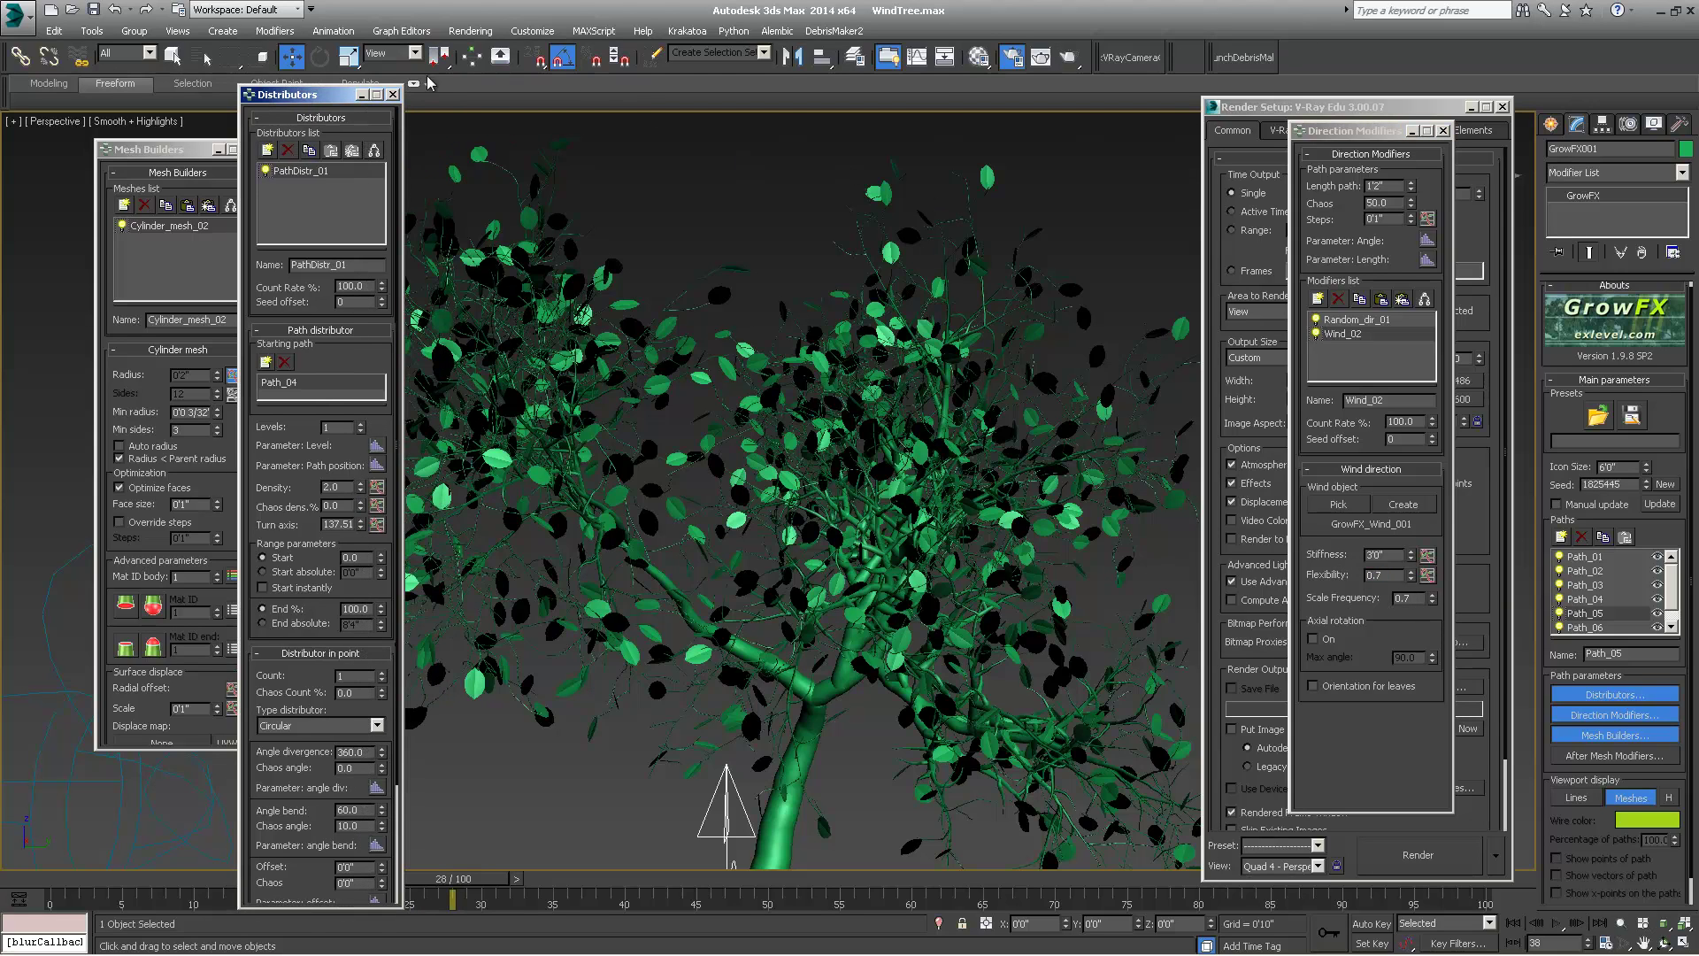
{"action": "left_click", "coordinate": [92, 30]}
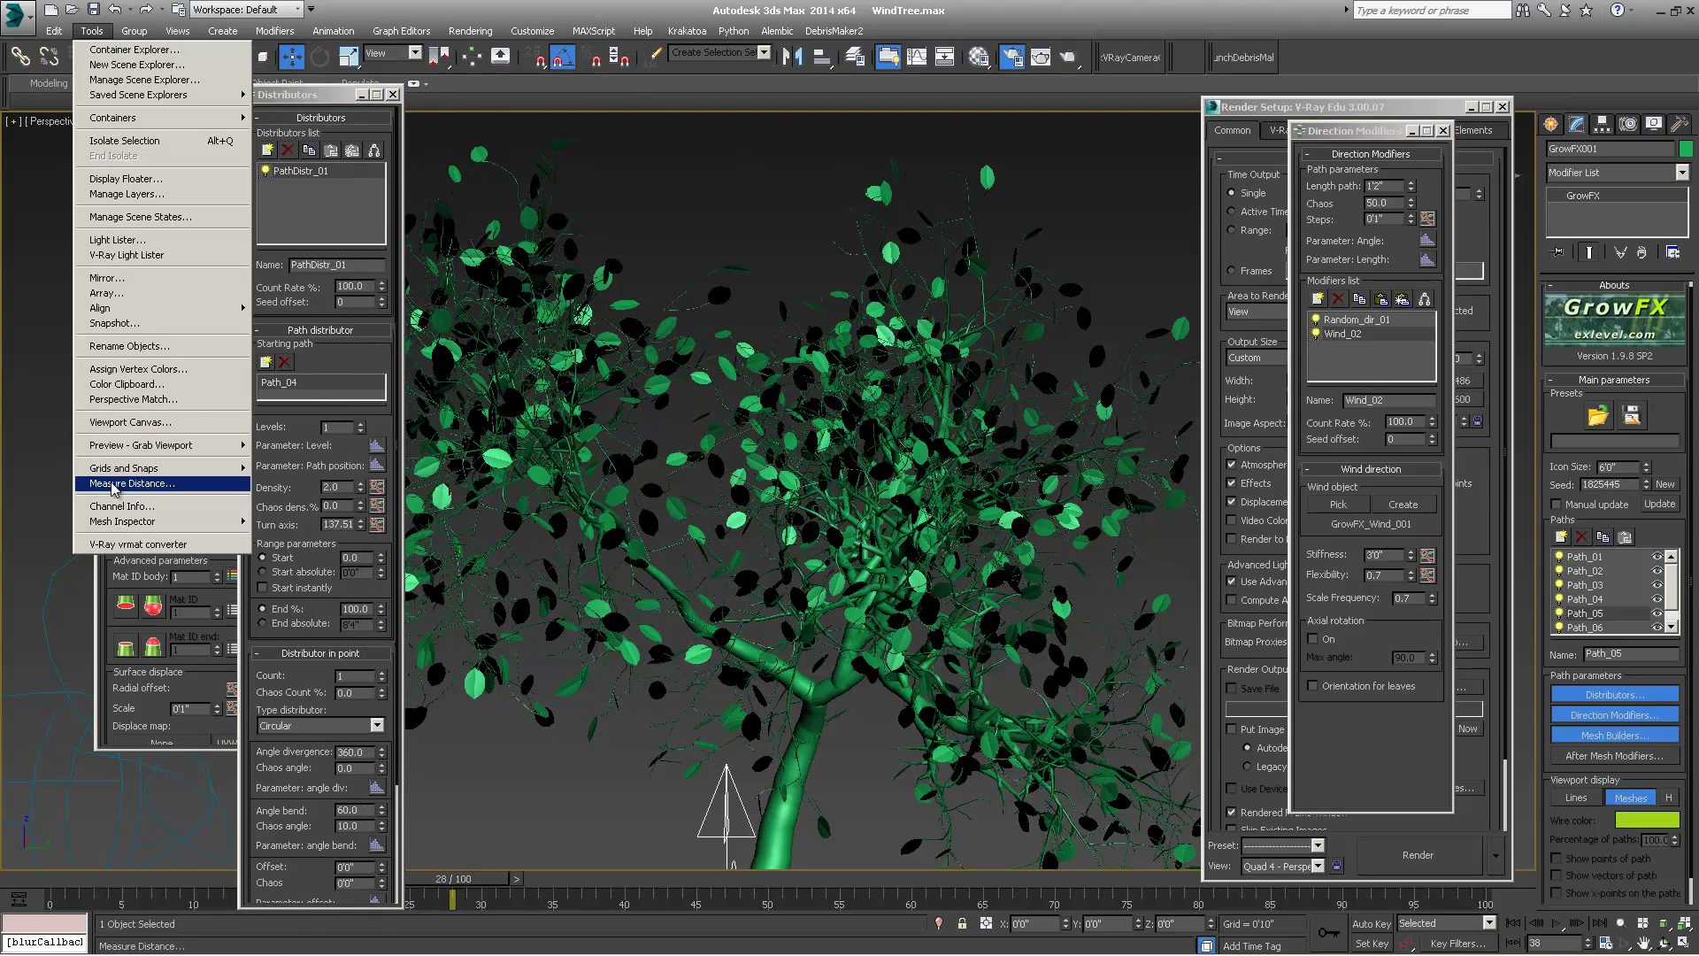
{"action": "mouse_move", "coordinate": [141, 446]}
{"action": "left_click", "coordinate": [305, 449]}
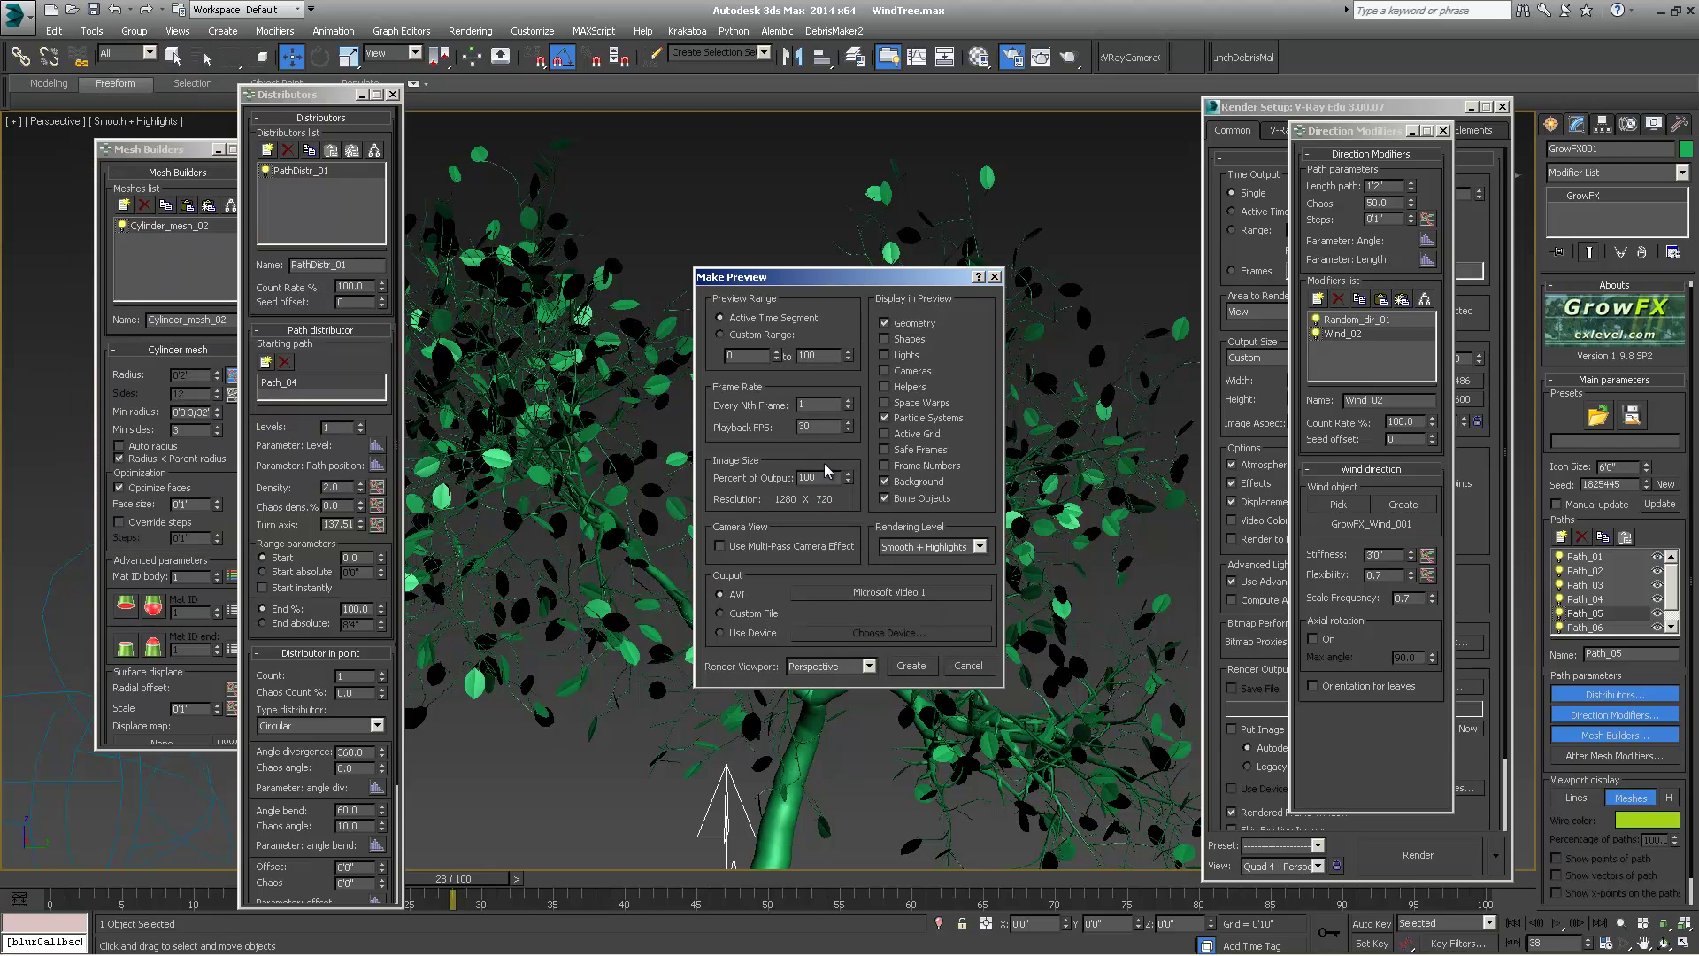
{"action": "left_click", "coordinate": [909, 676]}
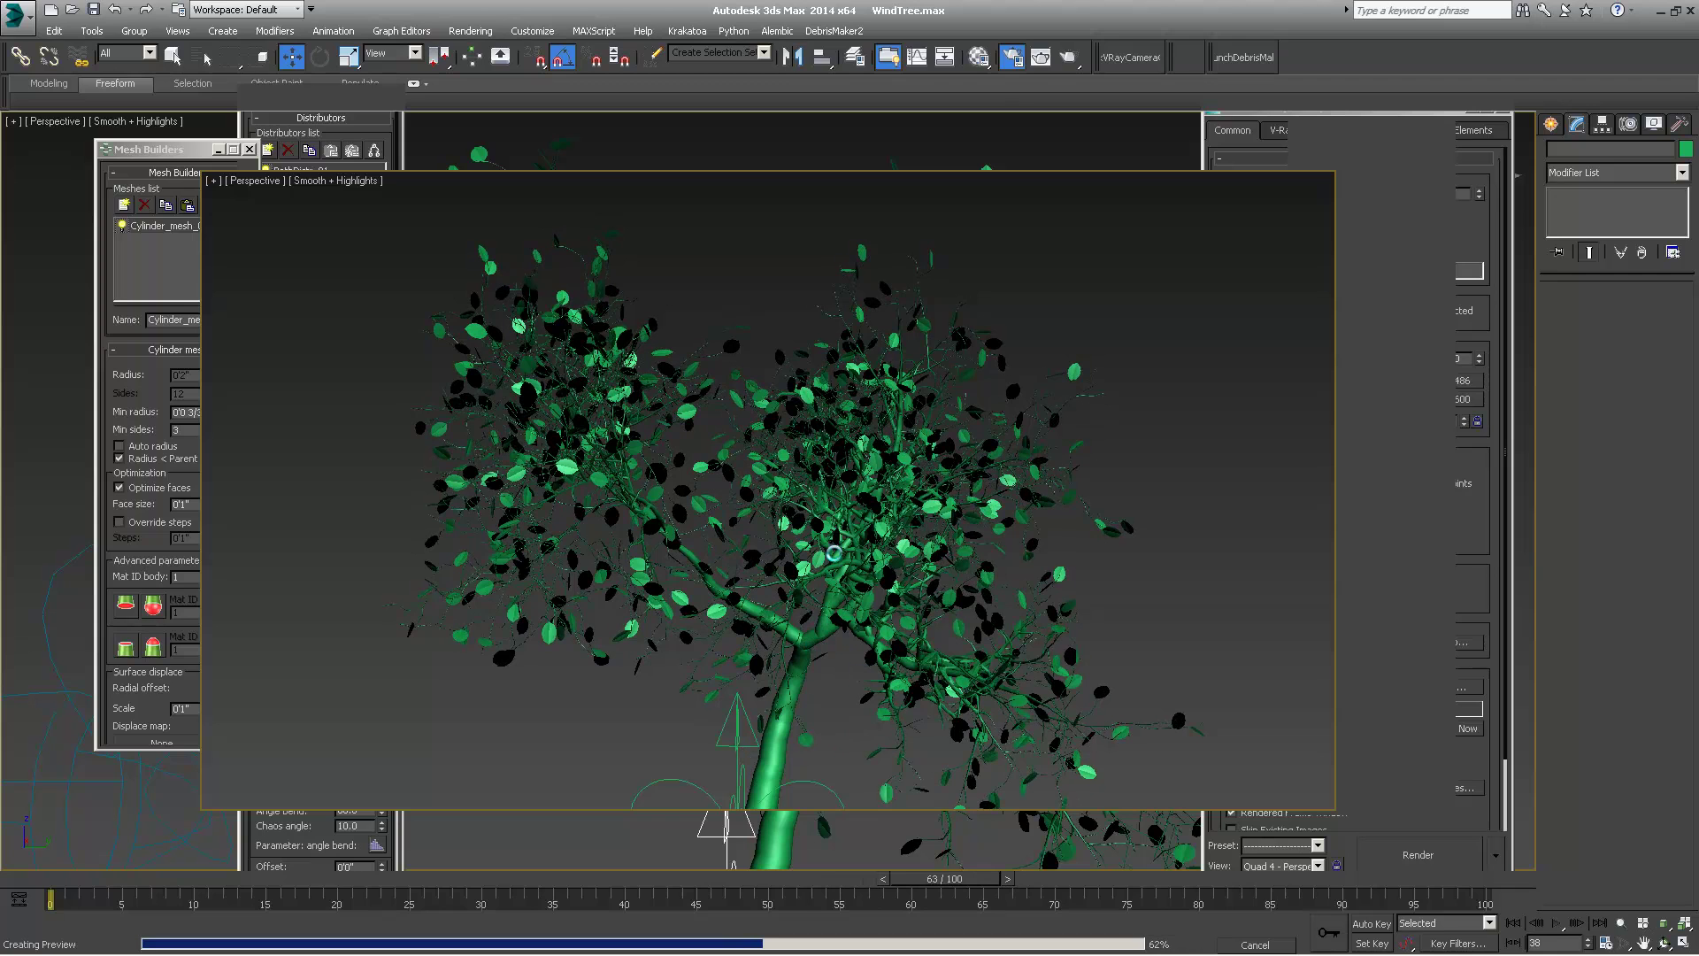
- Stop the preview creation early, play the captured frames to check the branch motion, and close the media player
{"action": "key", "text": "Escape"}
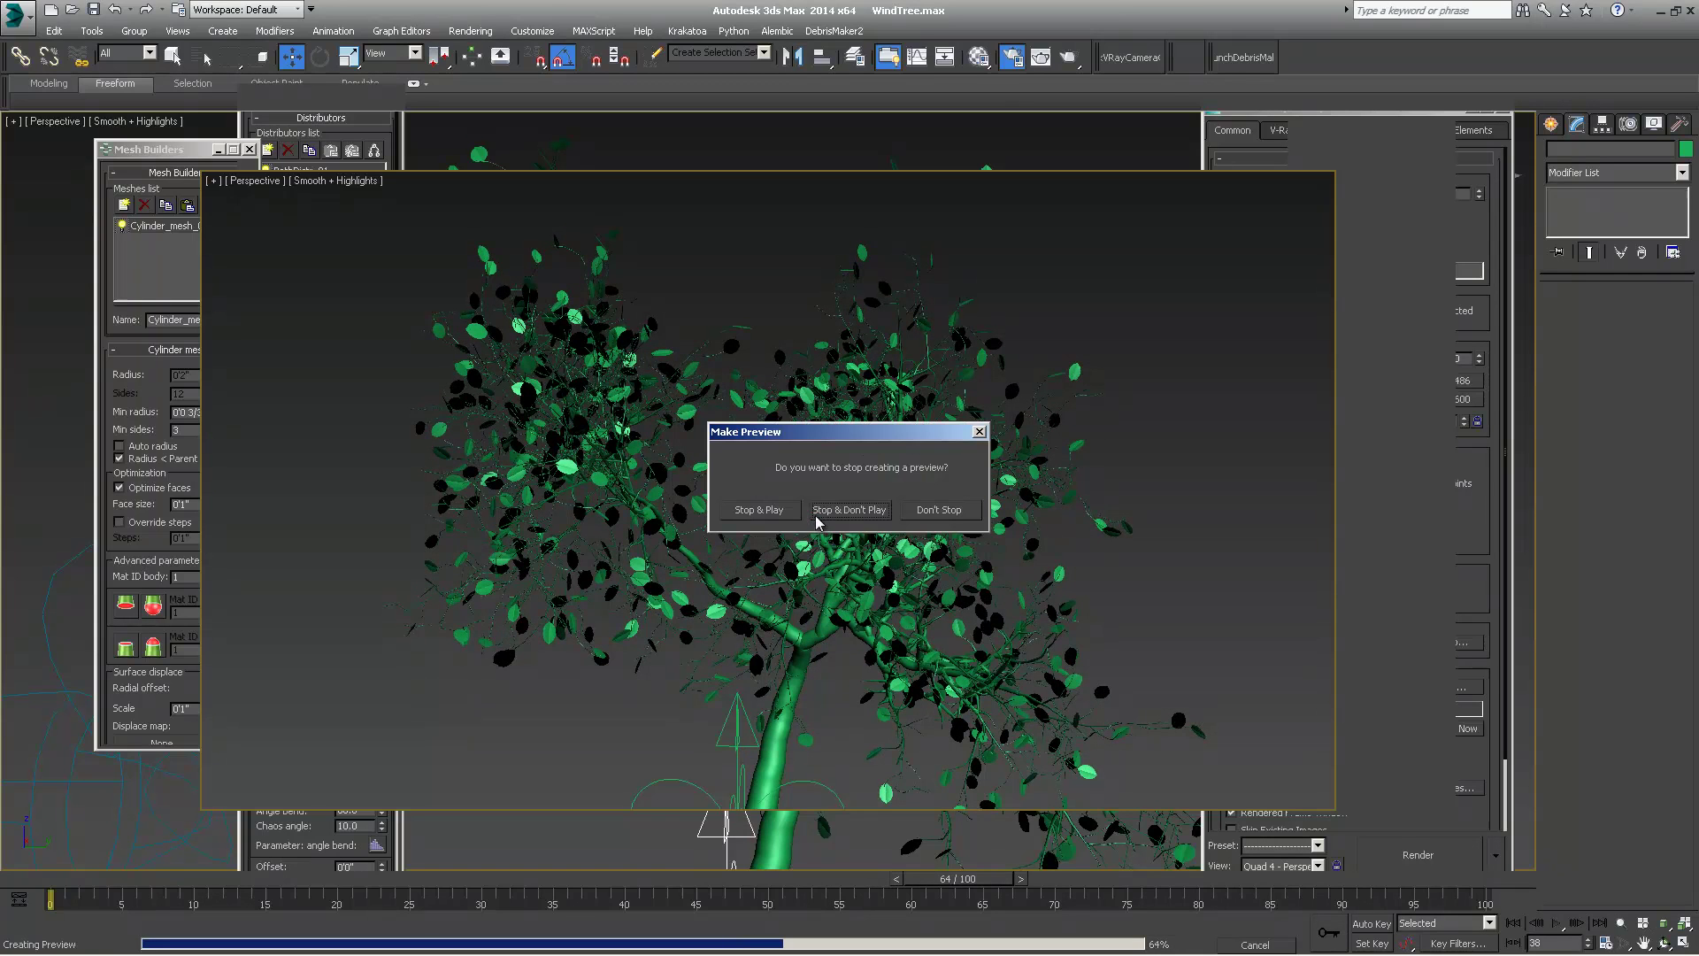
{"action": "left_click", "coordinate": [765, 511]}
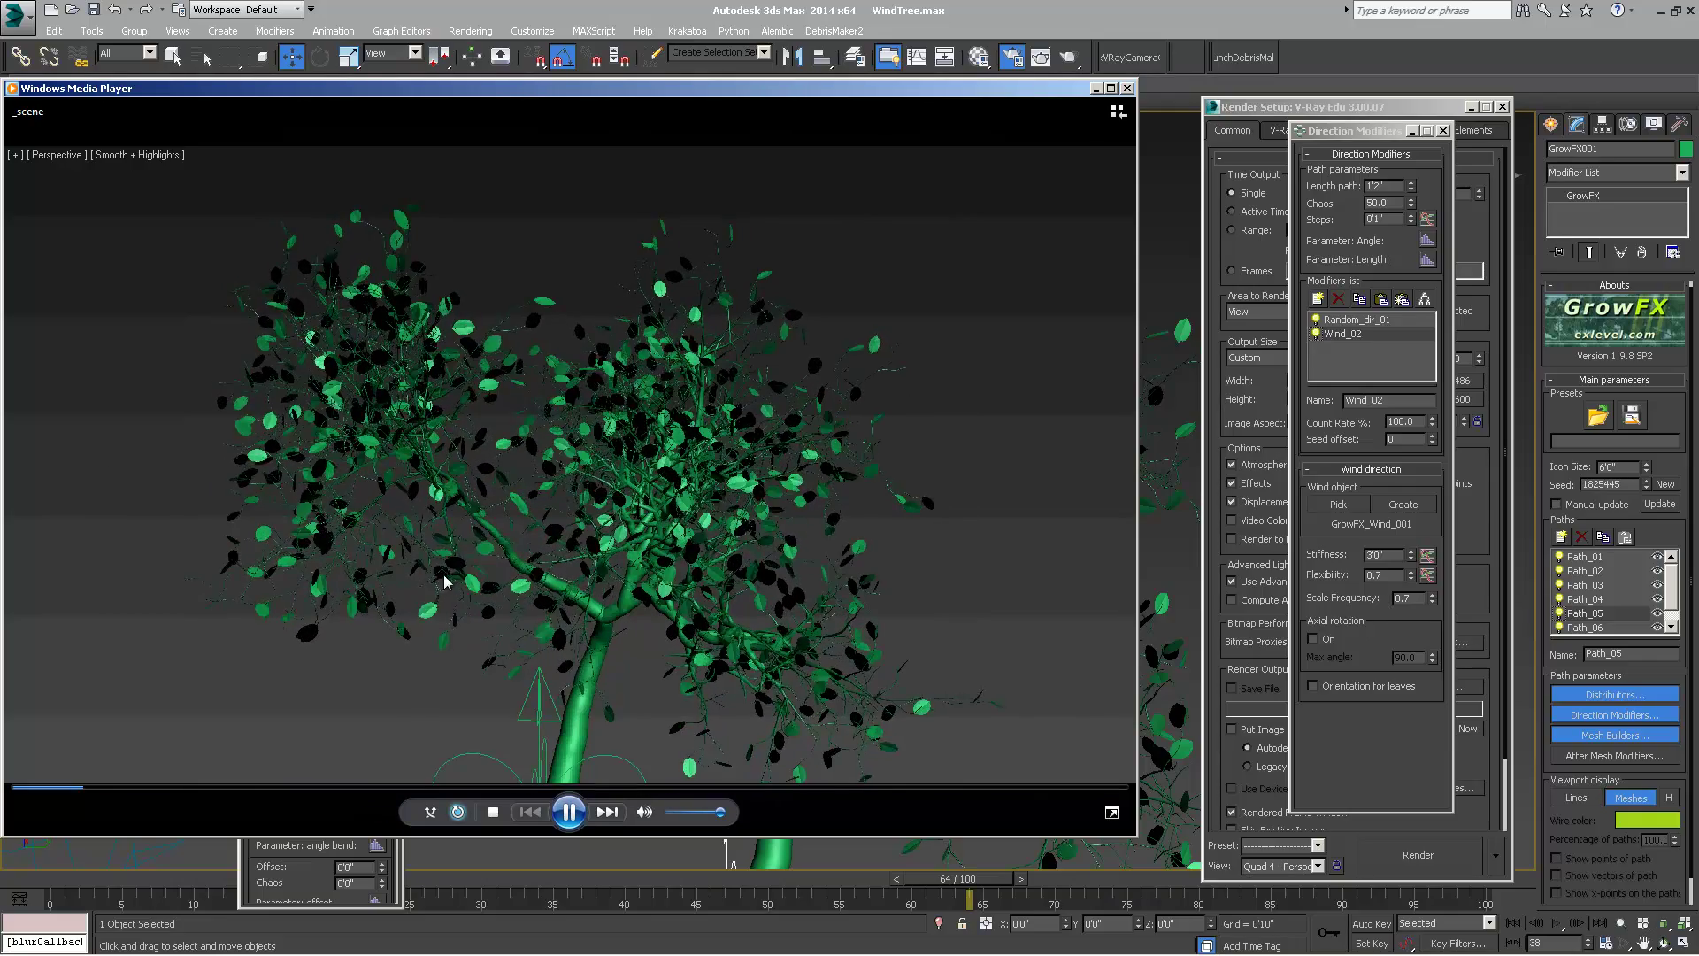
{"action": "left_click_drag", "start_coordinate": [1009, 88], "coordinate": [1085, 80]}
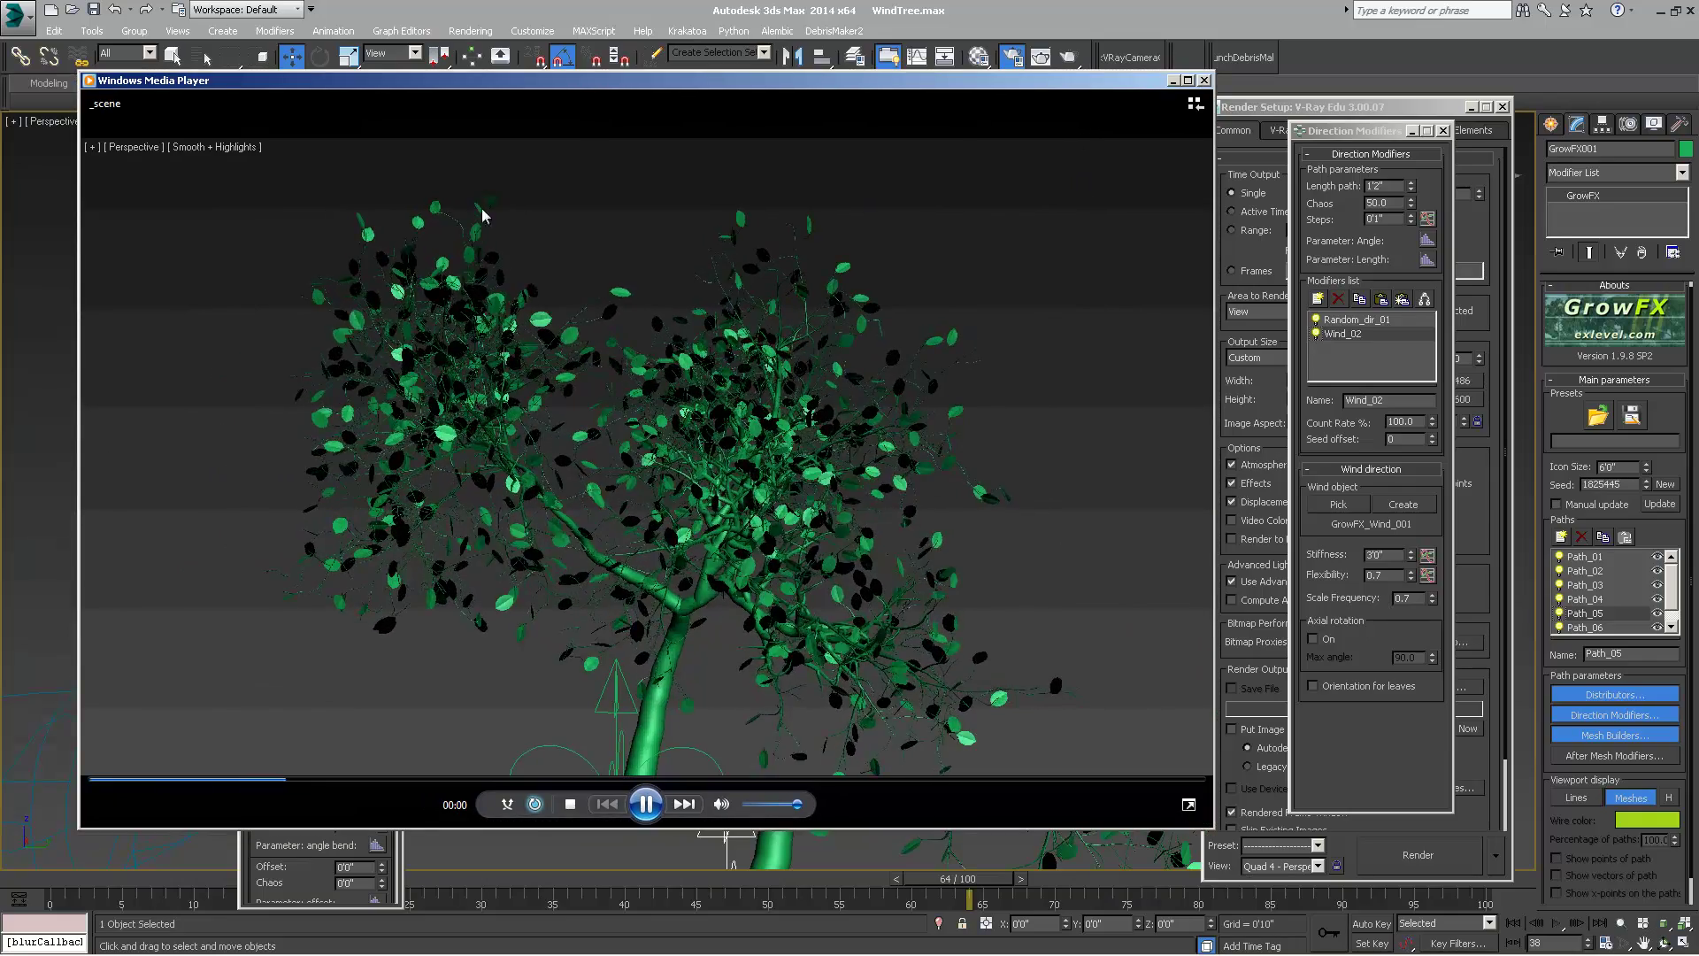
{"action": "left_click", "coordinate": [1206, 81]}
- Set the maximum axial rotation angle of the Wind_02 modifier on Path_06 to 25
{"action": "left_click", "coordinate": [1591, 626]}
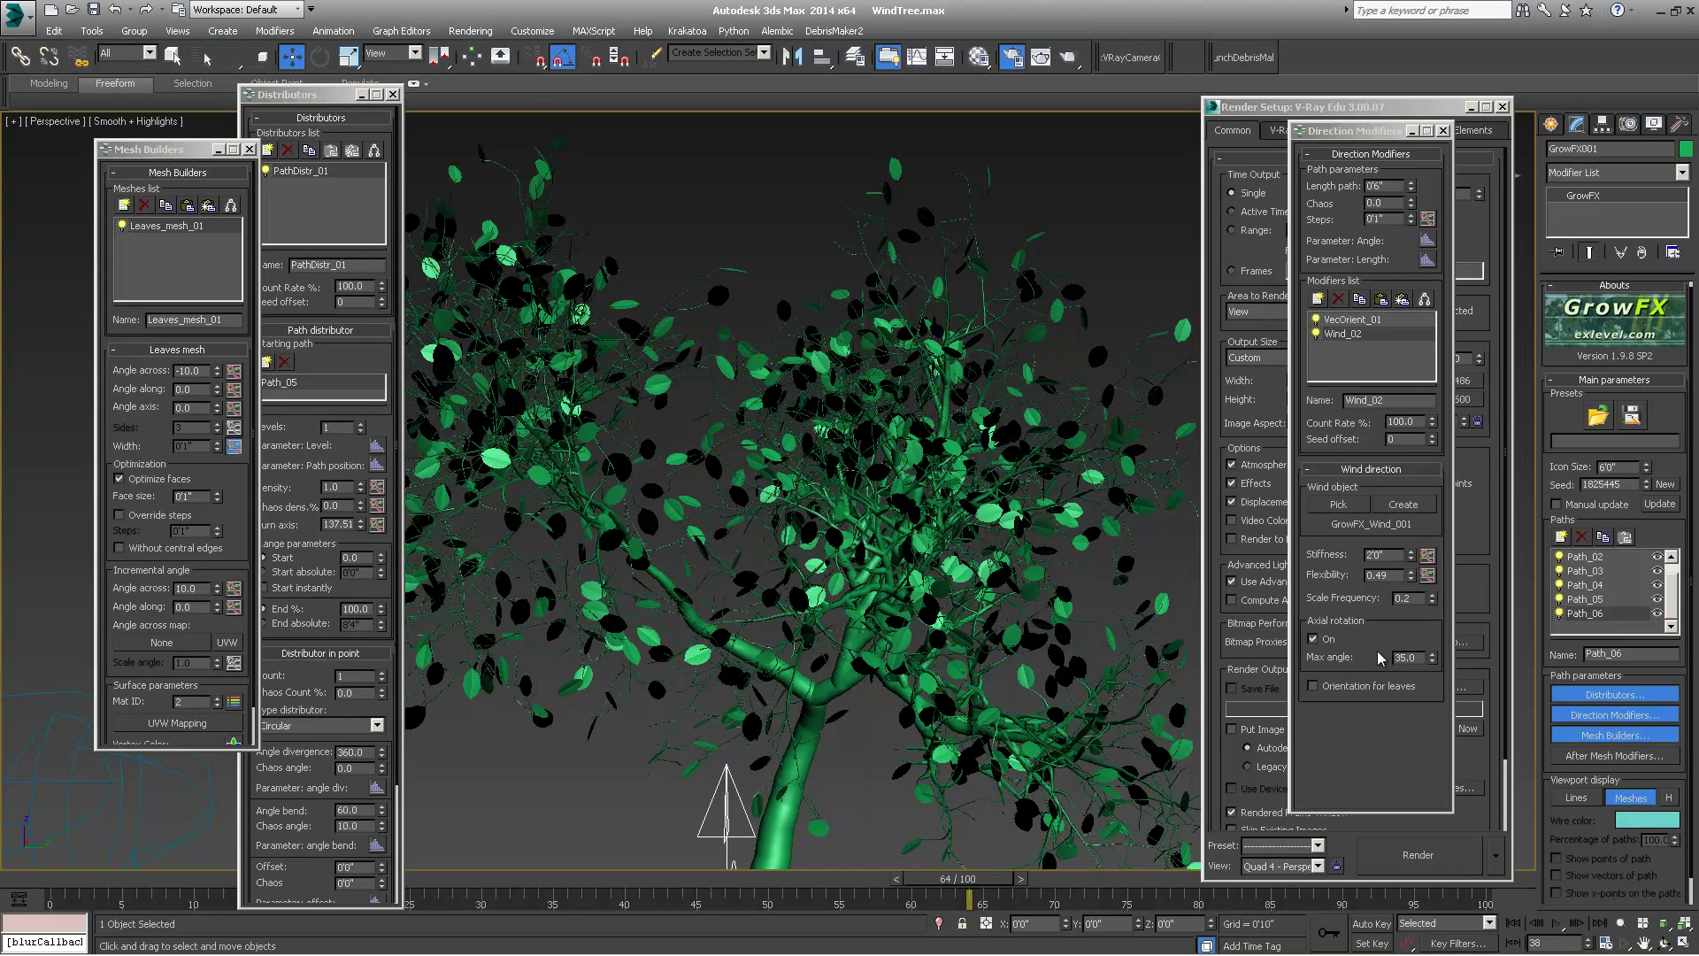
{"action": "left_click", "coordinate": [1427, 655]}
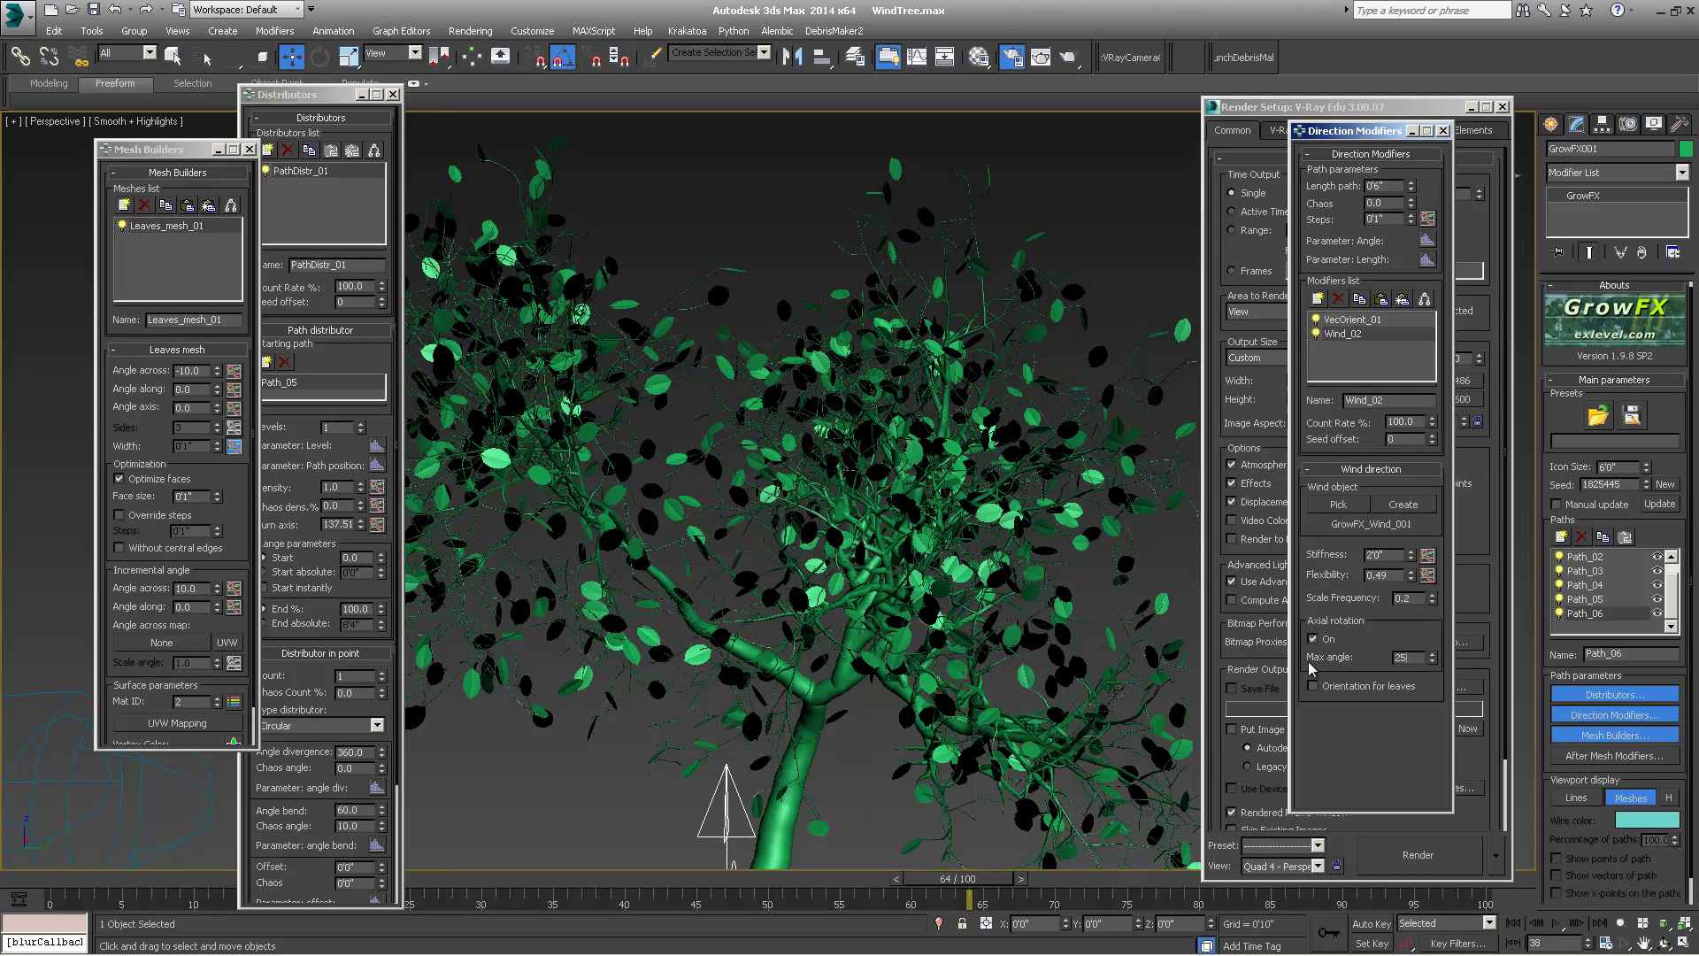
{"action": "type", "text": "25"}
{"action": "key", "text": "Return"}
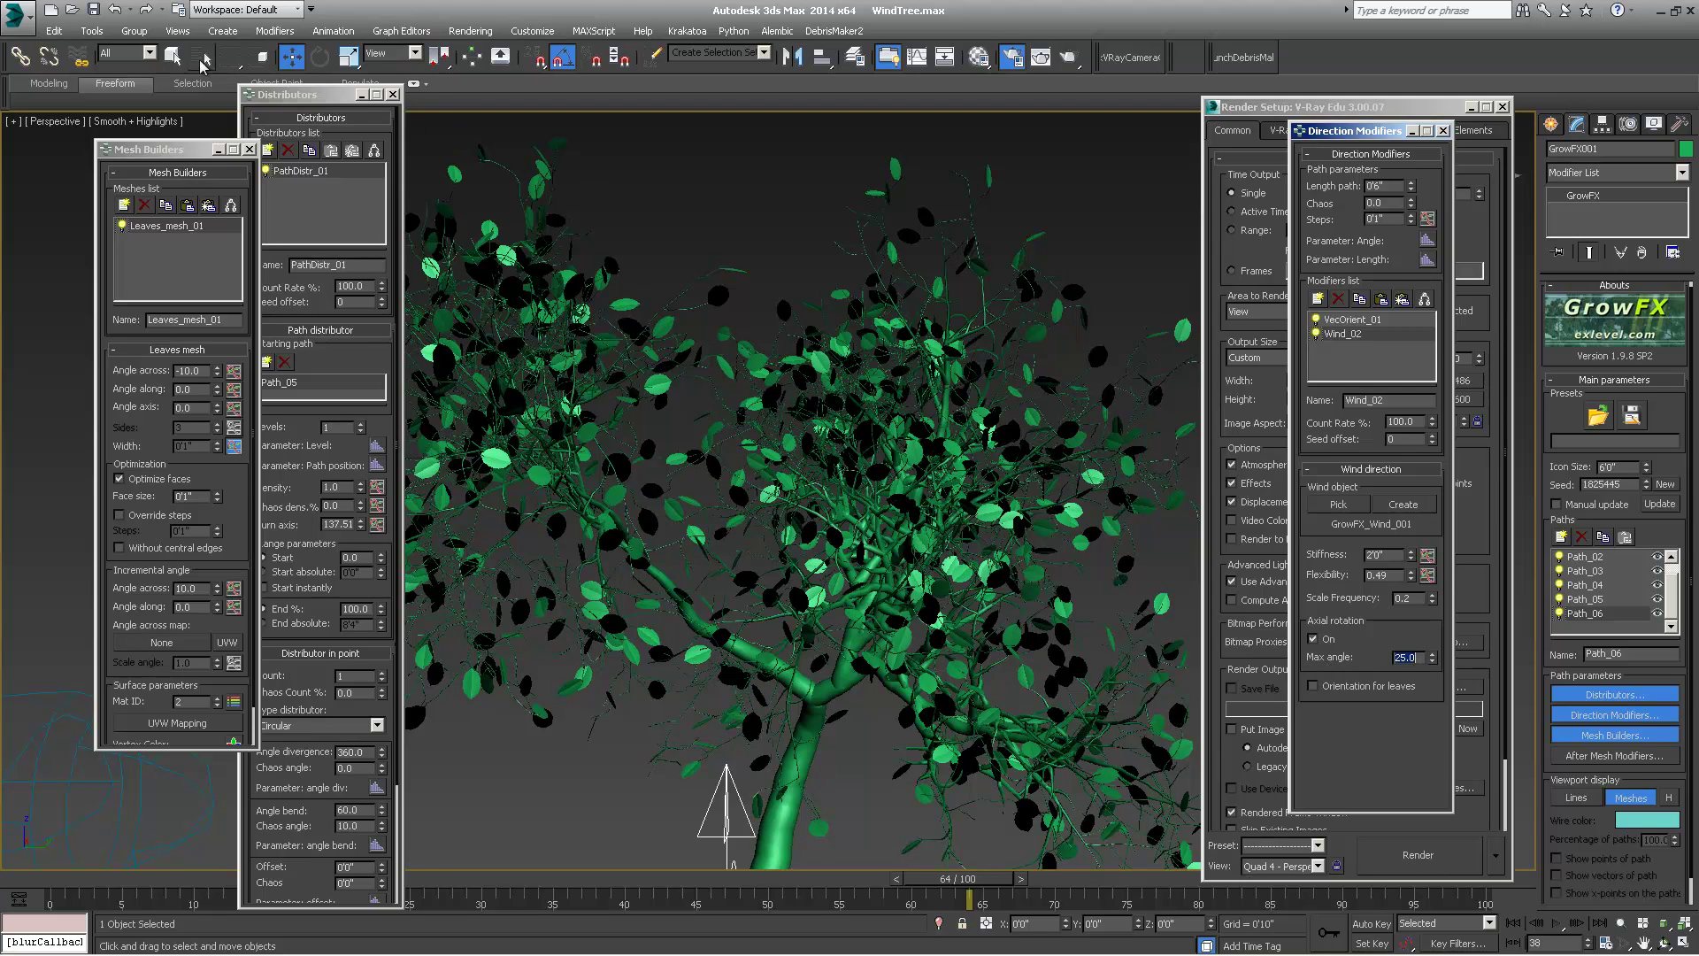
- Create a new Perspective viewport preview with the reduced leaf rotation, covering the active time segment at 100 percent output size
{"action": "left_click", "coordinate": [110, 31]}
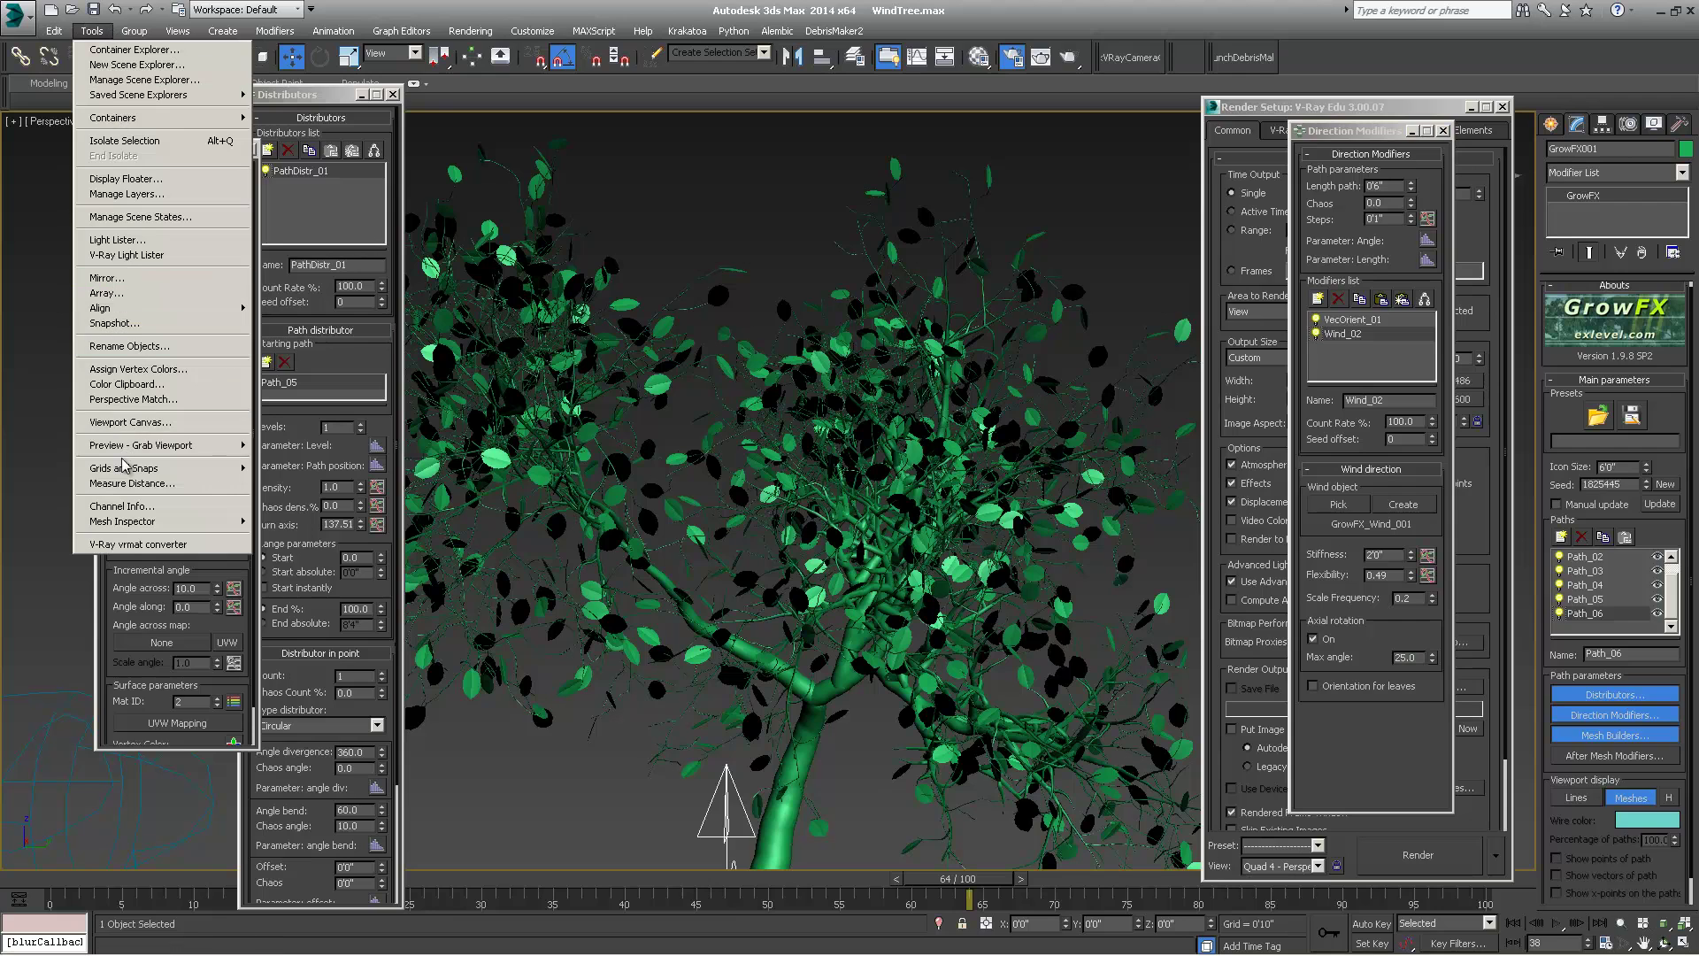
{"action": "mouse_move", "coordinate": [159, 446]}
{"action": "left_click", "coordinate": [303, 456]}
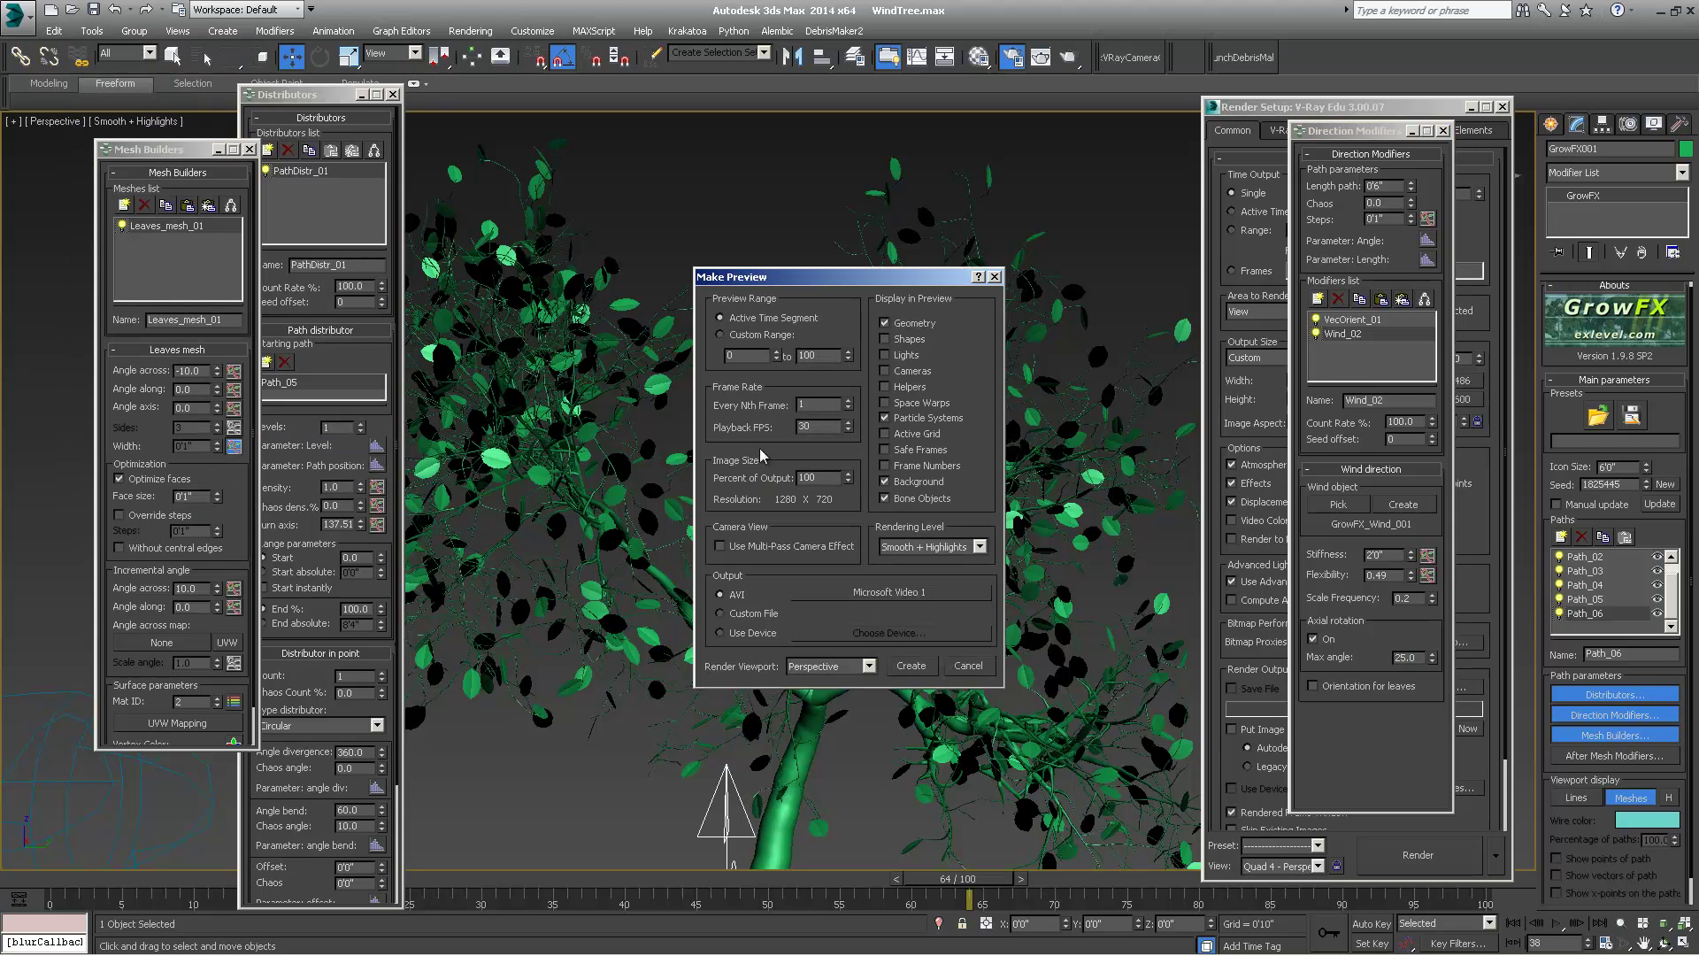
{"action": "left_click", "coordinate": [911, 665]}
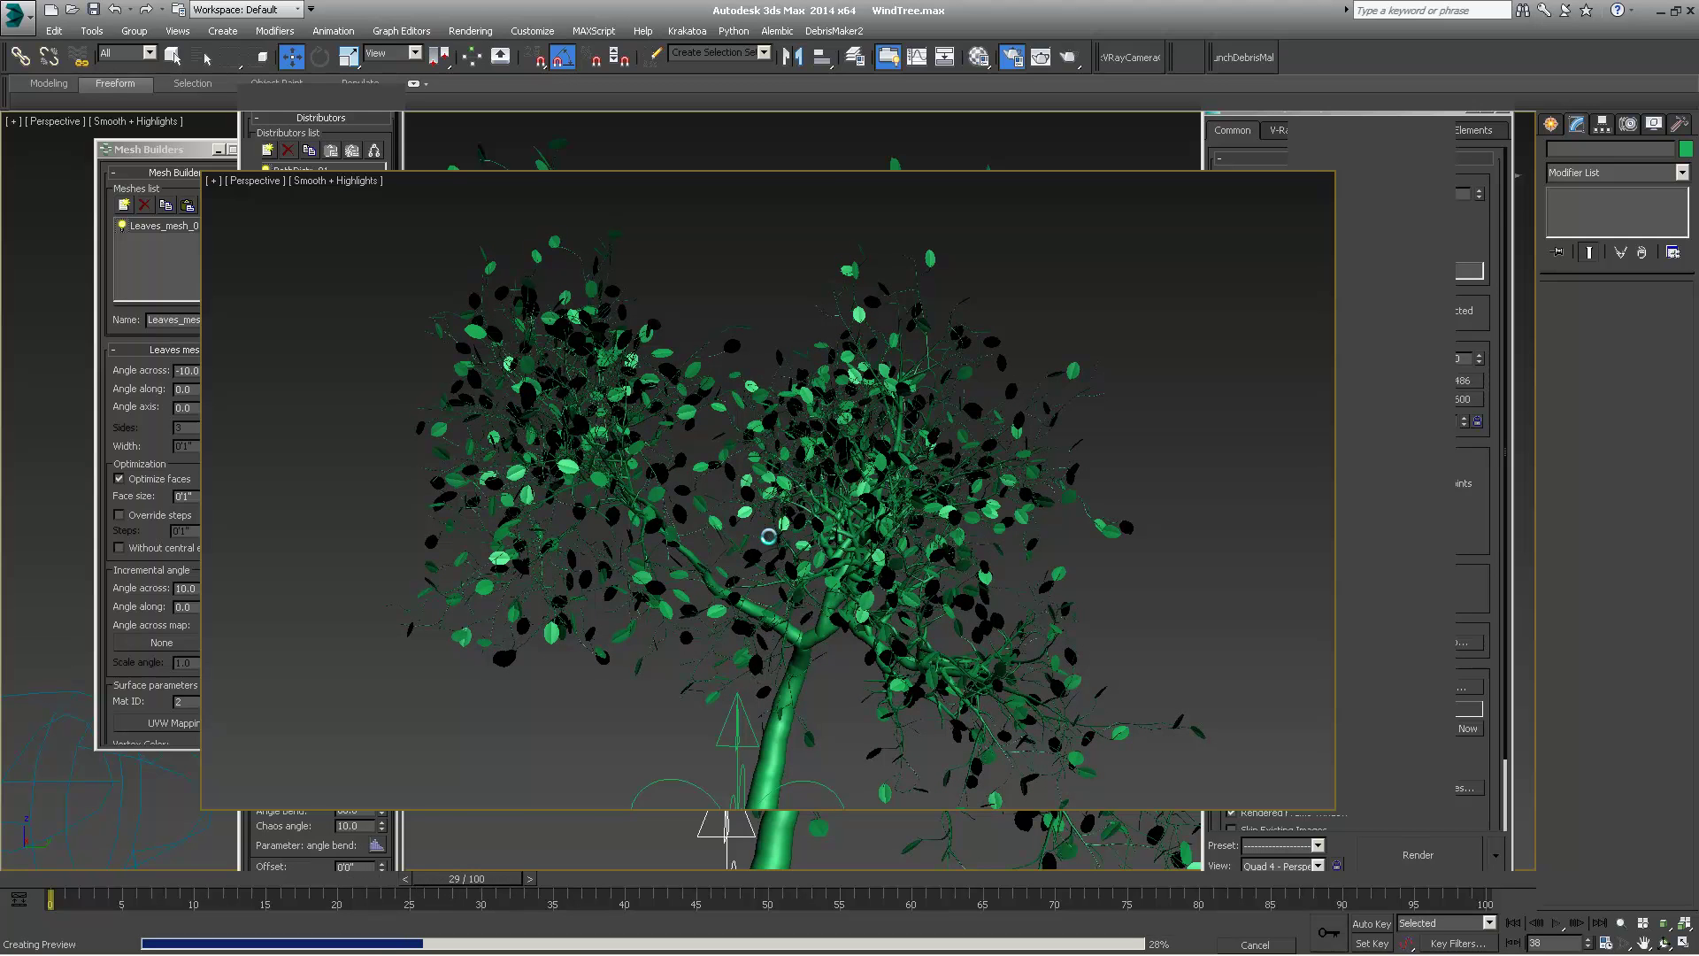
- Interrupt the preview, play the captured part to check the leaf rotation, and close the media player
{"action": "key", "text": "Escape"}
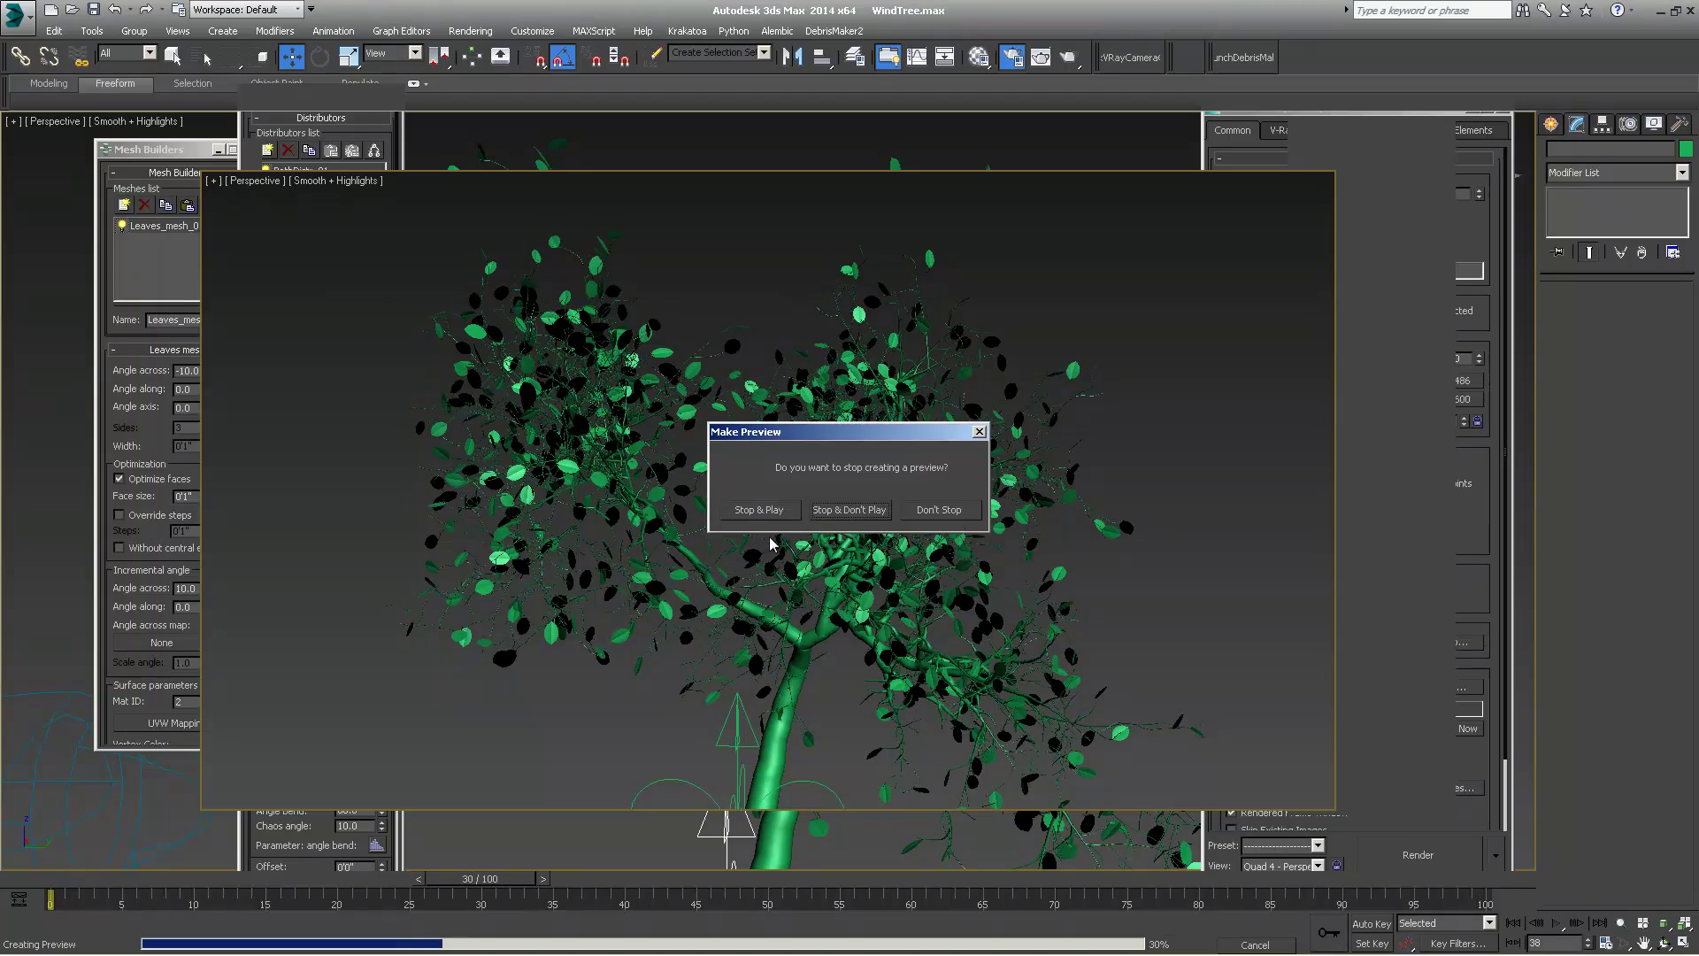
{"action": "left_click", "coordinate": [761, 508]}
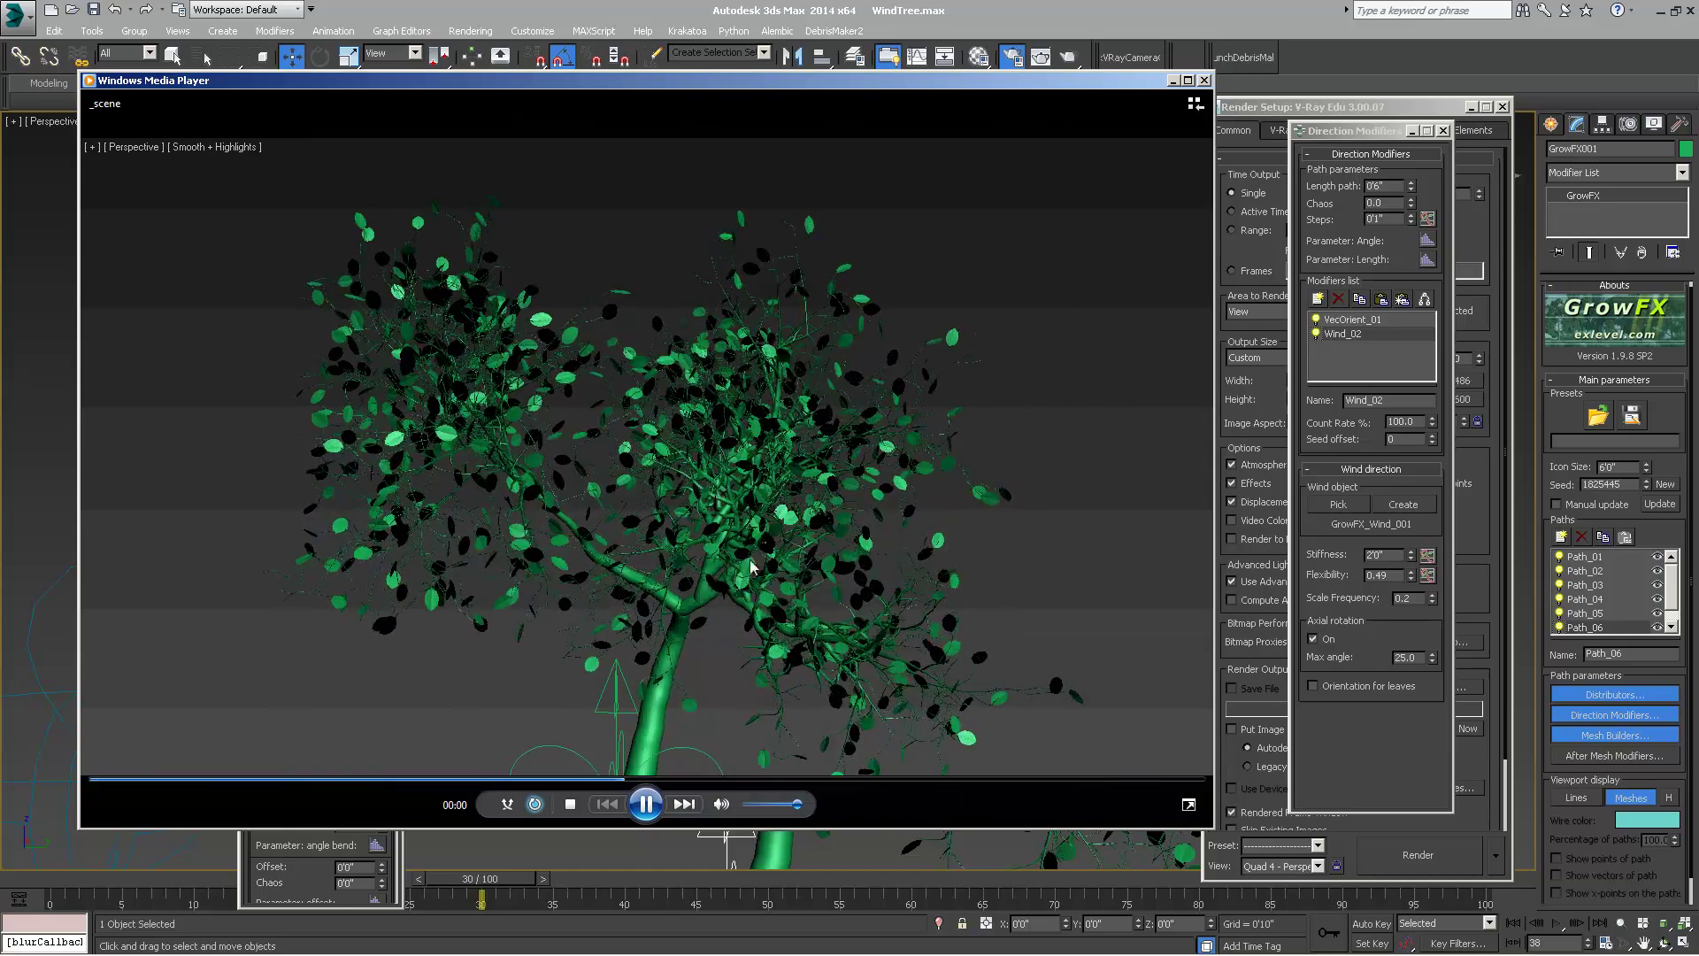
{"action": "left_click_drag", "start_coordinate": [772, 83], "coordinate": [870, 83]}
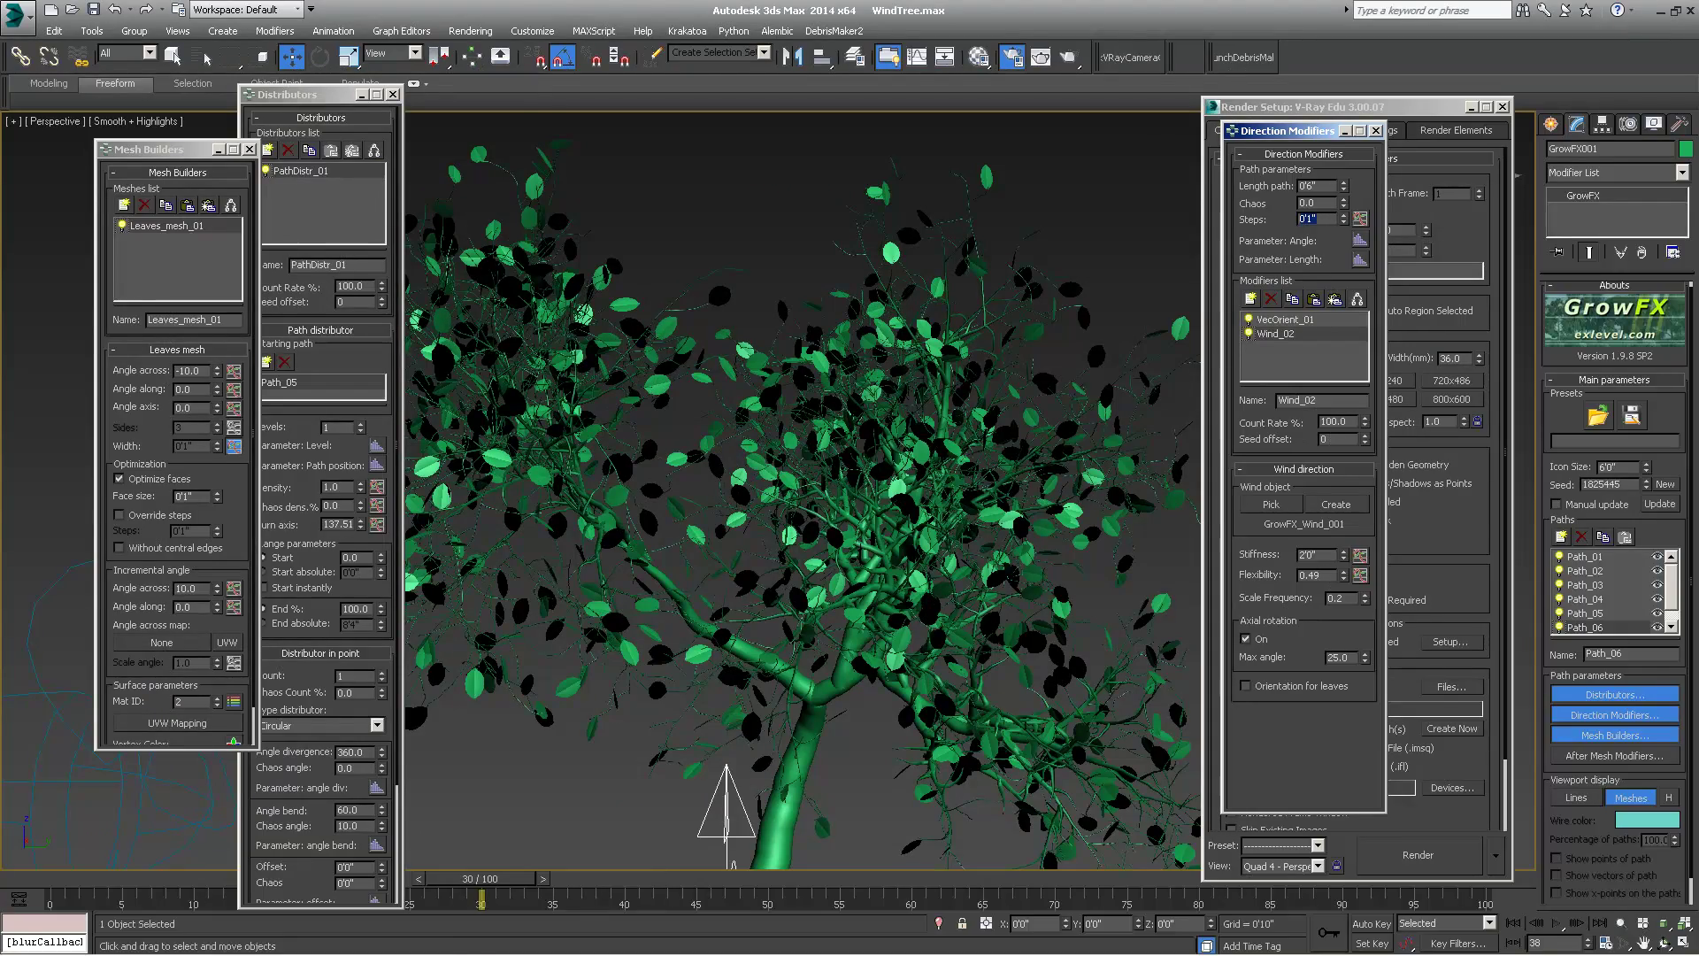
{"action": "mouse_move", "coordinate": [570, 940]}
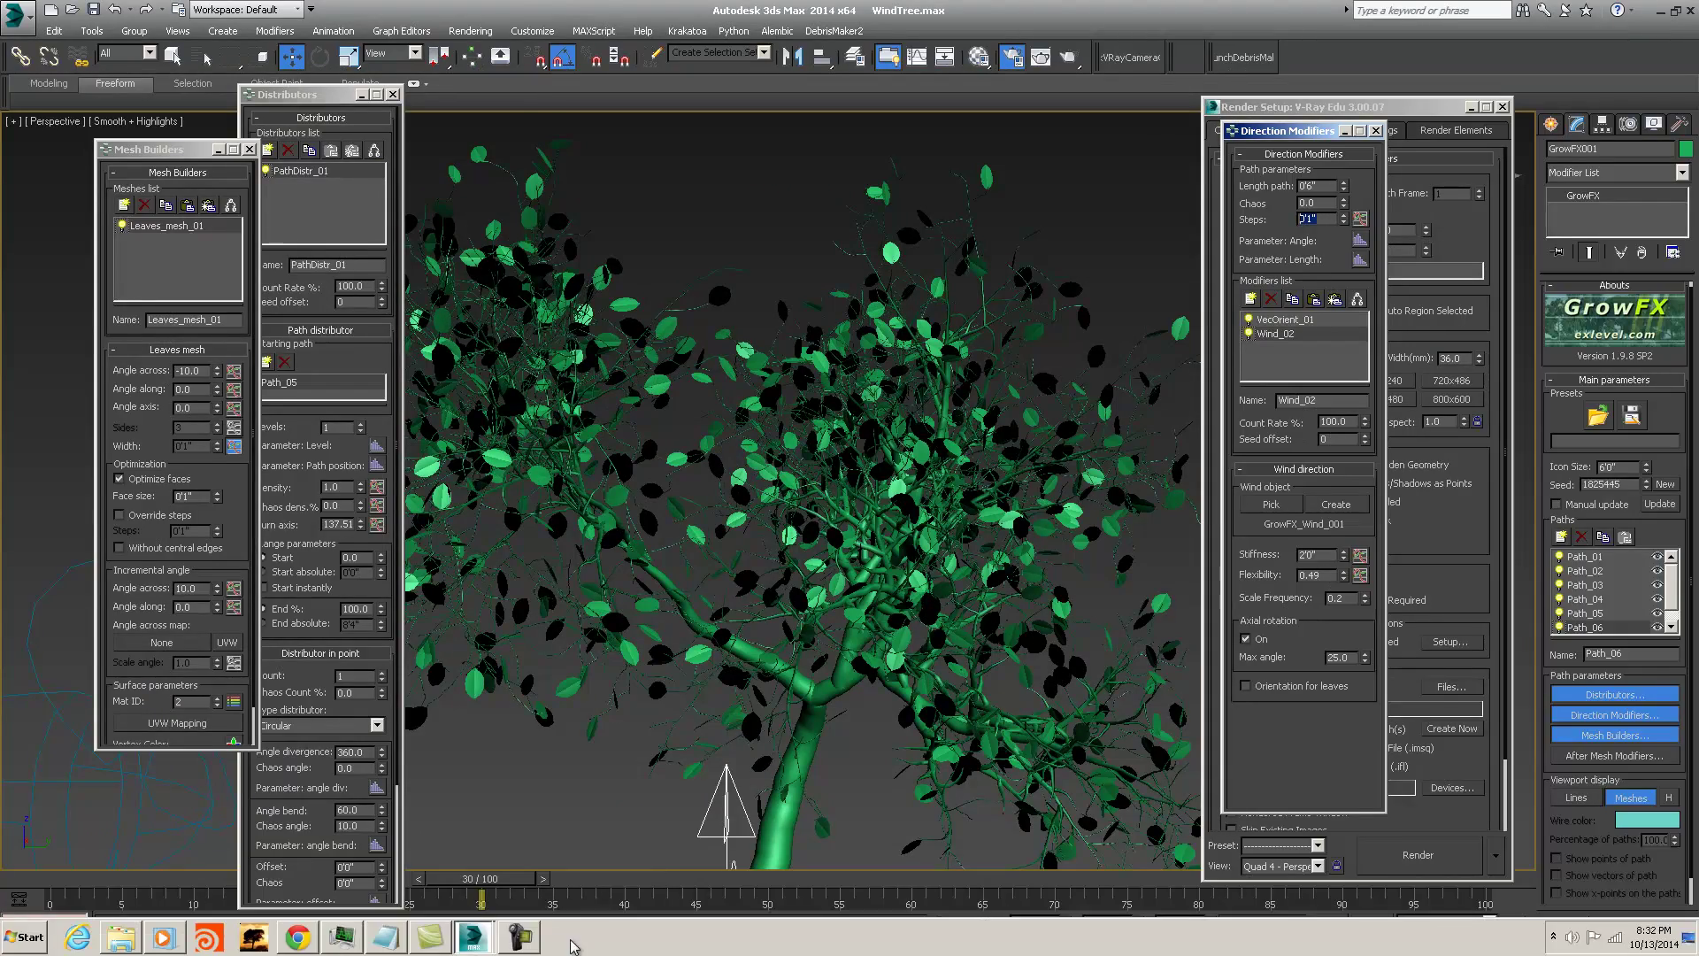
{"action": "left_click", "coordinate": [176, 938]}
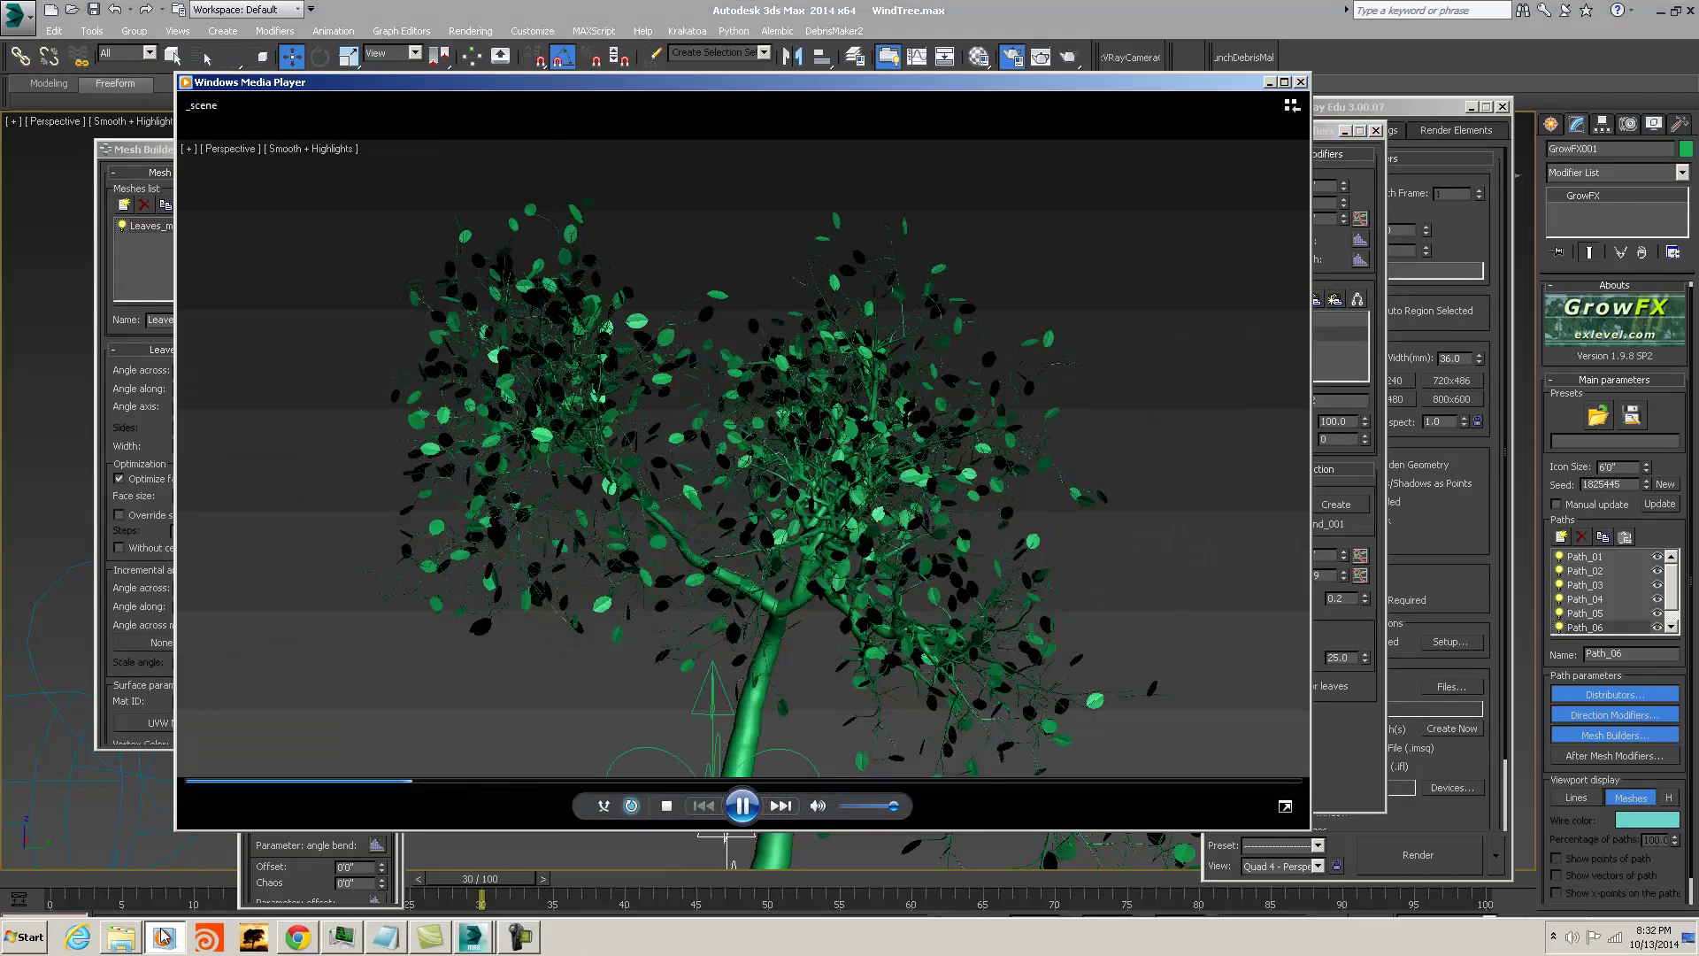
{"action": "left_click", "coordinate": [1301, 82]}
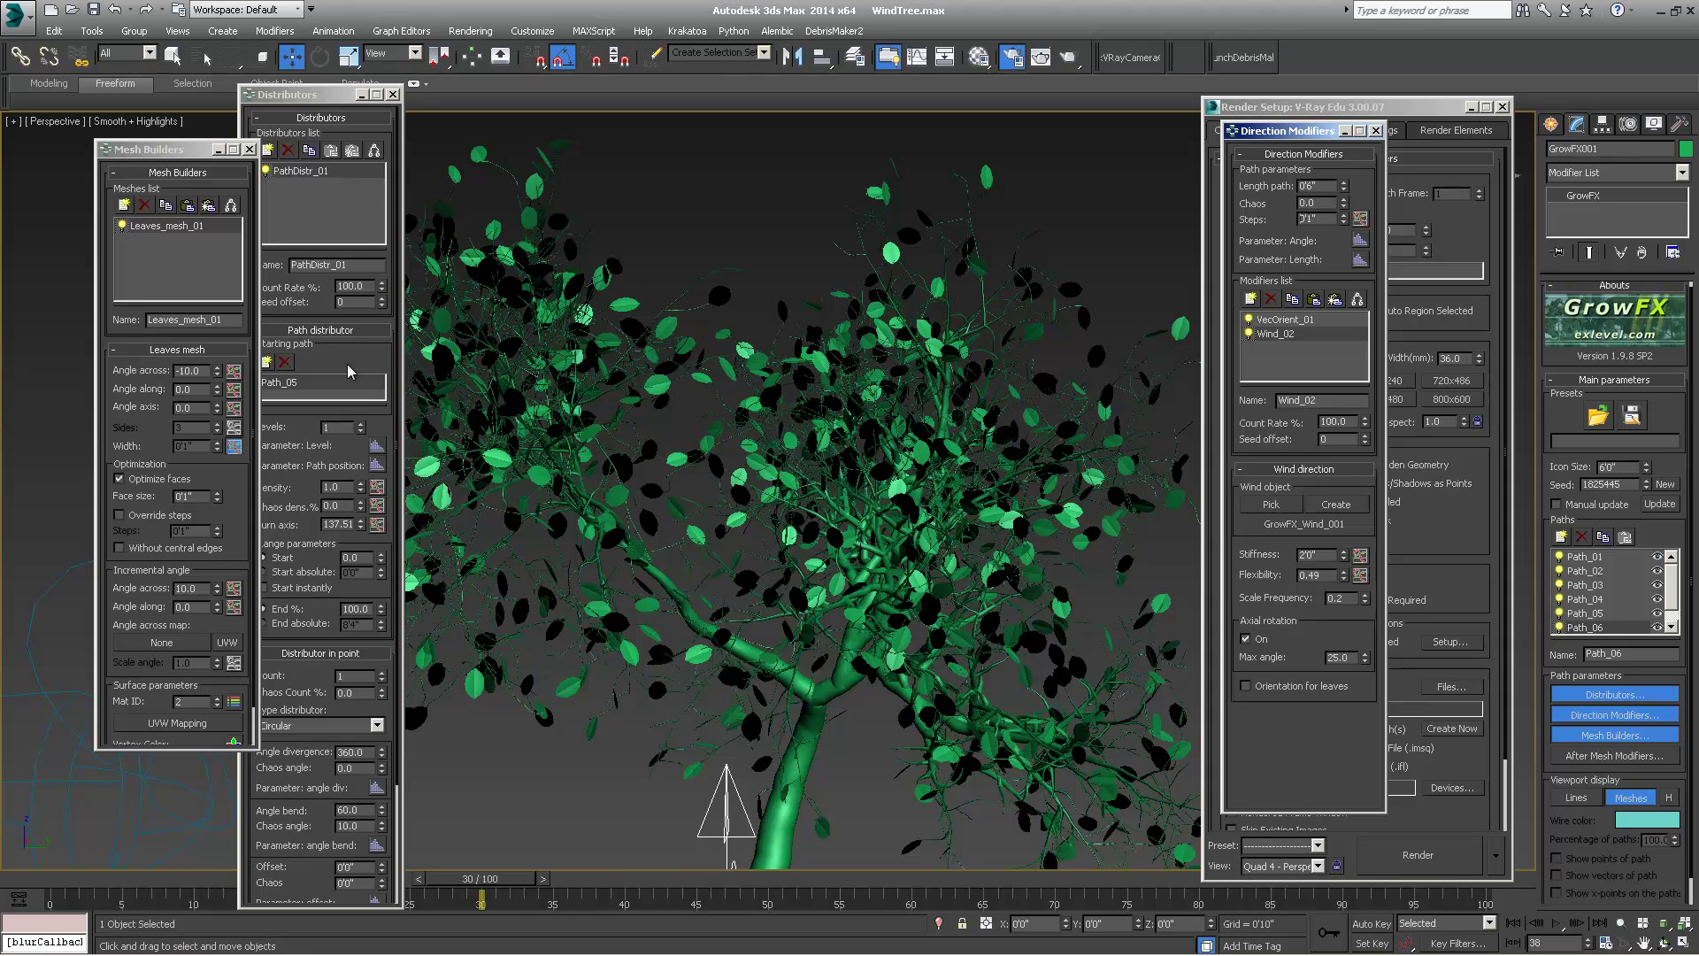
- Display the whole tree as path lines instead of meshes and show the points of the selected path
{"action": "scroll", "coordinate": [812, 655], "scroll_direction": "down", "scroll_amount": 5}
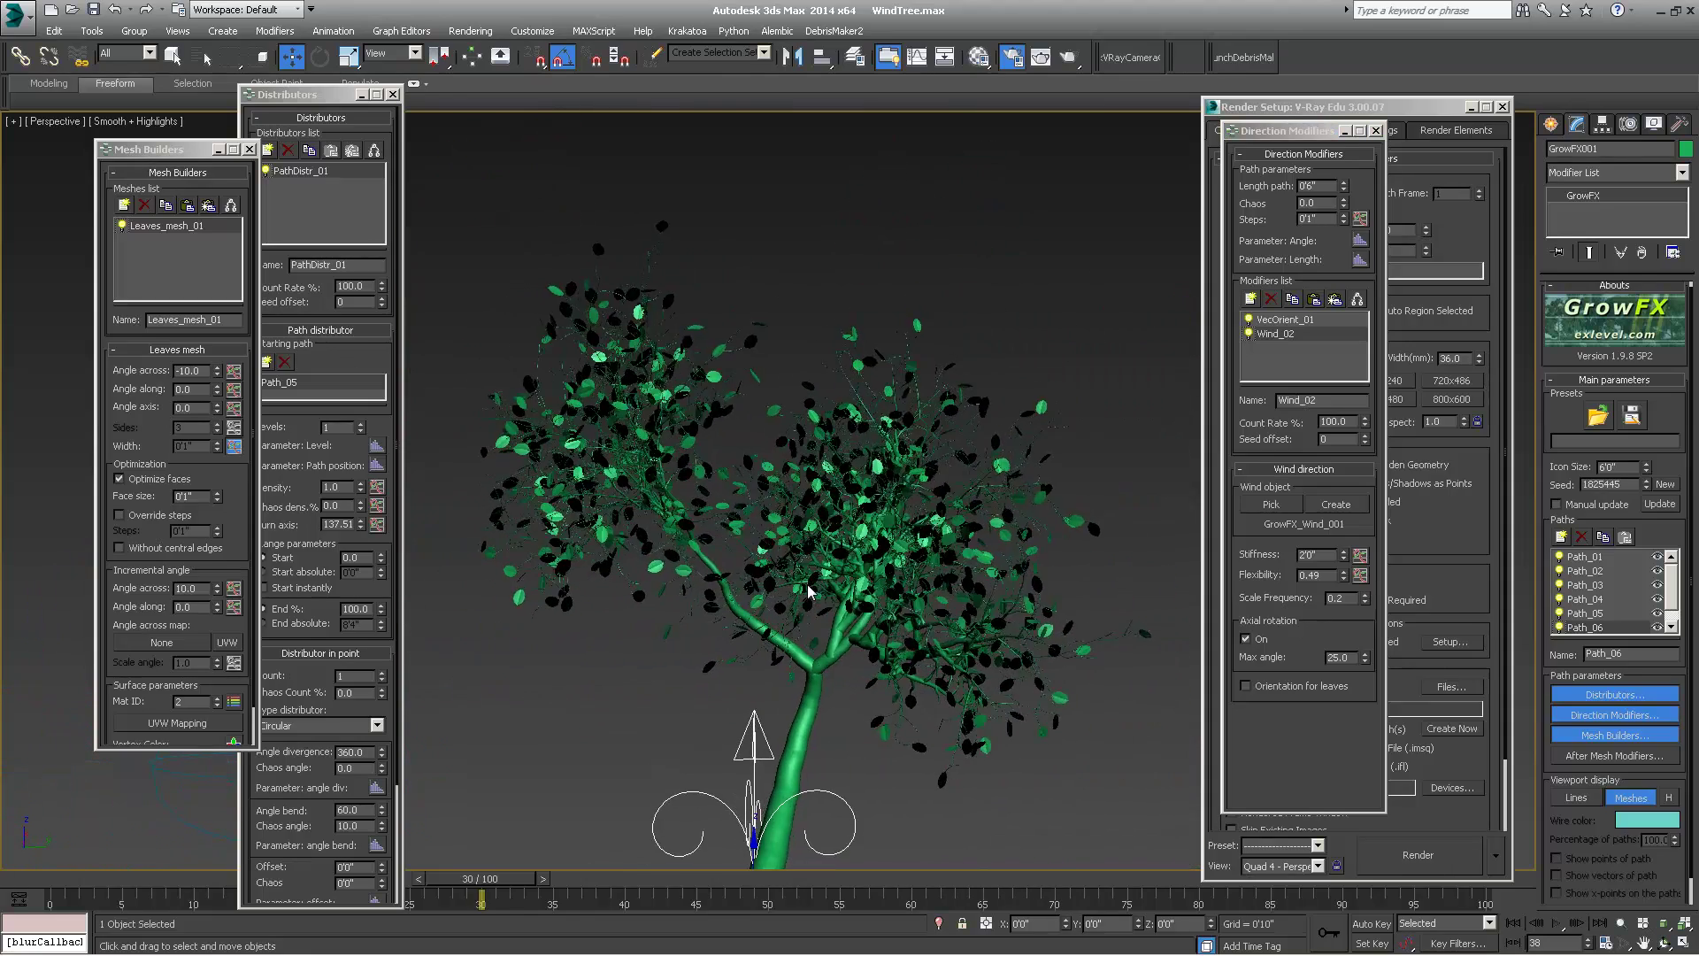
{"action": "middle_click_drag", "start_coordinate": [891, 732], "coordinate": [861, 602]}
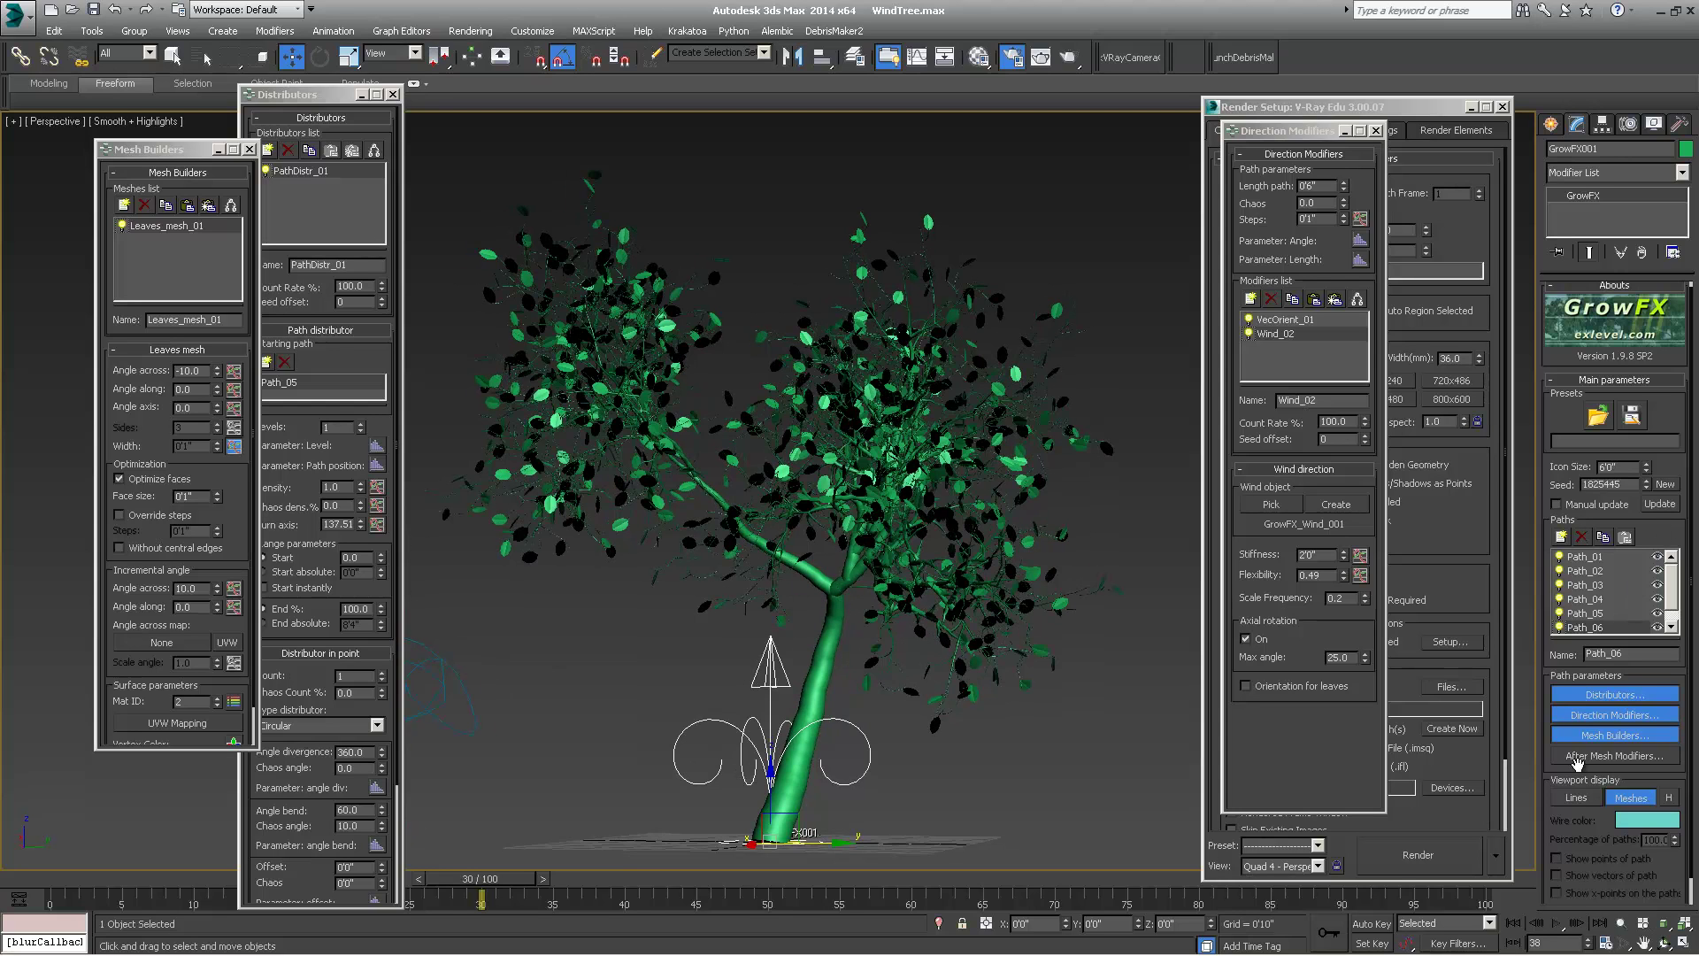
{"action": "left_click", "coordinate": [1576, 797]}
{"action": "scroll", "coordinate": [1542, 812], "scroll_direction": "down", "scroll_amount": 1}
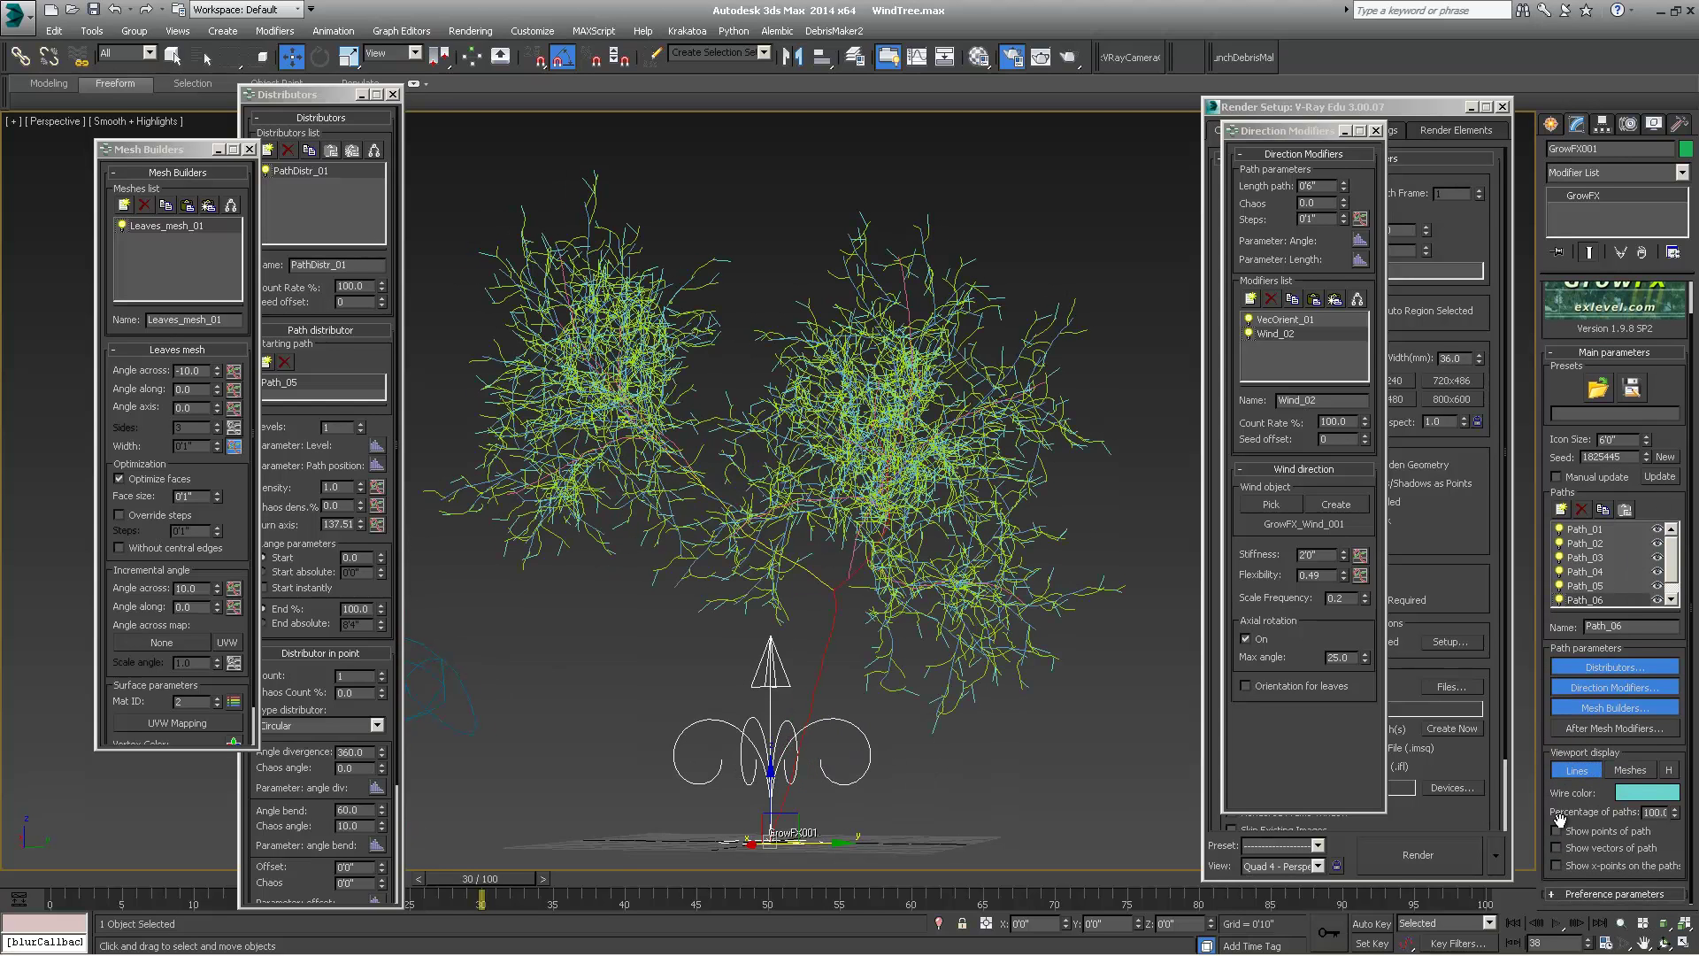
{"action": "scroll", "coordinate": [825, 612], "scroll_direction": "up", "scroll_amount": 4}
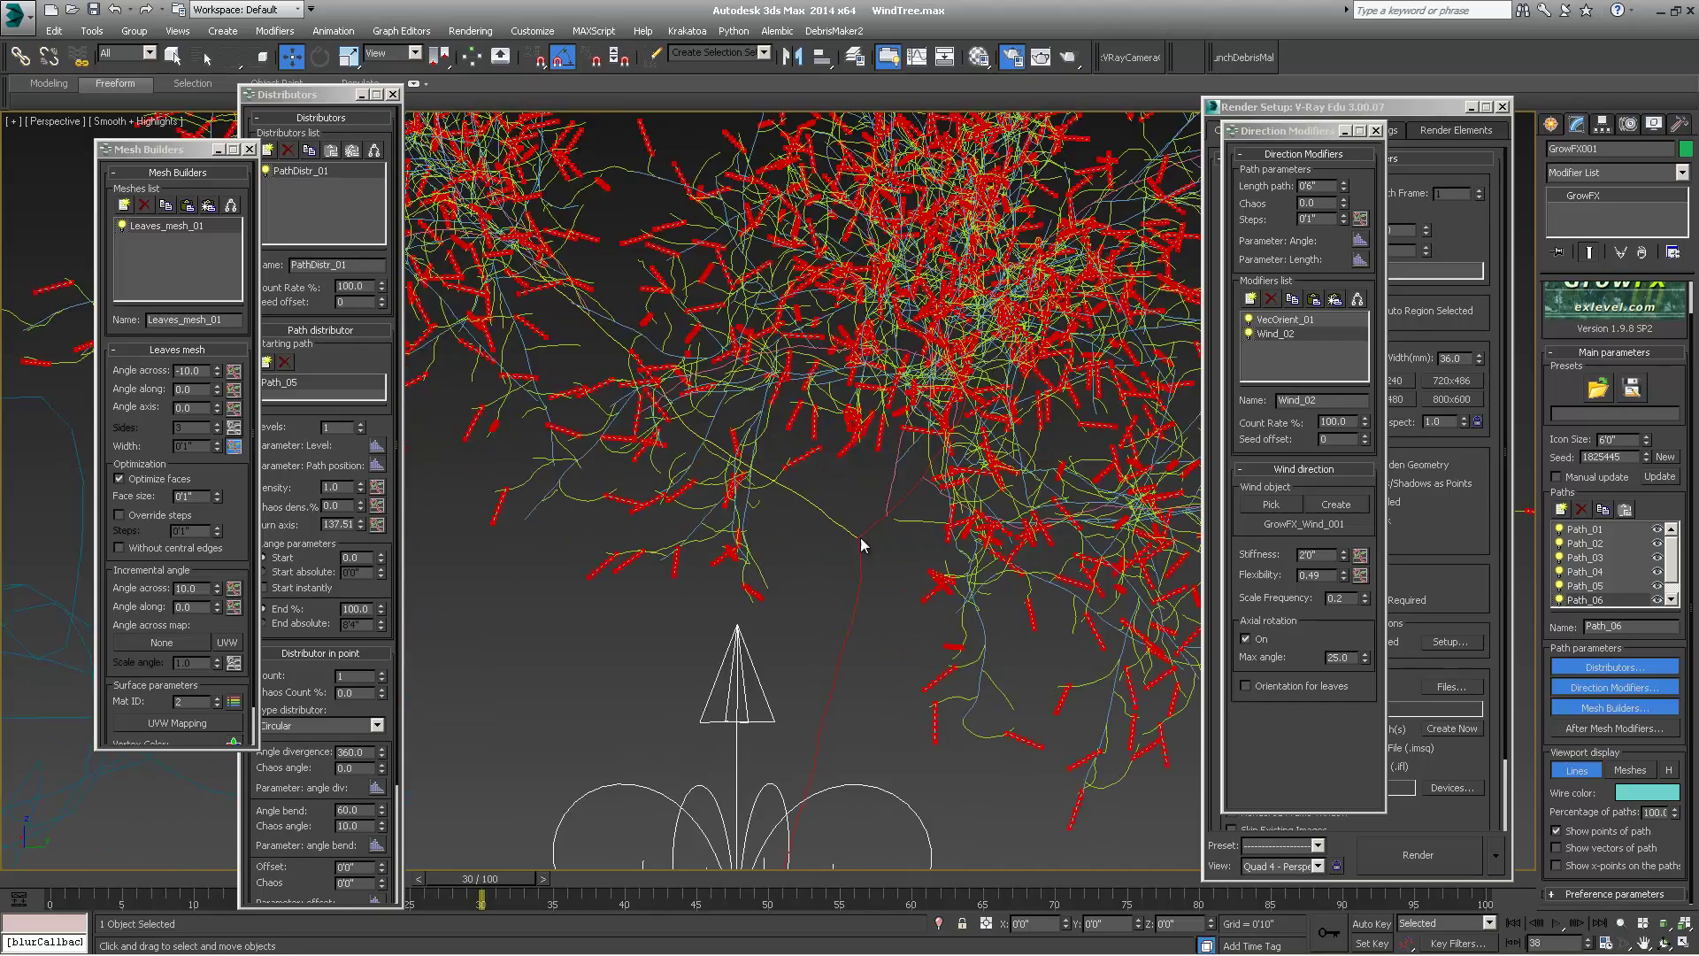
{"action": "middle_click_drag", "start_coordinate": [858, 620], "coordinate": [869, 506]}
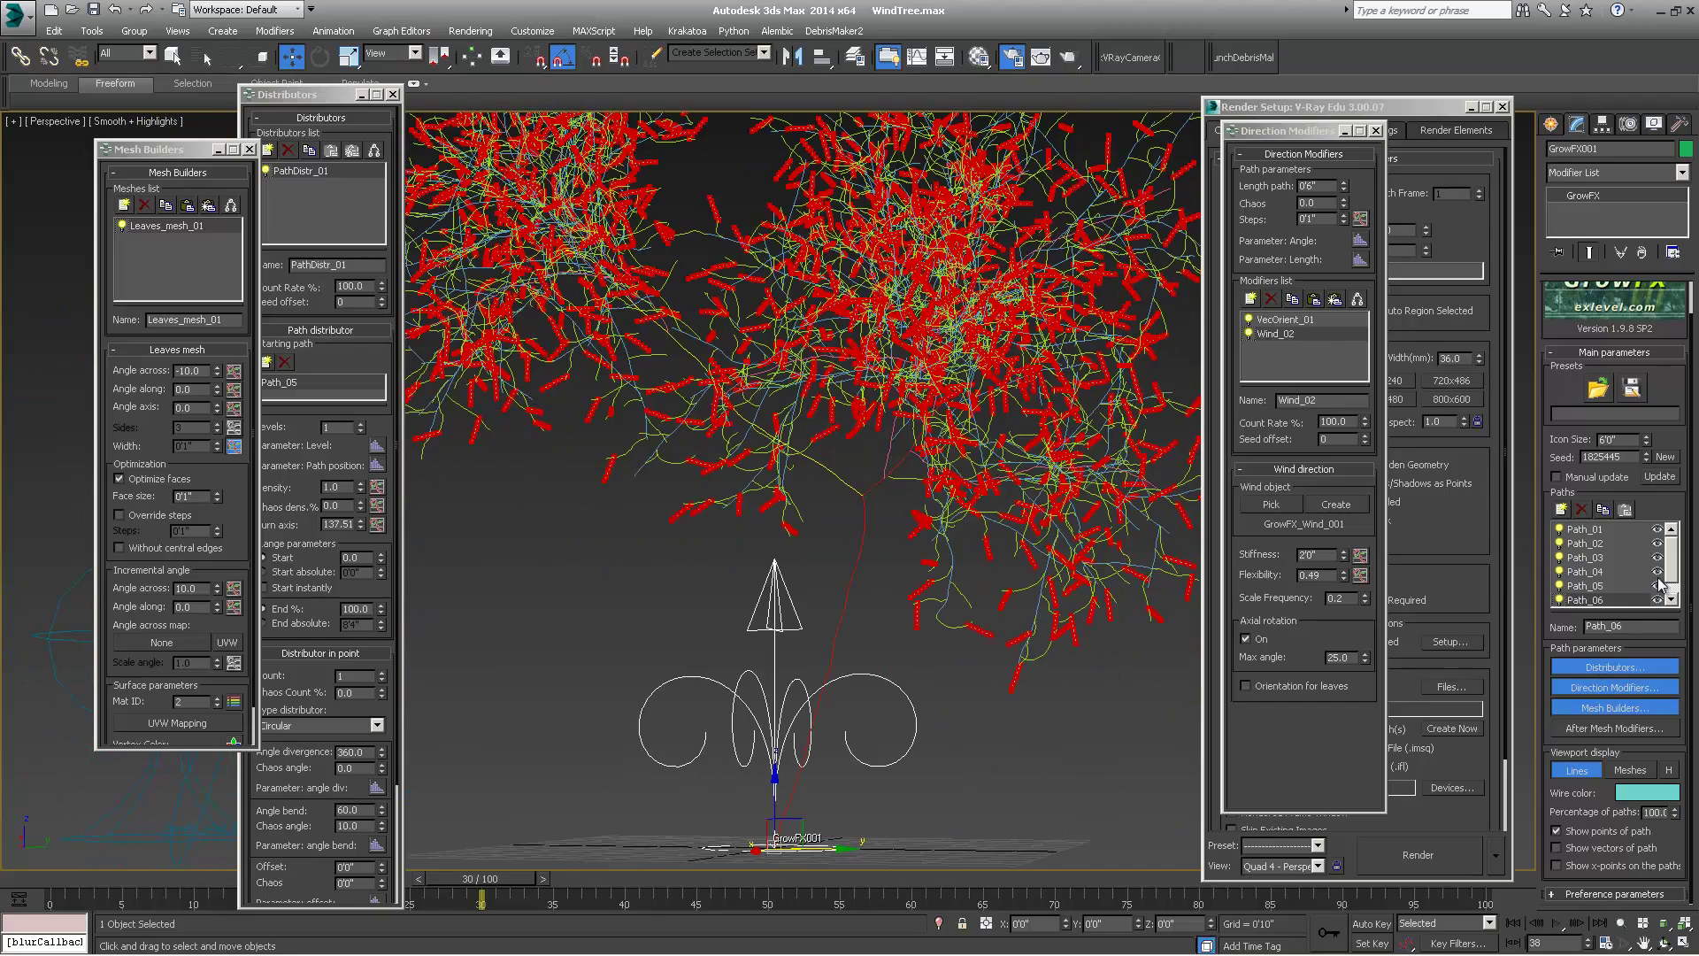
- Select the trunk path, Path_01, and examine its line and points from several angles
{"action": "left_click", "coordinate": [1587, 530]}
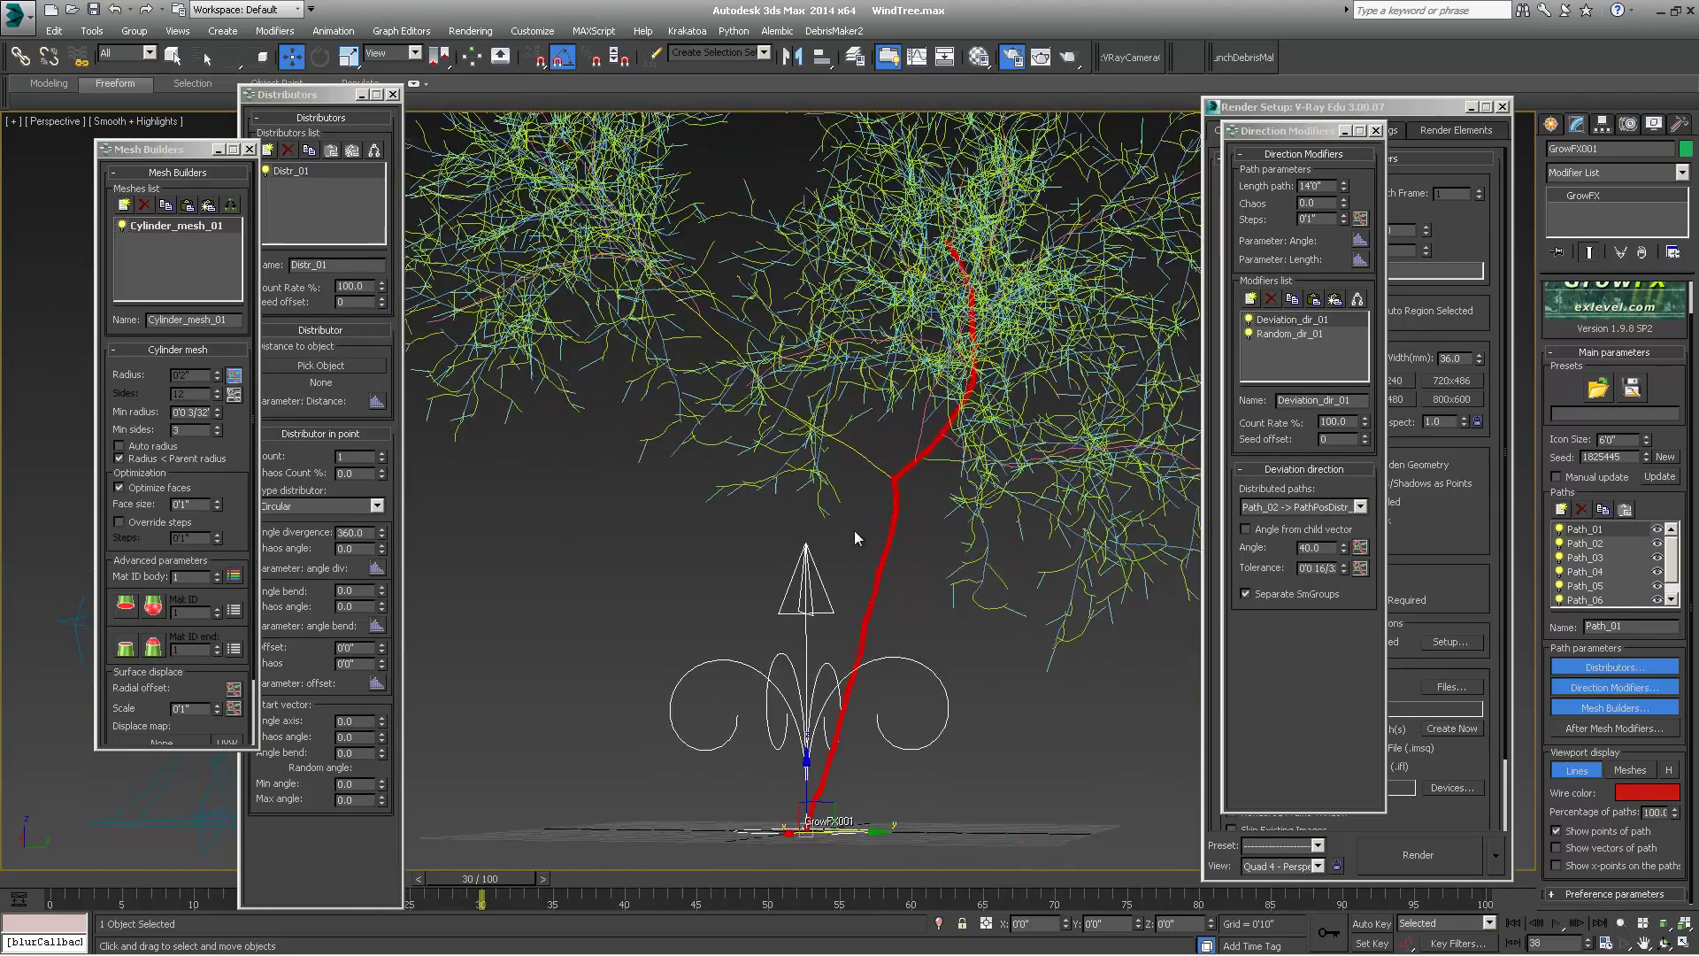
{"action": "scroll", "coordinate": [890, 522], "scroll_direction": "up", "scroll_amount": 4}
{"action": "middle_click_drag", "start_coordinate": [890, 517], "coordinate": [705, 565], "text": "alt"}
{"action": "scroll", "coordinate": [705, 565], "scroll_direction": "down", "scroll_amount": 6}
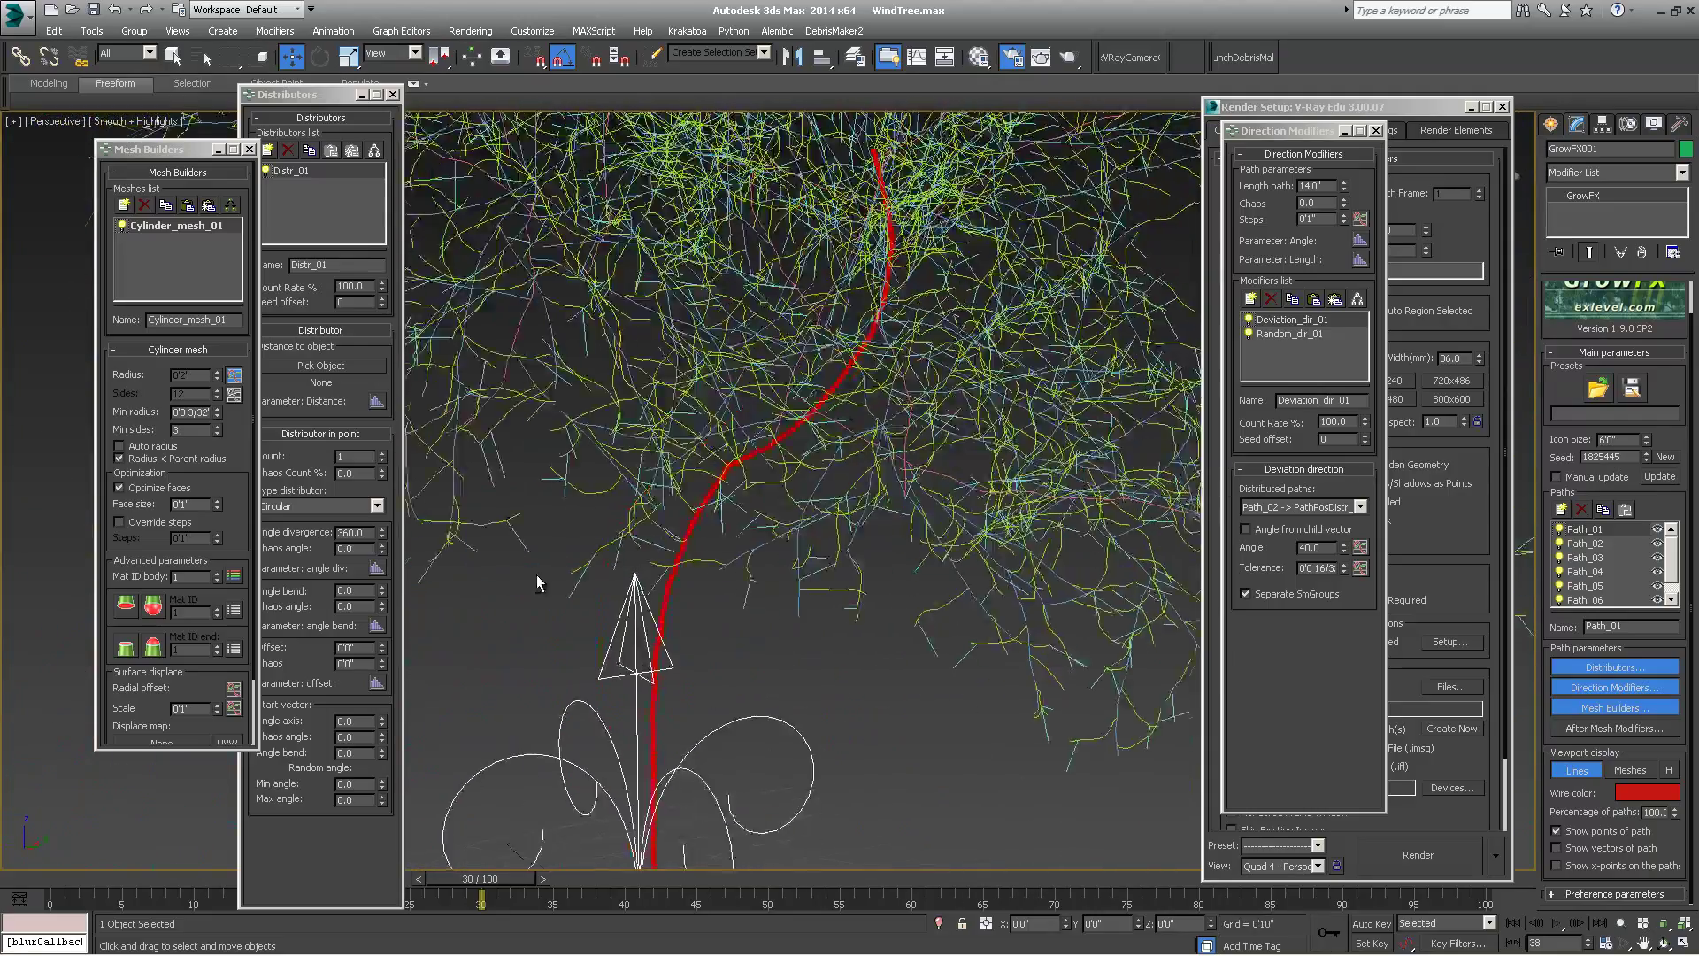
{"action": "middle_click_drag", "start_coordinate": [535, 588], "coordinate": [793, 551], "text": "alt"}
{"action": "scroll", "coordinate": [726, 556], "scroll_direction": "up", "scroll_amount": 3}
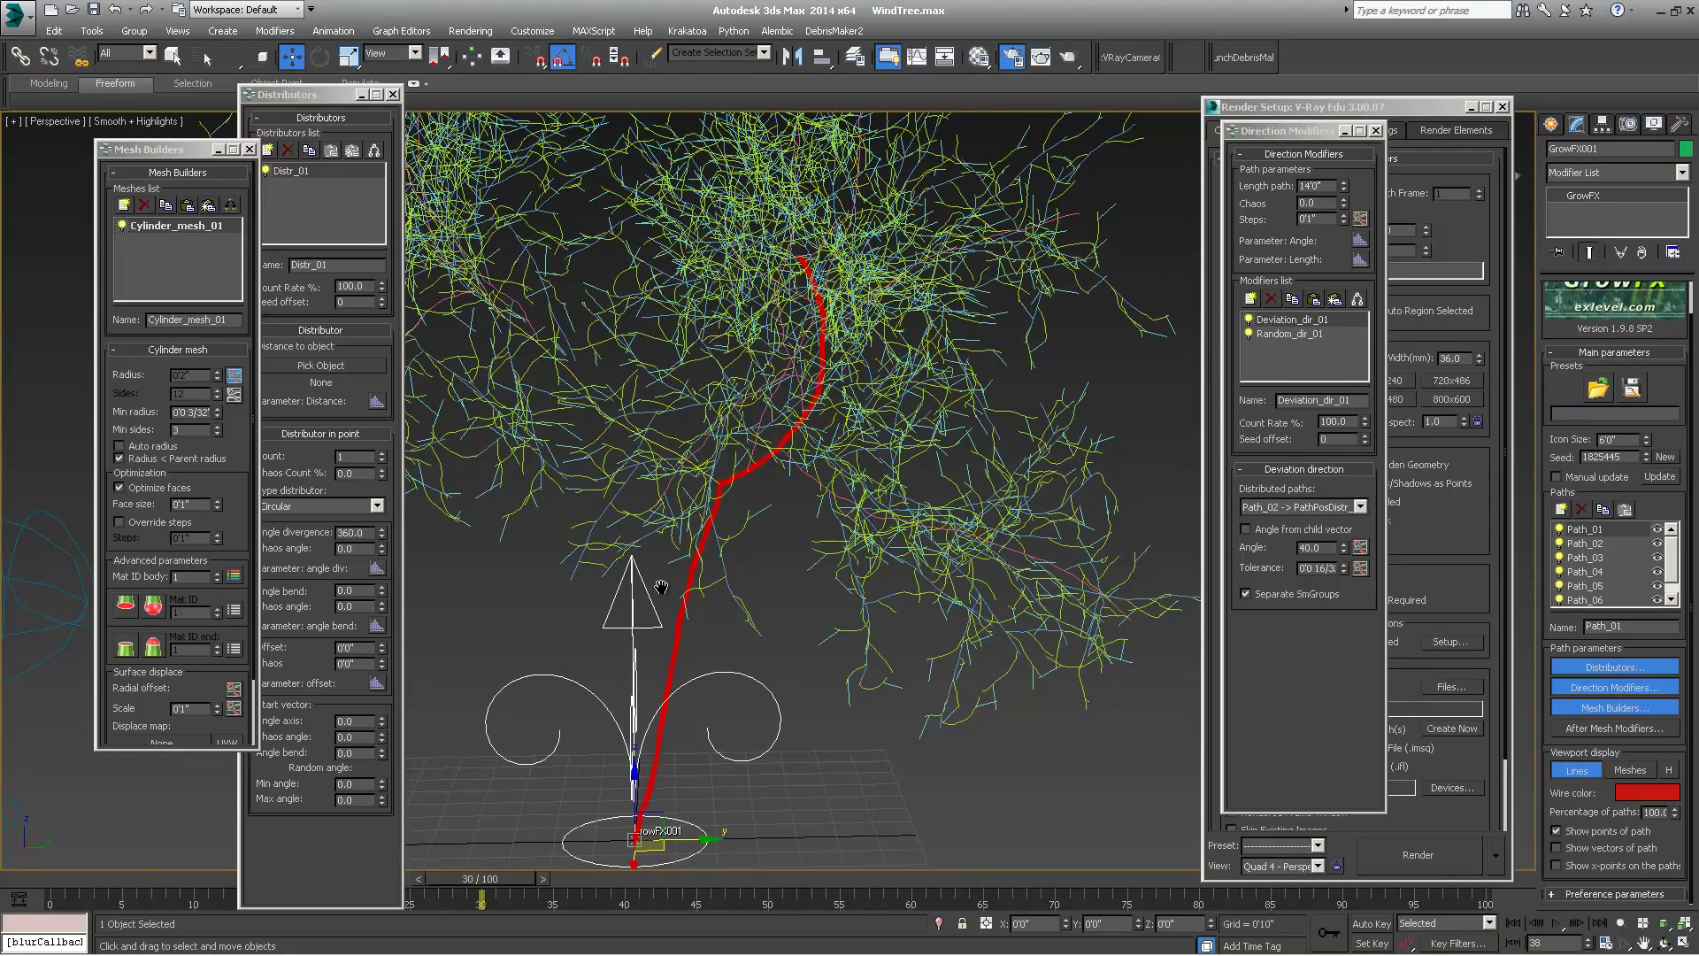
{"action": "middle_click_drag", "start_coordinate": [661, 586], "coordinate": [700, 599]}
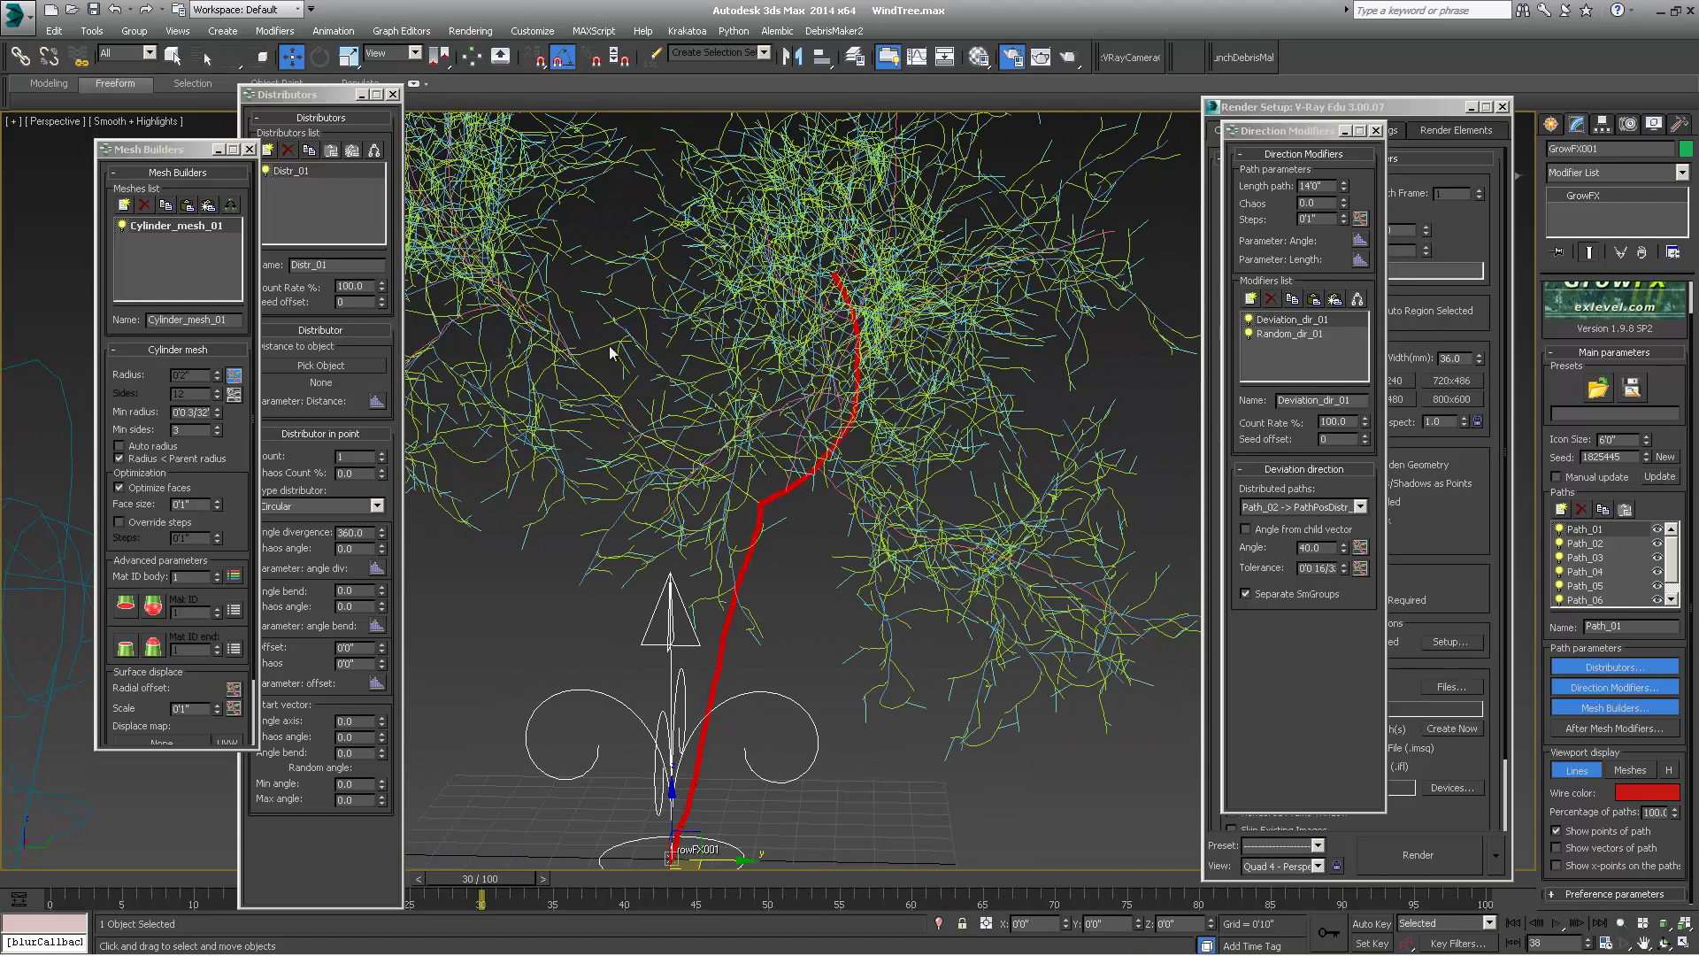
- Add an Optimize steps modifier to the direction modifiers of Path_04
{"action": "left_click", "coordinate": [1593, 572]}
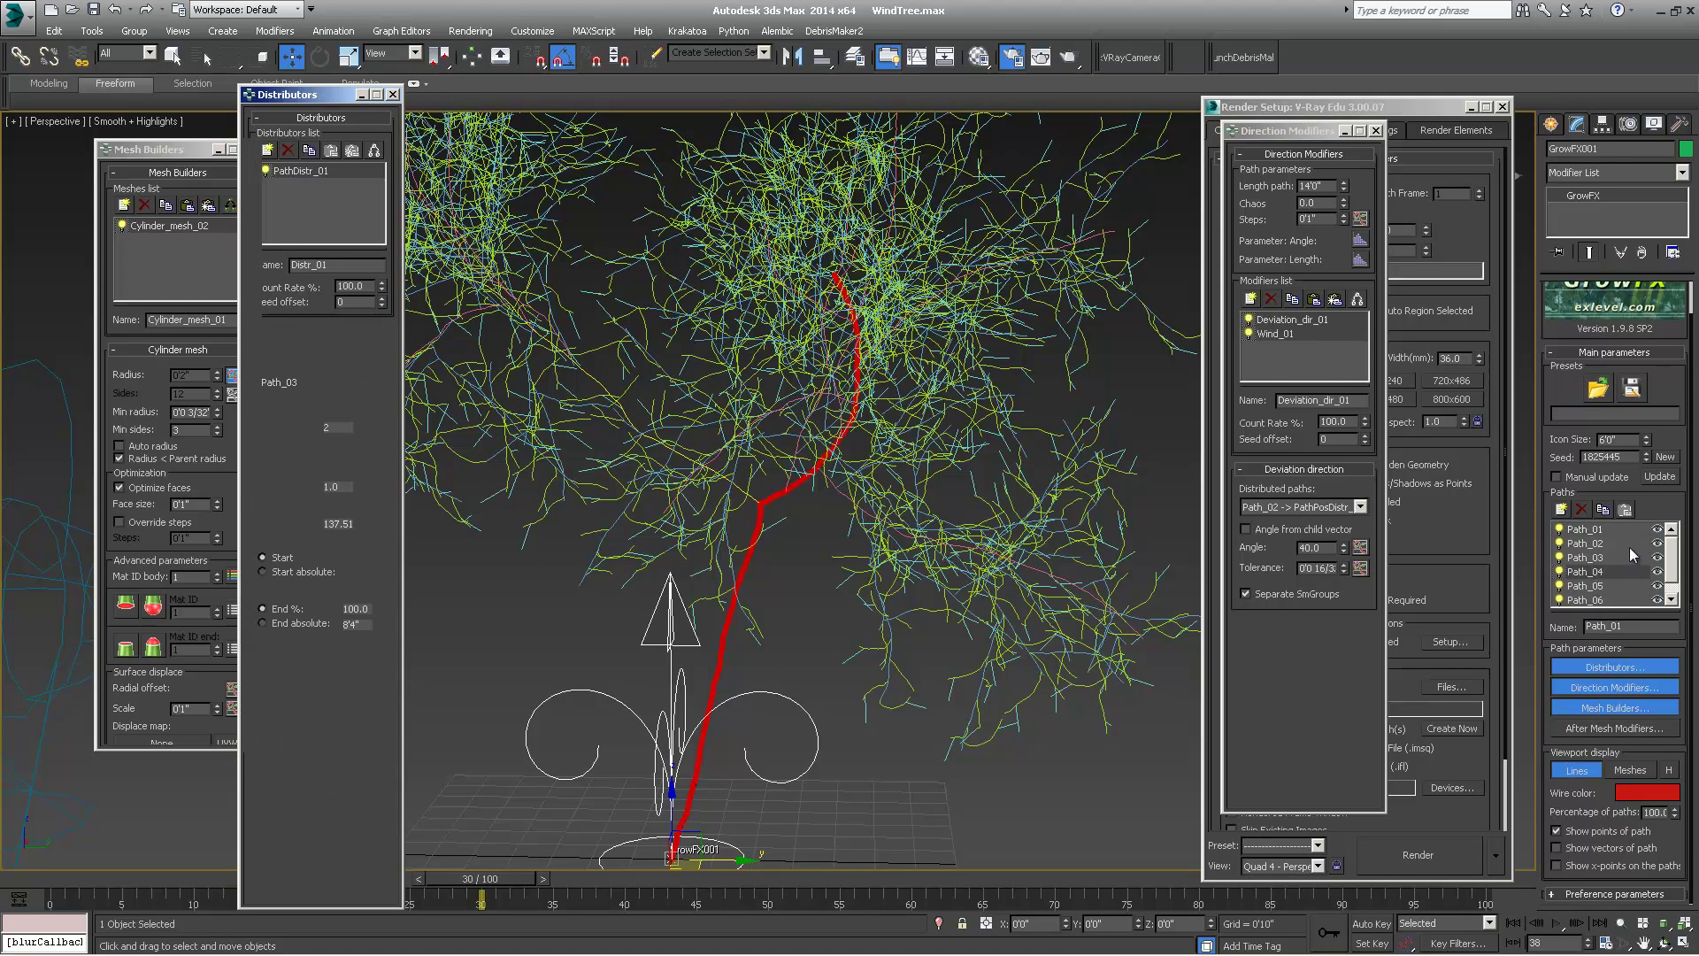
{"action": "left_click", "coordinate": [1250, 299]}
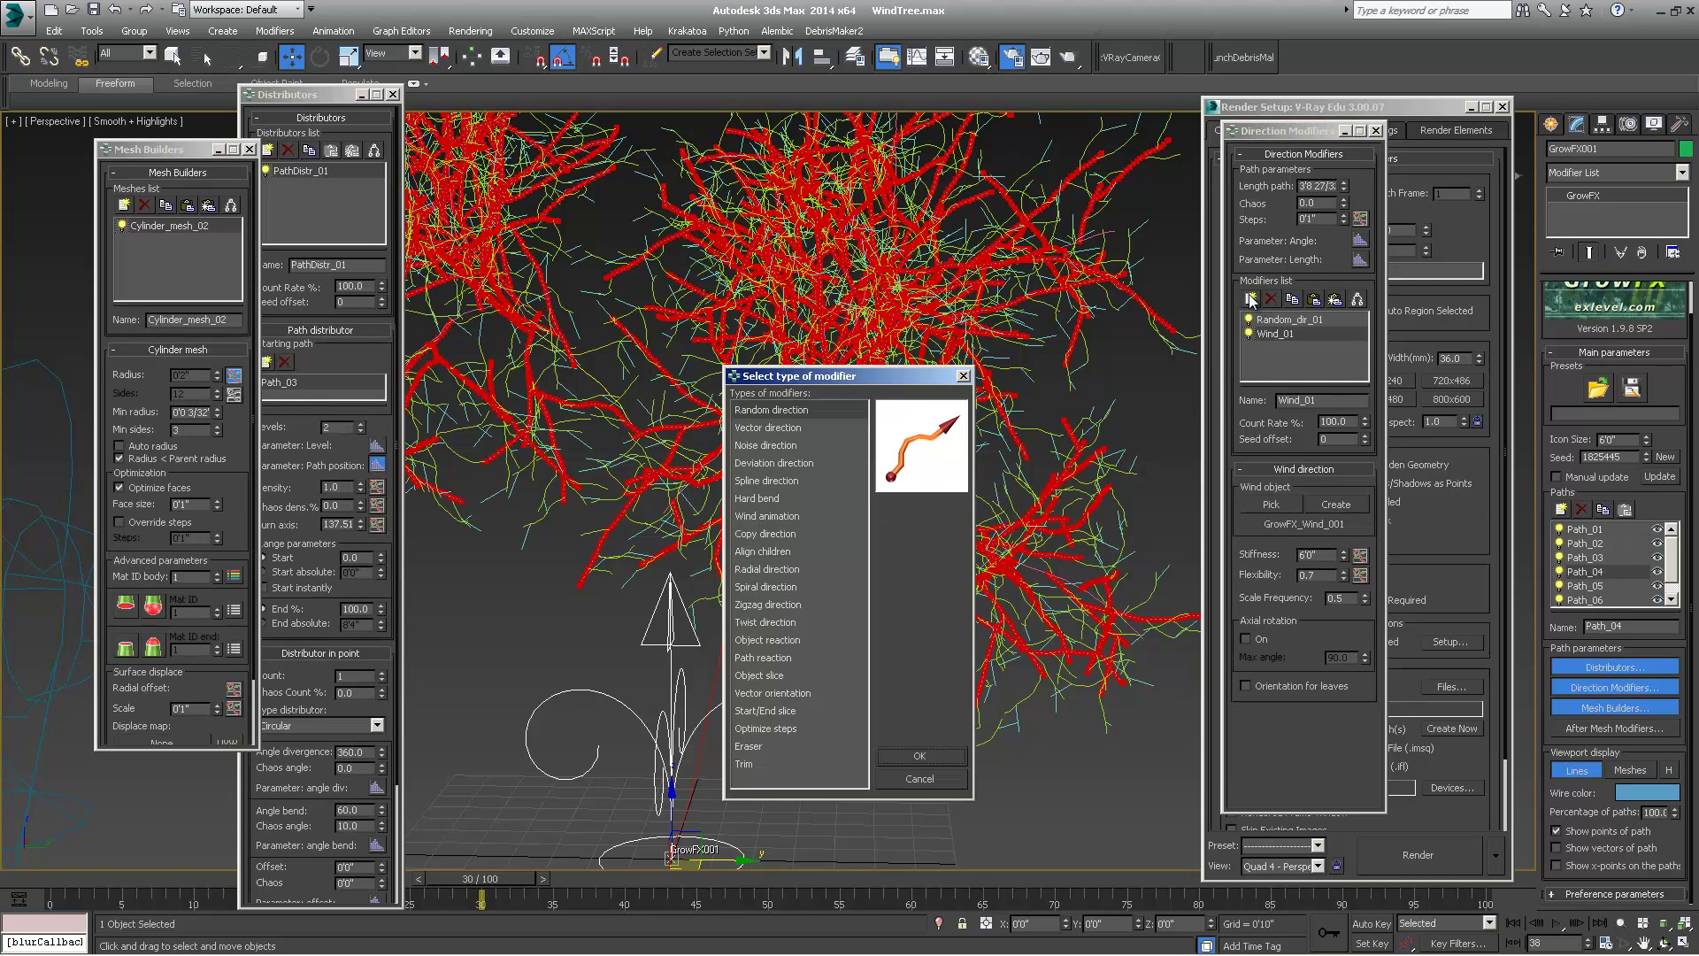
{"action": "left_click", "coordinate": [761, 730]}
{"action": "left_click", "coordinate": [921, 757]}
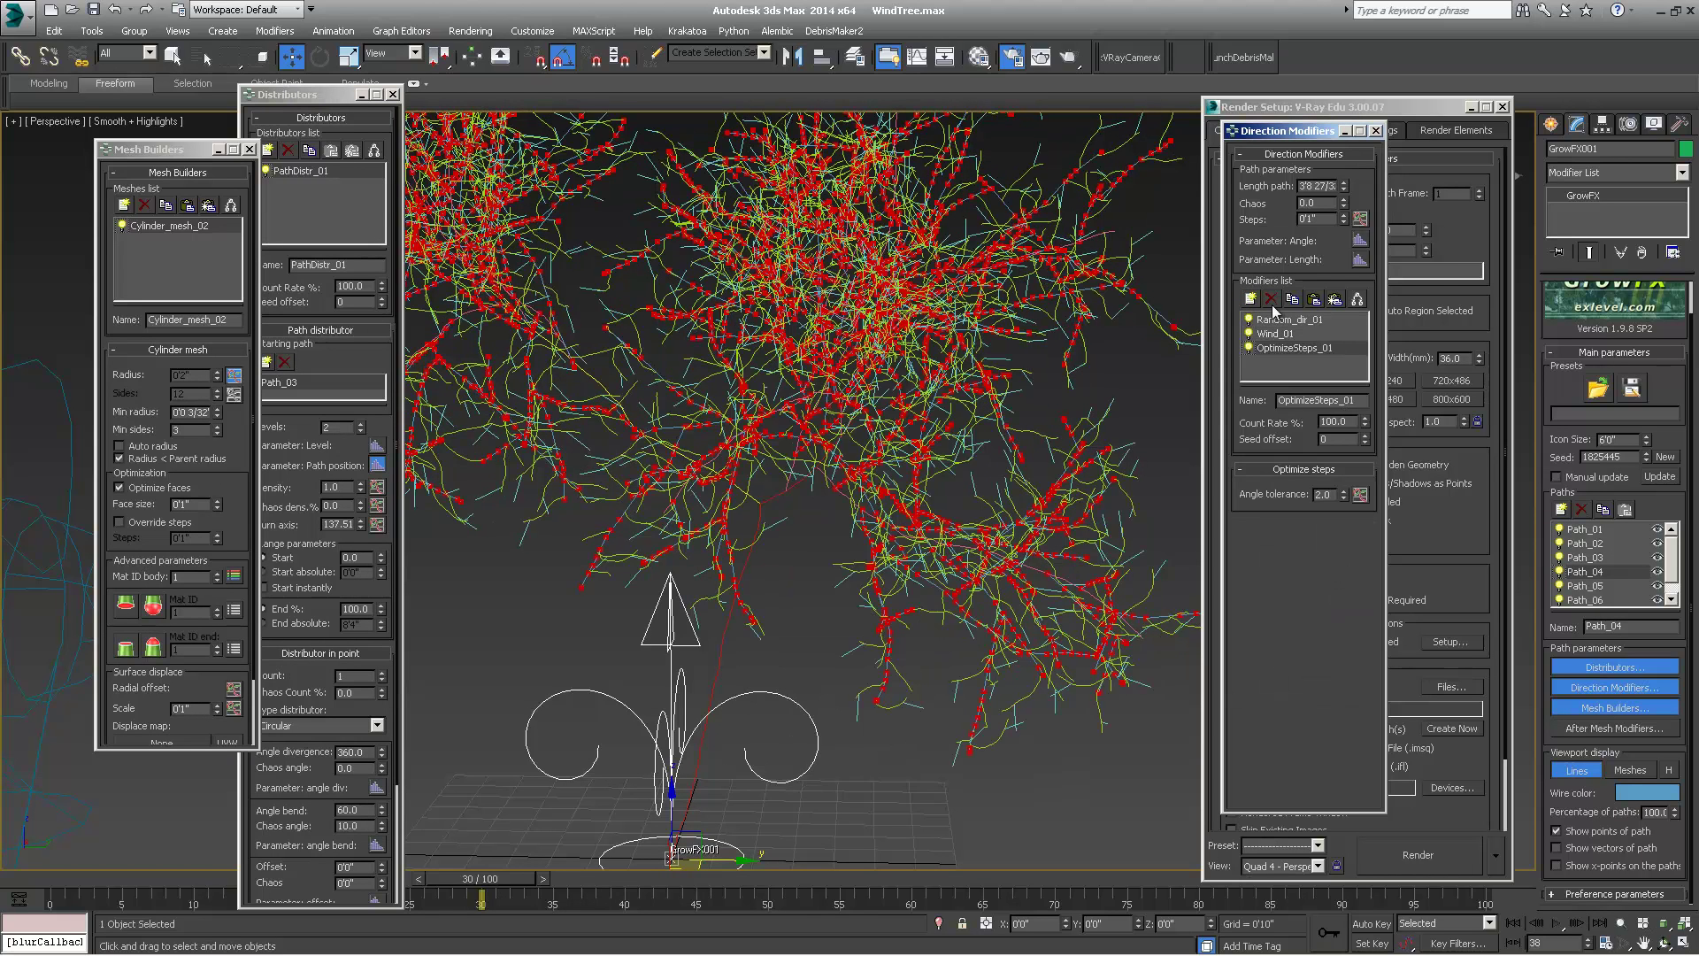
{"action": "middle_click_drag", "start_coordinate": [873, 339], "coordinate": [818, 457]}
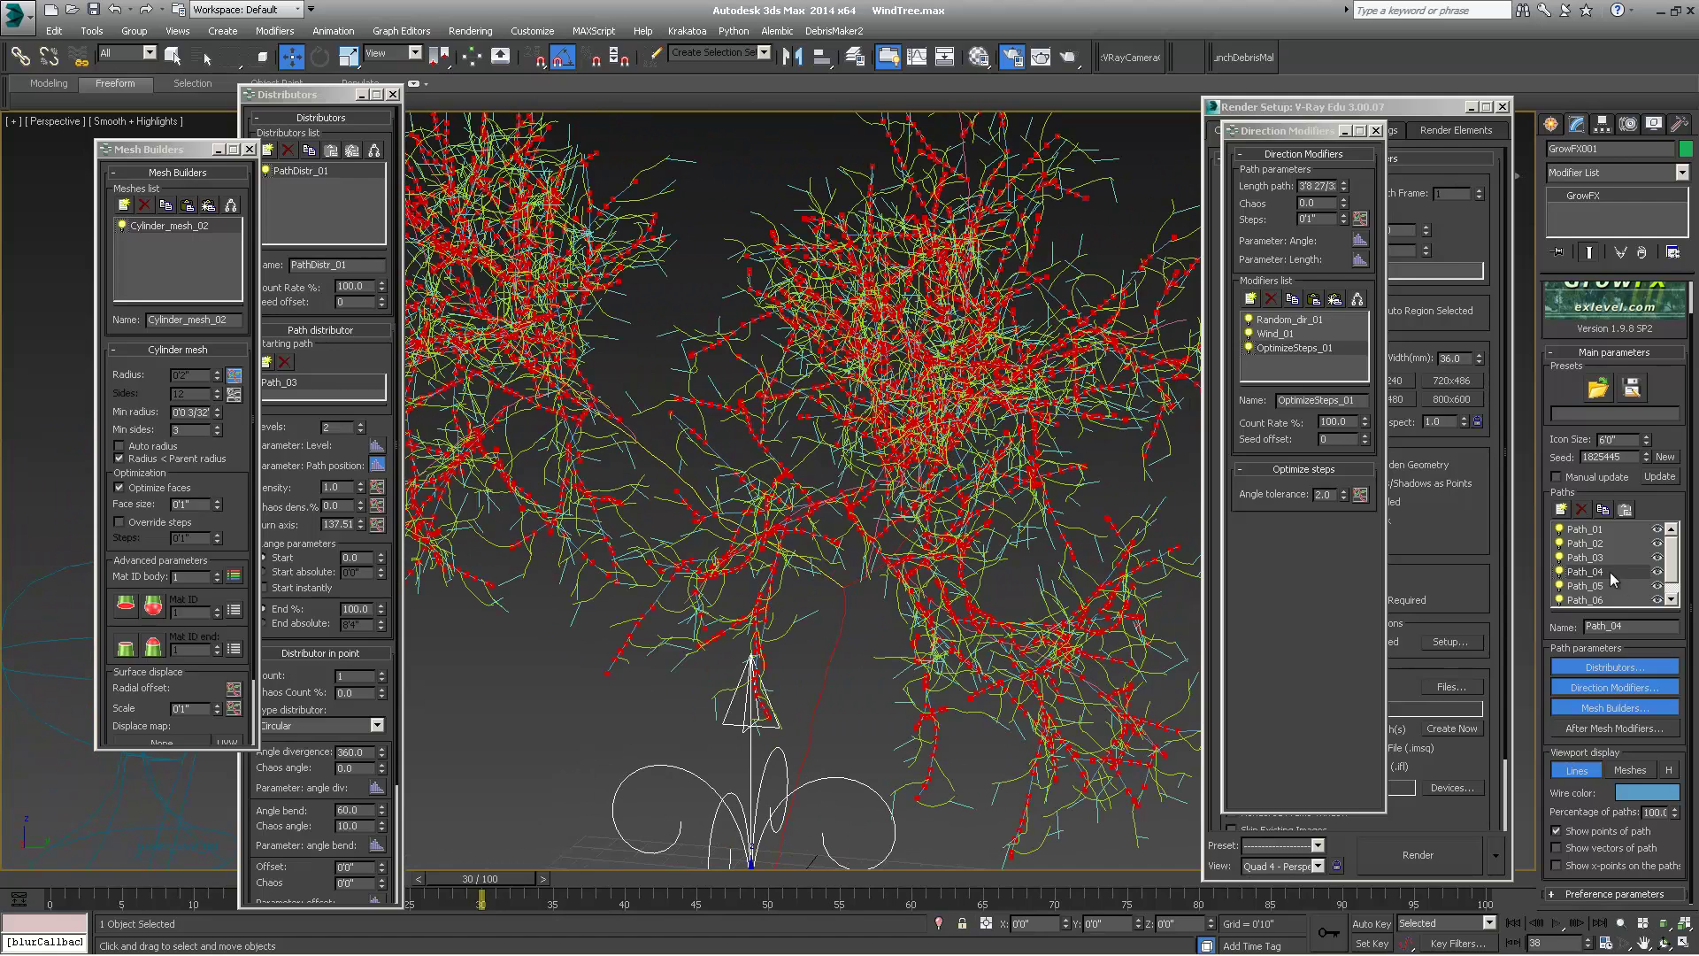
- Add an Optimize steps modifier to Path_05 and set its angle tolerance to 3.72
{"action": "left_click", "coordinate": [1587, 586]}
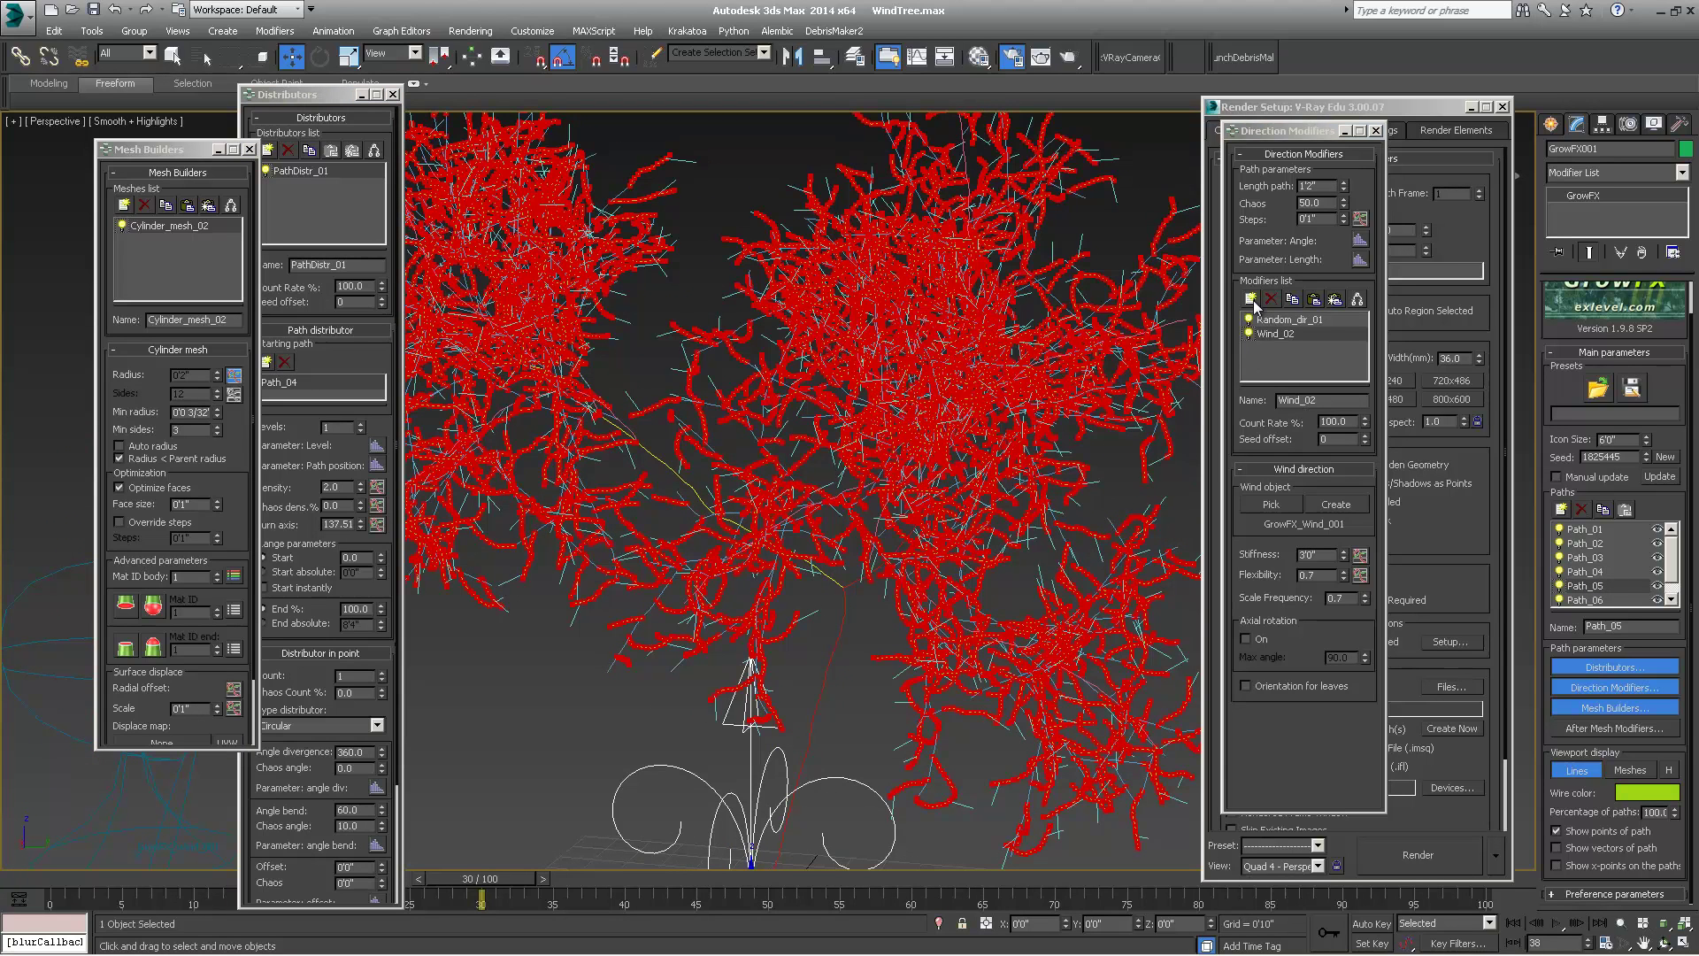
{"action": "left_click", "coordinate": [1250, 299]}
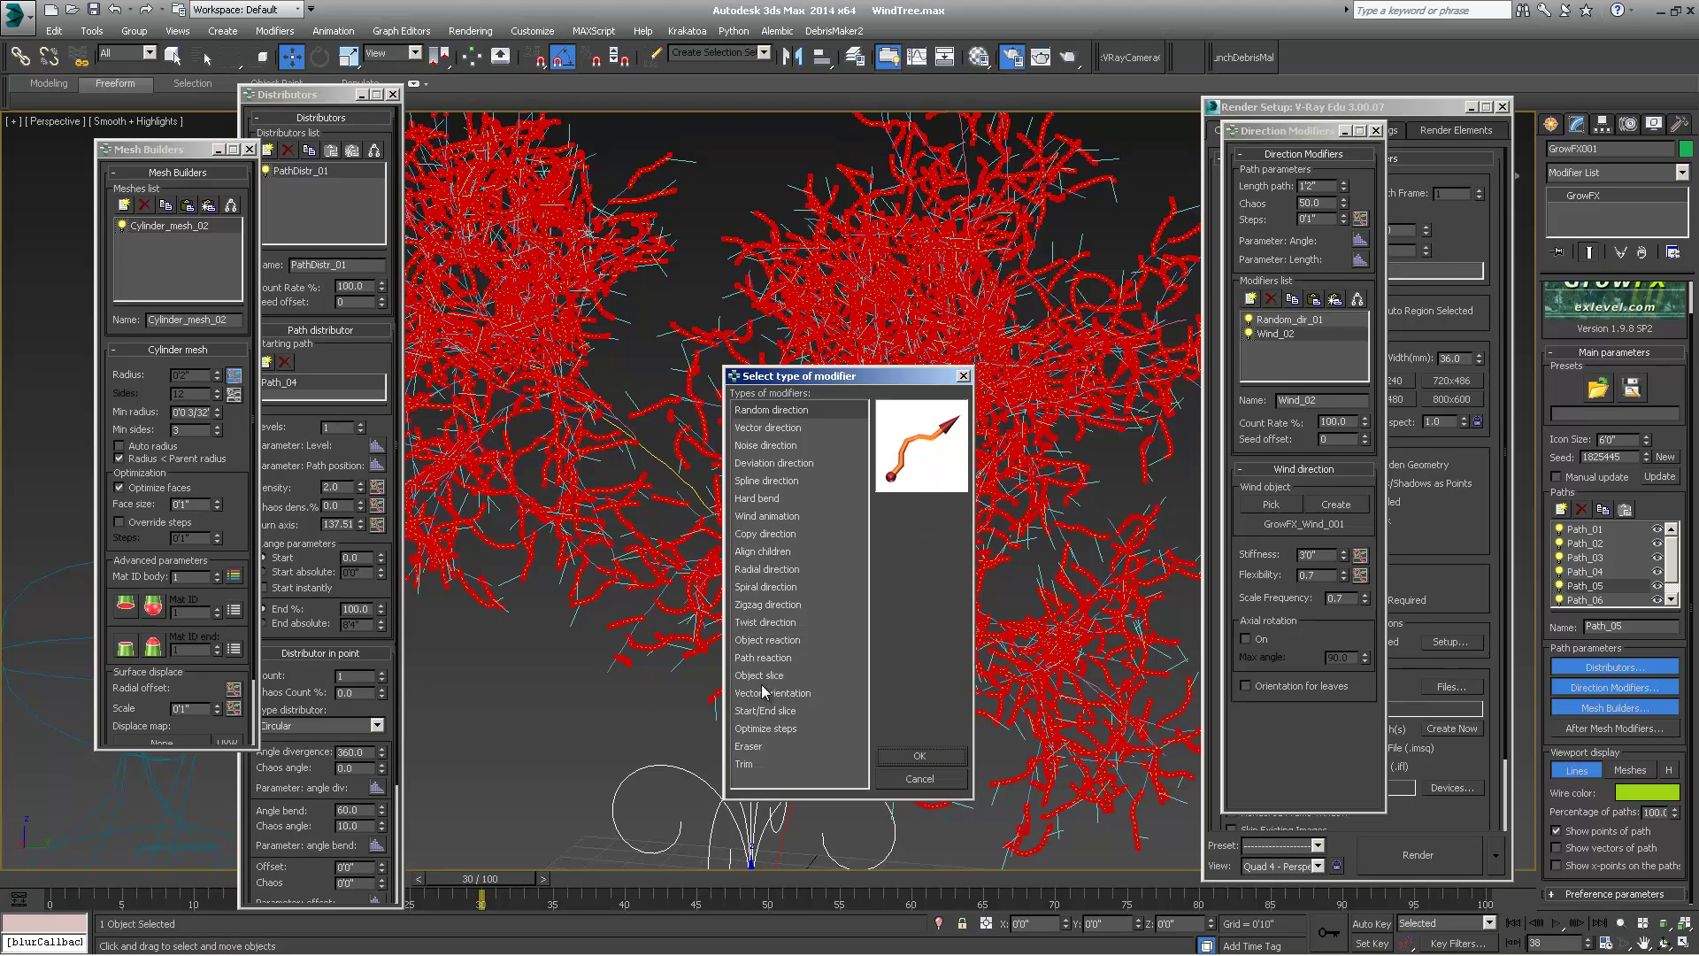
{"action": "left_click", "coordinate": [763, 728]}
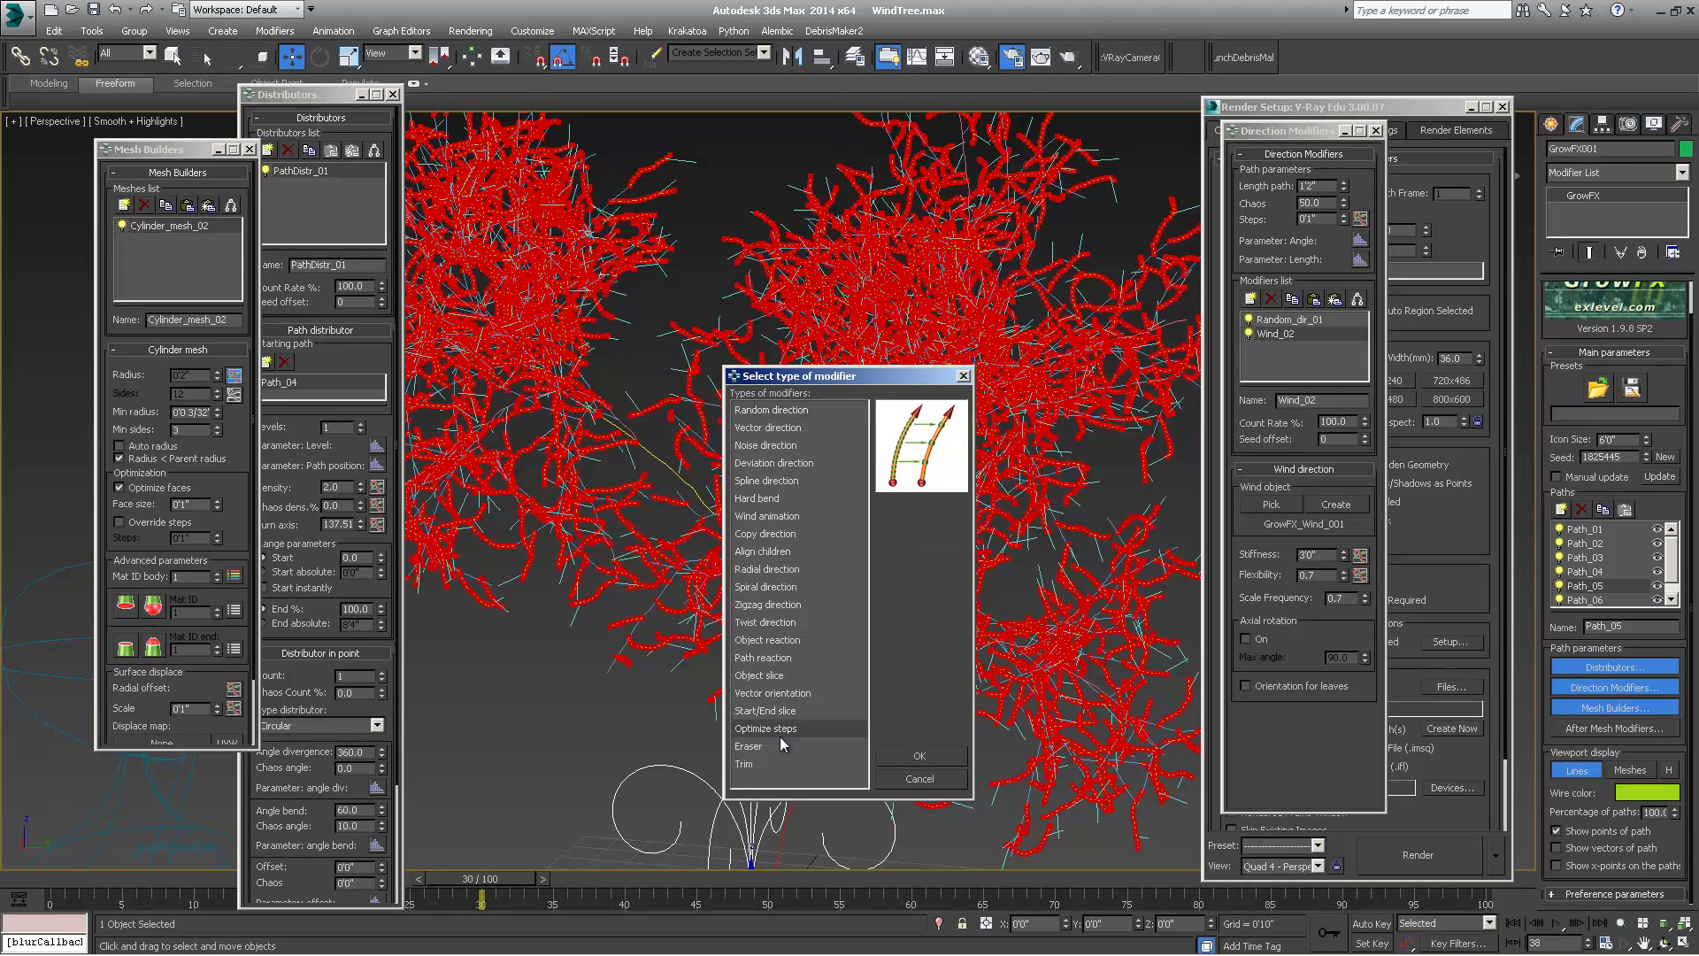
{"action": "left_click", "coordinate": [921, 755]}
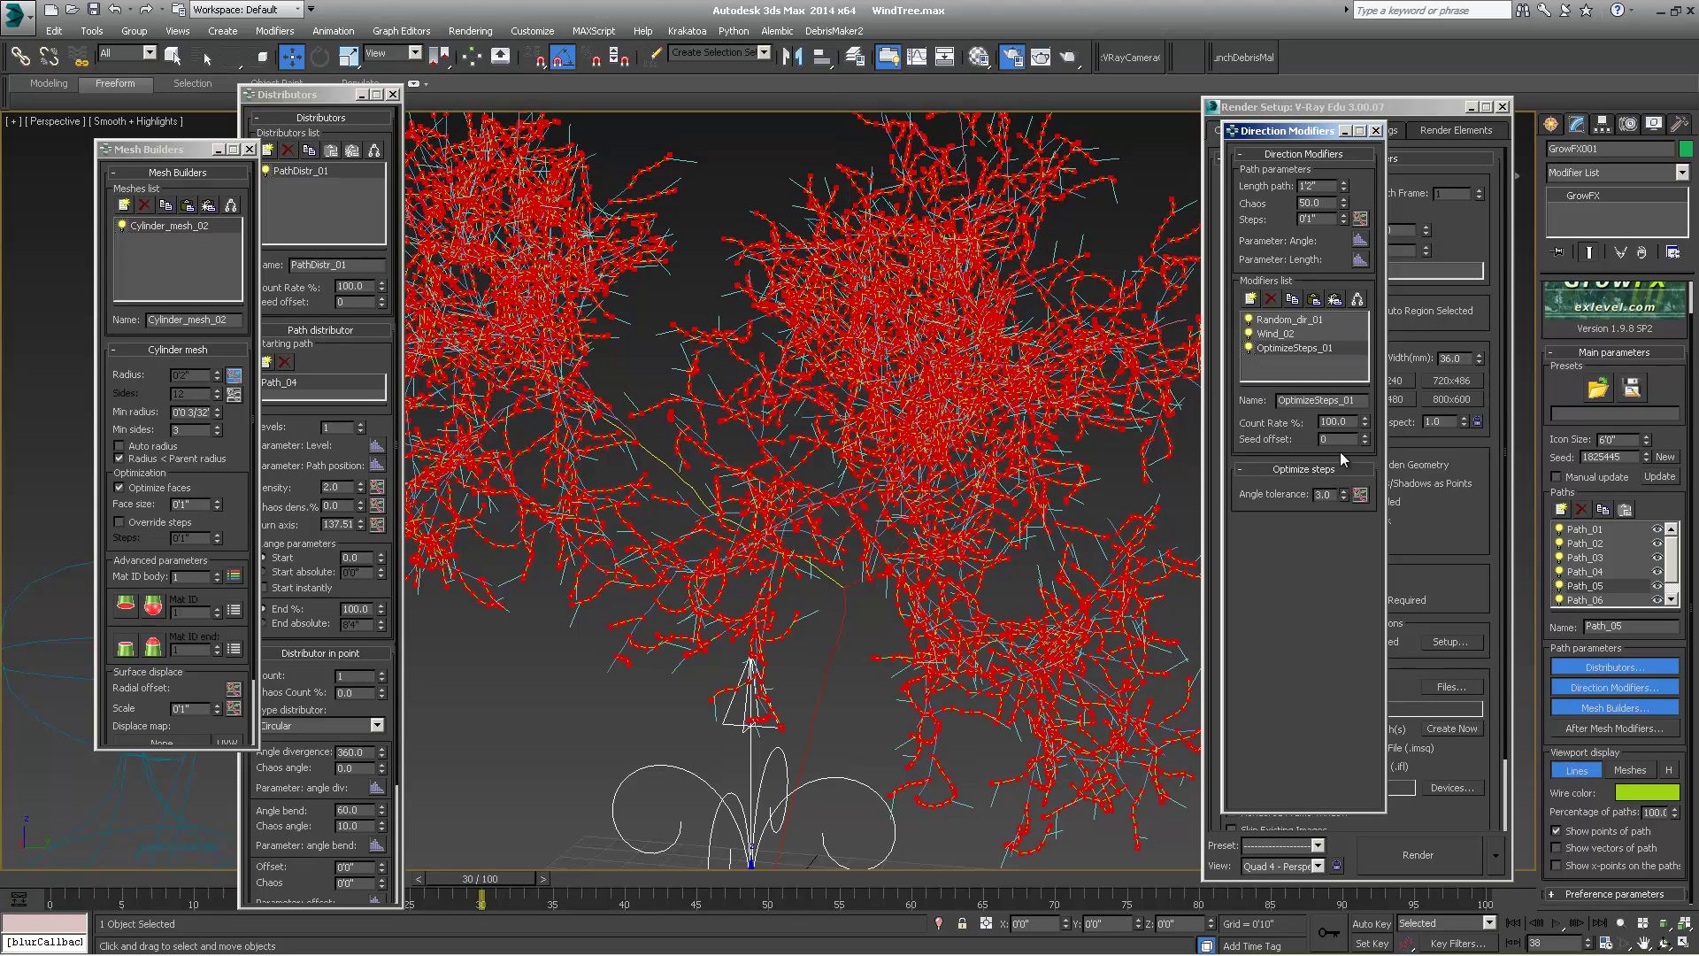
{"action": "left_click_drag", "start_coordinate": [1344, 497], "coordinate": [1309, 460]}
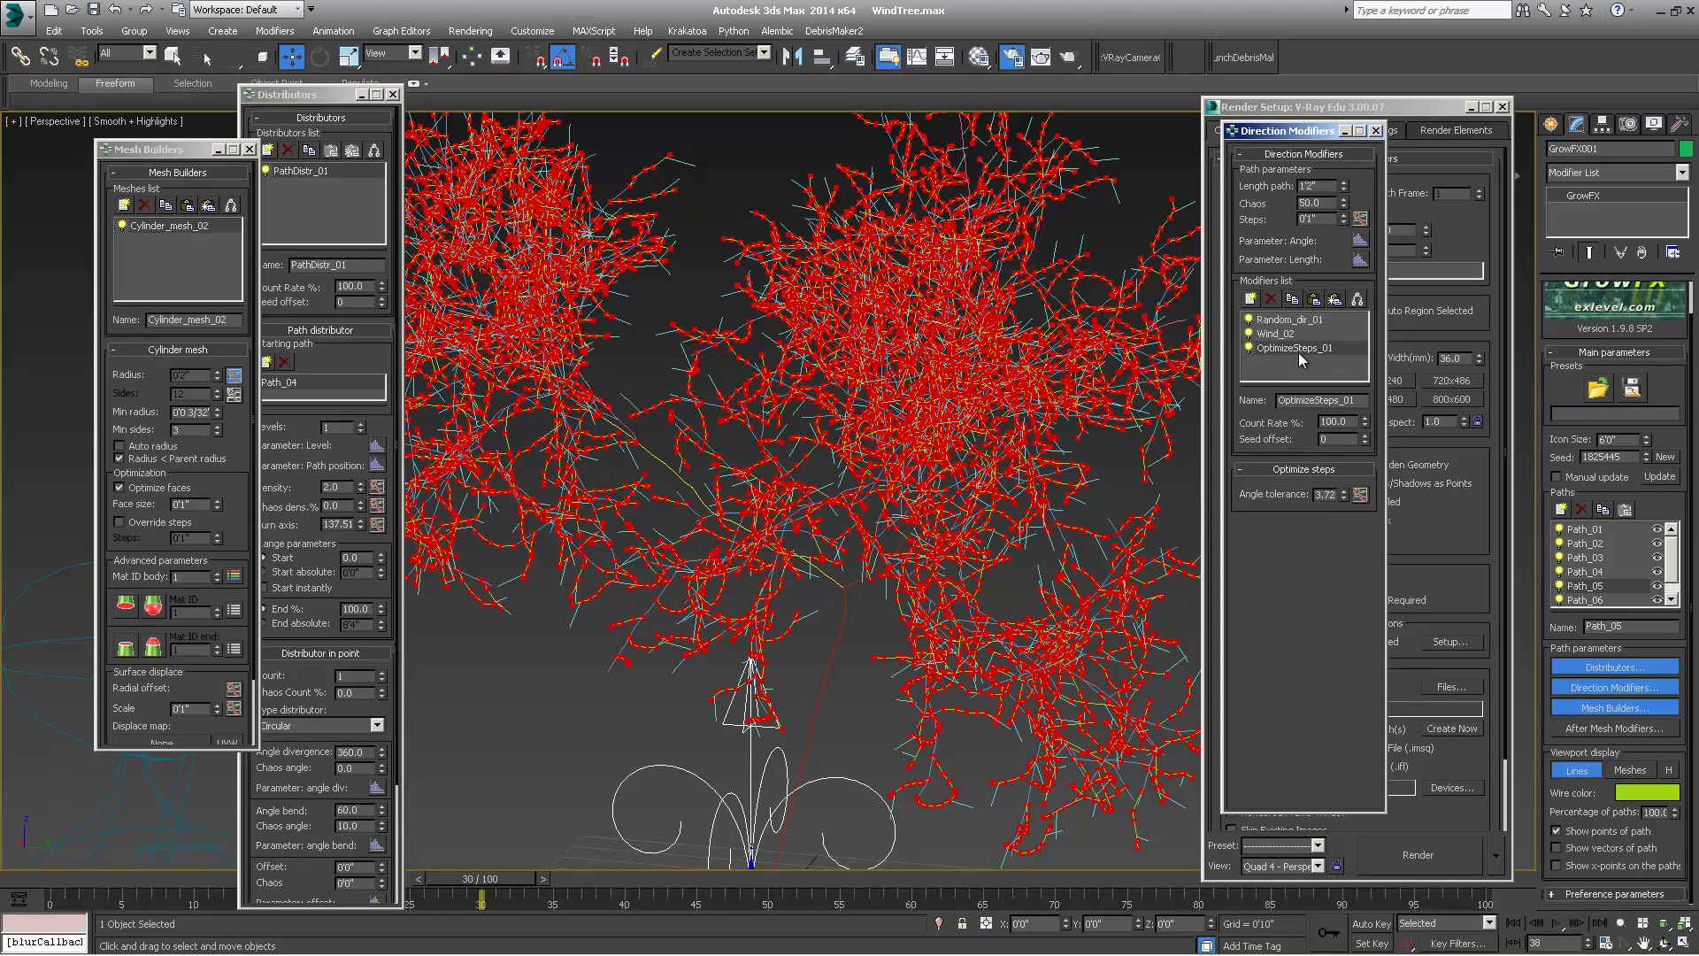
- Set the path steps of the leaf path, Path_06, to 0'3"
{"action": "left_click", "coordinate": [1581, 599]}
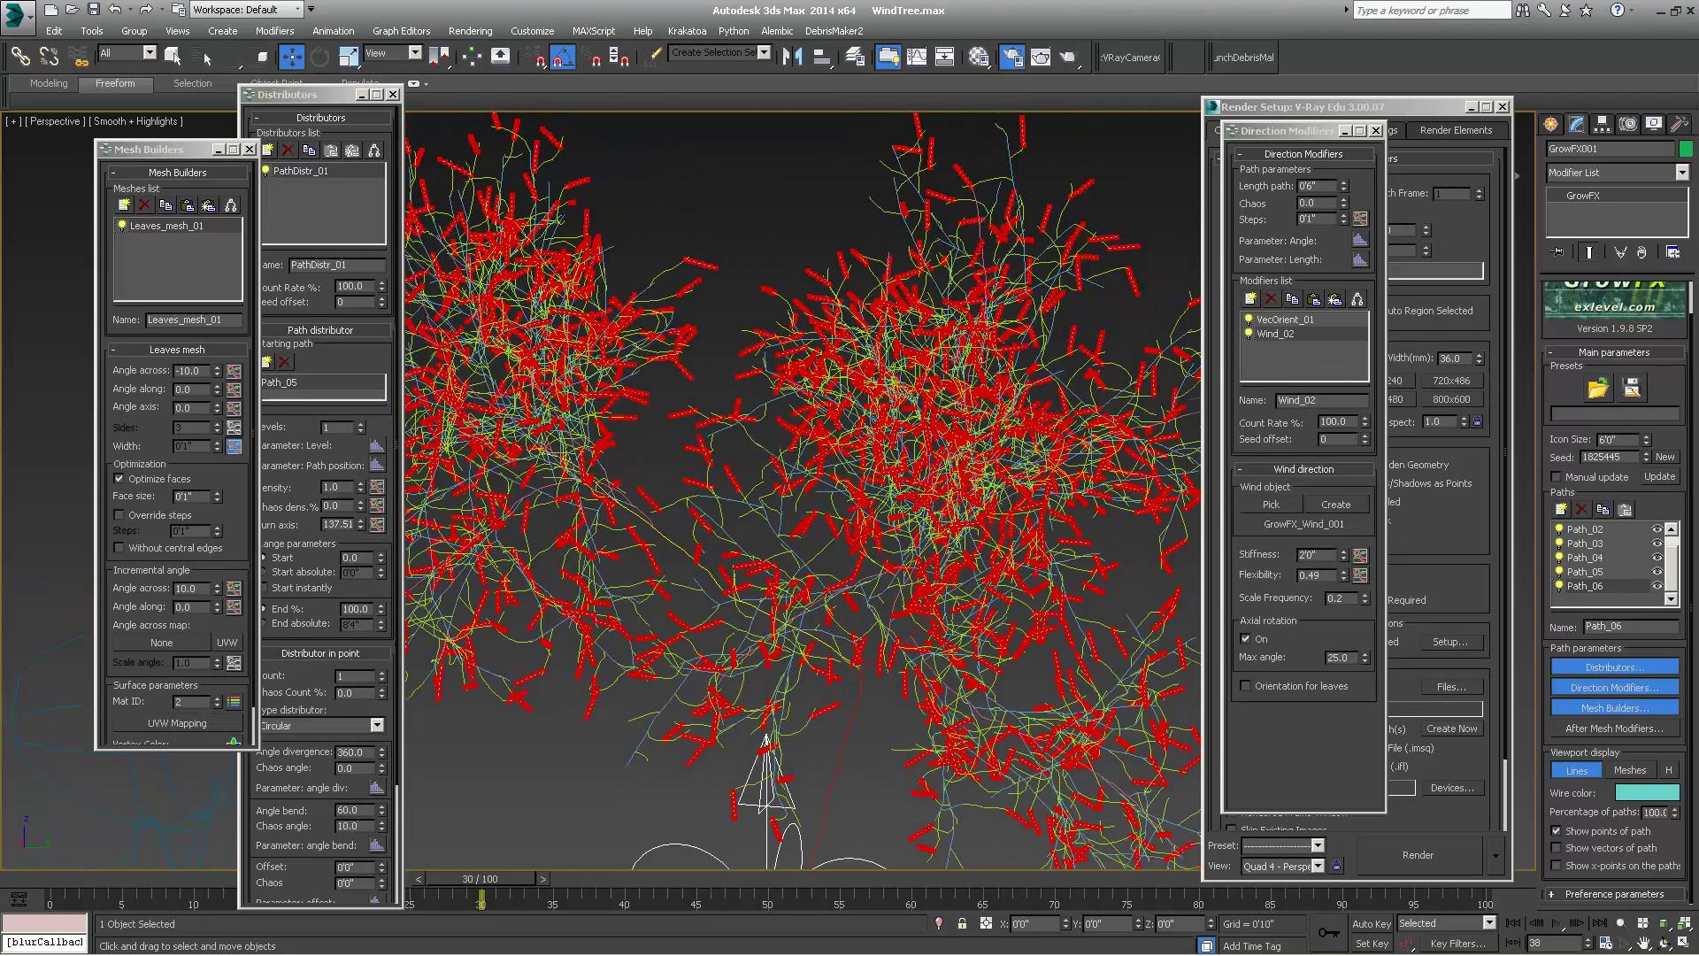
{"action": "left_click", "coordinate": [1306, 219]}
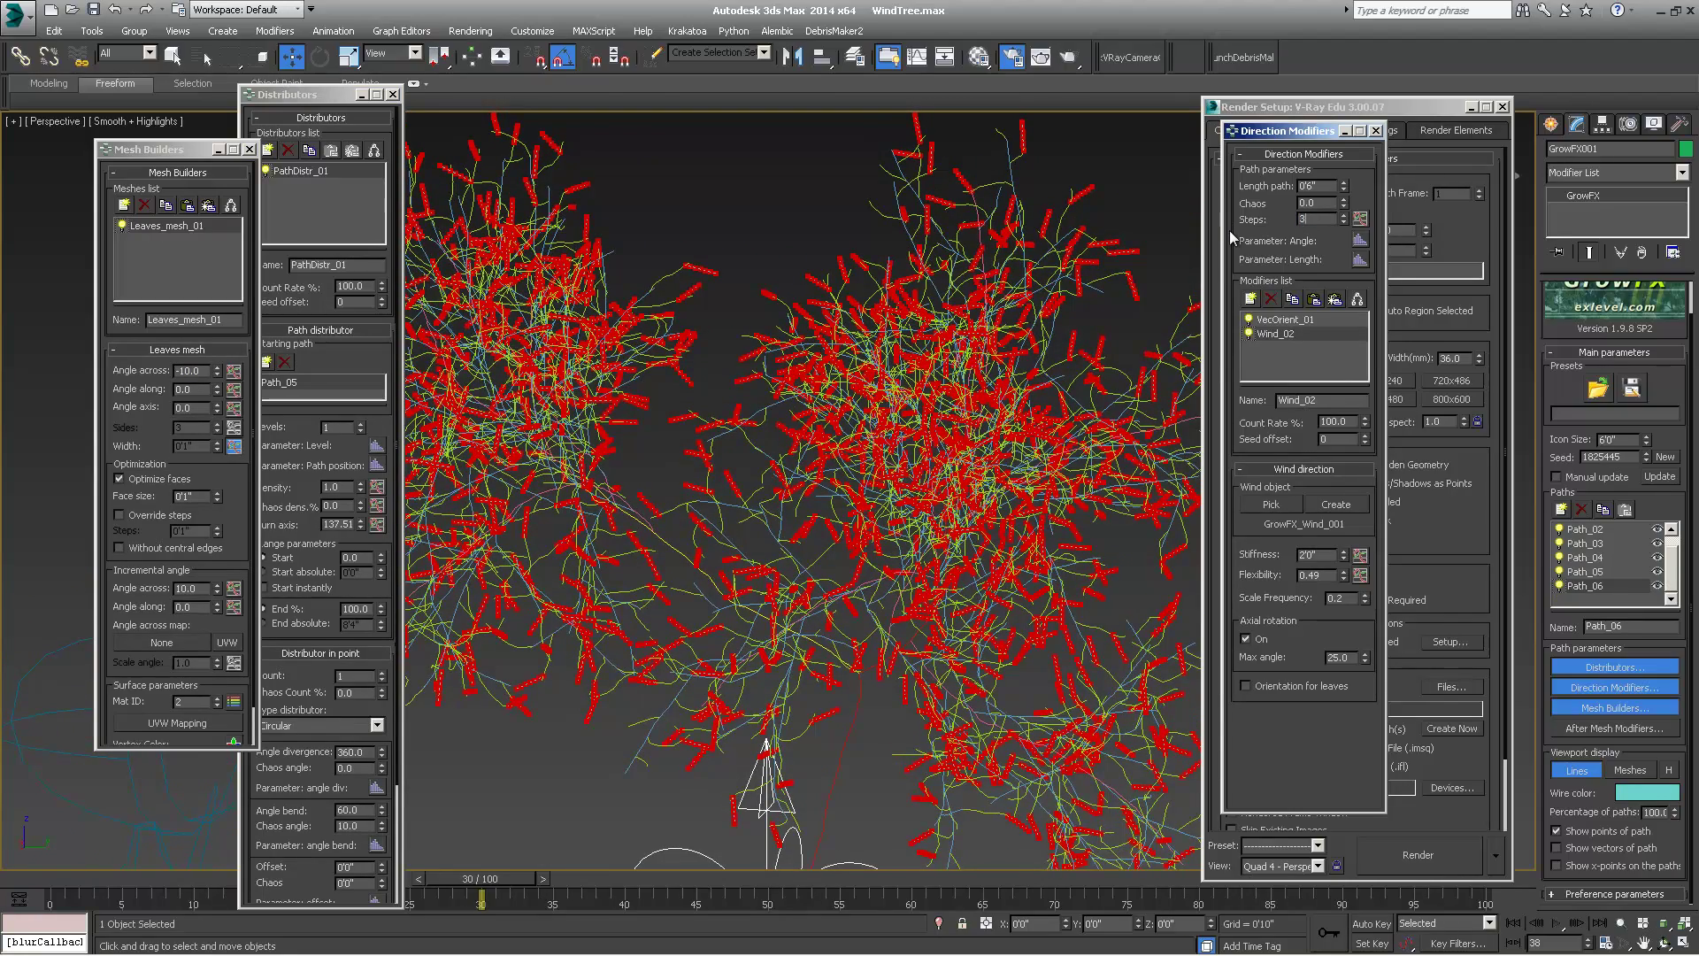
{"action": "type", "text": "3"}
{"action": "key", "text": "Return"}
{"action": "middle_click_drag", "start_coordinate": [972, 286], "coordinate": [939, 353]}
{"action": "scroll", "coordinate": [996, 325], "scroll_direction": "down", "scroll_amount": 3}
{"action": "scroll", "coordinate": [901, 414], "scroll_direction": "up", "scroll_amount": 3}
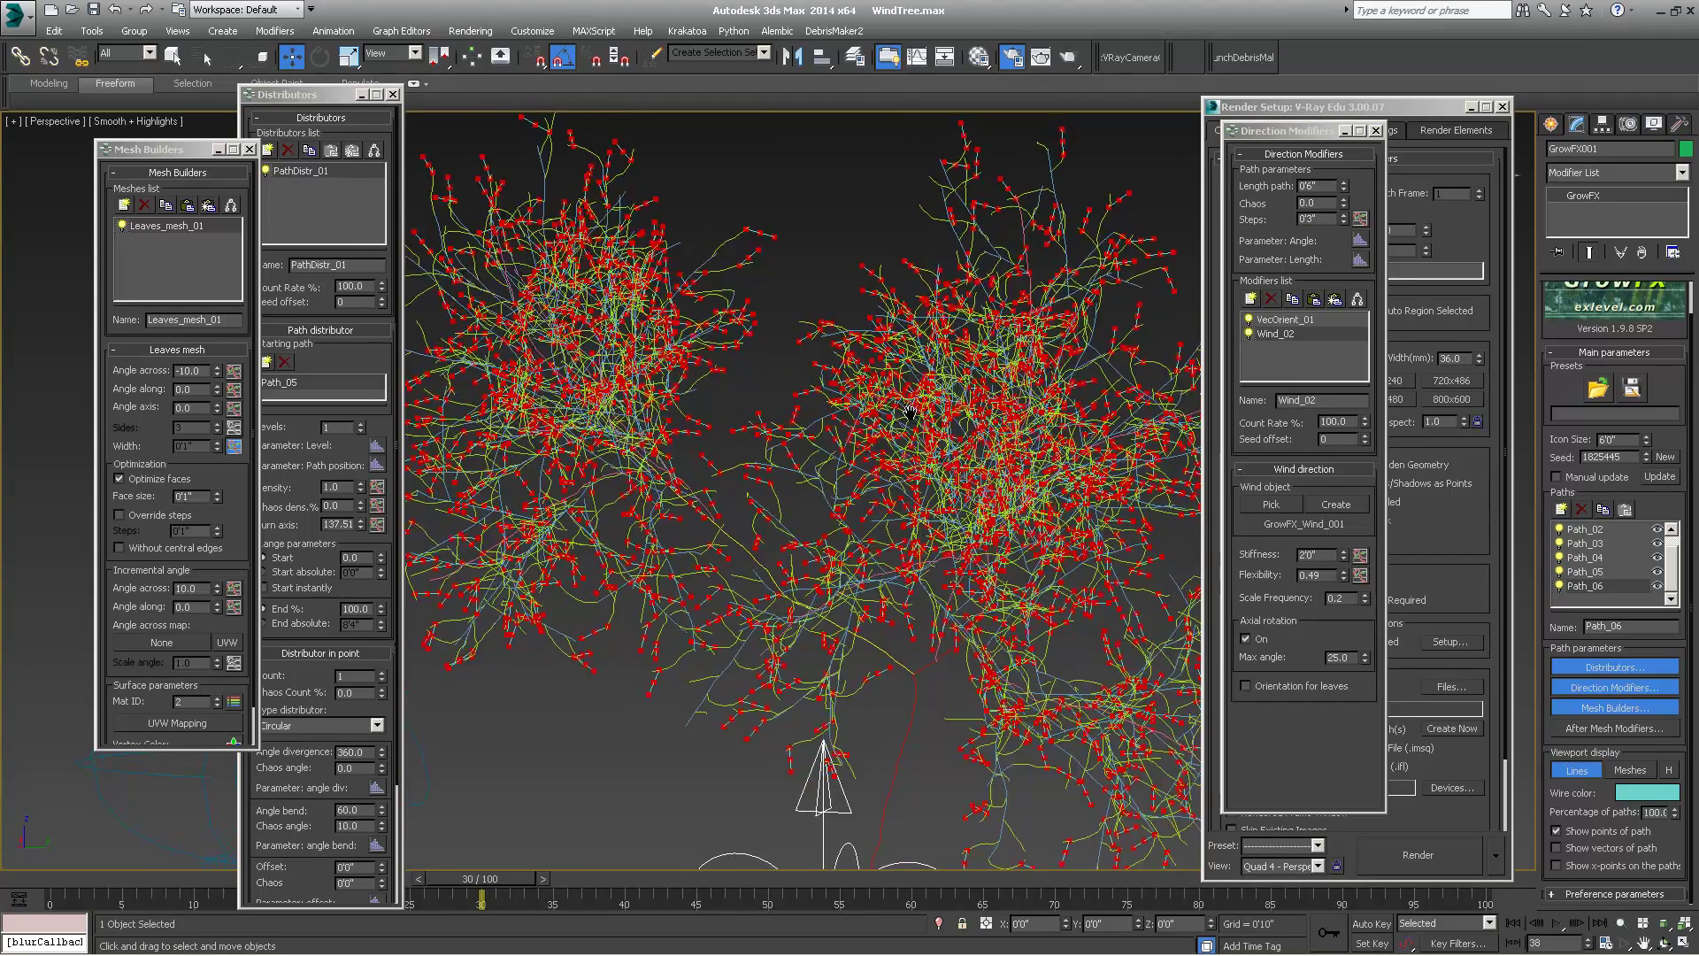
- Display the tree as meshes instead of path lines and frame its crown in the Perspective view
{"action": "middle_click_drag", "start_coordinate": [935, 431], "coordinate": [847, 447], "text": "alt"}
{"action": "left_click", "coordinate": [1630, 770]}
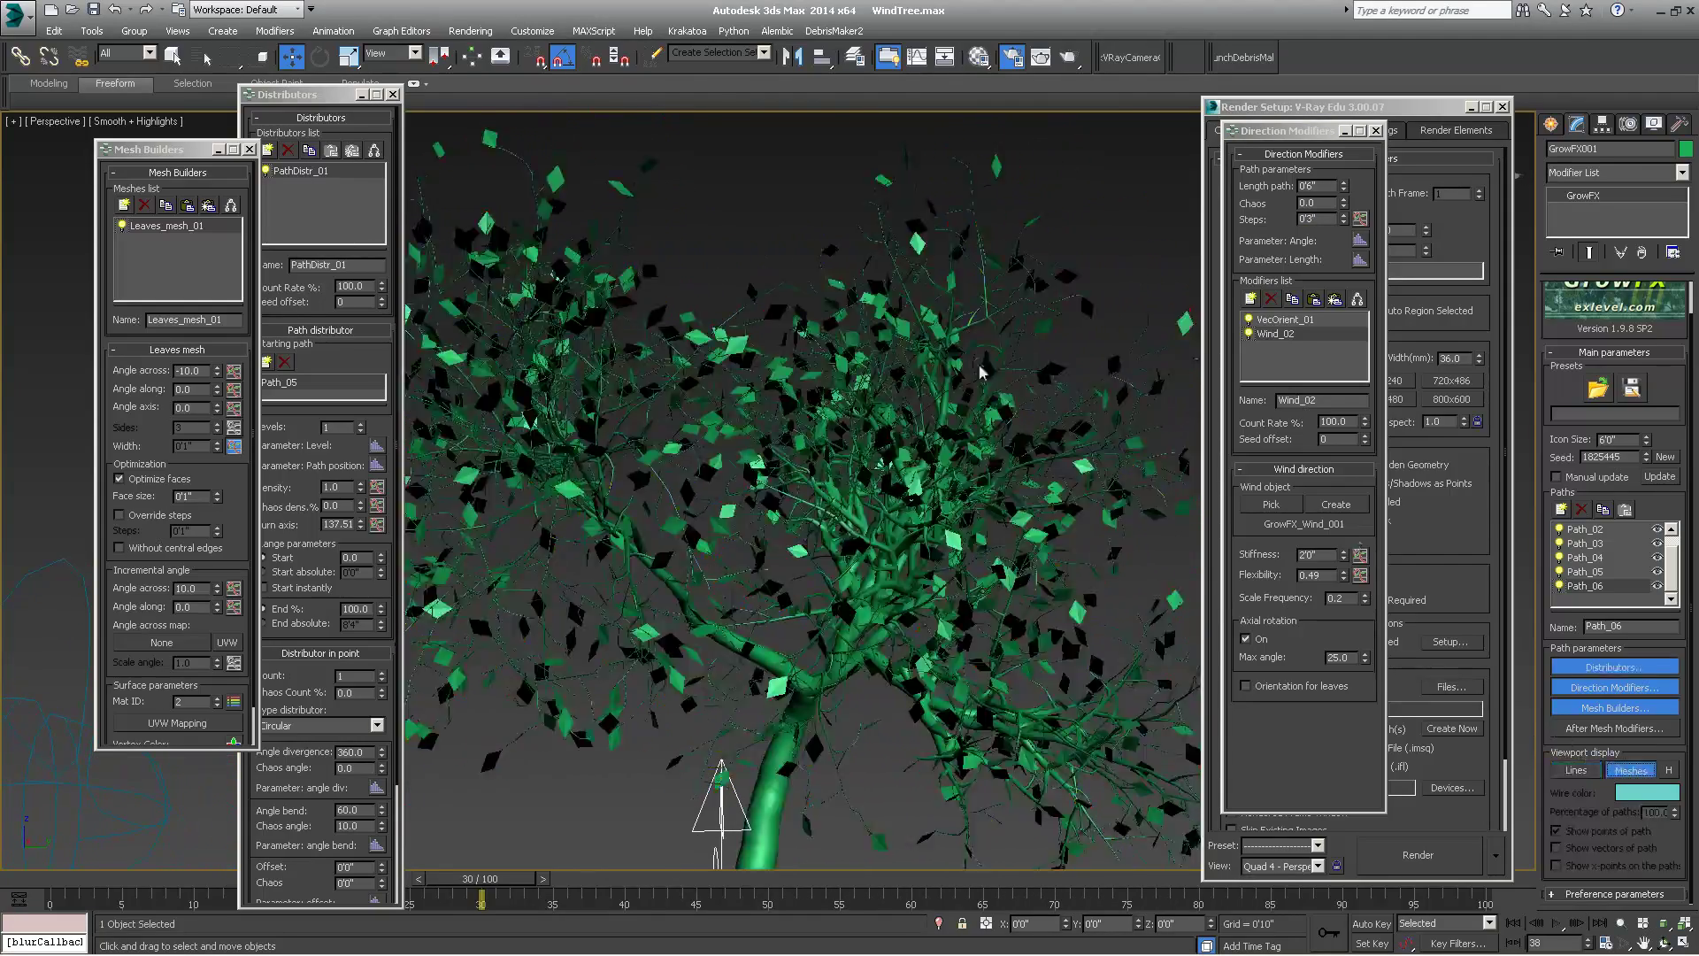
{"action": "middle_click_drag", "start_coordinate": [824, 378], "coordinate": [839, 387]}
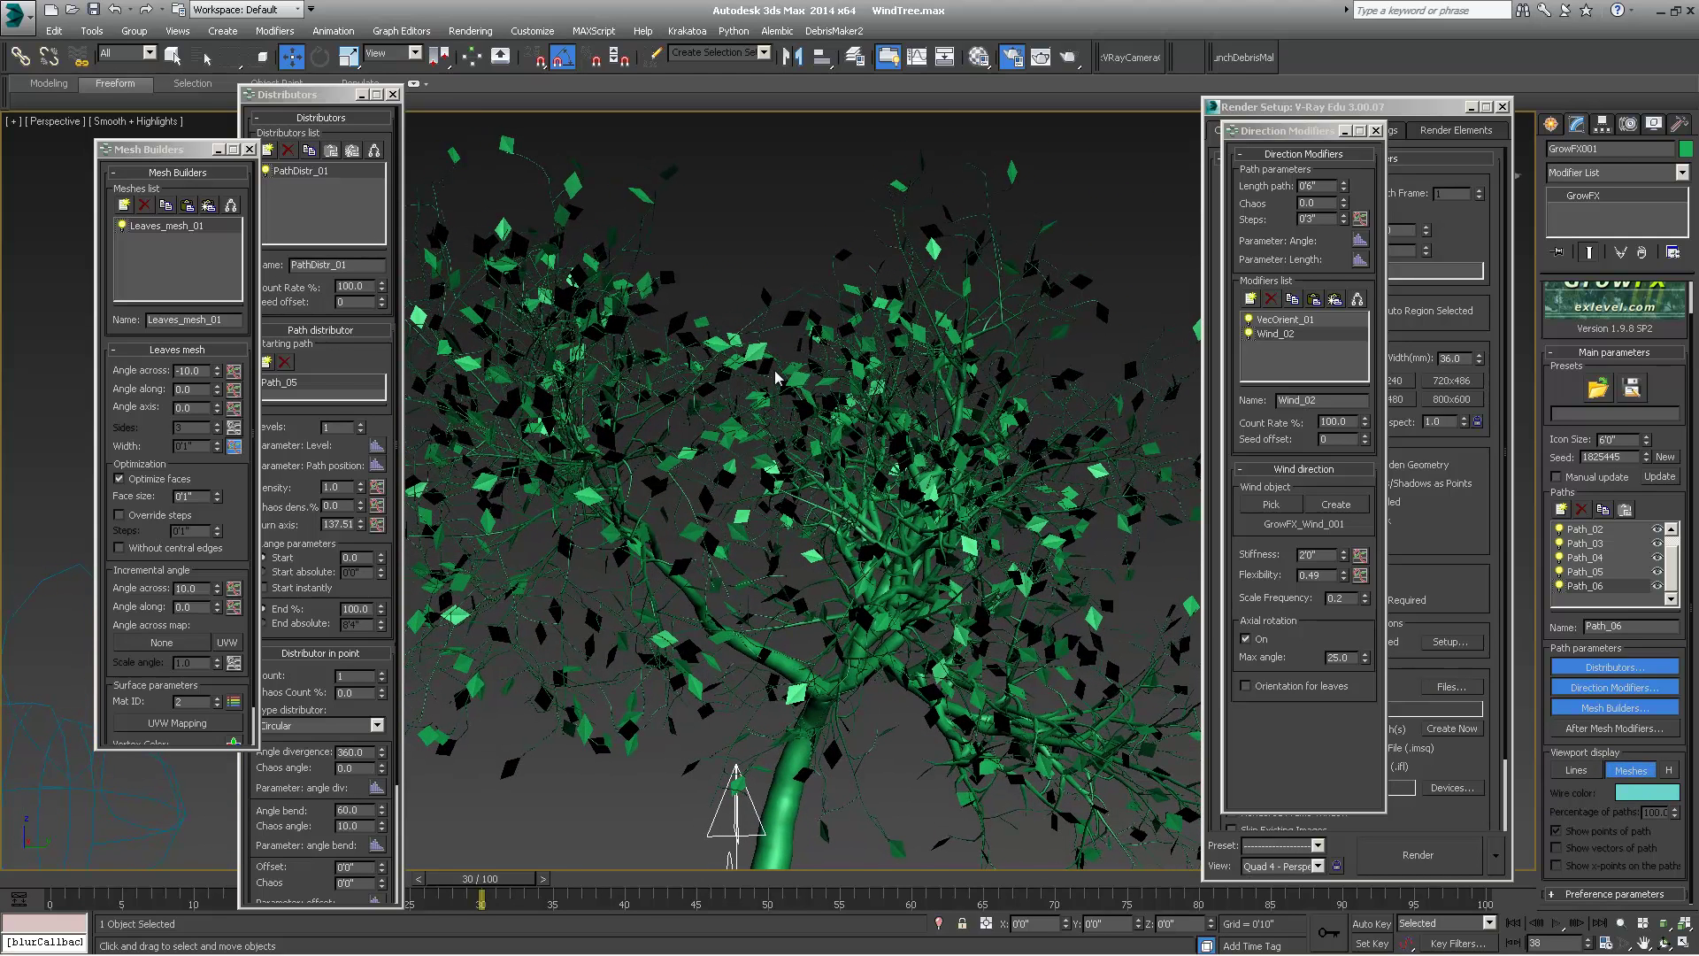
- Create a Perspective preview animation of the optimized tree, covering the active time segment at 100 percent output size
{"action": "left_click", "coordinate": [92, 31]}
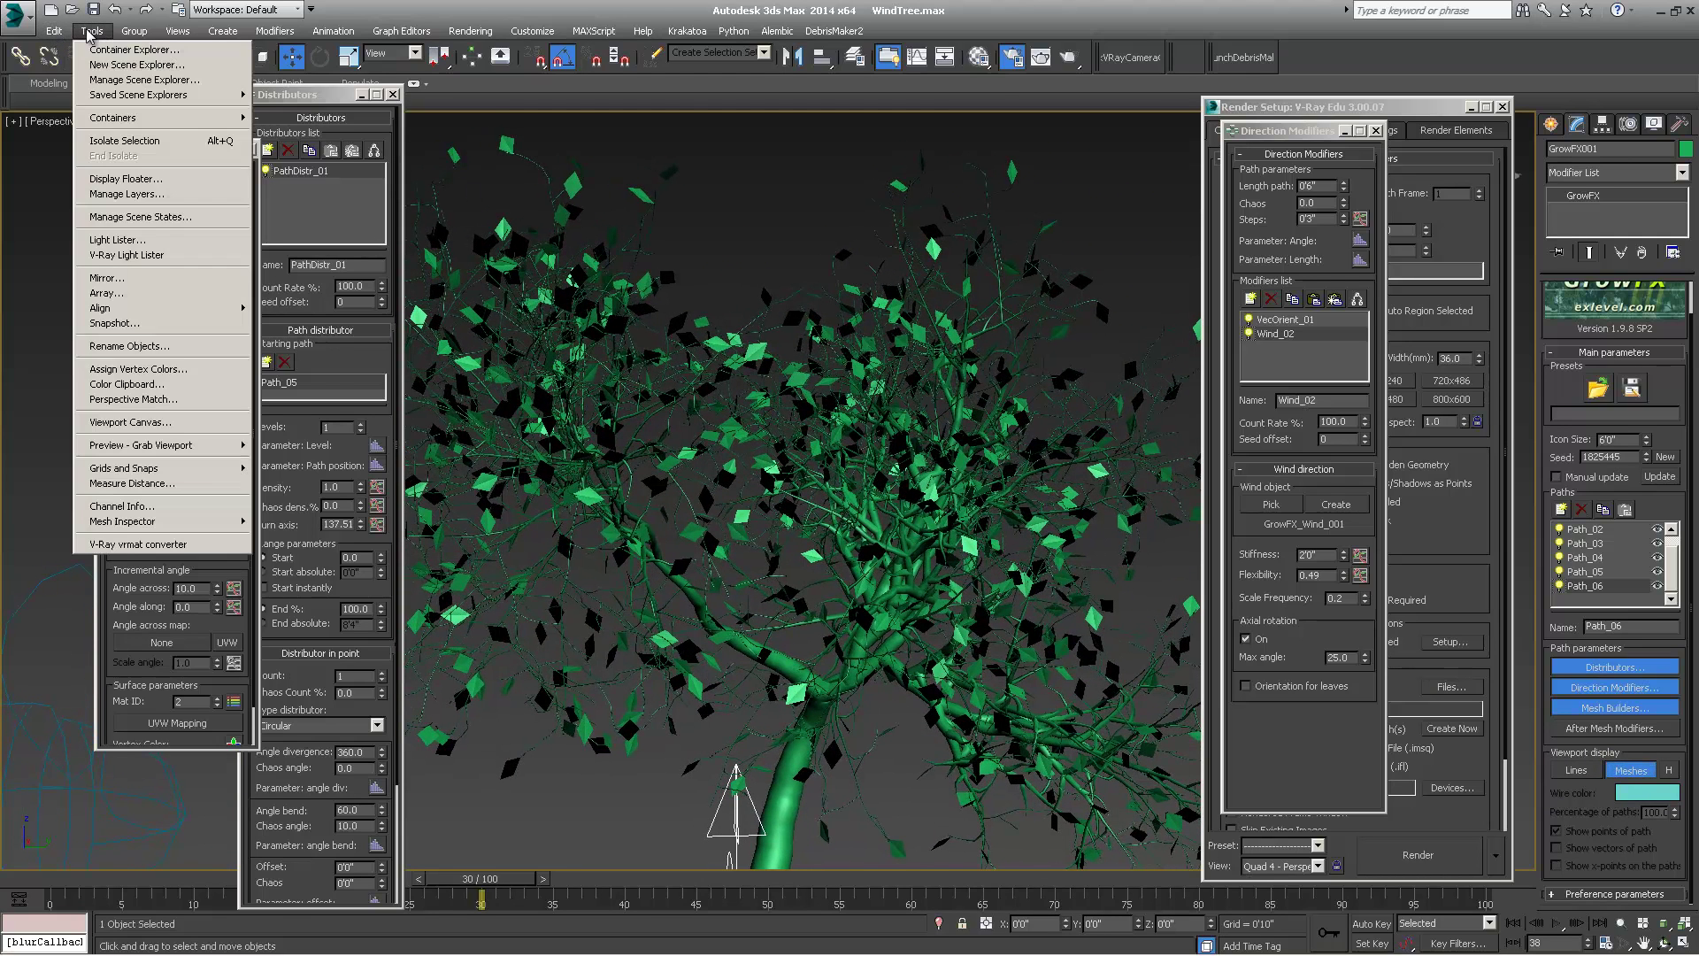
{"action": "mouse_move", "coordinate": [112, 456]}
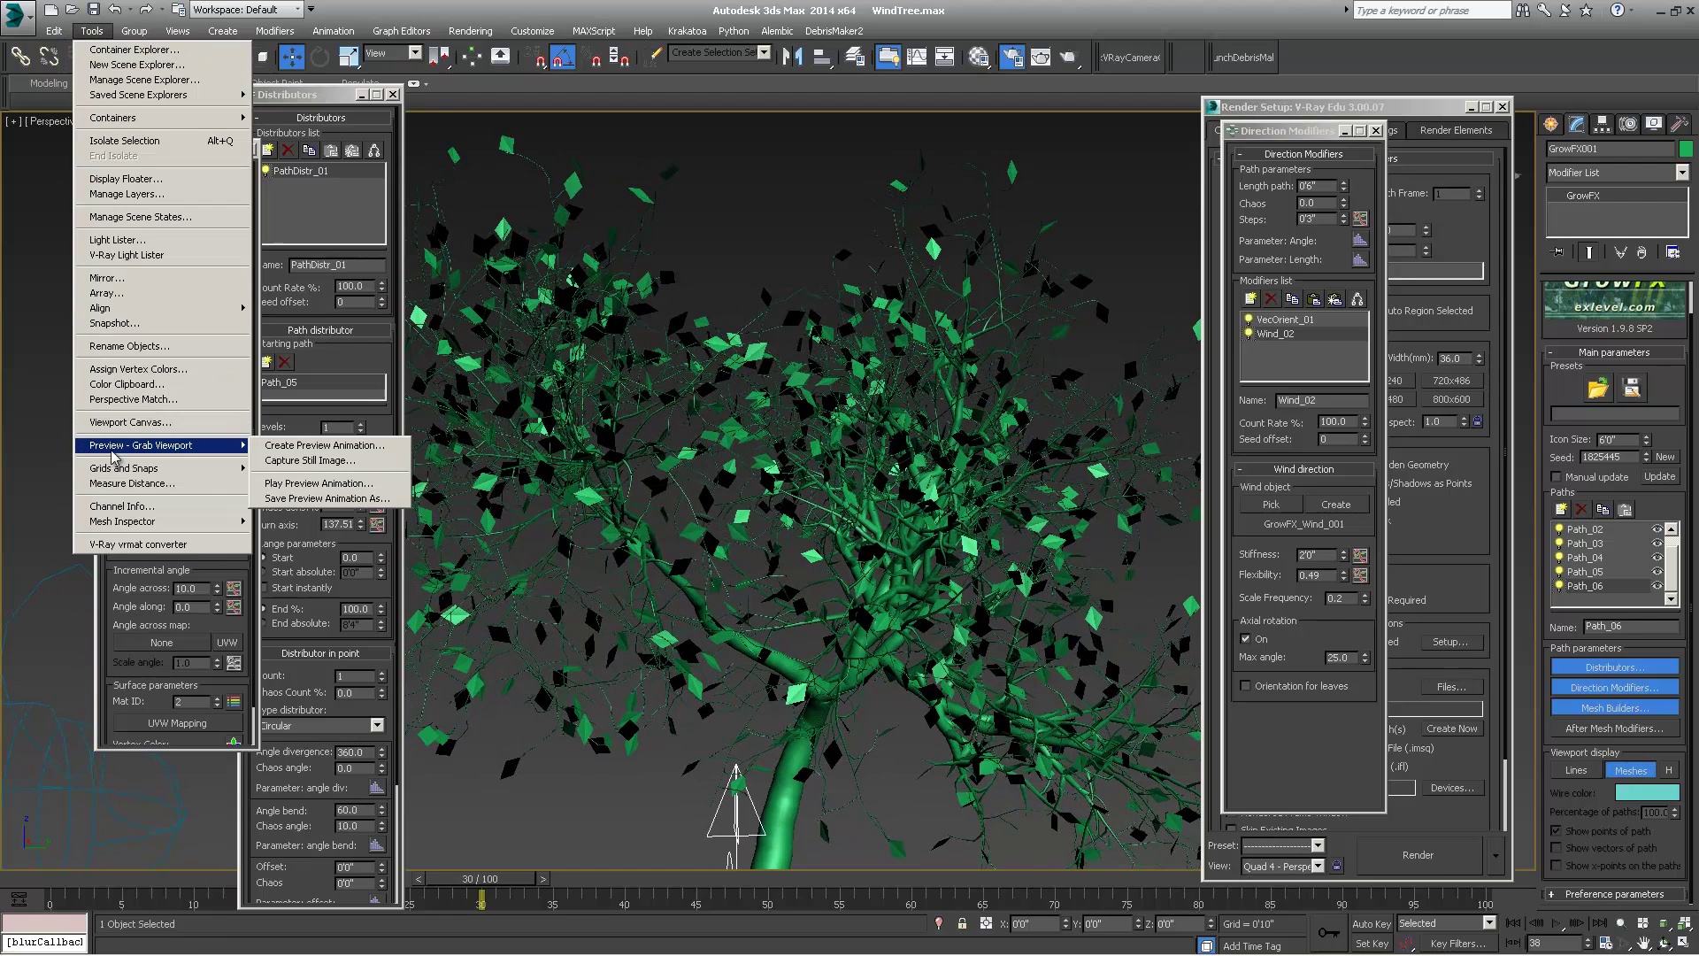
{"action": "left_click", "coordinate": [315, 447]}
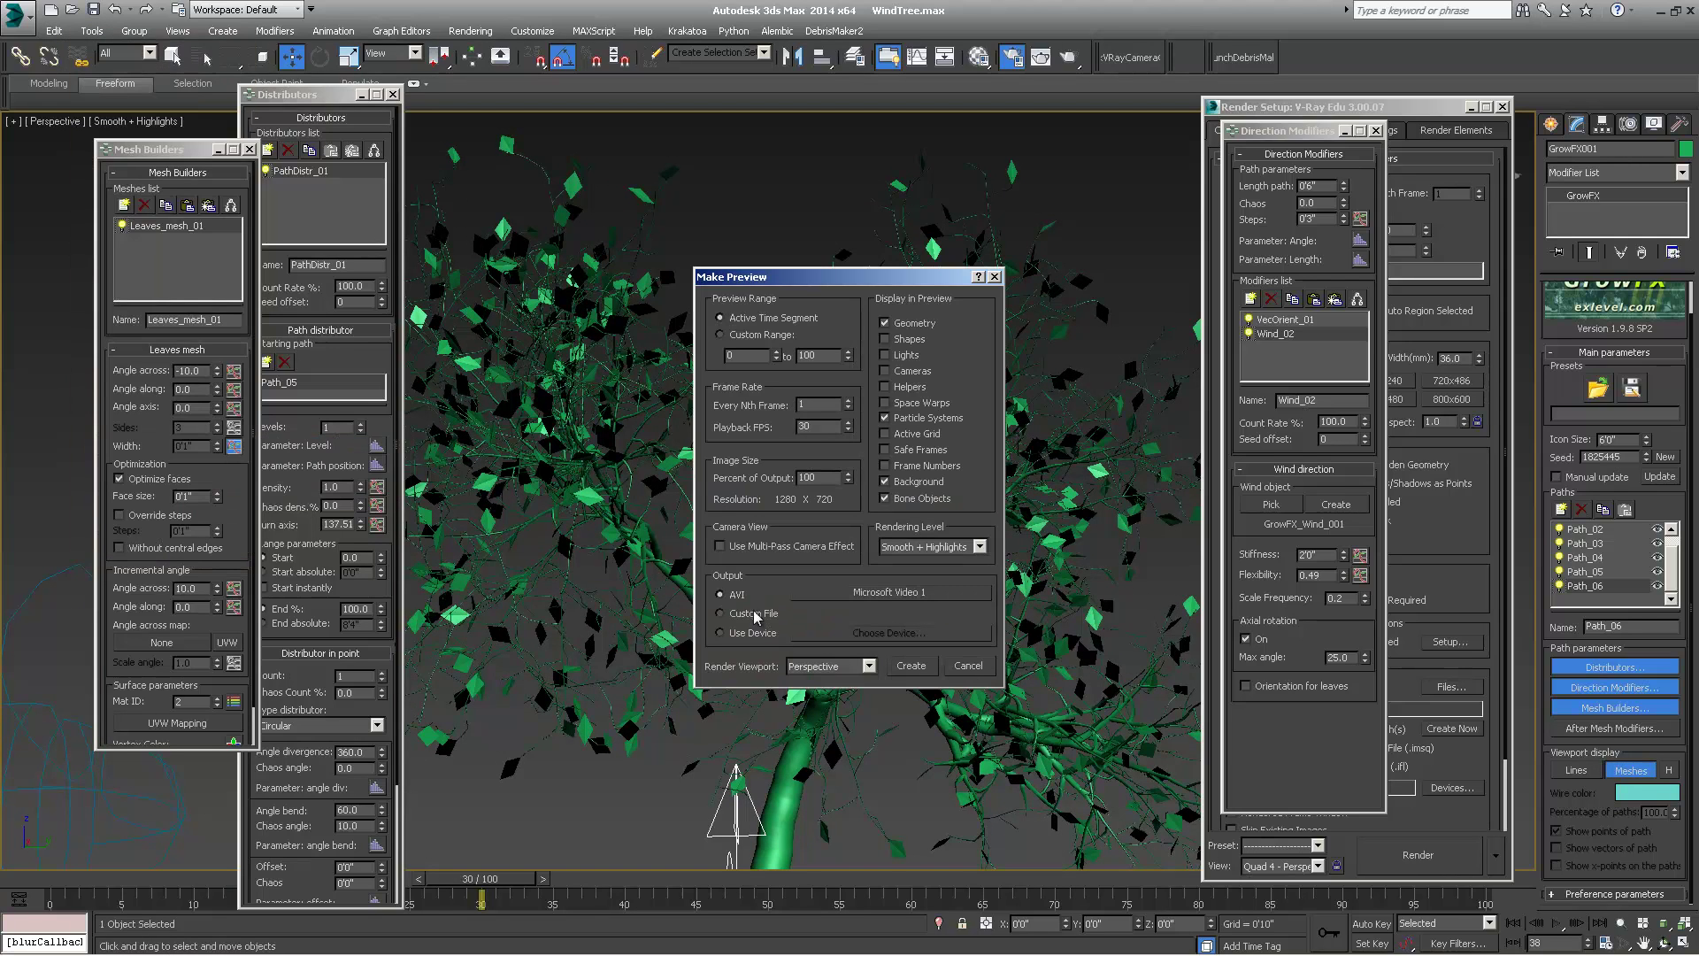
{"action": "left_click", "coordinate": [922, 670]}
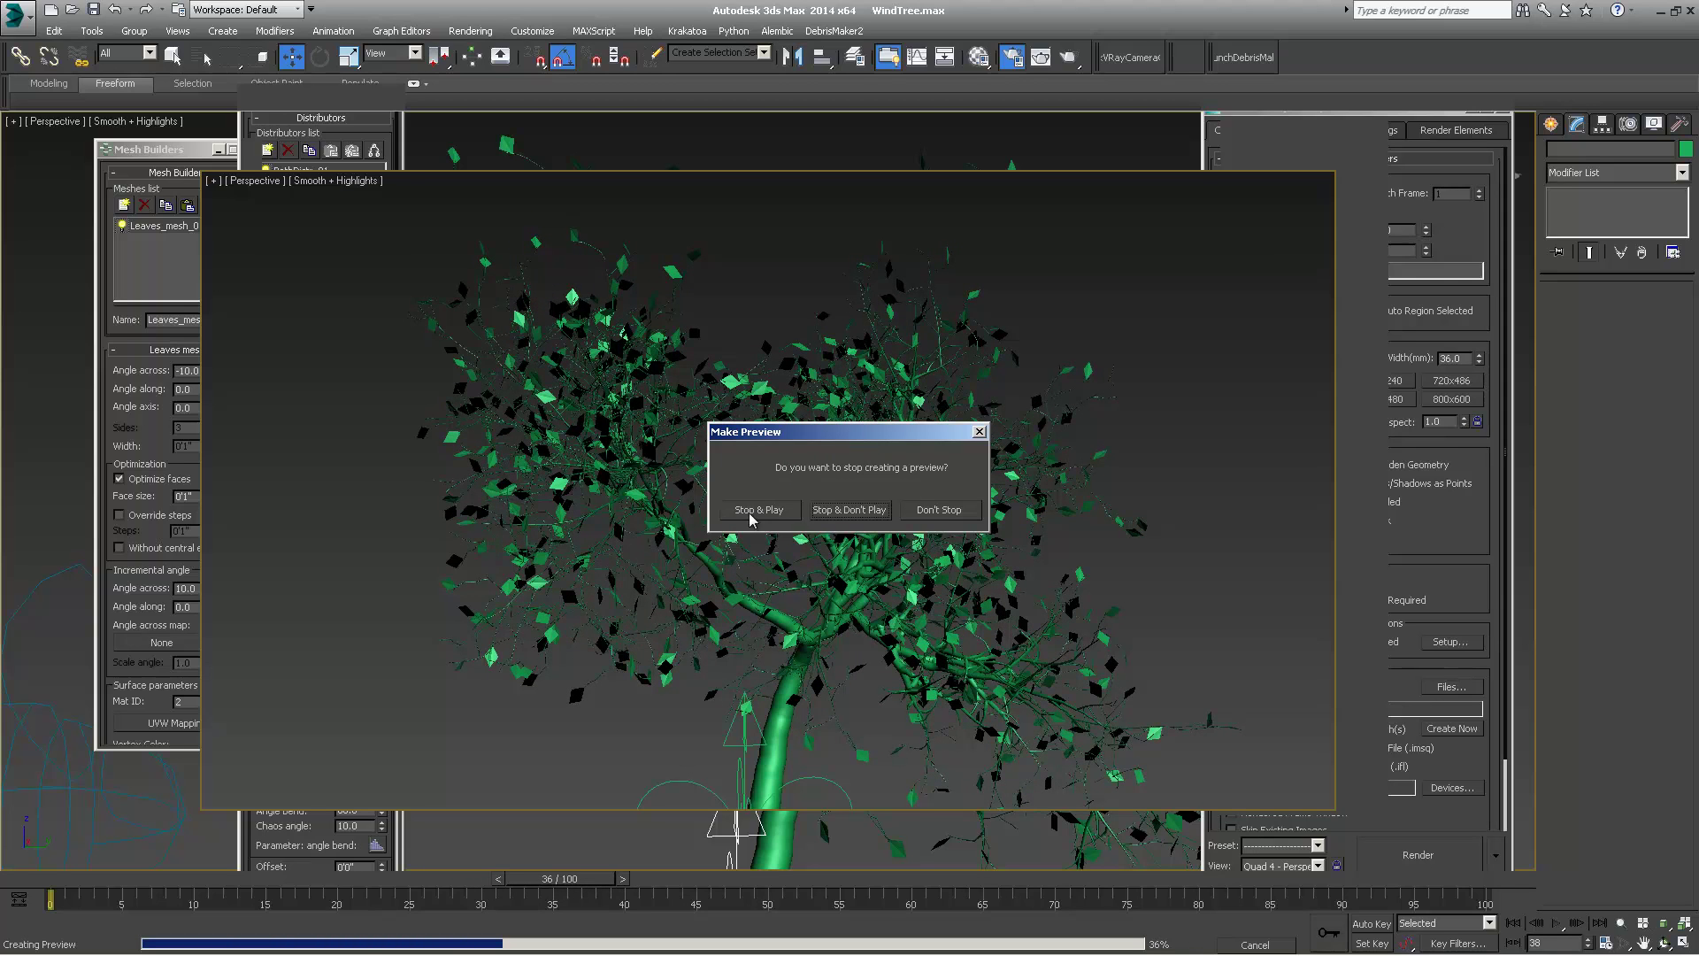
- Stop creating the preview, play the captured part to check the optimized tree's motion, and close the media player
{"action": "left_click", "coordinate": [753, 510]}
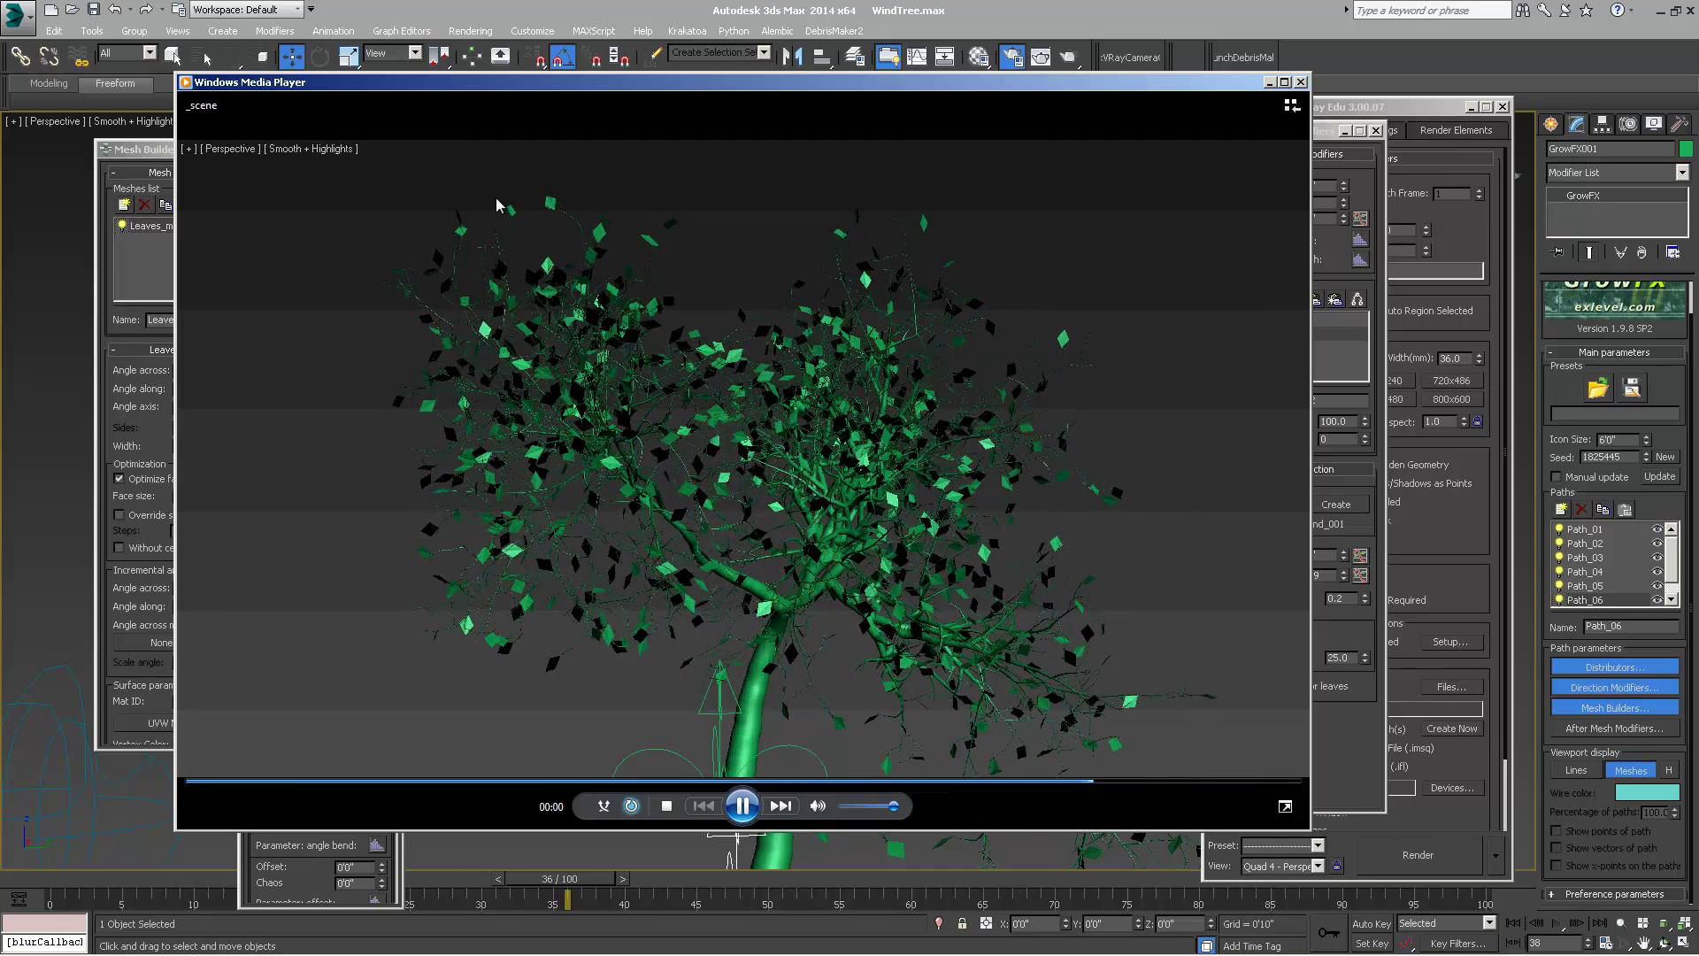
{"action": "left_click", "coordinate": [748, 807]}
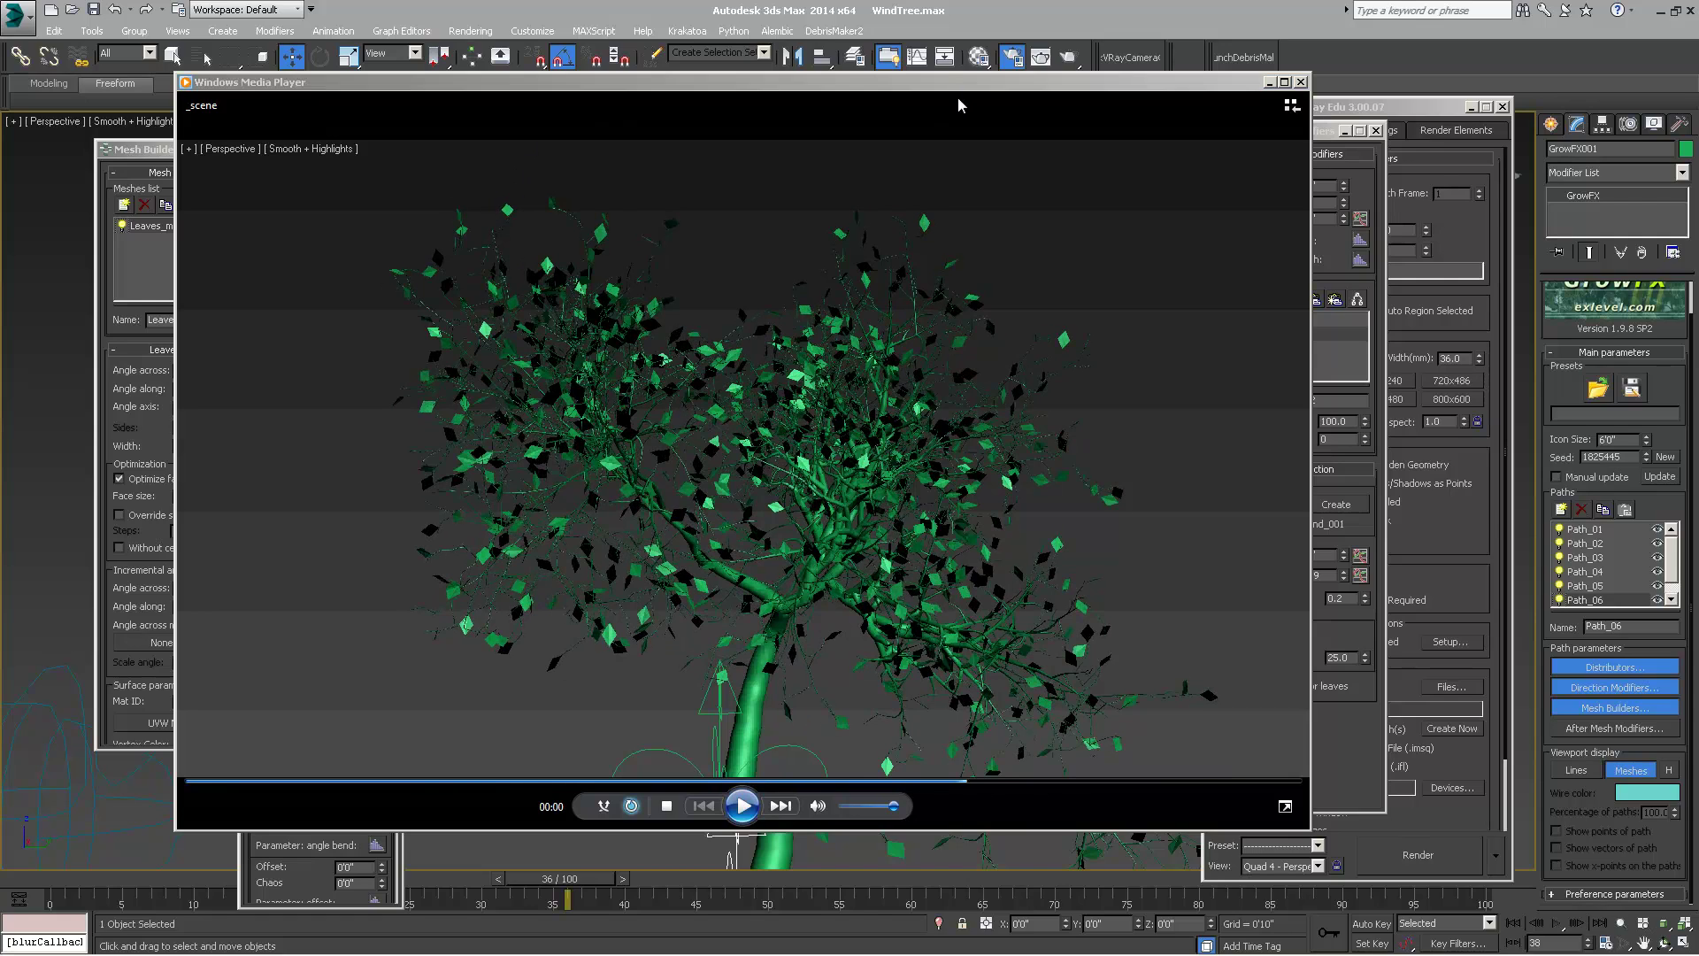
{"action": "left_click_drag", "start_coordinate": [963, 87], "coordinate": [929, 99]}
{"action": "left_click", "coordinate": [1267, 94]}
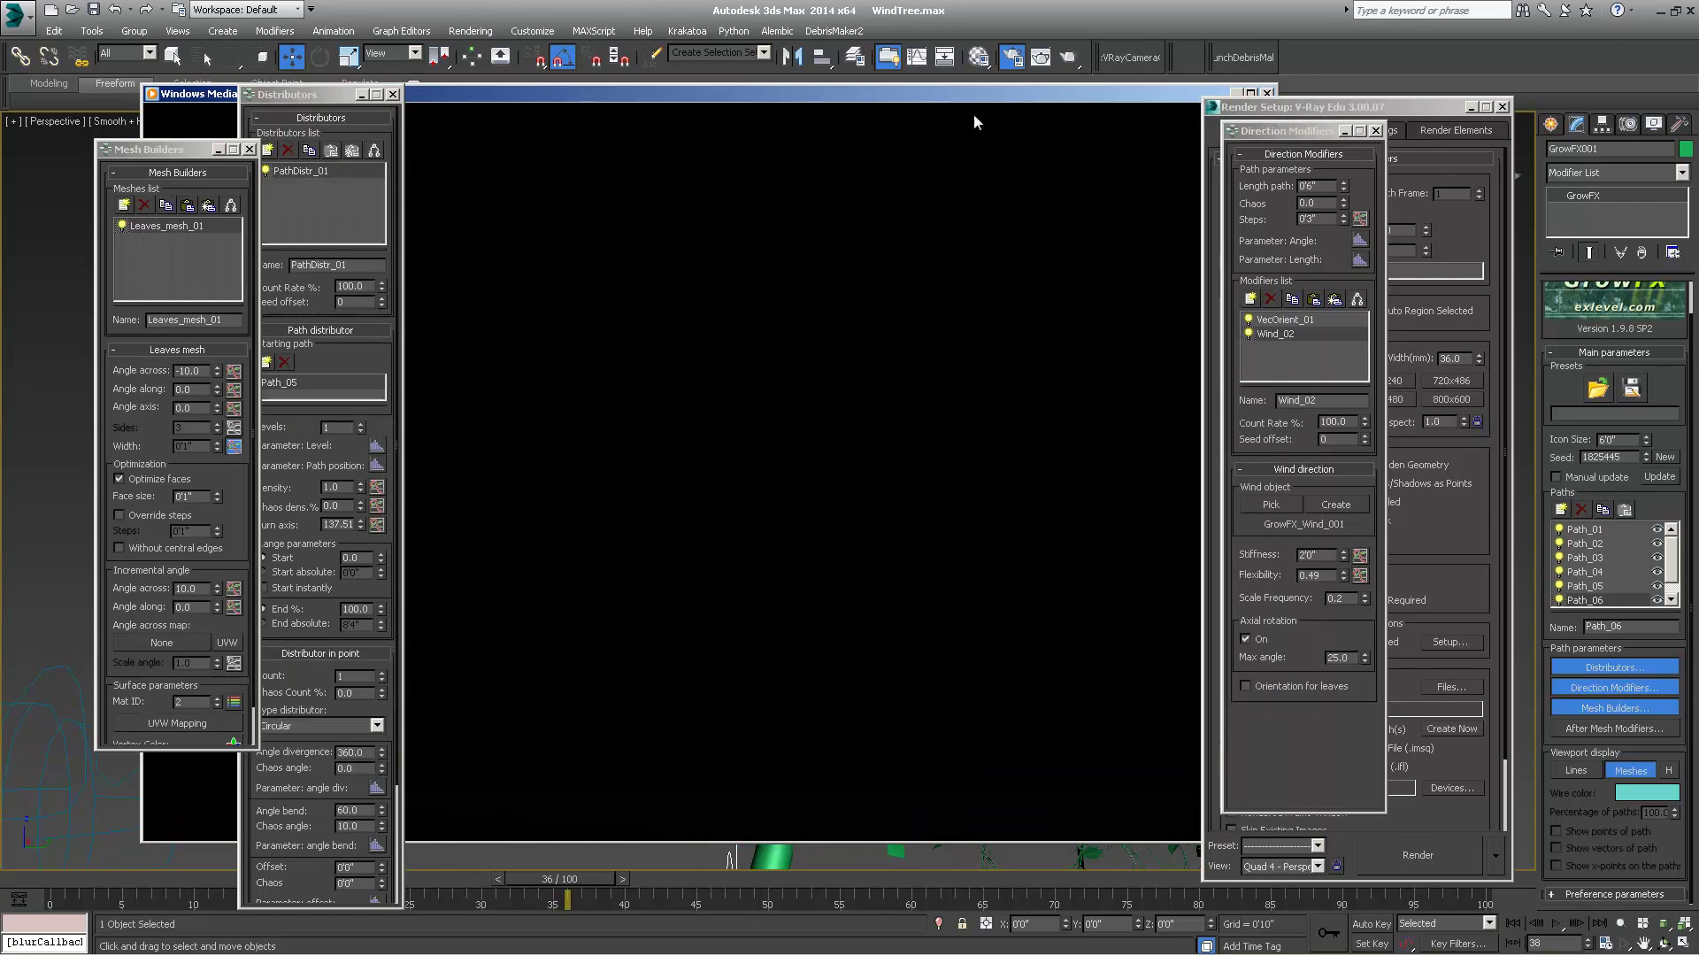
- Select the wind helper to examine its parameters beside the whole tree, and reselect the GrowFX tree
{"action": "scroll", "coordinate": [835, 629], "scroll_direction": "down", "scroll_amount": 6}
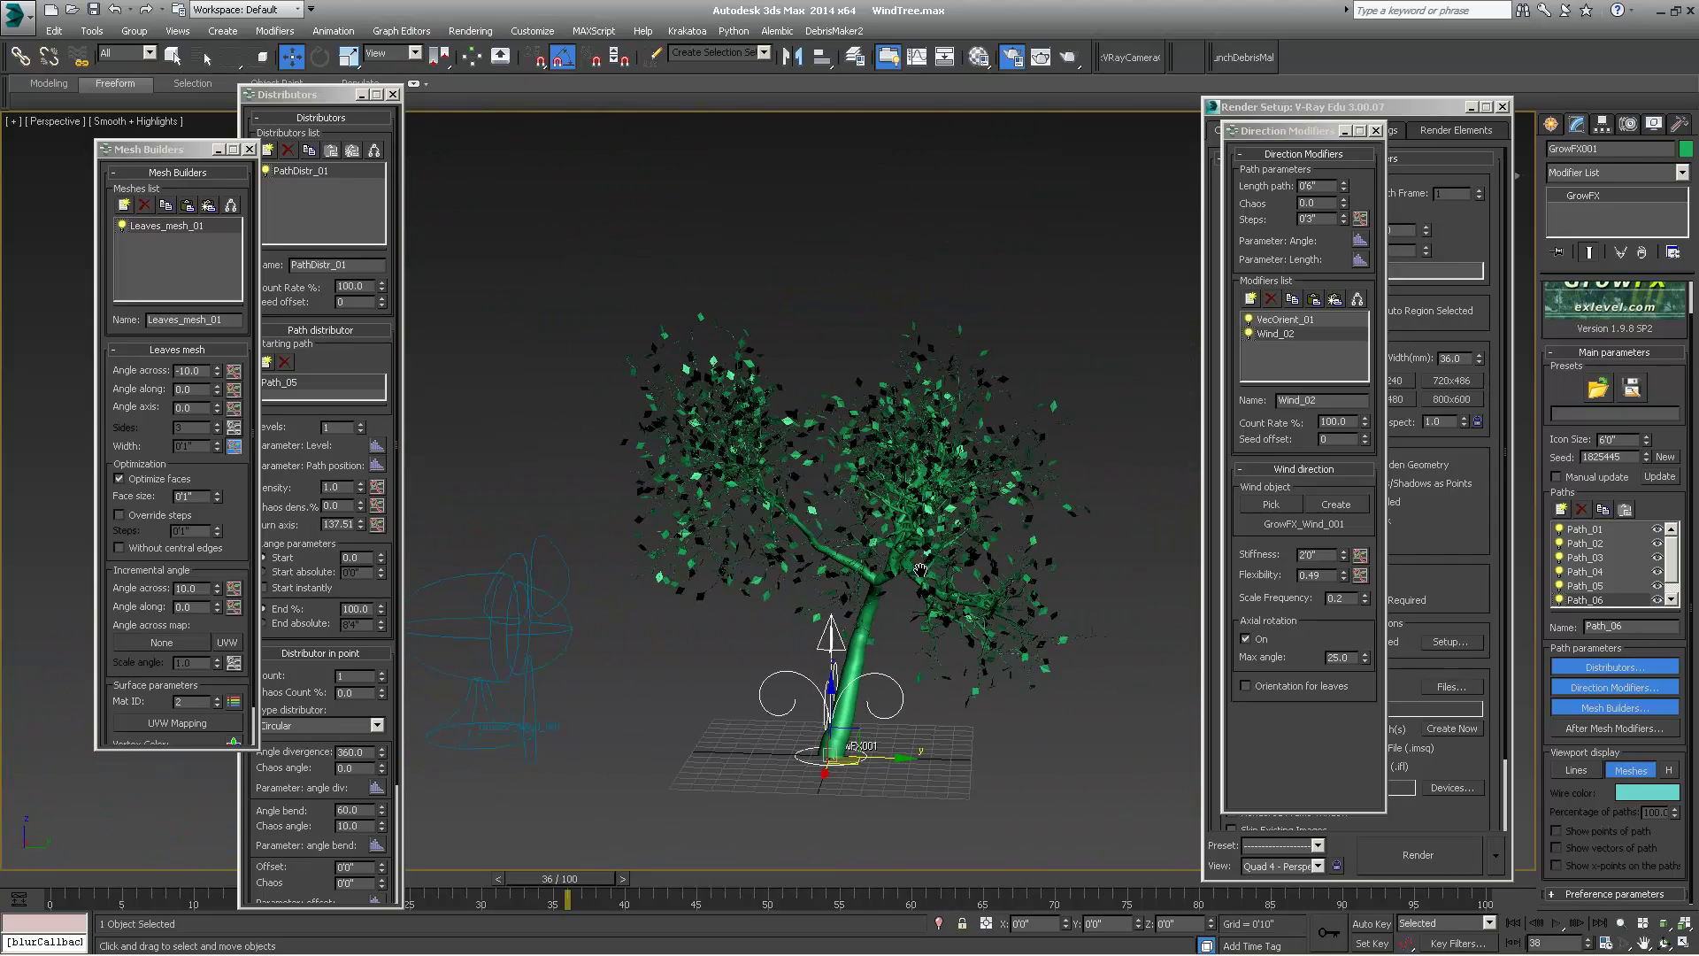
{"action": "middle_click_drag", "start_coordinate": [898, 584], "coordinate": [844, 602], "text": "alt"}
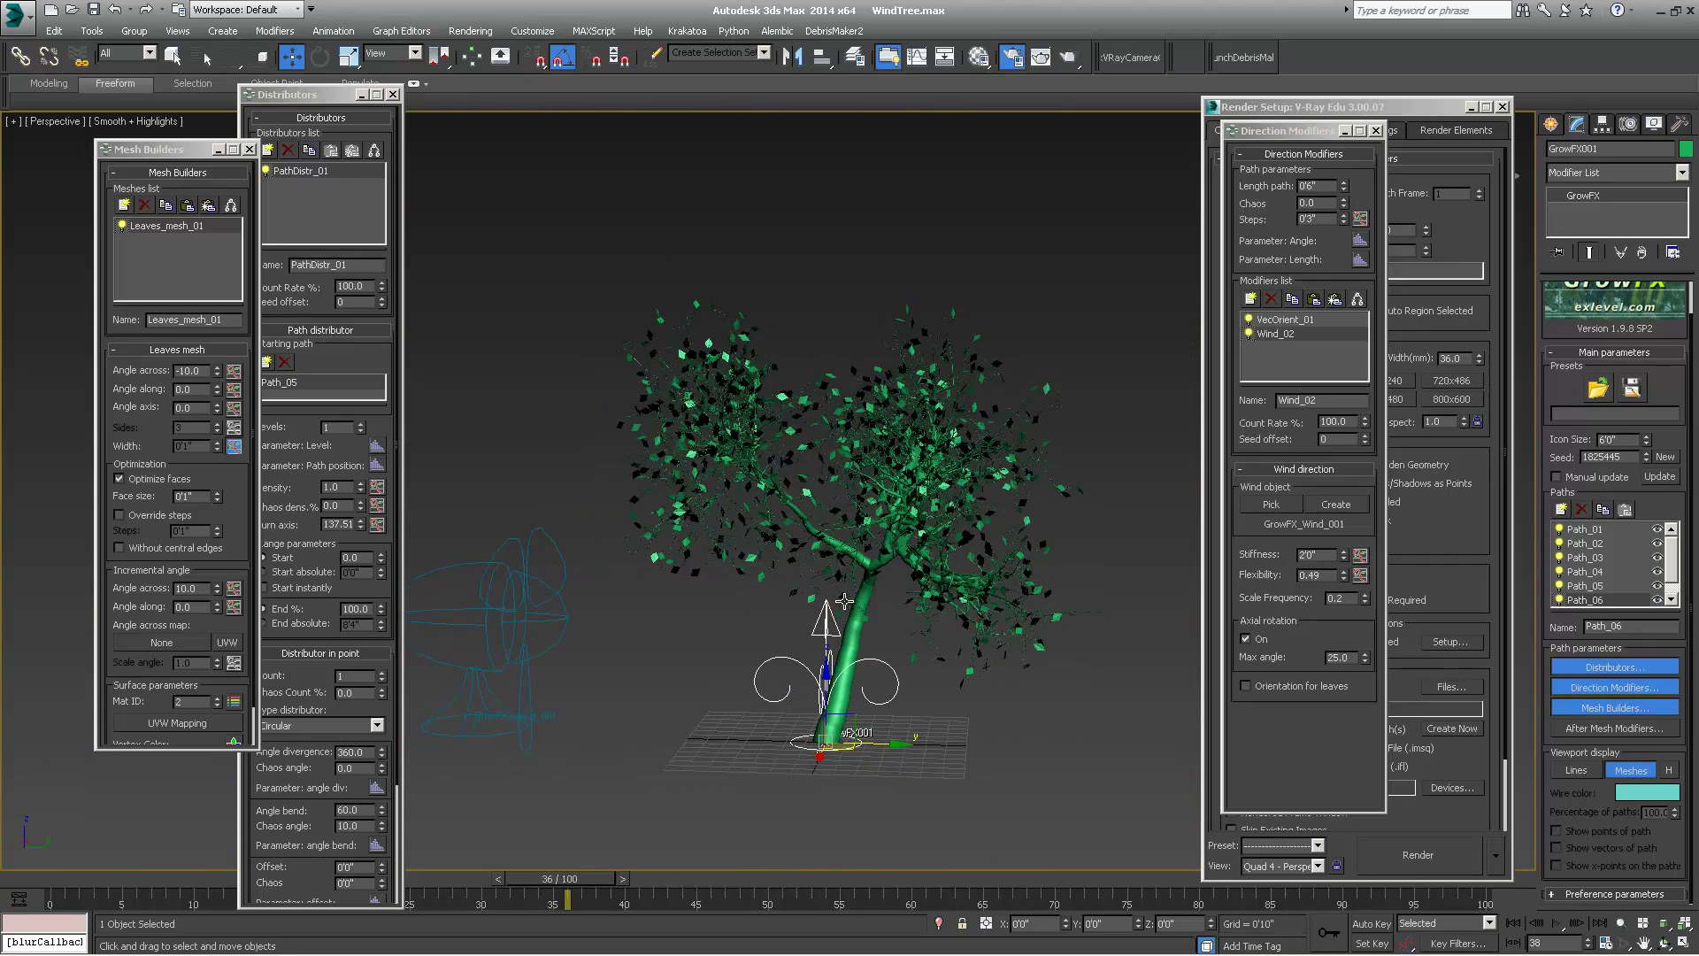
{"action": "left_click", "coordinate": [513, 577]}
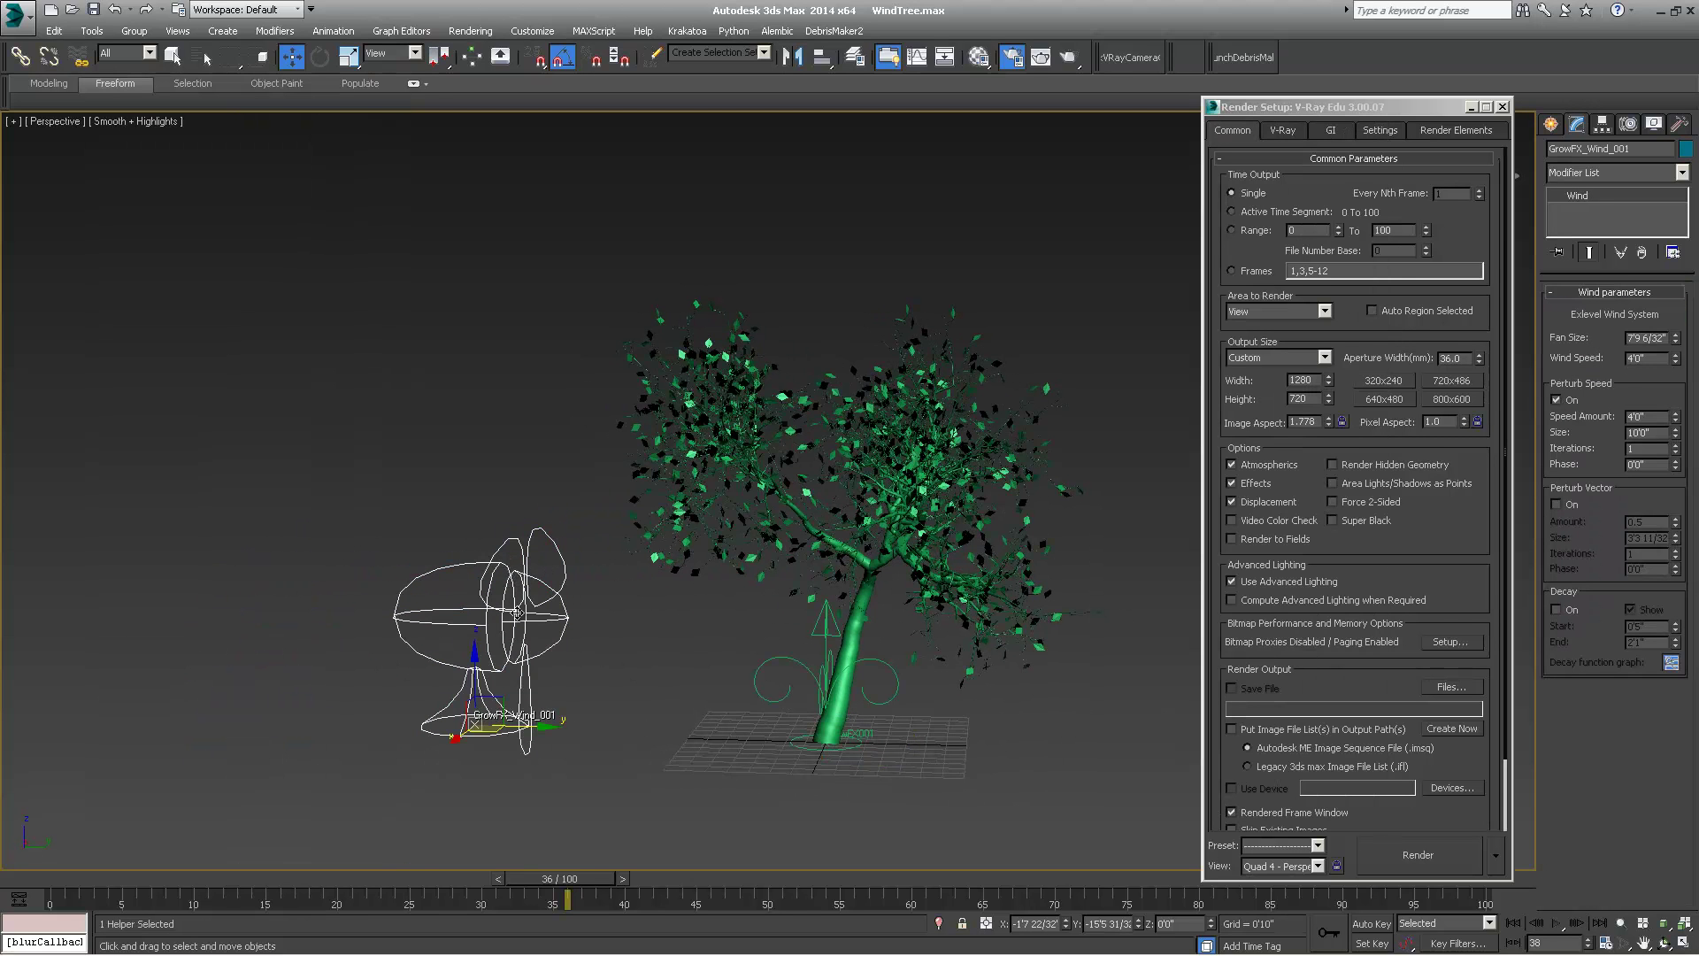
{"action": "scroll", "coordinate": [667, 581], "scroll_direction": "up", "scroll_amount": 3}
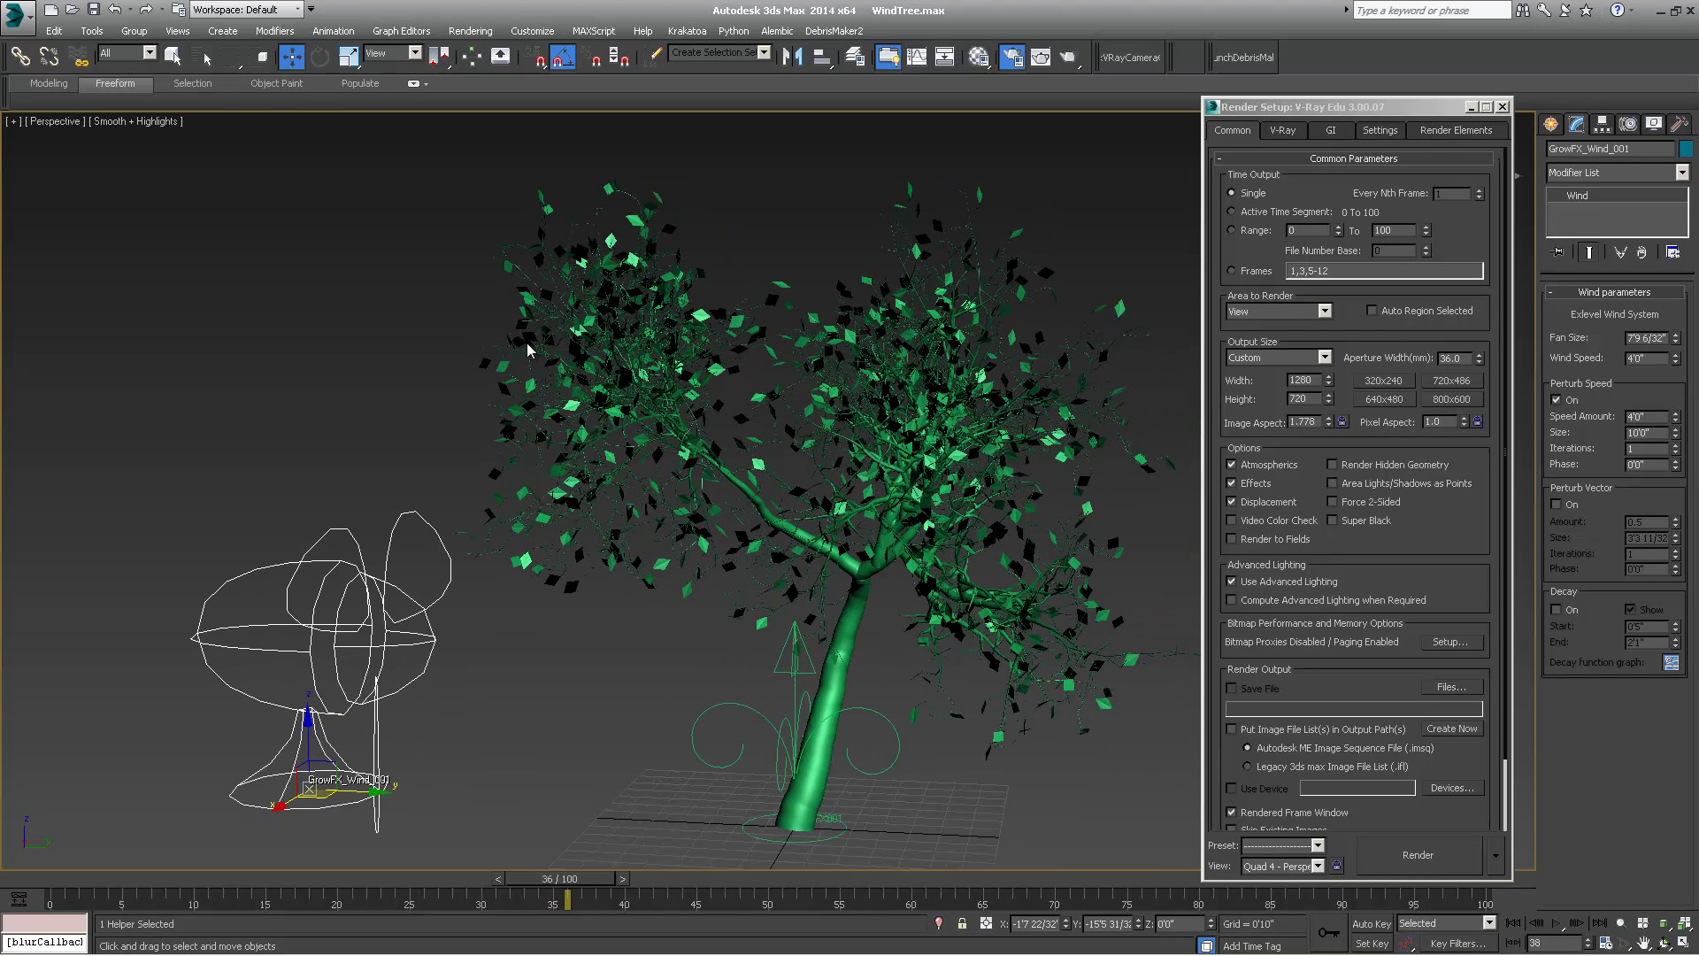
{"action": "left_click", "coordinate": [788, 736]}
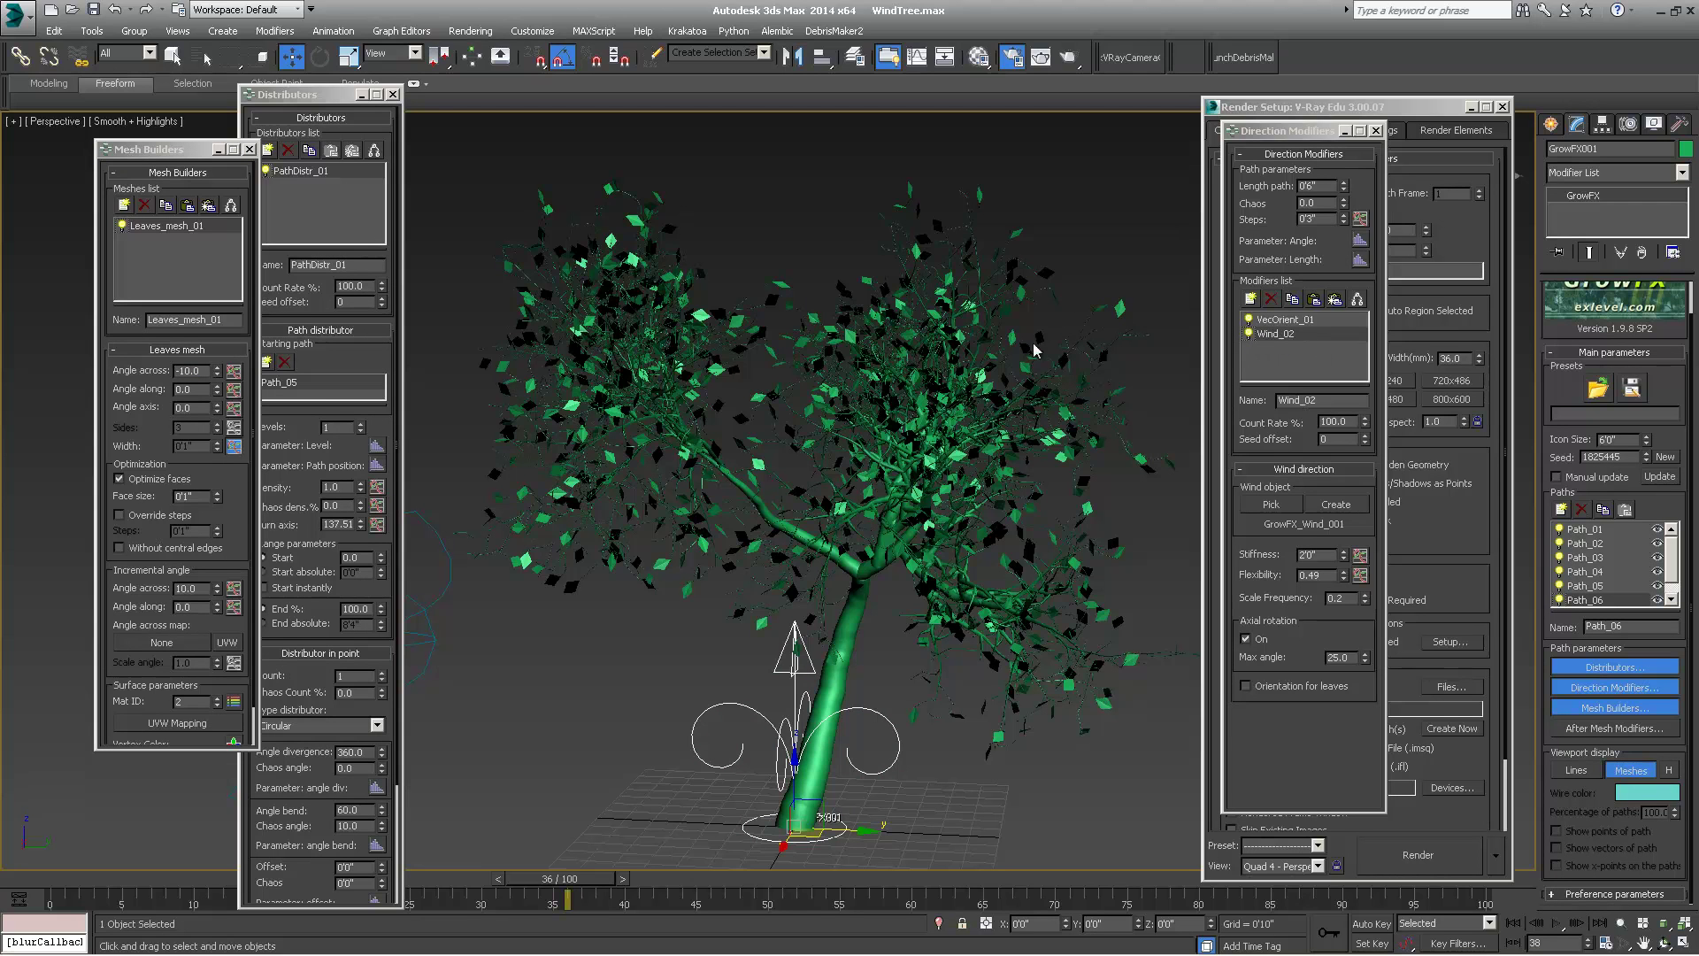
{"action": "scroll", "coordinate": [713, 412], "scroll_direction": "down", "scroll_amount": 4}
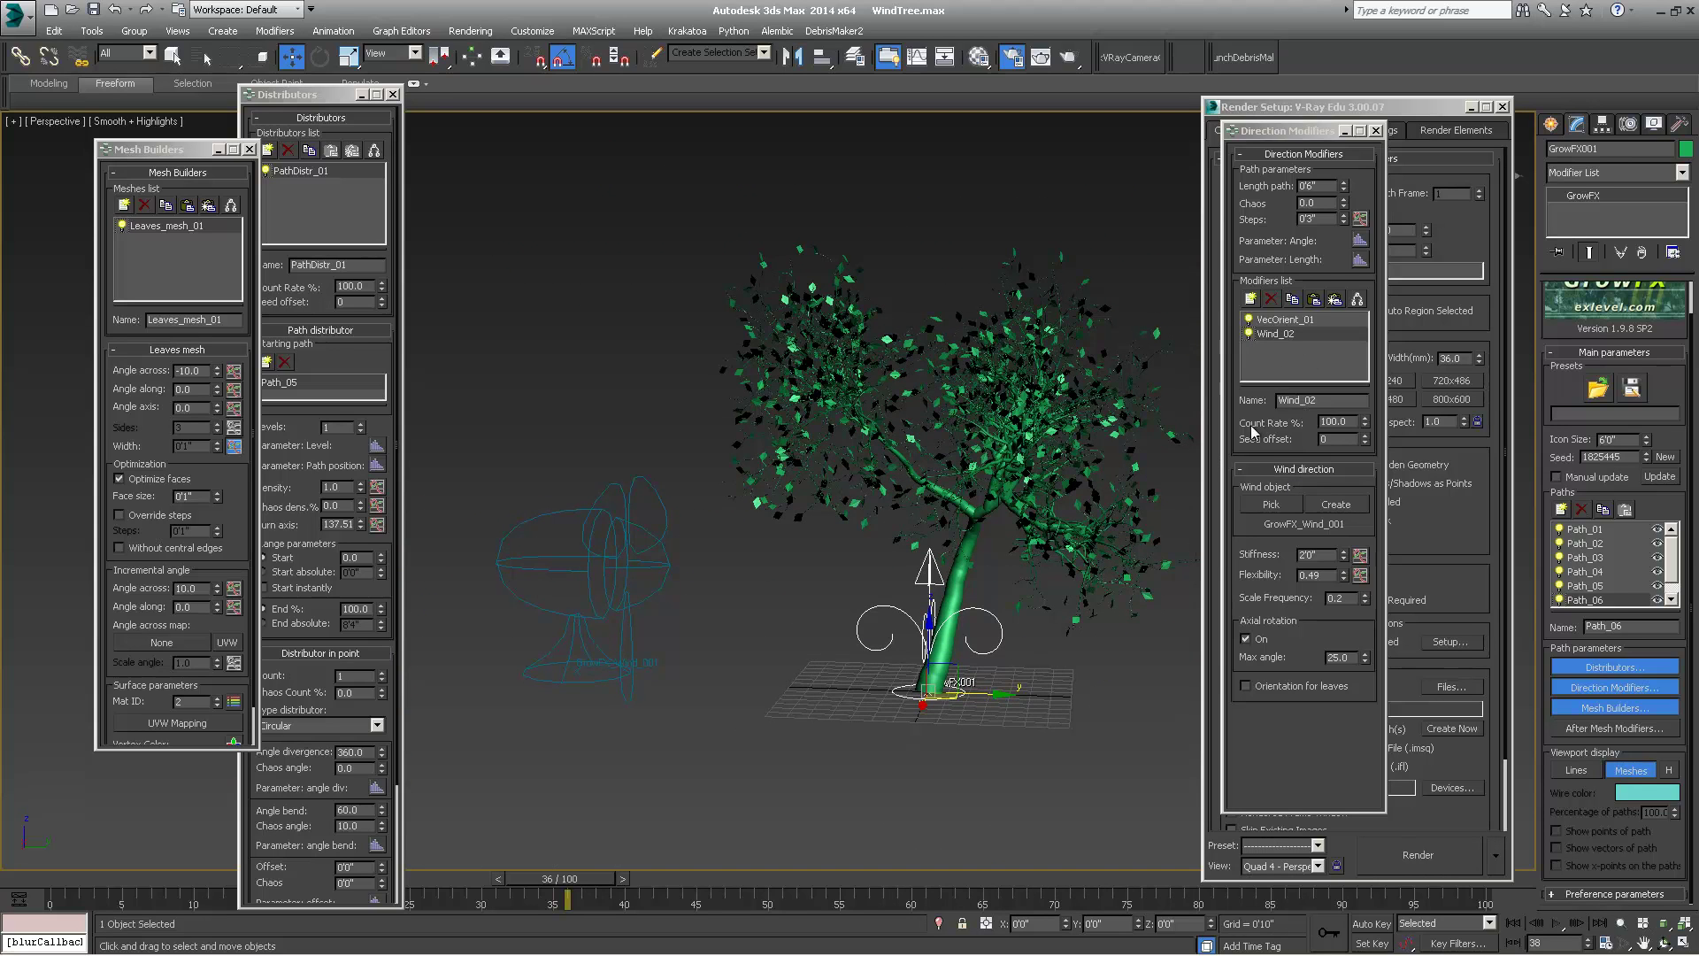
{"action": "middle_click_drag", "start_coordinate": [791, 503], "coordinate": [746, 506]}
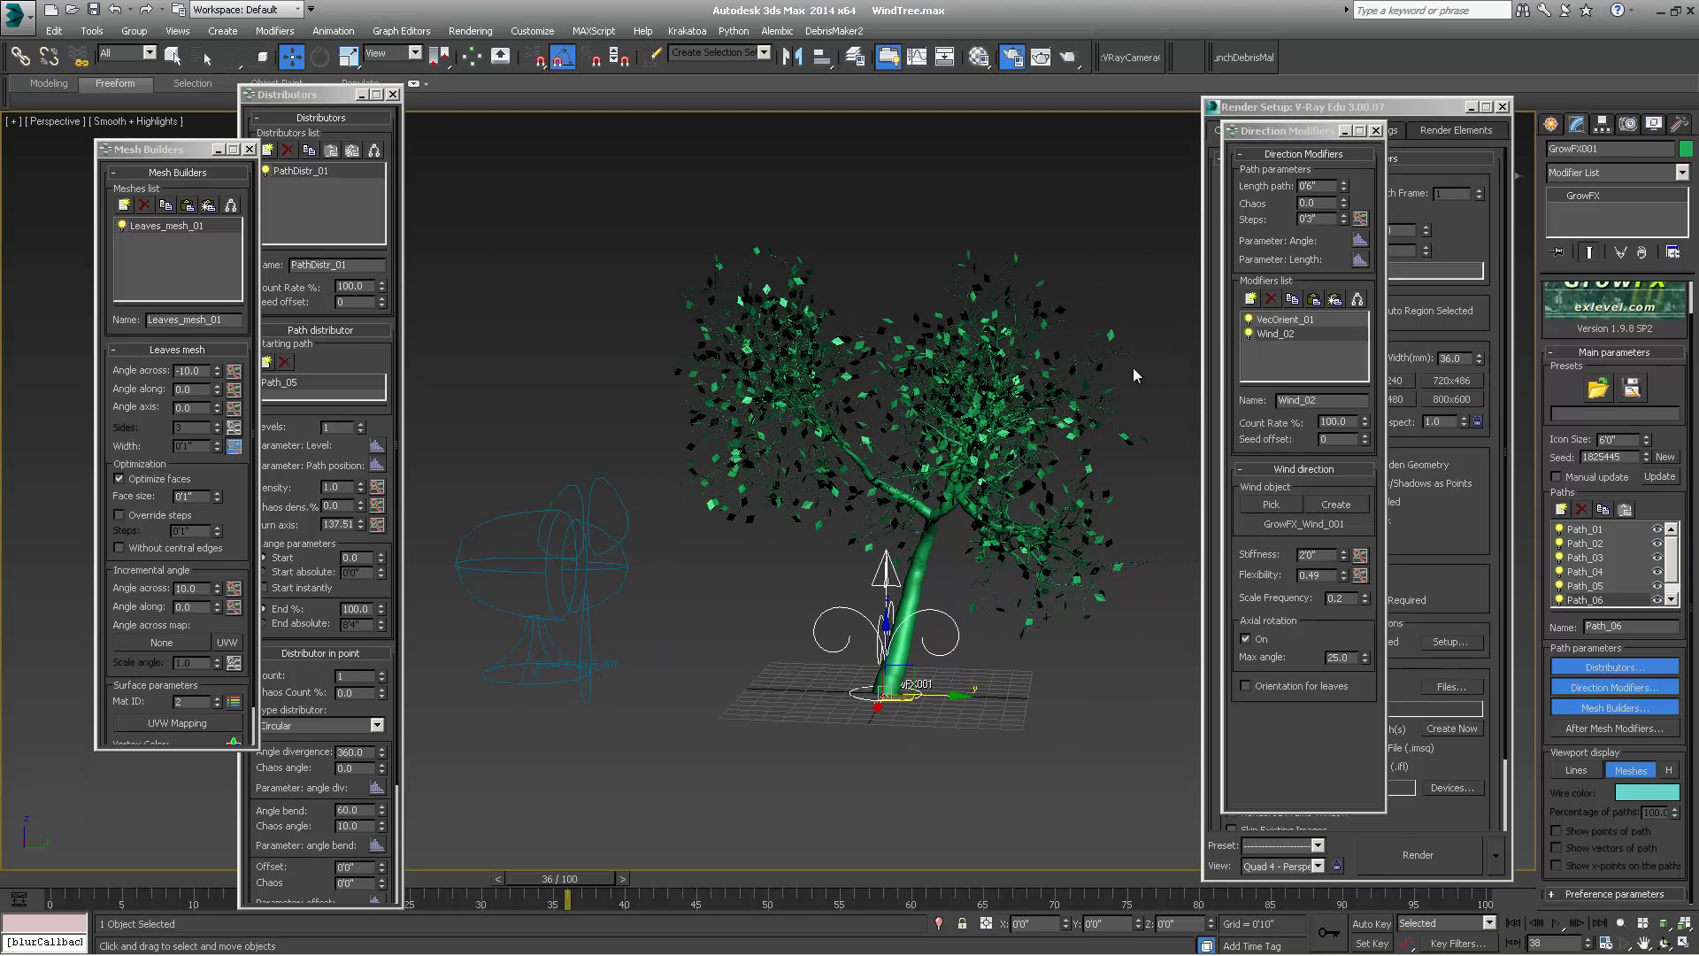
- Open the wind helper GrowFX_Wind_001 in the Curve Editor and select the Wind Speed track under its Object (Wind) parameters
{"action": "left_click", "coordinate": [546, 535]}
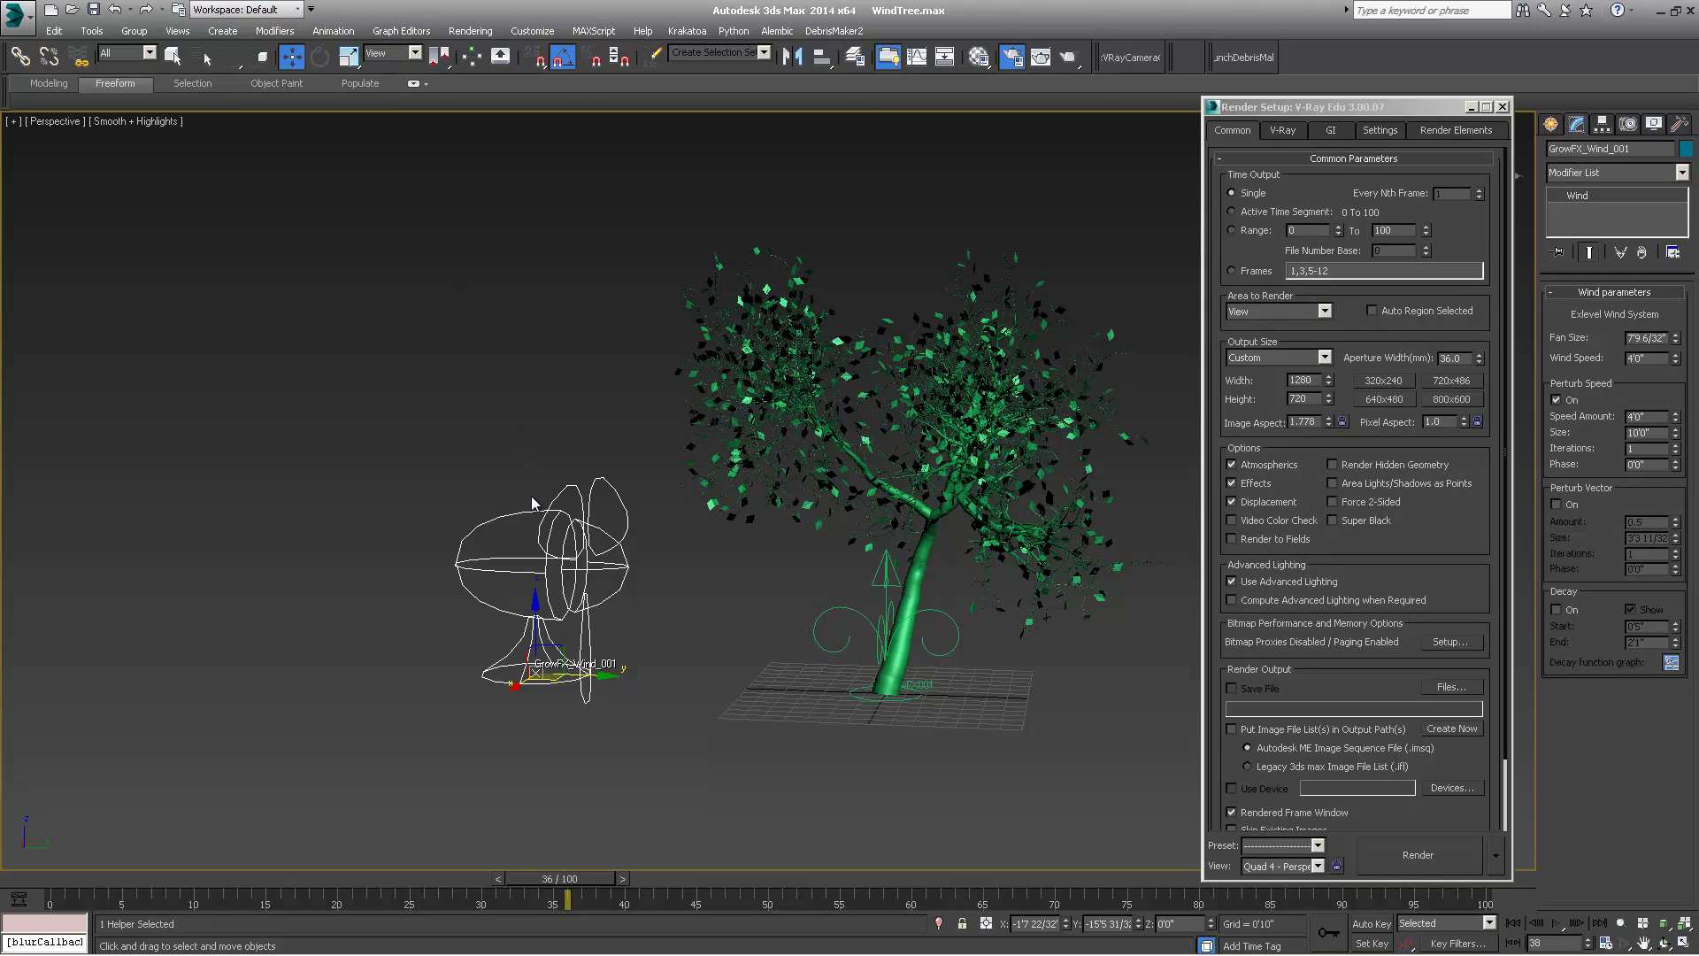
{"action": "right_click", "coordinate": [710, 491]}
{"action": "left_click", "coordinate": [576, 613]}
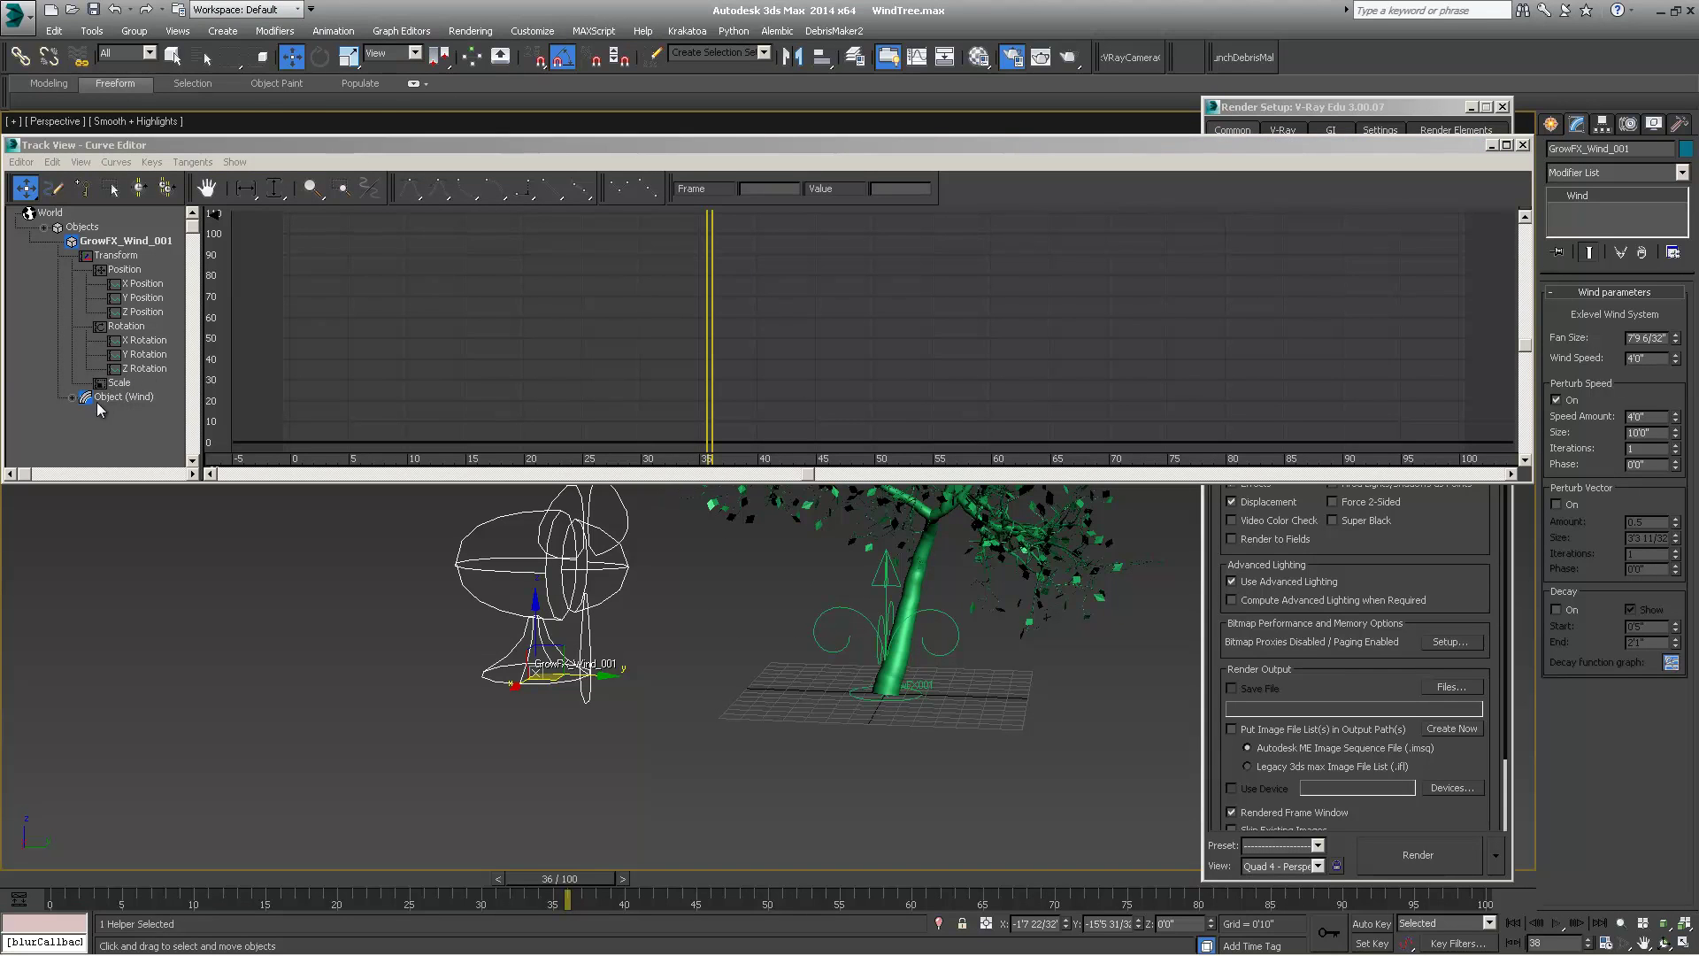
{"action": "left_click", "coordinate": [72, 398]}
{"action": "left_click", "coordinate": [133, 426]}
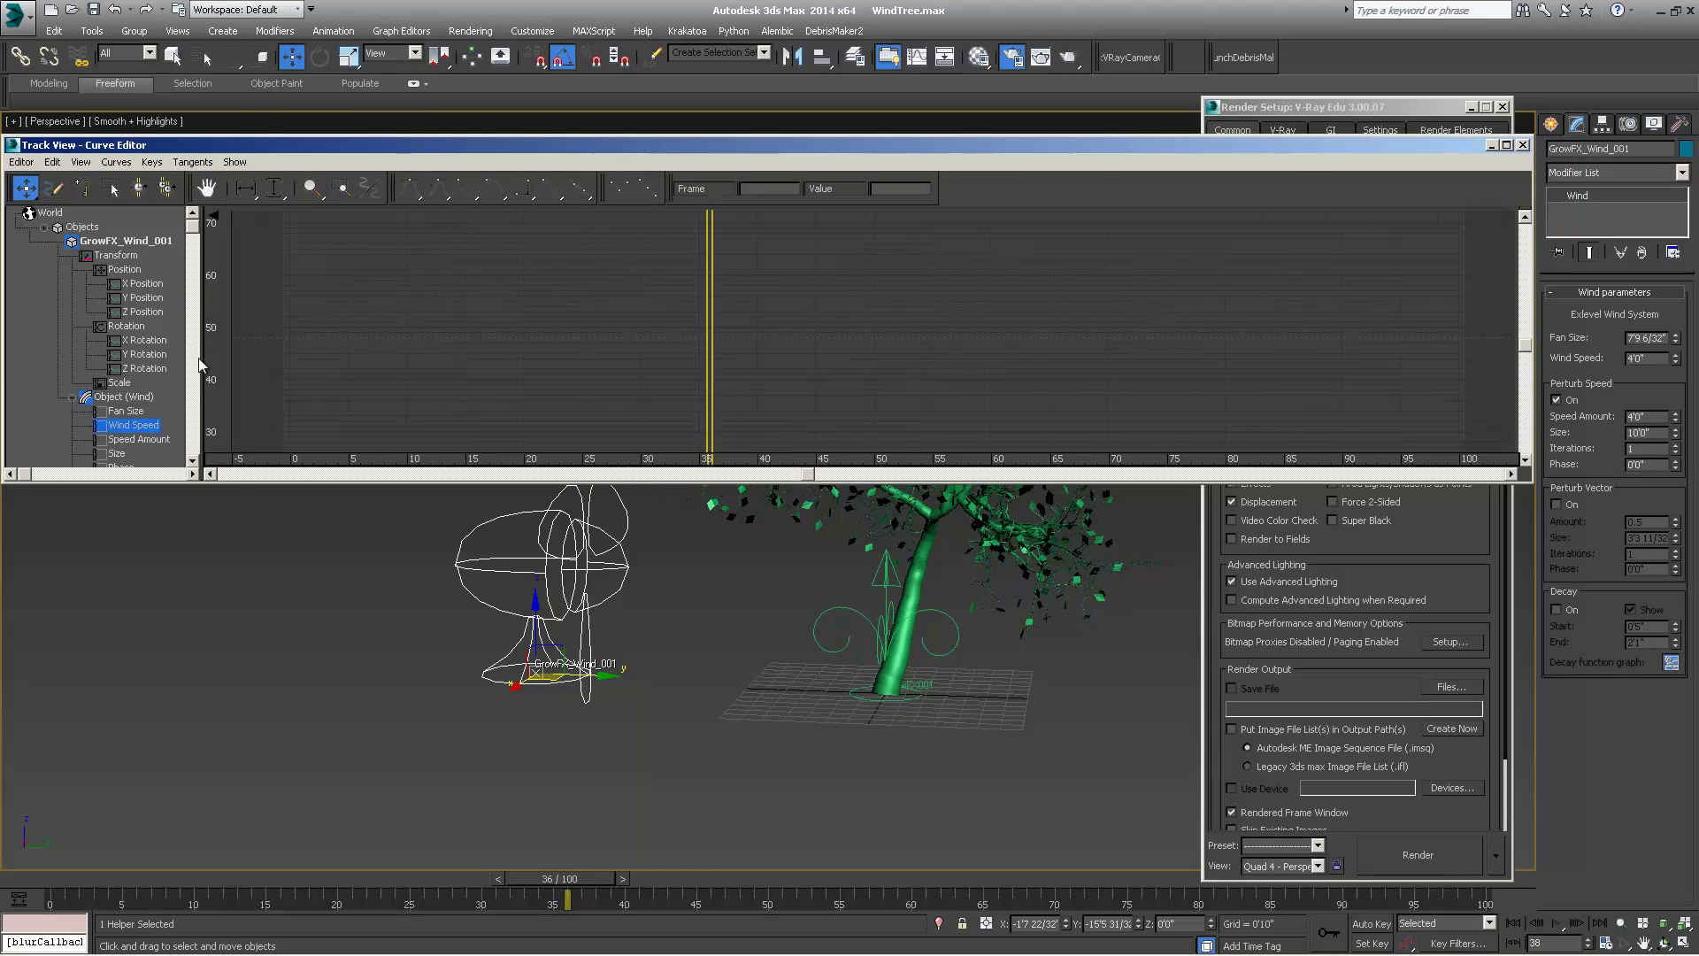
- Assign a Noise Float controller to the Wind Speed track and restrict the noise to values above zero
{"action": "right_click", "coordinate": [133, 423]}
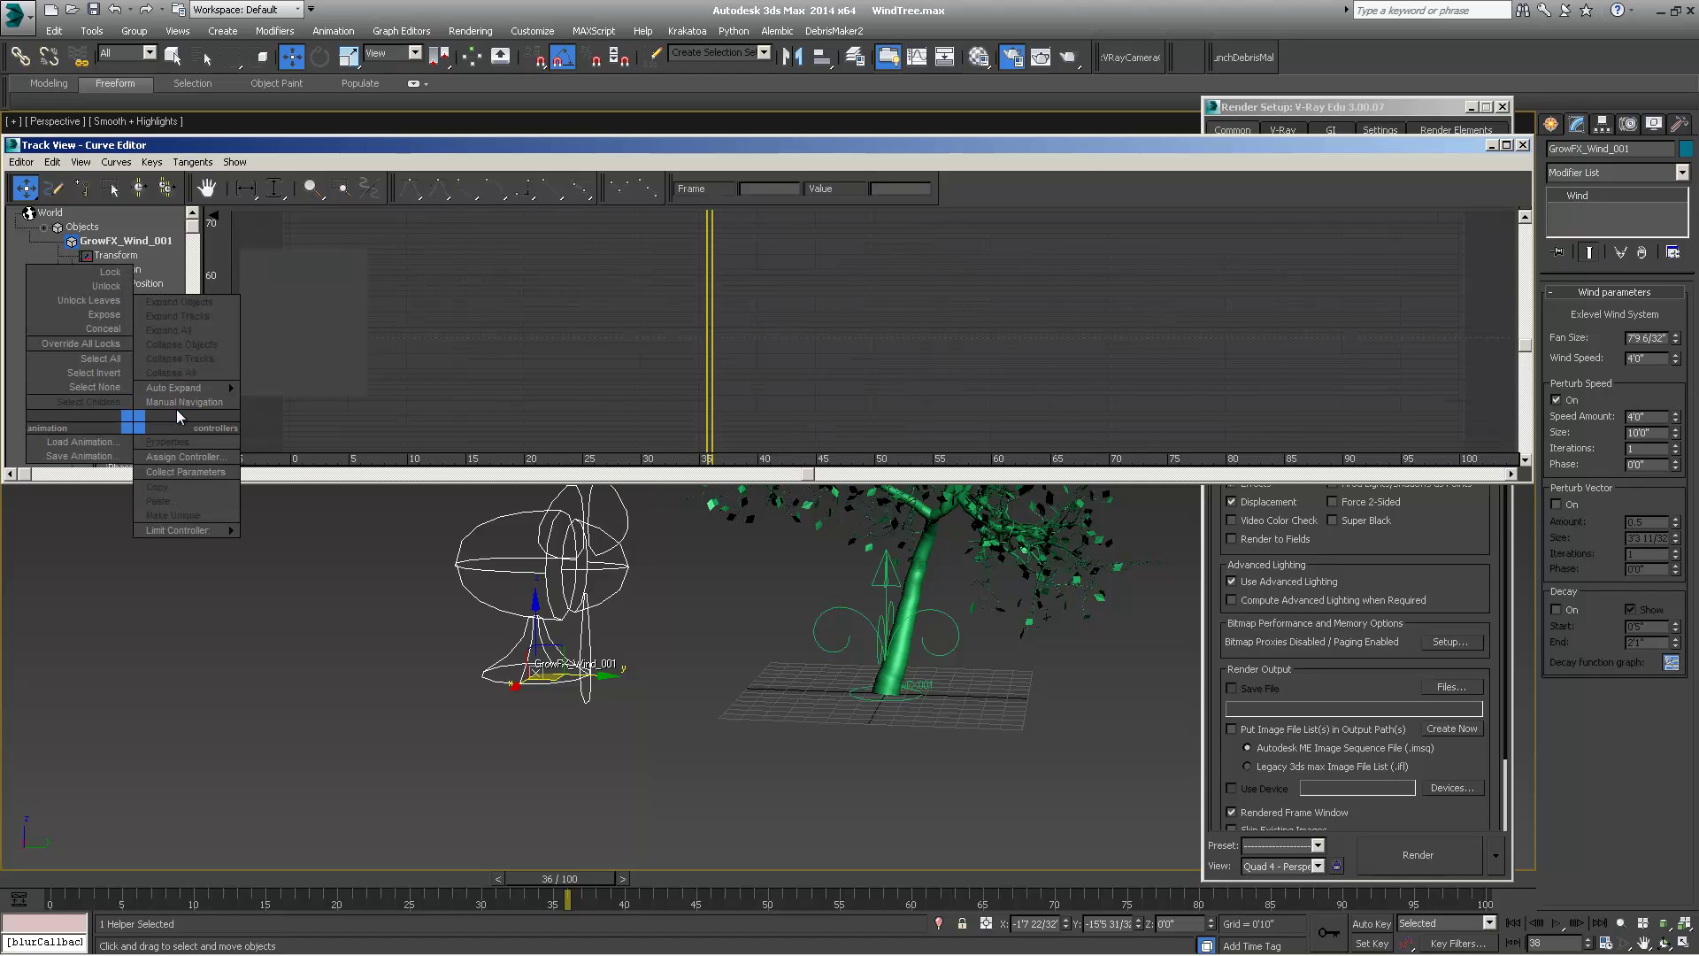
{"action": "left_click", "coordinate": [178, 458]}
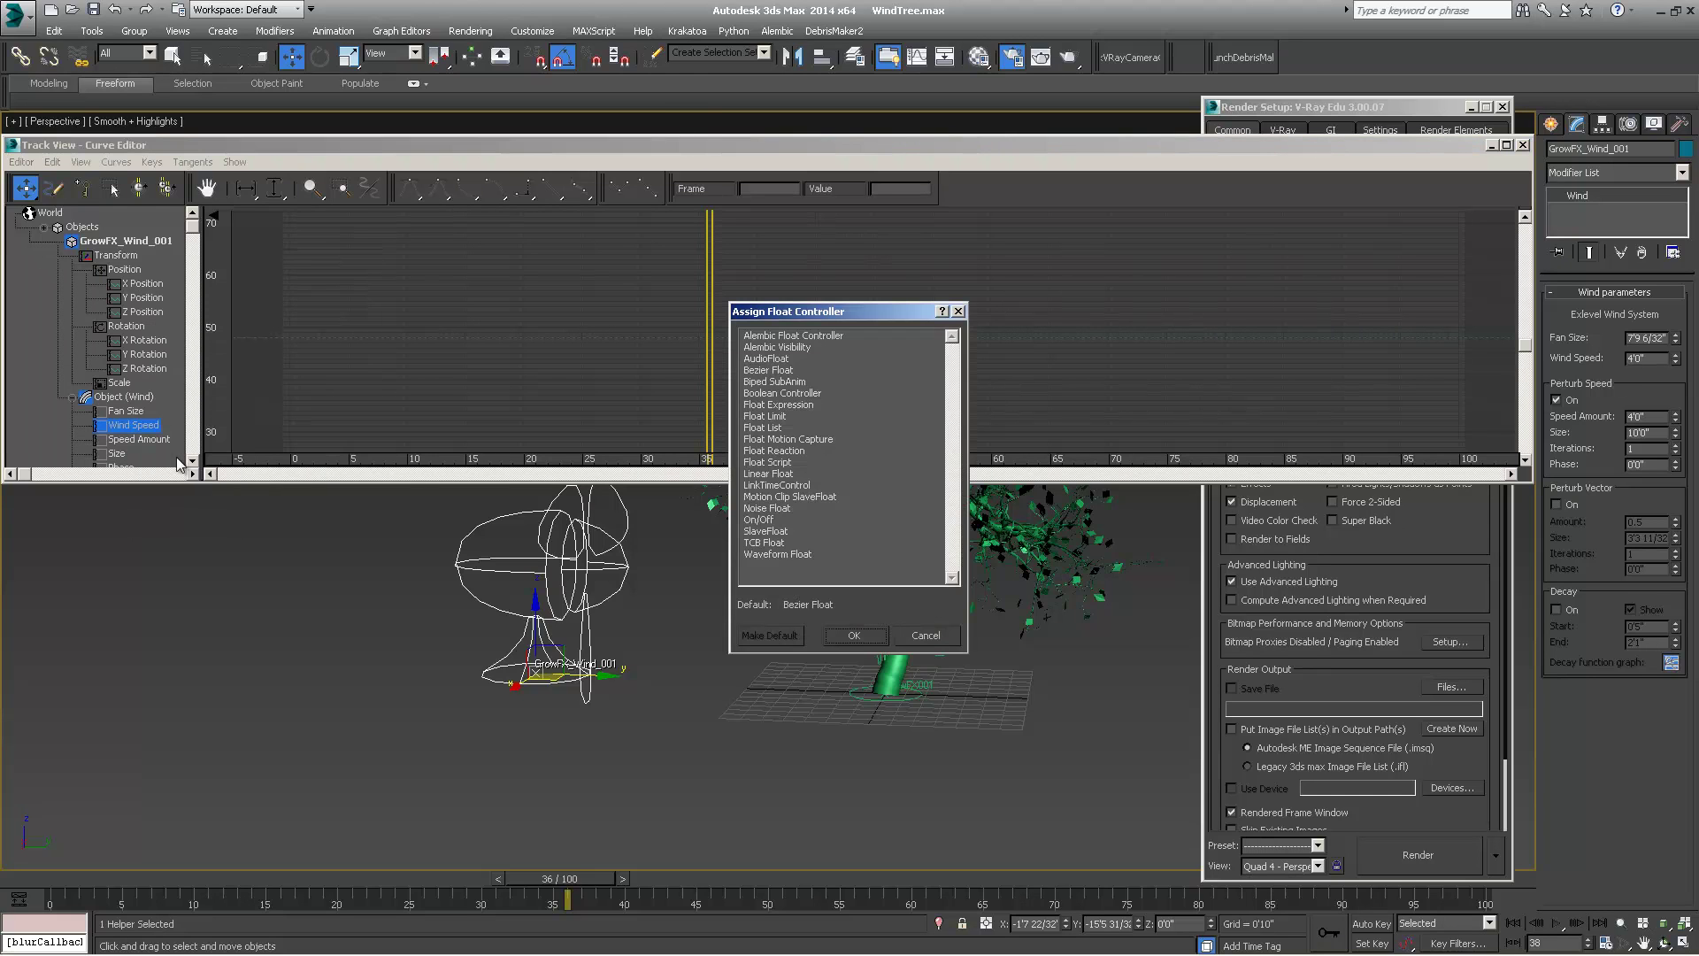
{"action": "left_click", "coordinate": [778, 499]}
{"action": "left_click", "coordinate": [770, 508]}
{"action": "left_click", "coordinate": [854, 636]}
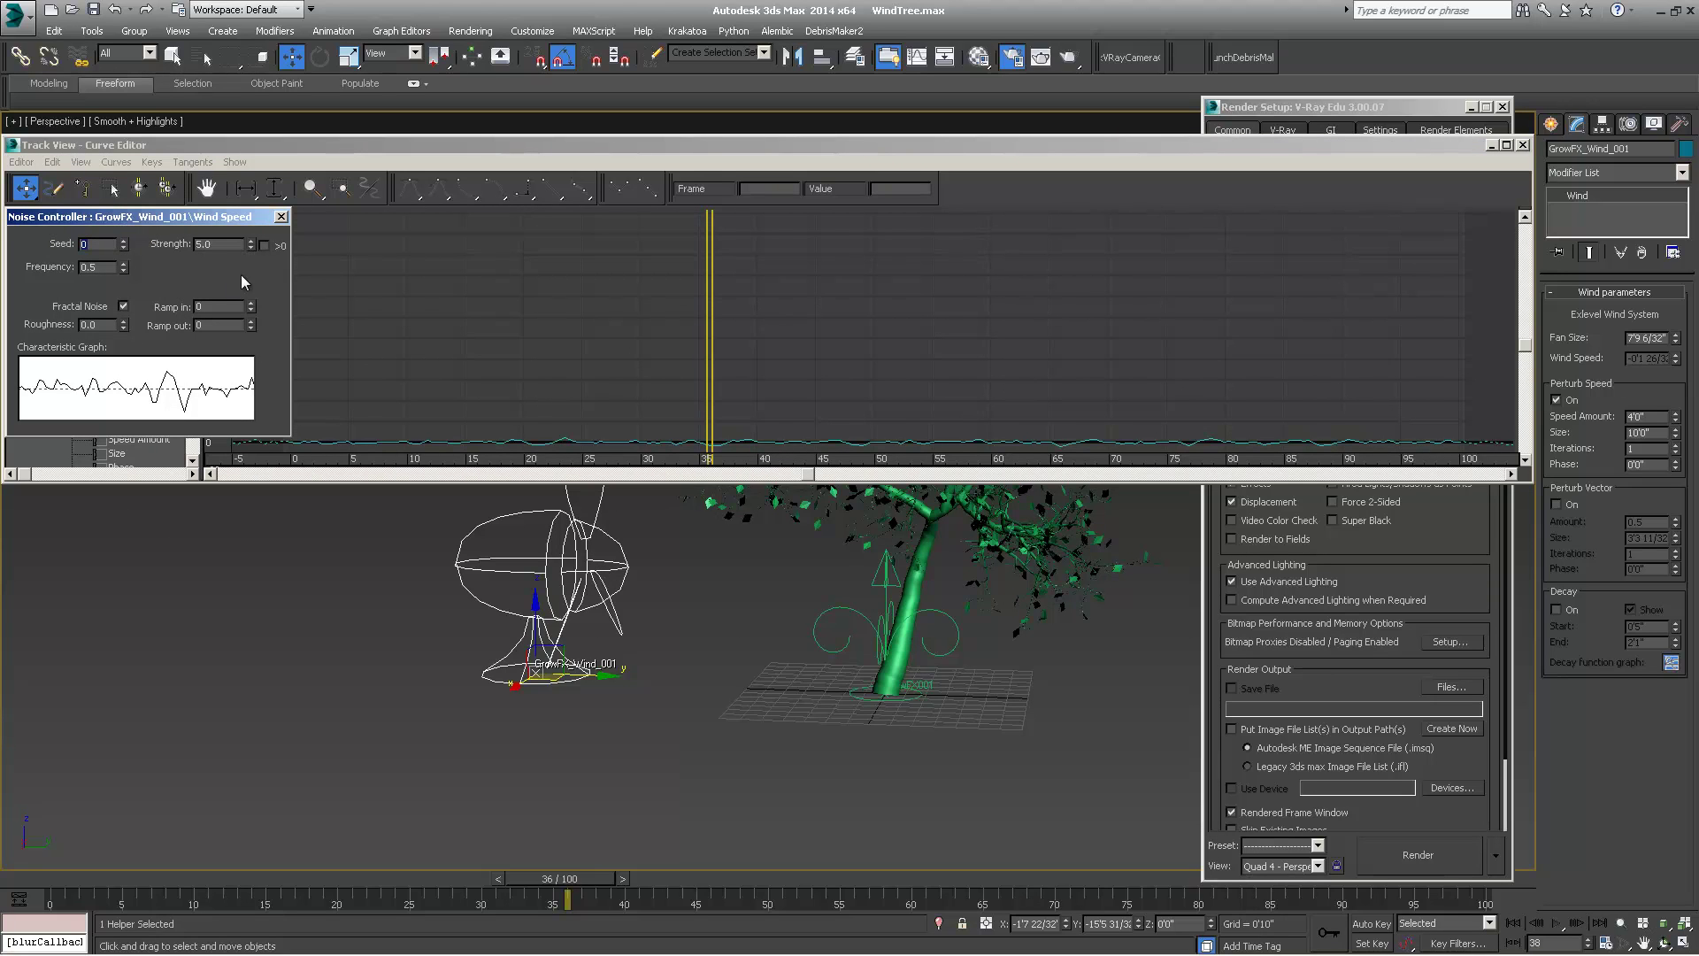
{"action": "left_click", "coordinate": [264, 246]}
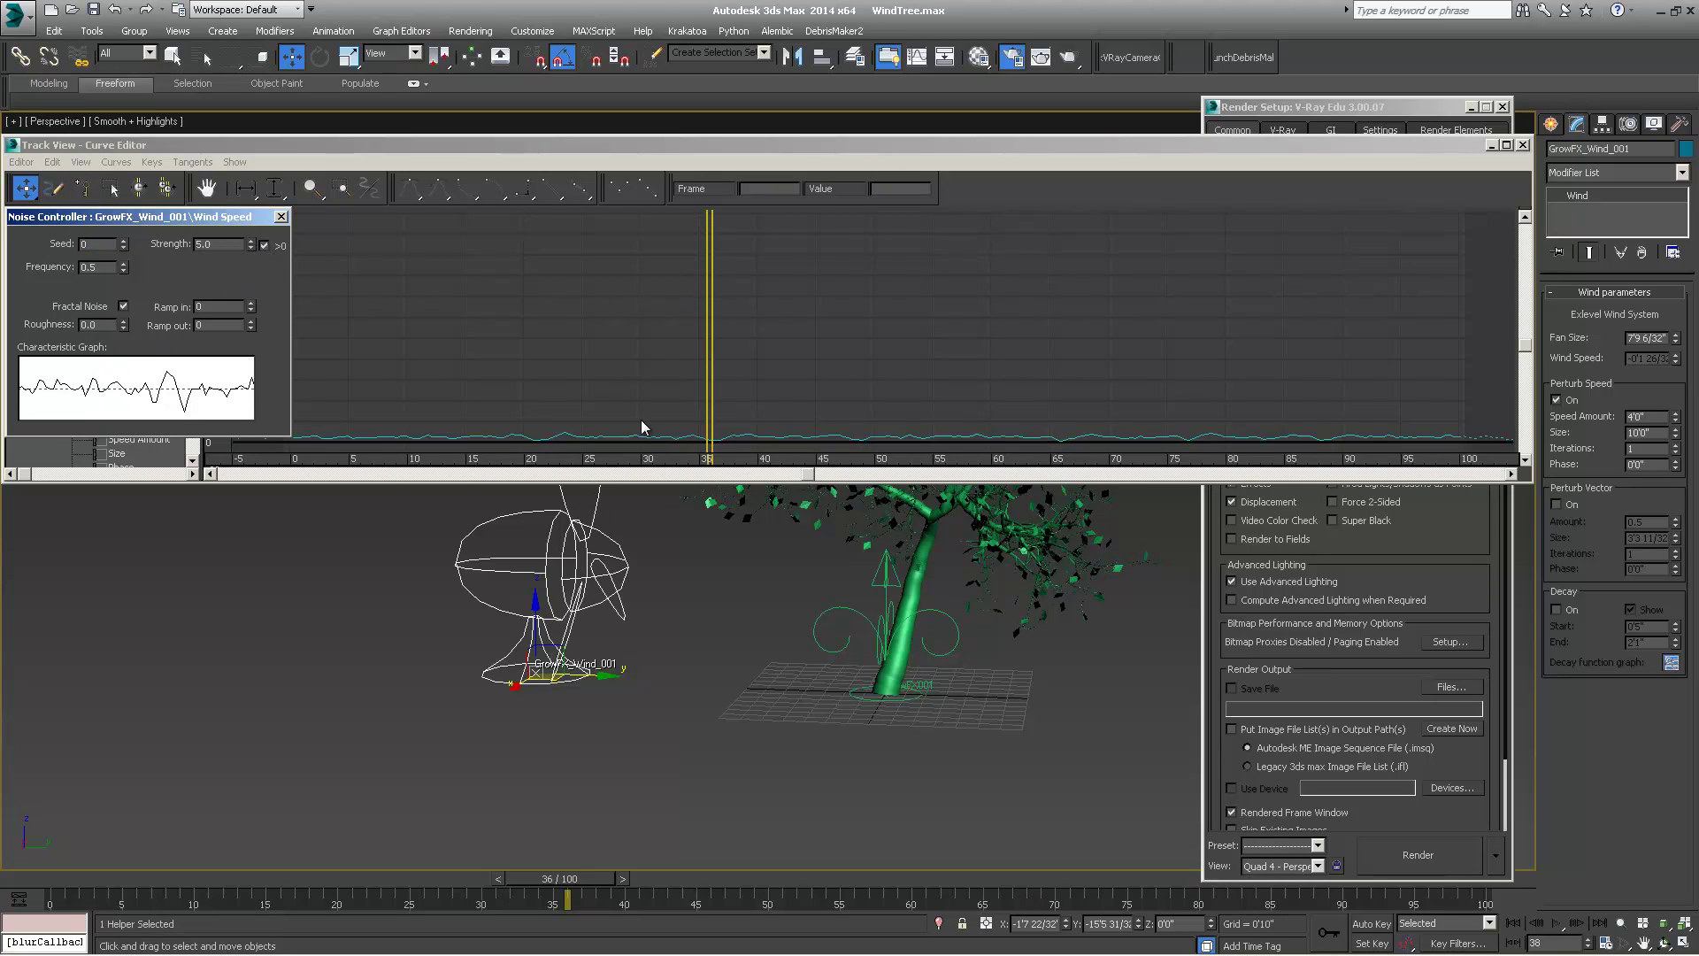
- Set the Wind Speed noise controller's frequency to 1.08 and strength to 19.15, and close its properties
{"action": "middle_click_drag", "start_coordinate": [642, 427], "coordinate": [732, 395]}
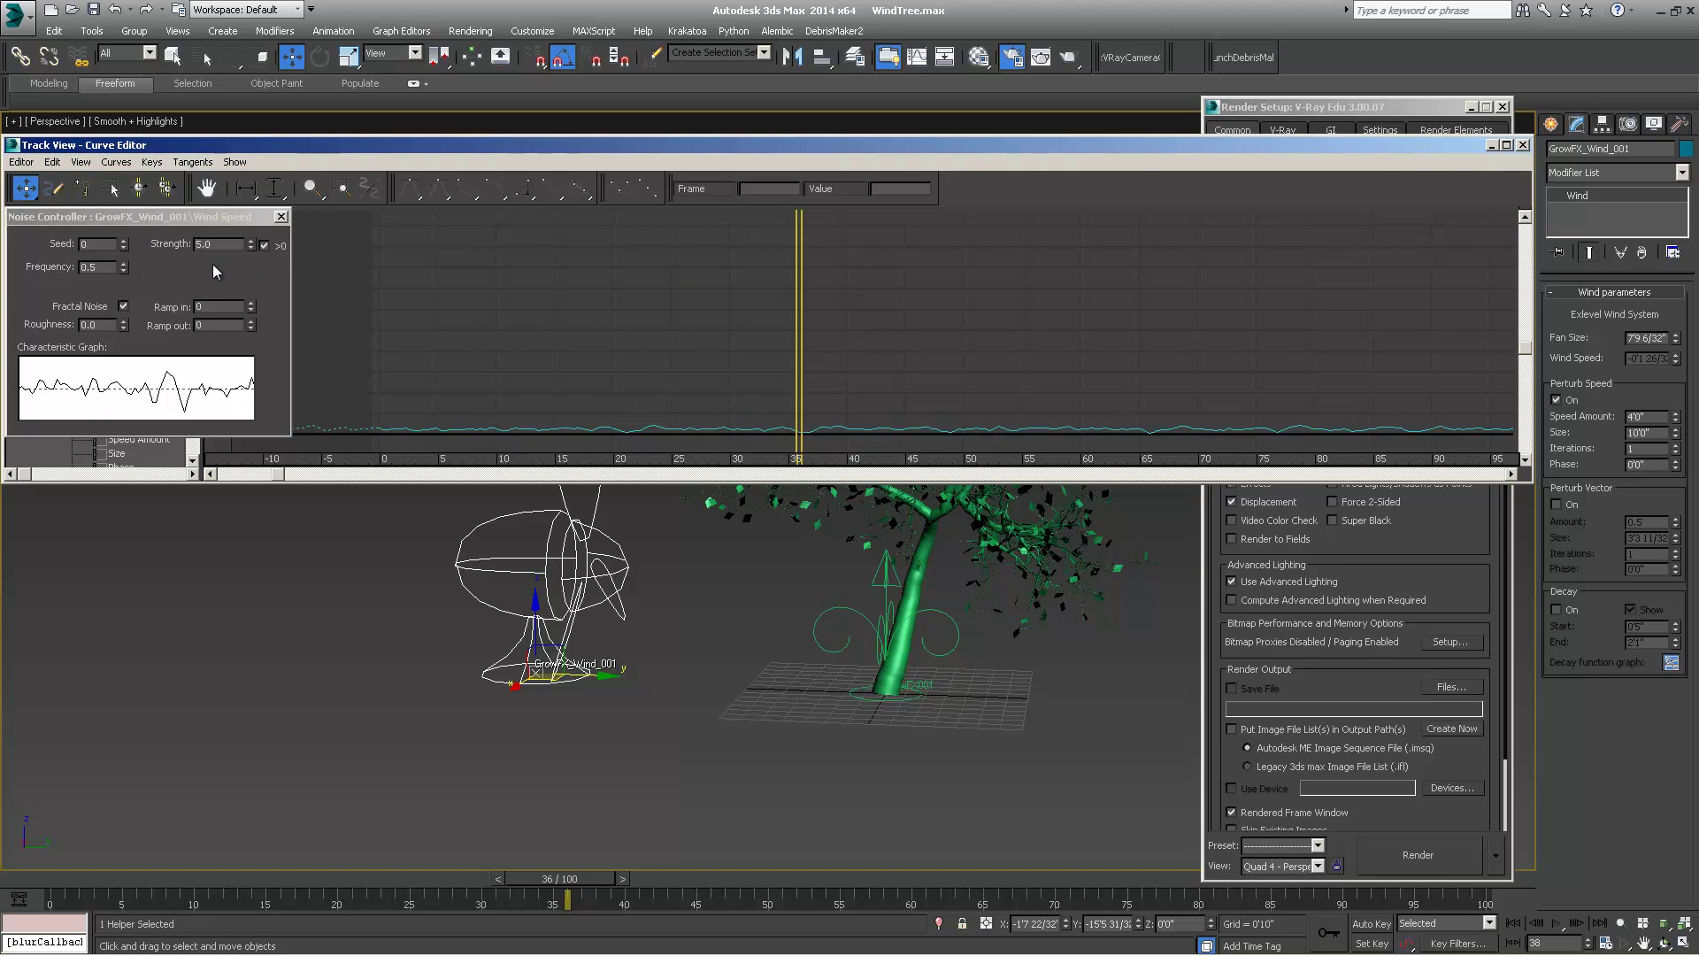
{"action": "left_click_drag", "start_coordinate": [246, 221], "coordinate": [319, 229]}
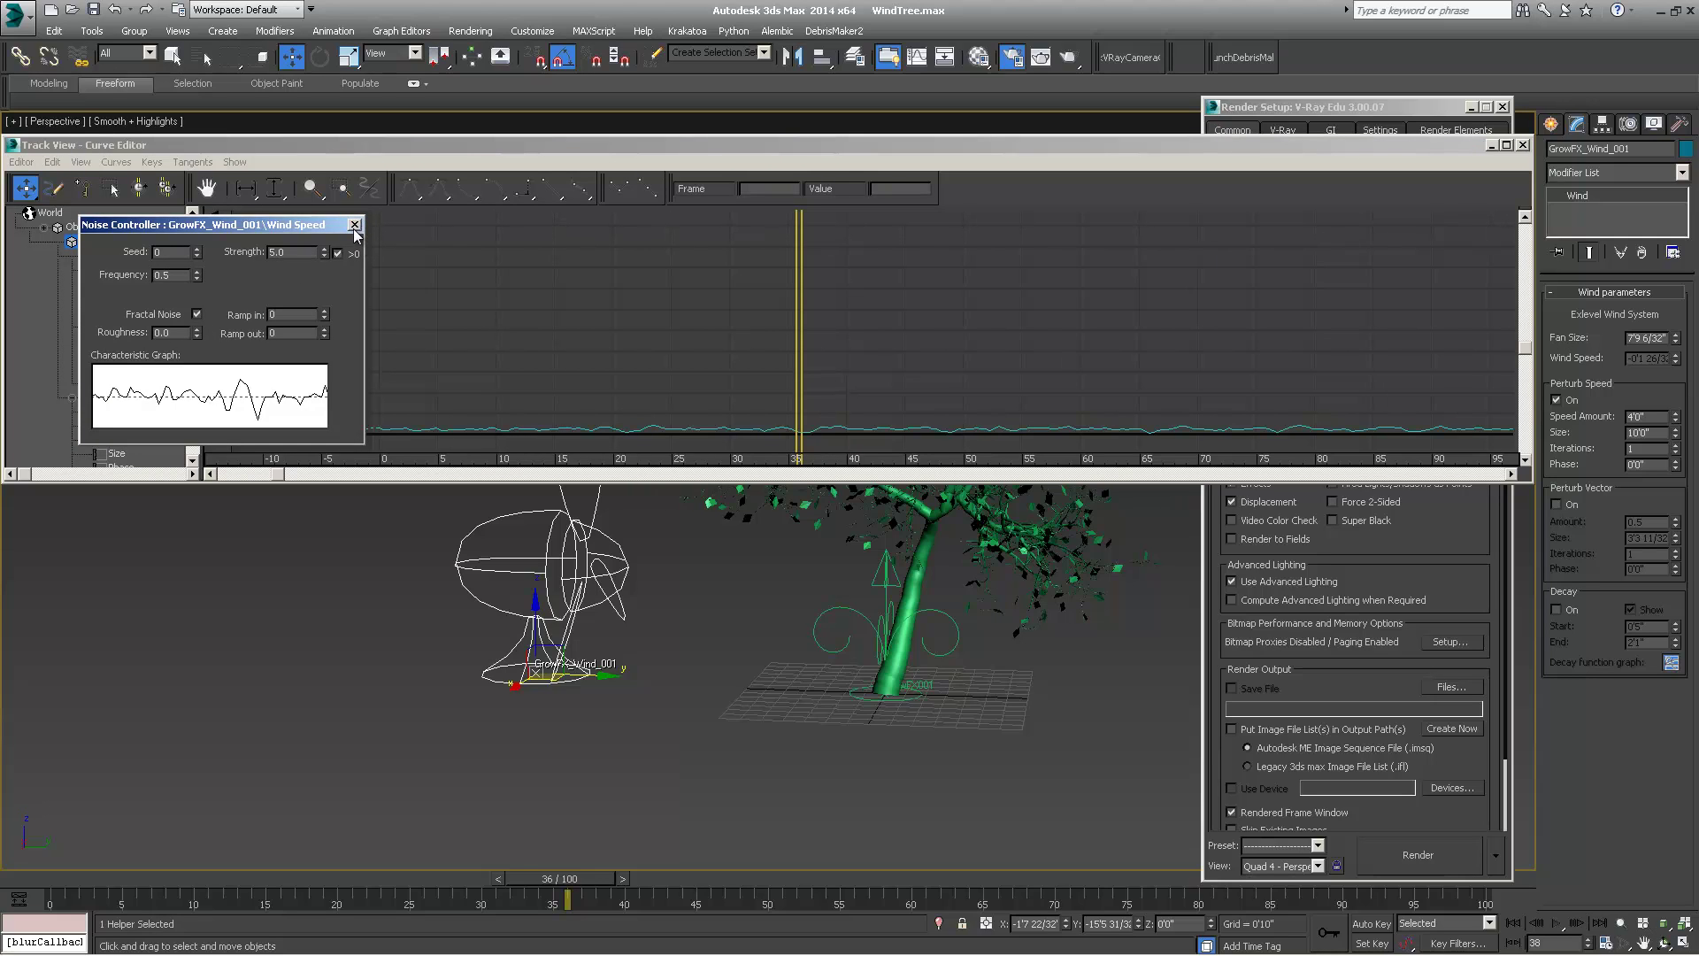
{"action": "left_click_drag", "start_coordinate": [198, 281], "coordinate": [195, 171]}
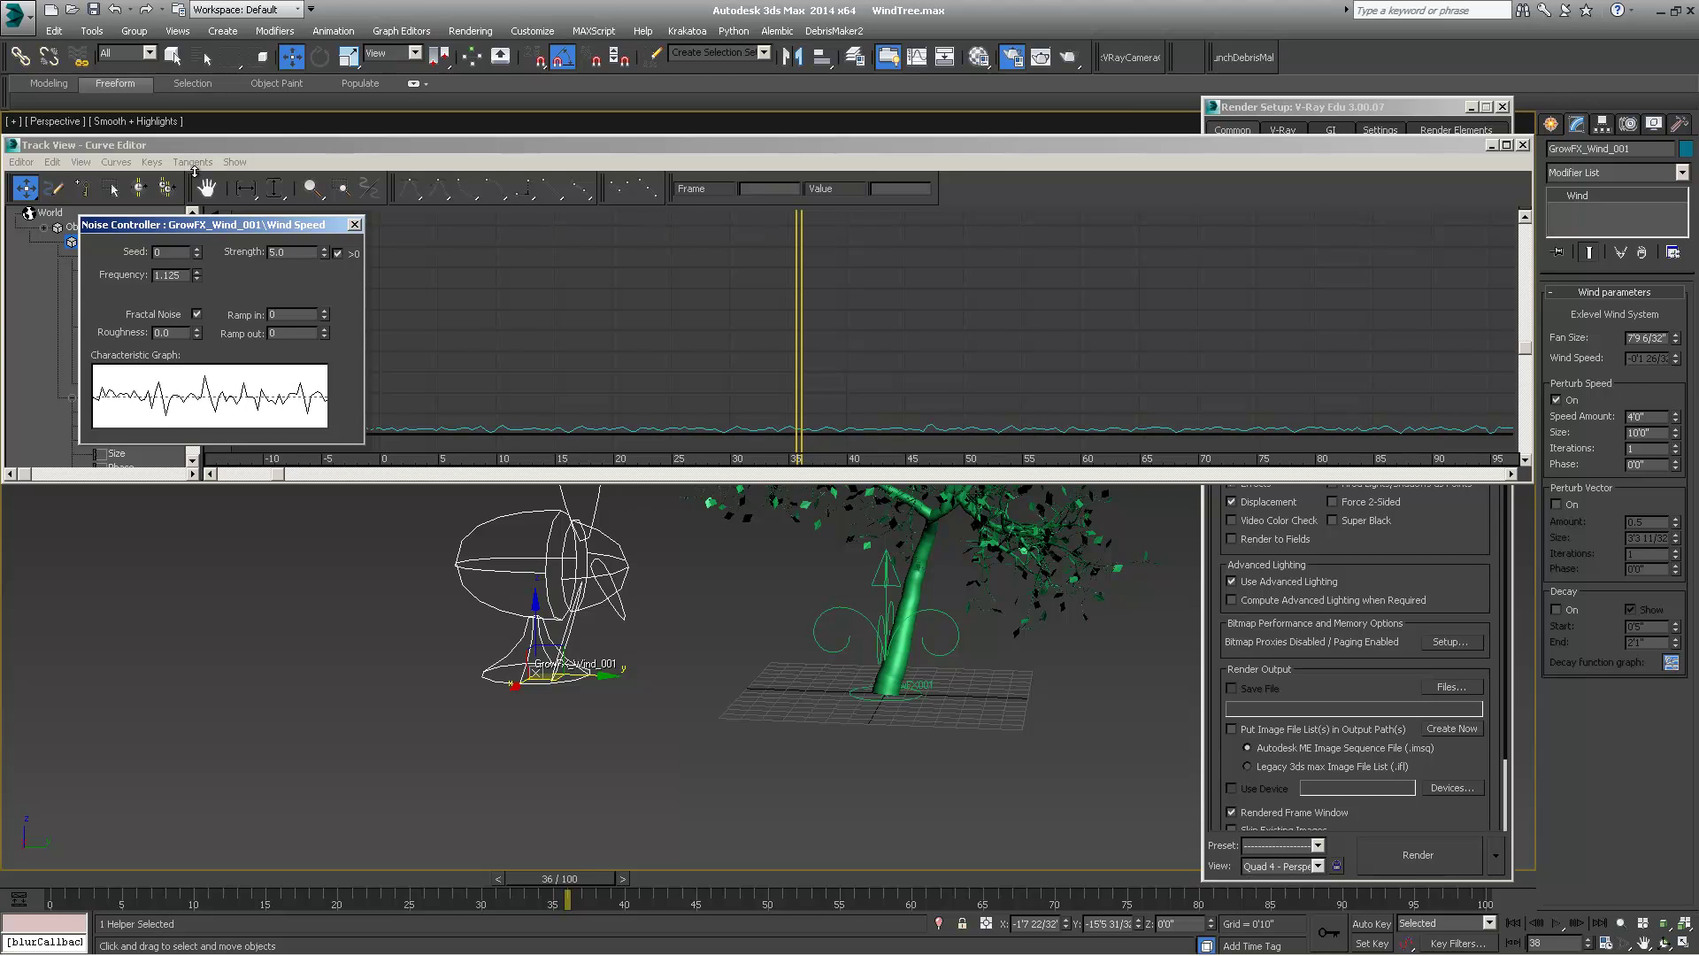
{"action": "left_click_drag", "start_coordinate": [208, 285], "coordinate": [208, 291]}
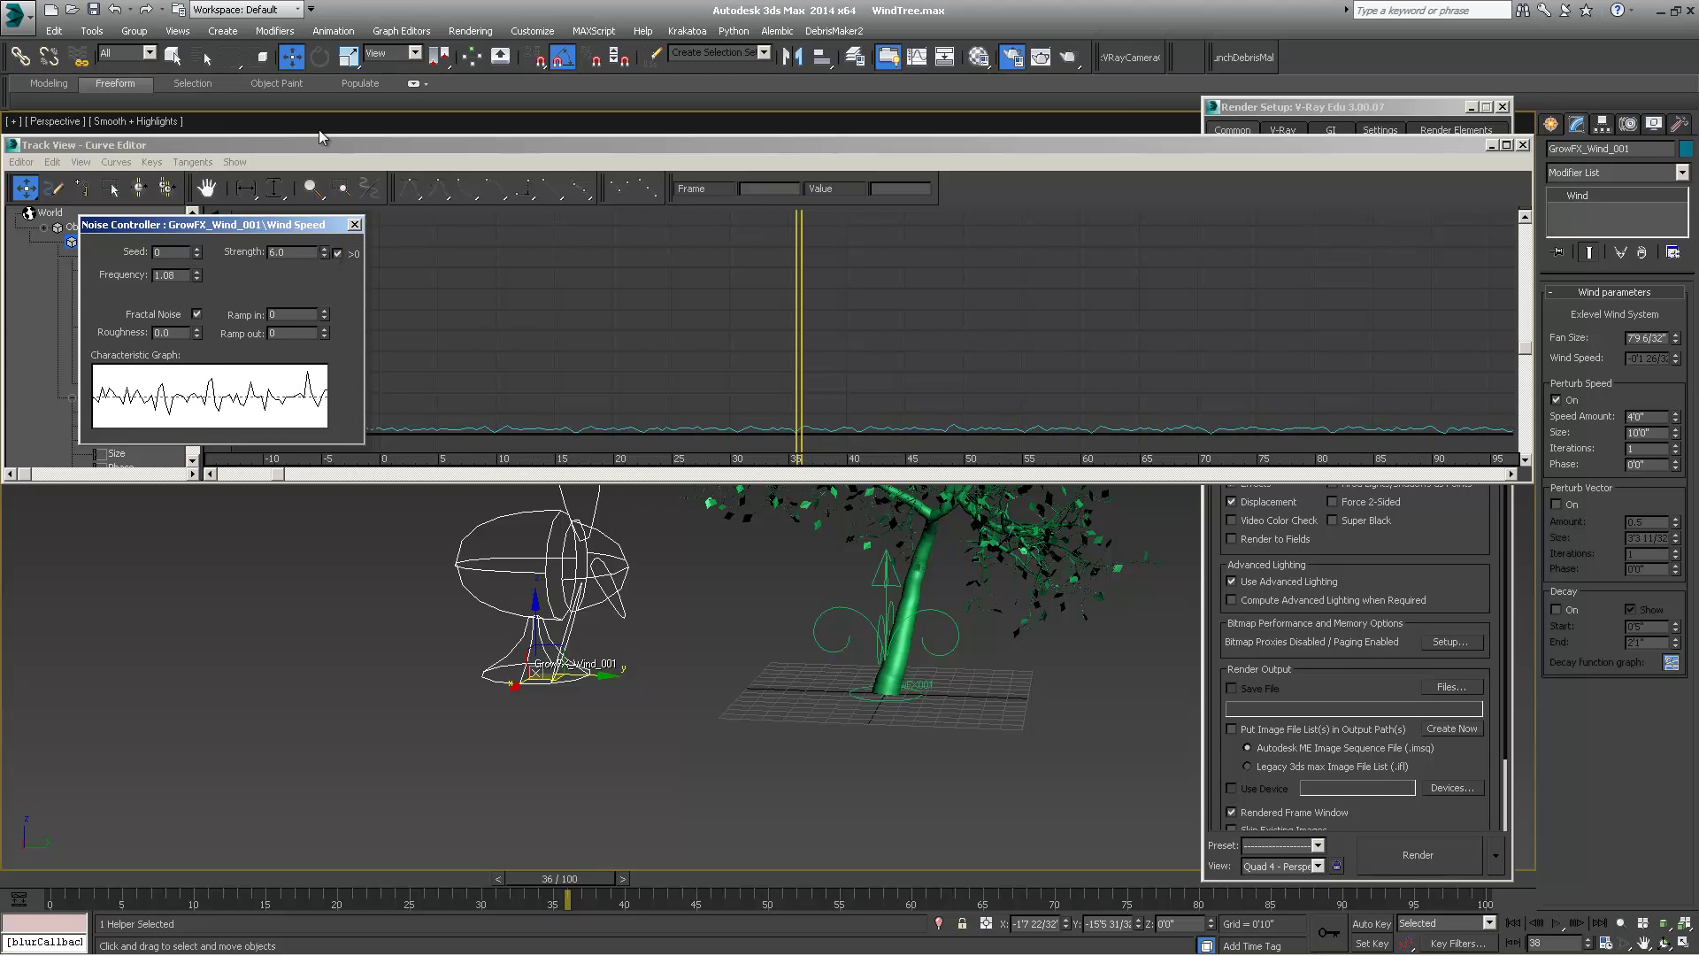
{"action": "left_click_drag", "start_coordinate": [320, 137], "coordinate": [319, 81]}
{"action": "left_click_drag", "start_coordinate": [317, 3], "coordinate": [317, 940]}
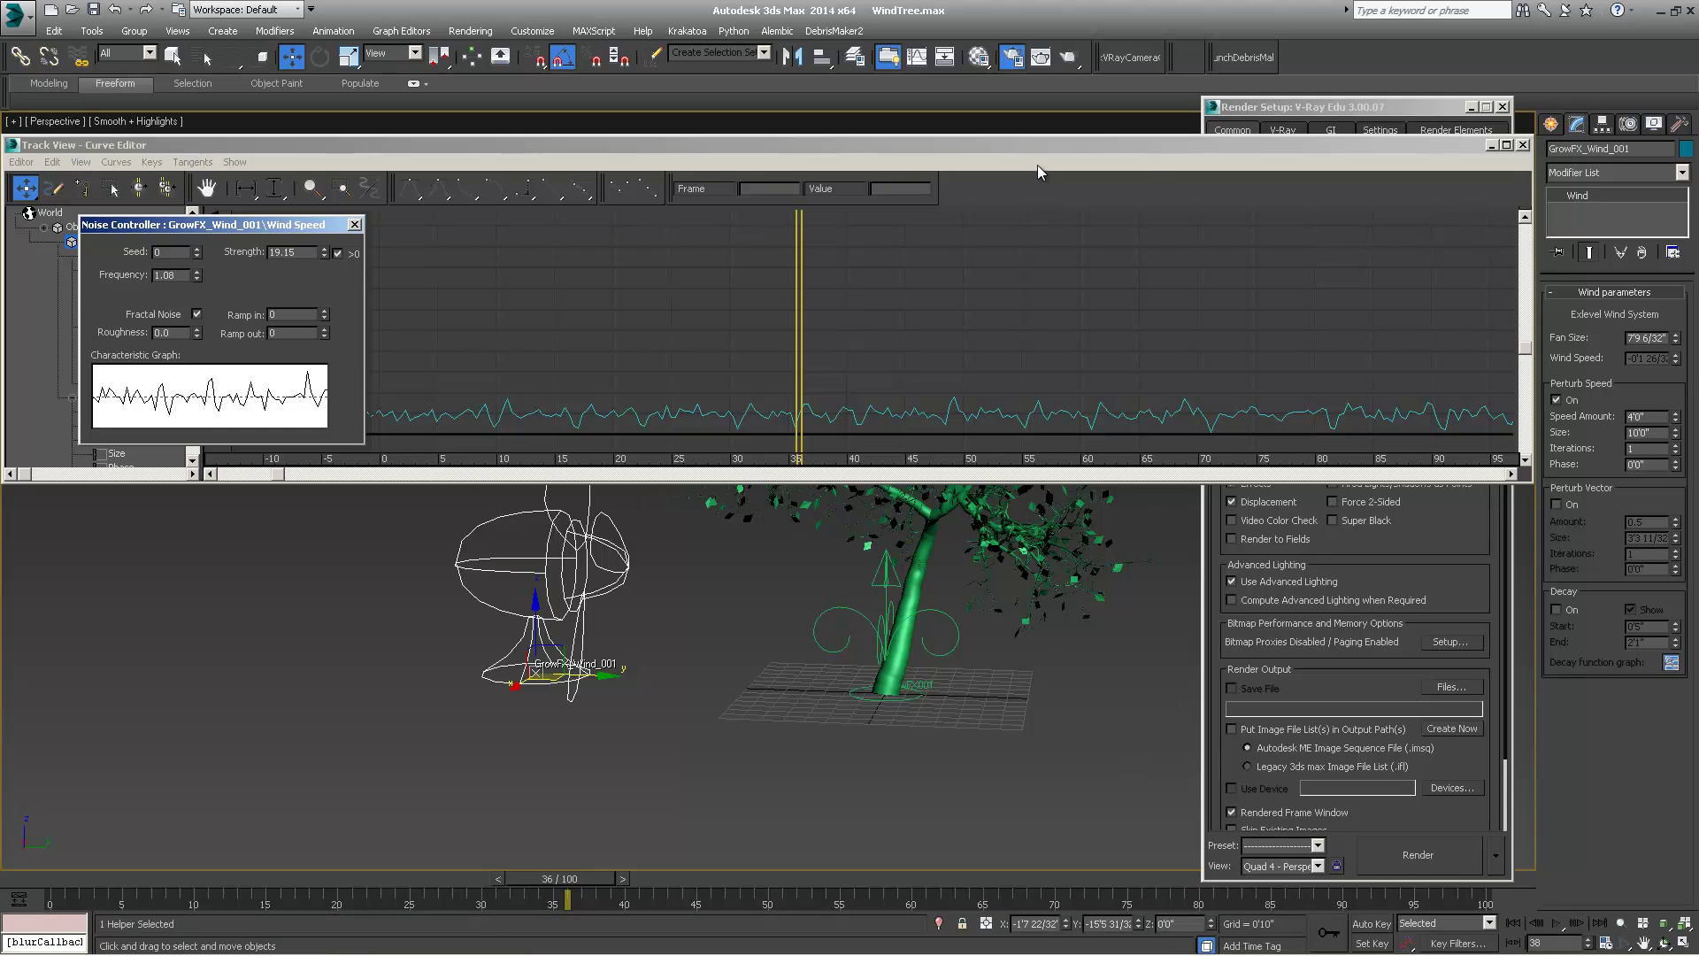
{"action": "left_click", "coordinate": [355, 225]}
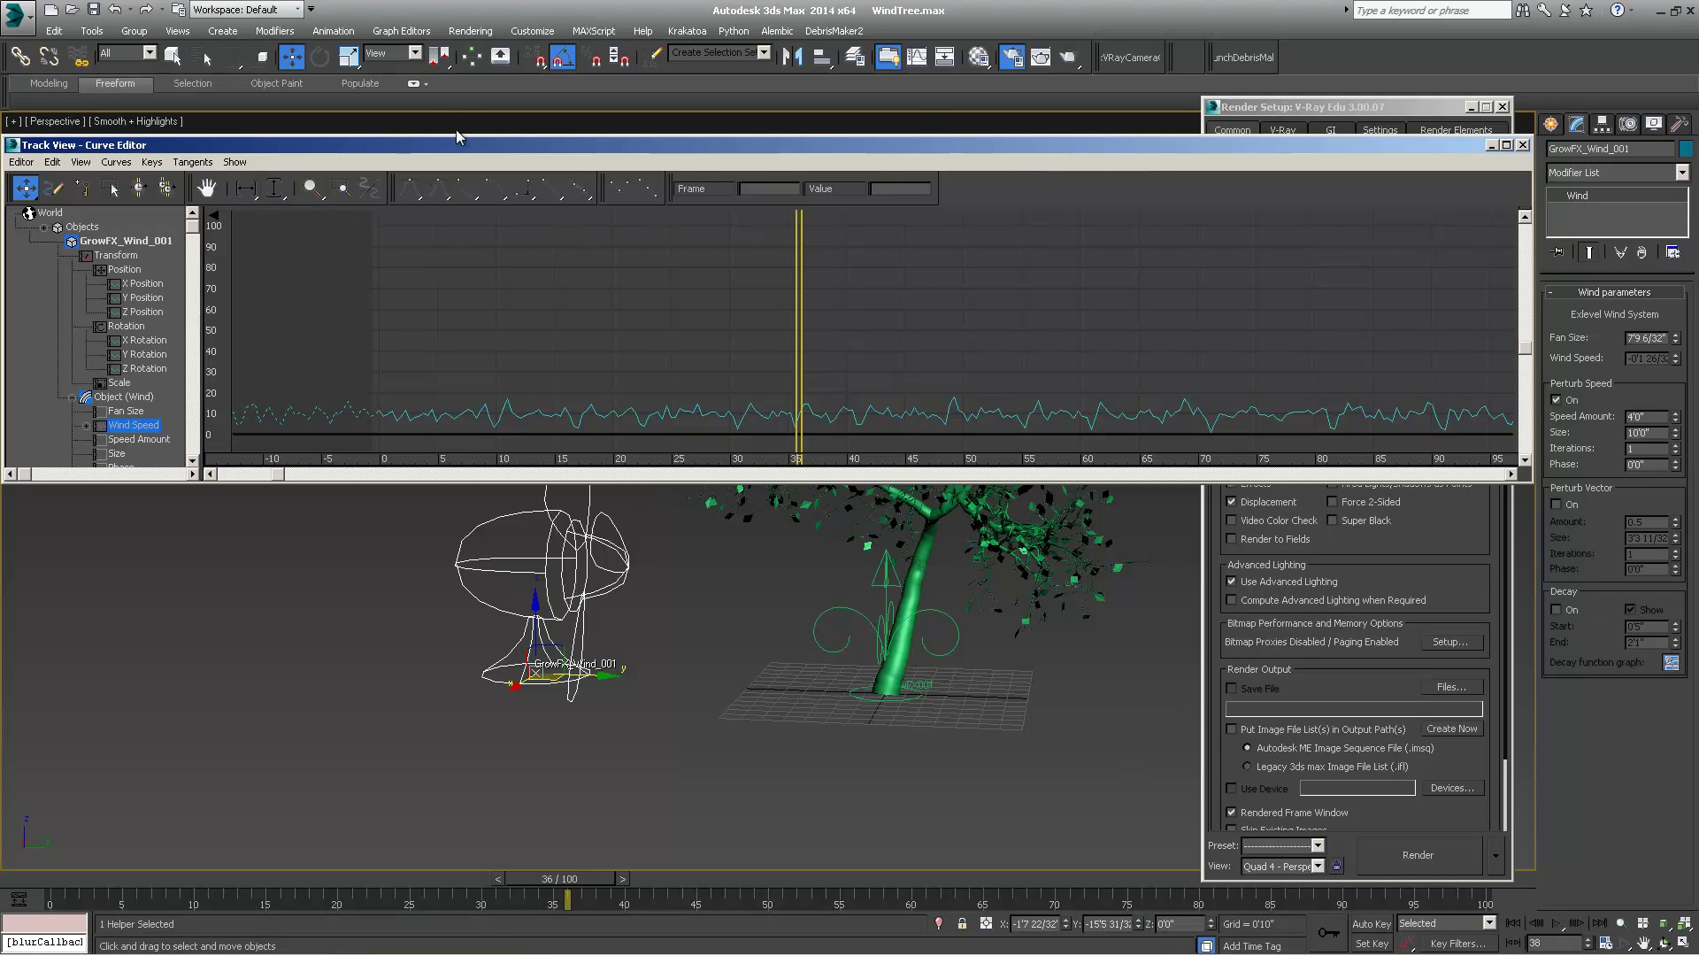
- Enlarge the Curve Editor to examine the Wind Speed noise curve, then restore and close the editor
{"action": "left_click_drag", "start_coordinate": [462, 144], "coordinate": [465, 148]}
{"action": "left_click", "coordinate": [1512, 148]}
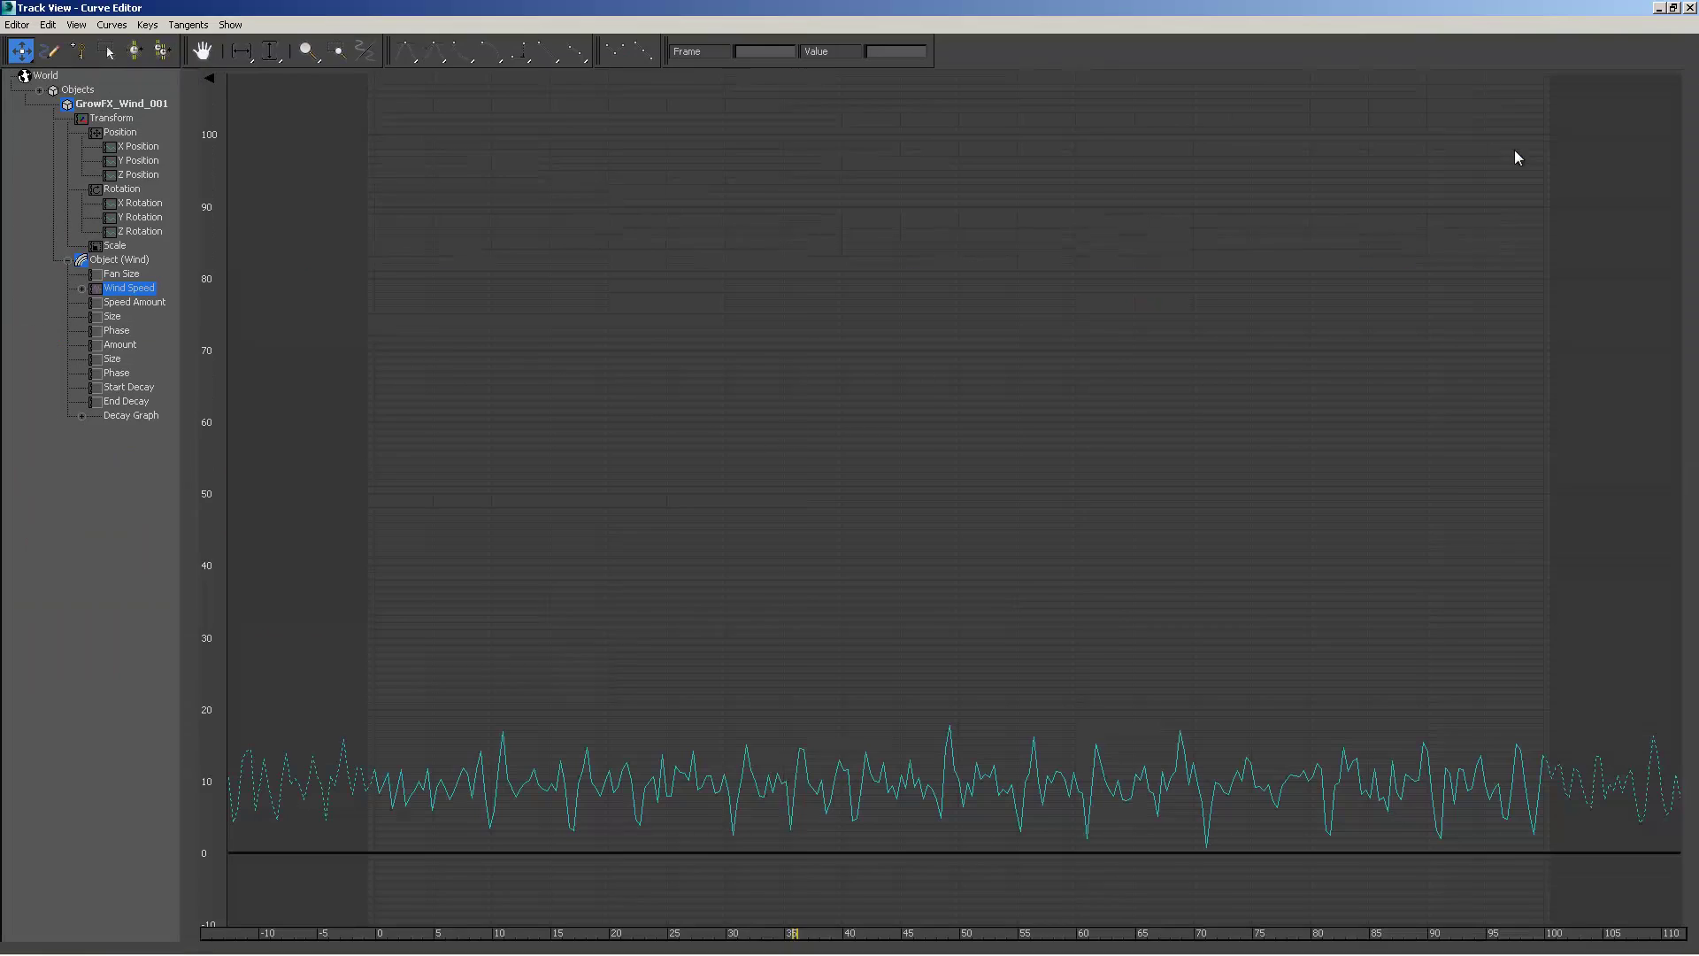
{"action": "left_click", "coordinate": [1666, 15]}
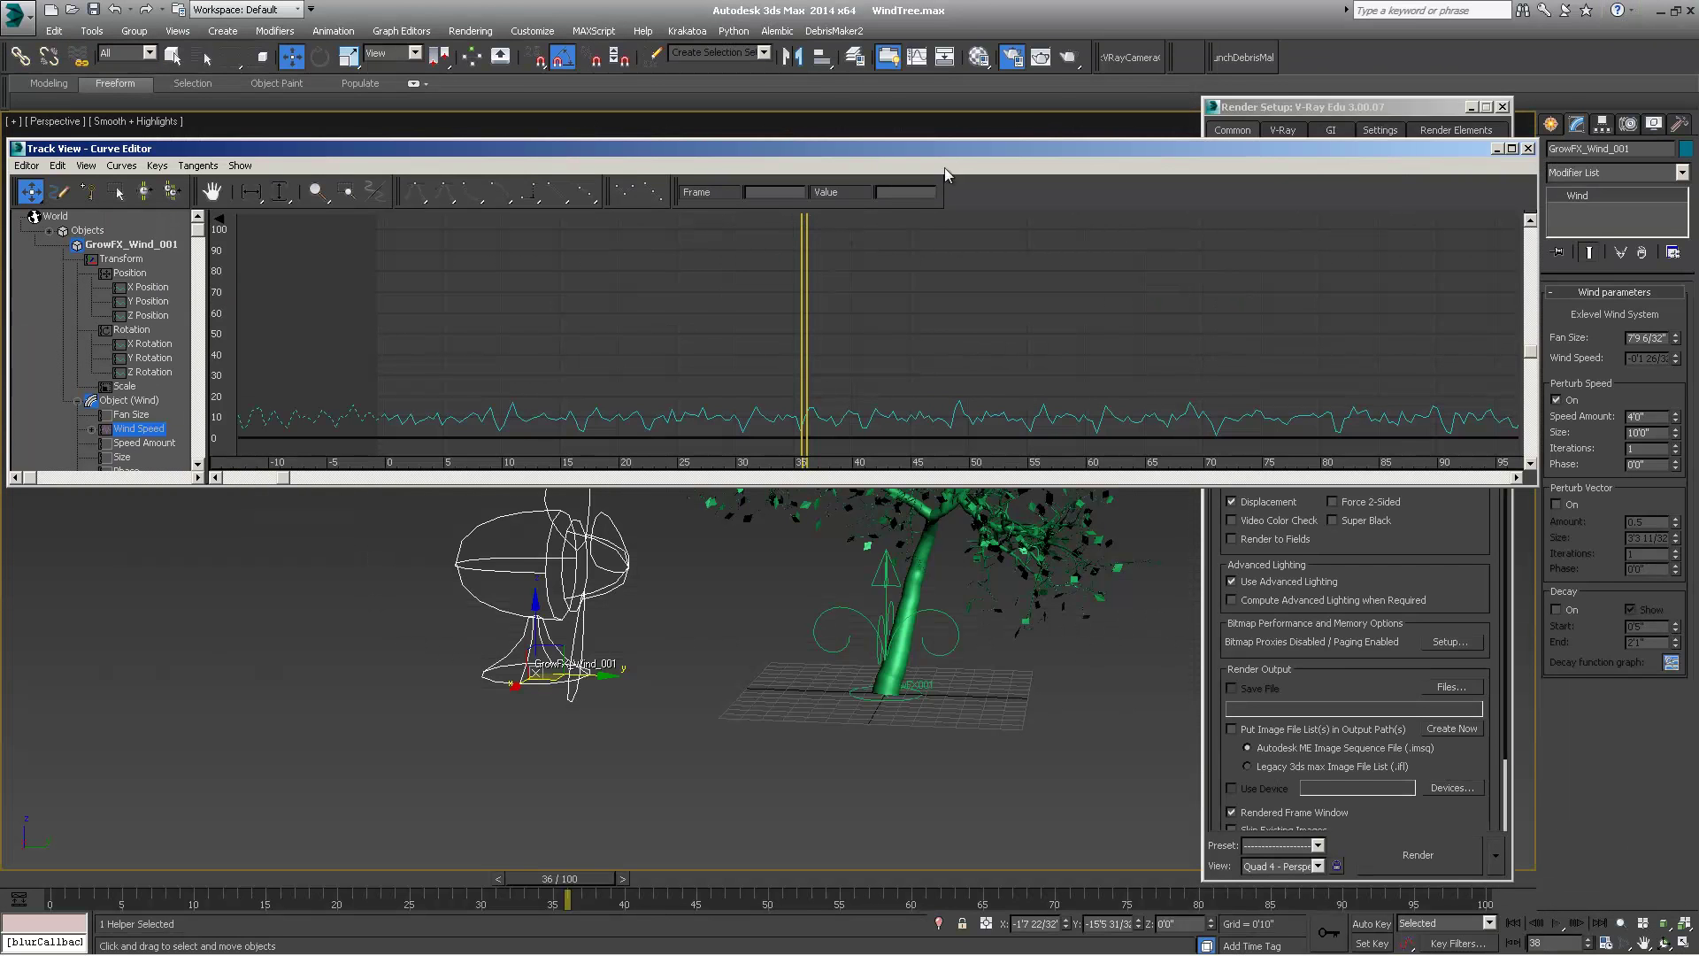
{"action": "left_click", "coordinate": [1529, 148]}
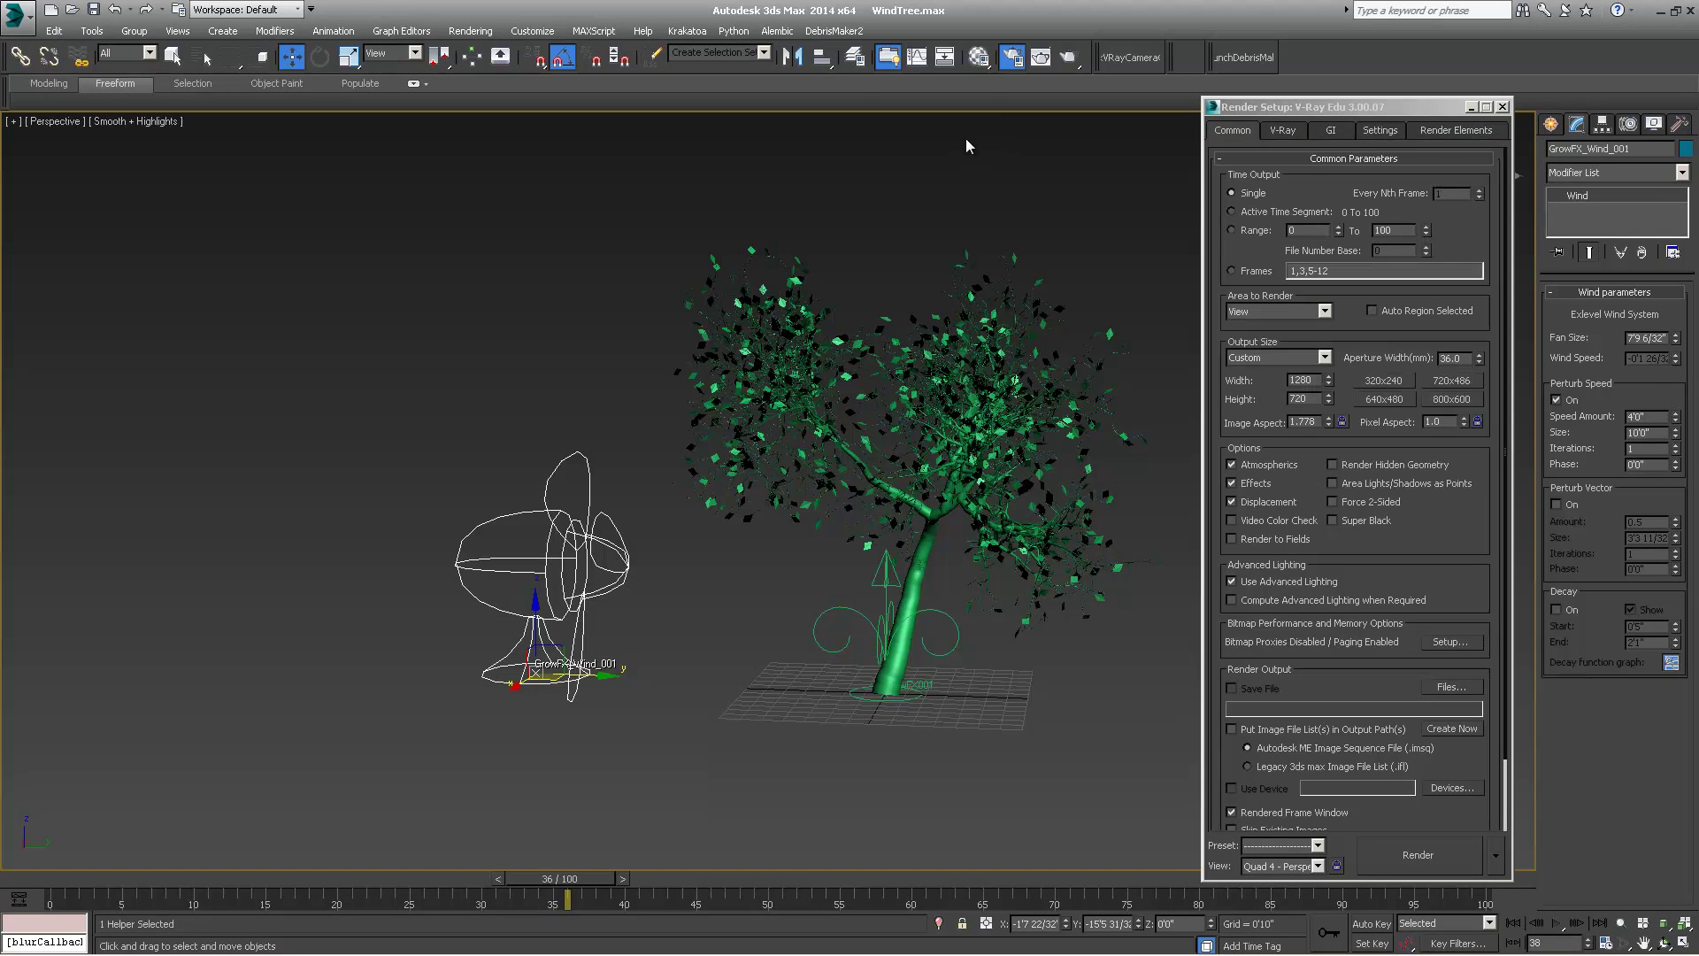
- Save the scene as a new file named WindTree_End.max in the Week8 Final Comps folder
{"action": "middle_click_drag", "start_coordinate": [931, 586], "coordinate": [830, 627]}
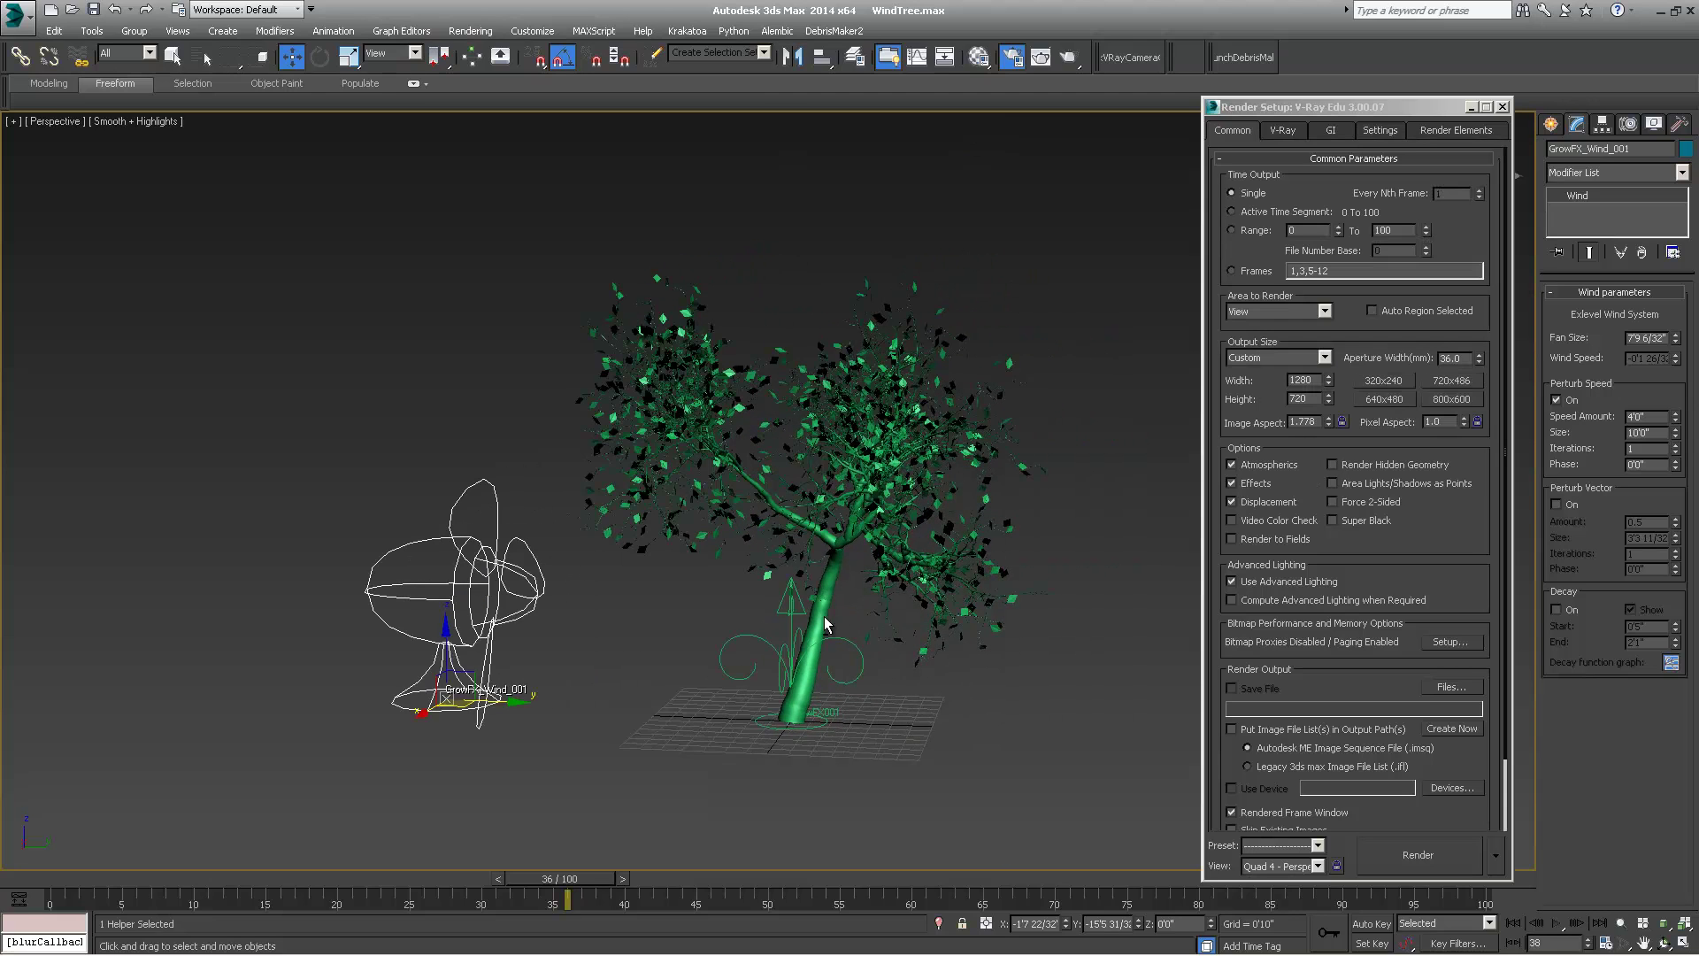
{"action": "left_click", "coordinate": [12, 16]}
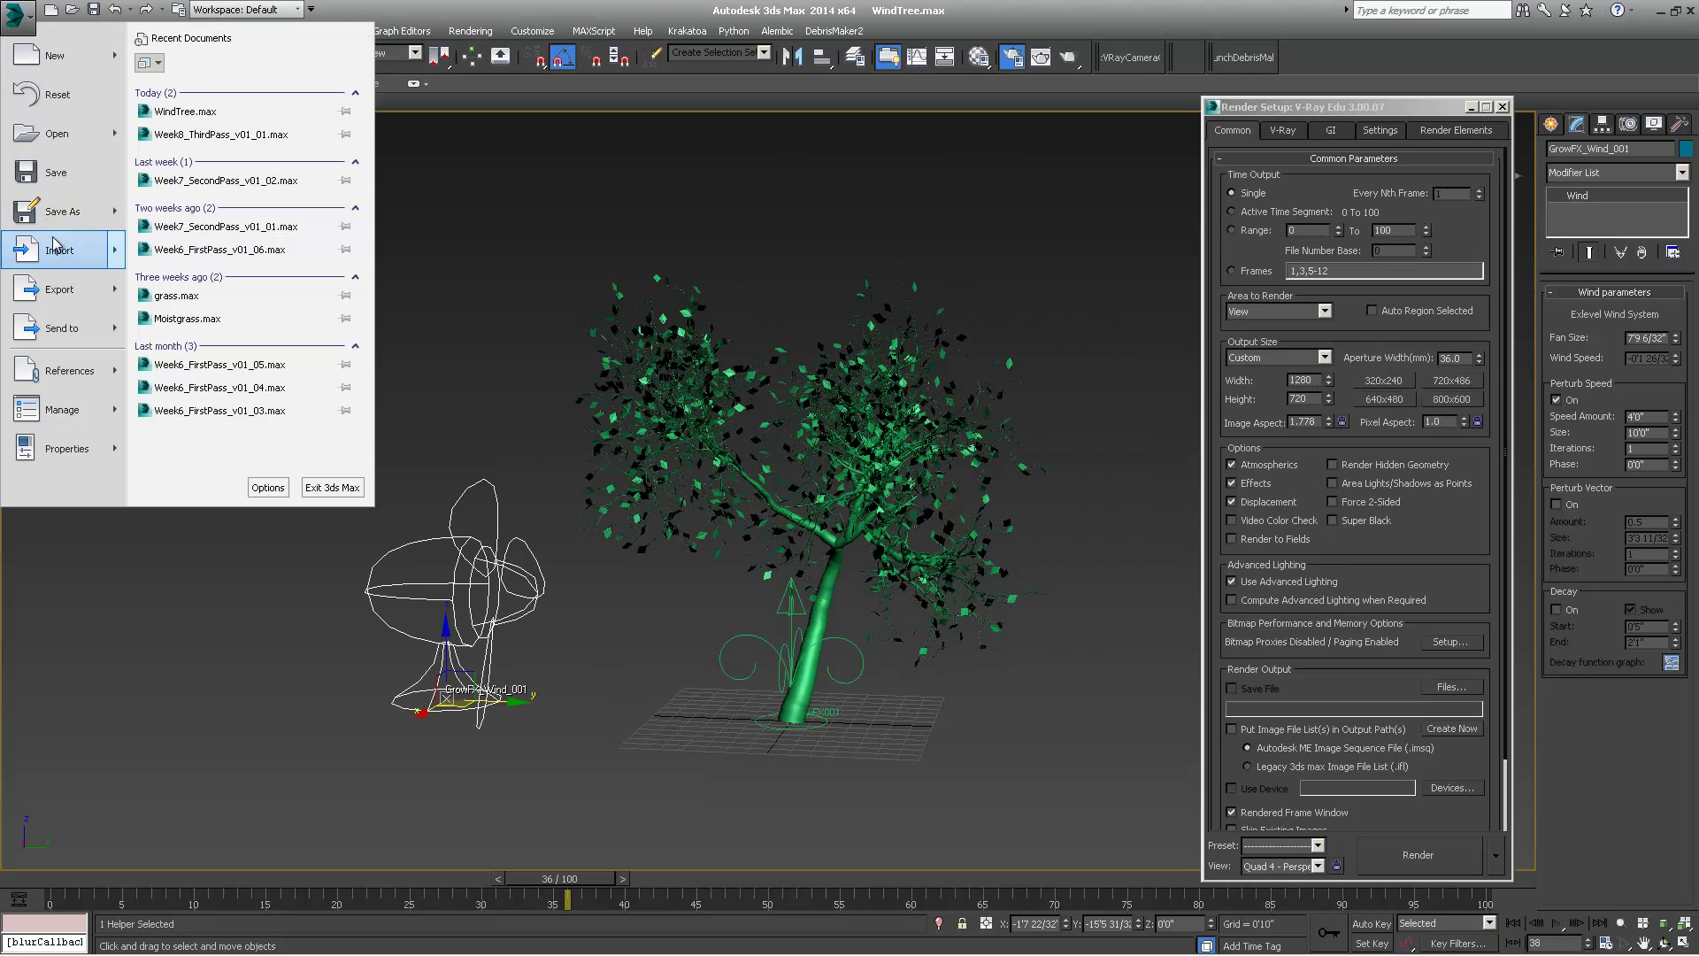
{"action": "left_click", "coordinate": [510, 209]}
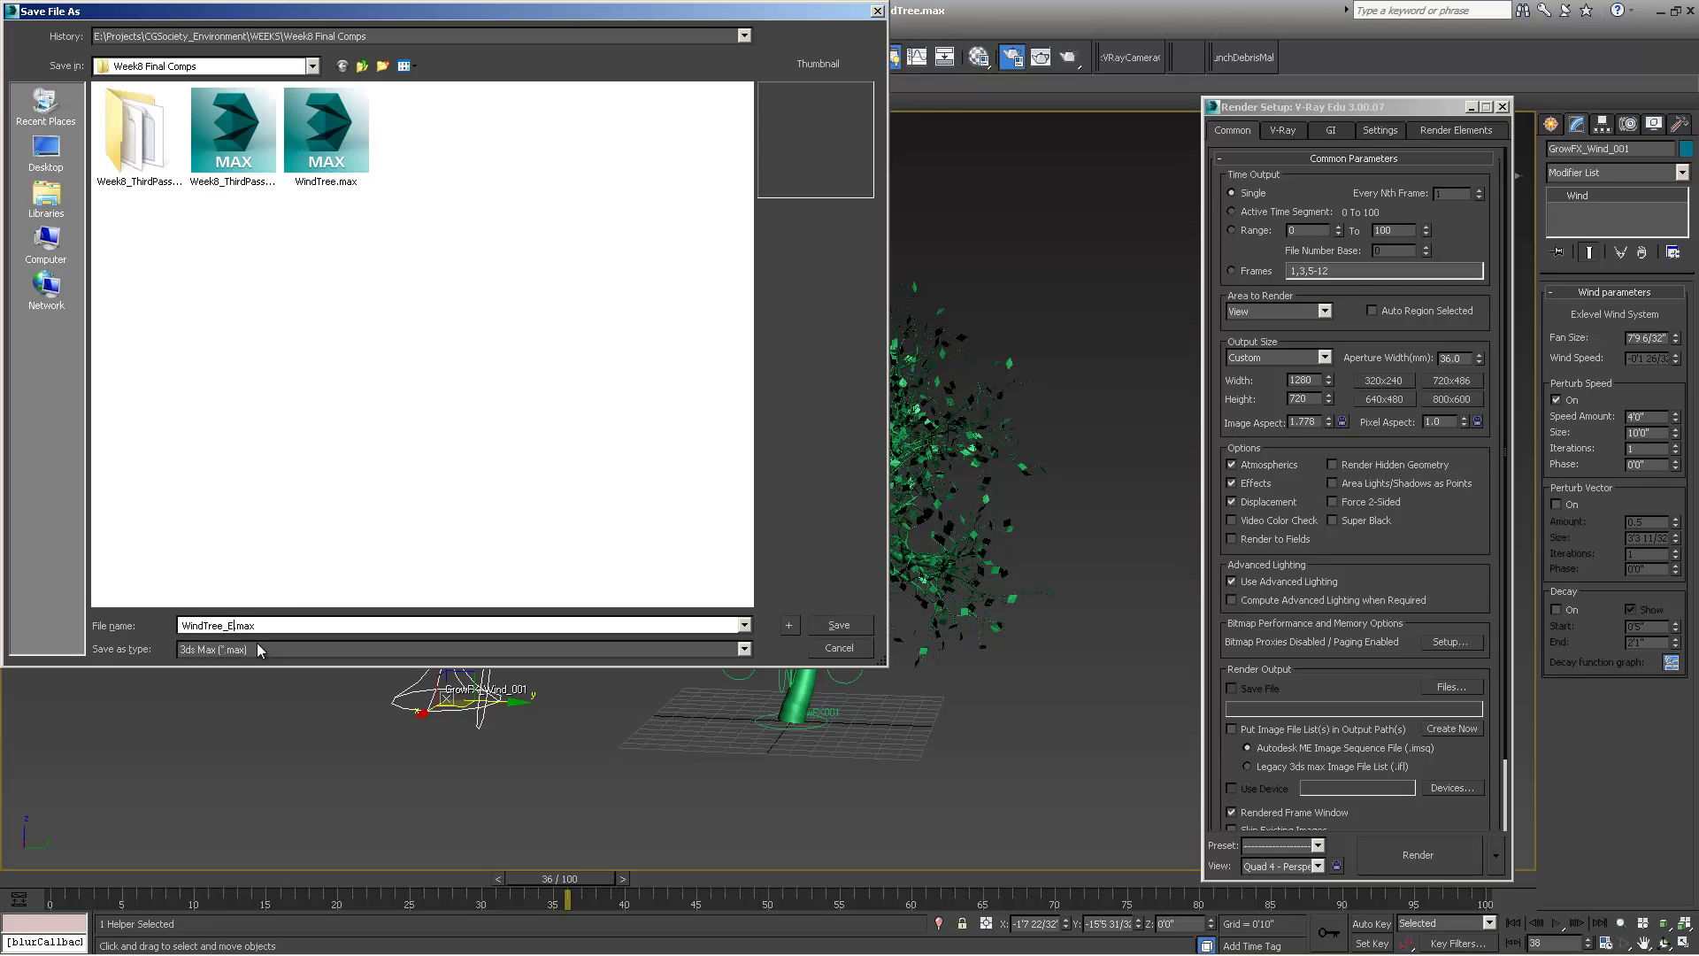
{"action": "key", "text": "Return"}
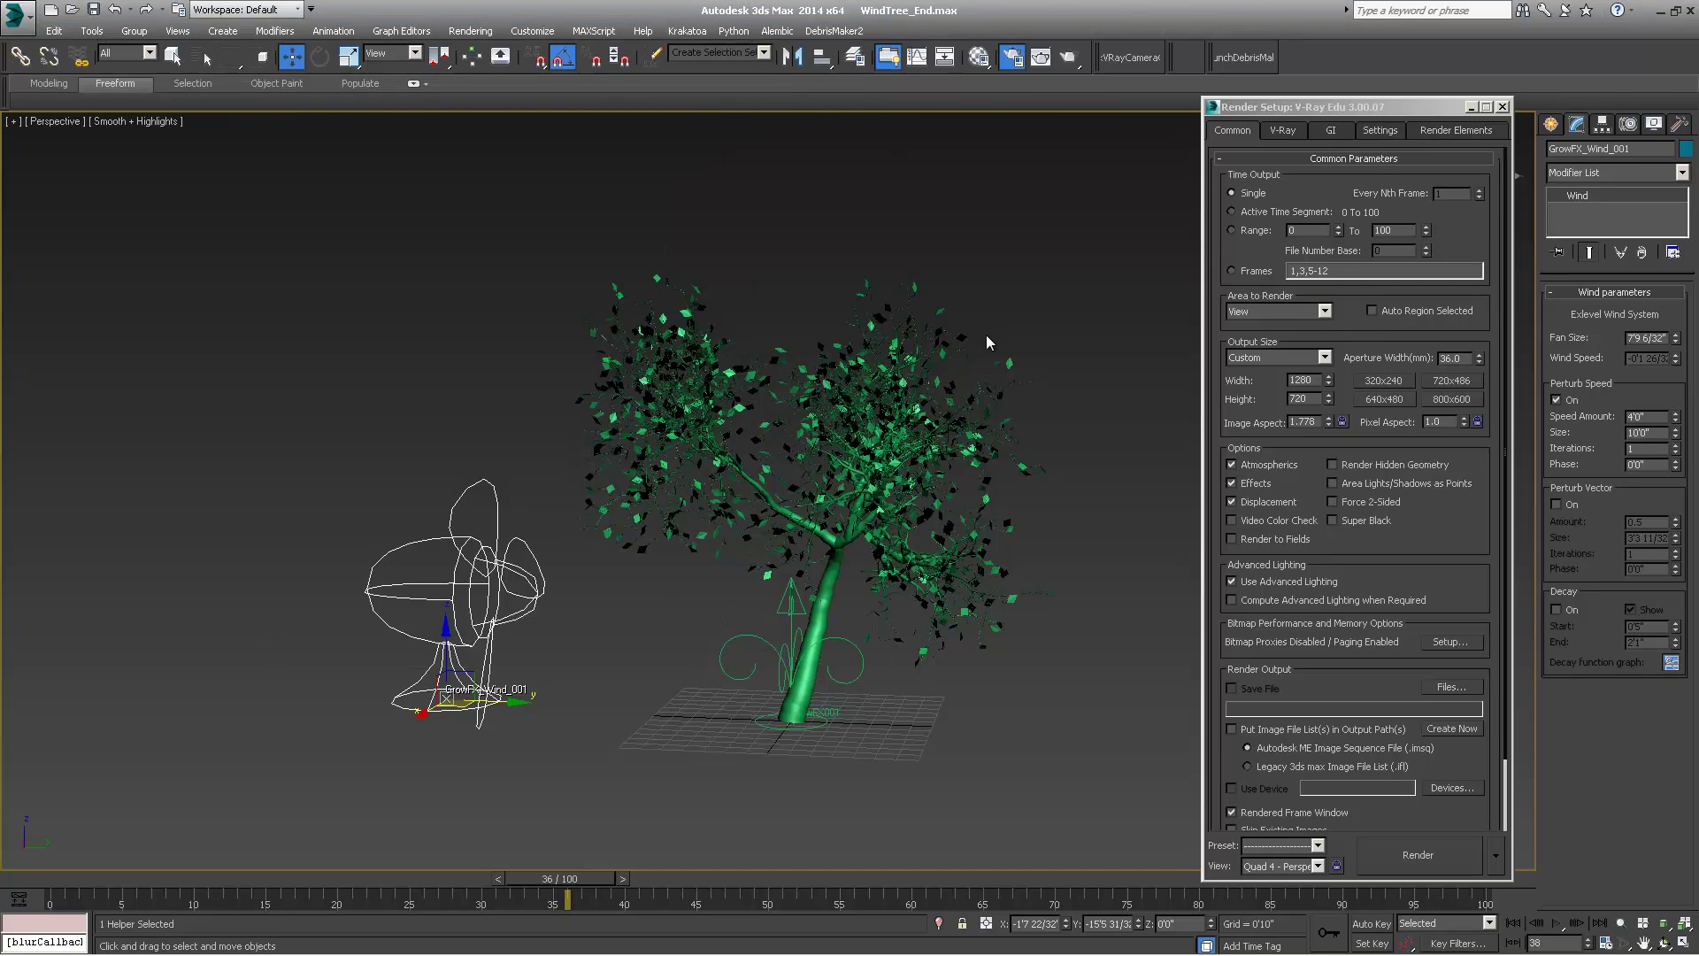
- Select the GrowFX tree to inspect its bent trunk and foliage from closer up, together with its wind modifier parameters
{"action": "middle_click_drag", "start_coordinate": [988, 343], "coordinate": [771, 531], "text": "alt"}
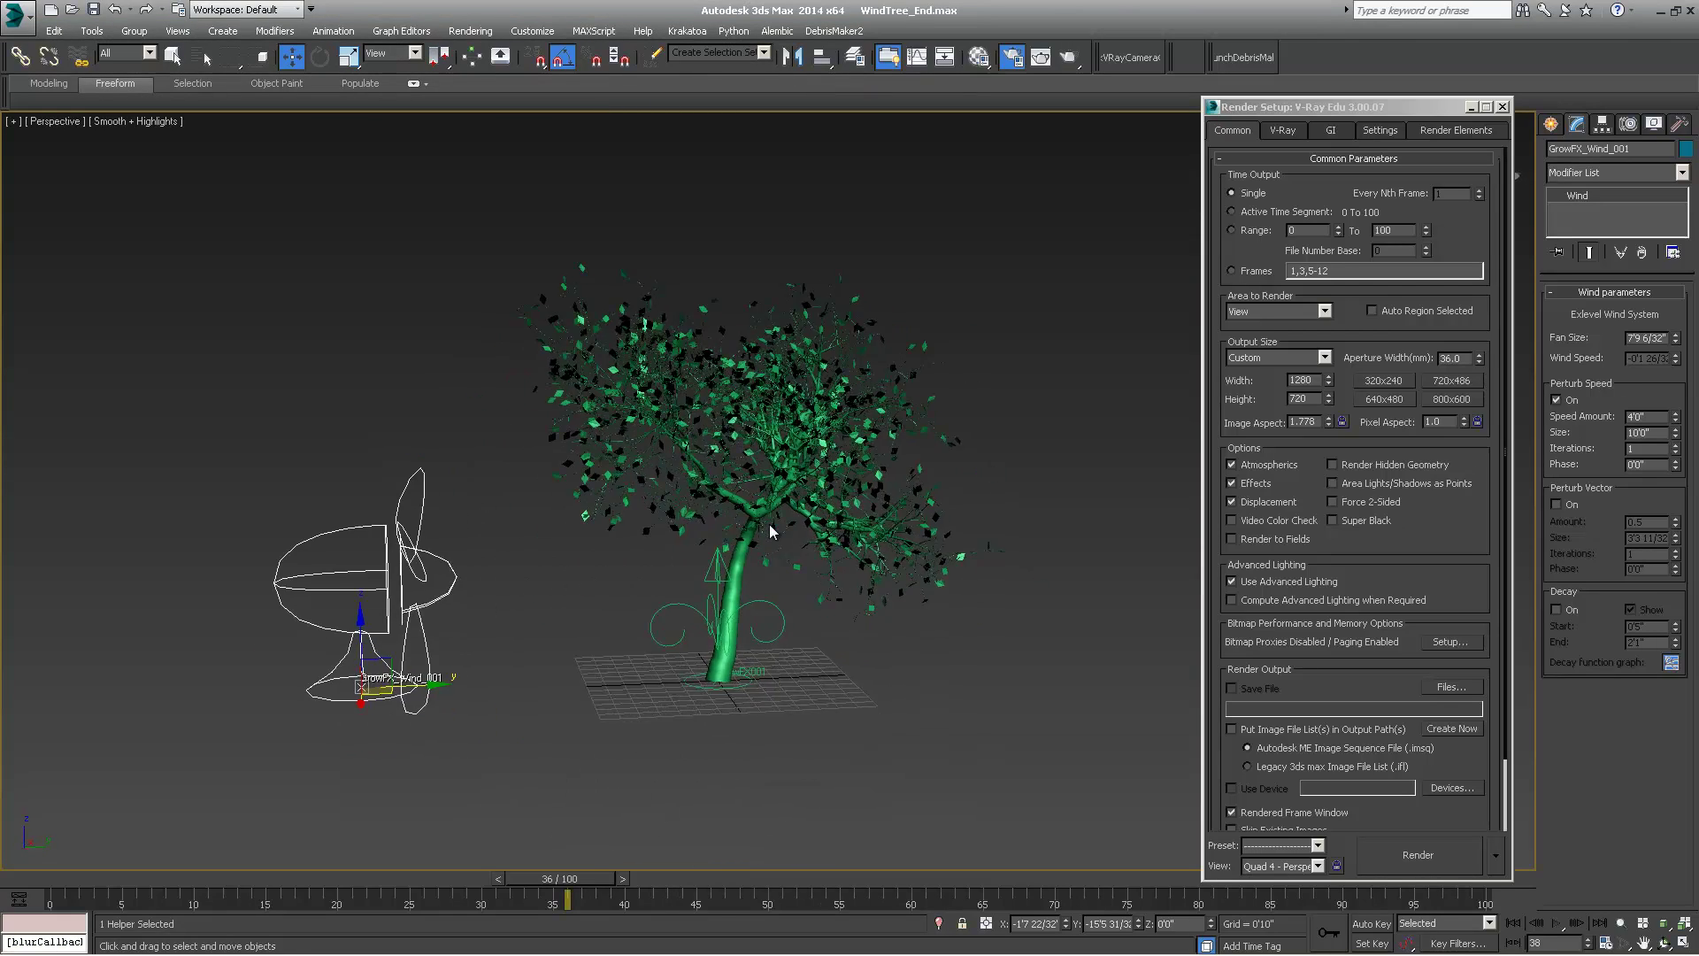
{"action": "scroll", "coordinate": [770, 531], "scroll_direction": "up", "scroll_amount": 2}
{"action": "scroll", "coordinate": [739, 544], "scroll_direction": "up", "scroll_amount": 2}
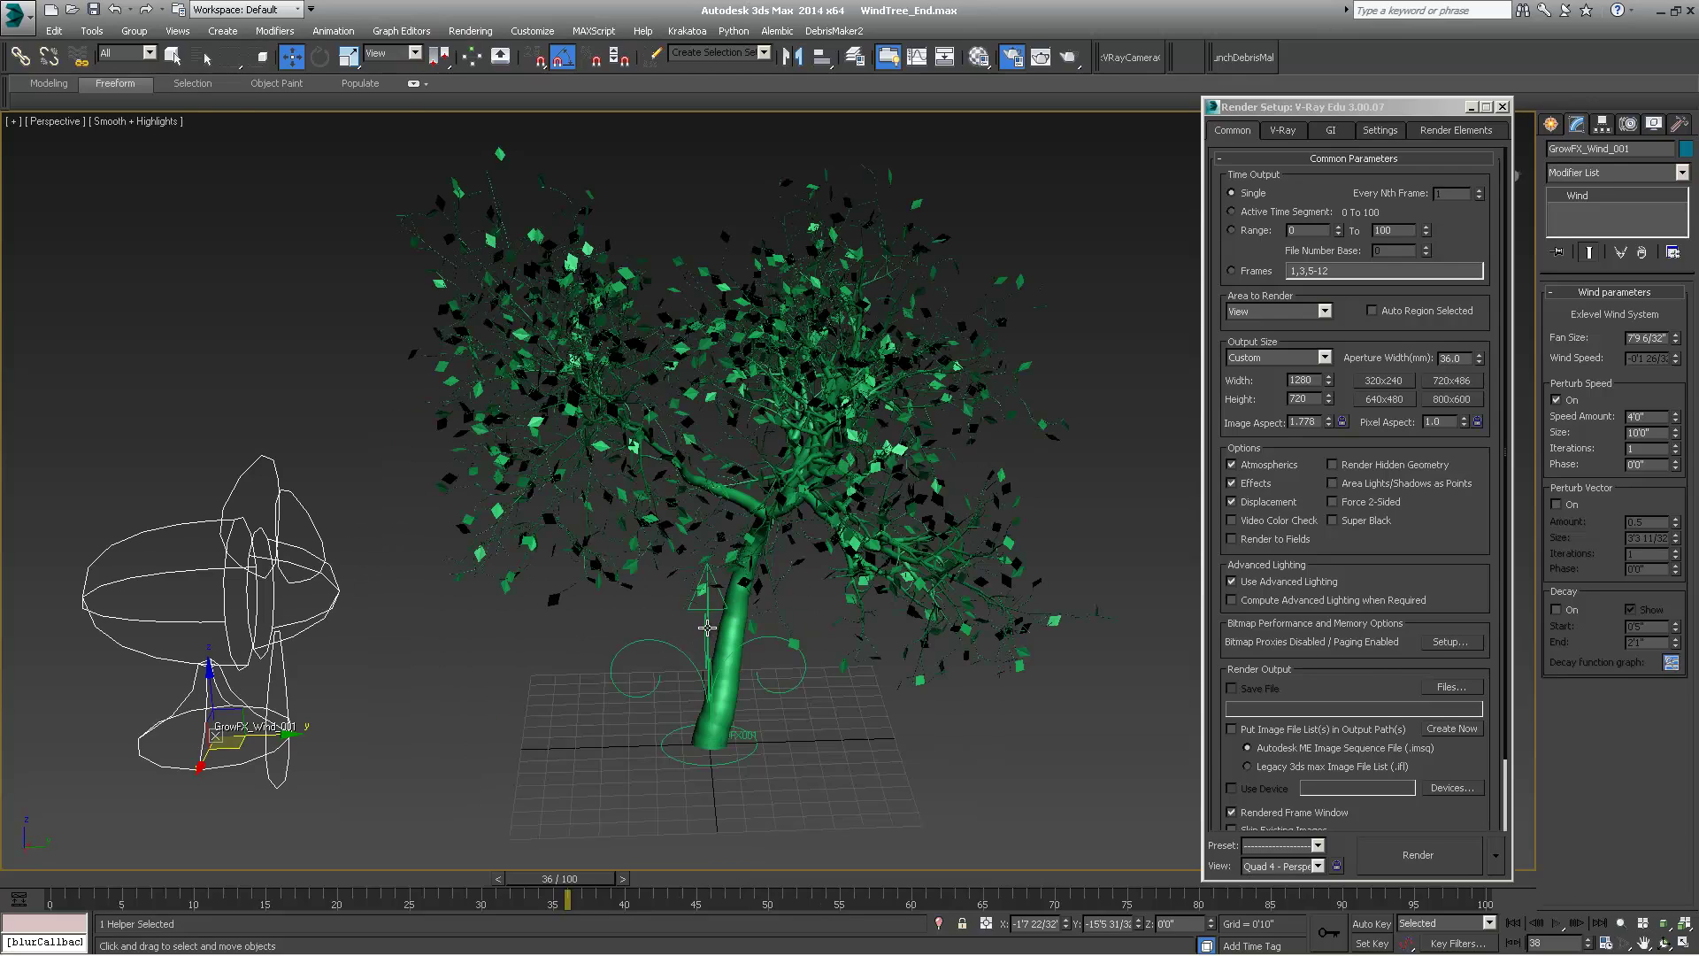
{"action": "left_click", "coordinate": [707, 628]}
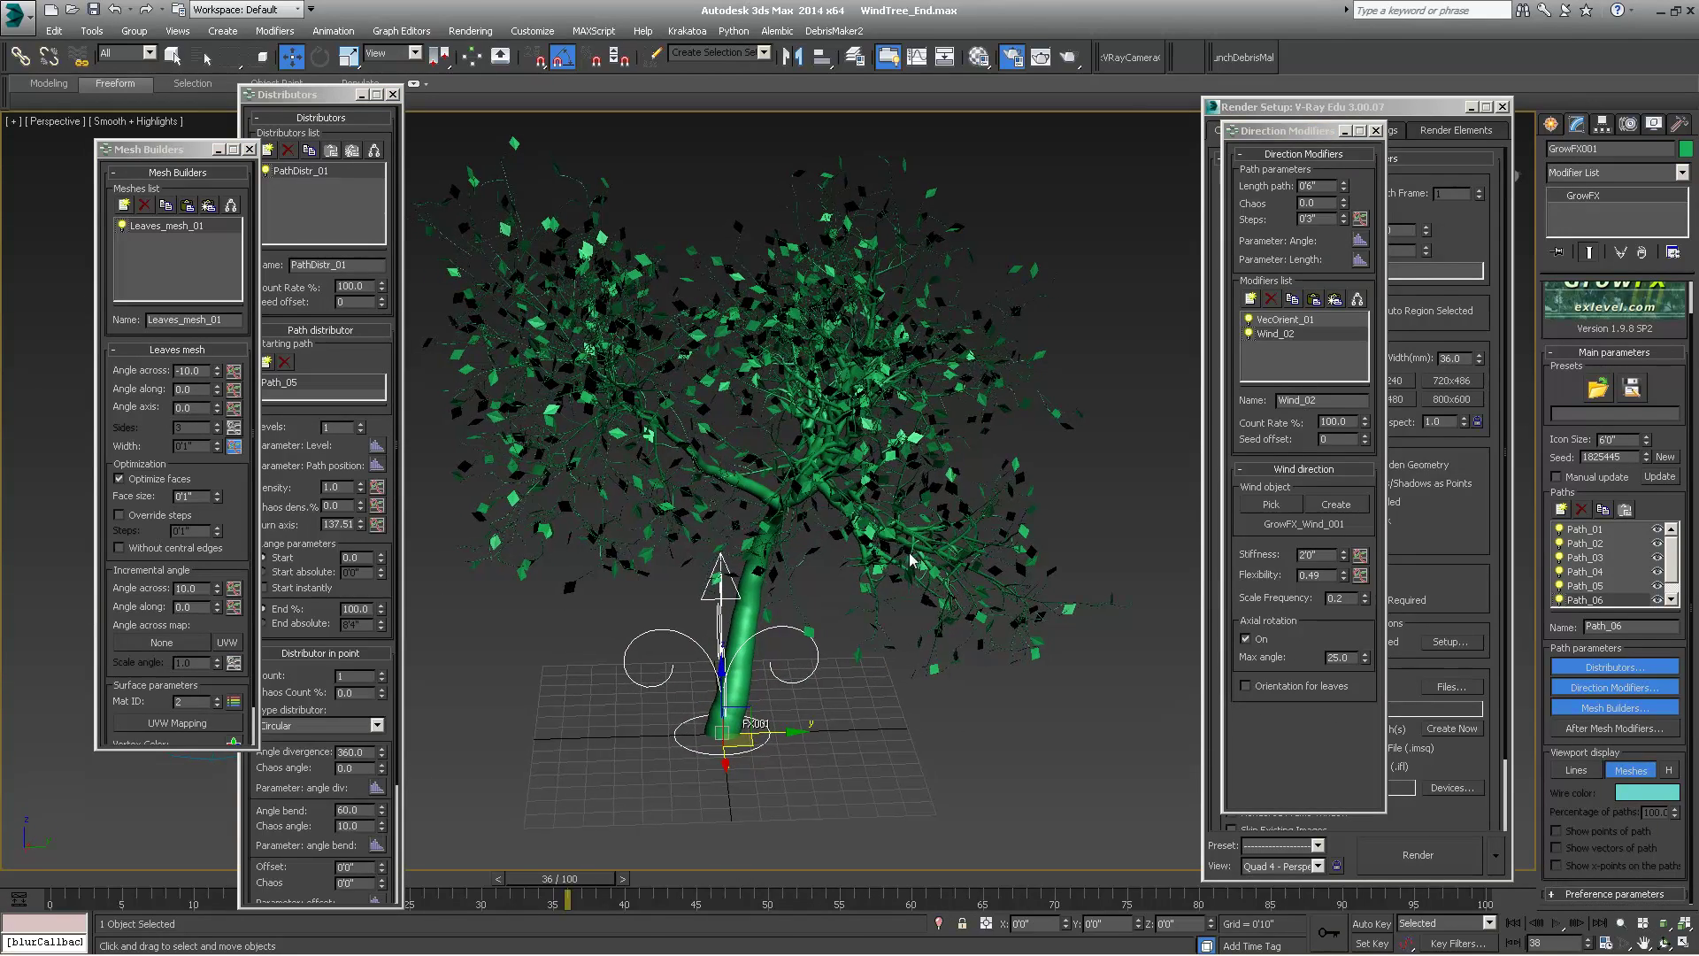
{"action": "middle_click_drag", "start_coordinate": [912, 559], "coordinate": [946, 550], "text": "alt"}
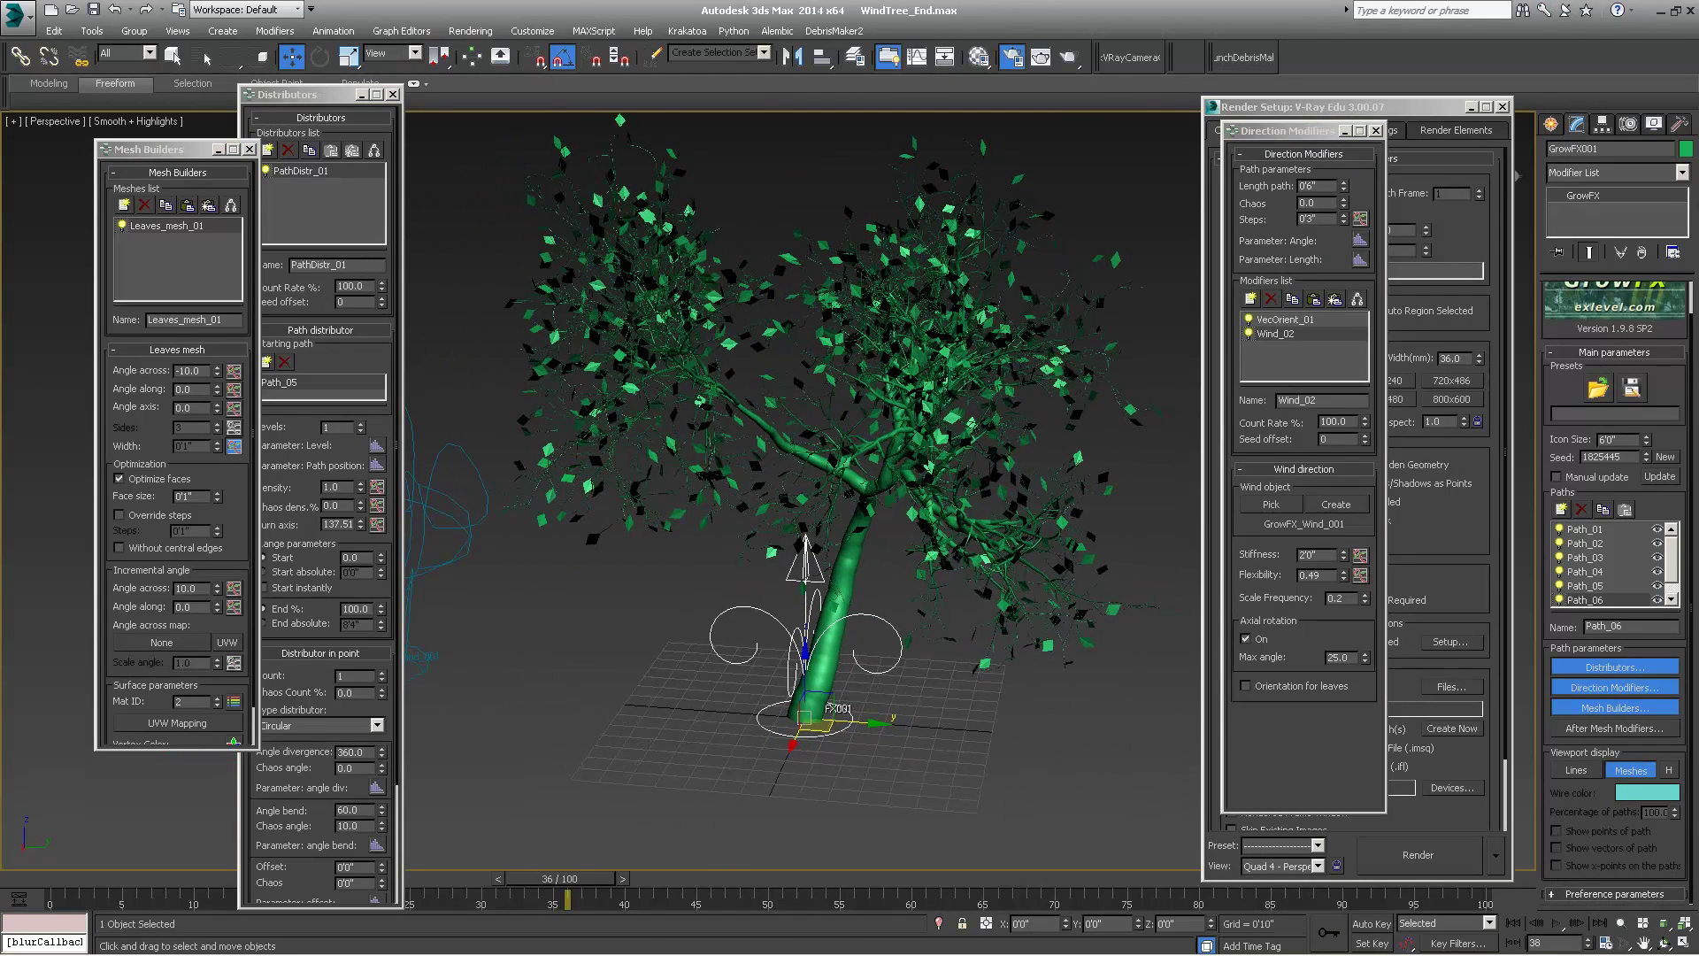